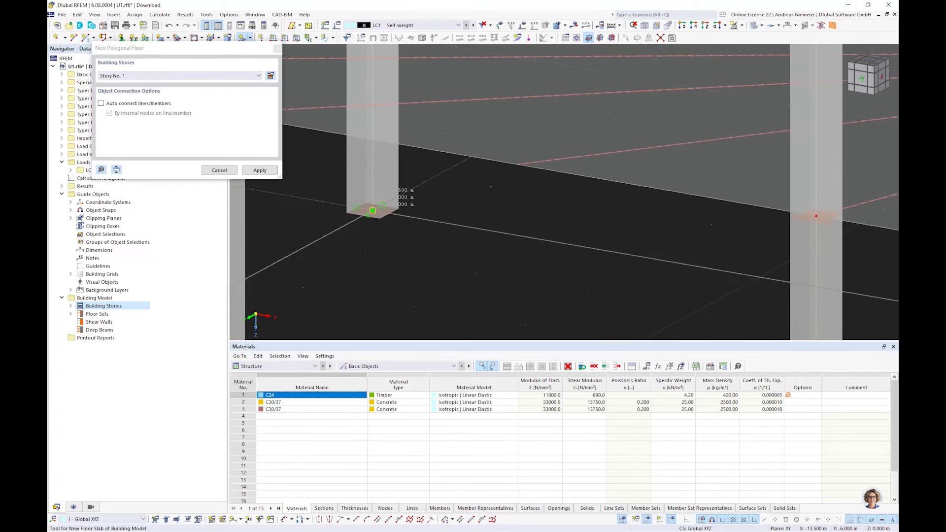
# End the polygonal floor placement
pyautogui.scroll(-5, 373, 211)
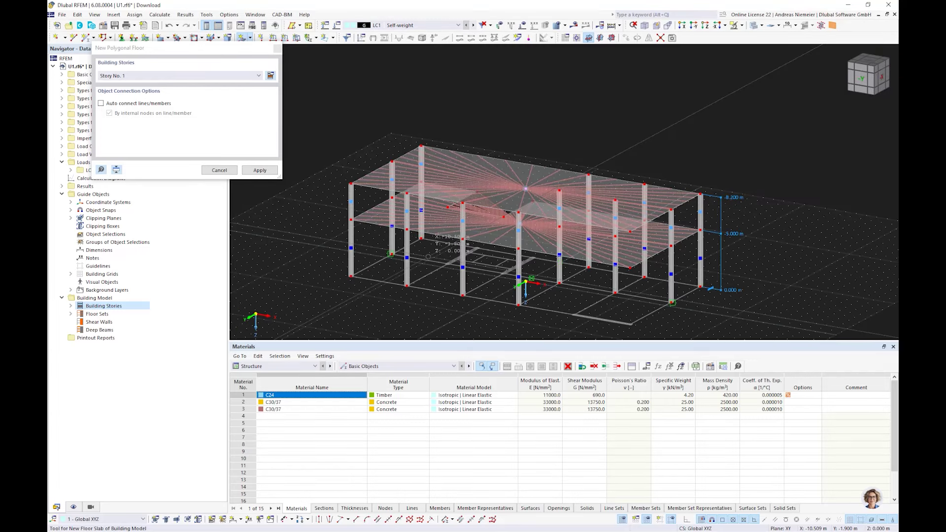
pyautogui.press('Escape')
pyautogui.keyDown('ctrl'); pyautogui.moveTo(363, 285); pyautogui.dragTo(393, 298, button='middle'); pyautogui.keyUp('ctrl')
pyautogui.scroll(3, 393, 298)
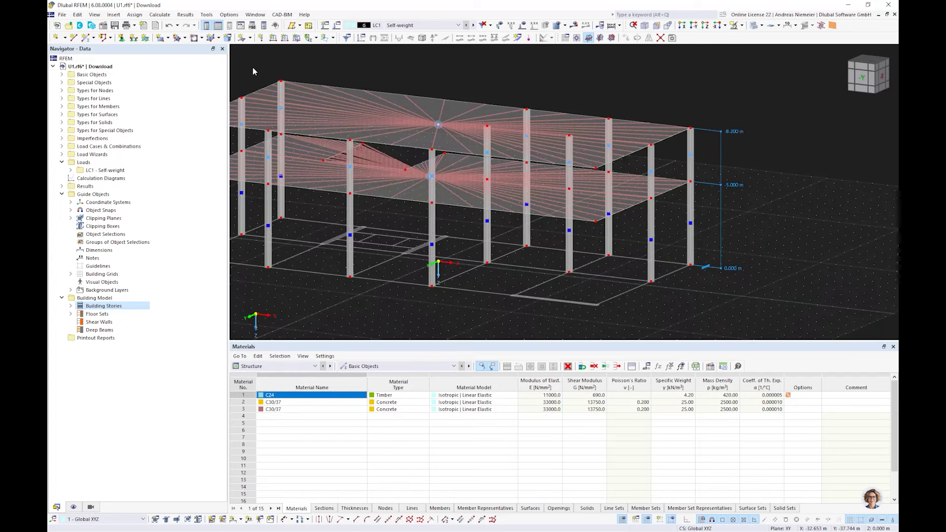
# Start a new standard wall with a newly defined uniform thickness of 240 mm in C30/37 concrete
pyautogui.click(250, 38)
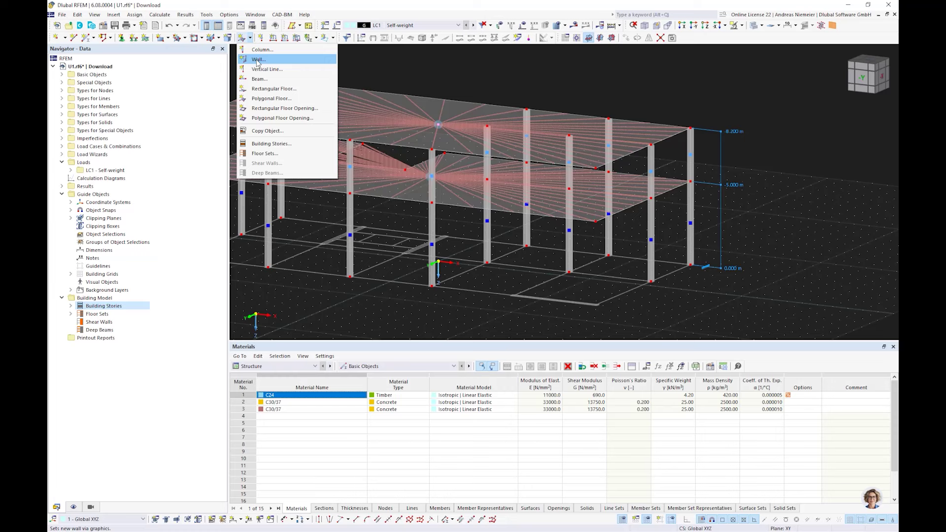
pyautogui.click(259, 59)
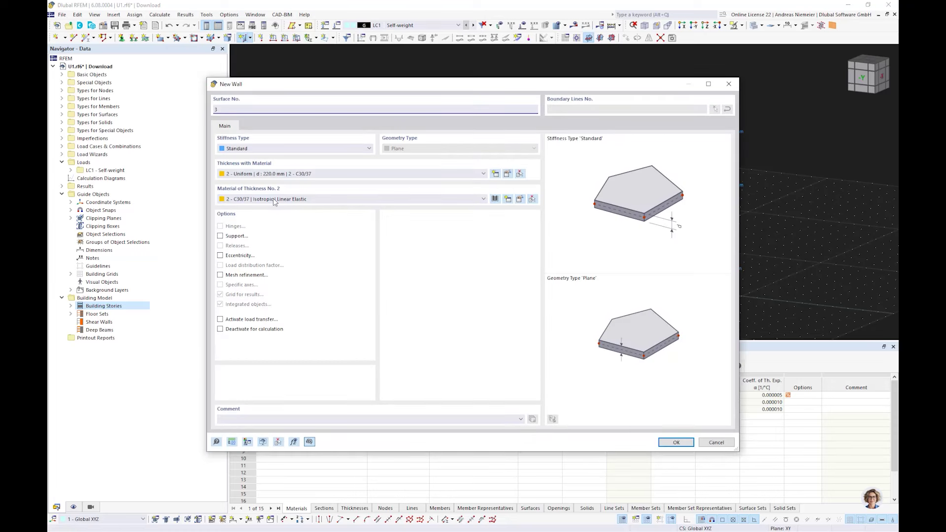
pyautogui.click(483, 173)
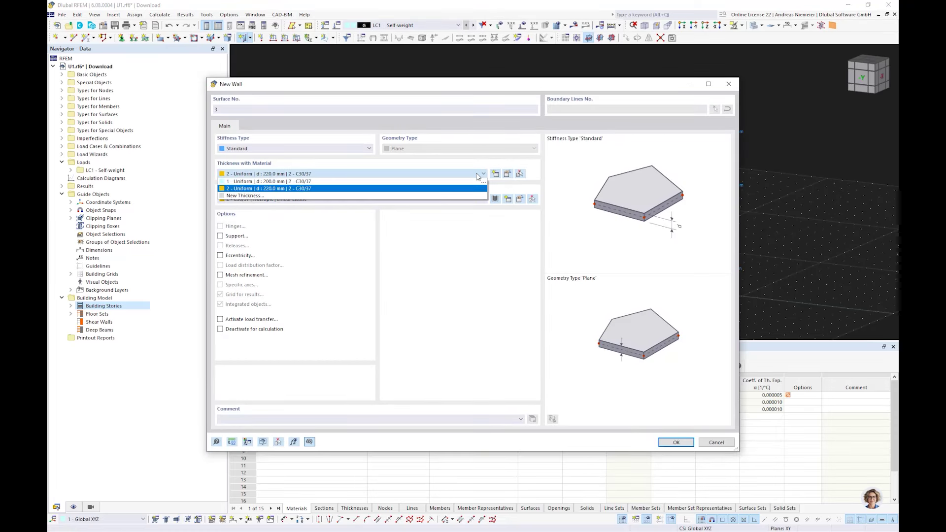
pyautogui.click(499, 178)
pyautogui.click(499, 176)
pyautogui.doubleClick(334, 207)
pyautogui.write('240')
pyautogui.click(393, 167)
pyautogui.click(377, 189)
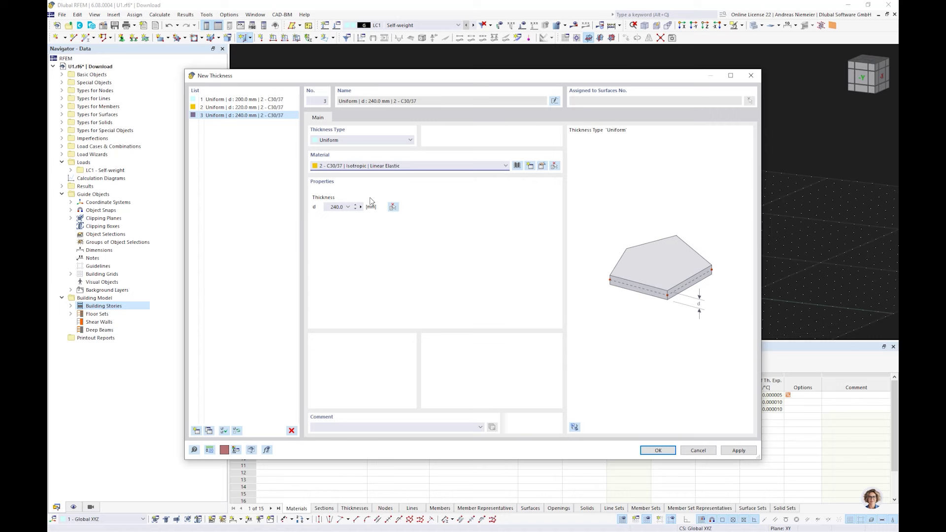
pyautogui.click(658, 452)
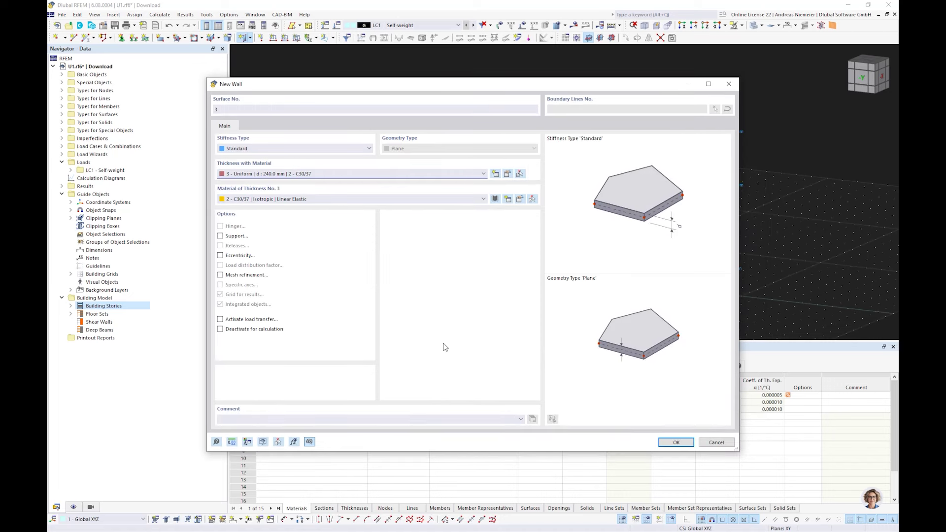
pyautogui.click(670, 445)
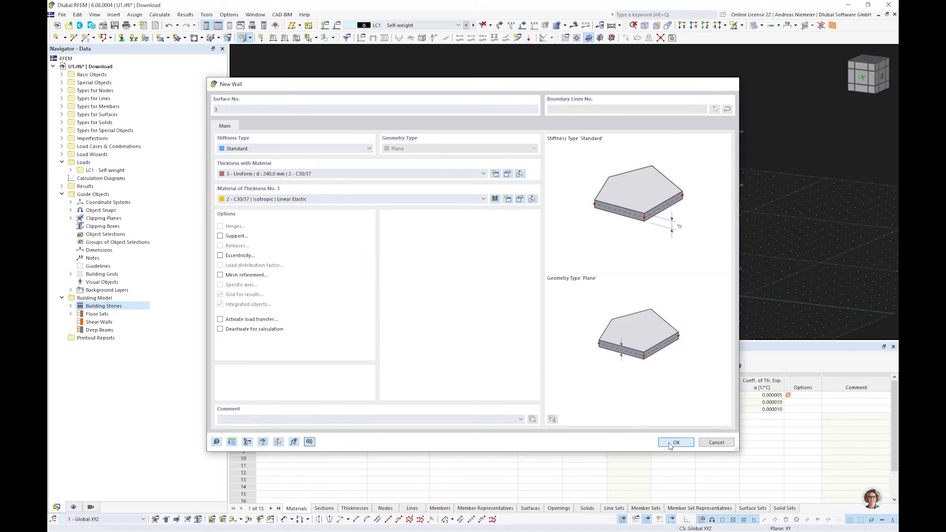
# Select all building stories for the walls and place one from X 8.100, Y 6.000 to X 13.500, Y 6.000 m
pyautogui.click(145, 76)
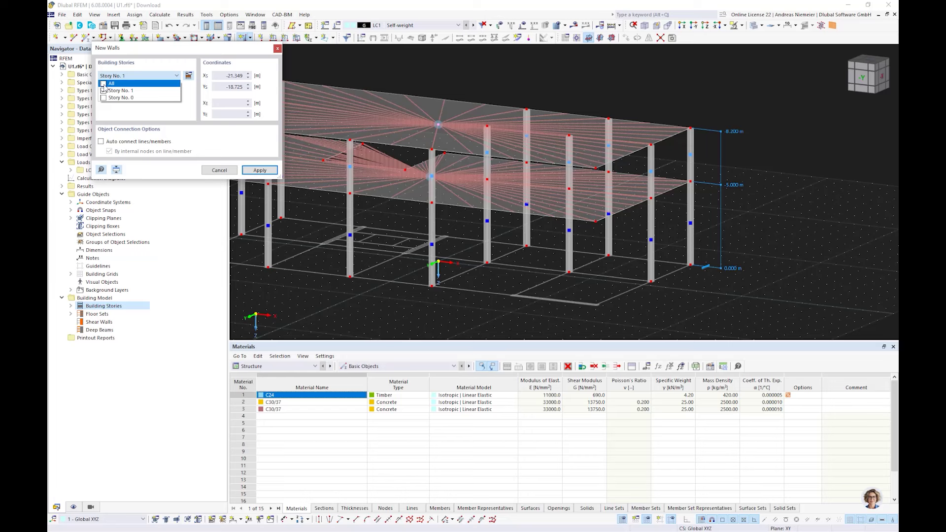
pyautogui.click(102, 84)
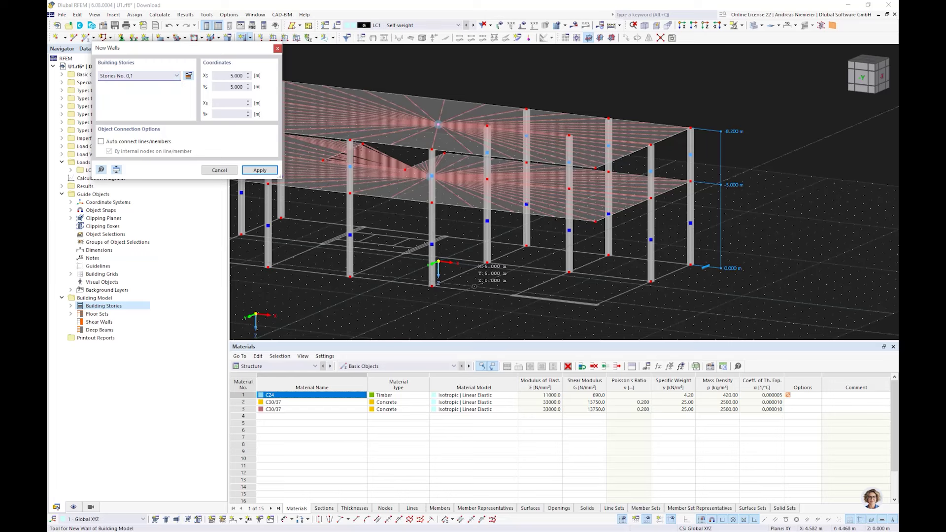
pyautogui.scroll(5, 538, 285)
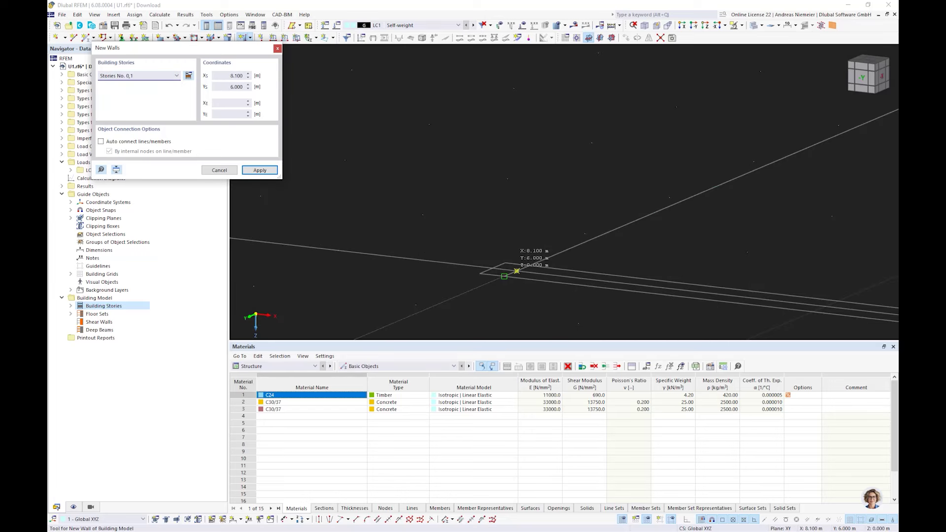
pyautogui.click(517, 270)
pyautogui.scroll(-5, 571, 246)
pyautogui.scroll(5, 631, 224)
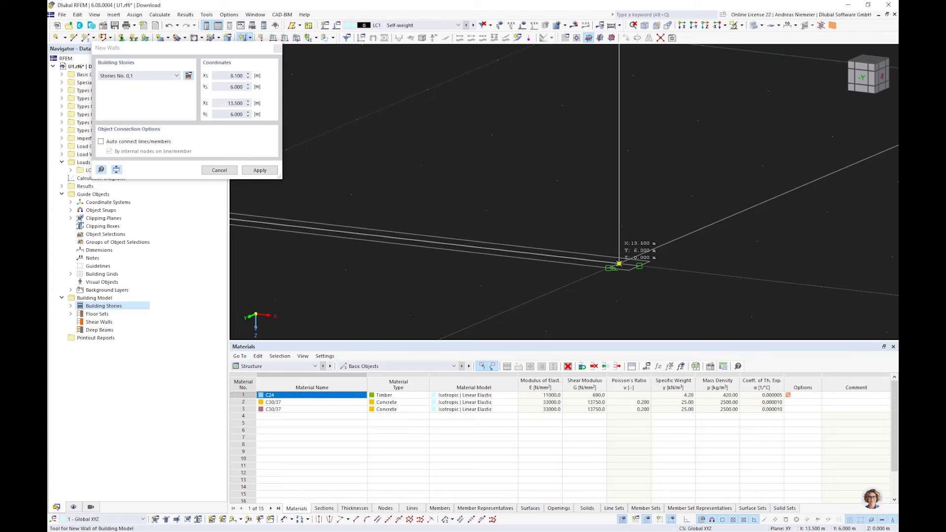
pyautogui.click(619, 263)
pyautogui.scroll(-4, 643, 295)
pyautogui.scroll(-5, 646, 298)
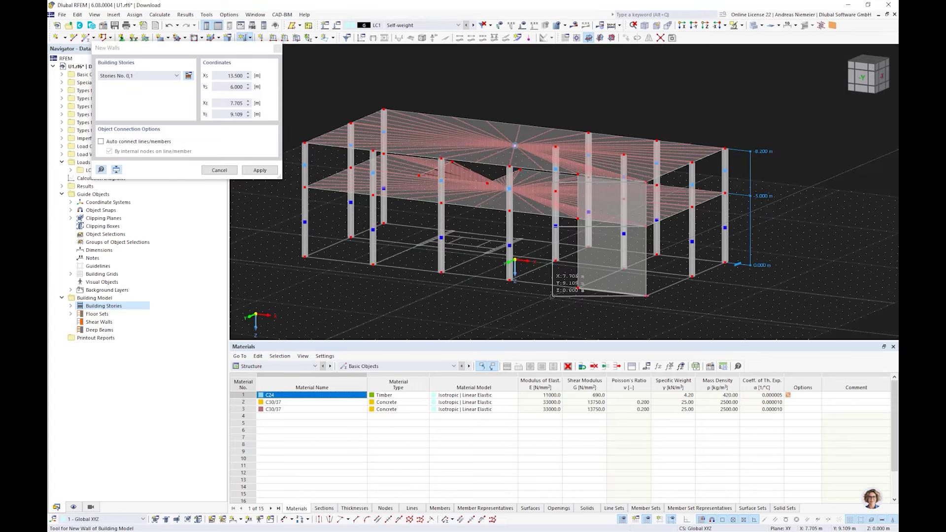
pyautogui.press('Escape')
# Place a second wall through both stories from X -2.700, Y -1.000 to X -2.700, Y -6.000 m
pyautogui.scroll(5, 563, 299)
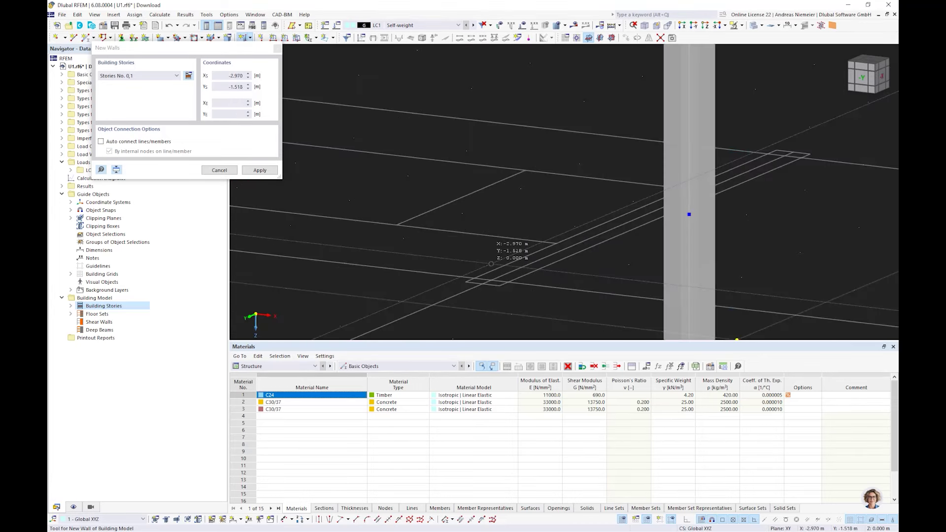
pyautogui.scroll(-3, 491, 263)
pyautogui.click(494, 262)
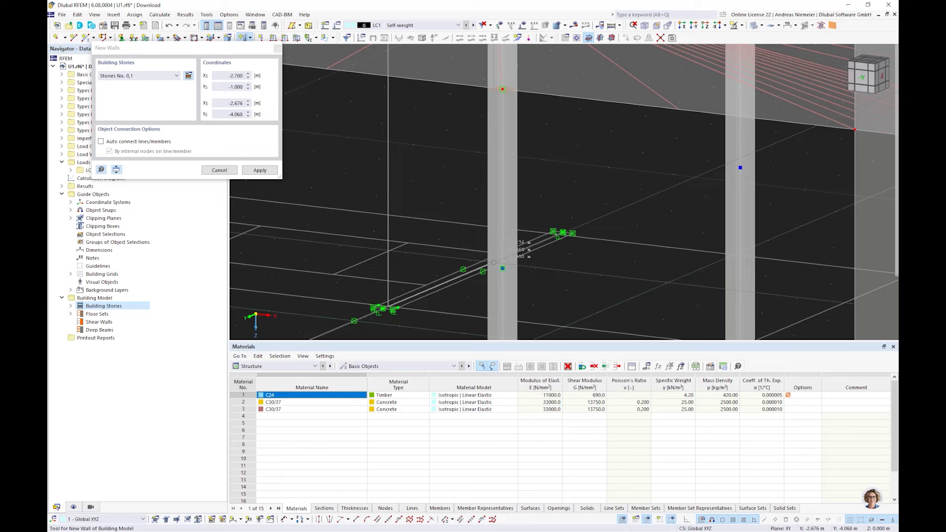
pyautogui.scroll(-3, 502, 268)
pyautogui.click(617, 197)
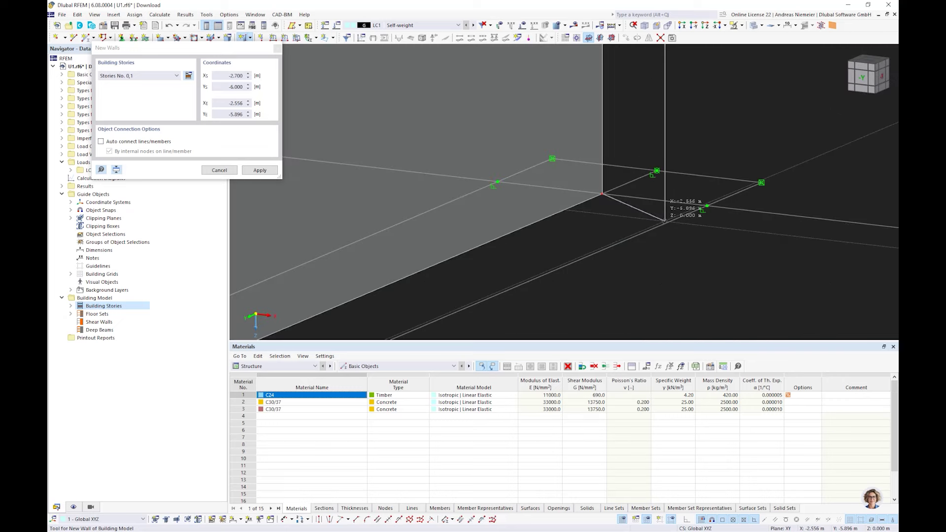
pyautogui.press('Escape')
# Place a third wall through both stories on the other core wall outline, parallel to the second wall, and end wall placement
pyautogui.scroll(3, 707, 206)
pyautogui.scroll(5, 438, 215)
pyautogui.click(444, 211)
pyautogui.moveTo(386, 282); pyautogui.dragTo(491, 217, button='middle')
pyautogui.click(553, 176)
pyautogui.press('Escape')
pyautogui.press('Escape')
pyautogui.scroll(-10, 586, 221)
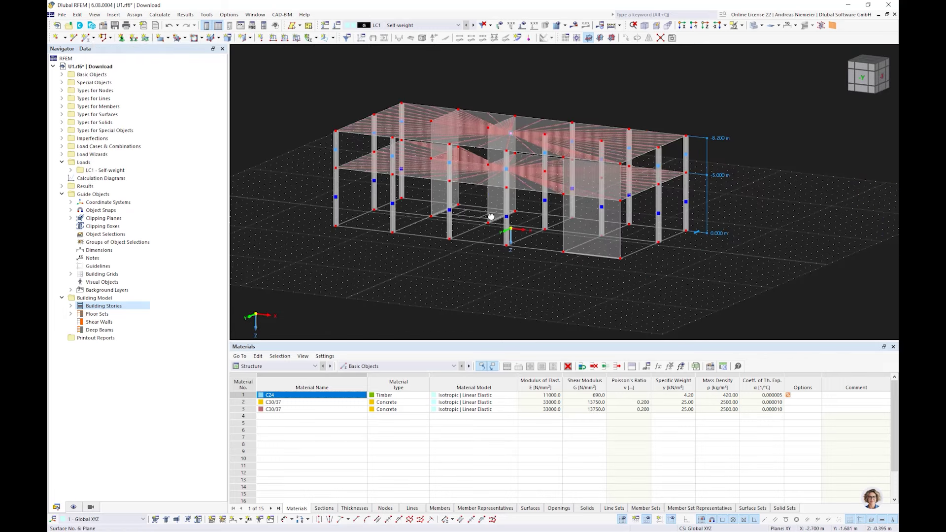
# Assign line supports to the base lines of all three walls
pyautogui.scroll(2, 508, 212)
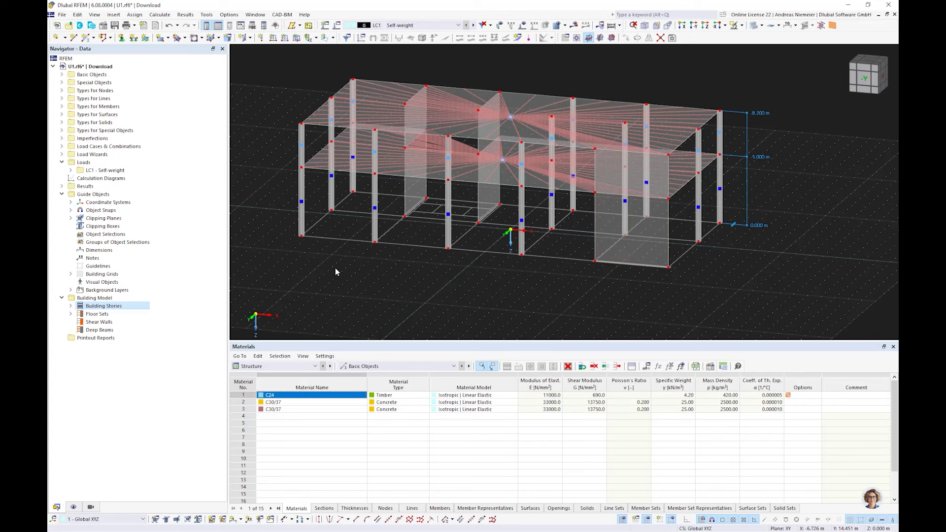
pyautogui.click(134, 38)
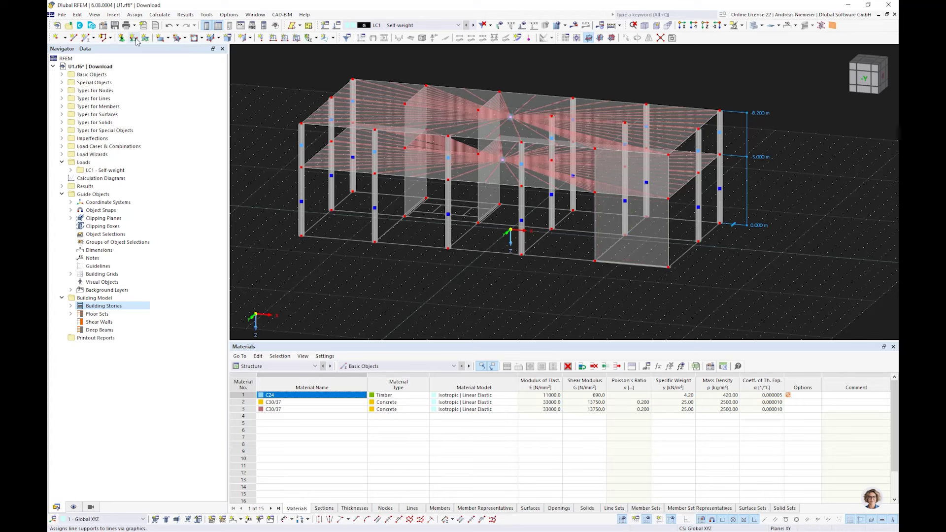
pyautogui.click(611, 366)
pyautogui.click(646, 265)
pyautogui.click(487, 215)
pyautogui.click(420, 212)
pyautogui.press('Escape')
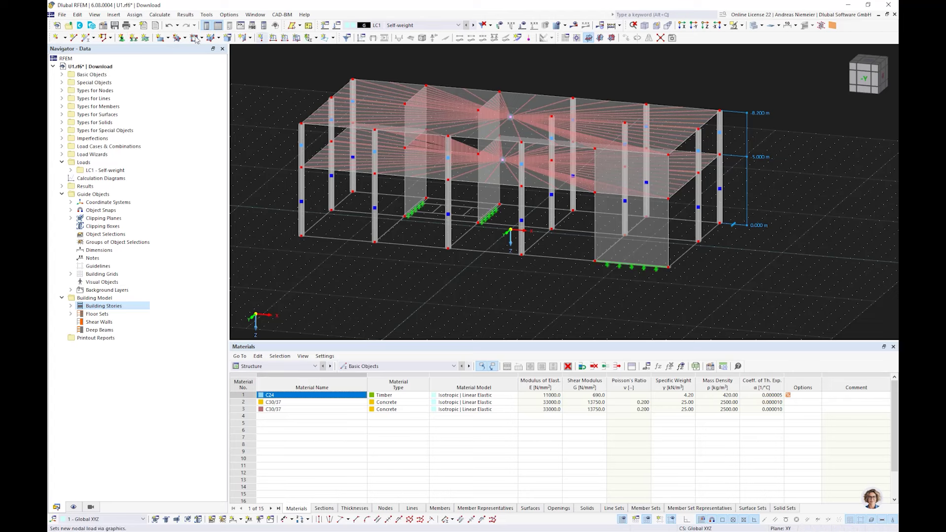
# Assign the Hinged nodal support to the base nodes of all columns
pyautogui.click(122, 37)
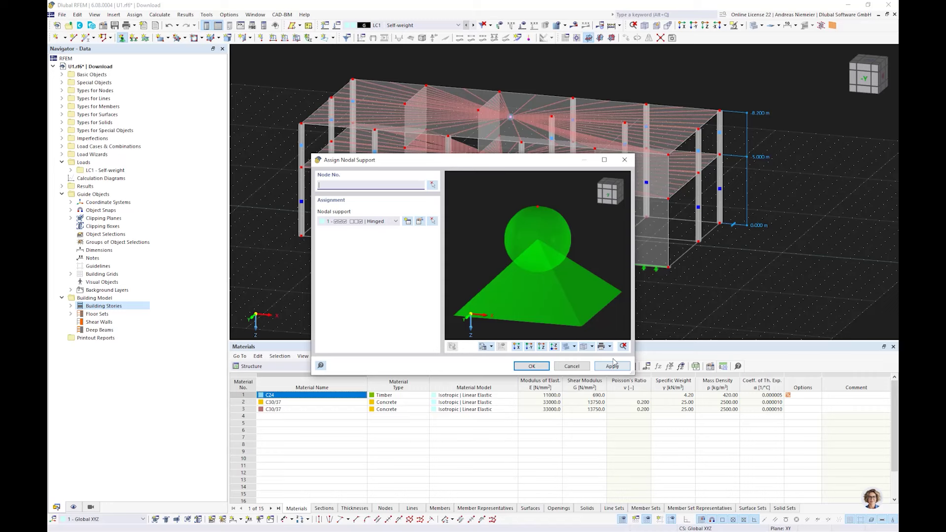
pyautogui.click(613, 365)
pyautogui.keyDown('ctrl'); pyautogui.moveTo(286, 224); pyautogui.dragTo(307, 221, button='middle'); pyautogui.keyUp('ctrl')
pyautogui.moveTo(270, 199); pyautogui.dragTo(392, 259)
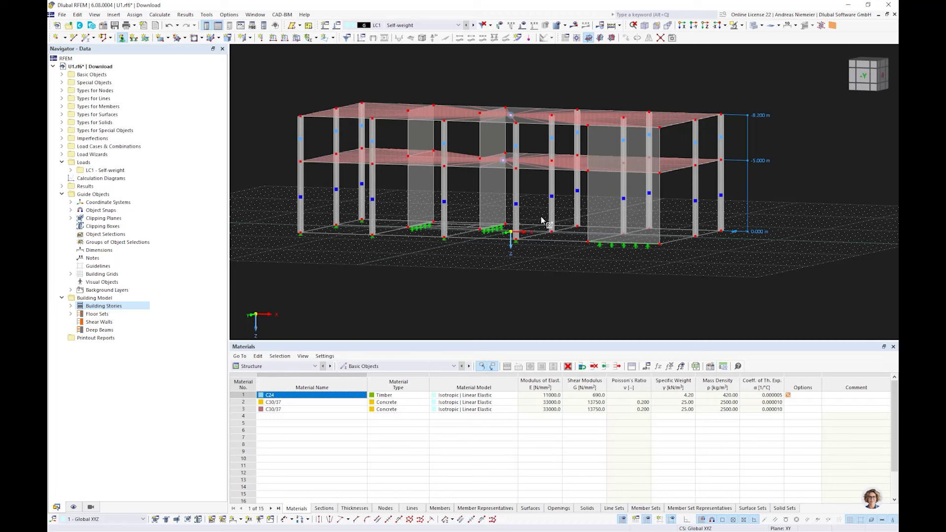
pyautogui.moveTo(583, 252); pyautogui.dragTo(696, 269, button='middle')
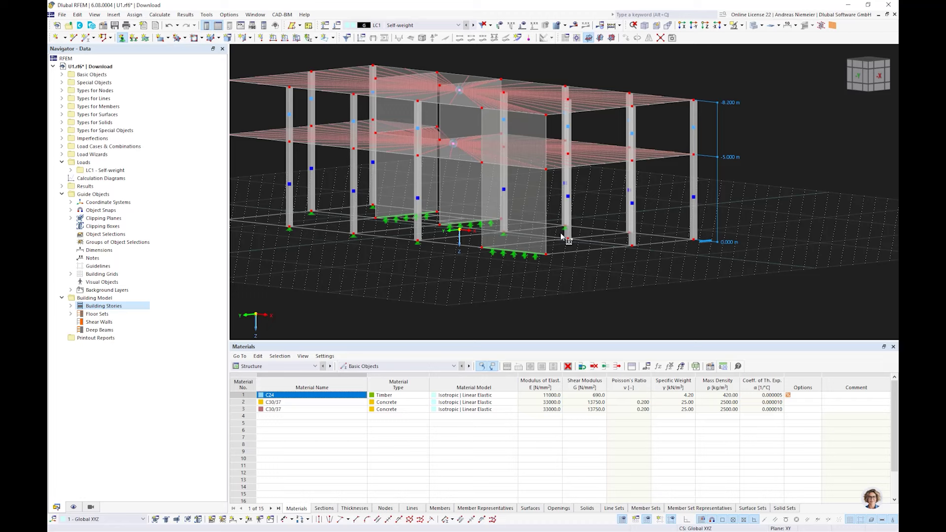
pyautogui.moveTo(731, 280); pyautogui.dragTo(492, 291, button='middle')
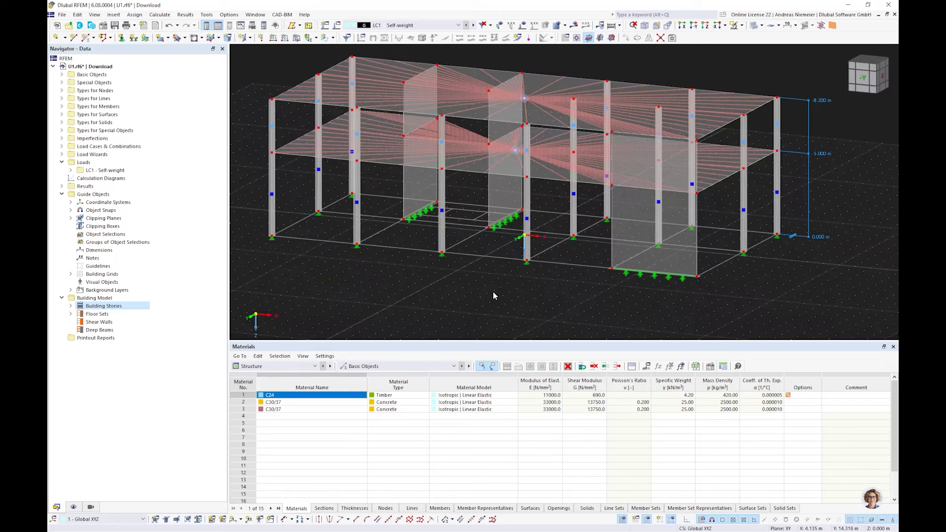
# Calculate the model and close the results summary table
pyautogui.scroll(-3, 492, 291)
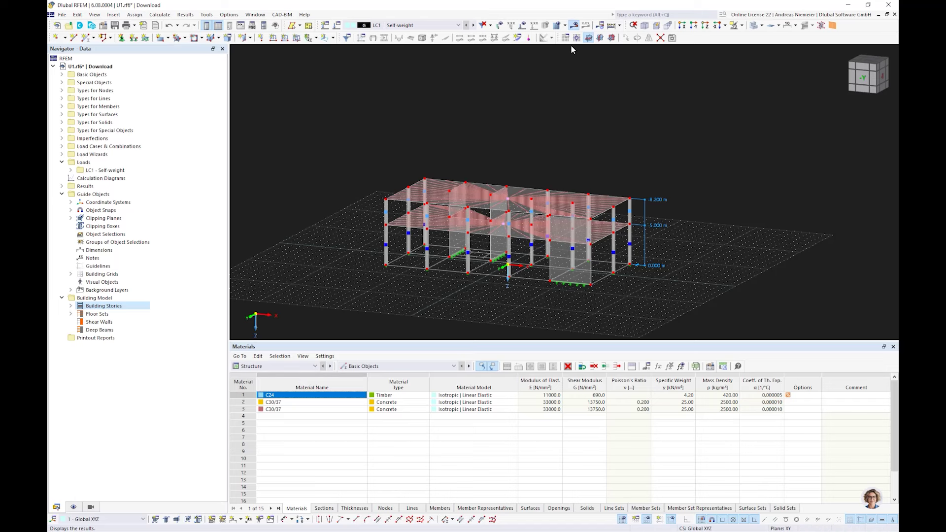
pyautogui.hotkey('ctrl', 'F5')
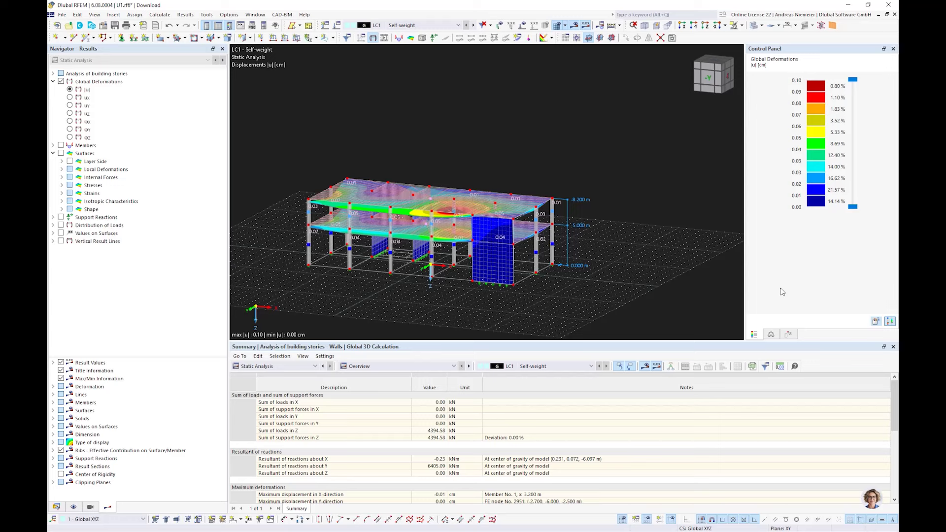
pyautogui.click(893, 348)
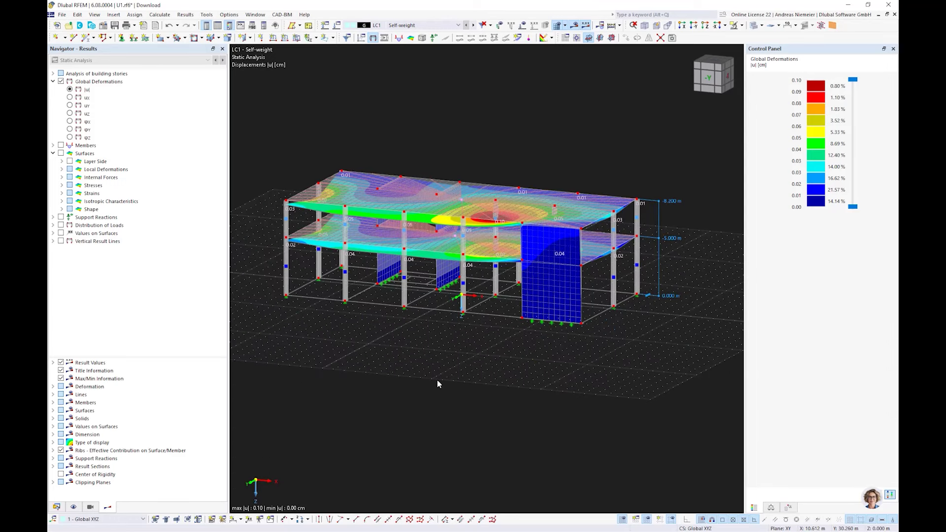
# Switch the building story results to Floors | Local 2D Calculation and examine the slab deformations from the side and in isometric view
pyautogui.click(53, 73)
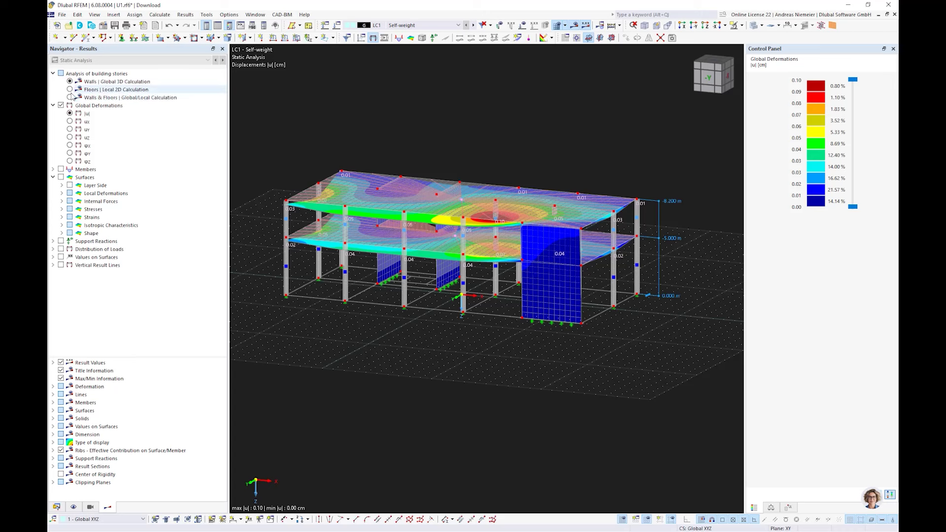
pyautogui.click(71, 89)
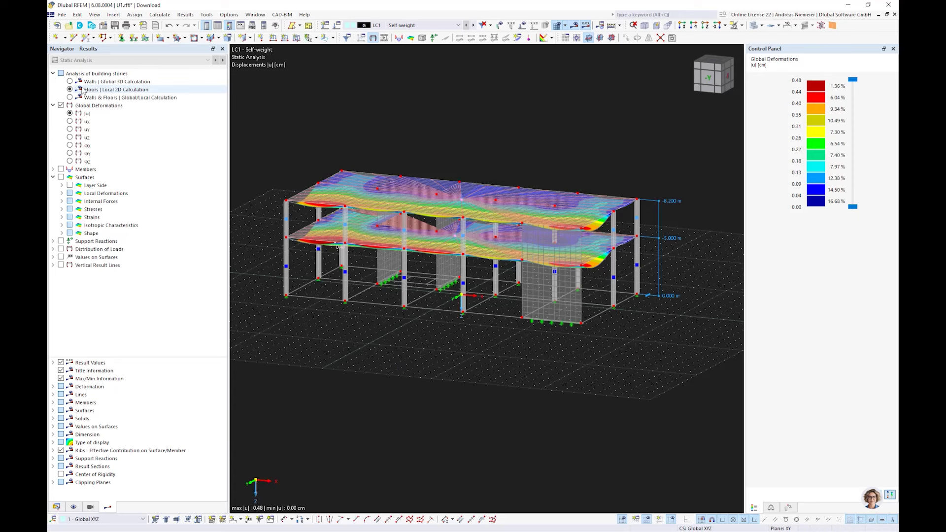
pyautogui.keyDown('ctrl'); pyautogui.moveTo(433, 299); pyautogui.dragTo(393, 338, button='middle'); pyautogui.keyUp('ctrl')
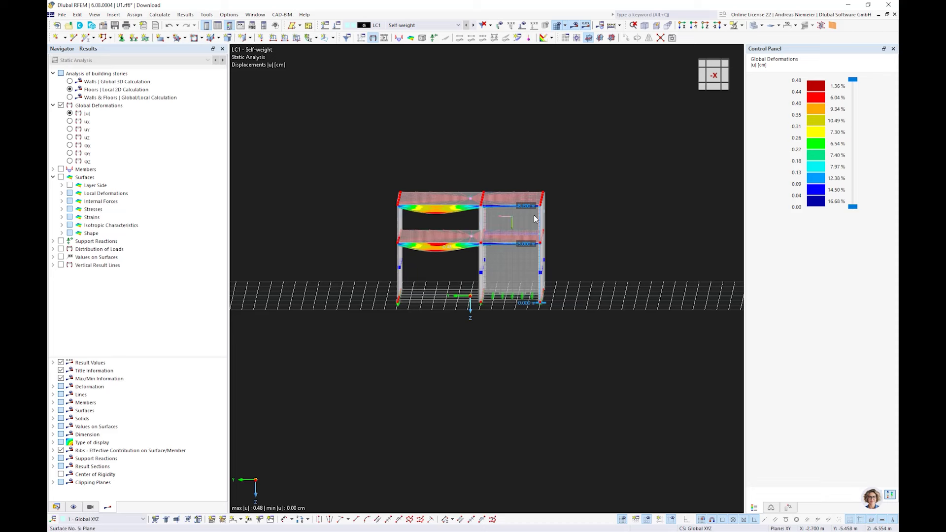
pyautogui.moveTo(534, 217)
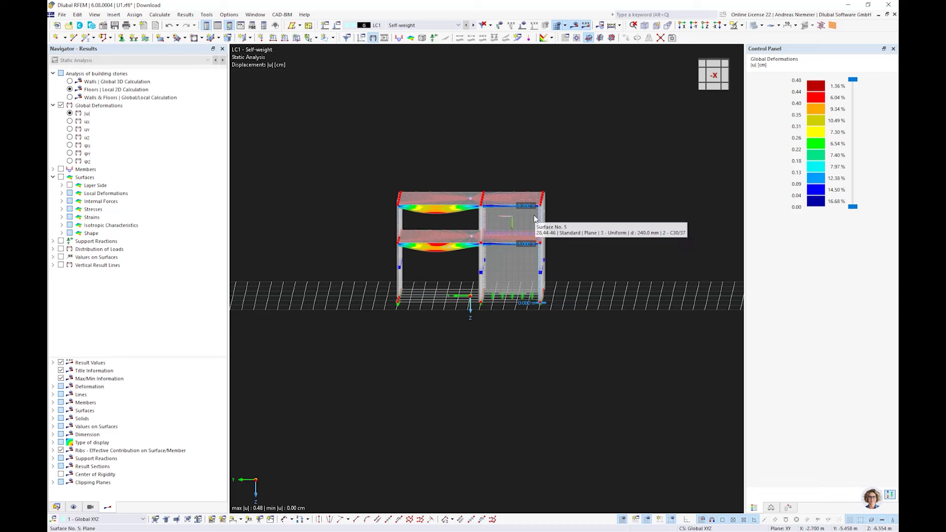
pyautogui.scroll(2, 464, 248)
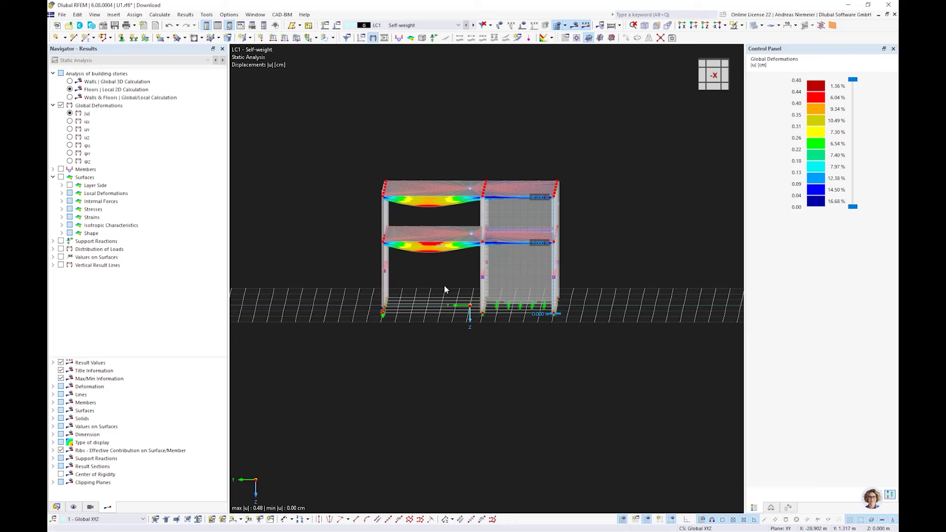
pyautogui.press('F7')
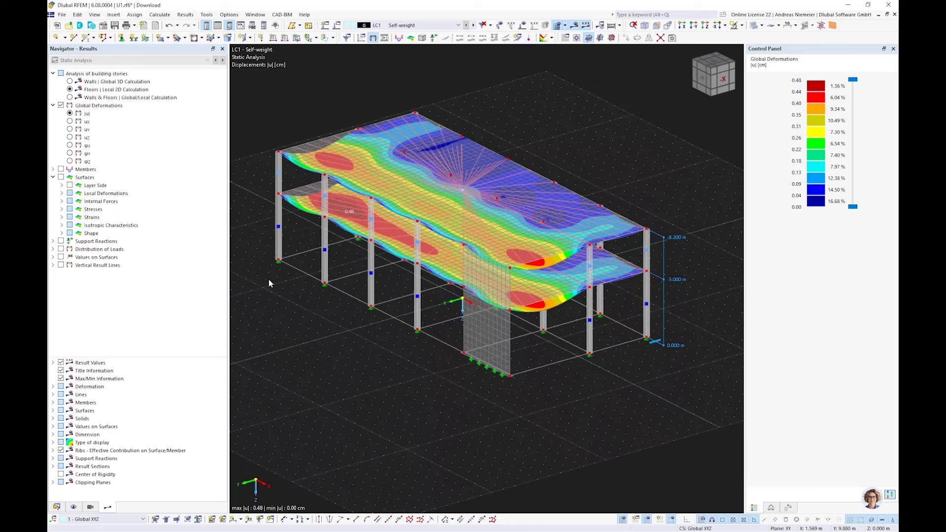
# Display the basic internal force mx on the floor surfaces
pyautogui.click(62, 201)
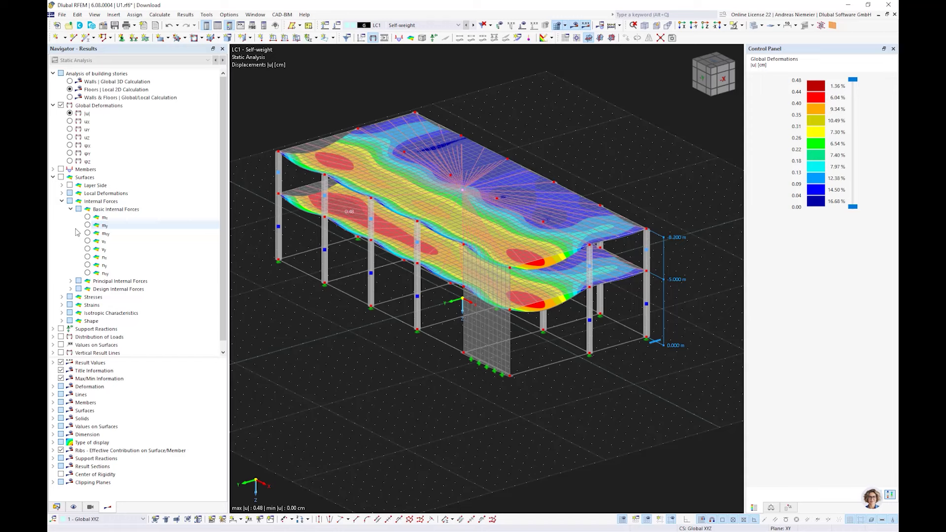
pyautogui.click(88, 218)
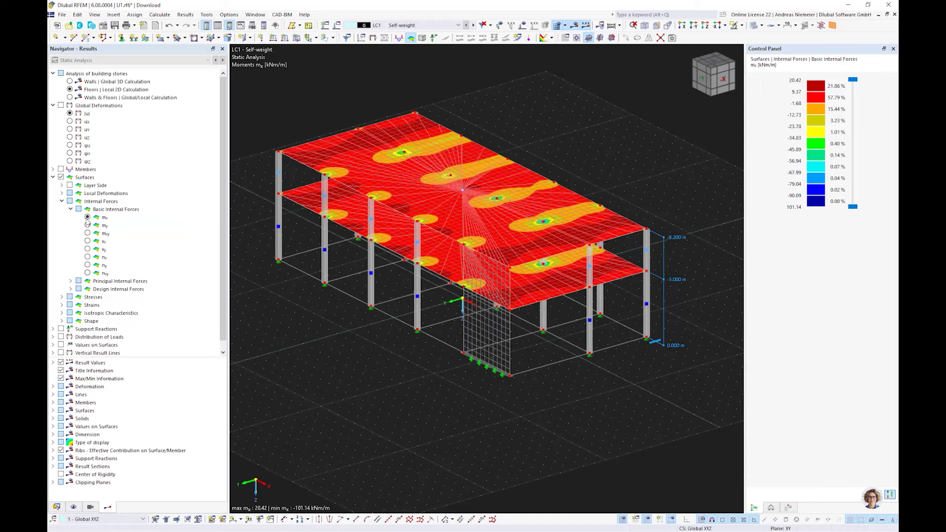
# Display the basic internal force nx, switch the story results to Walls | Global 3D Calculation, and examine the walls from several sides
pyautogui.click(87, 257)
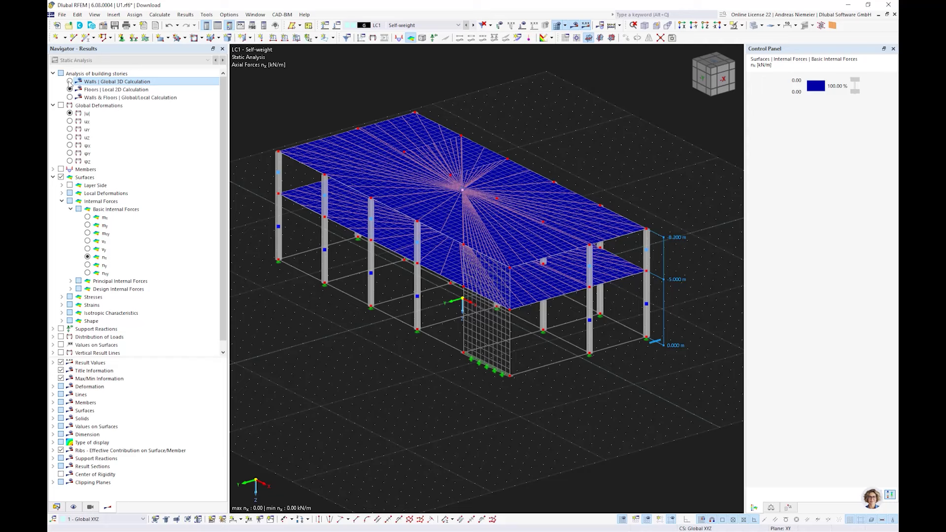
pyautogui.click(70, 81)
pyautogui.keyDown('ctrl'); pyautogui.moveTo(391, 358); pyautogui.dragTo(521, 330, button='middle'); pyautogui.keyUp('ctrl')
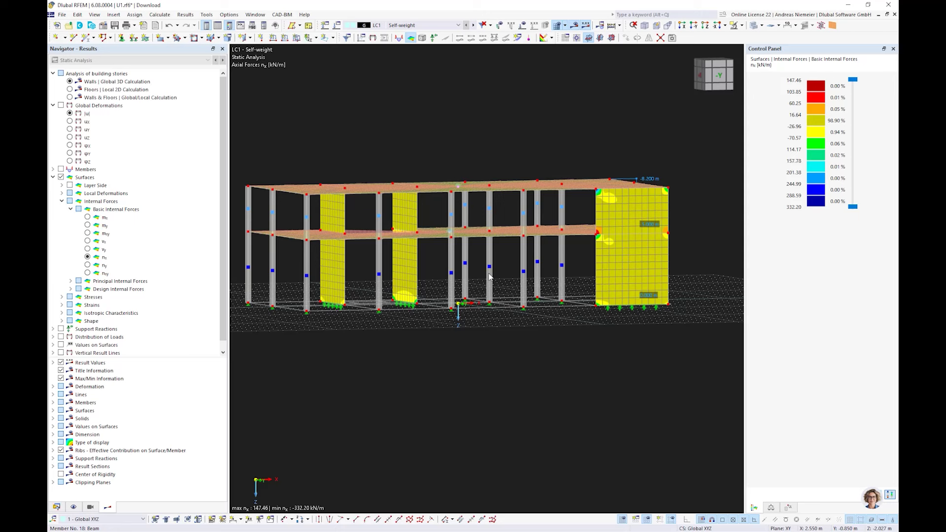
pyautogui.moveTo(489, 277)
pyautogui.moveTo(309, 194)
pyautogui.keyDown('ctrl'); pyautogui.moveTo(422, 120); pyautogui.dragTo(399, 127, button='middle'); pyautogui.keyUp('ctrl')
pyautogui.scroll(1, 469, 119)
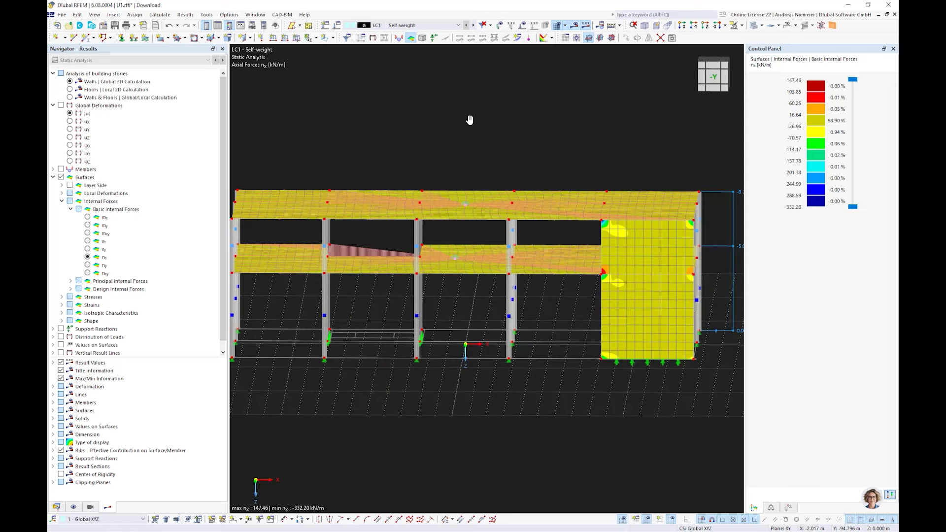
pyautogui.keyDown('ctrl'); pyautogui.moveTo(469, 120); pyautogui.dragTo(456, 119, button='middle'); pyautogui.keyUp('ctrl')
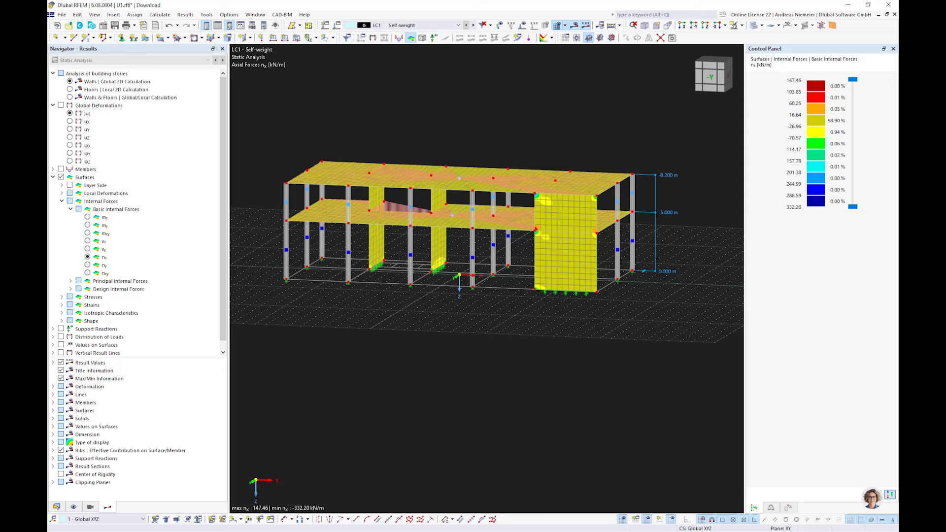
# Close the current model without saving its changes
pyautogui.click(62, 15)
pyautogui.click(78, 45)
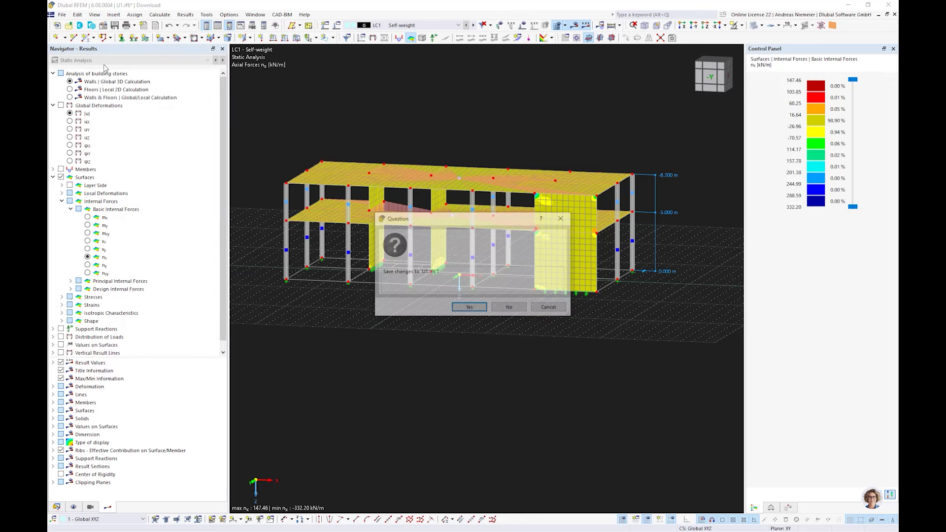
pyautogui.click(510, 308)
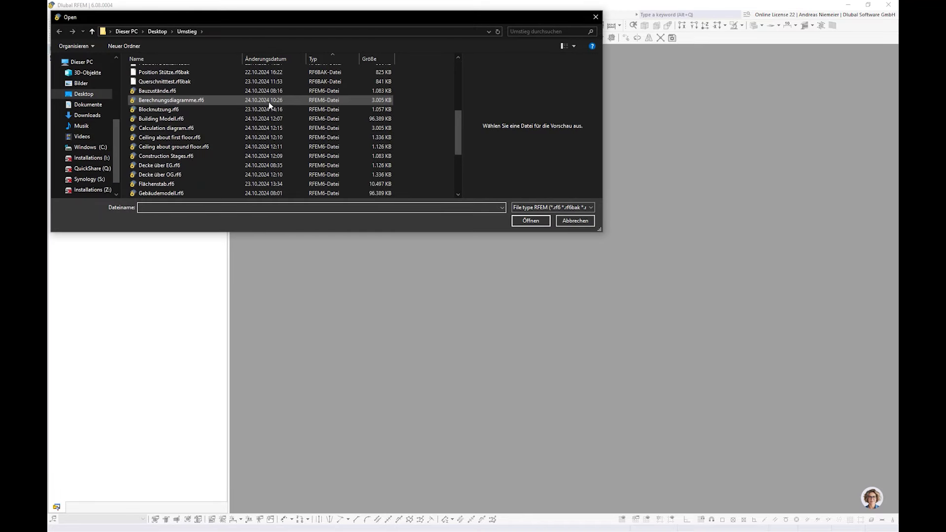
# Open the model file Building Modell.rf6 from the Umstieg folder
pyautogui.click(321, 58)
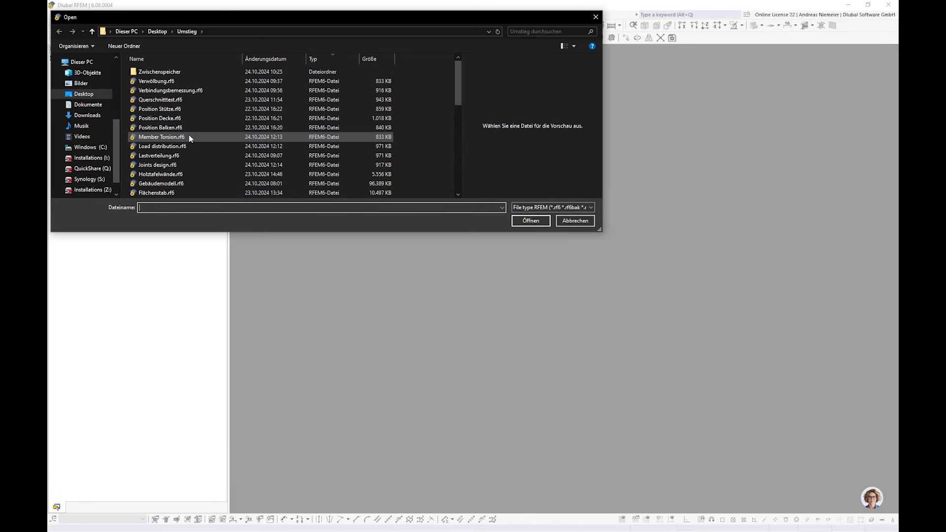
pyautogui.click(171, 175)
pyautogui.scroll(-5, 169, 138)
pyautogui.click(168, 70)
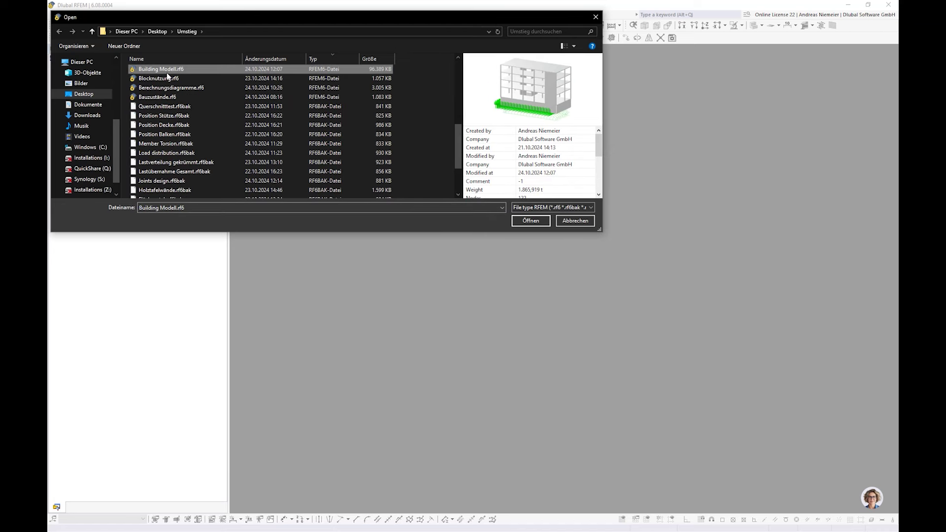
pyautogui.click(523, 221)
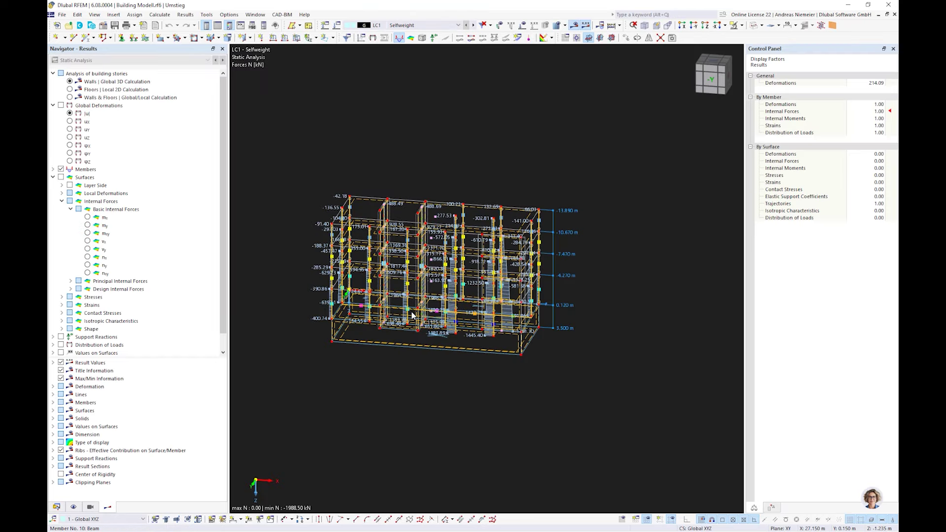
# Examine the member axial forces N under LC1 Selfweight across all stories of the building
pyautogui.keyDown('ctrl'); pyautogui.moveTo(597, 366); pyautogui.dragTo(544, 269, button='middle'); pyautogui.keyUp('ctrl')
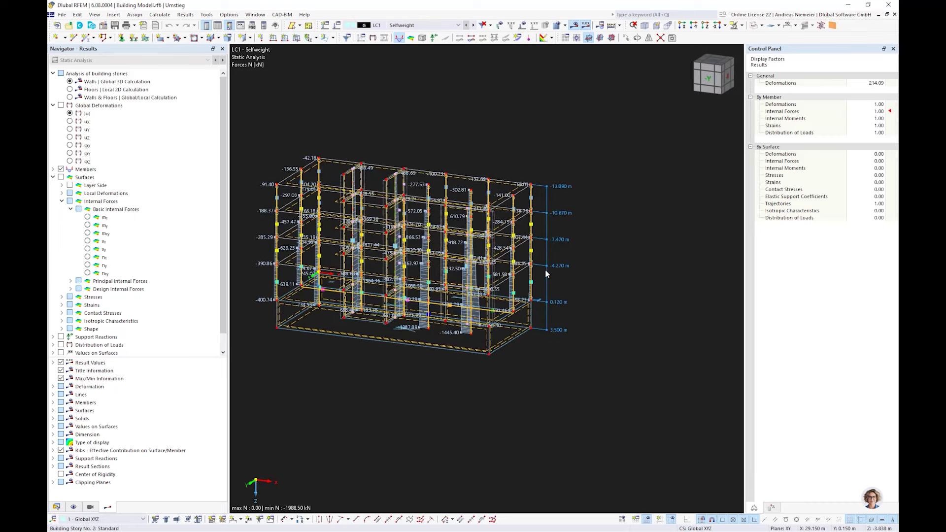
pyautogui.scroll(3, 536, 324)
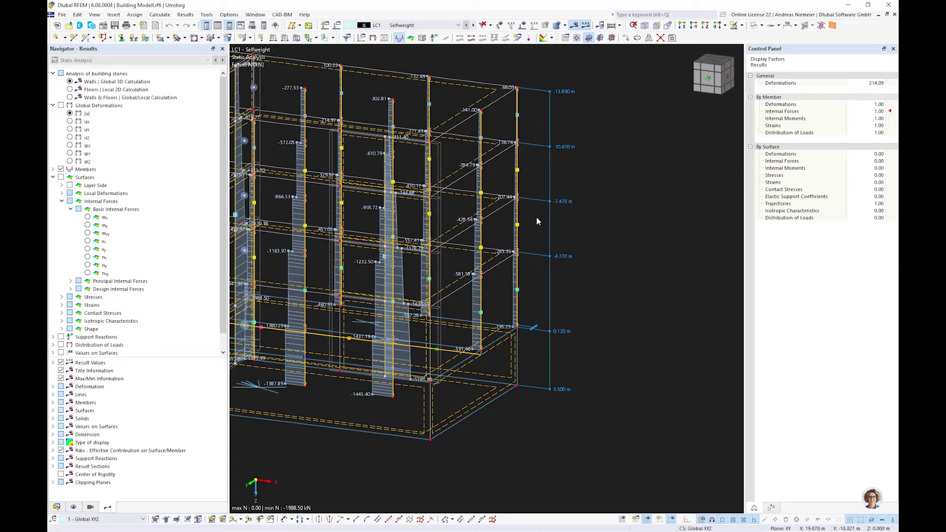
pyautogui.scroll(-5, 477, 385)
pyautogui.scroll(2, 475, 380)
pyautogui.moveTo(476, 381)
pyautogui.mouseDown(button='middle')
pyautogui.moveTo(407, 380)
pyautogui.moveTo(461, 373)
pyautogui.mouseUp(button='middle')
pyautogui.scroll(-1, 462, 373)
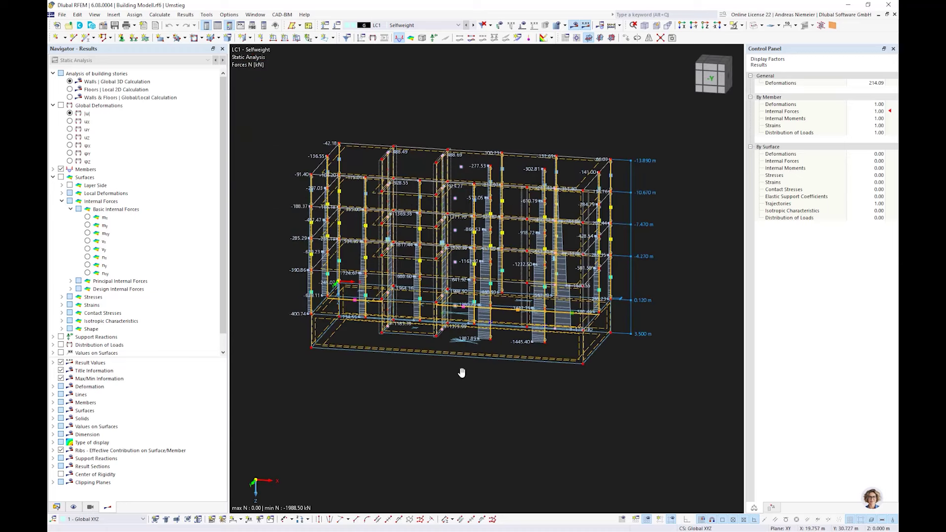
pyautogui.scroll(1, 462, 373)
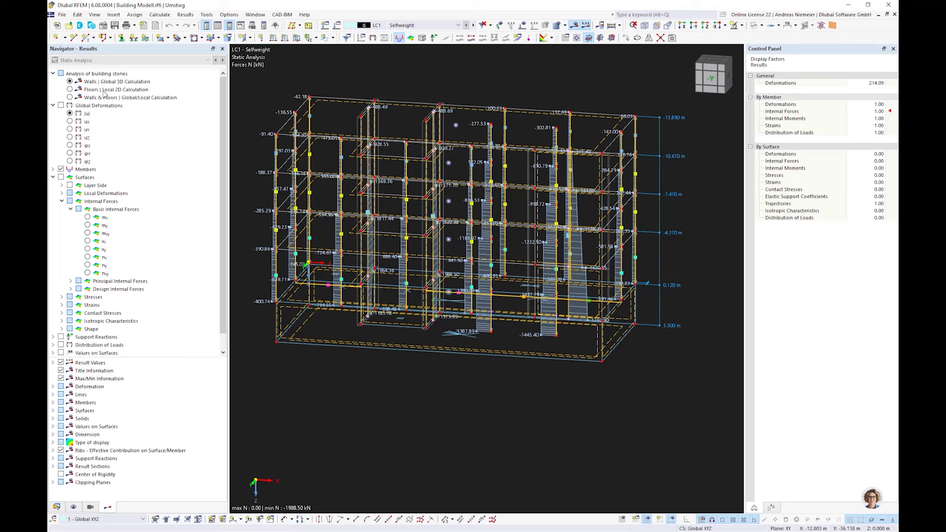
# Switch the story results to Floors | Local 2D Calculation and examine the global deformations |u| of the floor slabs
pyautogui.click(70, 89)
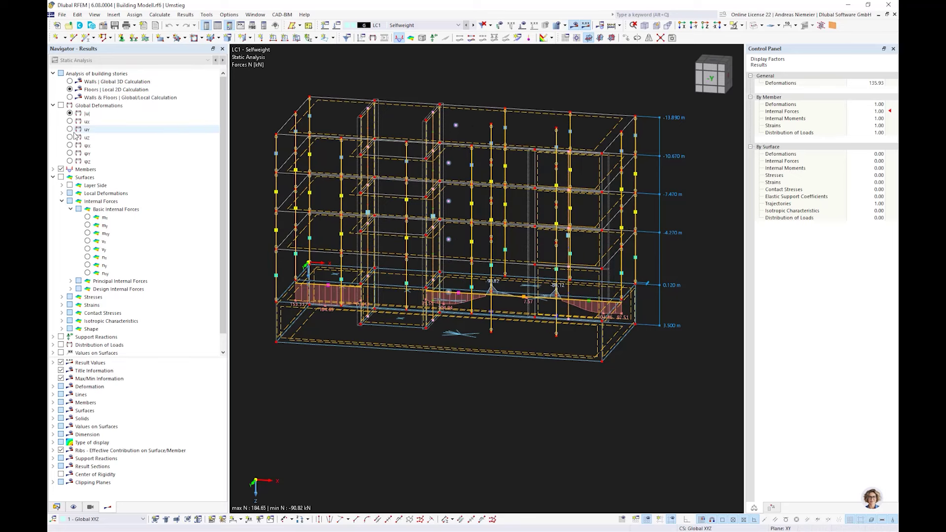
pyautogui.click(61, 105)
pyautogui.keyDown('ctrl'); pyautogui.moveTo(514, 338); pyautogui.dragTo(456, 344, button='middle'); pyautogui.keyUp('ctrl')
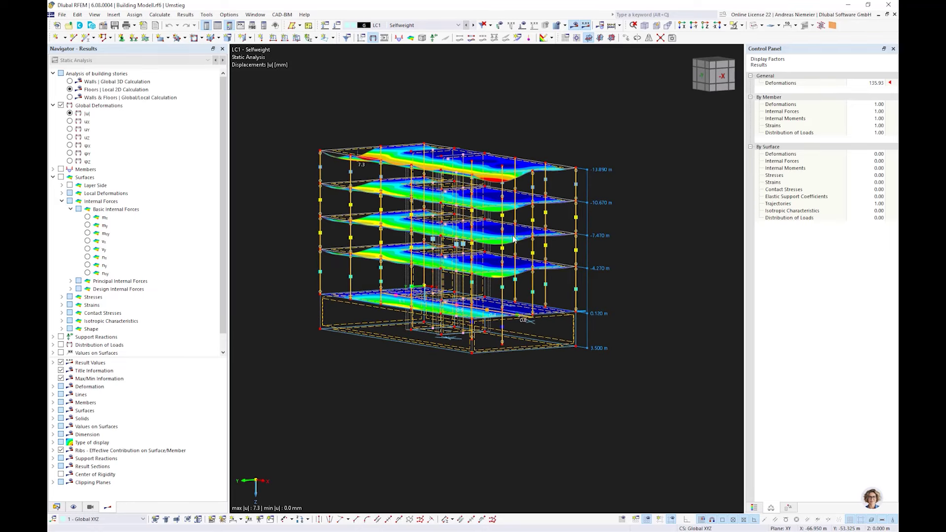
pyautogui.scroll(5, 495, 131)
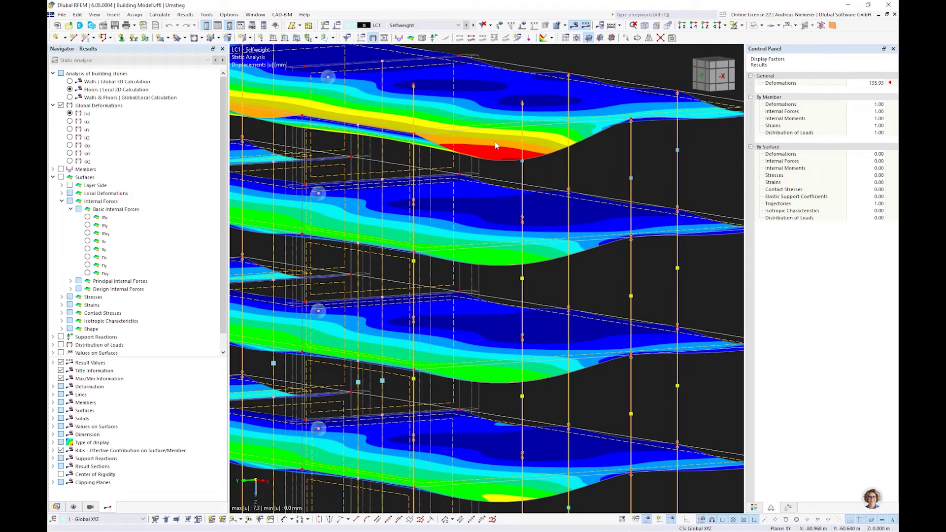
pyautogui.scroll(-5, 495, 141)
pyautogui.keyDown('ctrl'); pyautogui.moveTo(491, 380); pyautogui.dragTo(451, 413, button='middle'); pyautogui.keyUp('ctrl')
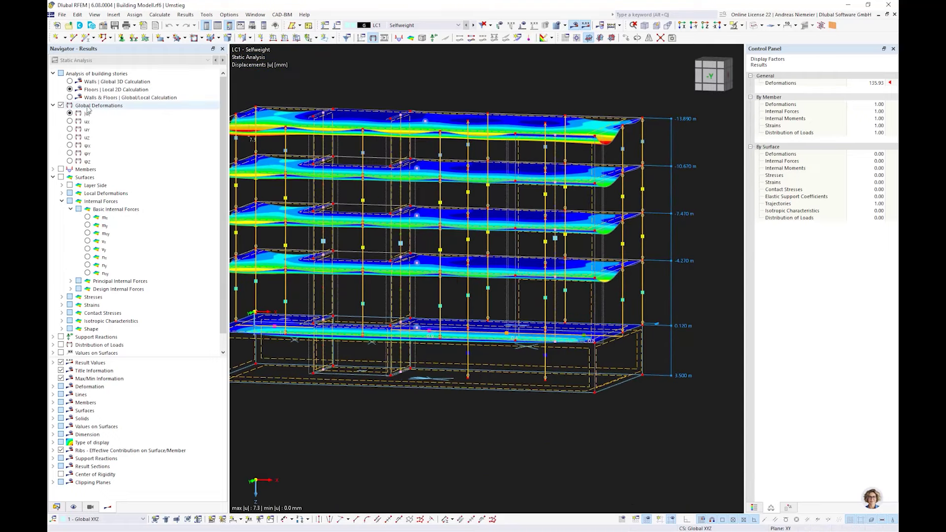
# Switch the story results to Walls | Global 3D Calculation and display the member internal force N
pyautogui.click(70, 82)
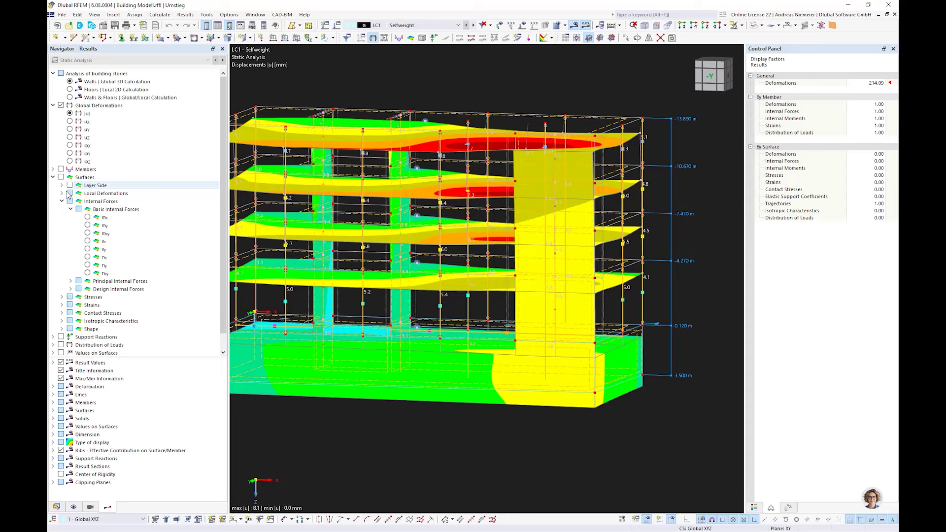
pyautogui.click(63, 201)
pyautogui.click(52, 169)
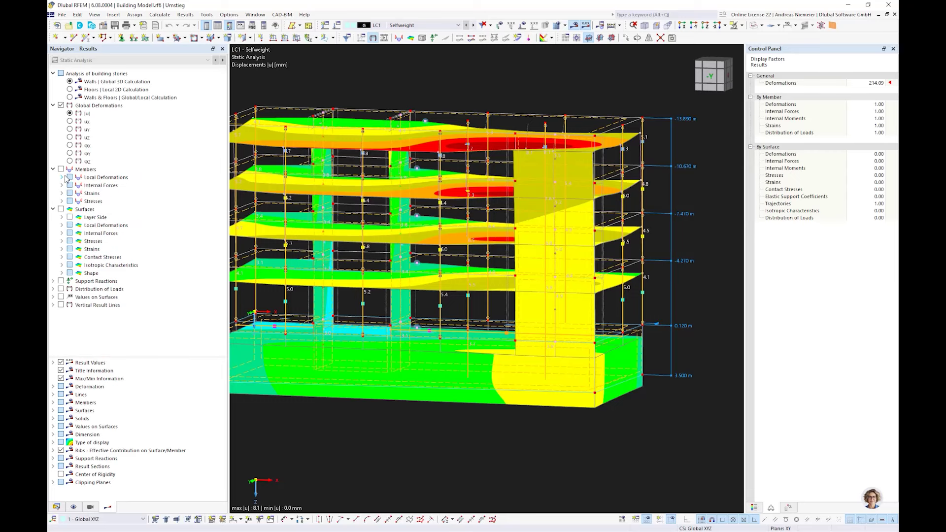
pyautogui.click(62, 185)
pyautogui.click(79, 193)
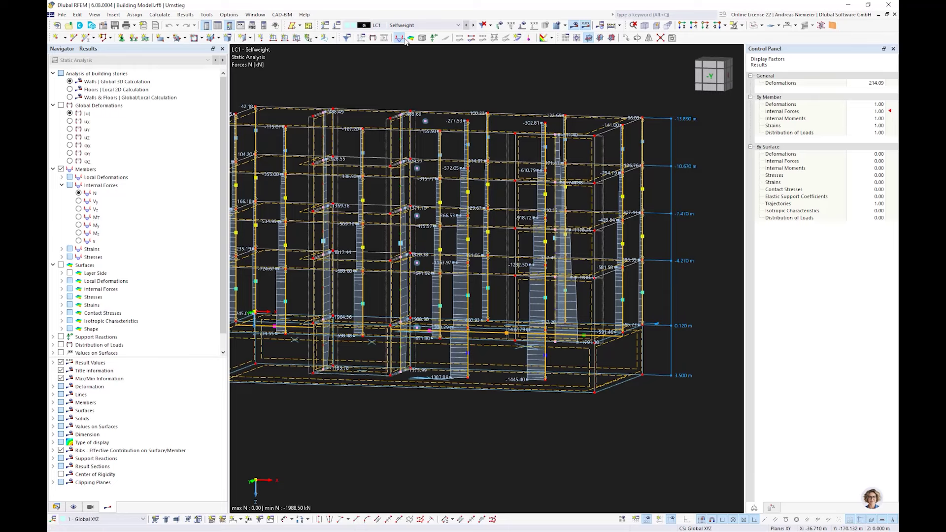
# Compare the column axial forces for load cases LC4 Q Office 2nd floor and LC6 Q Office ground floor
pyautogui.click(419, 25)
pyautogui.click(456, 201)
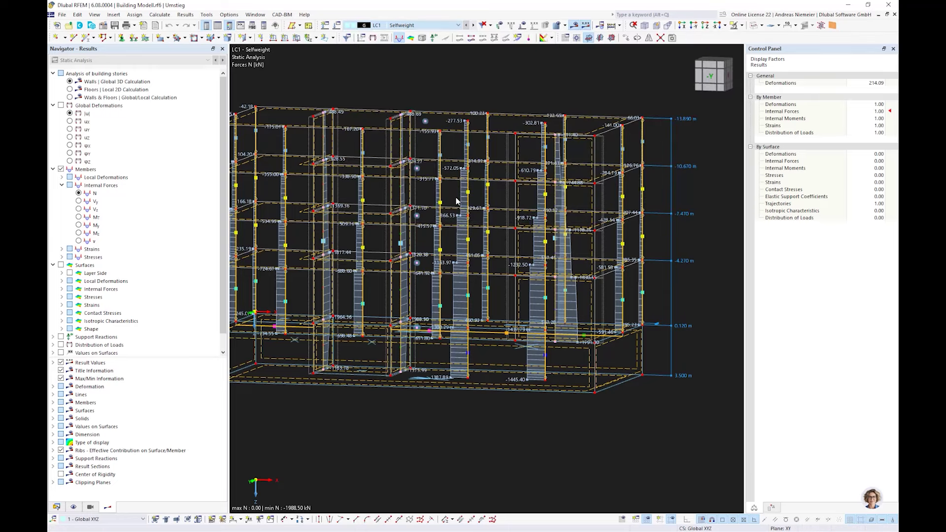
pyautogui.click(418, 25)
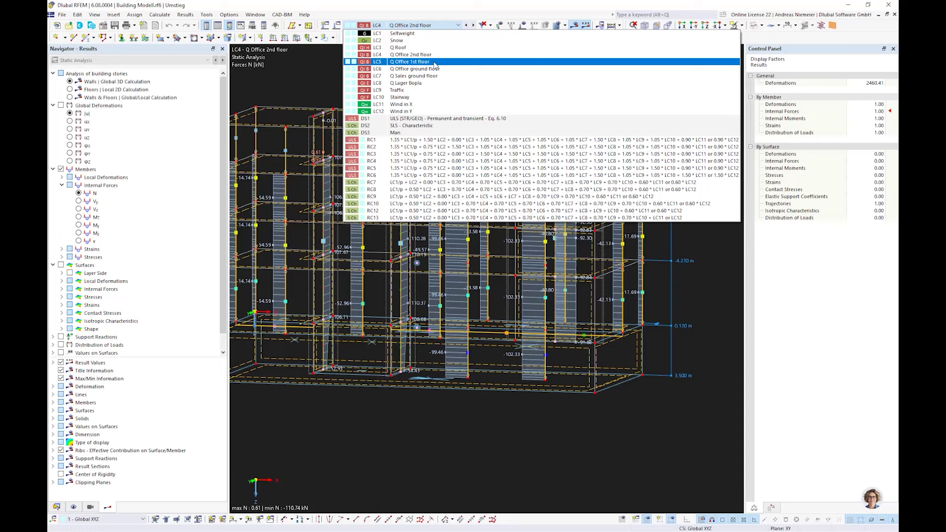
pyautogui.click(433, 68)
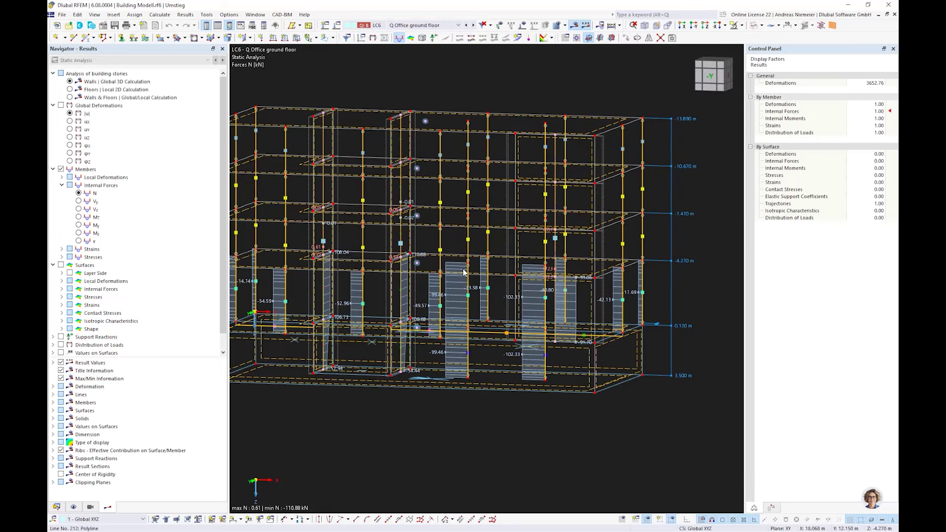
pyautogui.scroll(2, 464, 272)
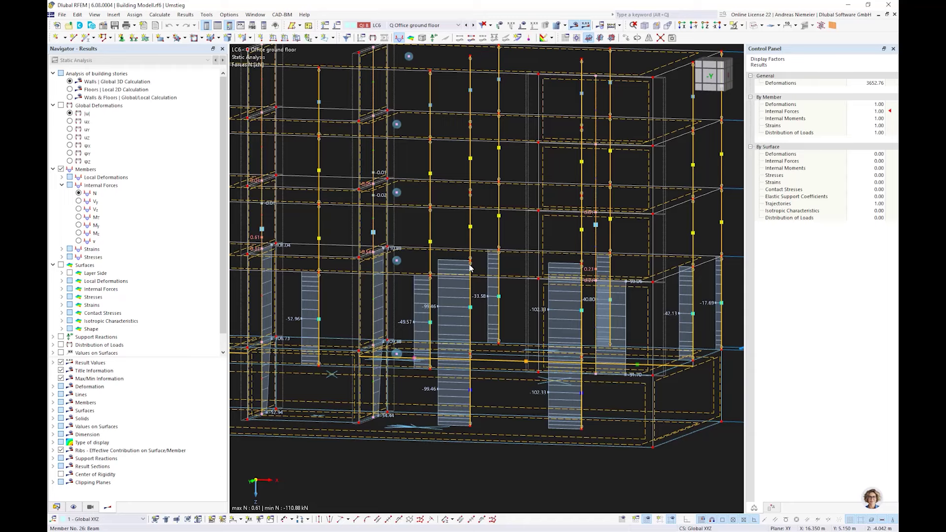
pyautogui.scroll(-5, 440, 260)
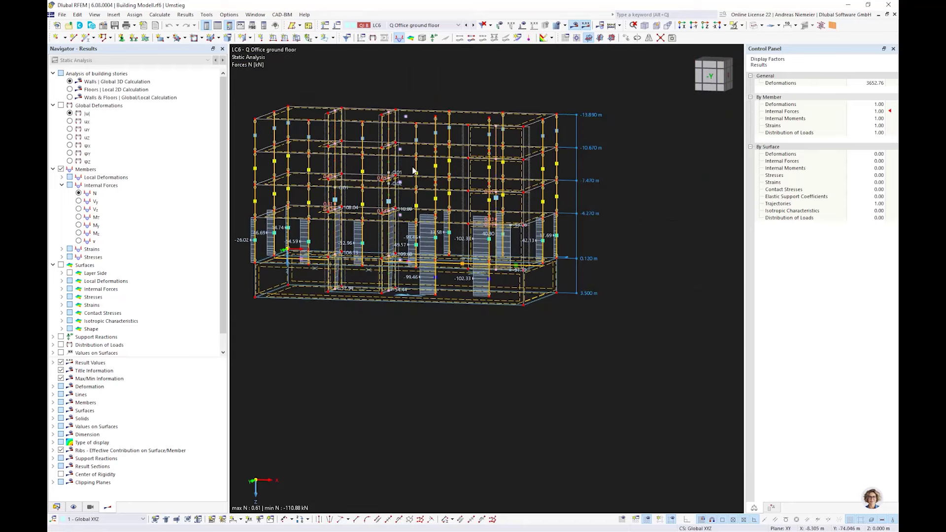
pyautogui.keyDown('ctrl'); pyautogui.moveTo(512, 281); pyautogui.dragTo(439, 309, button='middle'); pyautogui.keyUp('ctrl')
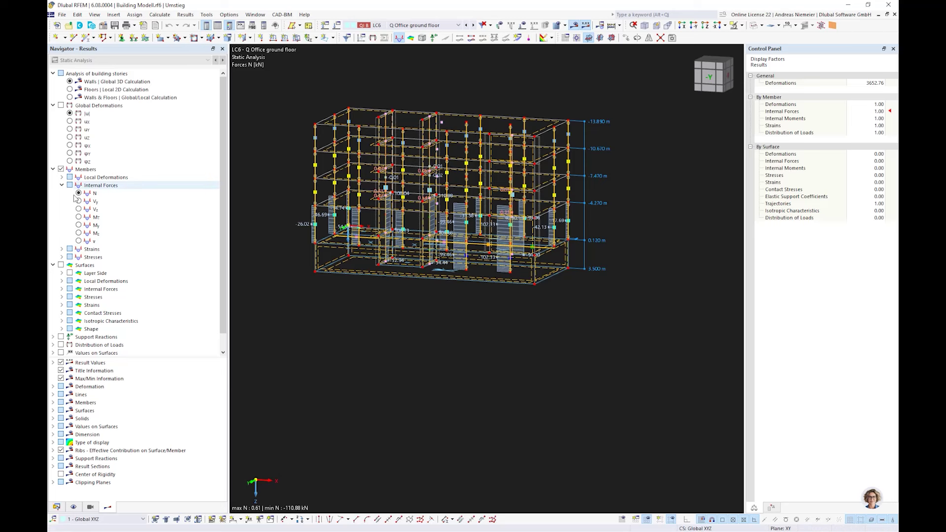
# Switch back to load case LC1 Selfweight and show the static analysis Results by Stories table
pyautogui.click(392, 26)
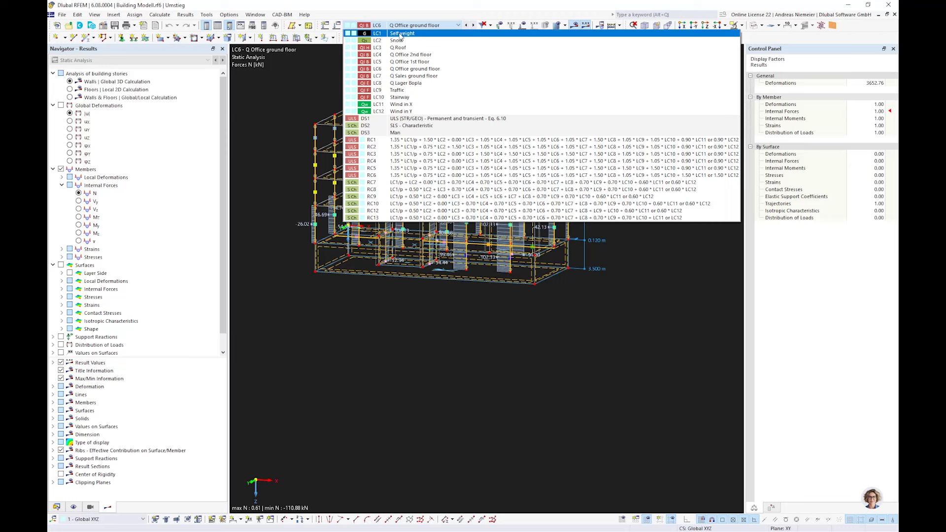
pyautogui.click(400, 34)
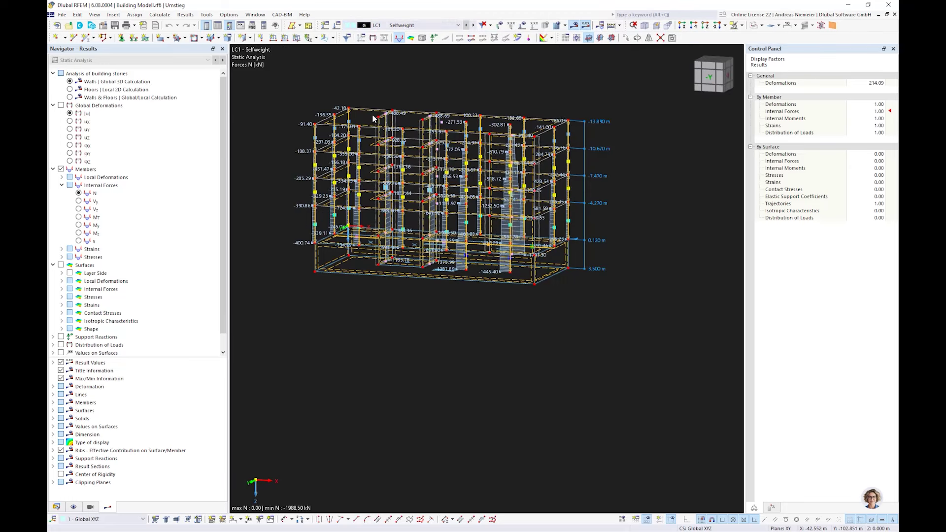
pyautogui.click(217, 29)
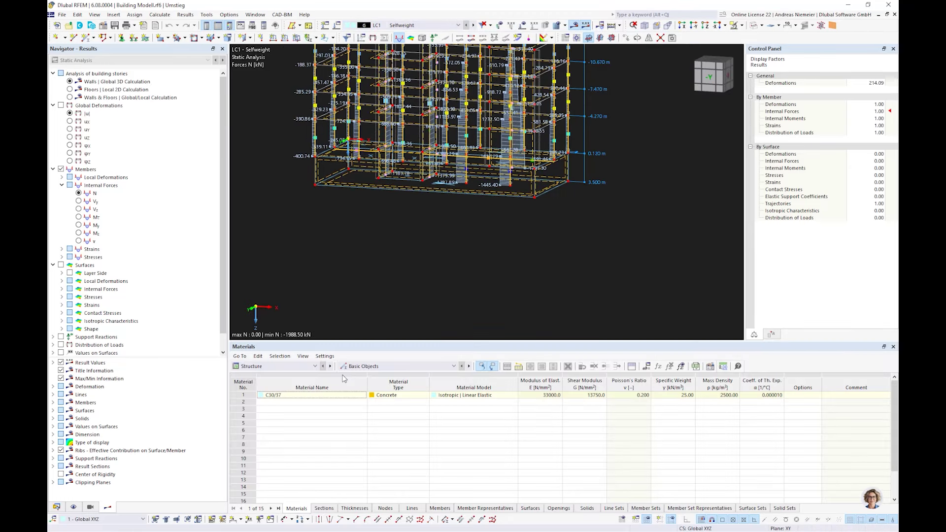
pyautogui.click(264, 366)
pyautogui.press('Escape')
pyautogui.click(370, 367)
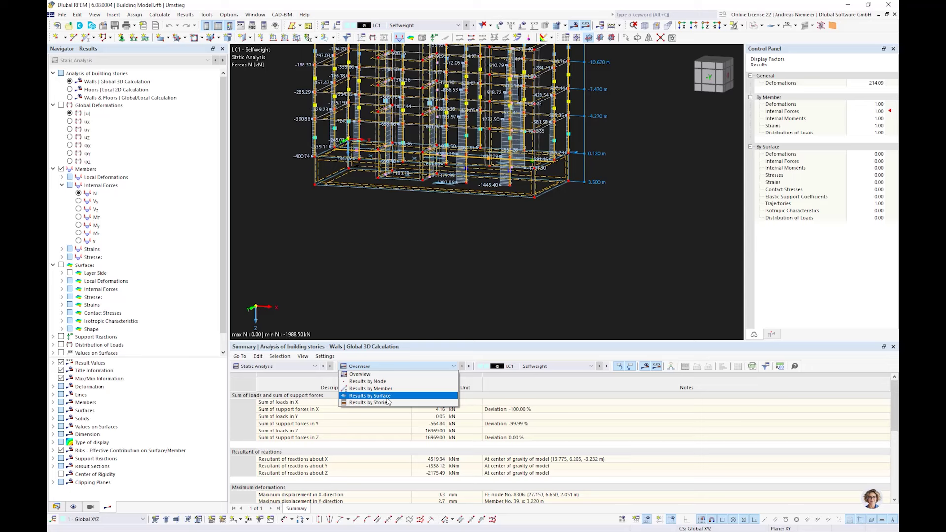
pyautogui.click(370, 403)
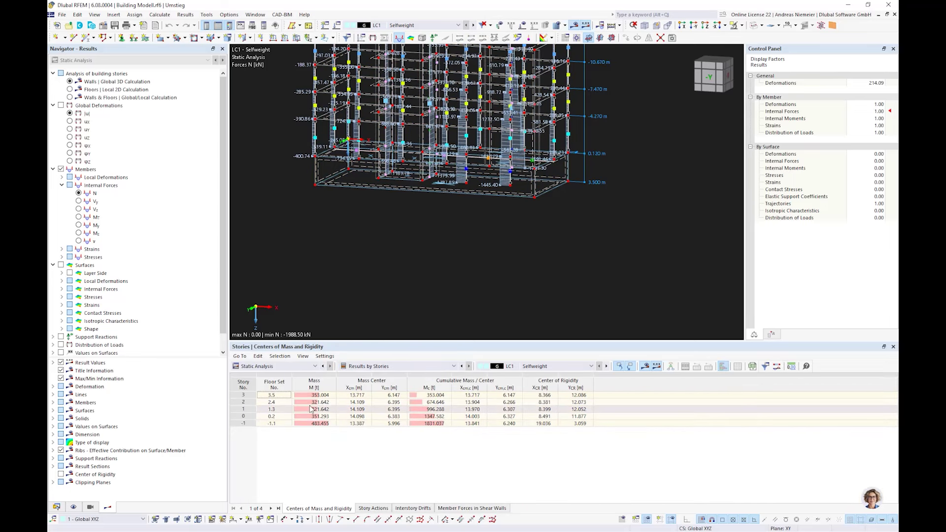
# Examine the story masses from the top story to the basement in the Centers of Mass and Rigidity table
pyautogui.click(325, 395)
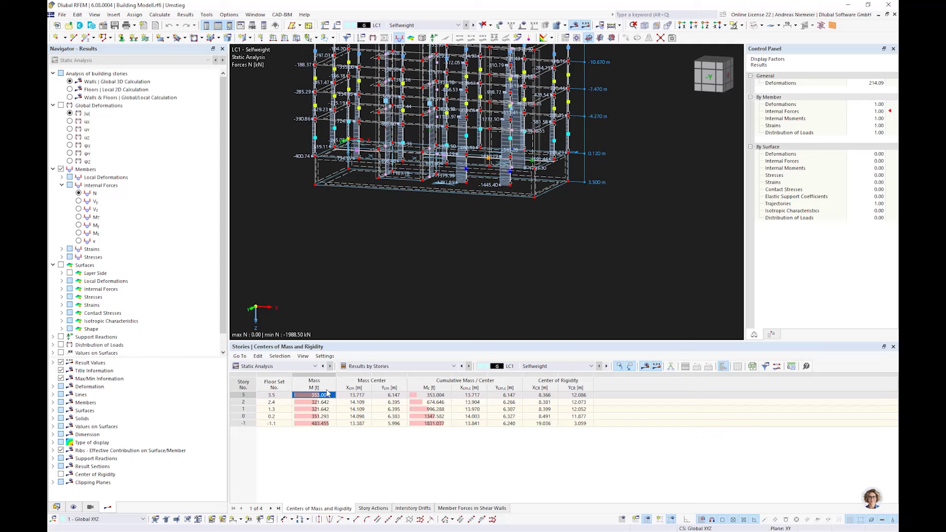
pyautogui.click(317, 424)
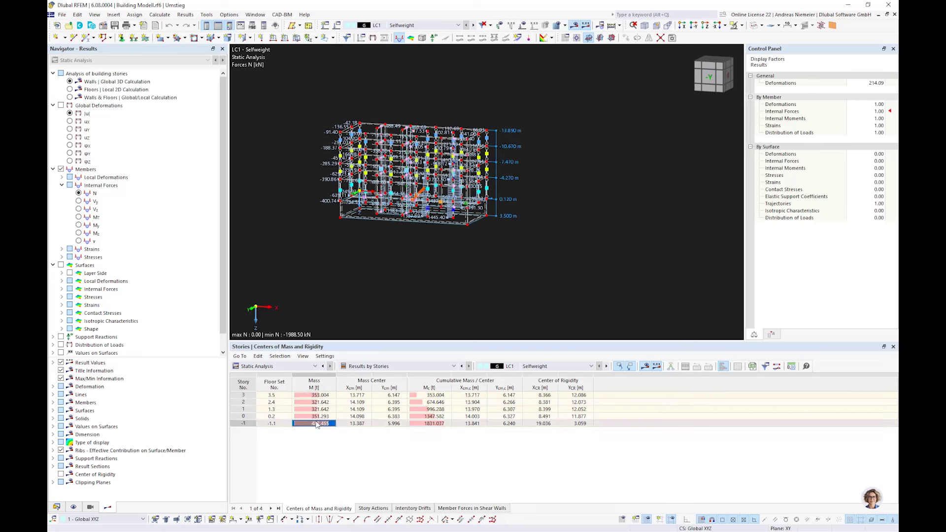
pyautogui.press('Up')
pyautogui.press('Up')
pyautogui.press('Up')
pyautogui.press('Up')
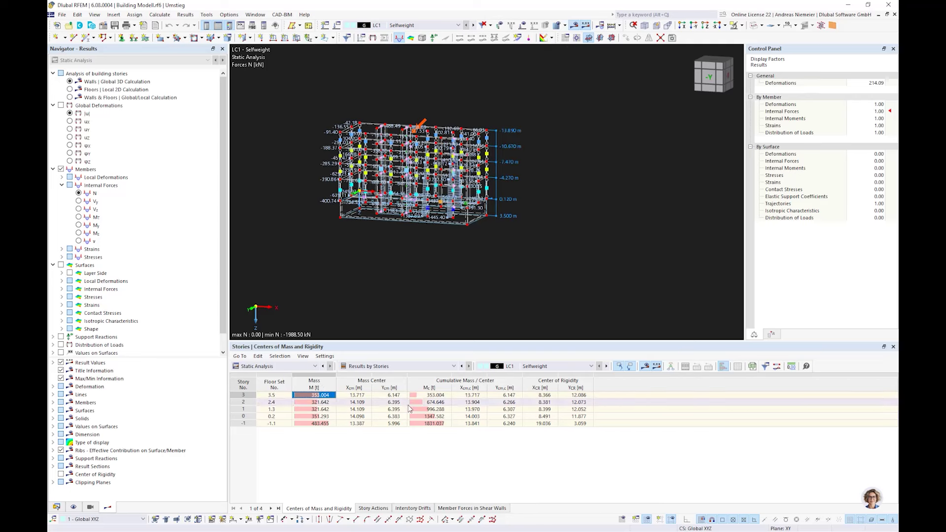
# Compare the top story's mass center with its center of rigidity, locating both points in the model
pyautogui.moveTo(354, 396); pyautogui.dragTo(384, 423)
pyautogui.click(358, 396)
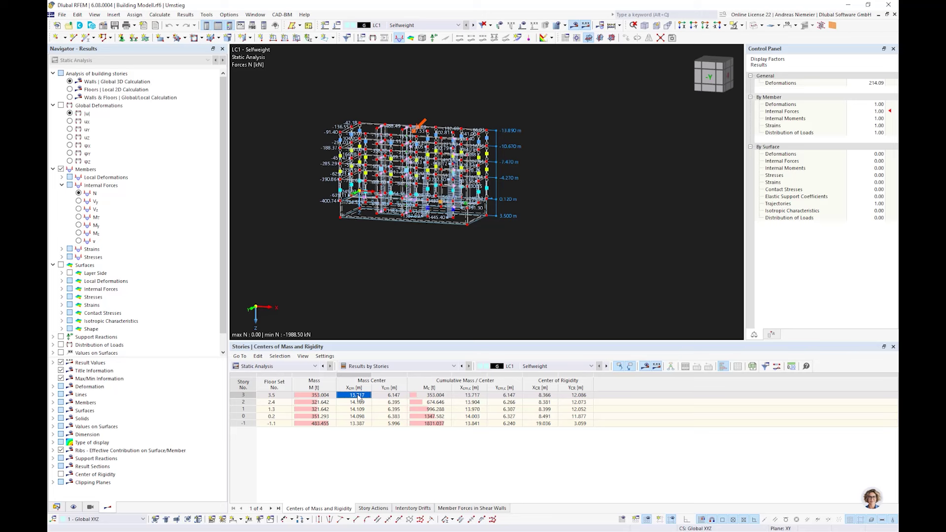
pyautogui.click(530, 396)
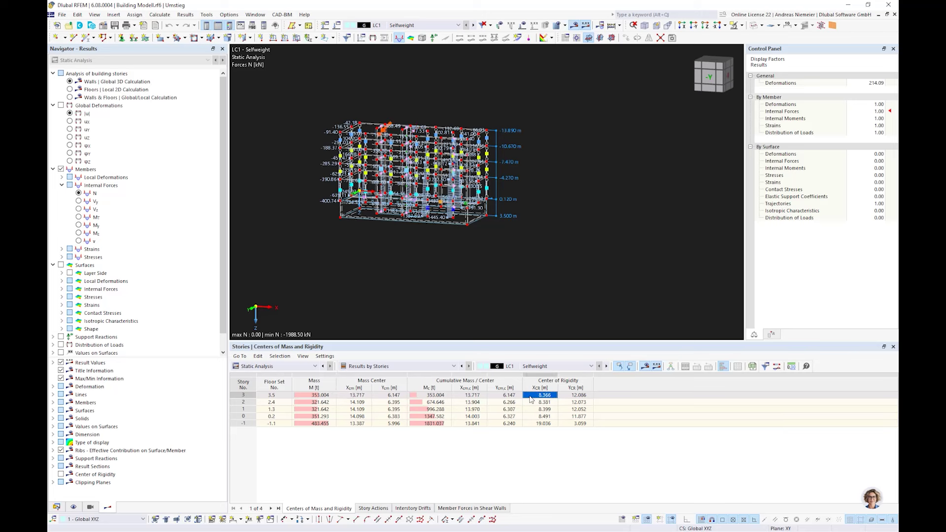
pyautogui.click(362, 395)
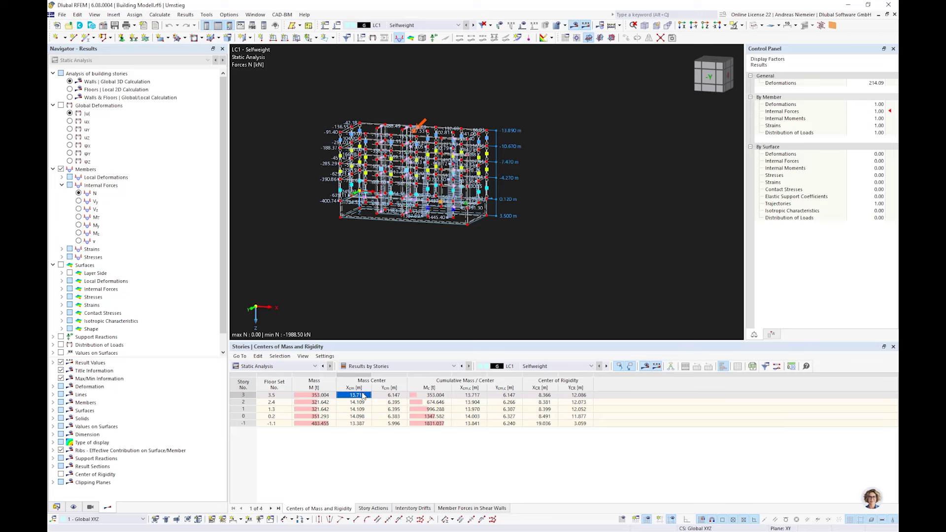
pyautogui.click(534, 396)
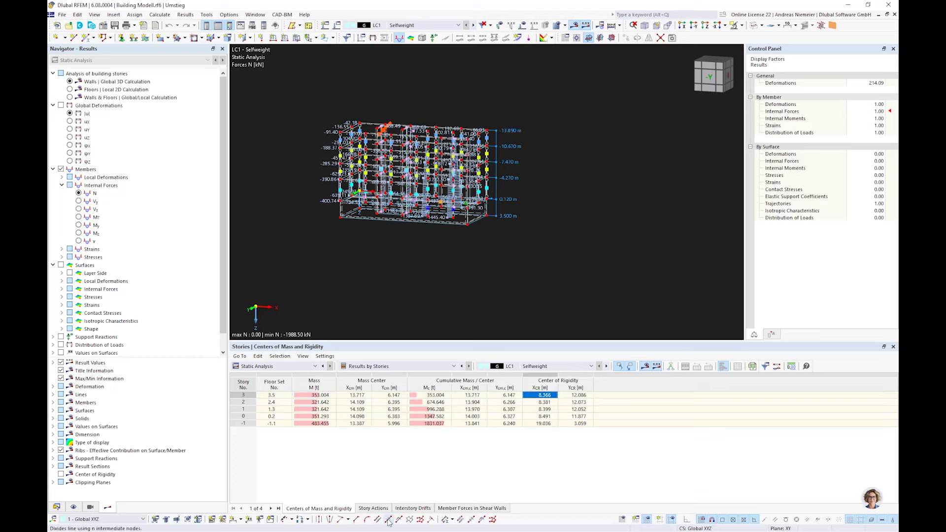
# Show the Member Forces in Shear Walls table and inspect the shear wall result beams in the model
pyautogui.click(459, 508)
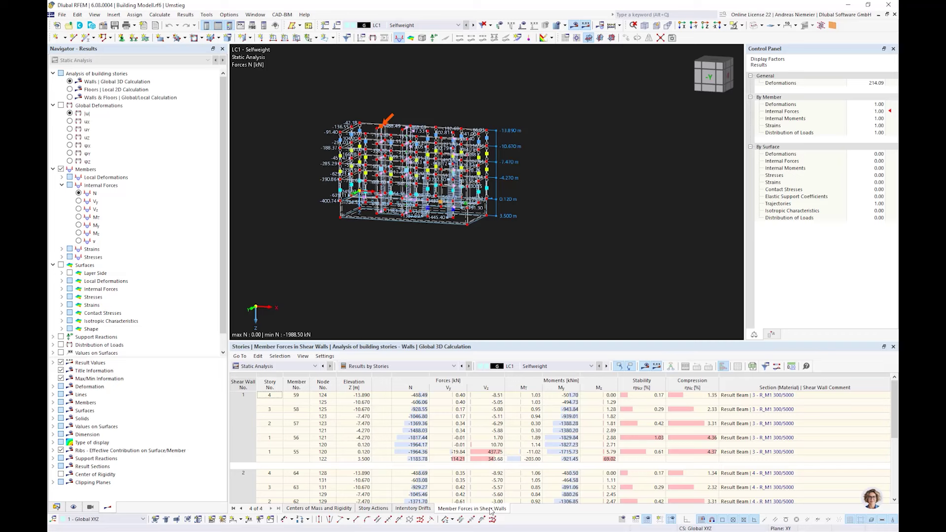
pyautogui.moveTo(427, 259); pyautogui.dragTo(419, 263, button='middle')
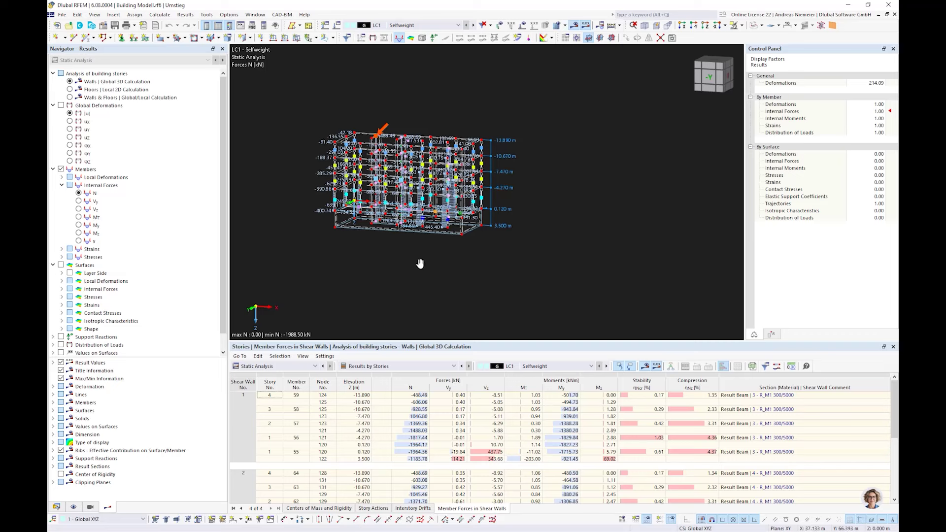
pyautogui.scroll(3, 383, 231)
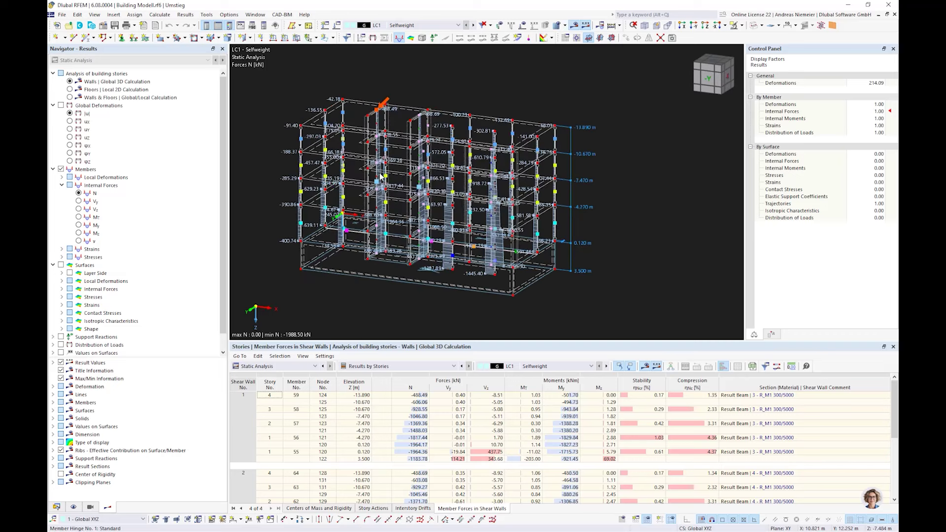
pyautogui.scroll(5, 372, 105)
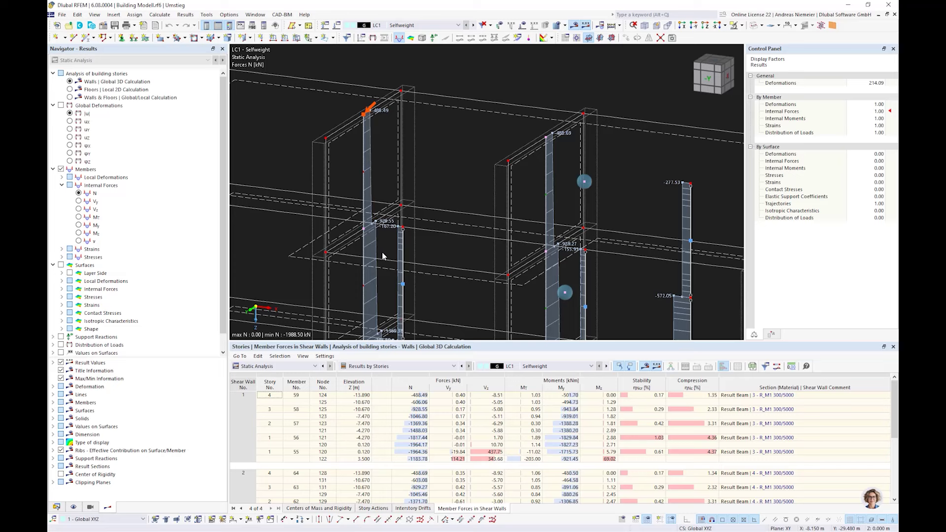
pyautogui.scroll(-3, 383, 256)
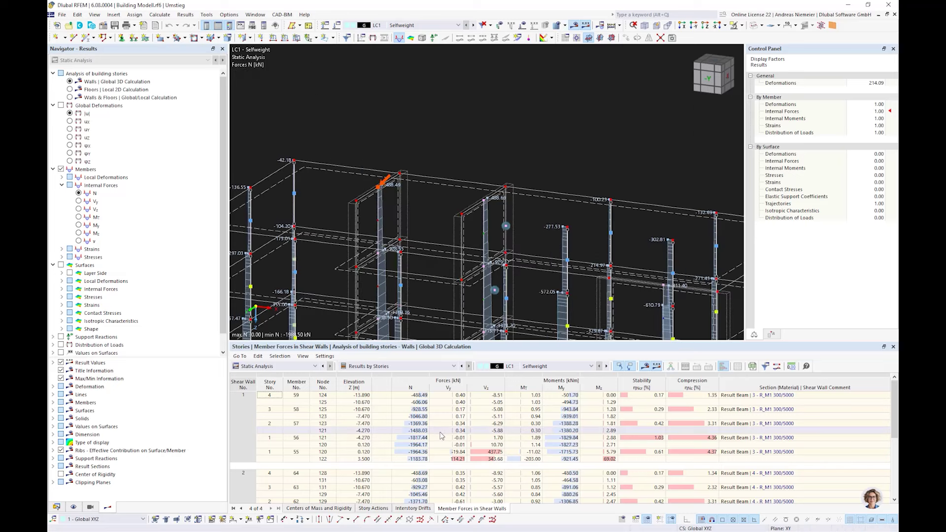
# Open shear wall 1 from the Building Model data, review its segments and section, and close it without changes
pyautogui.click(55, 507)
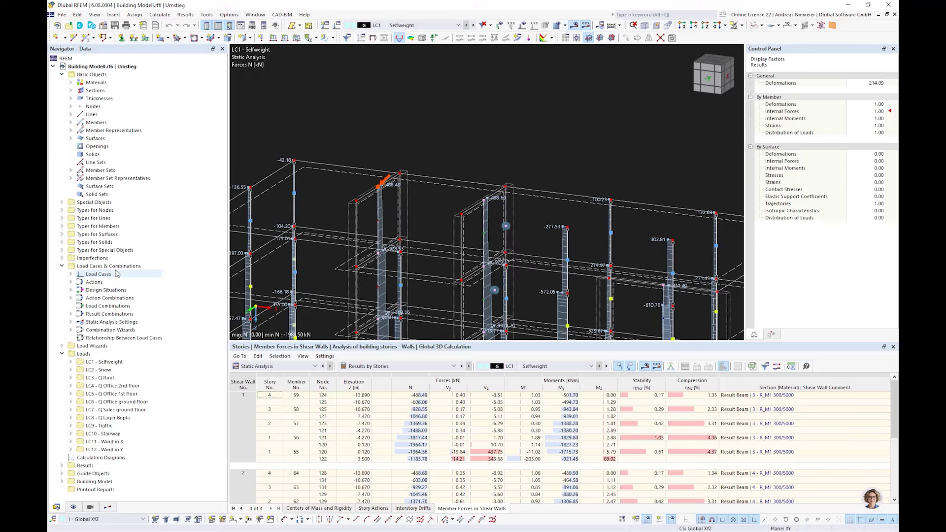
pyautogui.click(62, 481)
pyautogui.scroll(-1, 76, 477)
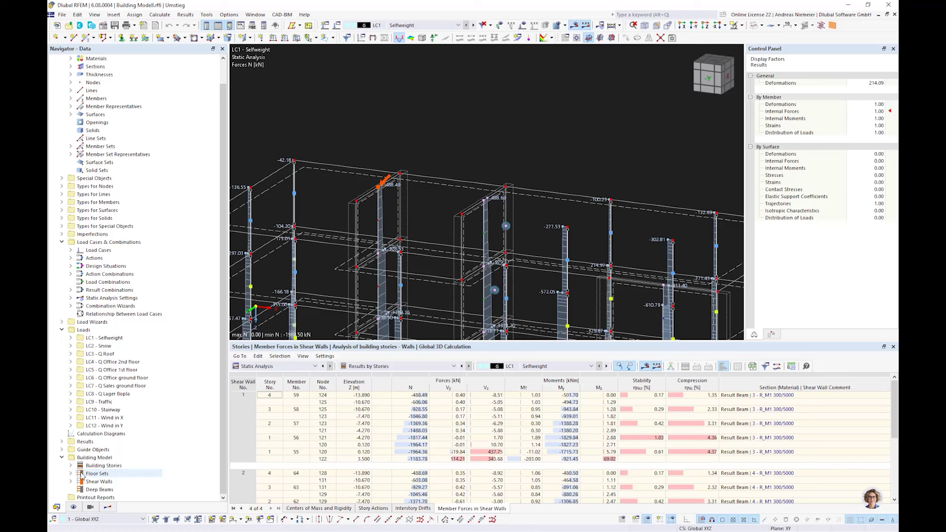
pyautogui.click(71, 474)
pyautogui.click(72, 474)
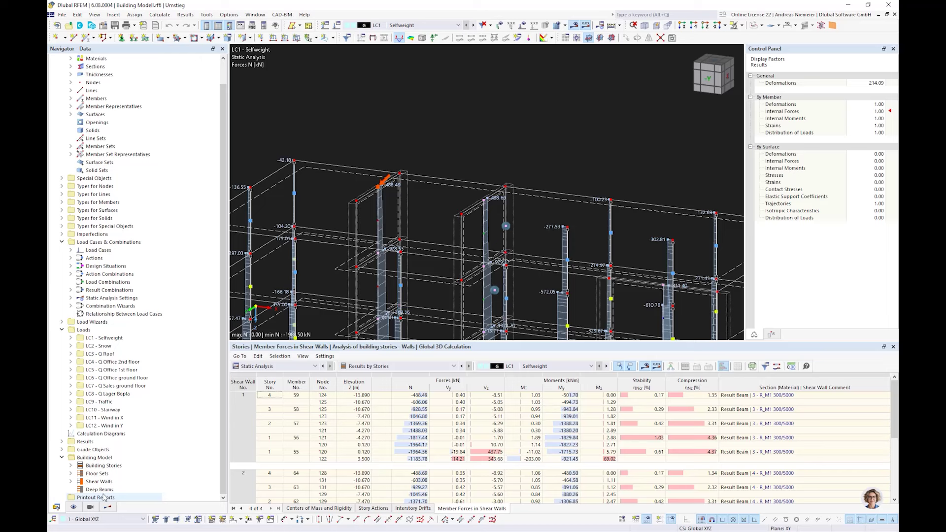
pyautogui.click(90, 483)
pyautogui.doubleClick(90, 483)
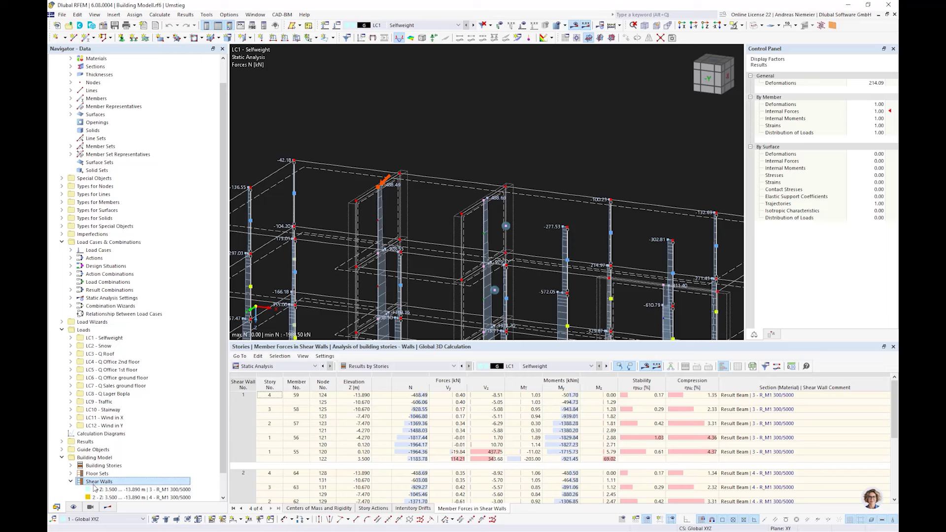
pyautogui.click(110, 490)
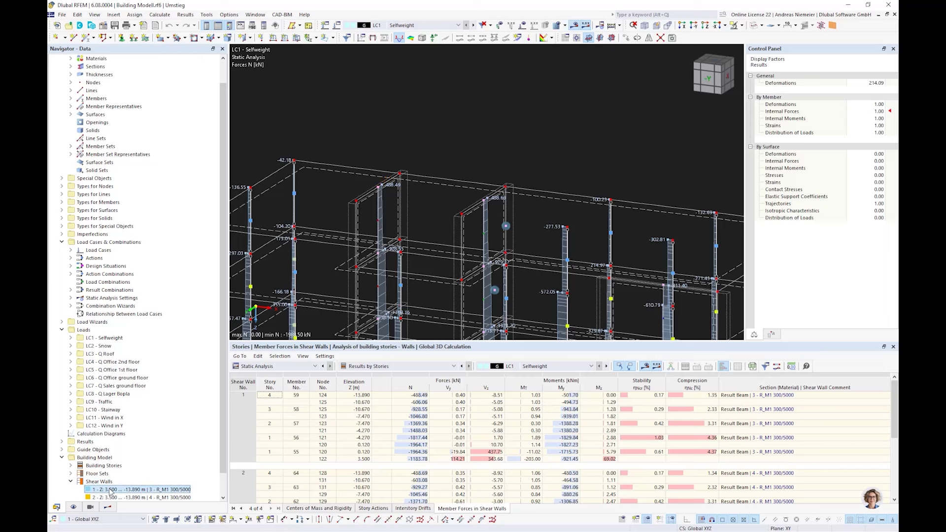
pyautogui.doubleClick(418, 182)
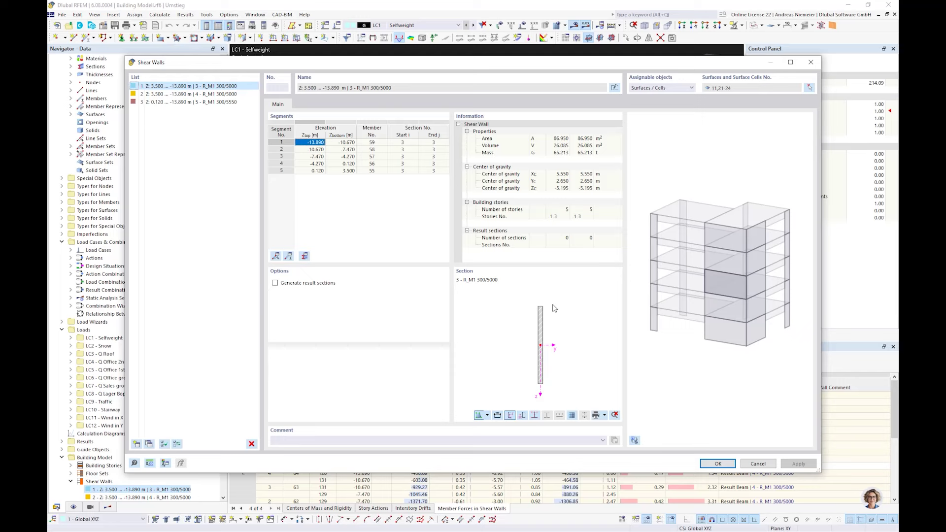
pyautogui.click(758, 464)
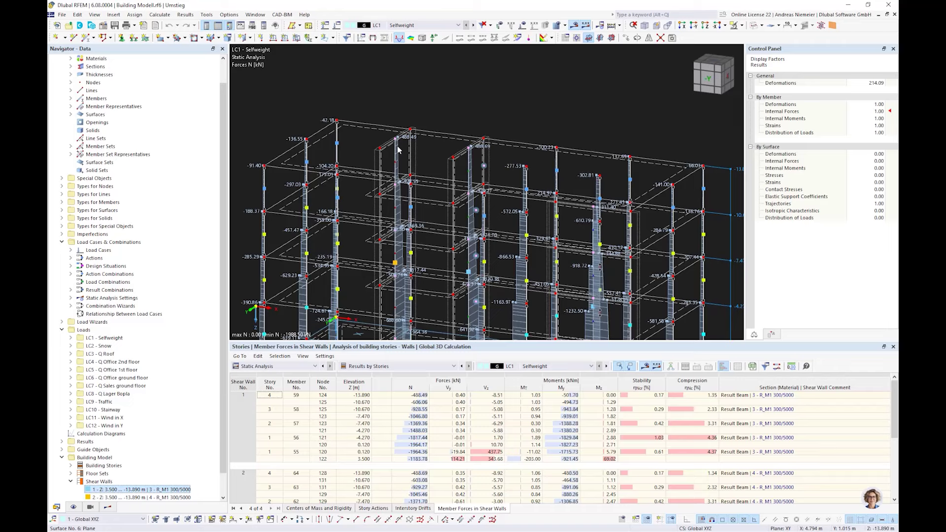
# Compare the axial forces N of the shear walls by story in the model and the Member Forces in Shear Walls table
pyautogui.scroll(-3, 478, 253)
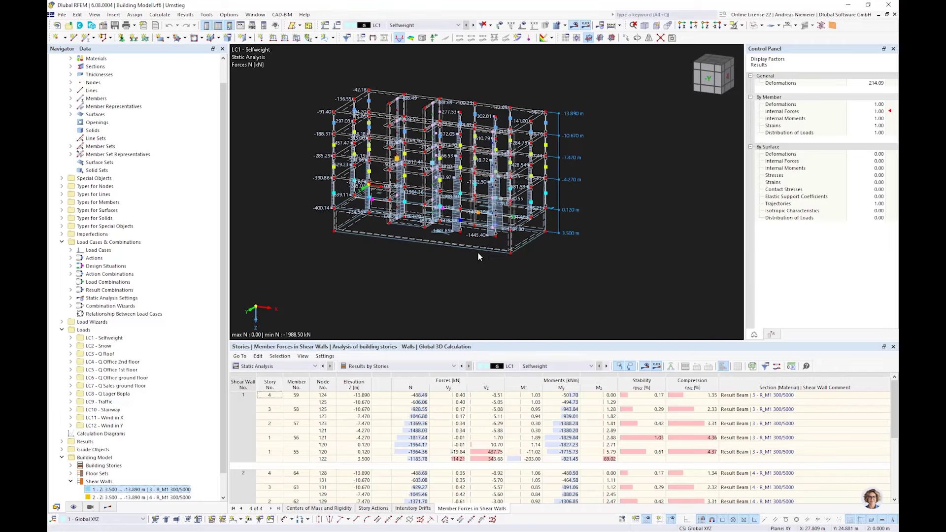
pyautogui.scroll(4, 579, 250)
pyautogui.hotkey('ctrl', 'shift', 'y')
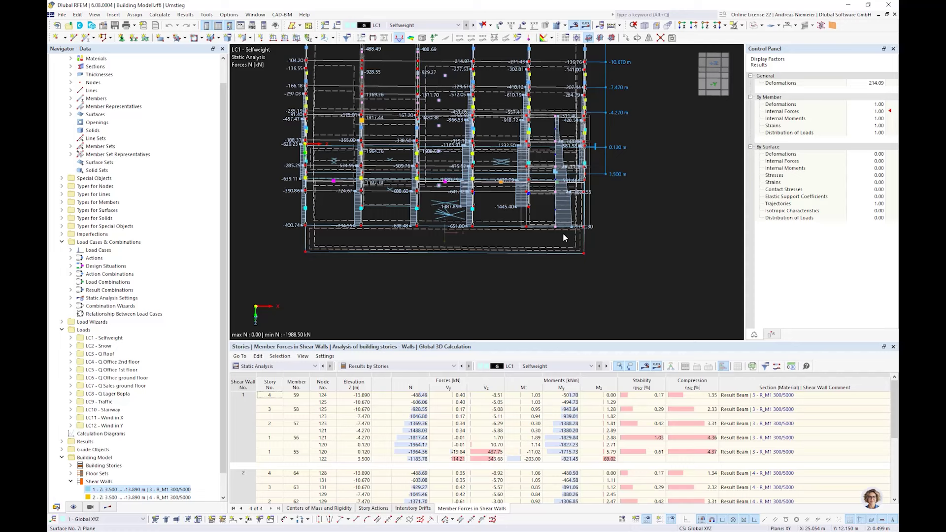
pyautogui.scroll(3, 560, 116)
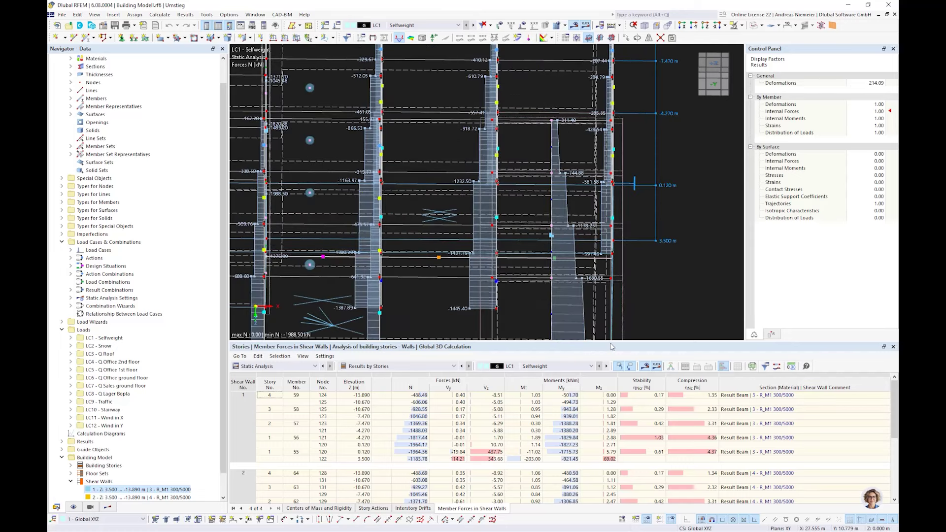
pyautogui.scroll(-2, 457, 278)
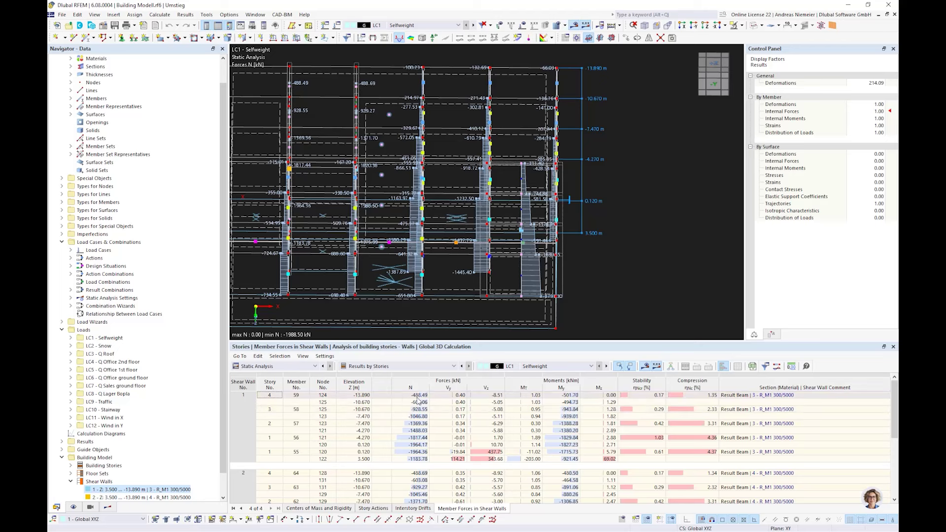
pyautogui.click(418, 396)
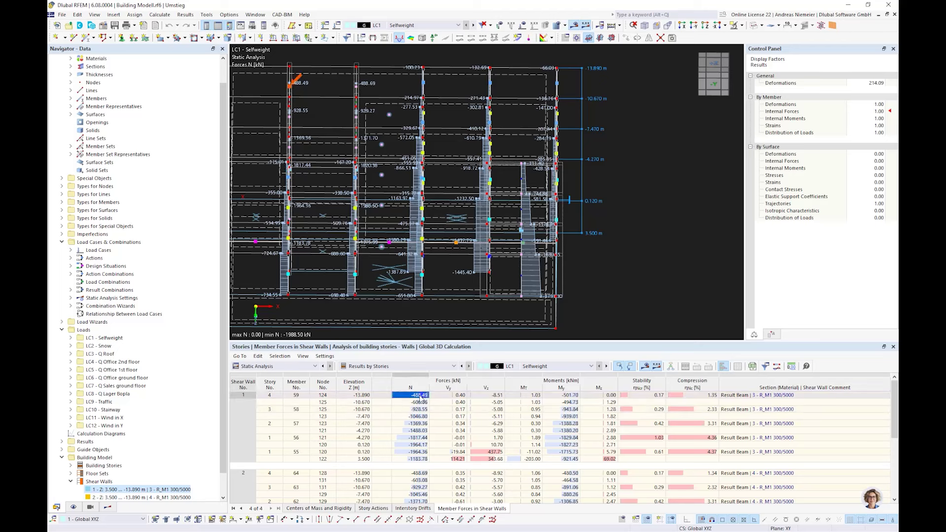
pyautogui.click(394, 452)
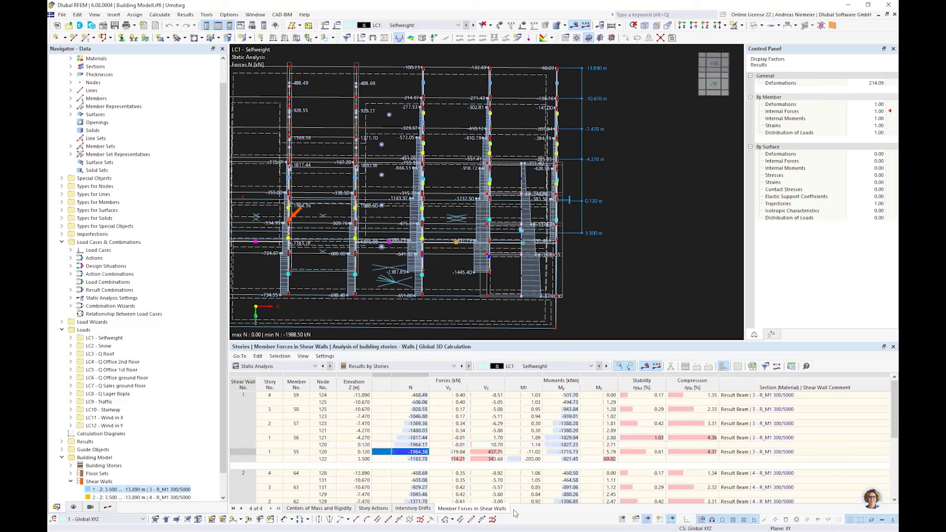
pyautogui.scroll(-4, 255, 441)
pyautogui.click(253, 439)
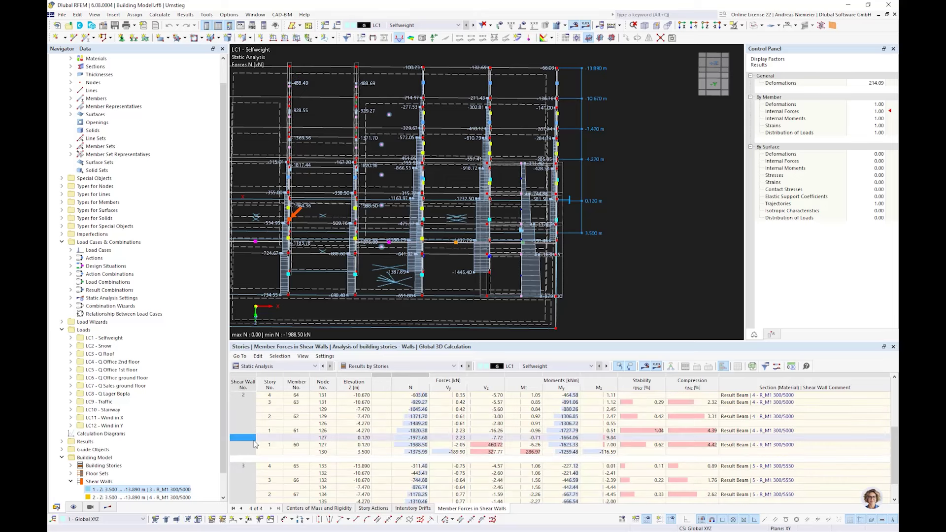
pyautogui.scroll(-1, 252, 451)
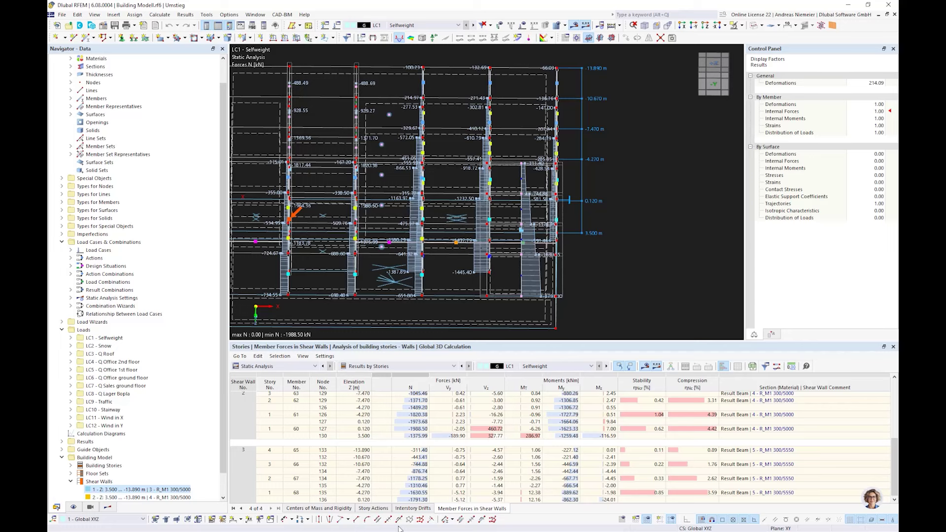
# Show the Story Actions table for load case LC11 Wind in X
pyautogui.click(379, 509)
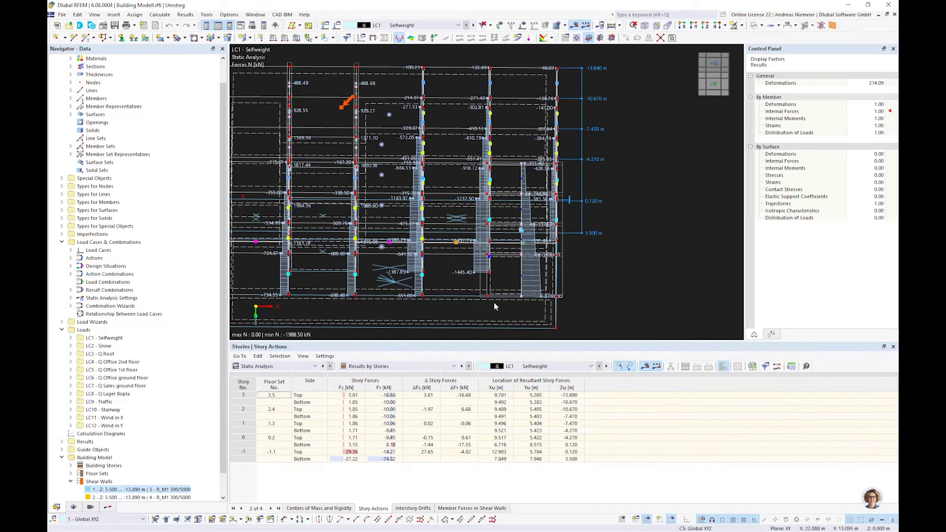
pyautogui.scroll(-3, 568, 278)
pyautogui.keyDown('ctrl'); pyautogui.moveTo(568, 278); pyautogui.dragTo(560, 370, button='middle'); pyautogui.keyUp('ctrl')
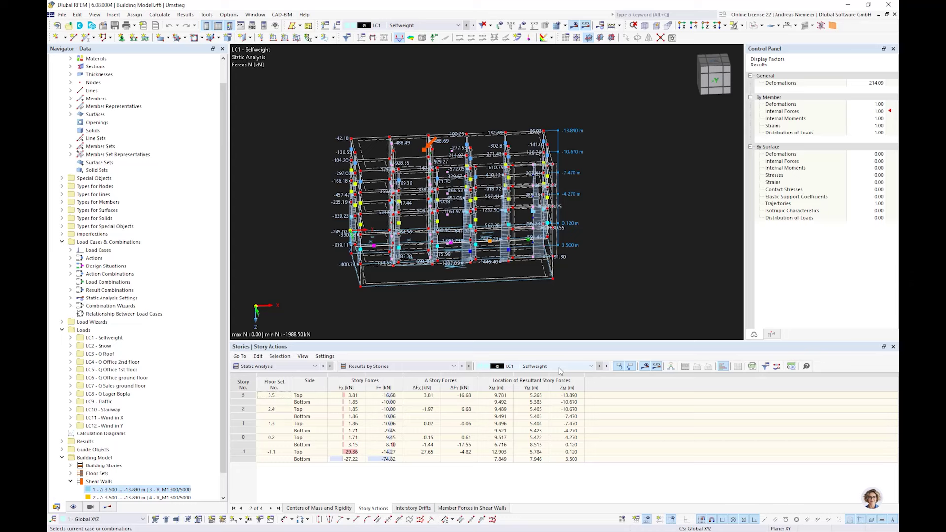
pyautogui.click(560, 370)
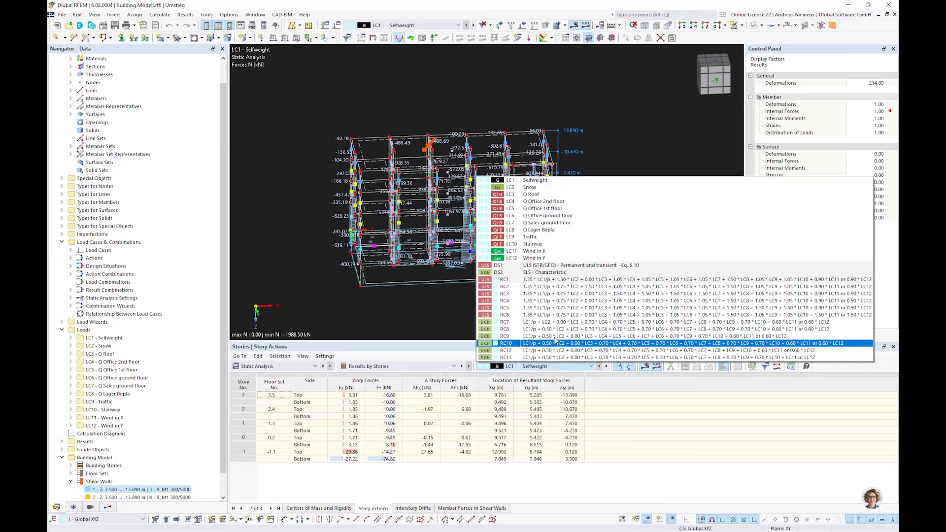
pyautogui.click(556, 252)
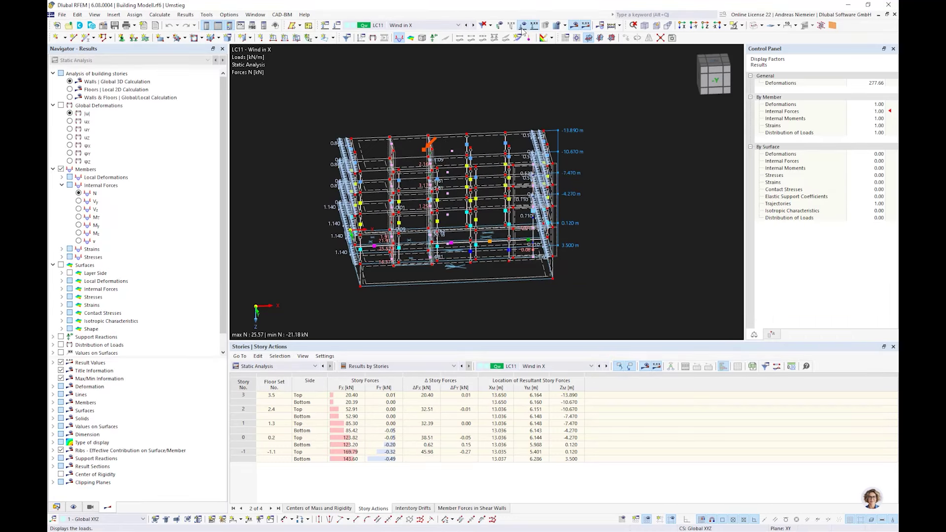
# Display the vertical result lines for the wind load case beside the building in a front view
pyautogui.keyDown('ctrl'); pyautogui.moveTo(567, 212); pyautogui.dragTo(387, 202, button='middle'); pyautogui.keyUp('ctrl')
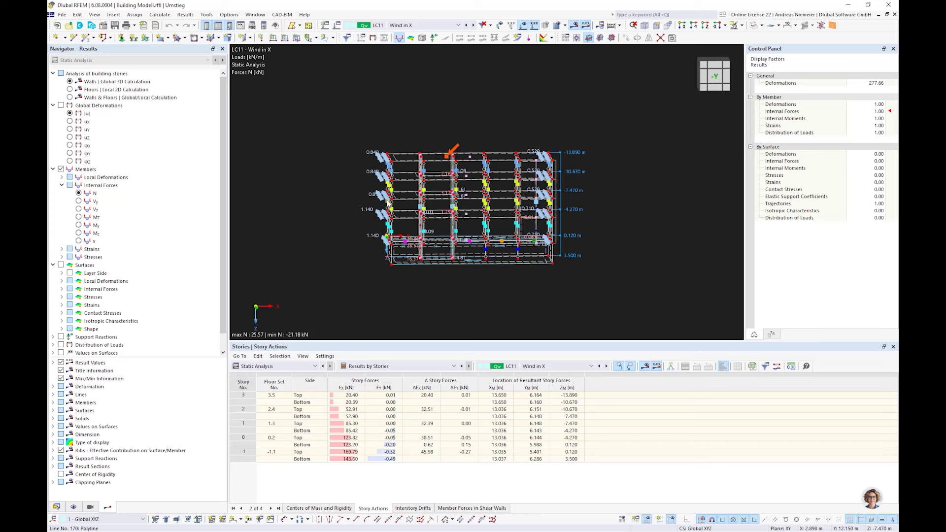
pyautogui.moveTo(560, 297); pyautogui.dragTo(540, 293, button='middle')
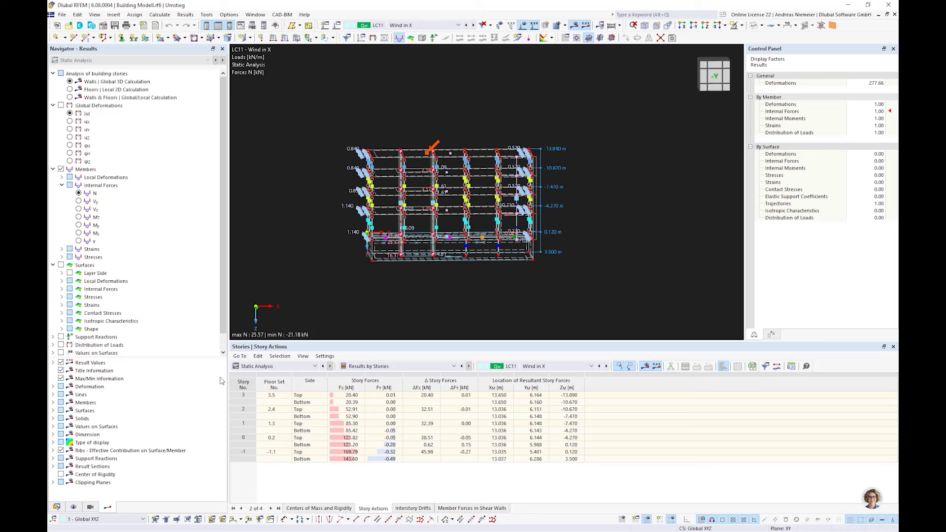
pyautogui.scroll(-1, 74, 295)
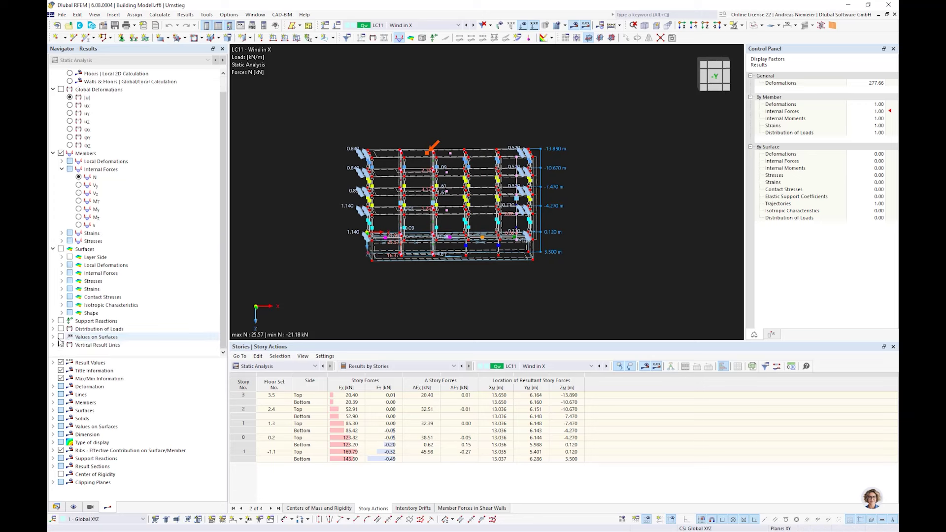
pyautogui.click(61, 345)
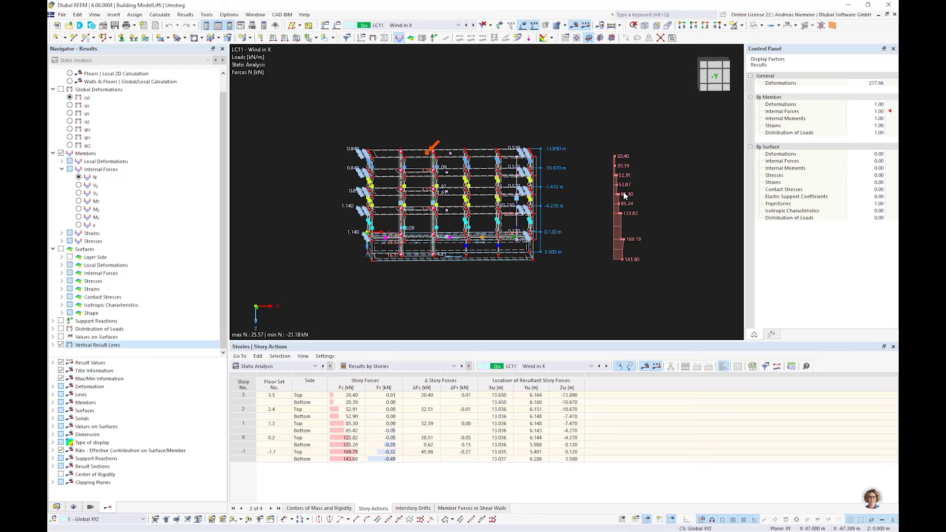
# Examine the story force differences ΔFx from story 3 down to story -1 in the Story Actions table
pyautogui.click(423, 396)
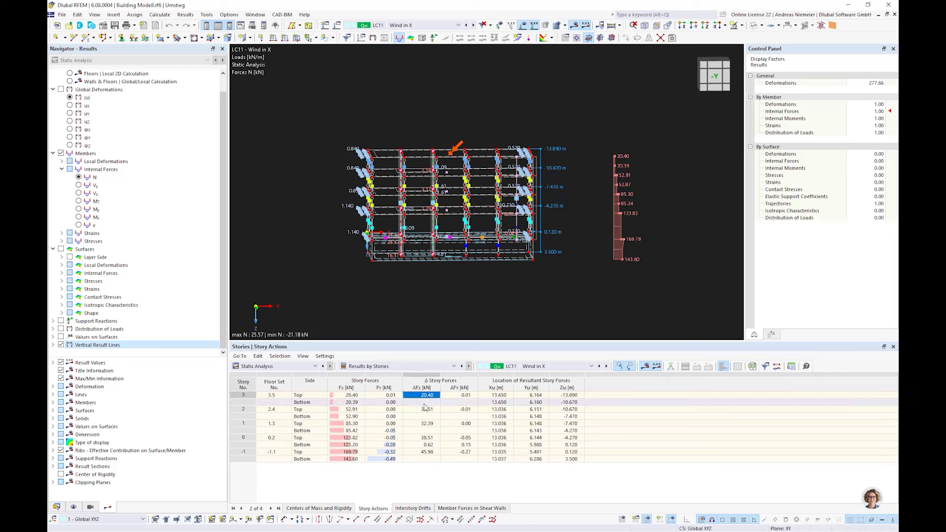
pyautogui.press('Down')
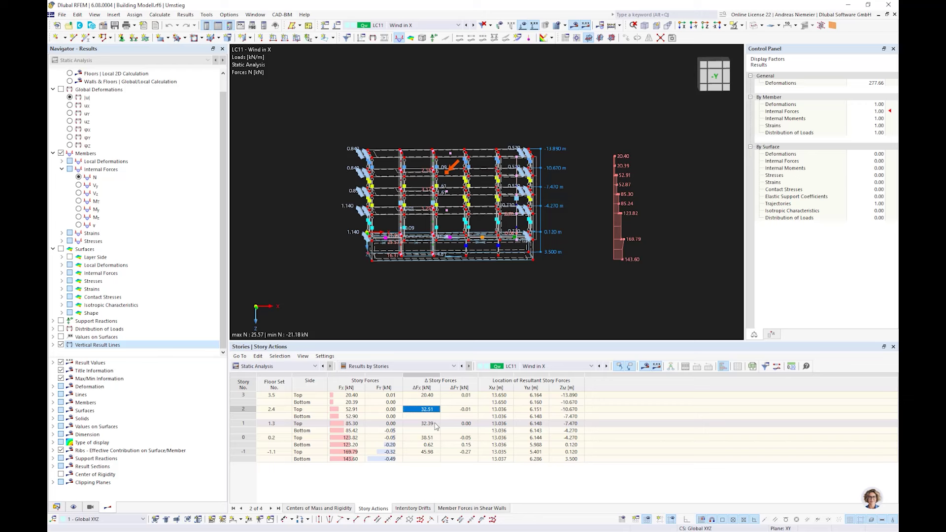
pyautogui.press('Down')
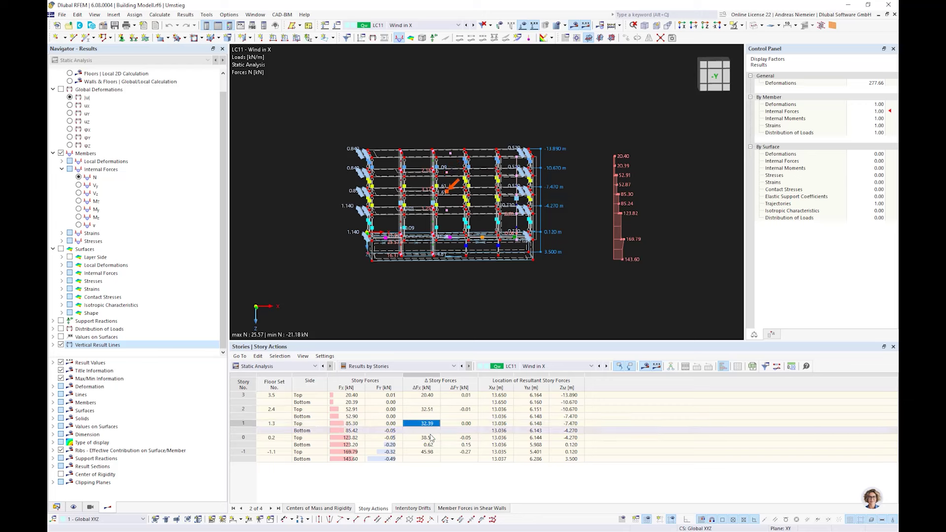
pyautogui.press('Up')
pyautogui.keyDown('shift'); pyautogui.click(431, 422); pyautogui.keyUp('shift')
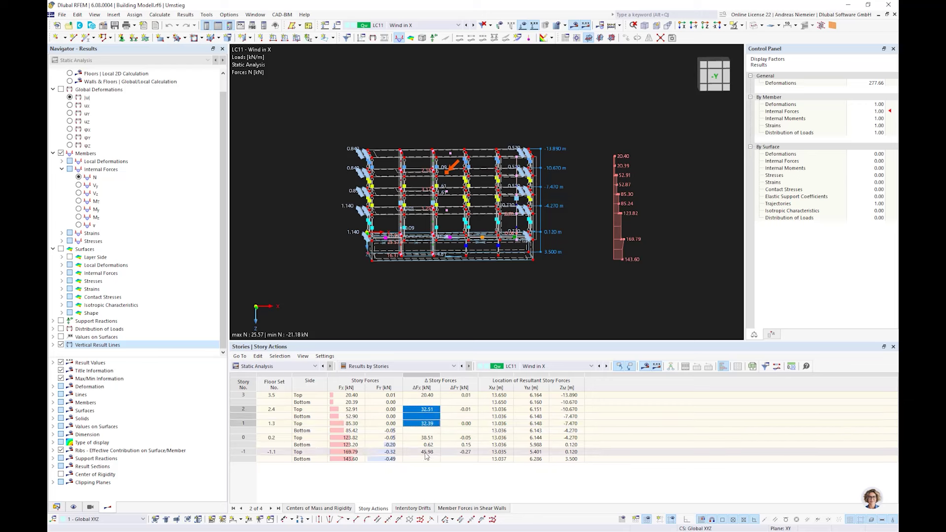
pyautogui.moveTo(427, 457); pyautogui.dragTo(427, 395)
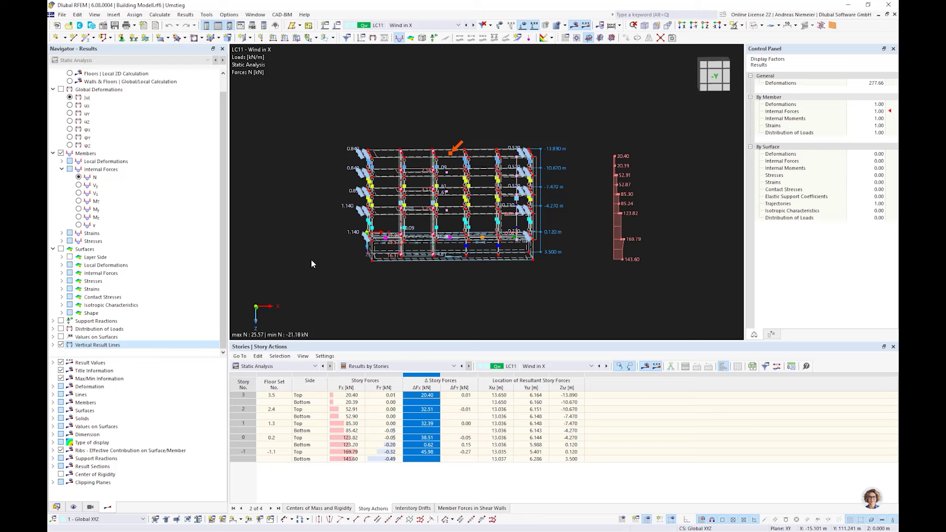
pyautogui.moveTo(569, 250); pyautogui.dragTo(538, 311, button='middle')
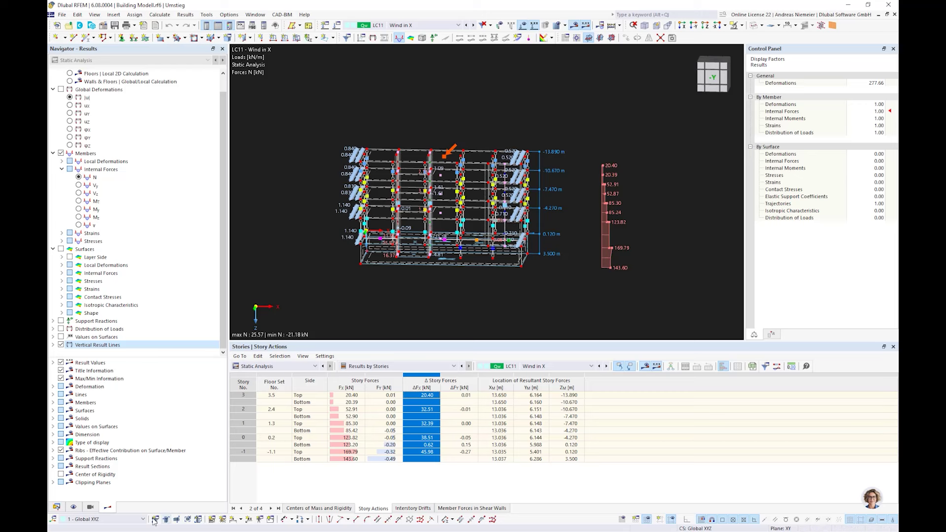
# Open building story 3. OG from the Building Model data, review its floor modeling options, and close it without changes
pyautogui.click(57, 507)
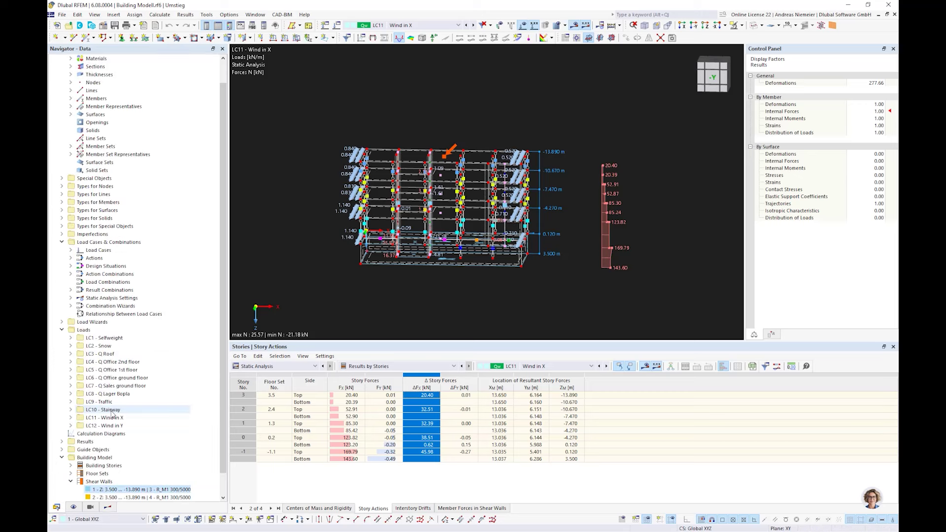
pyautogui.scroll(-1, 111, 414)
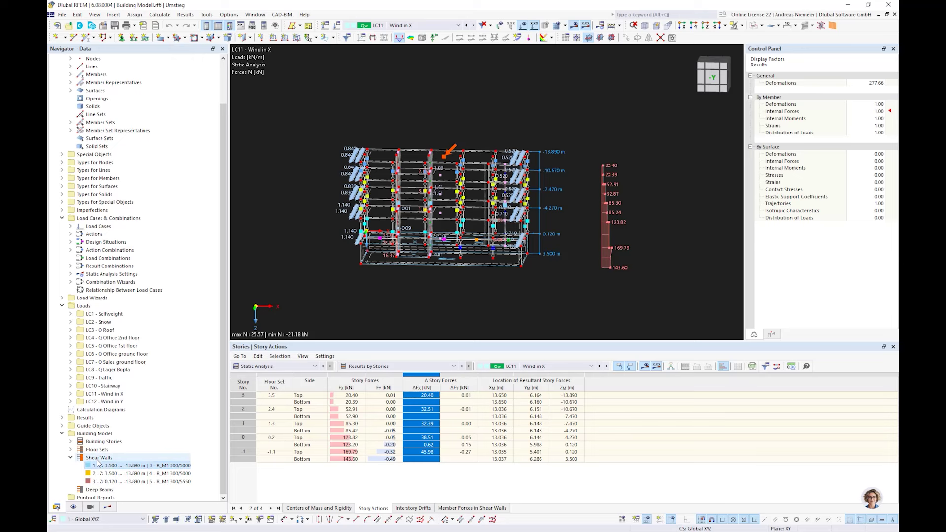
pyautogui.click(98, 443)
pyautogui.doubleClick(100, 442)
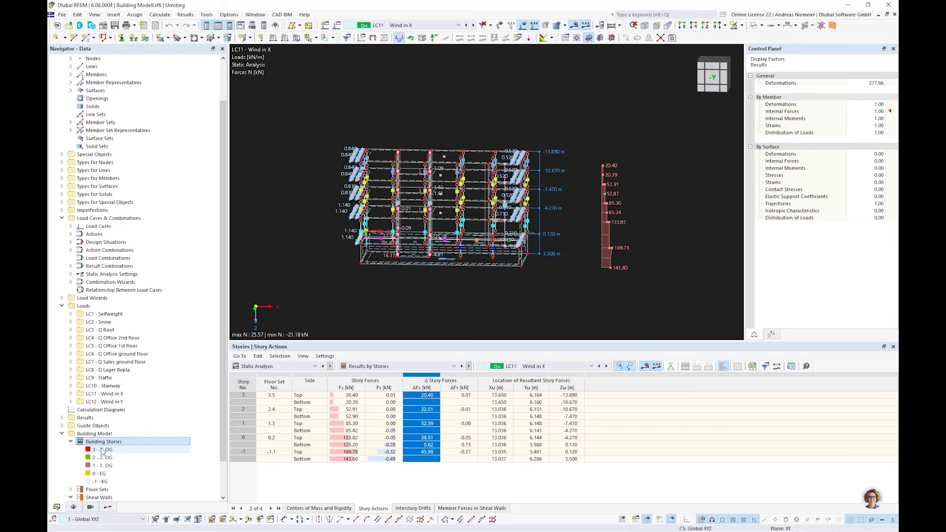
pyautogui.doubleClick(102, 449)
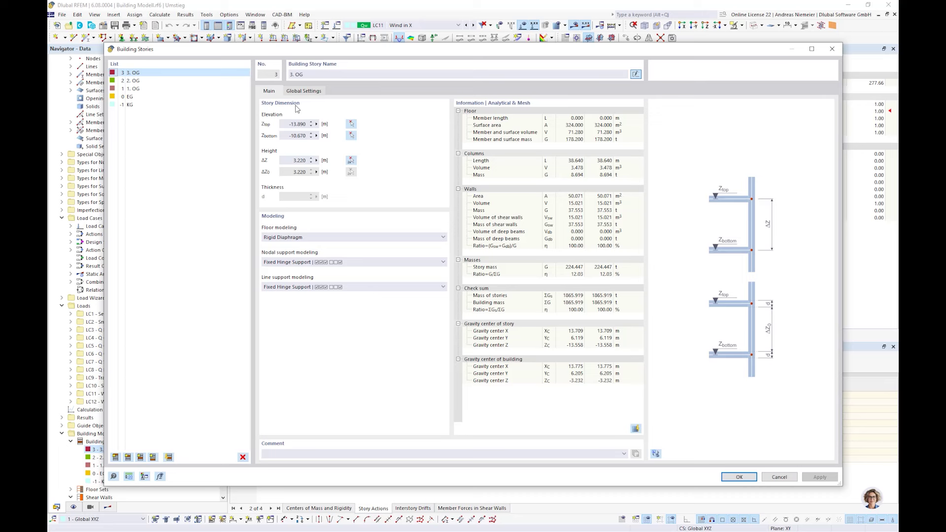
pyautogui.click(303, 238)
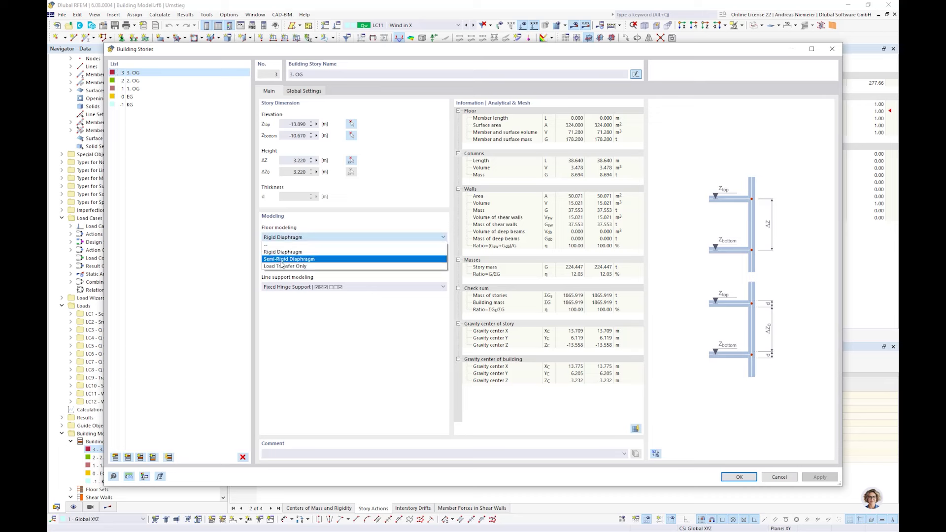
pyautogui.click(362, 229)
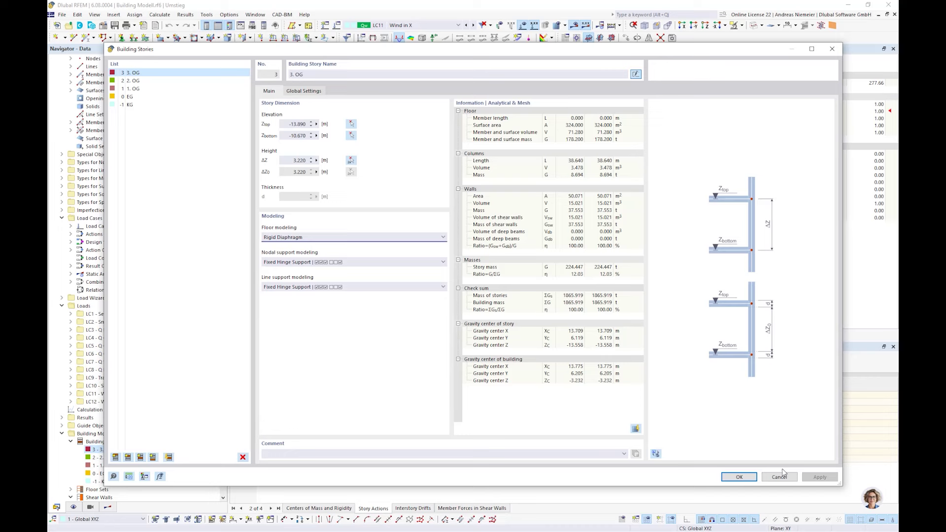
pyautogui.click(782, 469)
# Close the current building model
pyautogui.moveTo(555, 280); pyautogui.dragTo(527, 308, button='middle')
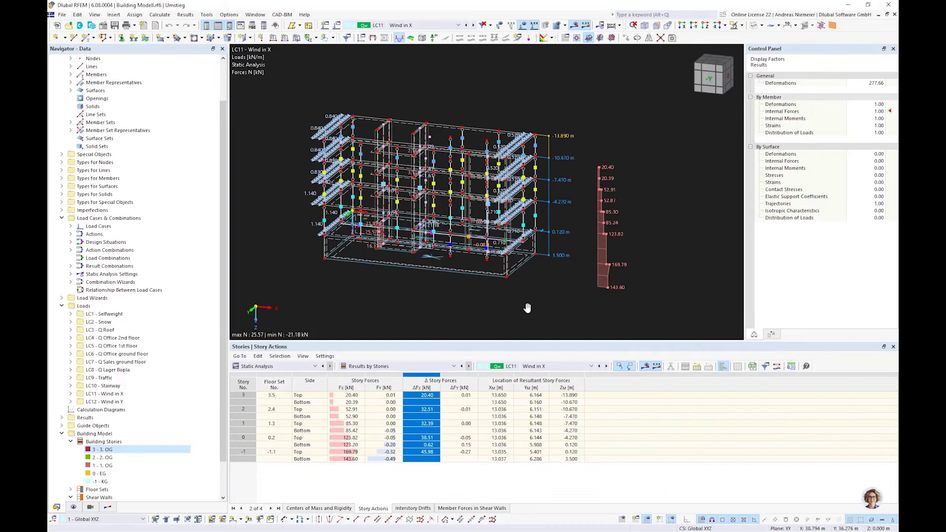
pyautogui.scroll(-1, 527, 307)
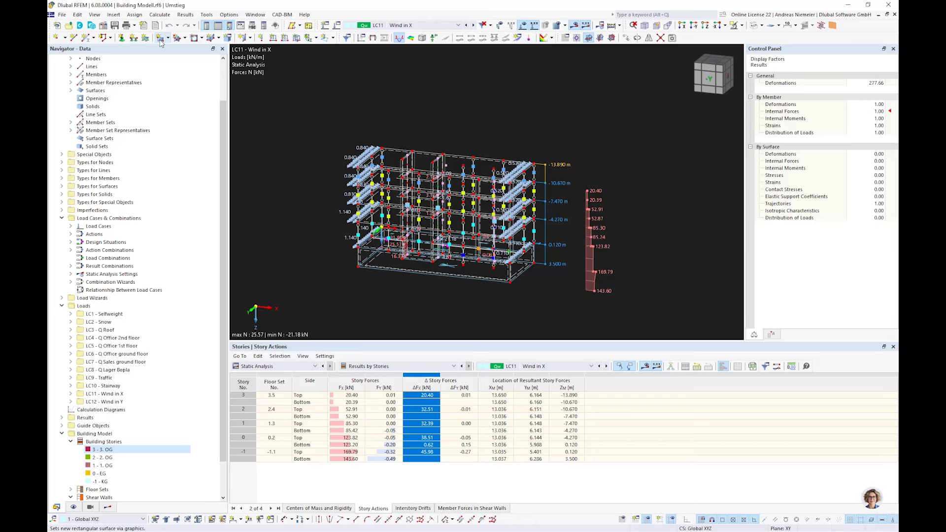
pyautogui.click(66, 16)
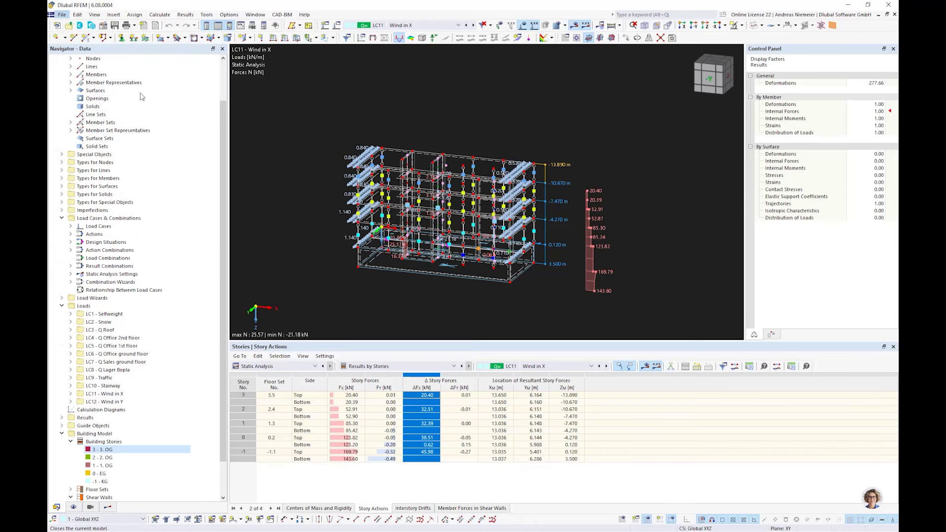
pyautogui.click(142, 97)
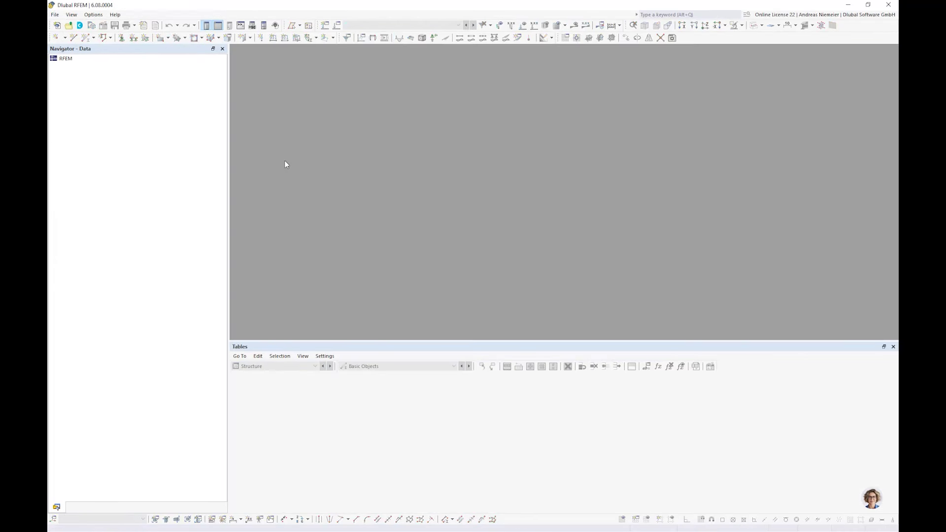
# Open the model file Construction Stages.rf6 from the Umstieg folder
pyautogui.click(55, 14)
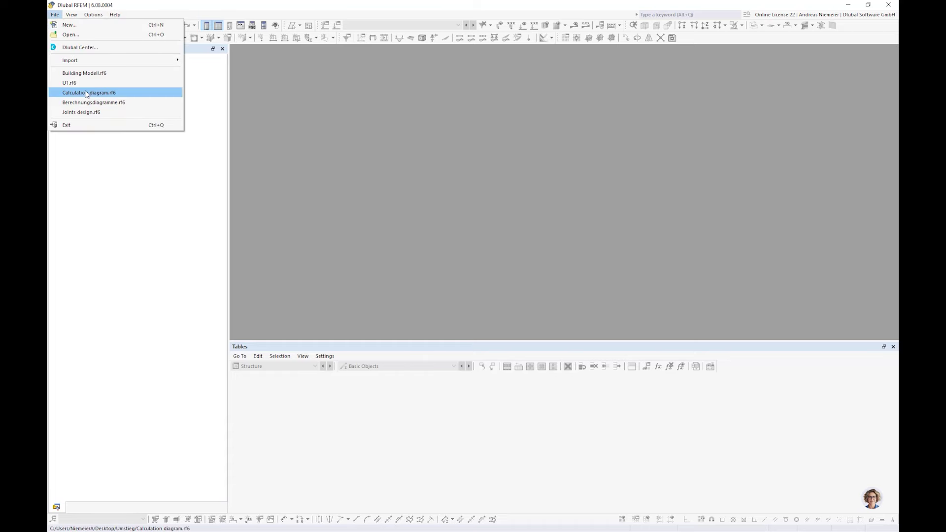
pyautogui.click(87, 36)
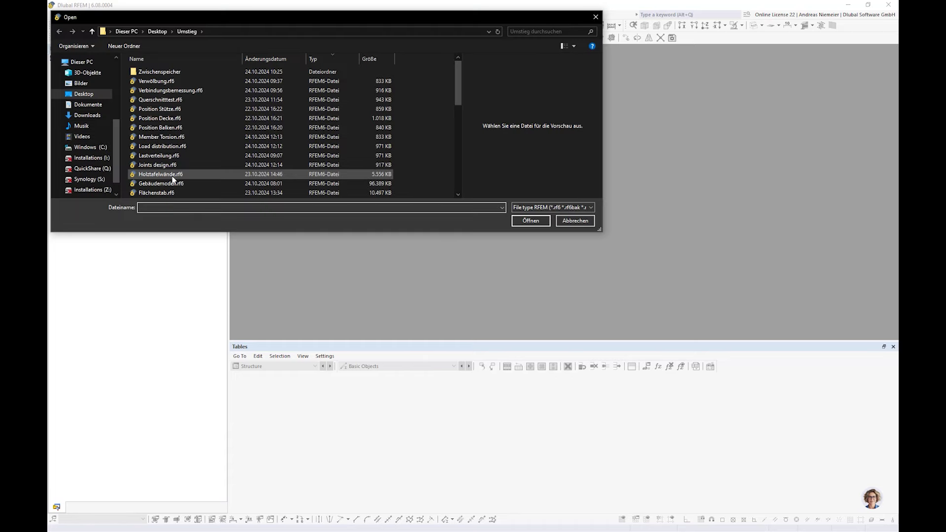
pyautogui.click(170, 183)
pyautogui.scroll(-5, 173, 147)
pyautogui.click(178, 69)
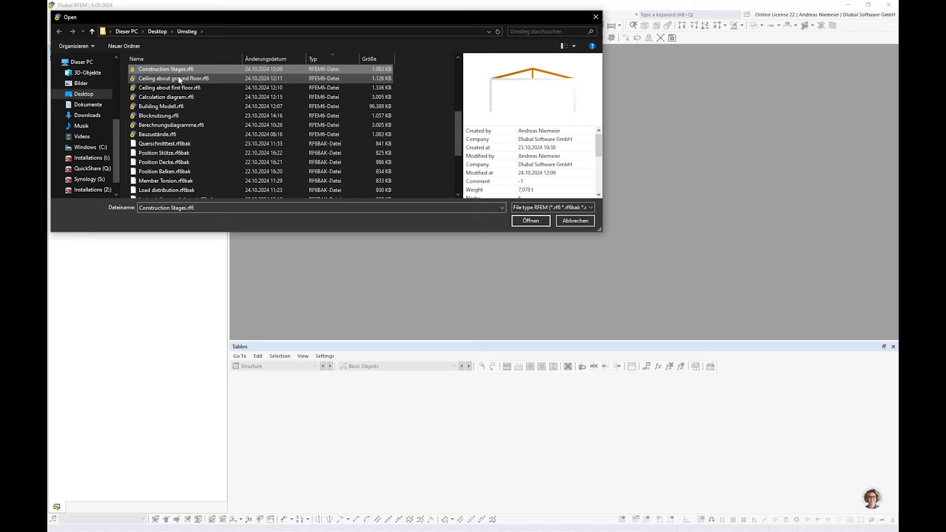
pyautogui.press('Escape')
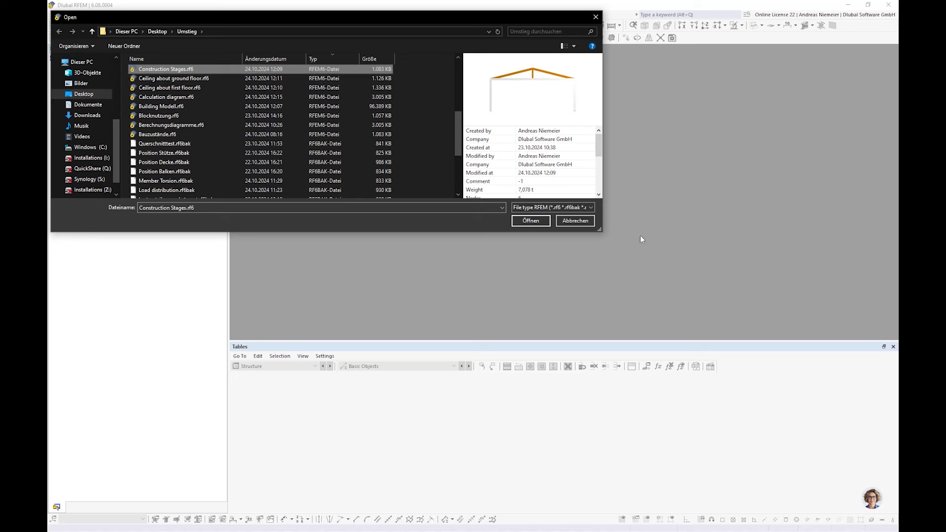
pyautogui.click(531, 220)
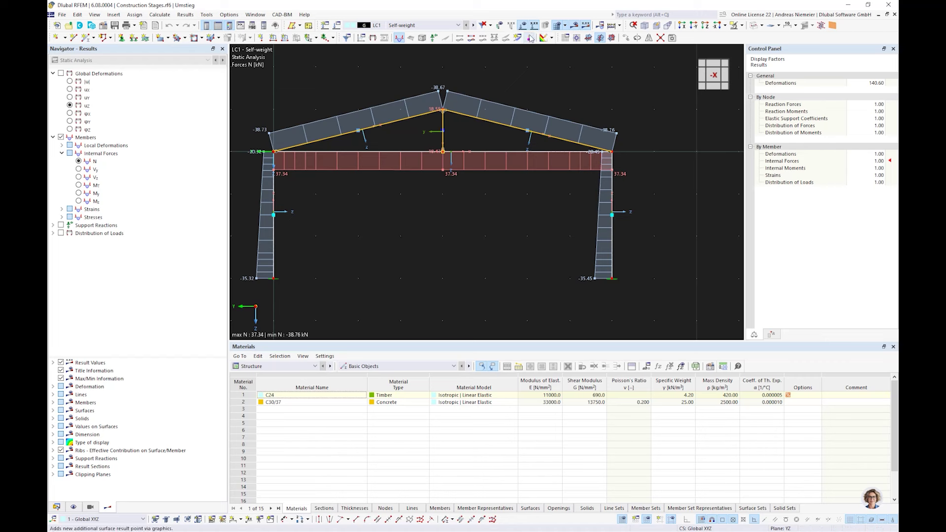
# Hide the results and inspect the bare frame around the post between tie beam and ridge
pyautogui.click(562, 28)
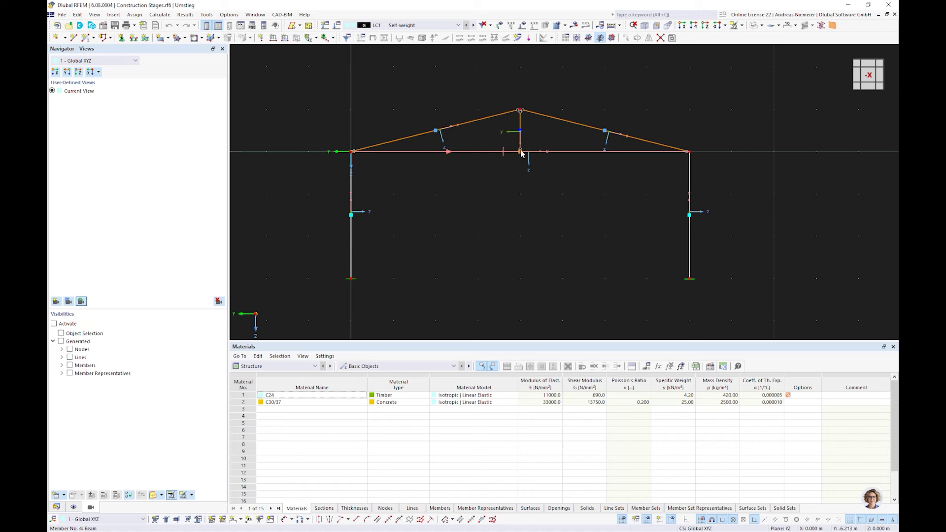
pyautogui.scroll(2, 354, 155)
pyautogui.scroll(-2, 354, 155)
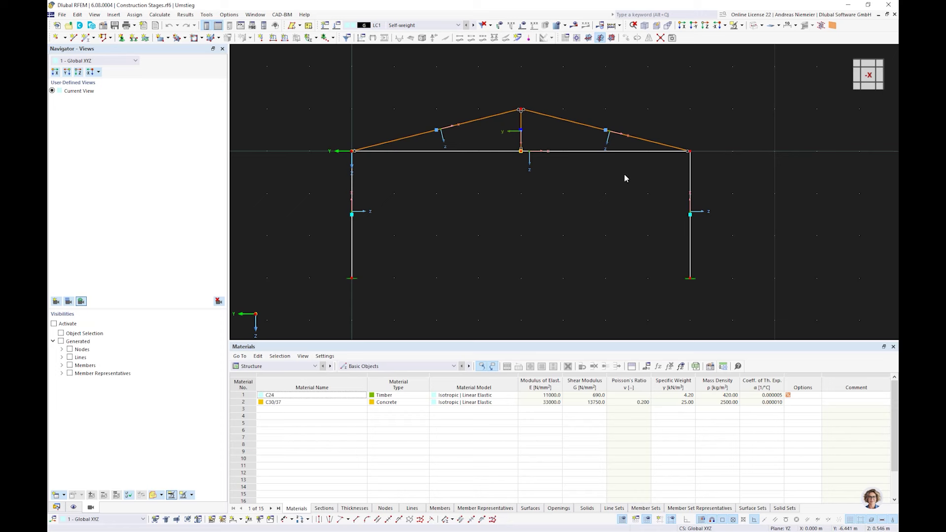
# Show the results again and examine the axial forces N at the middle post and tie beam under self-weight
pyautogui.click(580, 25)
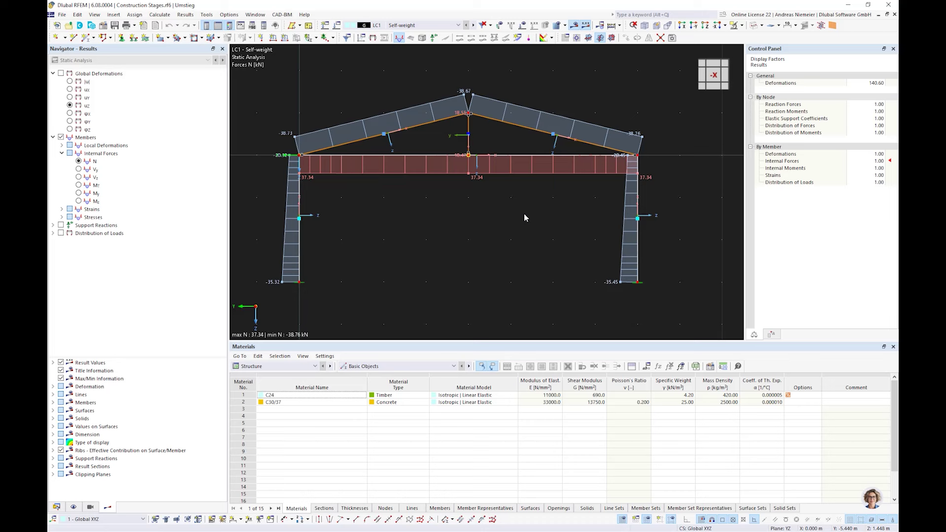
pyautogui.click(61, 73)
pyautogui.scroll(3, 475, 122)
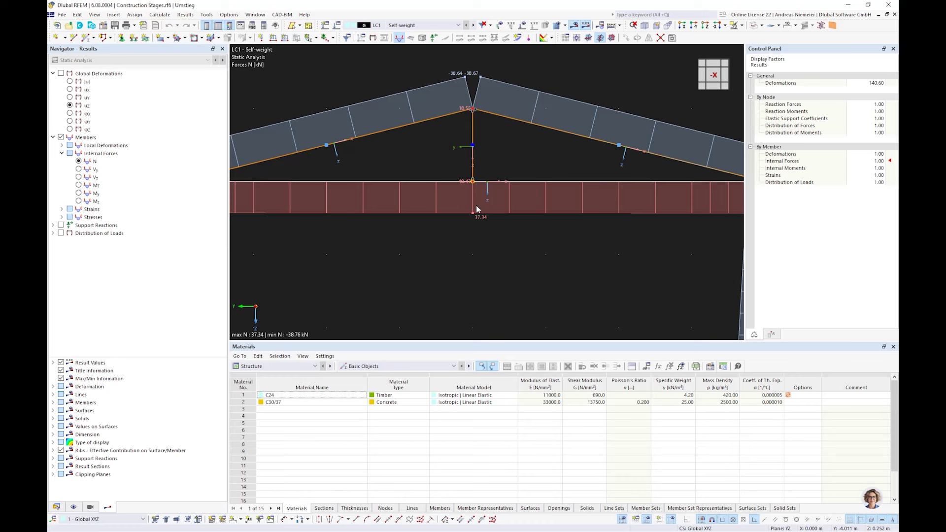
pyautogui.scroll(-3, 468, 211)
pyautogui.scroll(-3, 465, 212)
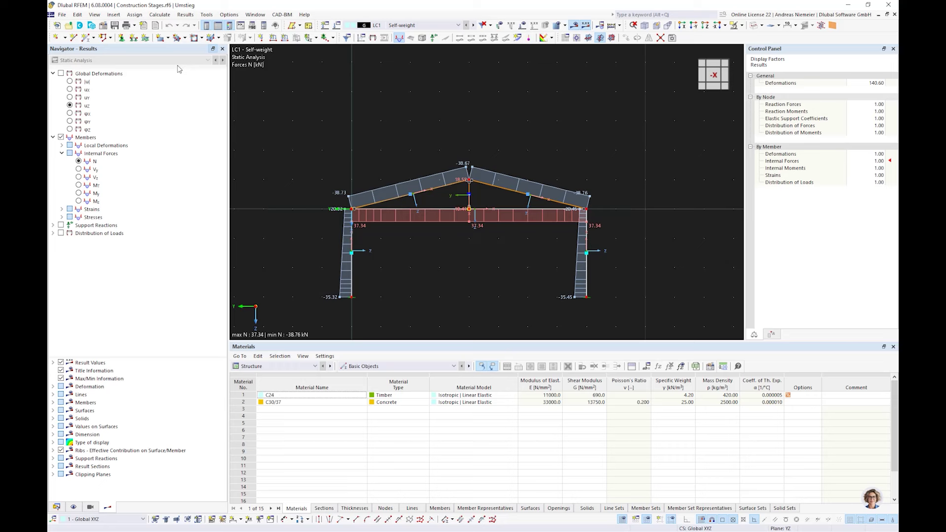
# Activate the Construction Stages Analysis (CSA) add-on in the model's base data
pyautogui.click(102, 25)
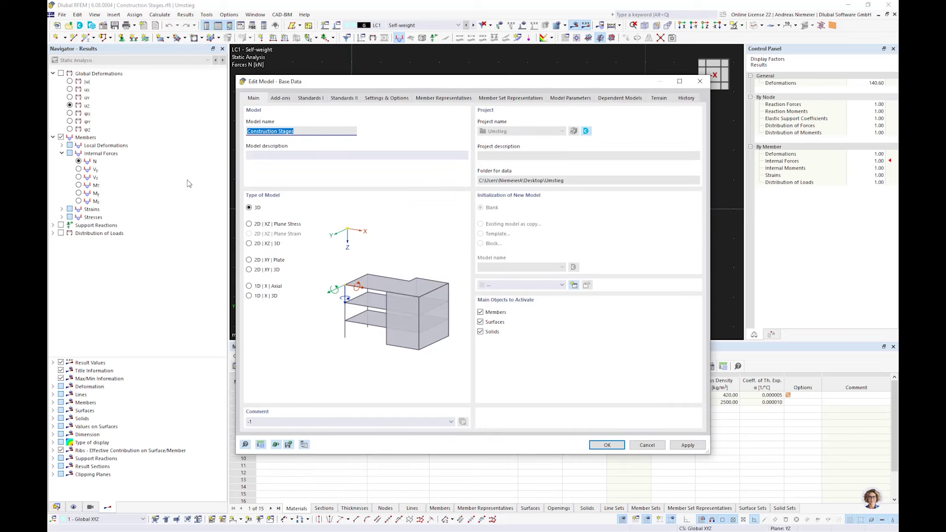
pyautogui.click(279, 98)
pyautogui.click(249, 142)
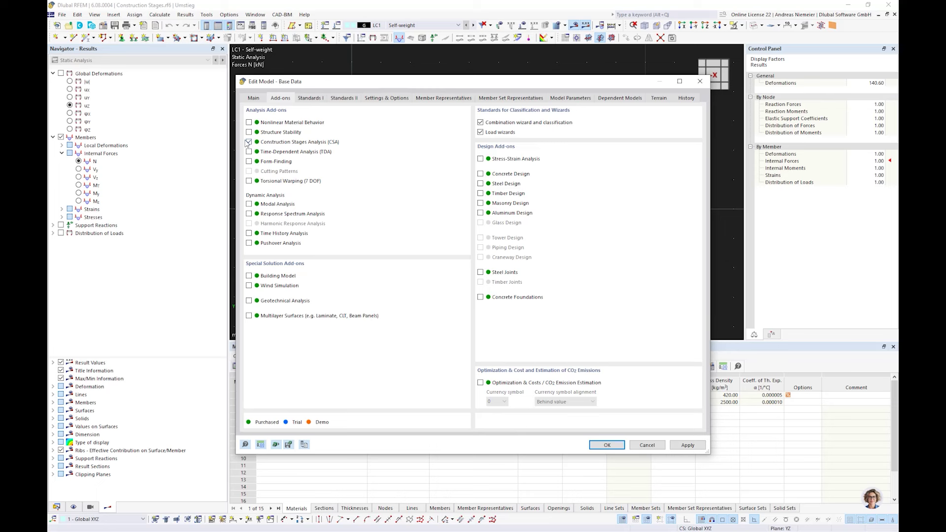
pyautogui.click(610, 447)
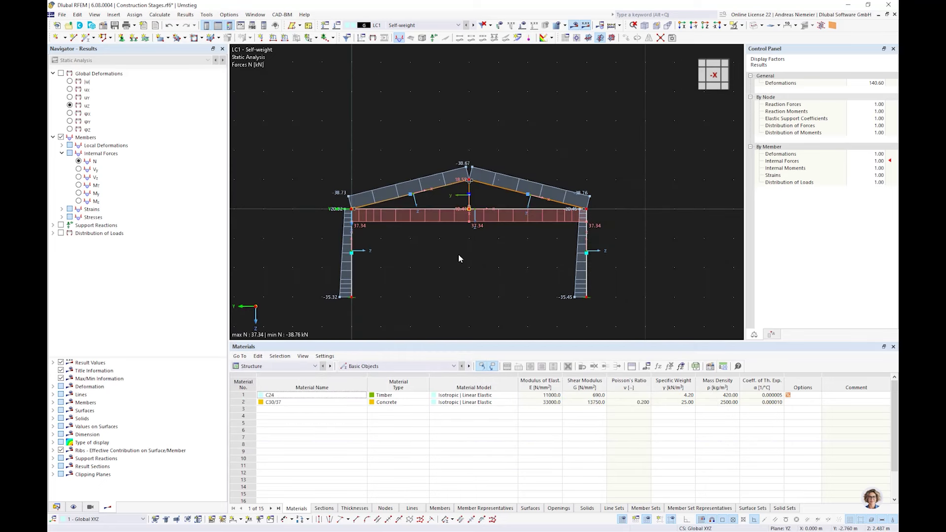
# Create a new construction stage CS1 and name it Column
pyautogui.click(57, 508)
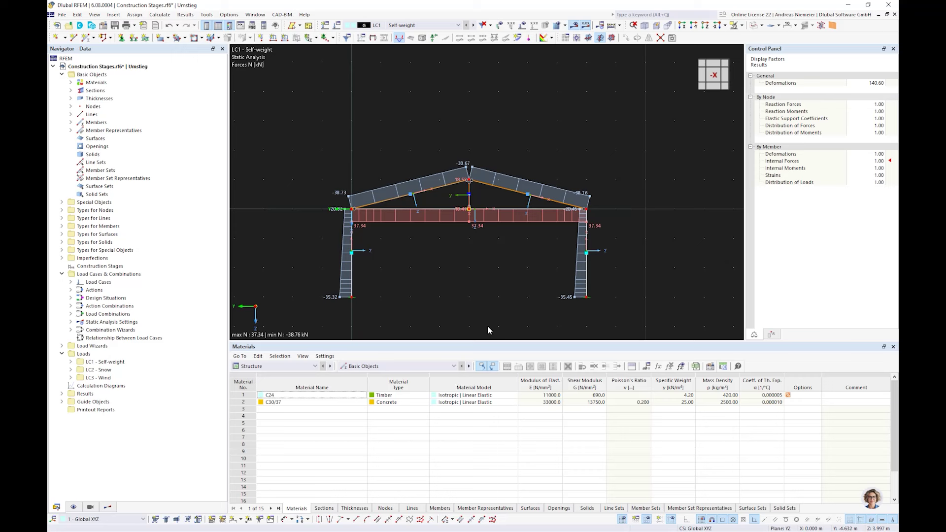
pyautogui.rightClick(107, 268)
pyautogui.click(148, 281)
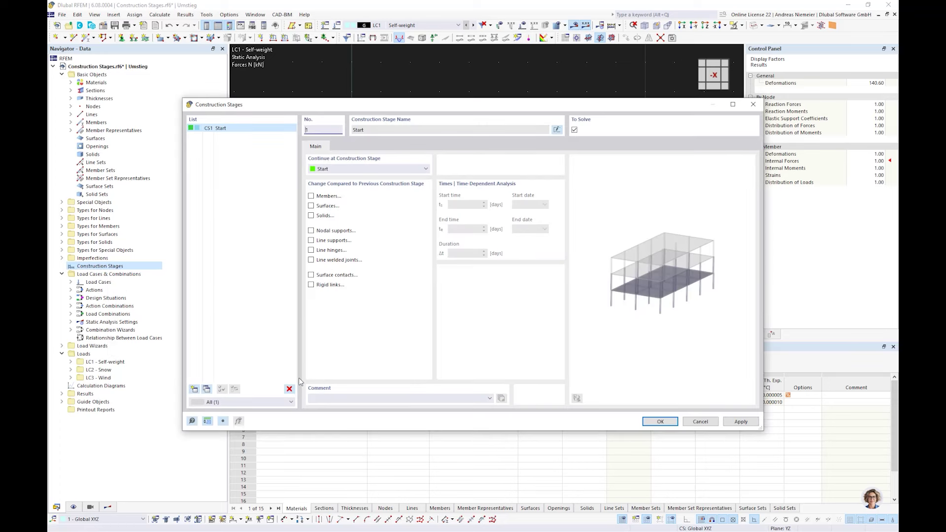
pyautogui.click(557, 129)
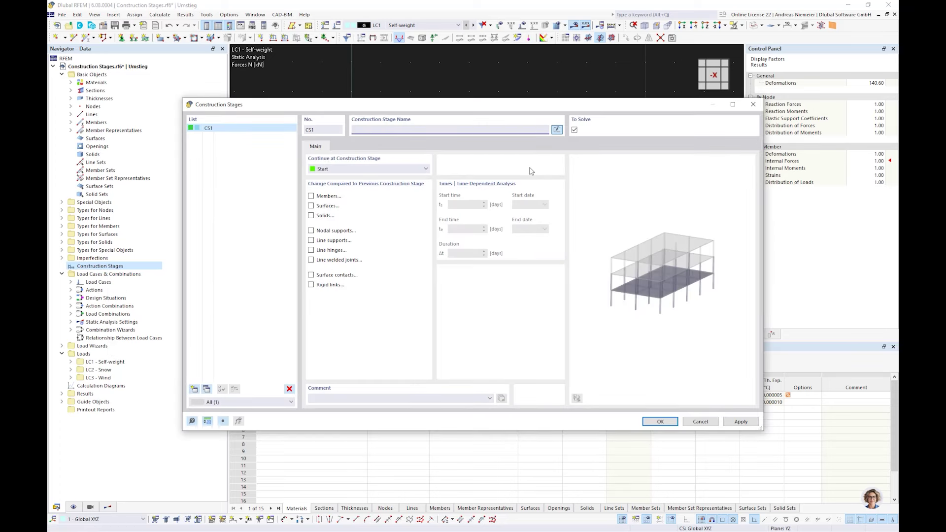
pyautogui.write('Column')
pyautogui.click(274, 328)
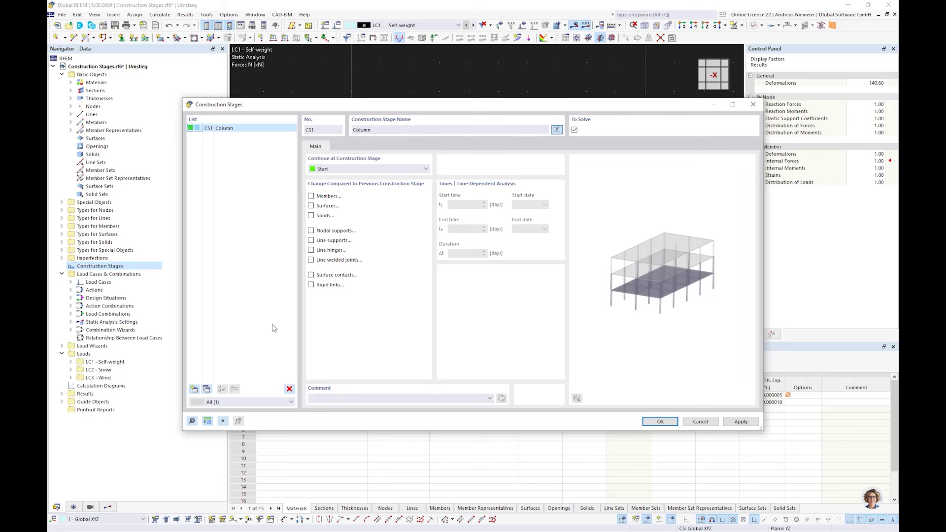
# Enable member and nodal support changes for stage CS1 and add the two column members 5 and 6
pyautogui.click(311, 196)
pyautogui.click(311, 230)
pyautogui.click(344, 147)
pyautogui.click(540, 180)
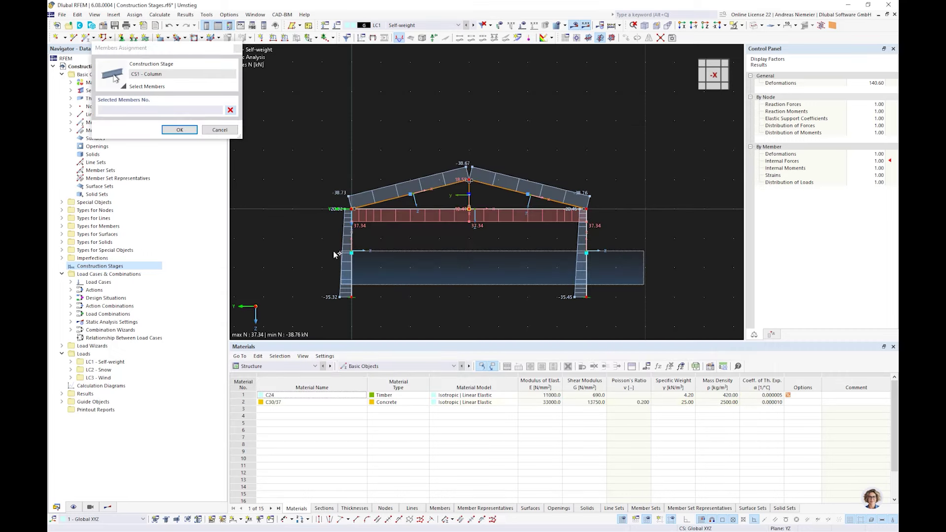
pyautogui.moveTo(334, 254); pyautogui.dragTo(334, 254)
pyautogui.click(178, 130)
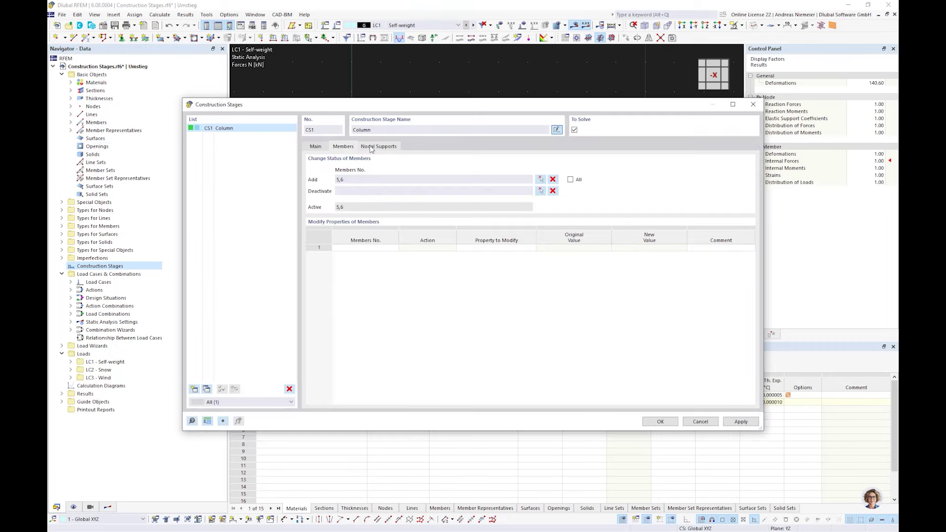
# Add the nodal supports at the two column bases, nodes 5 and 7, to stage CS1 Column
pyautogui.click(374, 146)
pyautogui.click(540, 180)
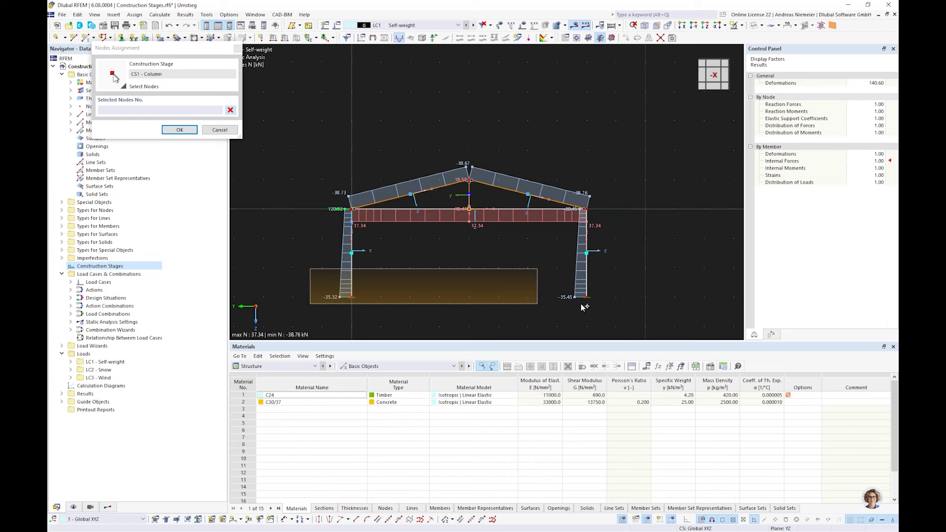
pyautogui.moveTo(582, 307); pyautogui.dragTo(585, 307)
pyautogui.click(180, 129)
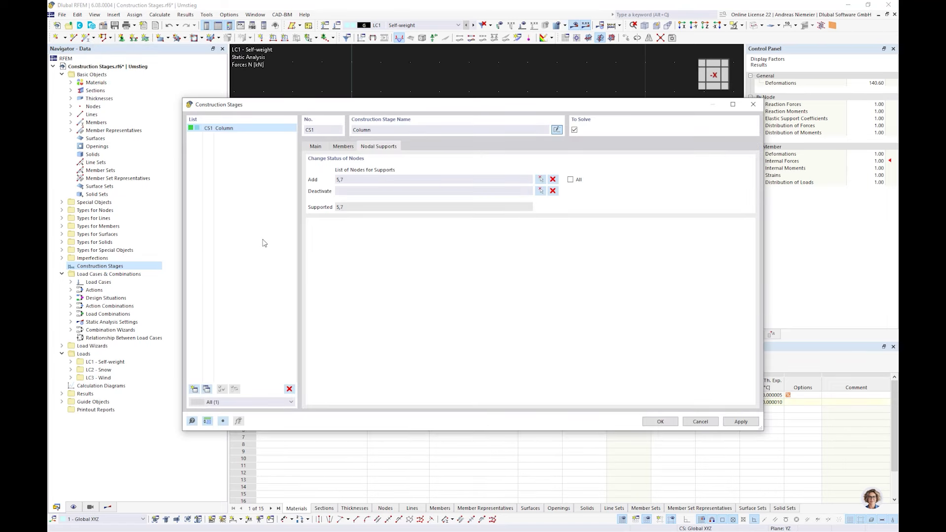
# Create construction stage CS2 named Girder, continuing from CS1, and add the horizontal tie beam, member 4
pyautogui.click(195, 389)
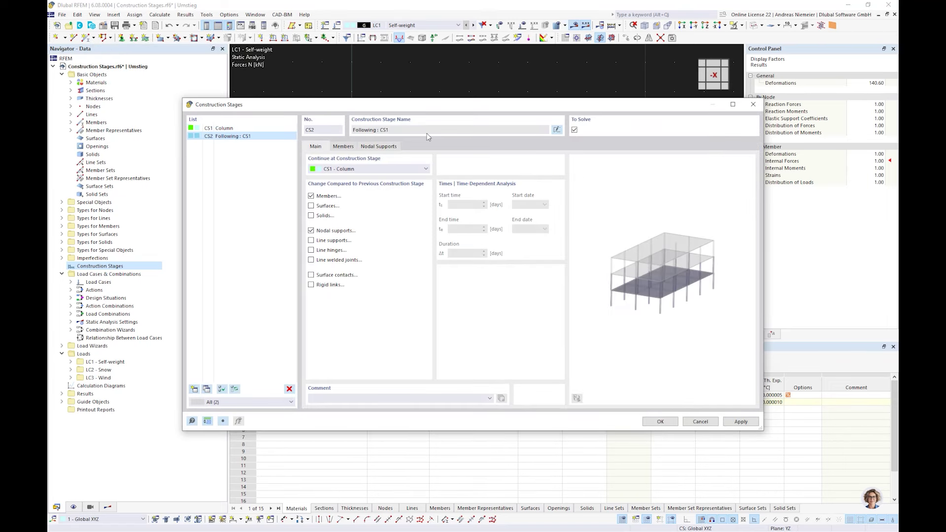
pyautogui.click(557, 131)
pyautogui.write('Girder')
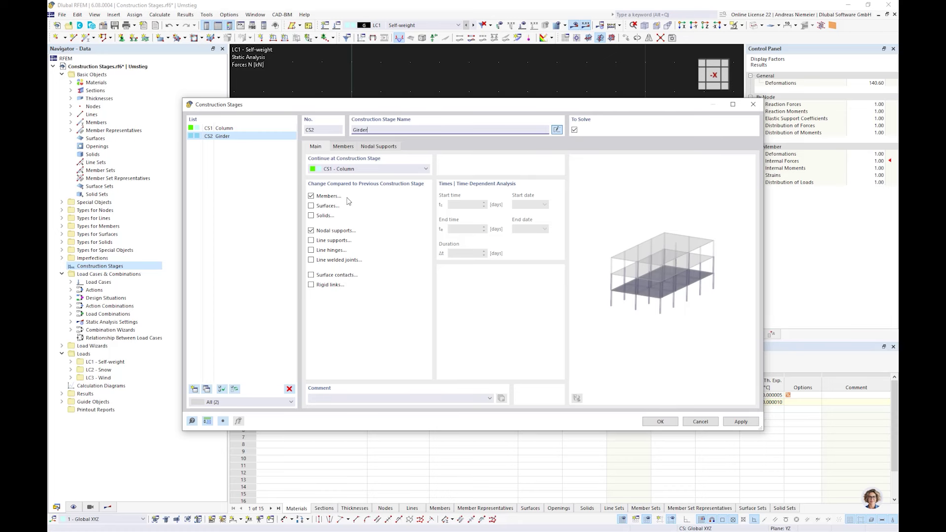
pyautogui.click(342, 147)
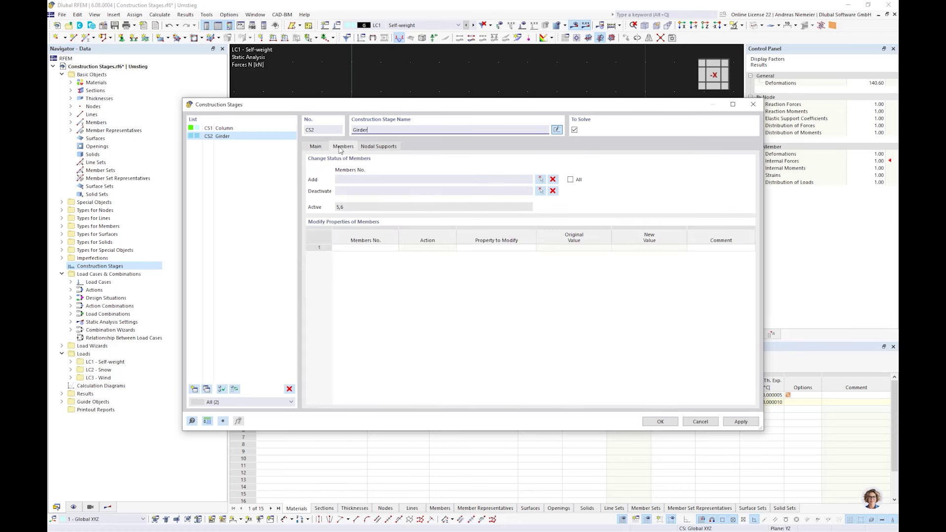
pyautogui.click(539, 180)
pyautogui.click(501, 205)
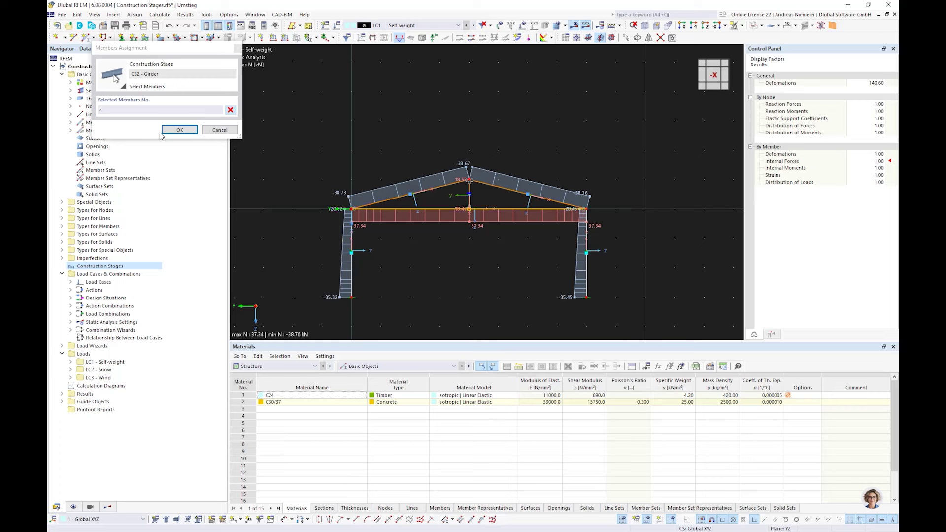
pyautogui.click(179, 130)
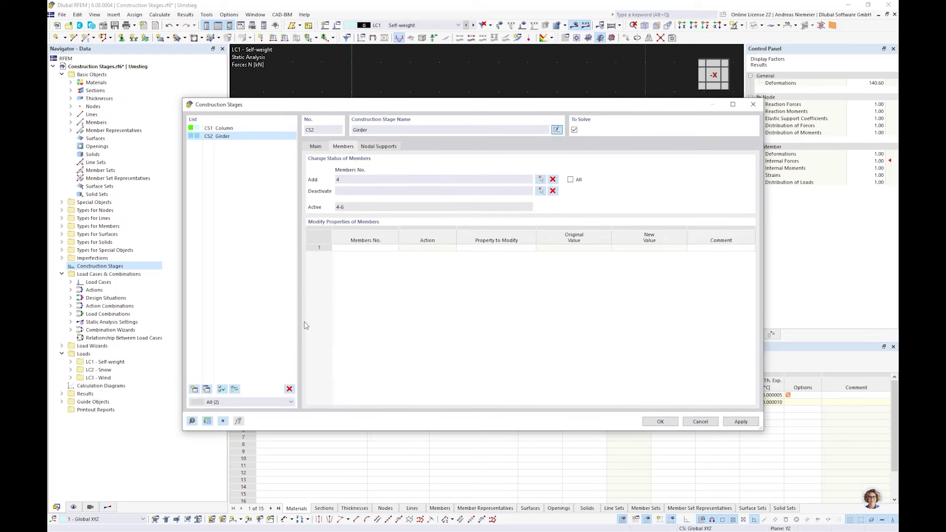
# Create construction stage CS3 named Roof, add the two rafters and the middle post, and save the construction stages
pyautogui.click(194, 389)
pyautogui.click(343, 147)
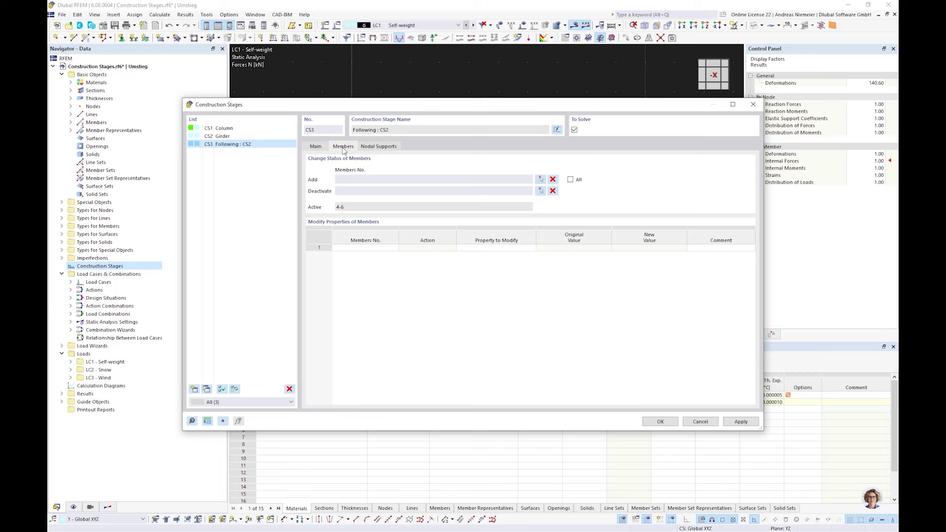
pyautogui.click(557, 129)
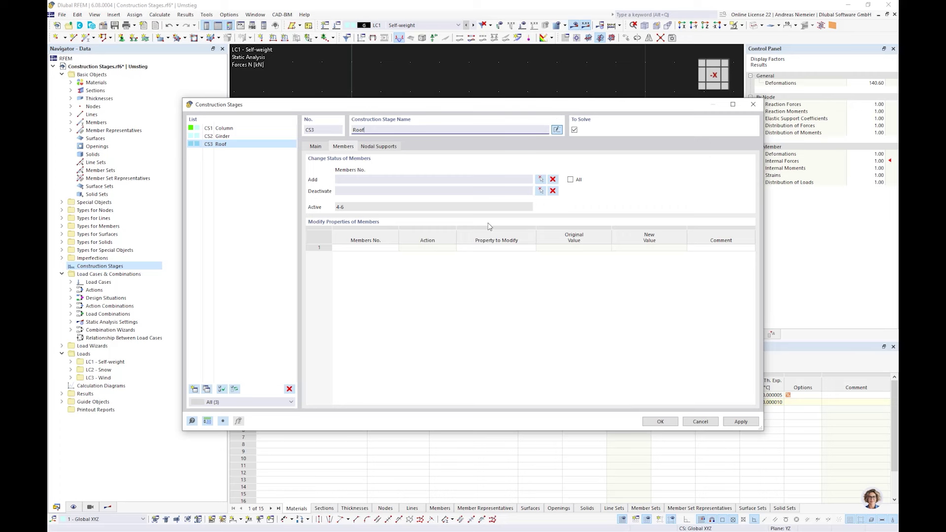
pyautogui.click(540, 179)
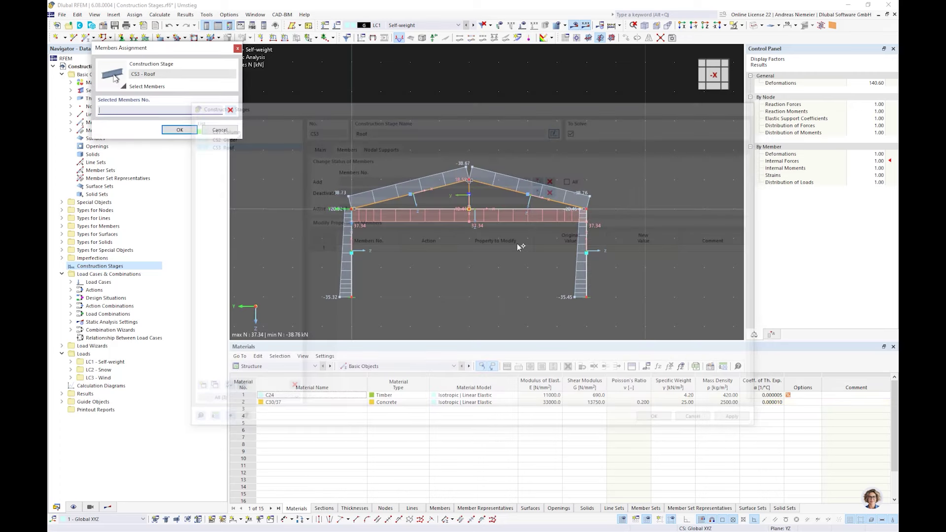
pyautogui.click(180, 129)
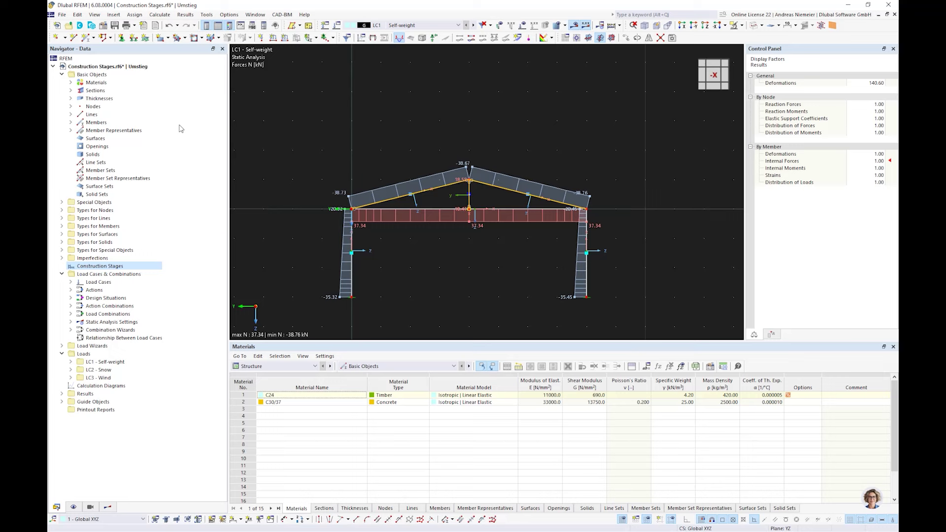
pyautogui.click(660, 421)
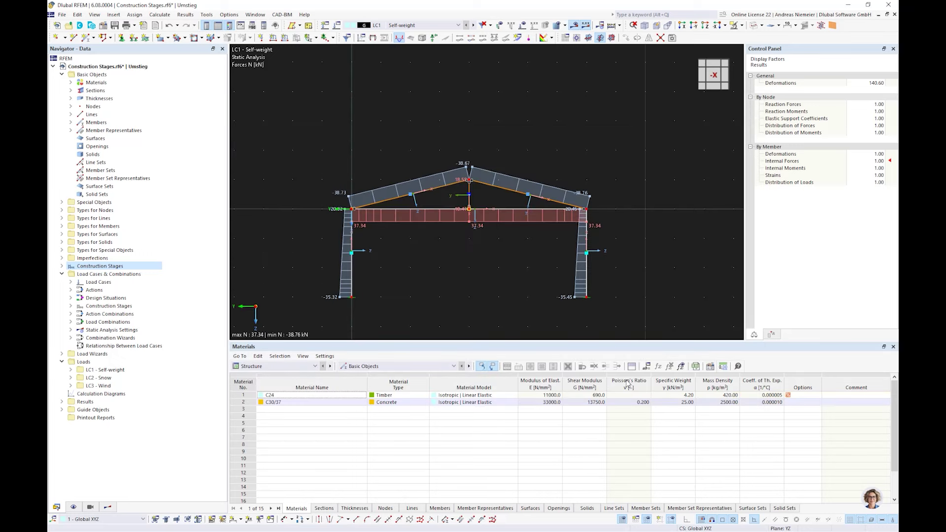
# Display stage CS1 Column with hidden objects no longer shown in the background, and step through the stages to CS3 Roof
pyautogui.click(436, 25)
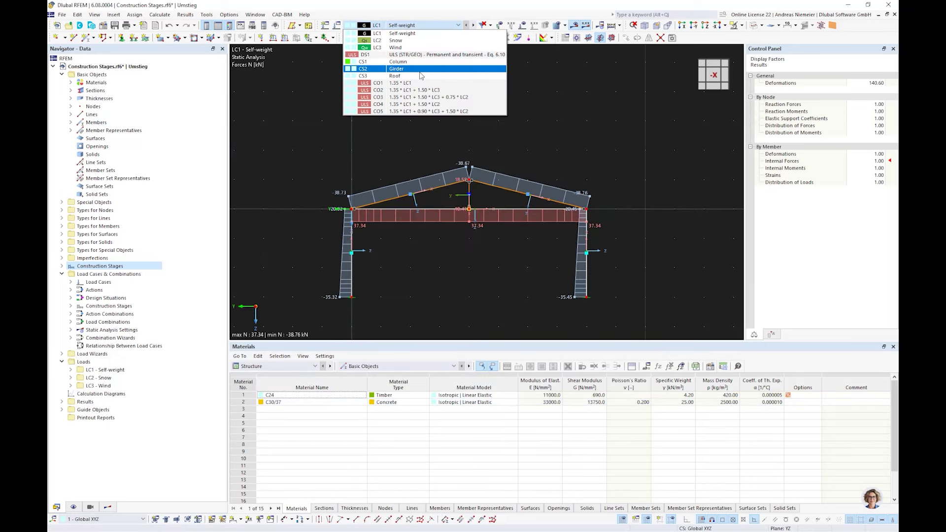
pyautogui.click(422, 61)
pyautogui.rightClick(586, 113)
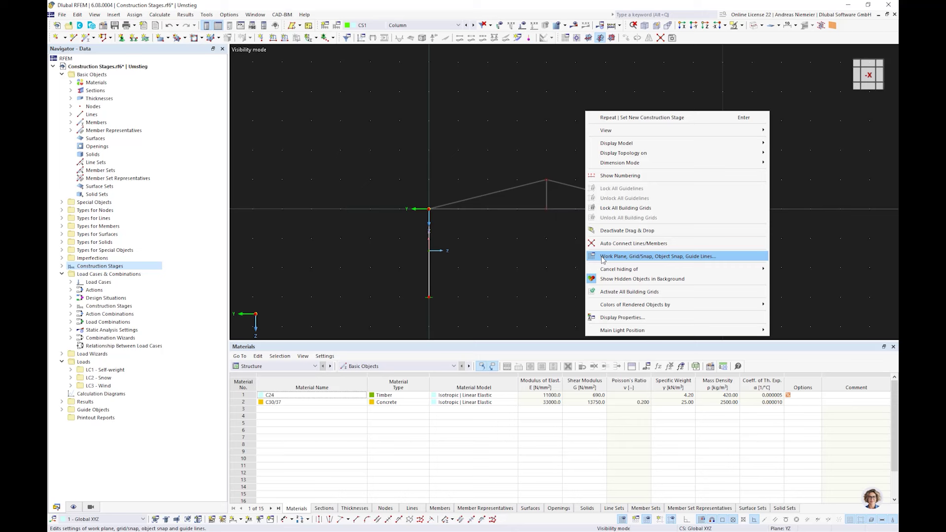
pyautogui.click(602, 257)
pyautogui.moveTo(591, 271); pyautogui.dragTo(497, 219, button='middle')
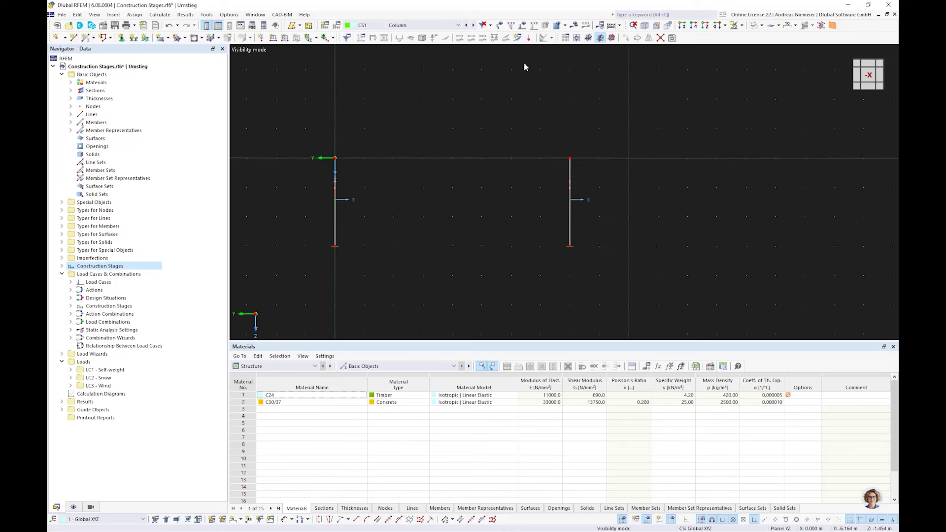
pyautogui.click(474, 25)
pyautogui.click(474, 26)
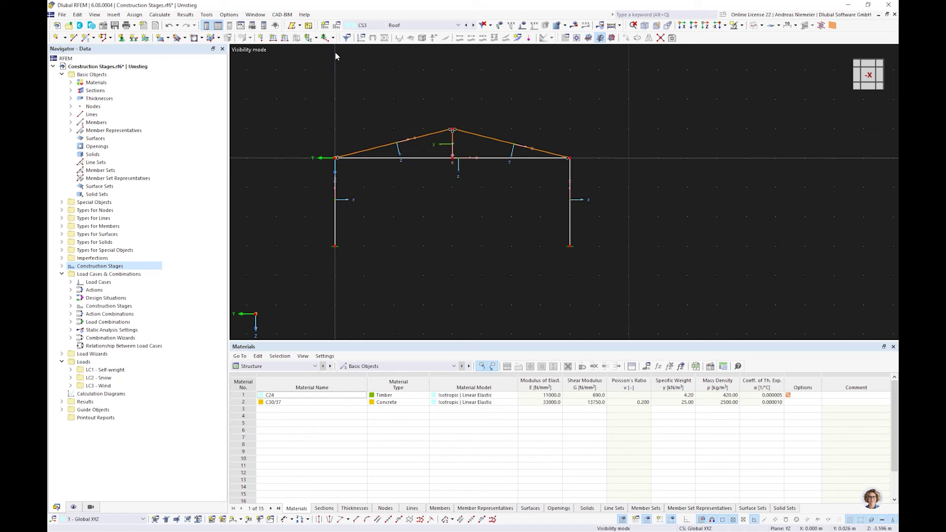
# In design situation DS1's combination wizard, enable considering the initial state and assign stages CS1 Column, CS2 Girder and CS3 Roof
pyautogui.doubleClick(144, 275)
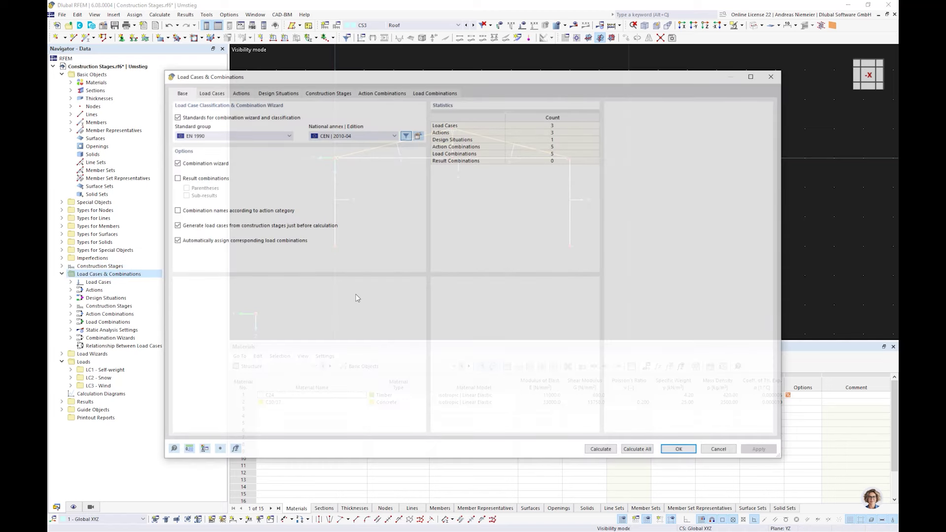
pyautogui.click(290, 93)
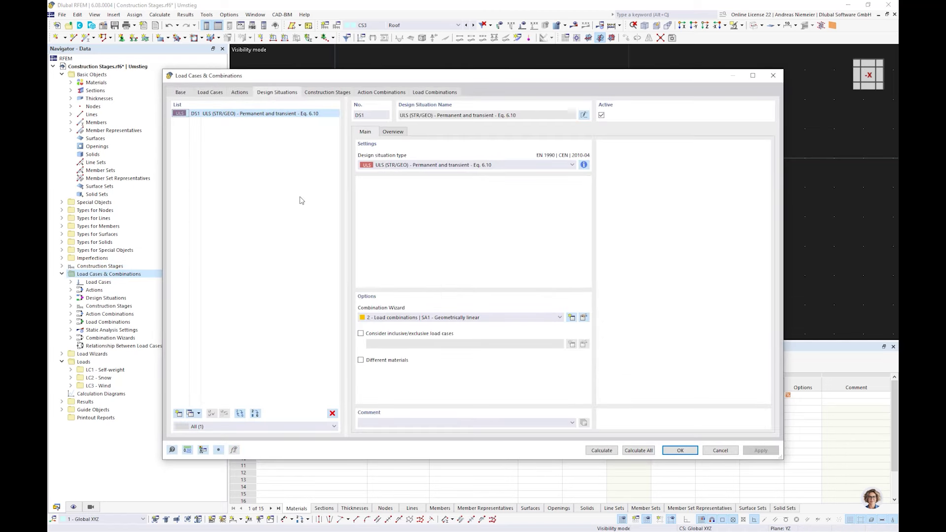
pyautogui.click(584, 317)
pyautogui.click(327, 314)
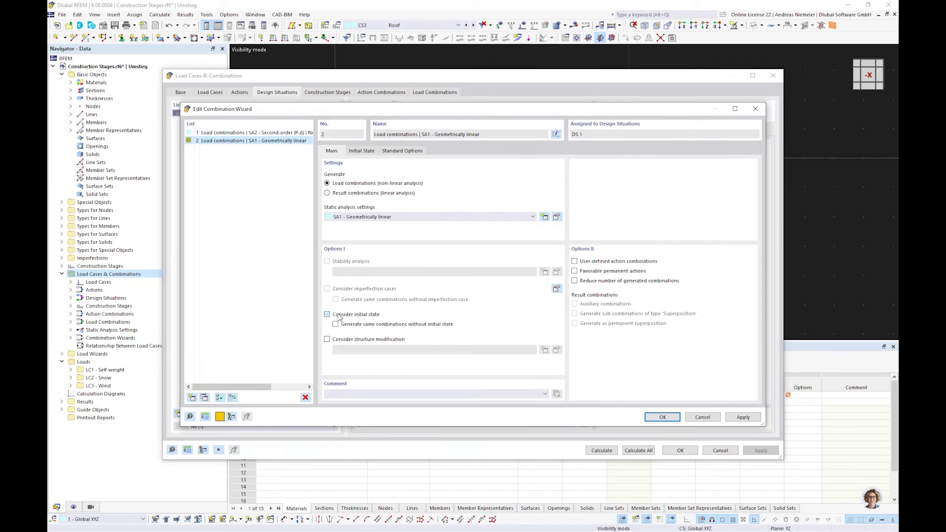
pyautogui.click(362, 151)
pyautogui.doubleClick(373, 196)
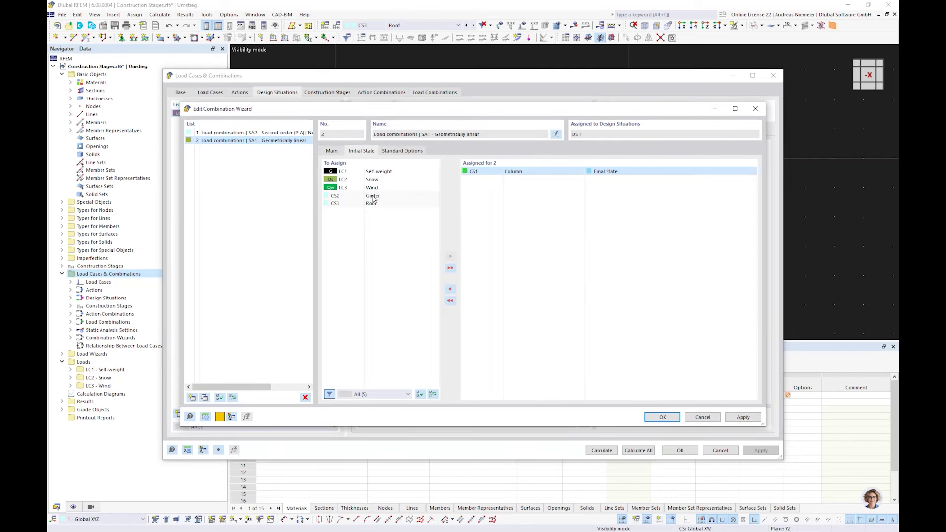
pyautogui.click(373, 196)
pyautogui.doubleClick(373, 196)
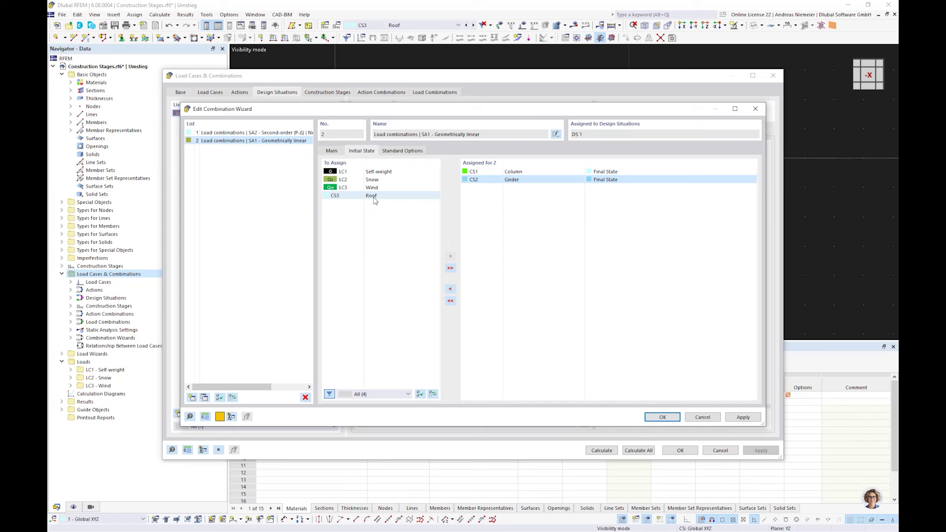
pyautogui.doubleClick(372, 196)
pyautogui.click(663, 417)
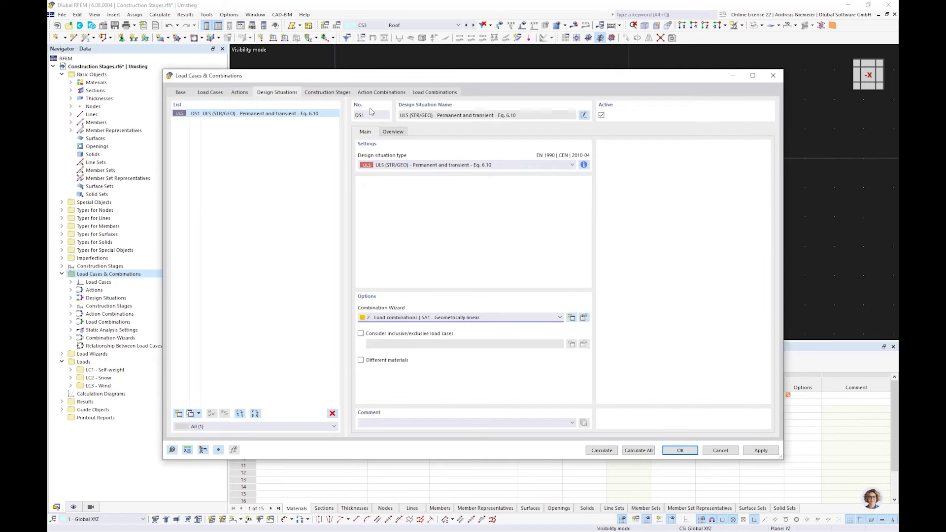
# Assign load cases LC1 Self-weight and LC3 Wind to construction stage CS1 Column
pyautogui.hotkey('ctrl', 'Tab')
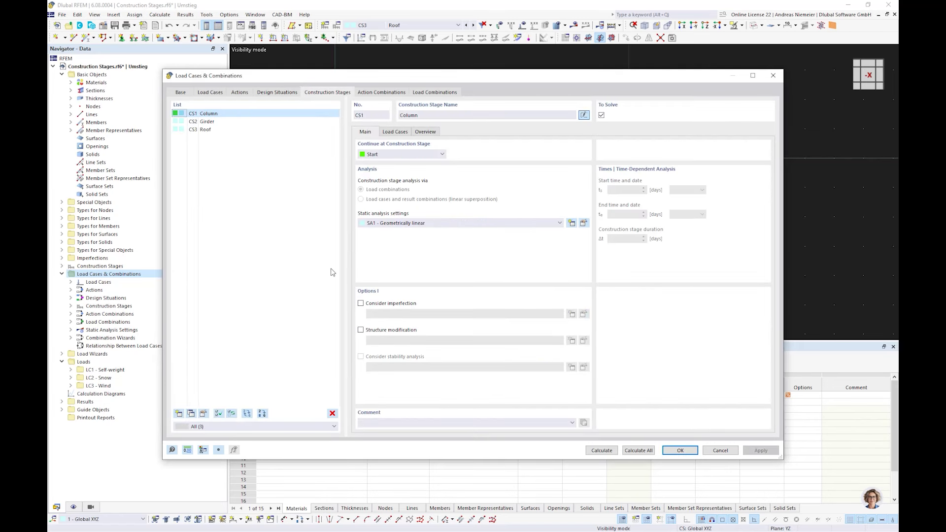
pyautogui.hotkey('ctrl', 'Tab')
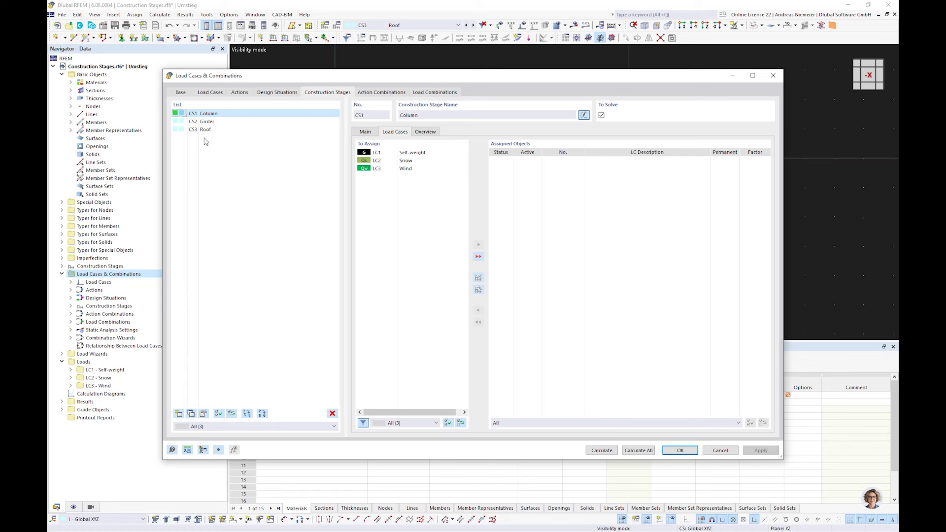
pyautogui.doubleClick(399, 155)
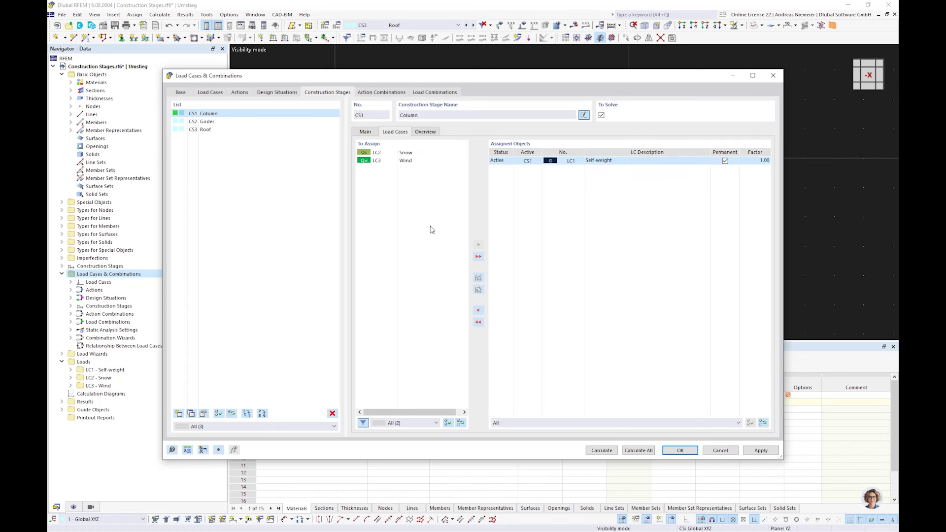
pyautogui.doubleClick(407, 161)
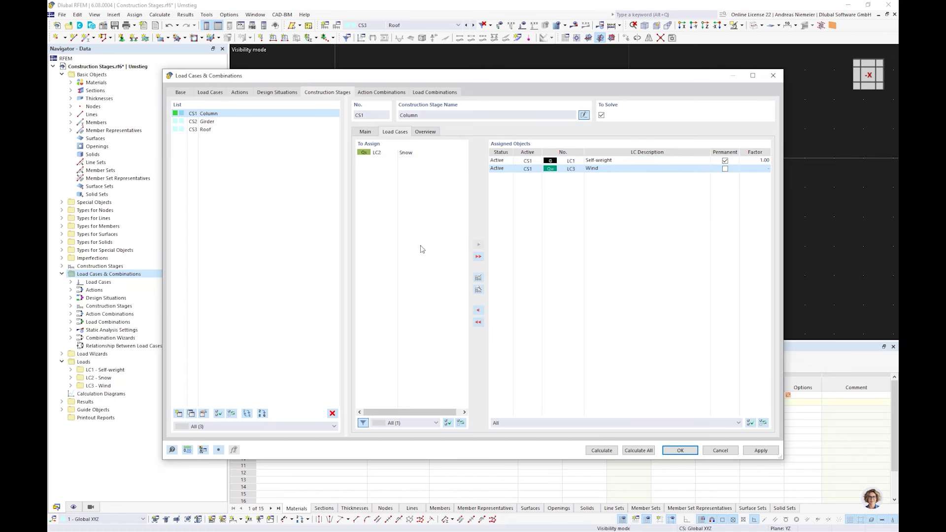
# Assign LC3 Wind to stage CS2 Girder, and LC2 Snow and LC3 Wind to stage CS3 Roof
pyautogui.click(211, 123)
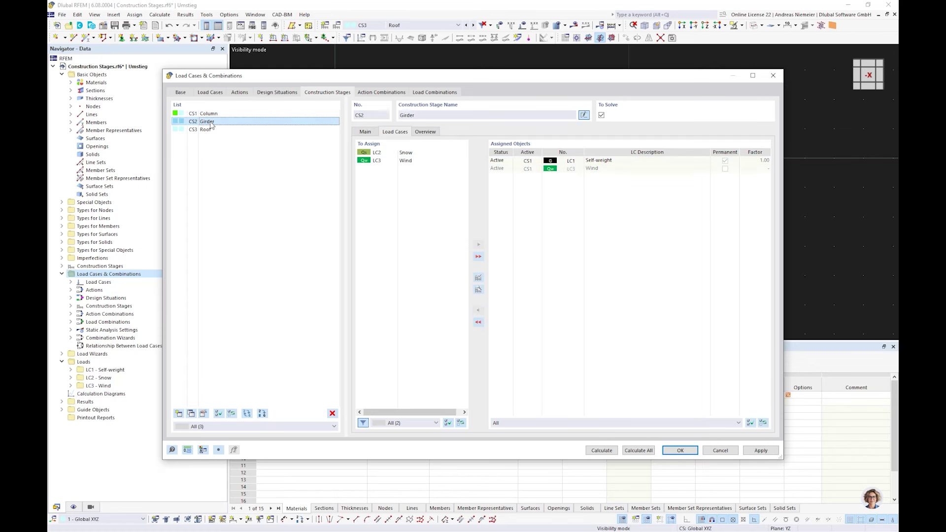
pyautogui.click(408, 164)
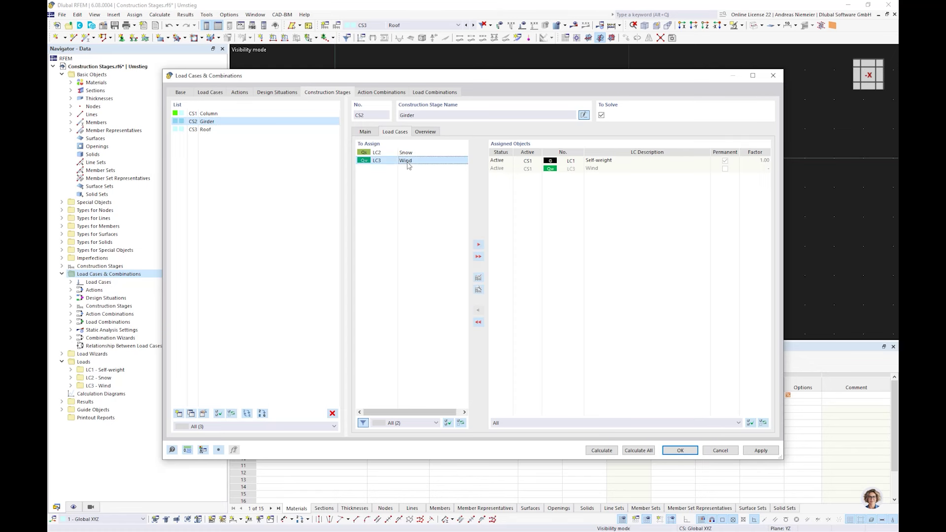
pyautogui.doubleClick(407, 164)
pyautogui.click(206, 129)
pyautogui.doubleClick(412, 153)
pyautogui.doubleClick(409, 153)
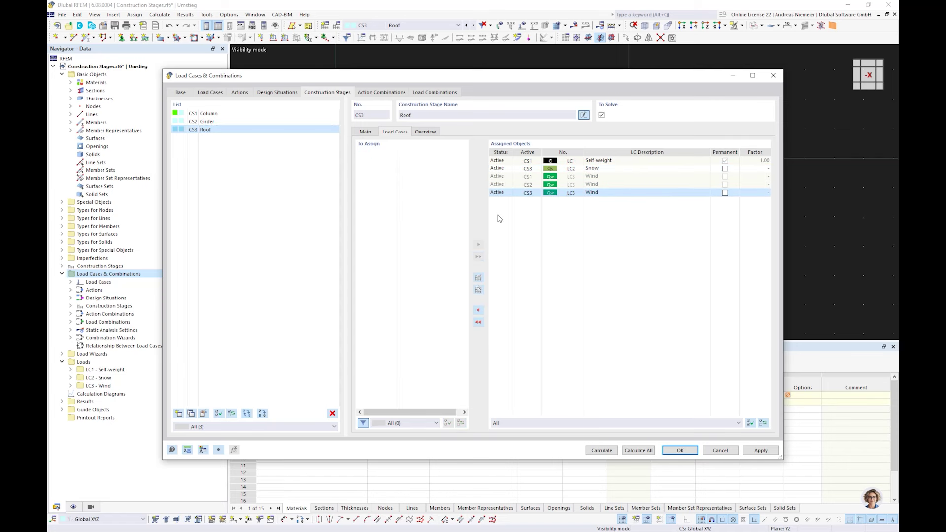
# Generate the load combinations and examine the initial states, stages and assigned load cases of combinations CO1 to CO5
pyautogui.click(445, 92)
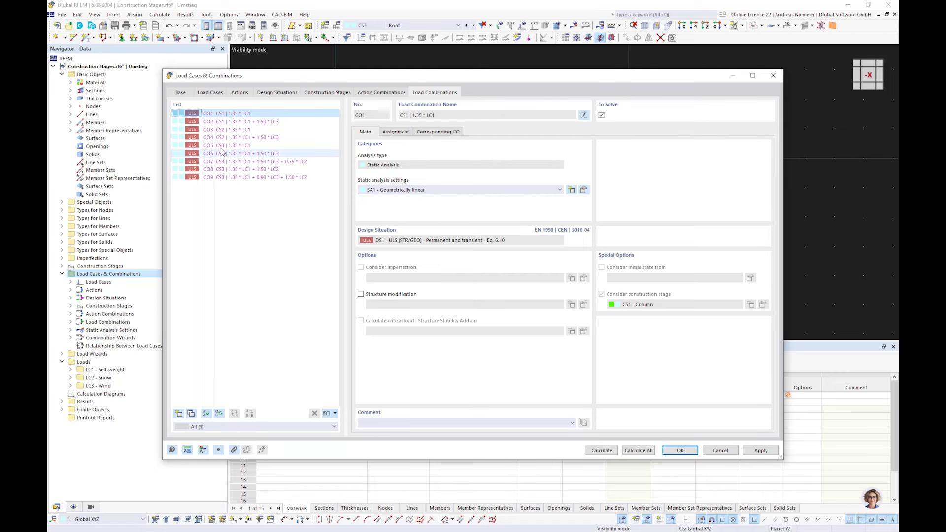
pyautogui.press('Down')
pyautogui.press('Down')
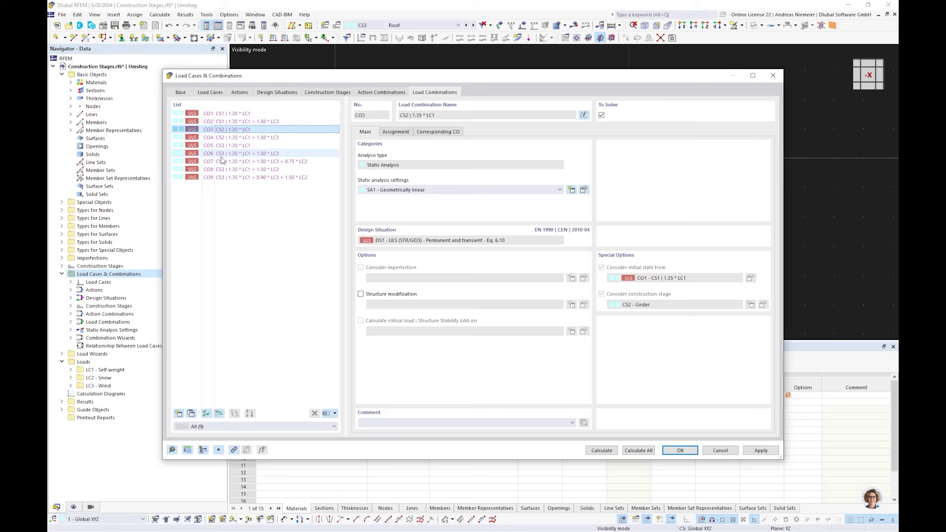
pyautogui.click(221, 114)
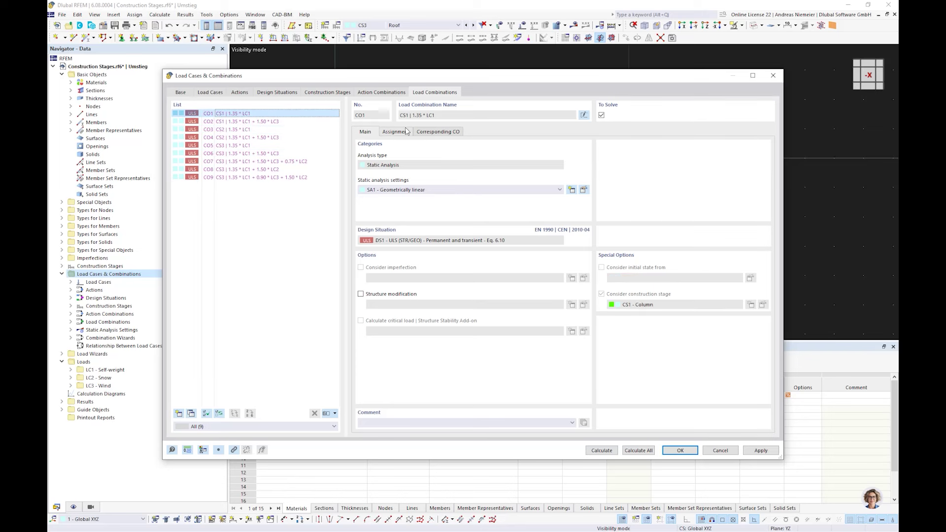
pyautogui.click(405, 131)
pyautogui.click(259, 121)
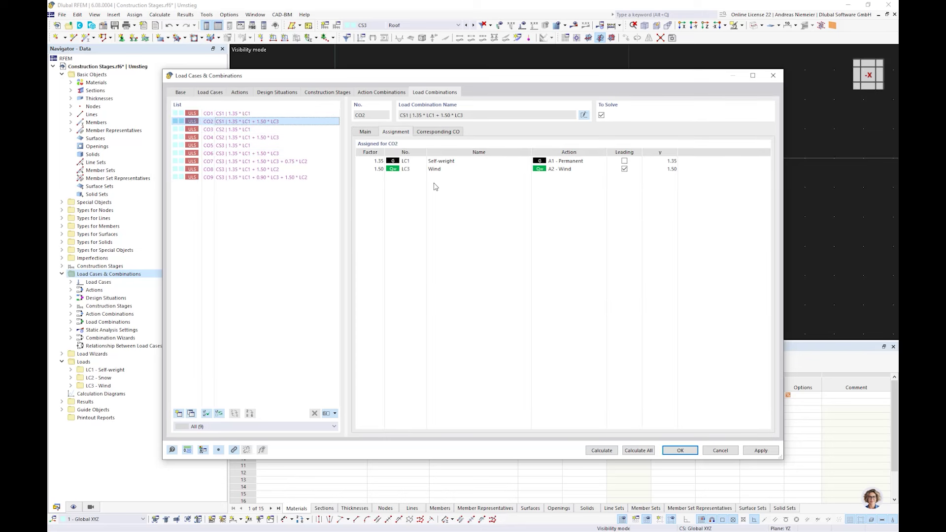
pyautogui.click(251, 129)
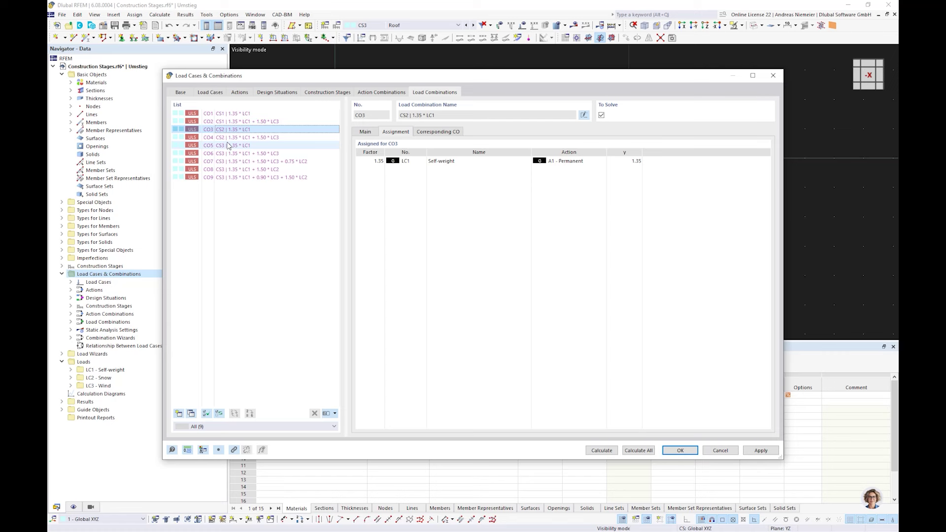
pyautogui.click(227, 141)
pyautogui.click(227, 147)
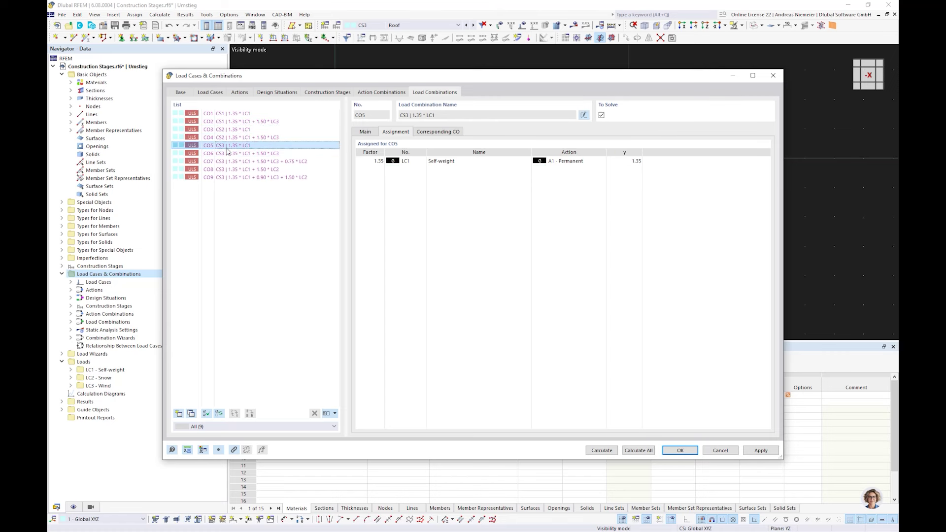
# Check the load cases assigned in combinations CO6 and CO7, and calculate the results for design situation DS1
pyautogui.click(240, 154)
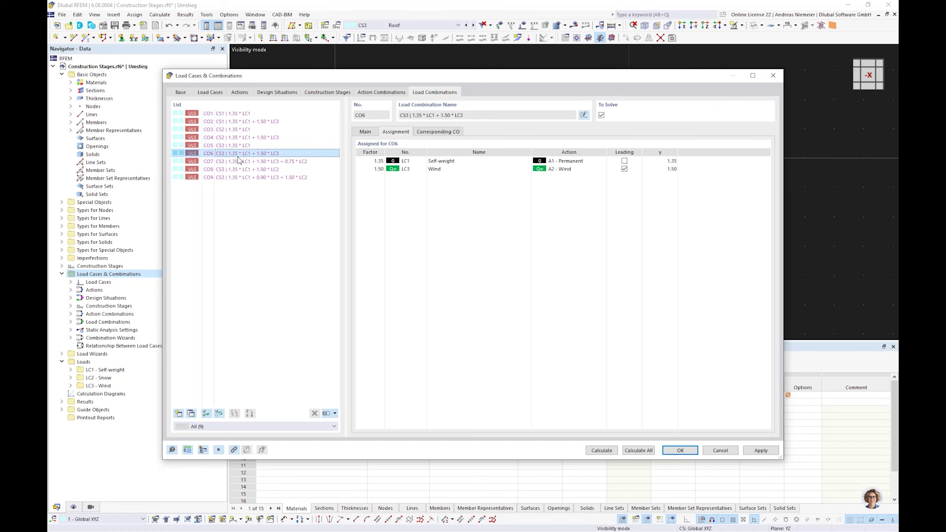
pyautogui.click(239, 161)
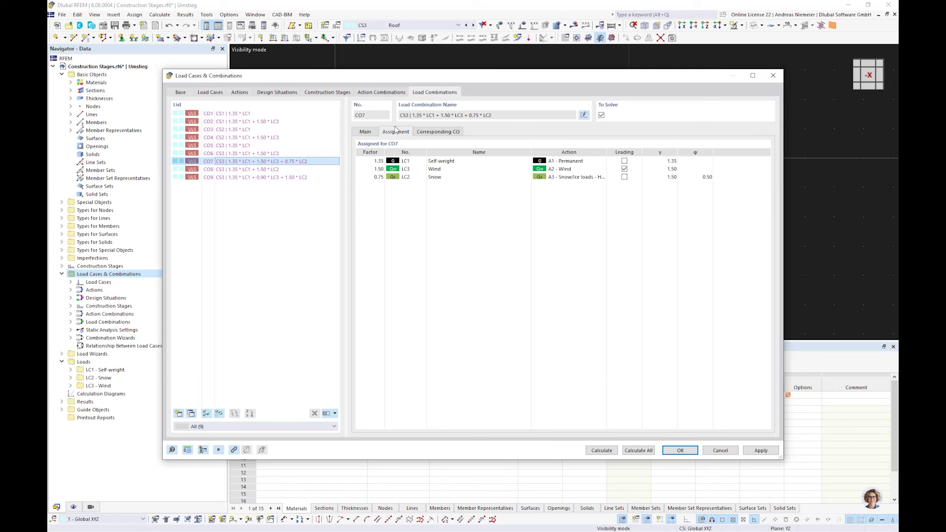
pyautogui.click(296, 94)
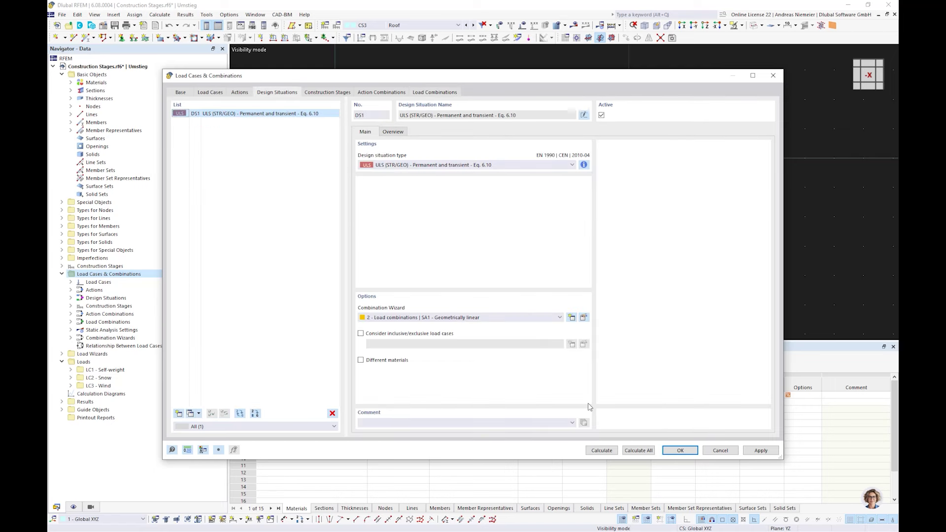
pyautogui.click(602, 450)
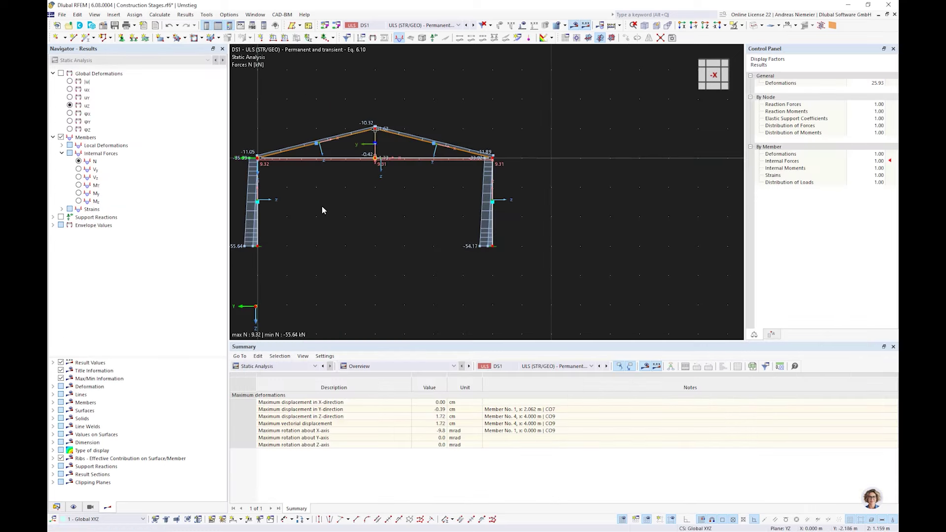
# Compare the member axial forces N of load combinations CO1 and CO2 in the column stage
pyautogui.scroll(1, 399, 246)
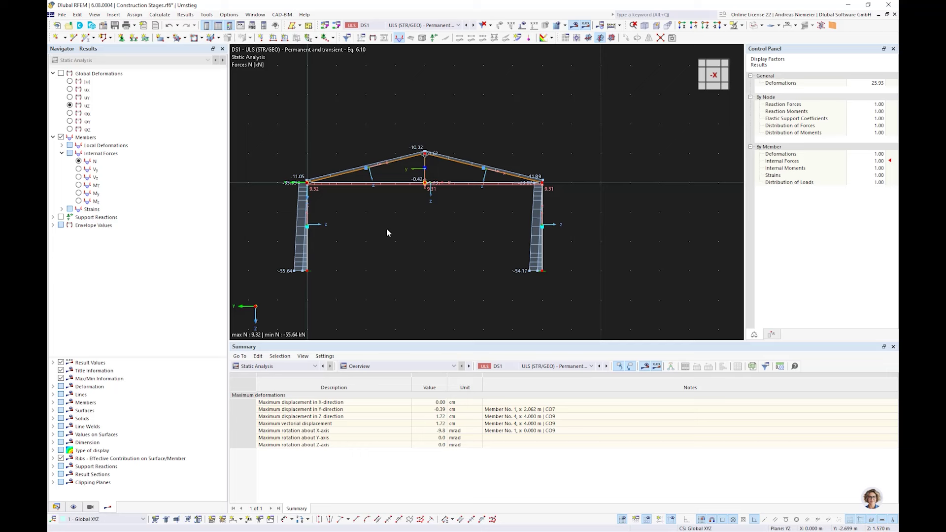
pyautogui.click(441, 25)
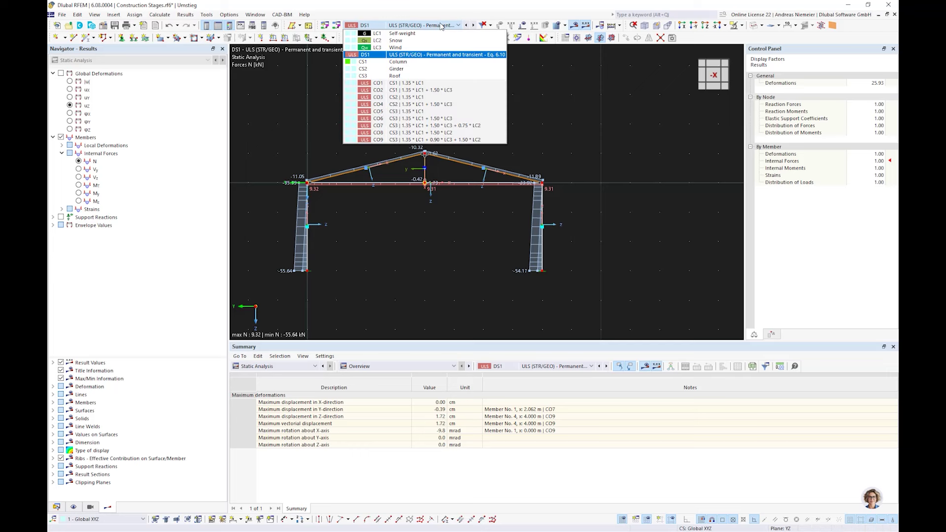
pyautogui.click(430, 83)
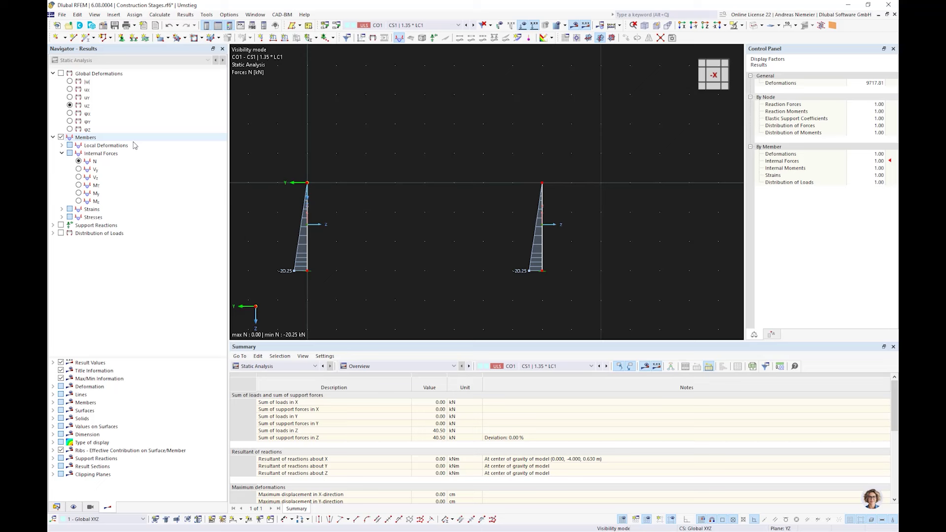
pyautogui.click(473, 25)
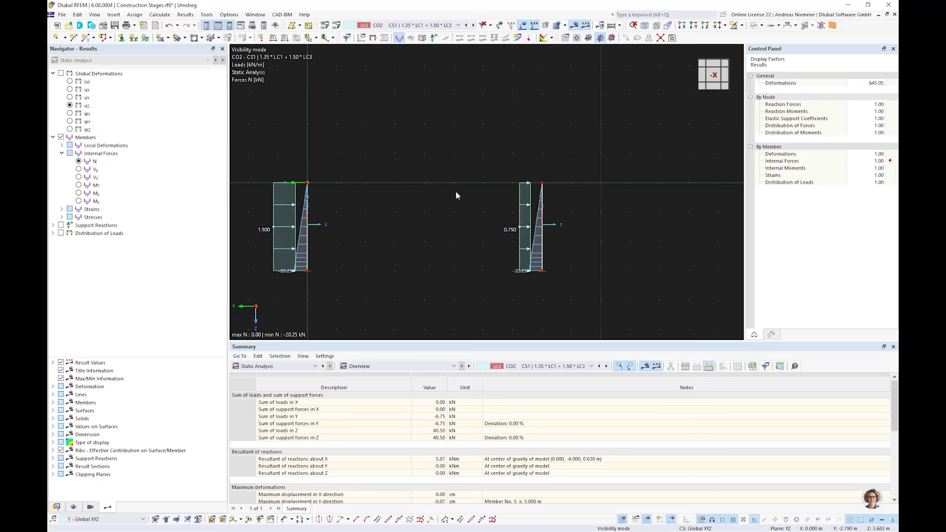
pyautogui.click(466, 25)
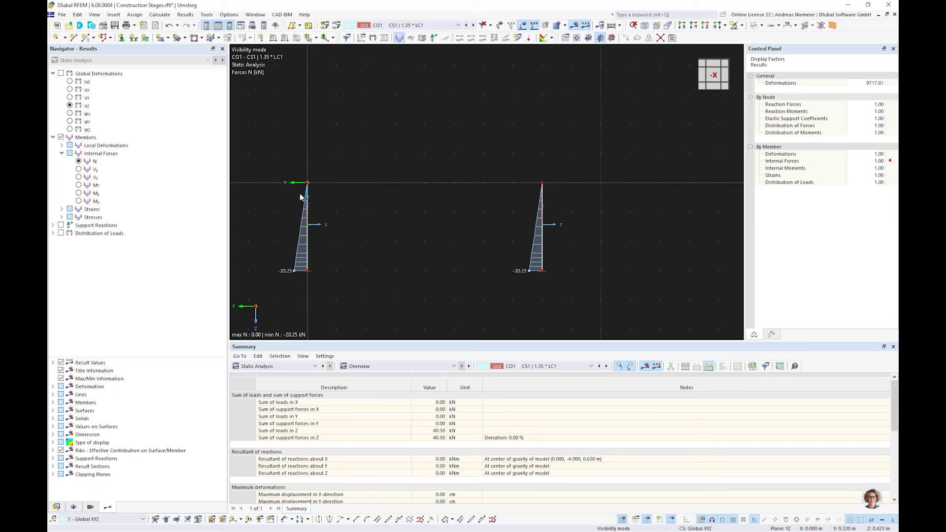
# Examine load combination CO3 of the girder stage, viewing axial forces N, bending moments My and displacements uz
pyautogui.click(451, 25)
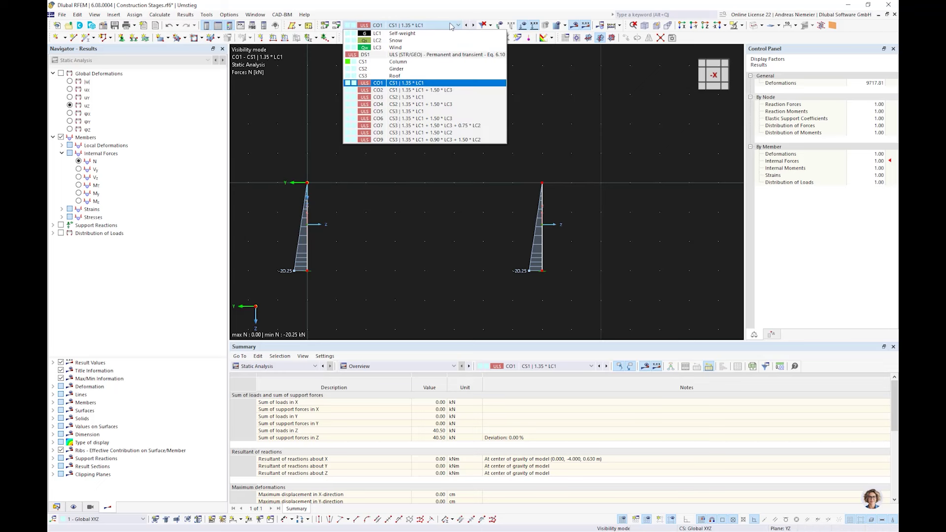
pyautogui.click(431, 98)
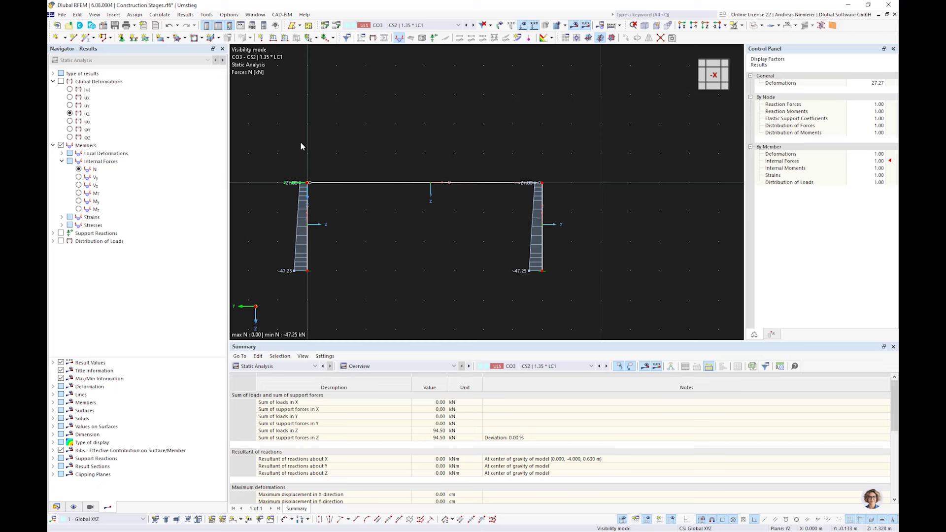
pyautogui.click(78, 201)
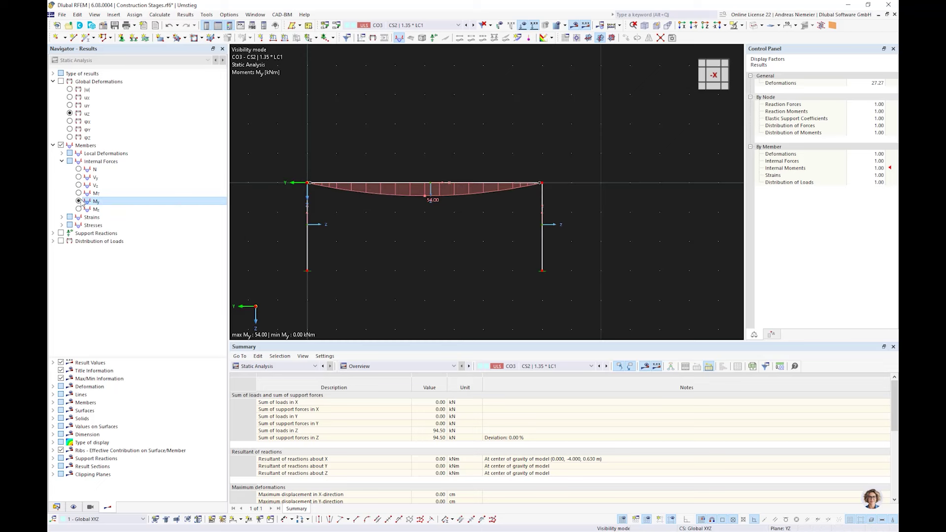
pyautogui.click(86, 113)
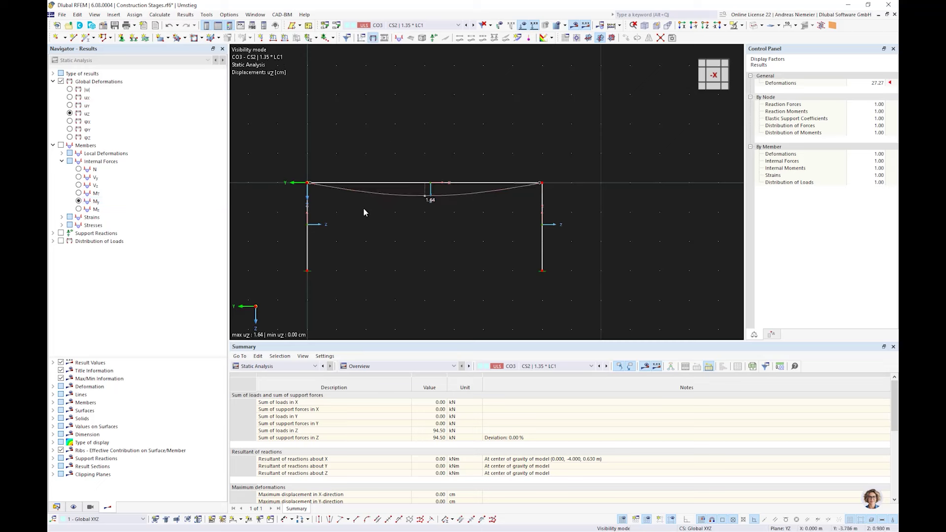
# Examine the displacements uz and axial forces N of load combination CO5 in the roof stage
pyautogui.click(422, 27)
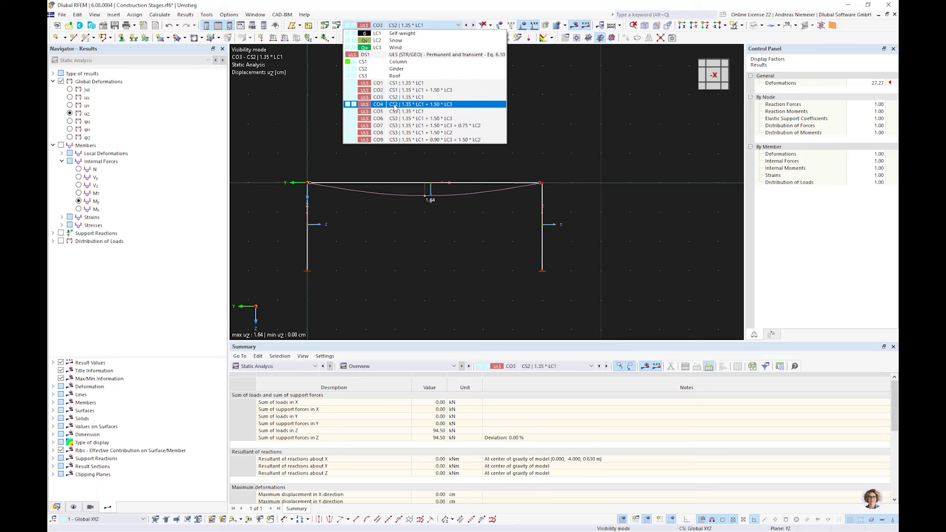
pyautogui.click(412, 113)
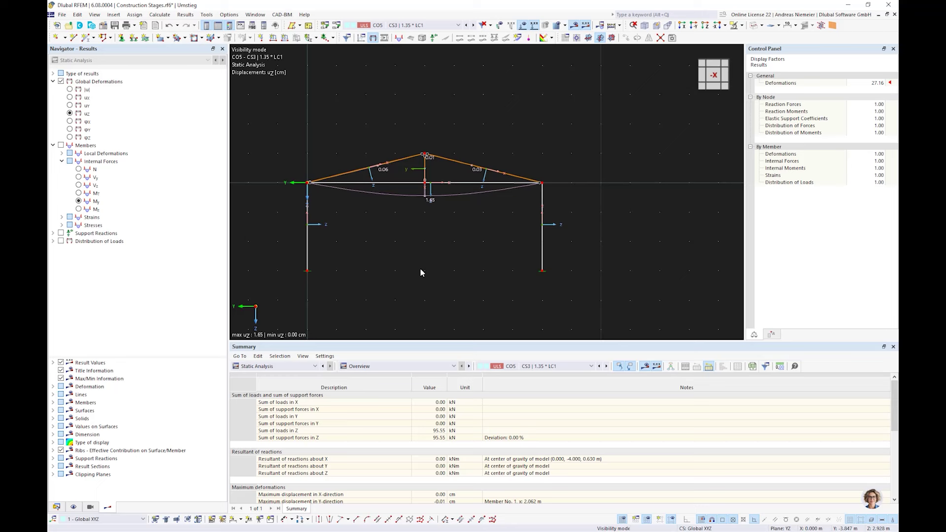
pyautogui.scroll(3, 420, 181)
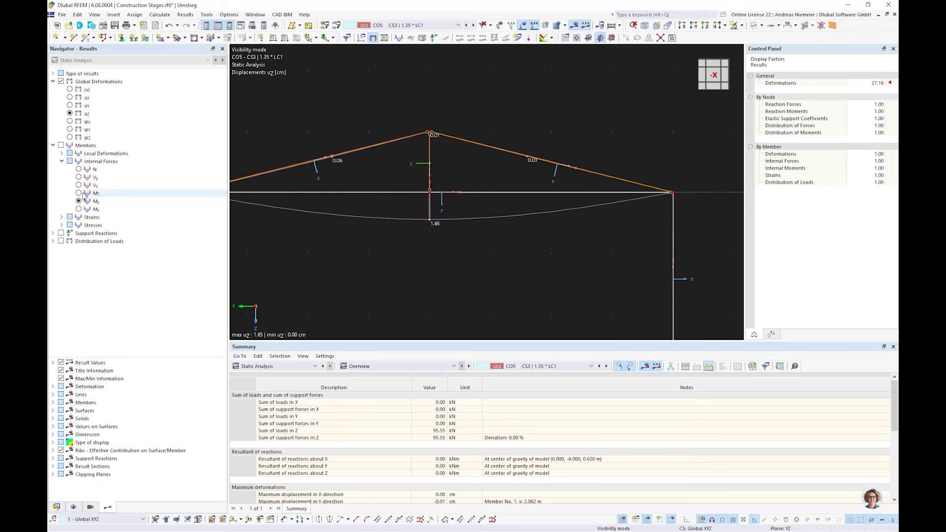
pyautogui.click(78, 169)
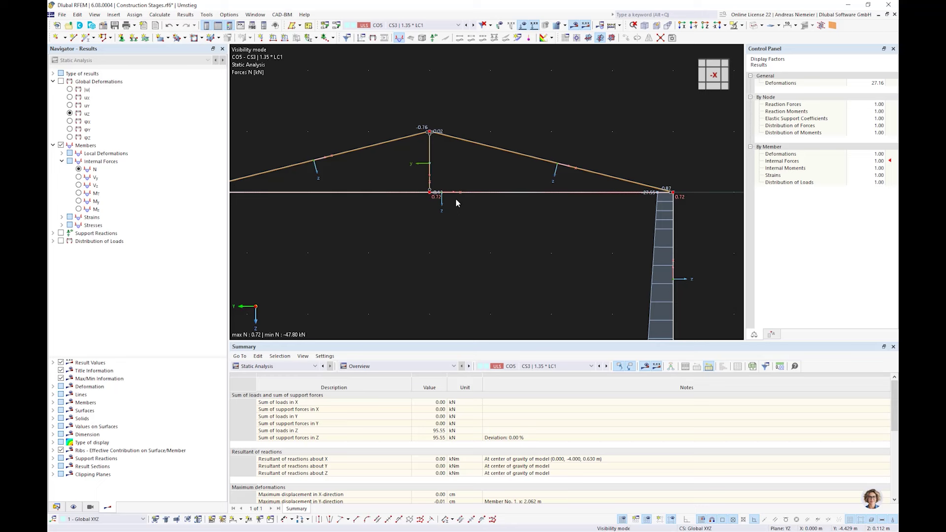
pyautogui.scroll(-3, 465, 202)
pyautogui.scroll(-1, 469, 262)
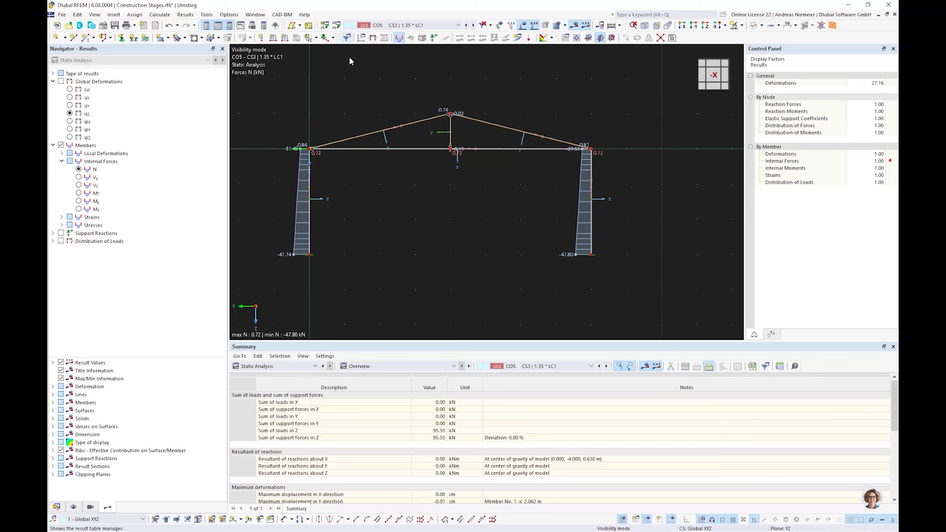
# Set the static analysis settings of construction stage CS1 Column to SA3 - Large deformations | Newton-Raphson | 100 | 1
pyautogui.click(343, 24)
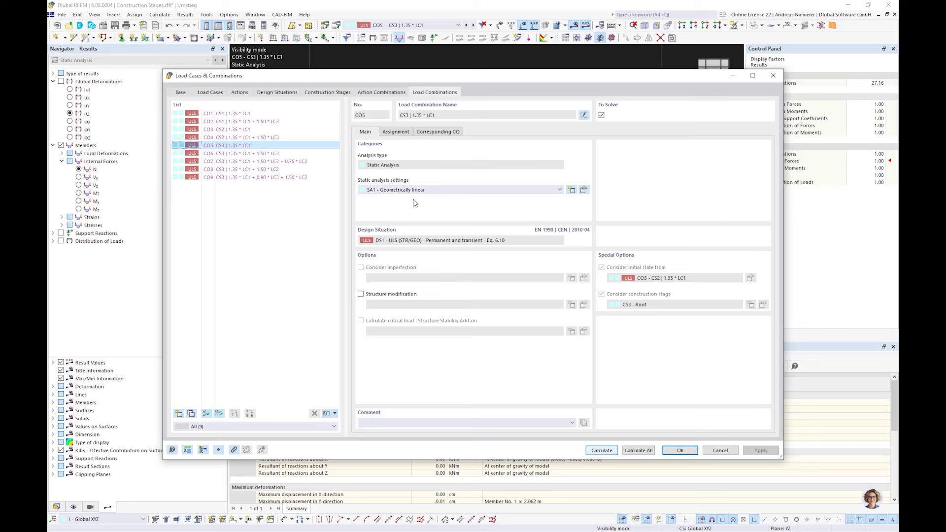
pyautogui.click(327, 92)
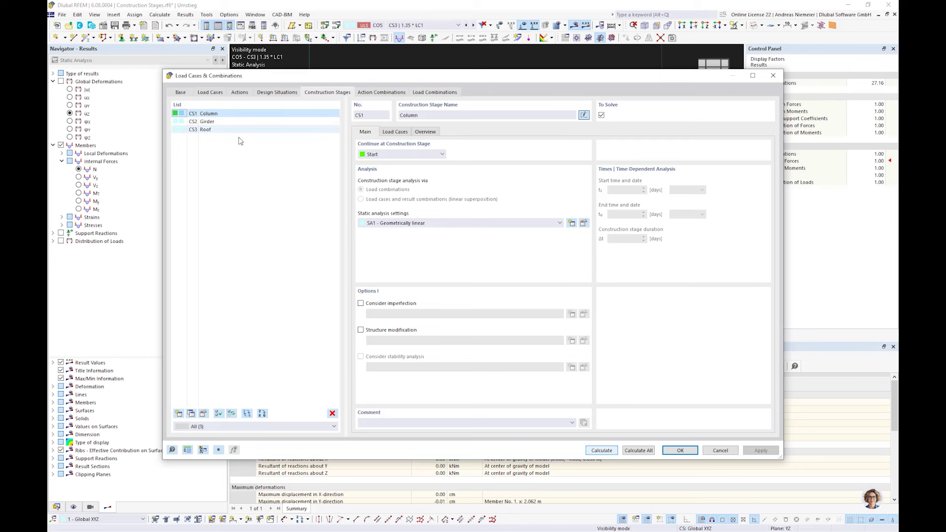
pyautogui.click(424, 224)
pyautogui.click(428, 244)
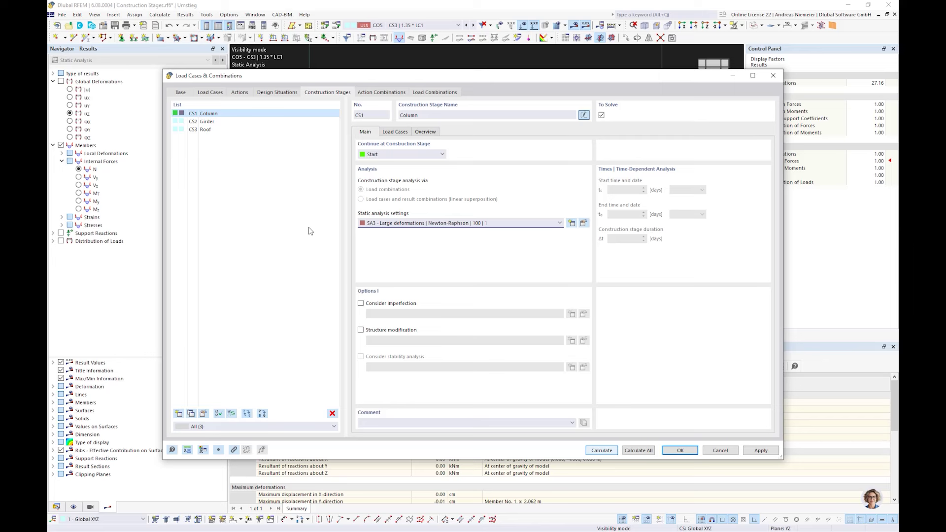
# Set the static analysis of stages CS2 Girder and CS3 Roof to SA3 - Large deformations, check CO5's settings and accept the changes
pyautogui.keyDown('shift'); pyautogui.click(205, 129); pyautogui.keyUp('shift')
pyautogui.click(400, 223)
pyautogui.click(237, 123)
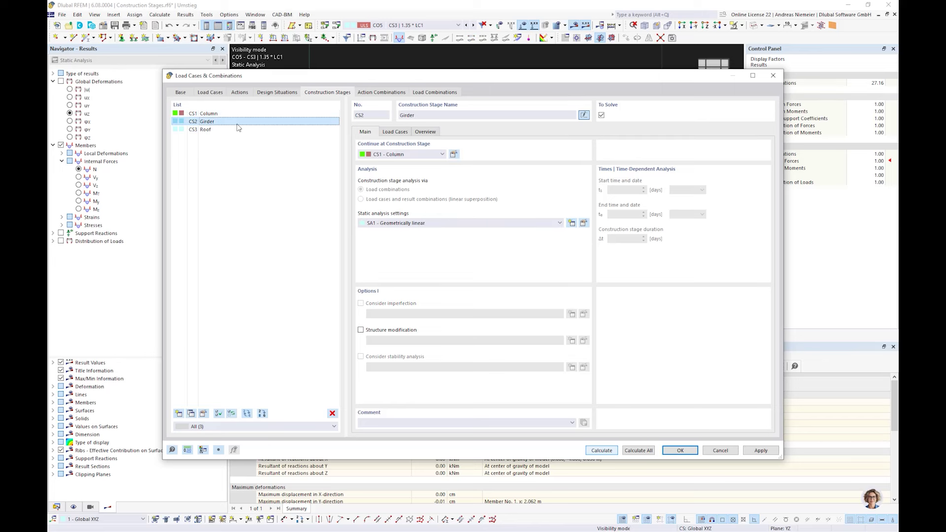
pyautogui.click(402, 223)
pyautogui.click(296, 129)
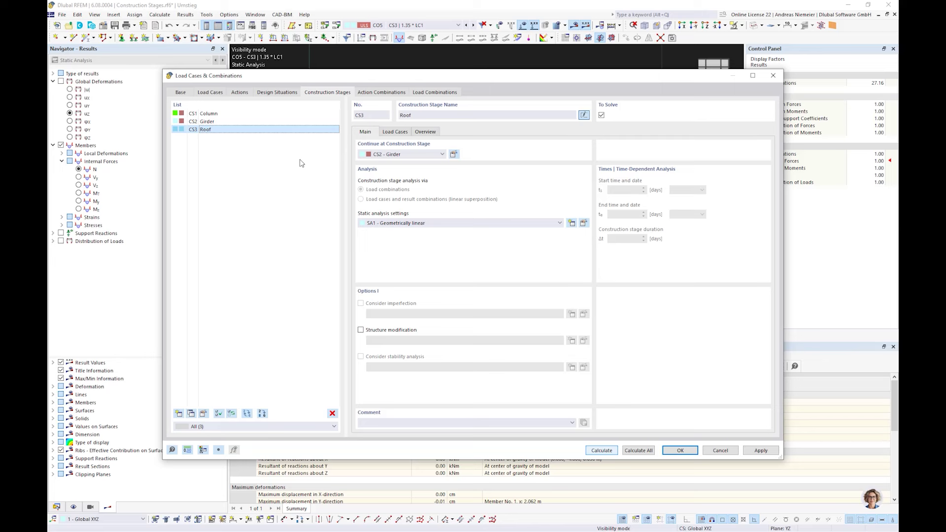
pyautogui.click(379, 223)
pyautogui.click(387, 238)
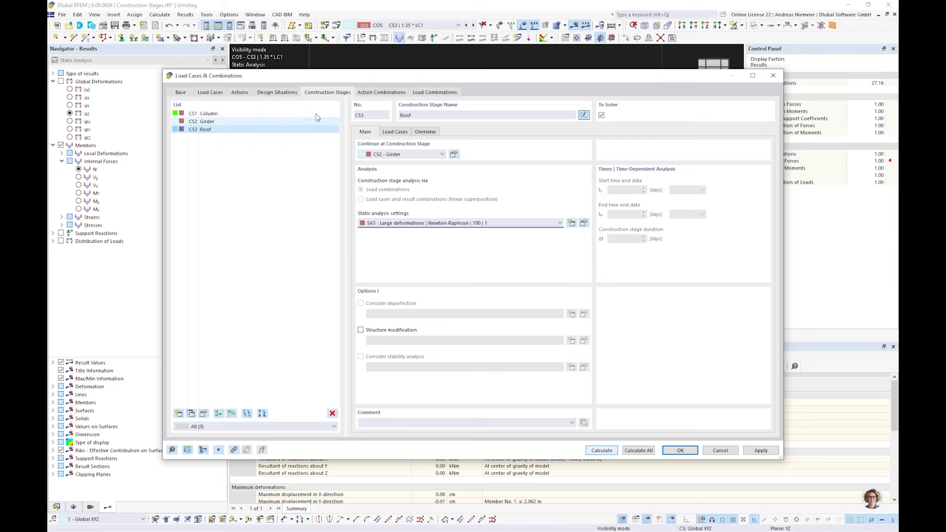
pyautogui.click(433, 92)
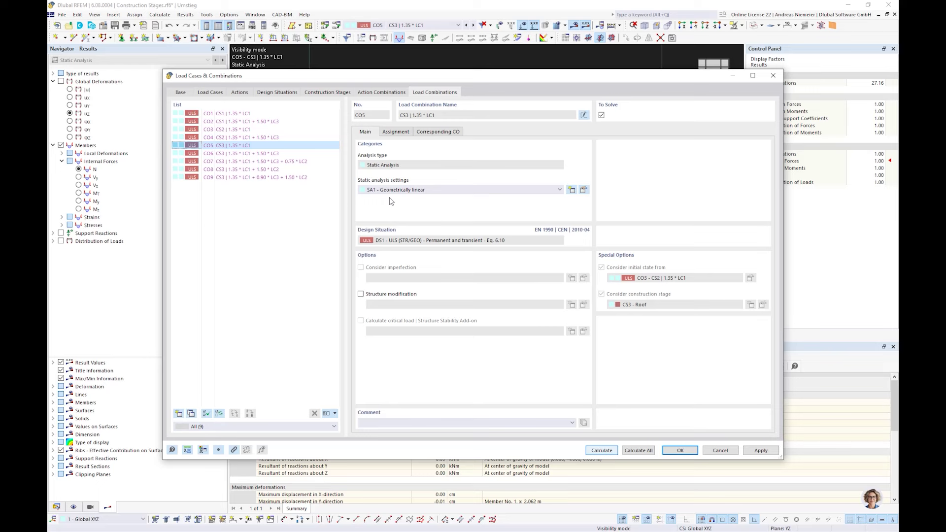
pyautogui.click(673, 451)
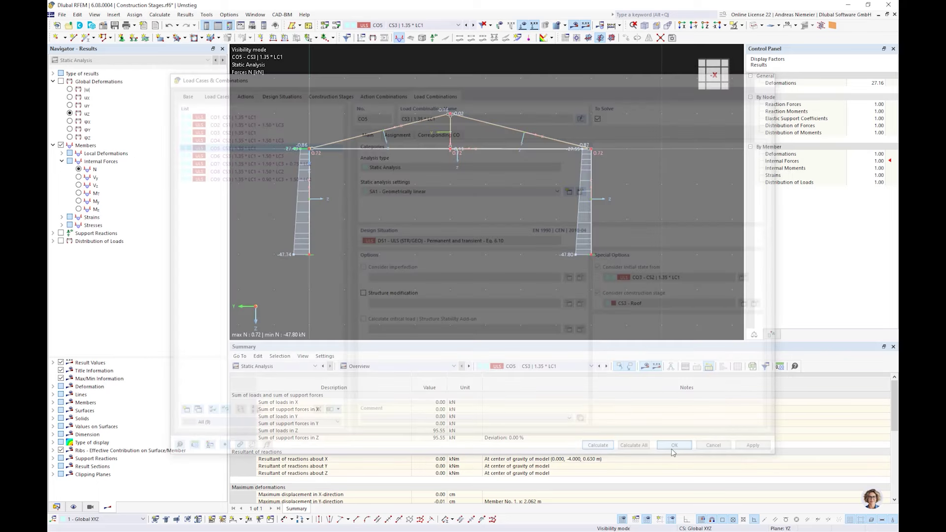
# Review the available stages and load combinations, and inspect CO5's analysis type, initial state and construction stage without changing anything
pyautogui.click(419, 26)
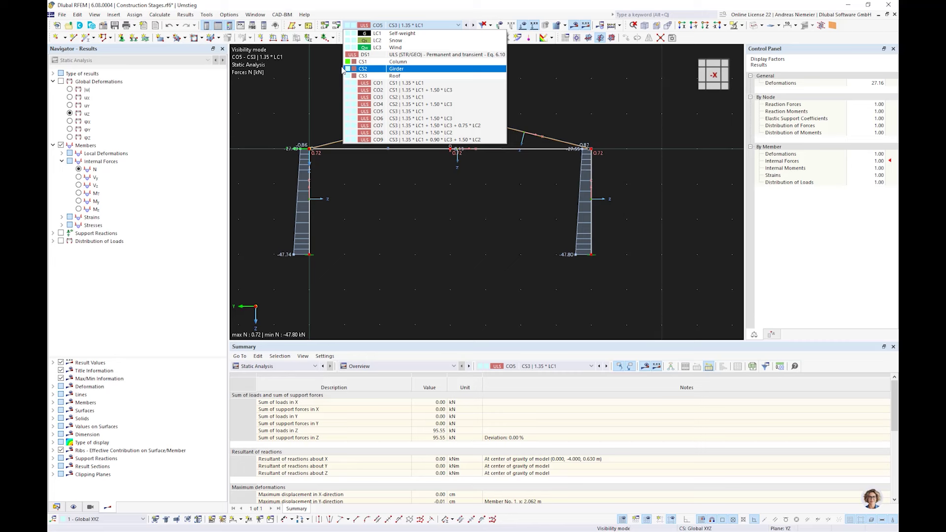
pyautogui.click(439, 245)
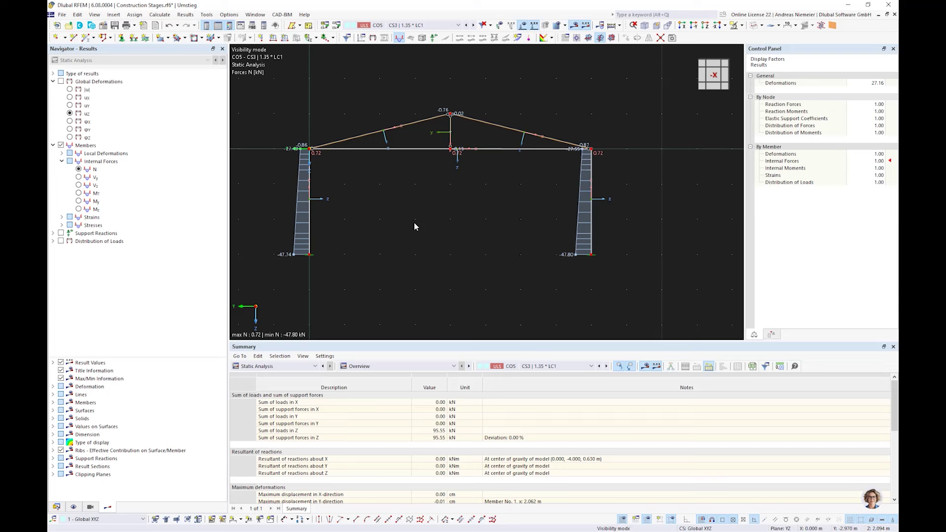
pyautogui.click(336, 25)
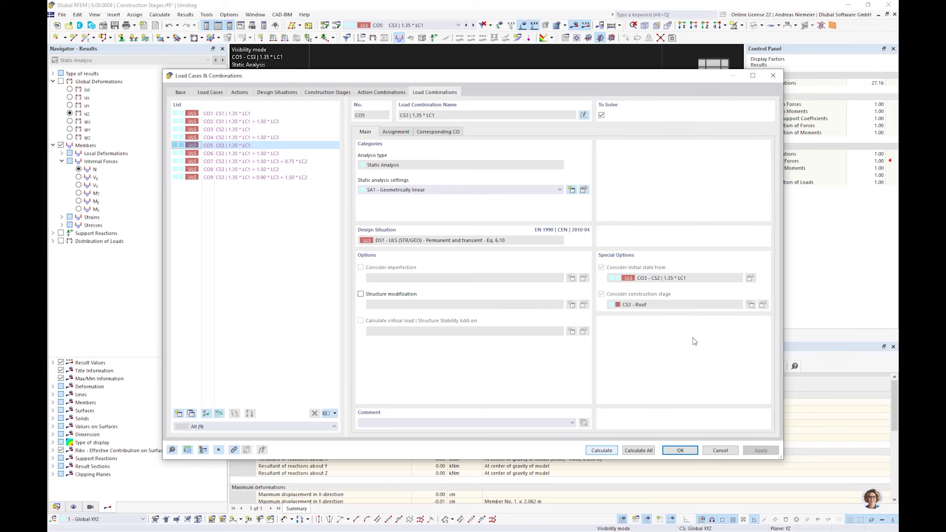
pyautogui.click(722, 451)
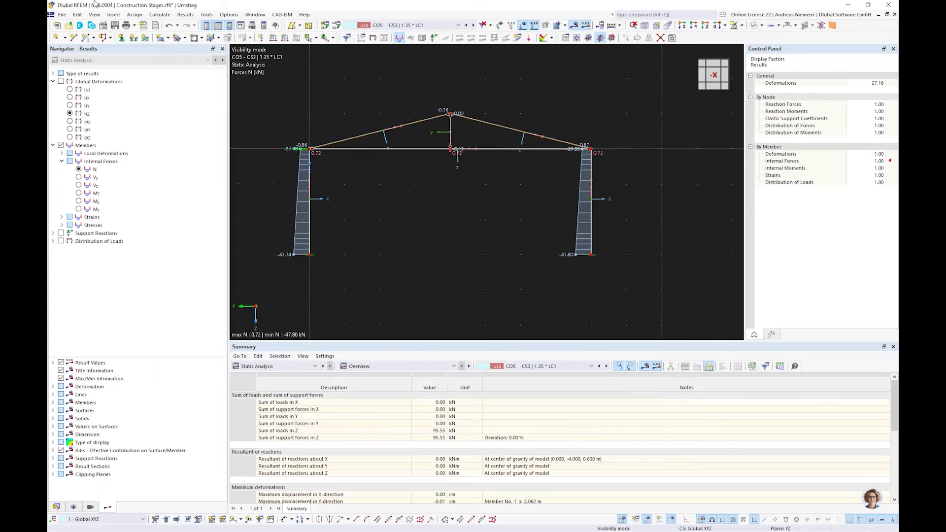
# Close the Construction Stages.rf6 model without saving its changes
pyautogui.click(62, 14)
pyautogui.click(75, 44)
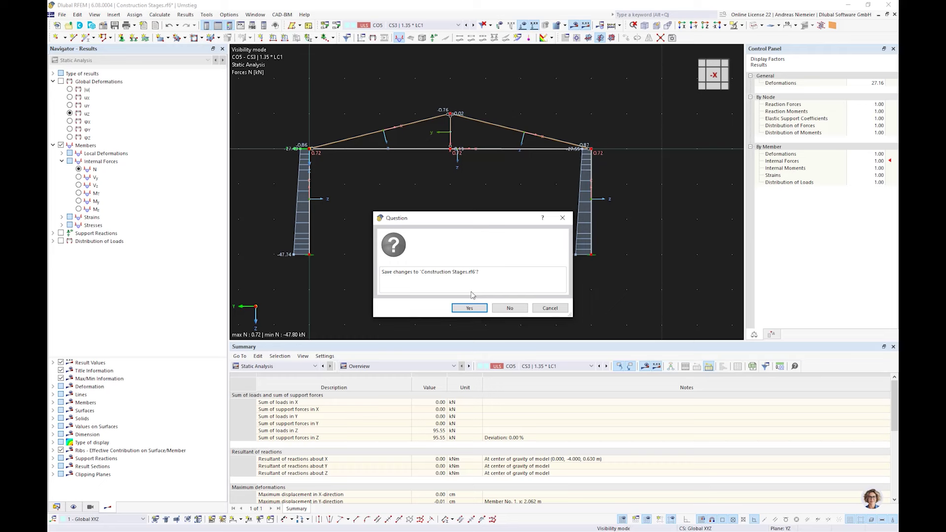
pyautogui.click(510, 308)
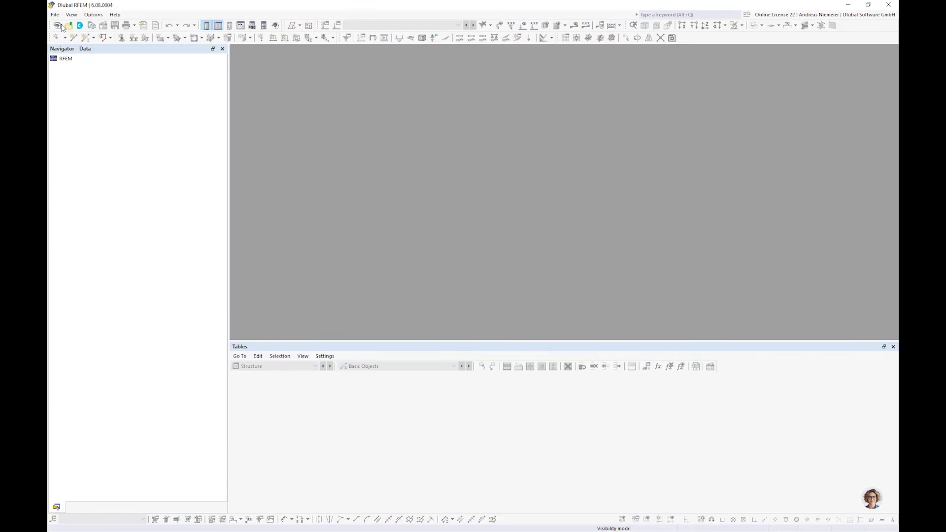
# Open the model Ceiling about first floor.rf6 from the Umstieg folder
pyautogui.click(55, 15)
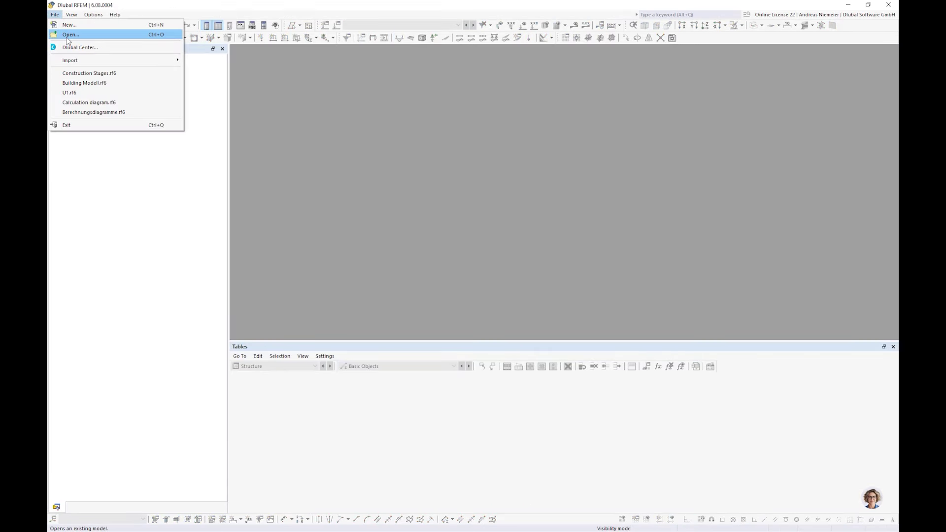
pyautogui.click(75, 36)
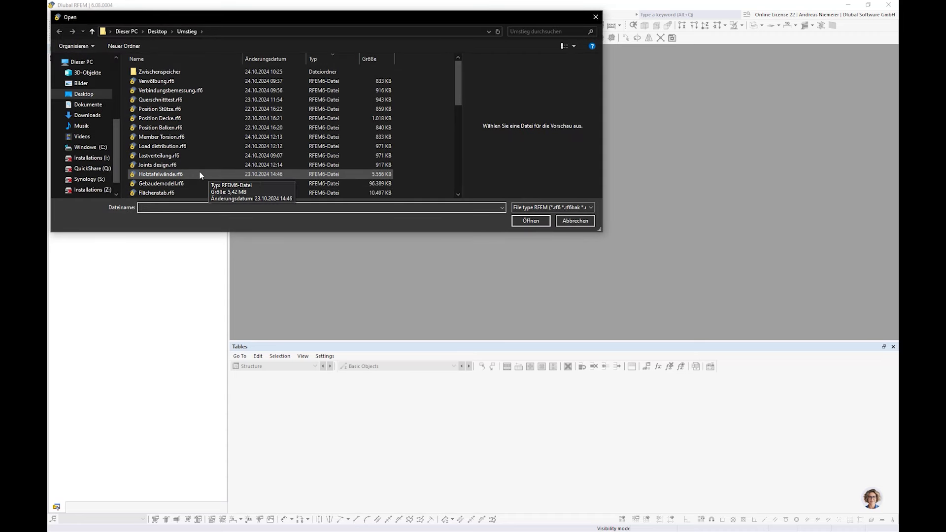
pyautogui.scroll(-5, 162, 144)
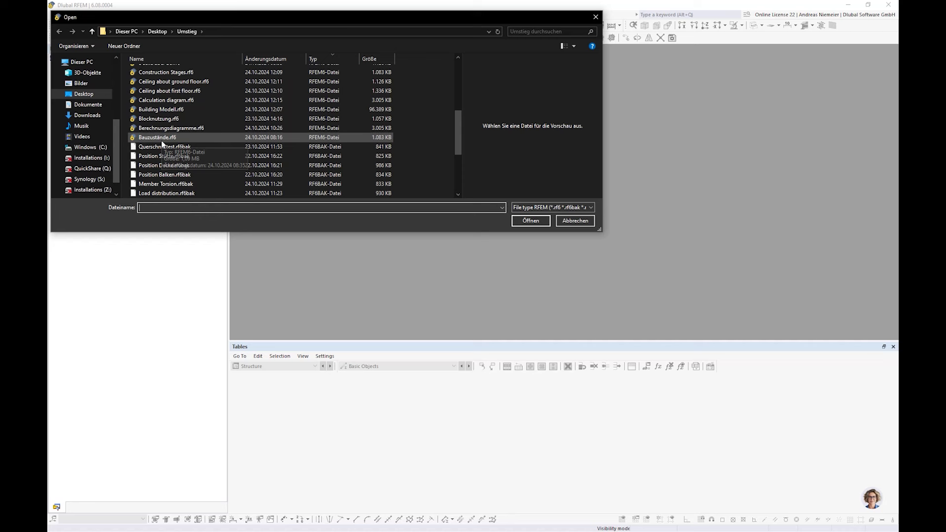
pyautogui.scroll(-4, 161, 152)
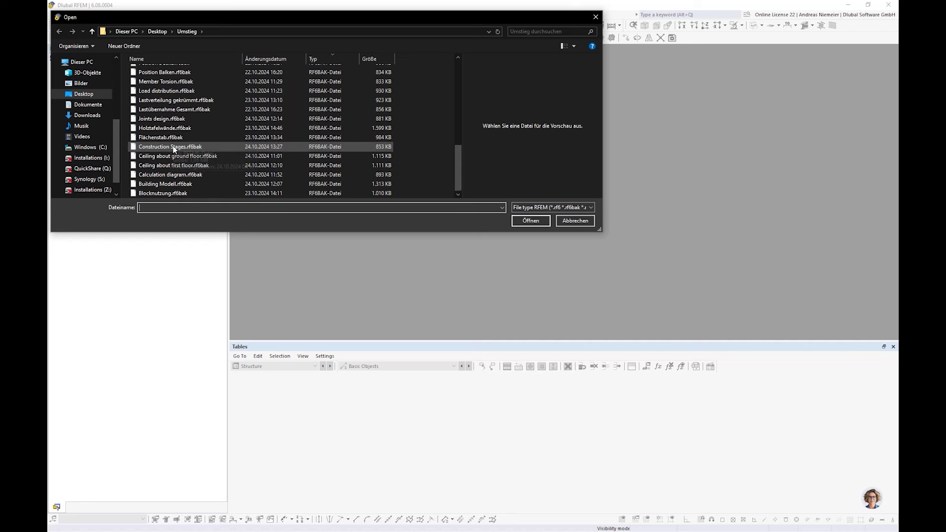
pyautogui.scroll(5, 174, 149)
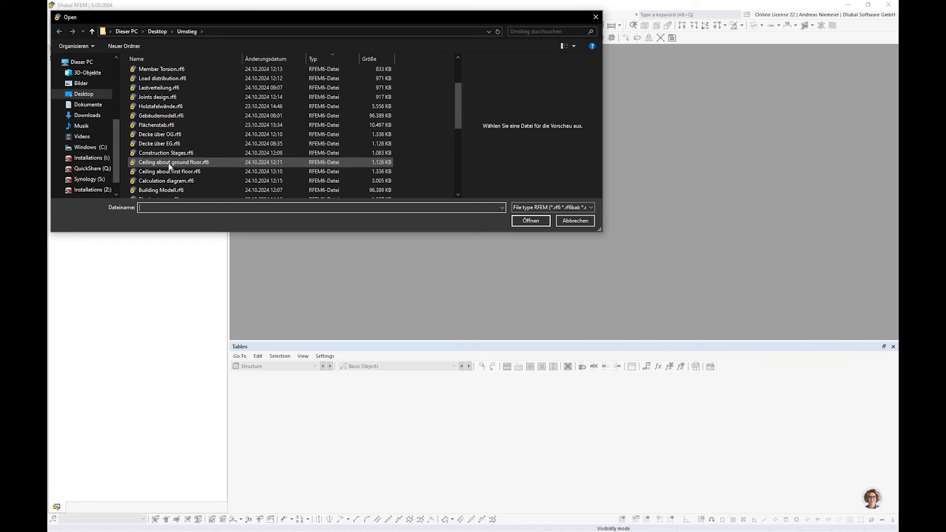
pyautogui.click(170, 171)
pyautogui.click(530, 221)
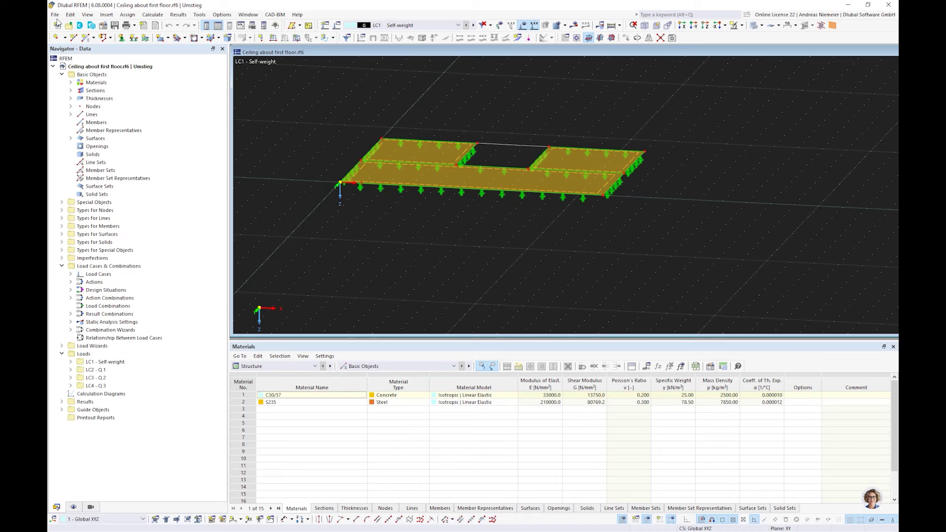
# Open the model Ceiling about ground floor.rf6 from the same folder alongside the first-floor model
pyautogui.click(55, 14)
pyautogui.click(69, 34)
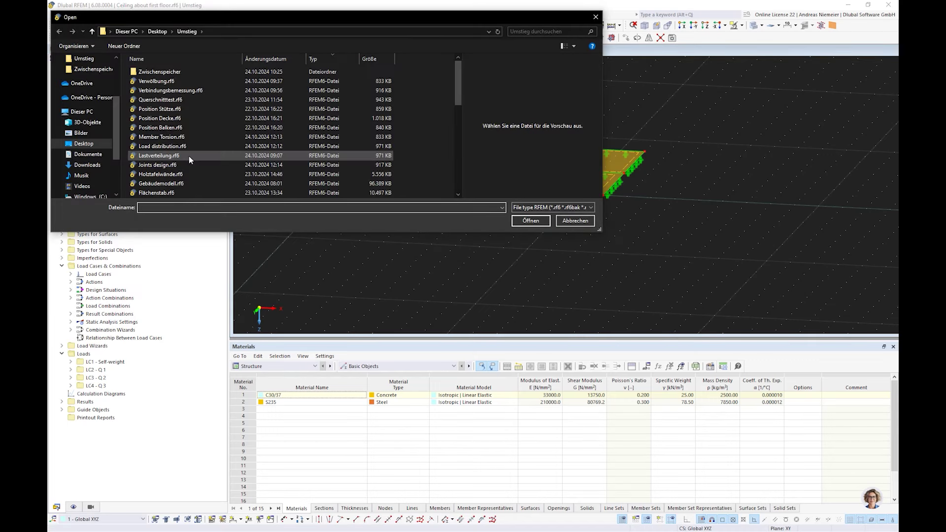
pyautogui.scroll(-3, 188, 156)
pyautogui.click(177, 156)
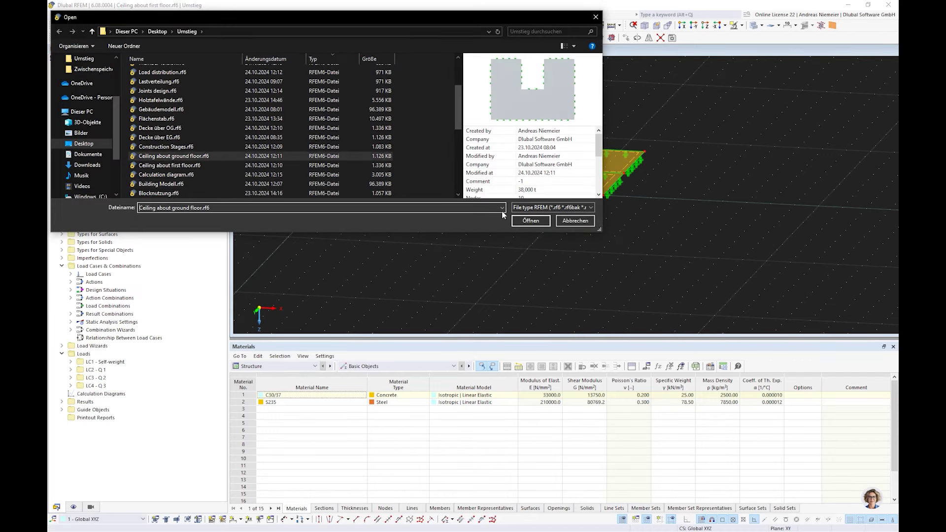
pyautogui.click(530, 222)
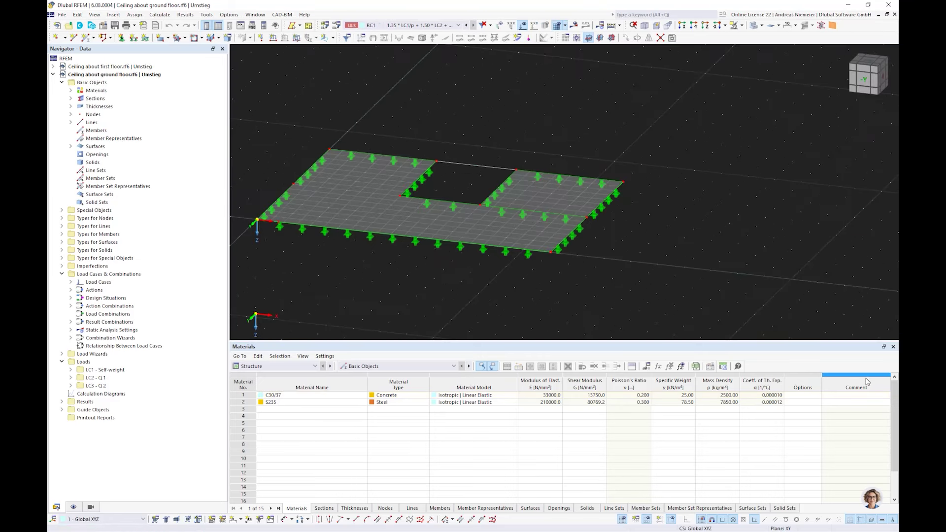
# Close the tables, tile the two ceiling models one above the other, and fit each slab clearly in its window
pyautogui.click(893, 348)
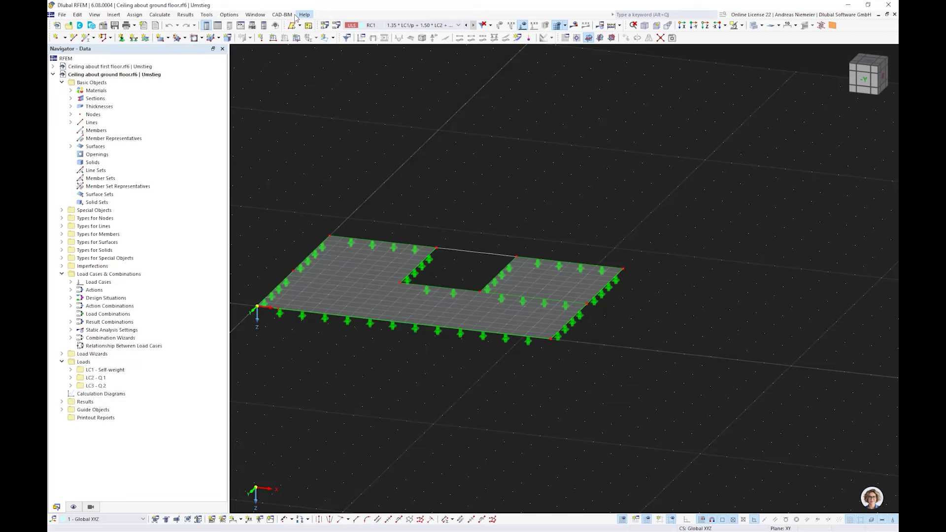
pyautogui.click(255, 14)
pyautogui.click(267, 90)
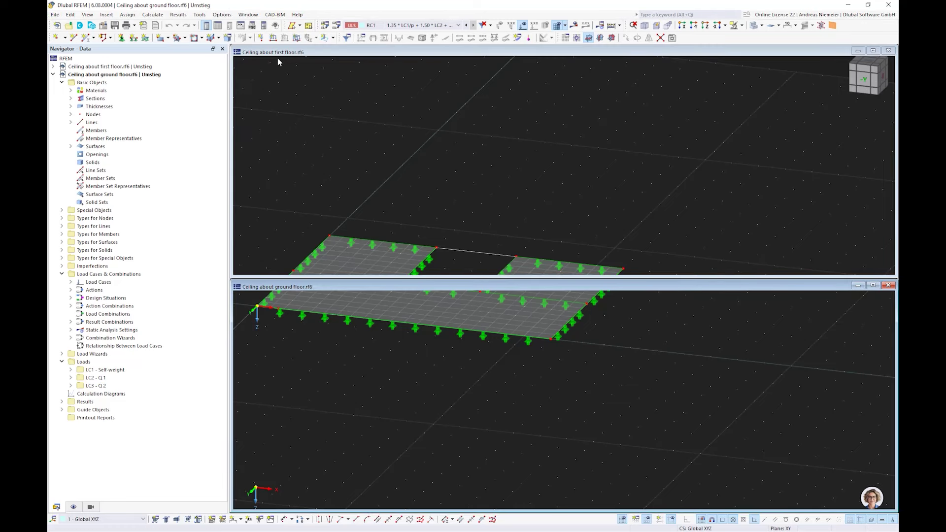
pyautogui.moveTo(361, 205); pyautogui.dragTo(399, 177, button='middle')
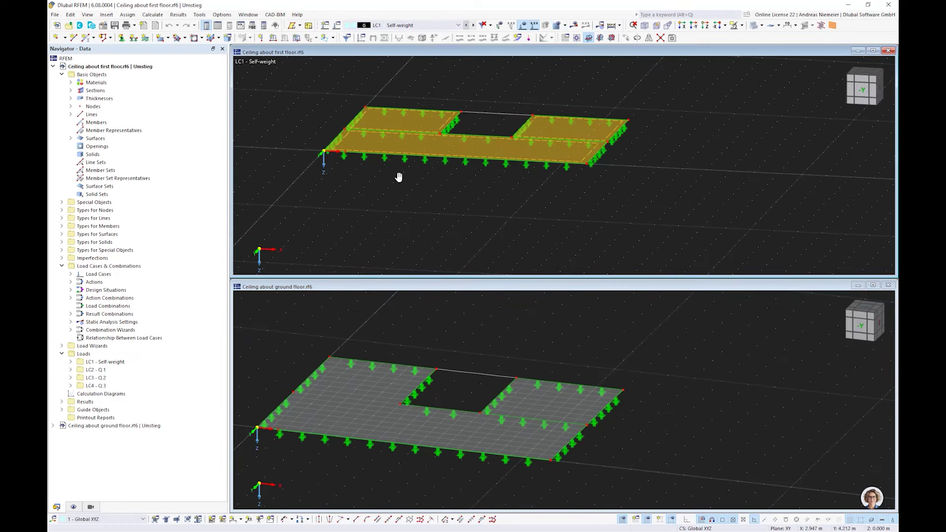
pyautogui.scroll(1, 286, 61)
pyautogui.scroll(2, 500, 148)
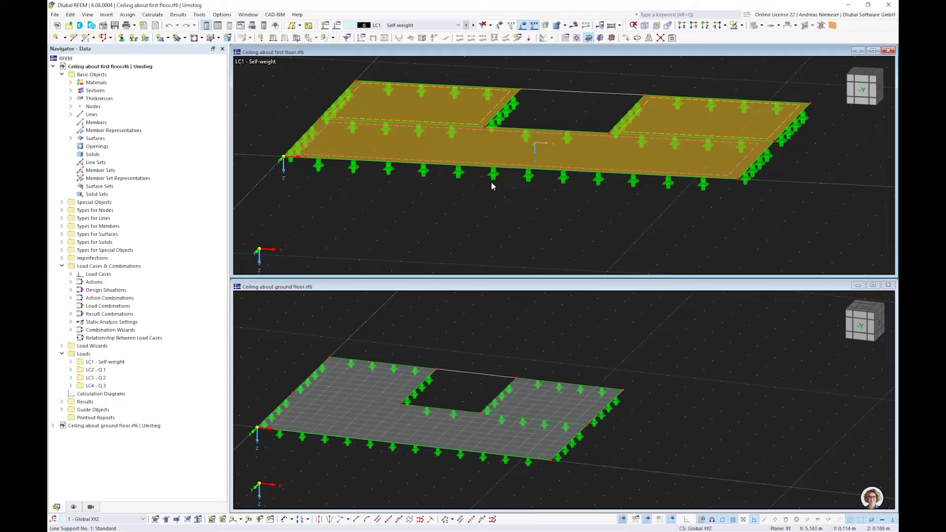
pyautogui.scroll(-1, 491, 185)
pyautogui.moveTo(449, 372); pyautogui.dragTo(487, 348, button='middle')
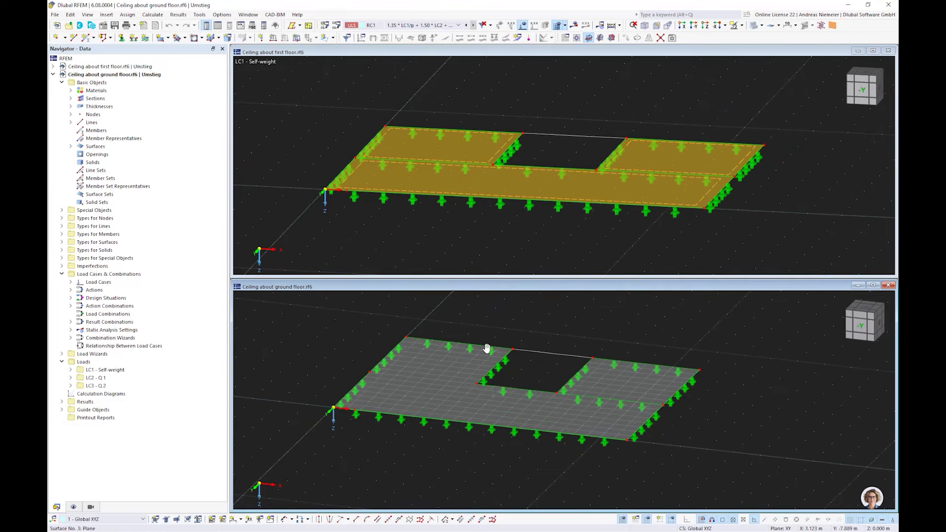
pyautogui.scroll(2, 490, 355)
pyautogui.click(492, 235)
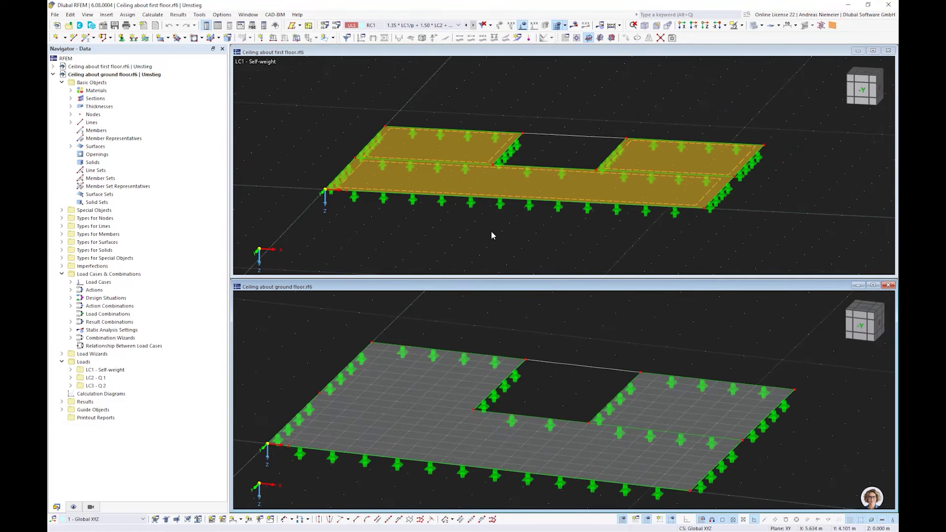
pyautogui.scroll(-1, 481, 229)
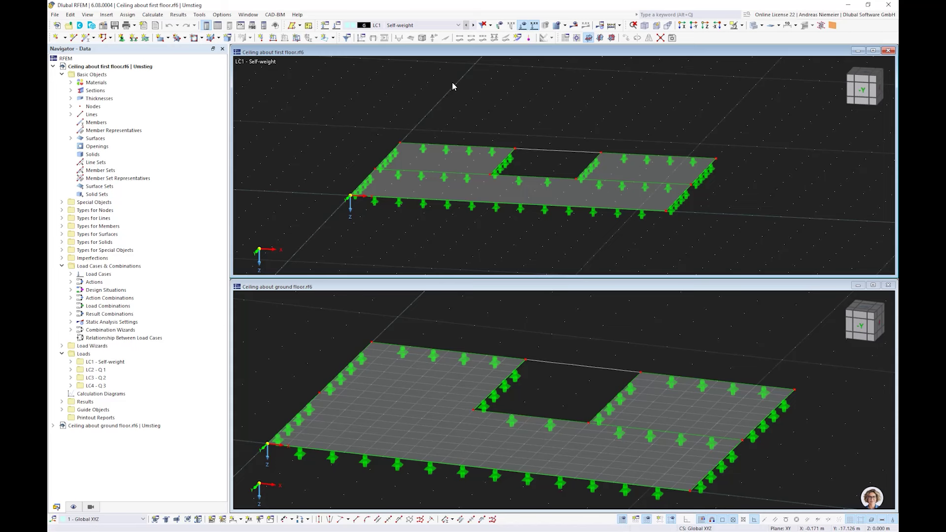
# Show the first-floor ceiling in plan, inspect the loads of LC2, LC3 and LC4 without results, and check the available combinations
pyautogui.hotkey('ctrl', 'shift', 'z')
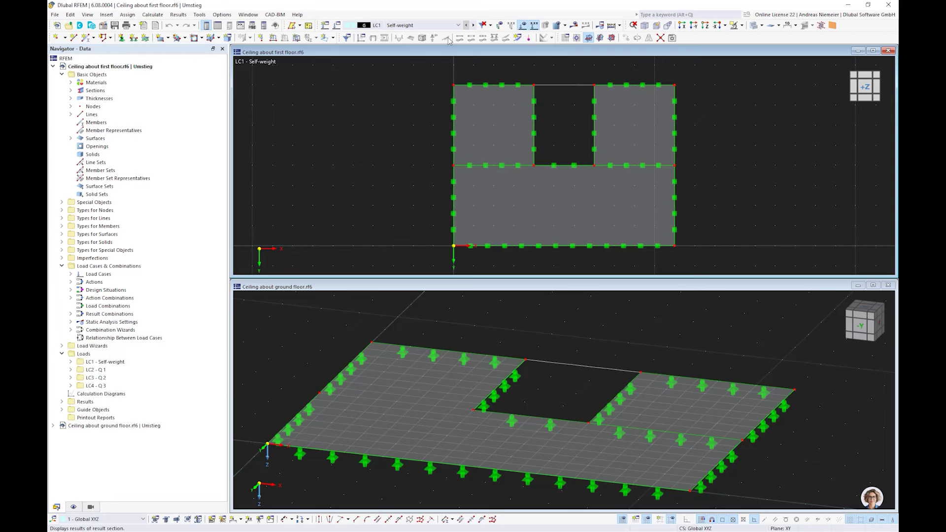
pyautogui.click(435, 25)
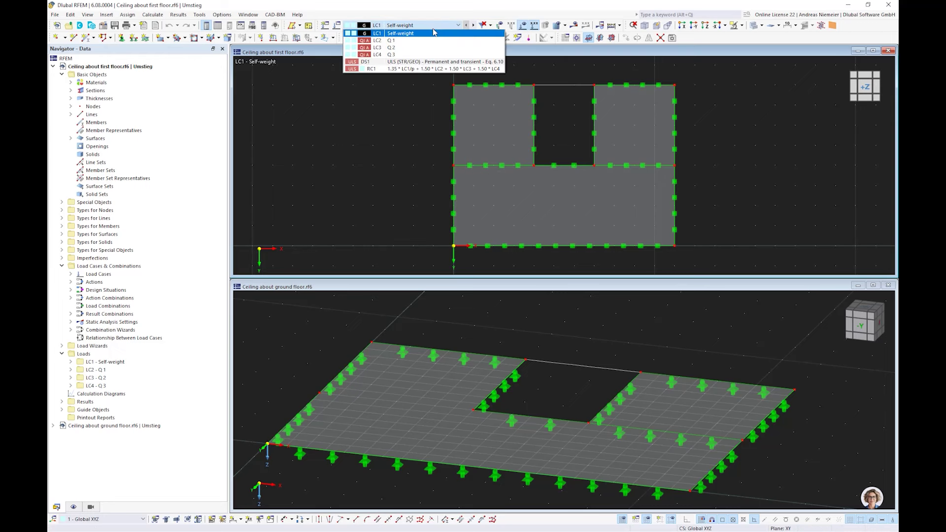
pyautogui.click(394, 41)
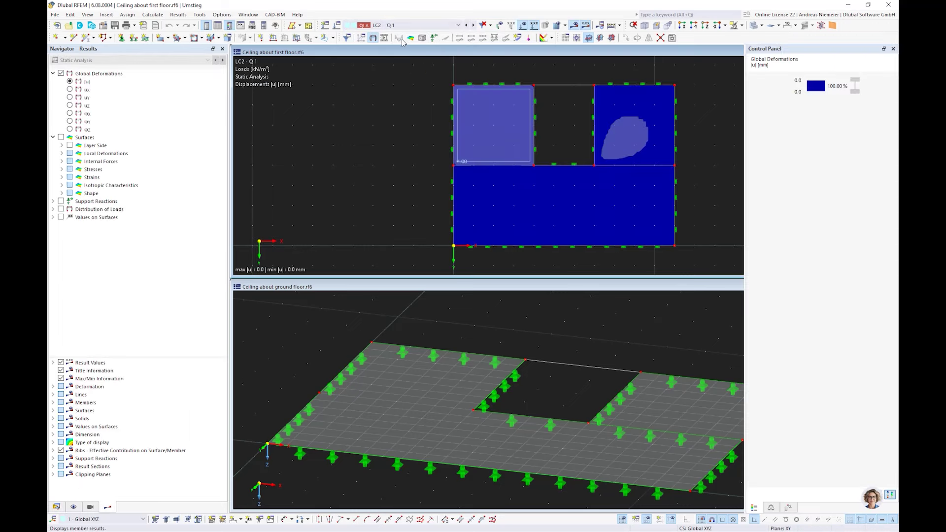
pyautogui.click(591, 26)
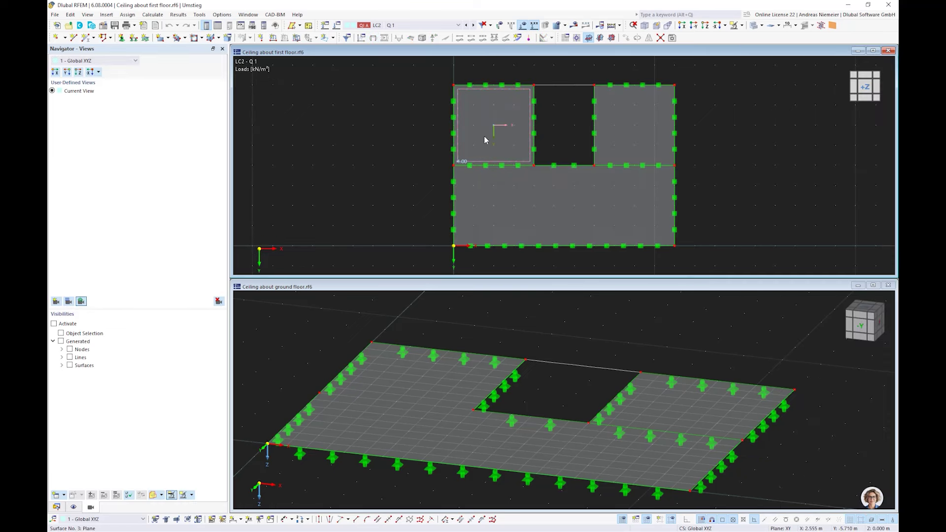
pyautogui.click(473, 26)
pyautogui.click(473, 26)
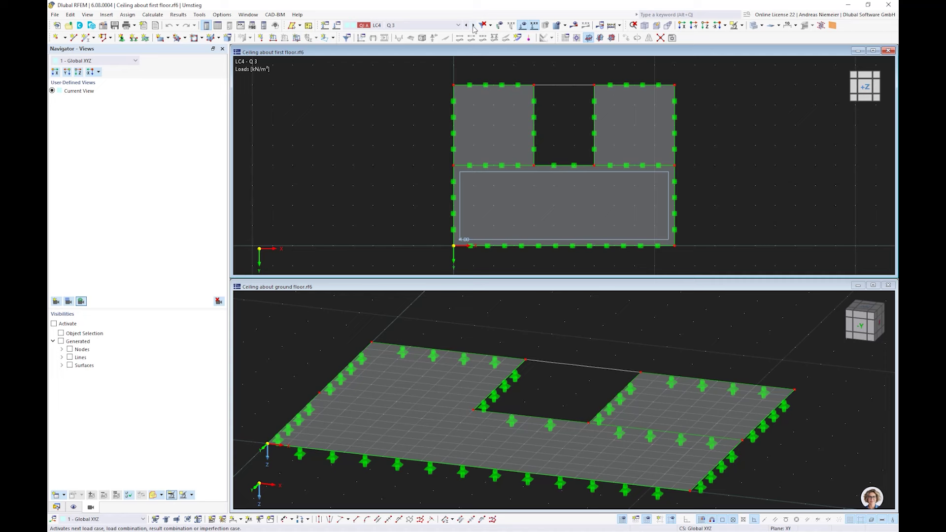
pyautogui.click(393, 25)
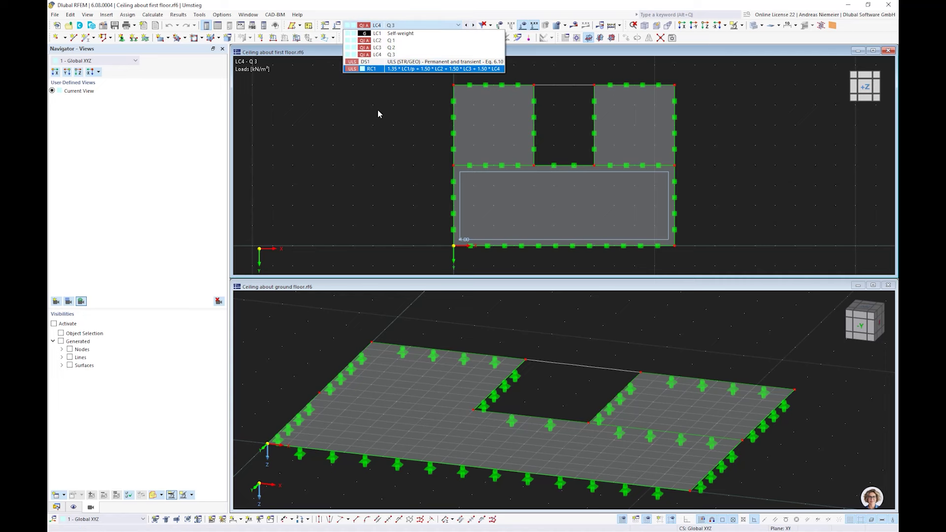
pyautogui.click(380, 93)
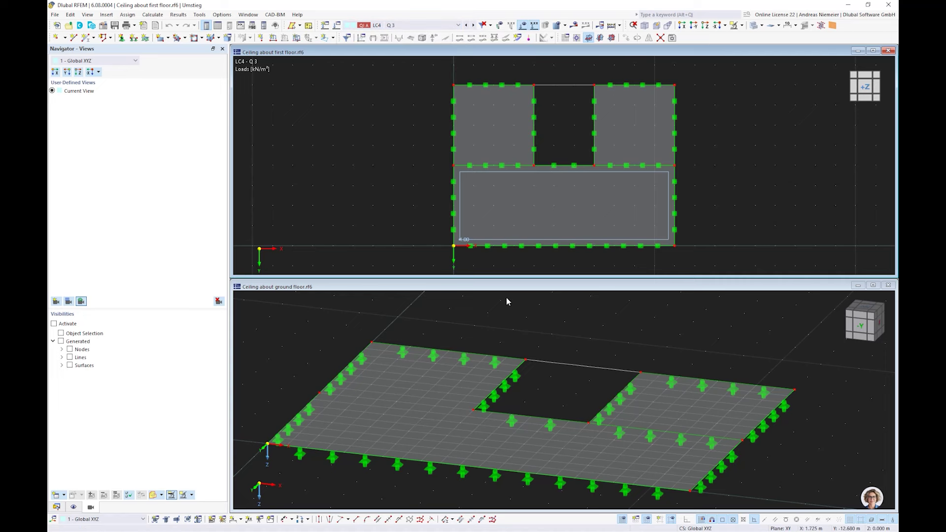
# Show the ground-floor ceiling in plan and inspect its load cases from LC1 Self-weight through LC2 Q 1 to LC3 Q 2
pyautogui.click(491, 308)
pyautogui.hotkey('ctrl', 'shift', 'z')
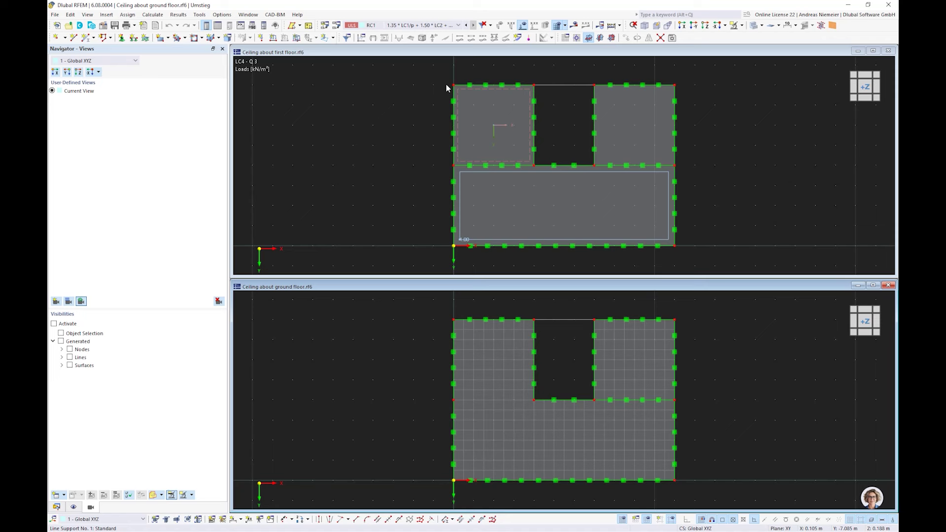
pyautogui.click(422, 25)
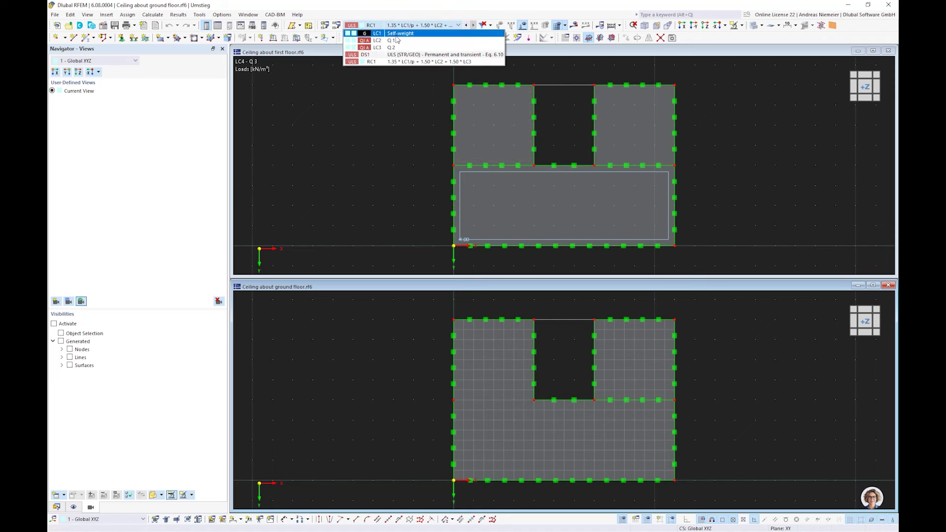
pyautogui.click(397, 35)
pyautogui.click(473, 25)
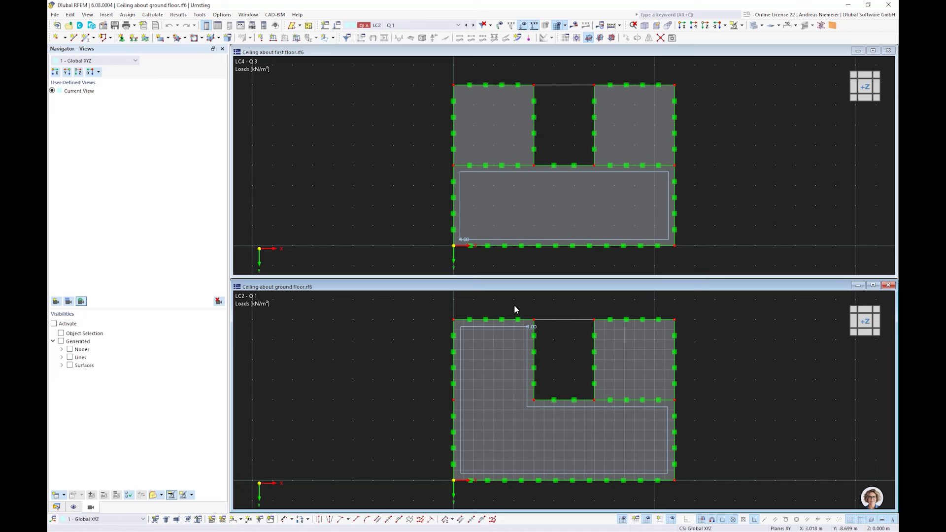
pyautogui.click(474, 25)
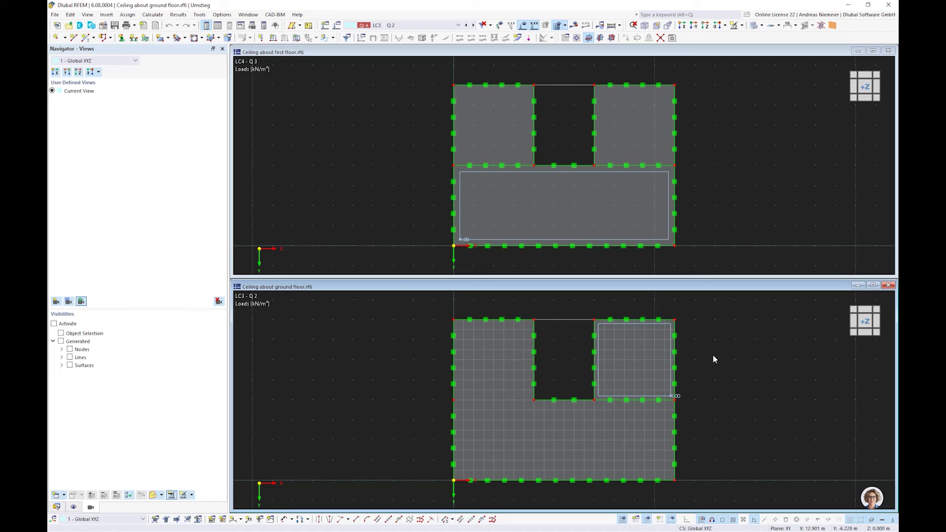
# View the first-floor ceiling isometrically with LC4 - Q 3 deformation results, and temporarily display the support reactions
pyautogui.click(551, 64)
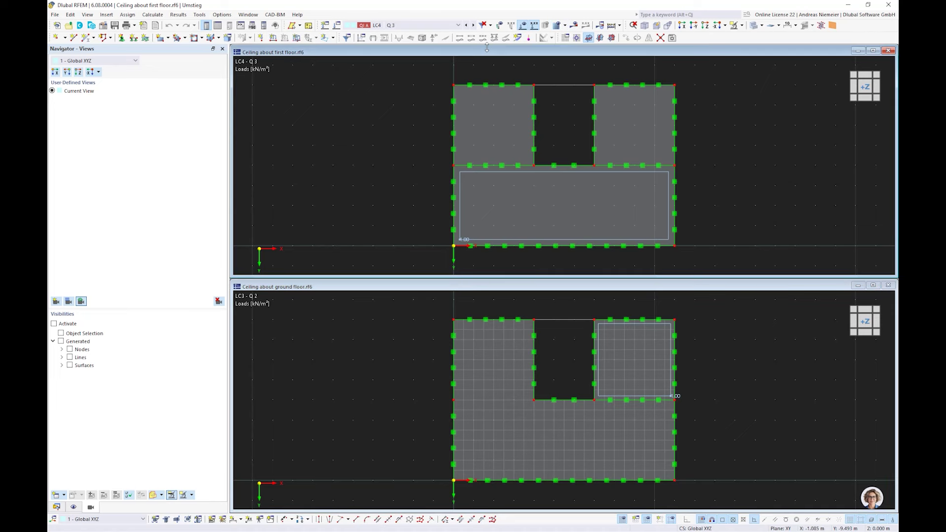
pyautogui.click(656, 26)
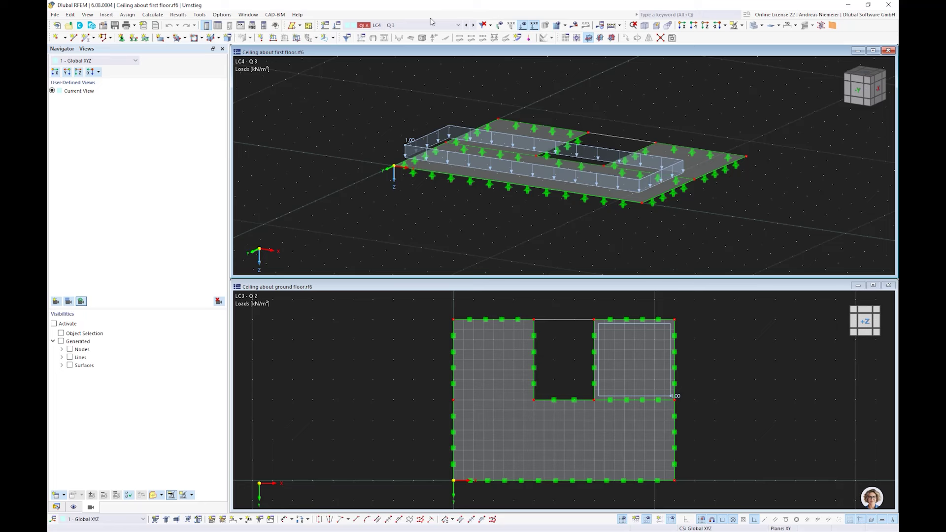
pyautogui.click(428, 25)
pyautogui.click(411, 55)
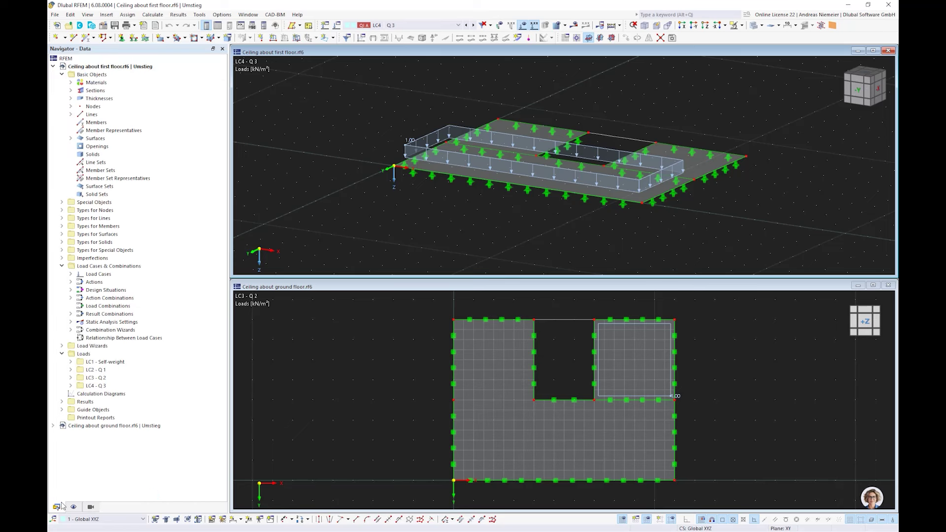
pyautogui.click(574, 26)
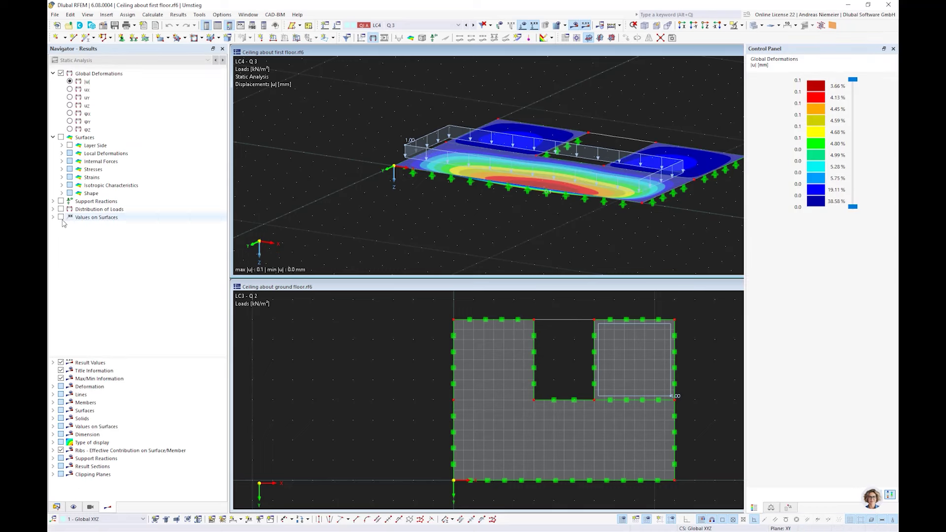
pyautogui.click(61, 201)
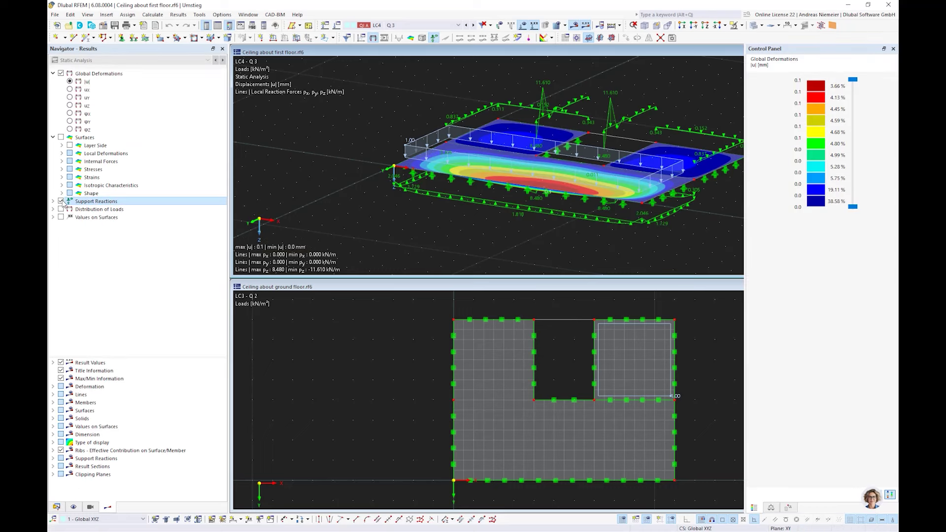
pyautogui.click(61, 202)
# In the ground-floor ceiling model, view the slab isometrically and copy load case LC3 Q 2 three times
pyautogui.click(359, 329)
pyautogui.keyDown('ctrl'); pyautogui.moveTo(393, 375); pyautogui.dragTo(586, 358, button='middle'); pyautogui.keyUp('ctrl')
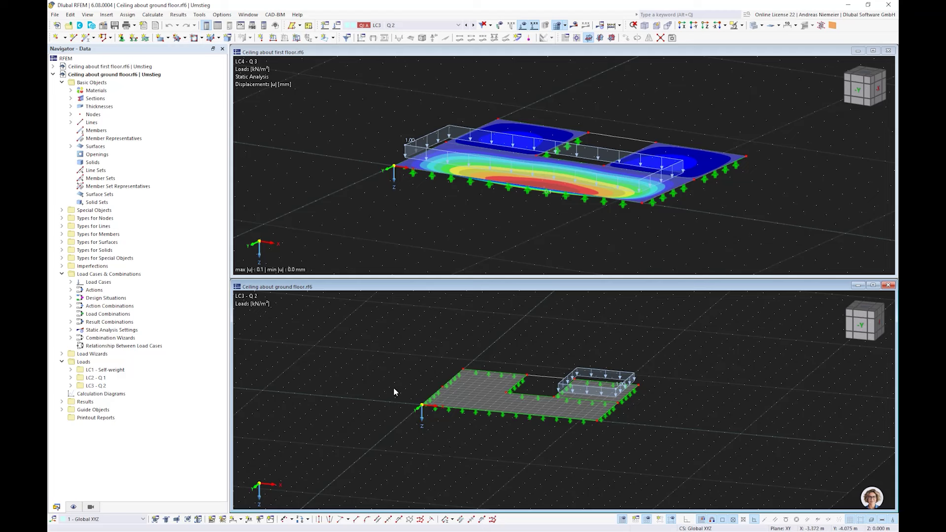
pyautogui.click(337, 25)
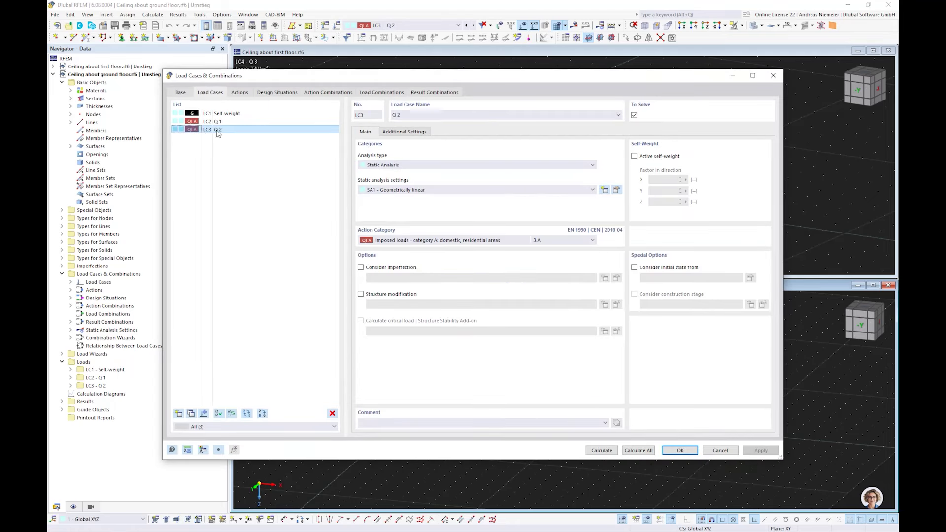
pyautogui.doubleClick(192, 414)
pyautogui.click(192, 414)
# Rename the copied load cases LC4, LC5 and LC6 as Q 3, Q 4 and Q 5, and confirm the load case settings
pyautogui.click(230, 138)
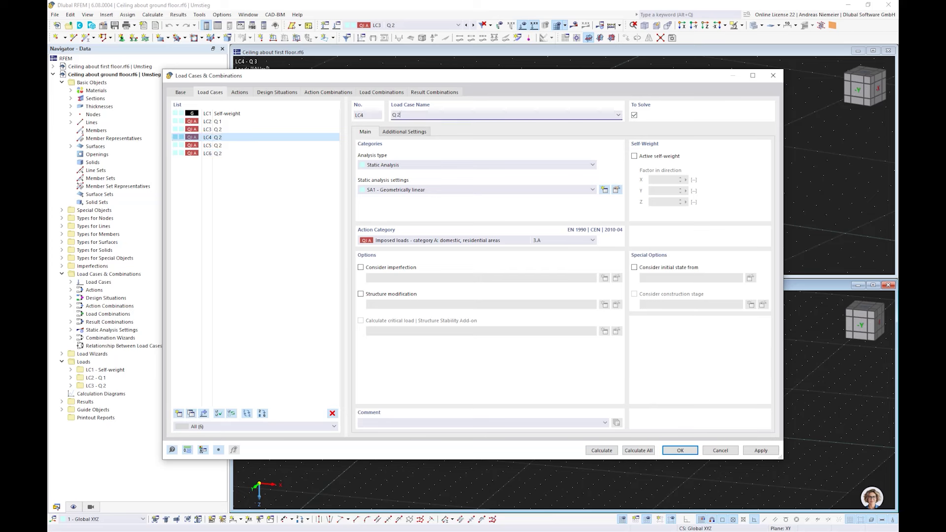
pyautogui.press('BackSpace')
pyautogui.write('3')
pyautogui.click(304, 146)
pyautogui.click(425, 117)
pyautogui.press('BackSpace')
pyautogui.write('4')
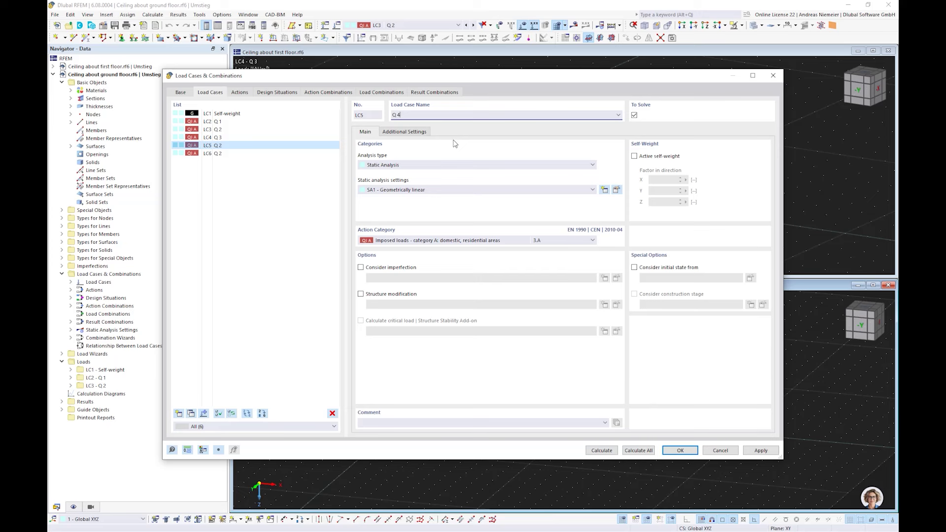
pyautogui.click(230, 154)
pyautogui.click(399, 115)
pyautogui.press('BackSpace')
pyautogui.write('5')
pyautogui.click(240, 216)
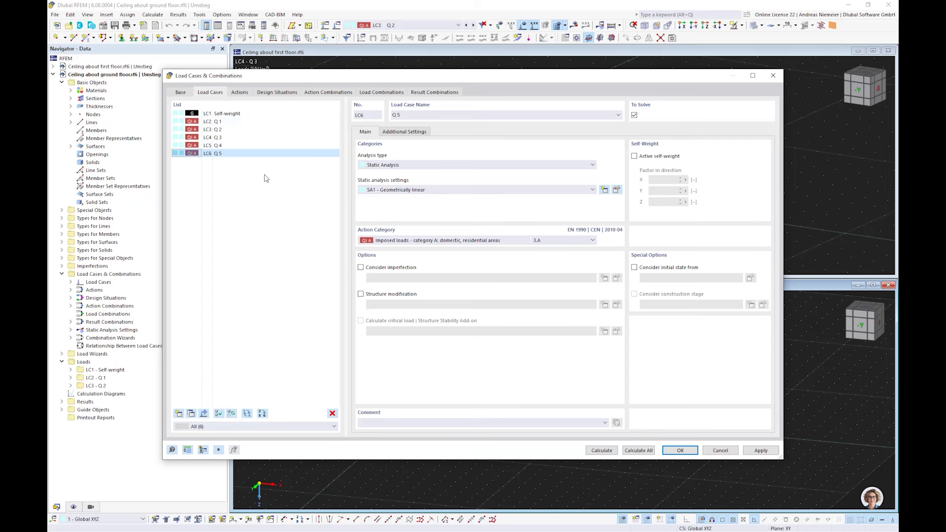
pyautogui.click(679, 450)
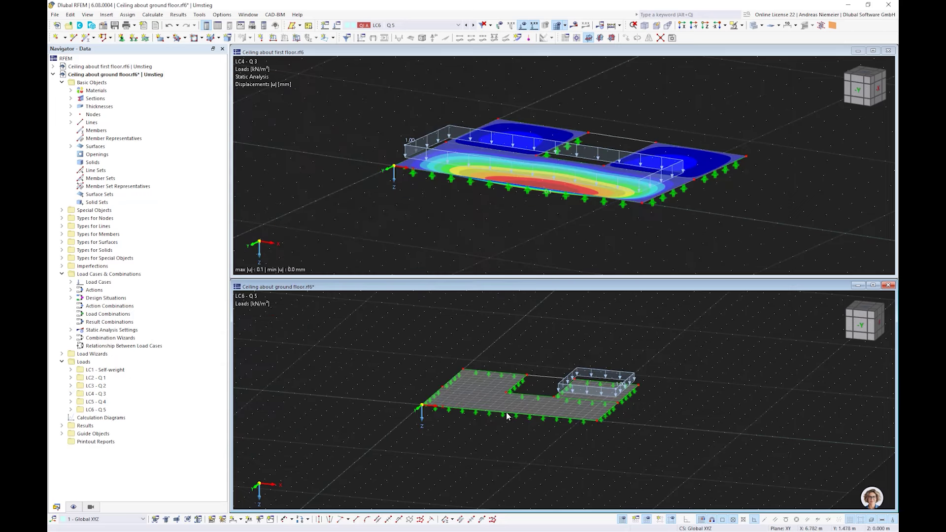
# Examine which loads the ground-floor ceiling carries in LC4 Q 3, LC3 Q 2 and LC2 Q 1
pyautogui.click(473, 26)
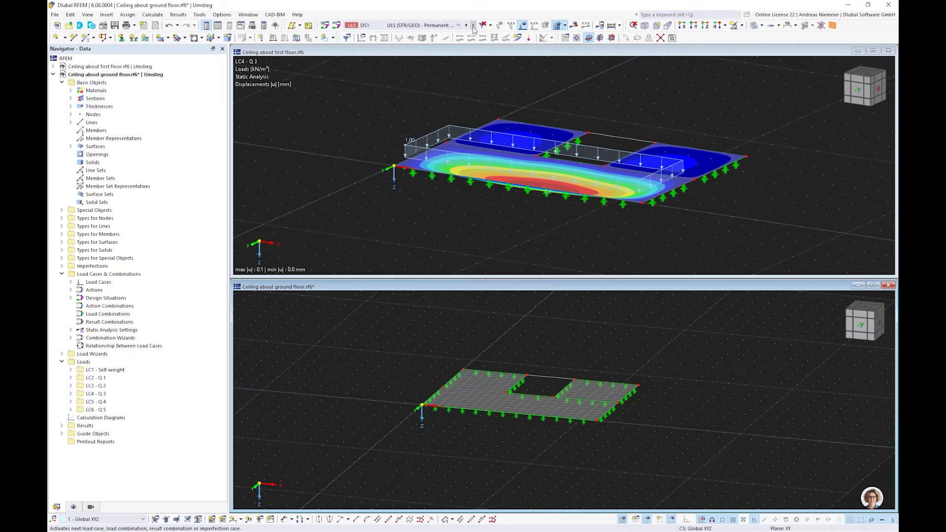
pyautogui.click(443, 25)
pyautogui.click(411, 55)
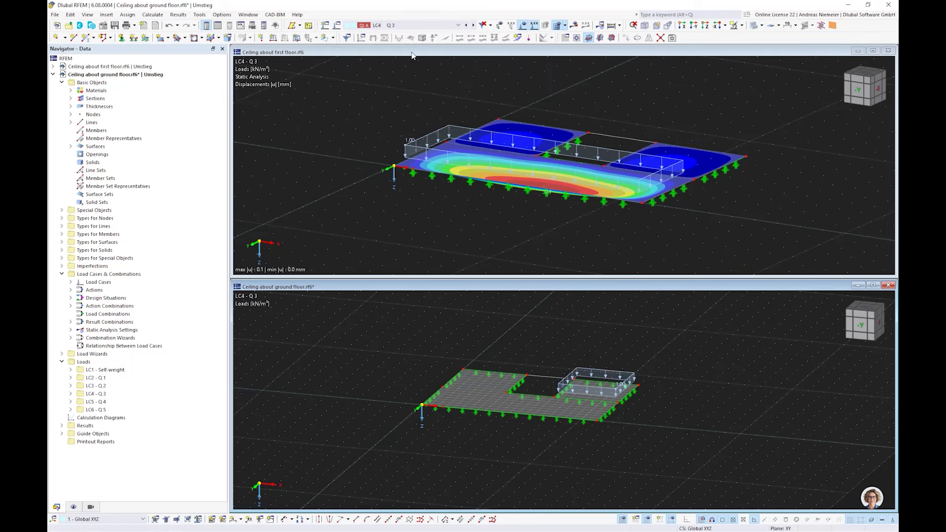
pyautogui.click(416, 27)
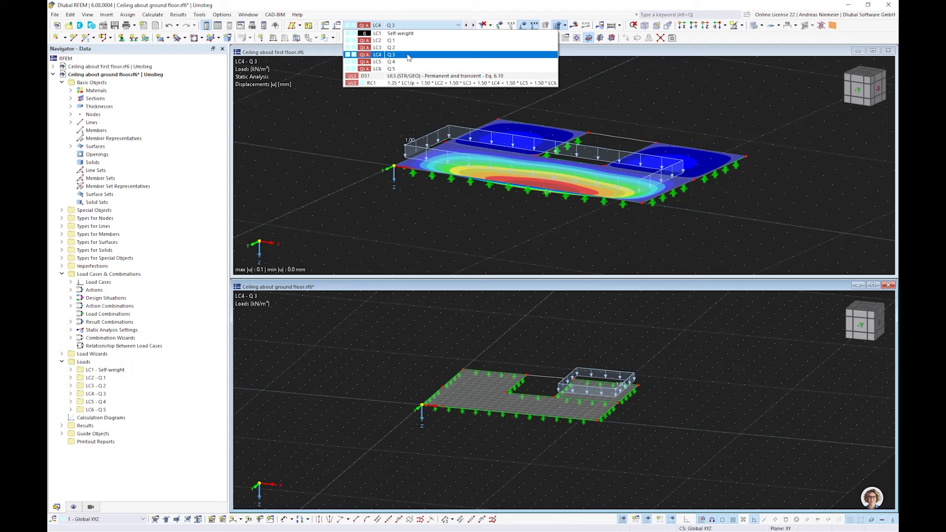
pyautogui.click(408, 55)
pyautogui.click(467, 25)
pyautogui.click(409, 25)
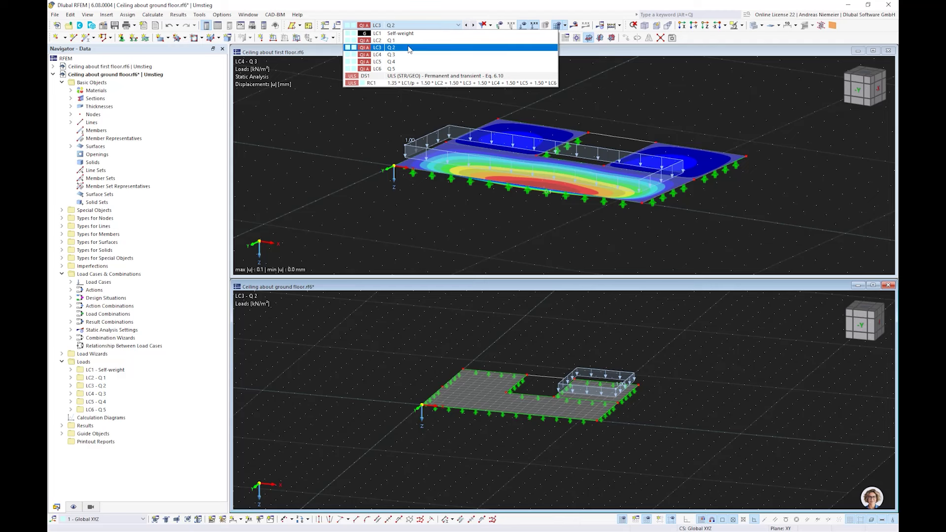
pyautogui.click(419, 40)
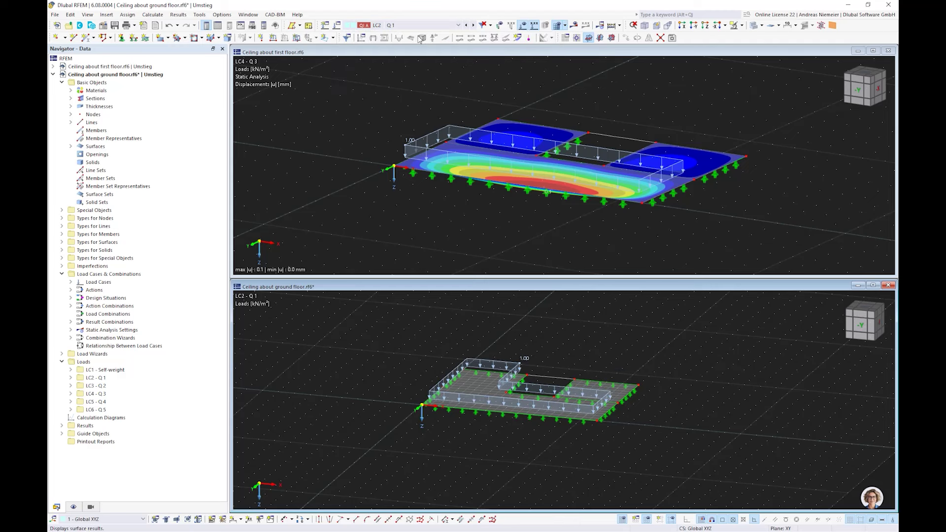
# Delete the copied surface load from each of the load cases LC4 Q 3, LC5 Q 4 and LC6 Q 5
pyautogui.click(473, 26)
pyautogui.click(473, 26)
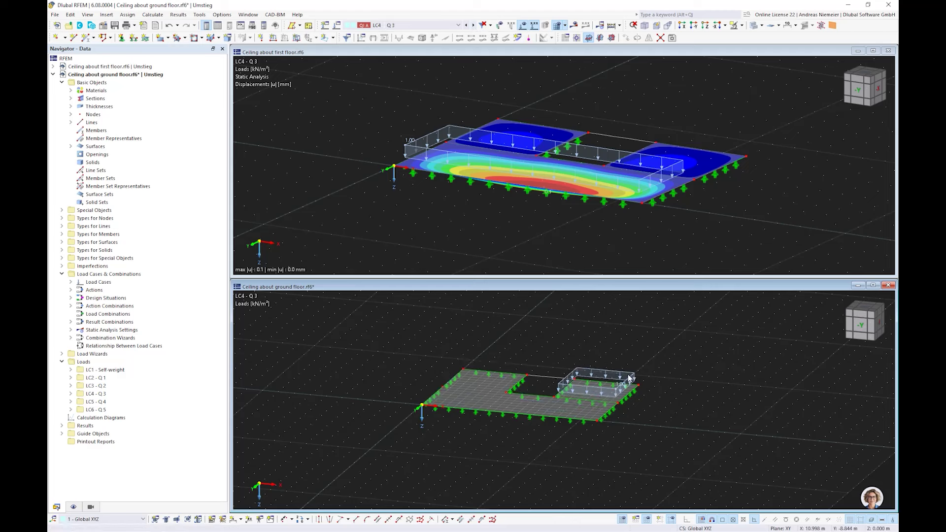
pyautogui.press('Delete')
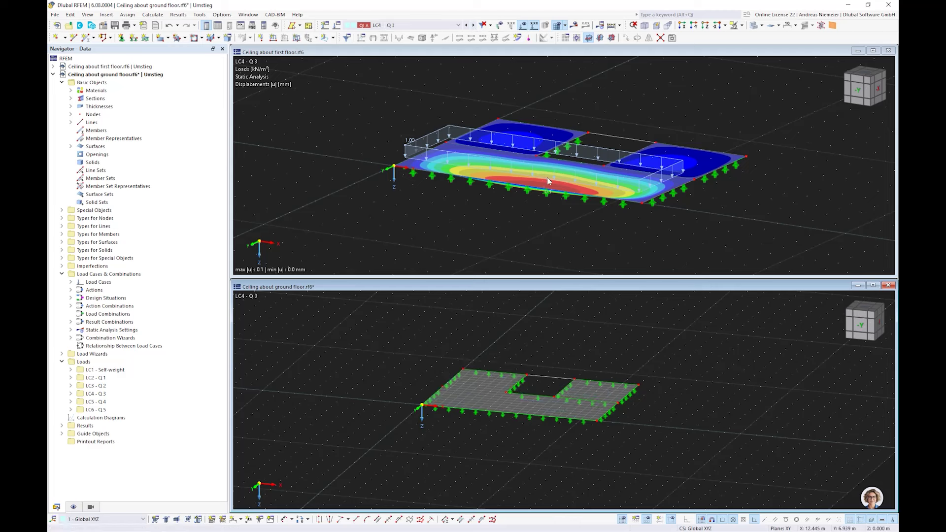
pyautogui.click(473, 25)
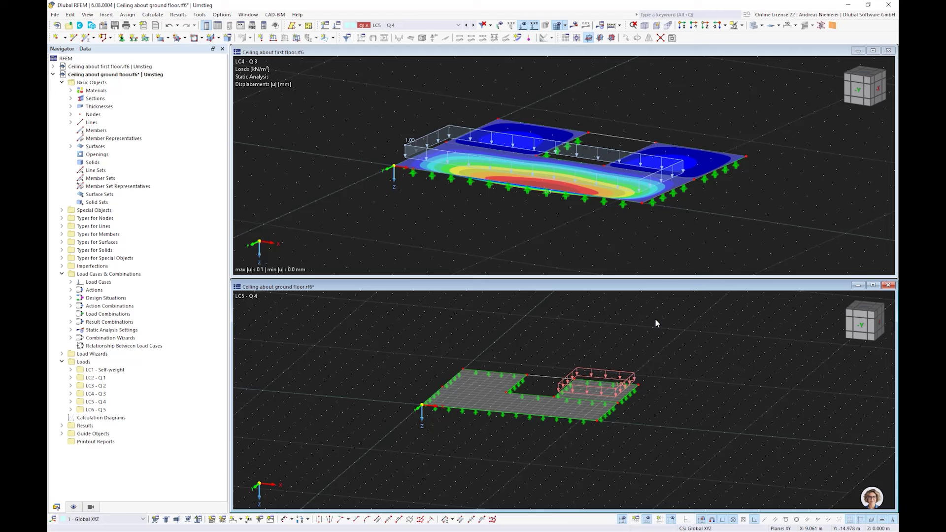
pyautogui.press('Delete')
pyautogui.click(473, 25)
pyautogui.click(610, 374)
pyautogui.press('Delete')
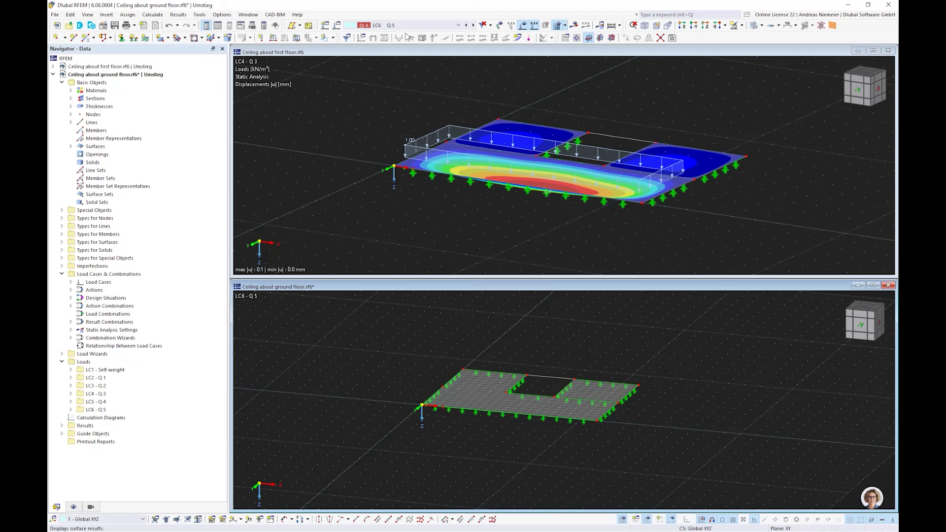
# Create an Import Support Reactions load wizard for the ground-floor ceiling with Ceiling about first floor as the connected model
pyautogui.click(404, 25)
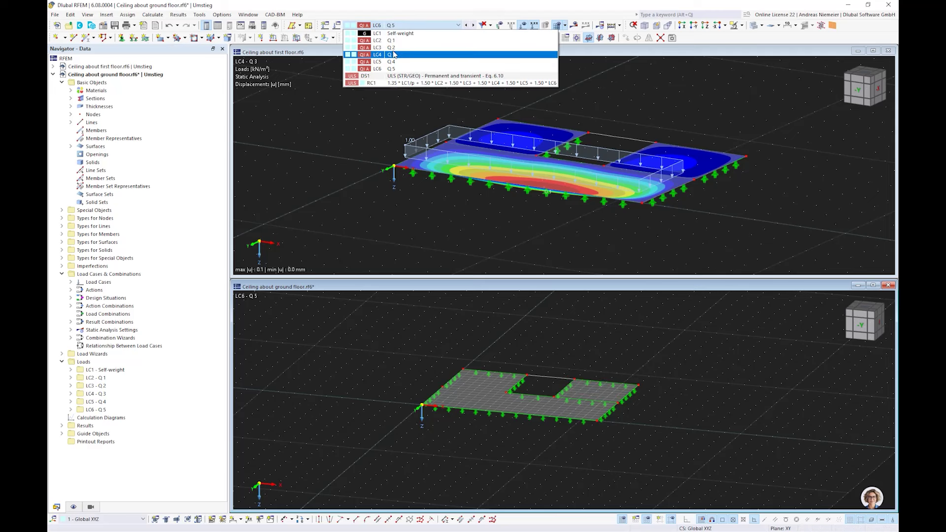
pyautogui.click(344, 357)
pyautogui.click(61, 363)
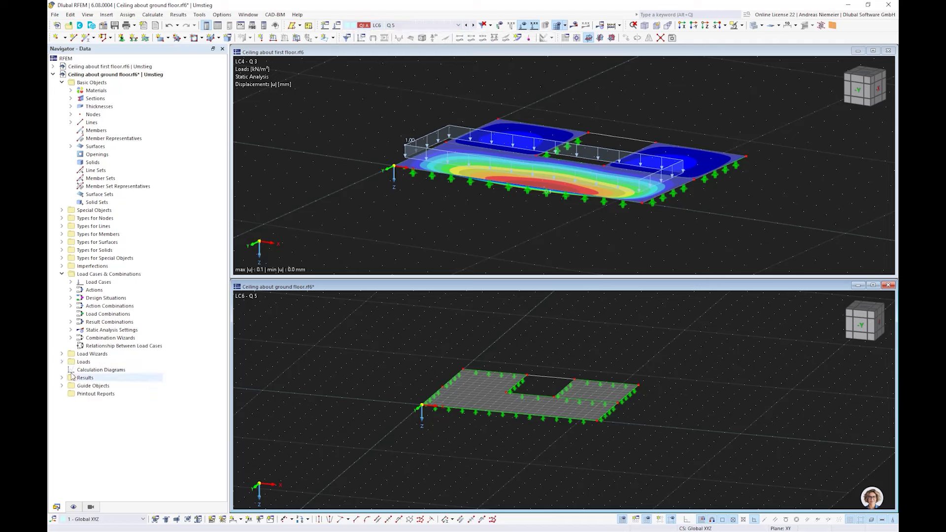
pyautogui.click(61, 354)
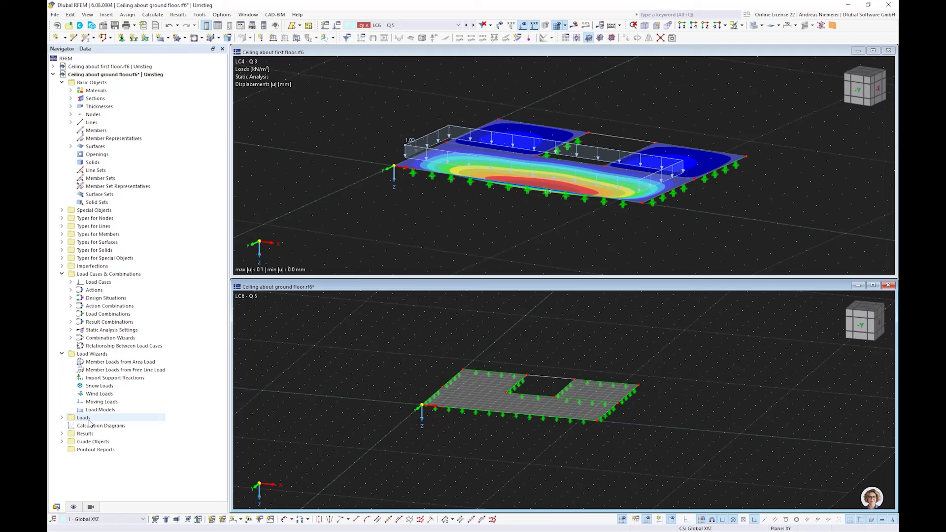
pyautogui.doubleClick(106, 378)
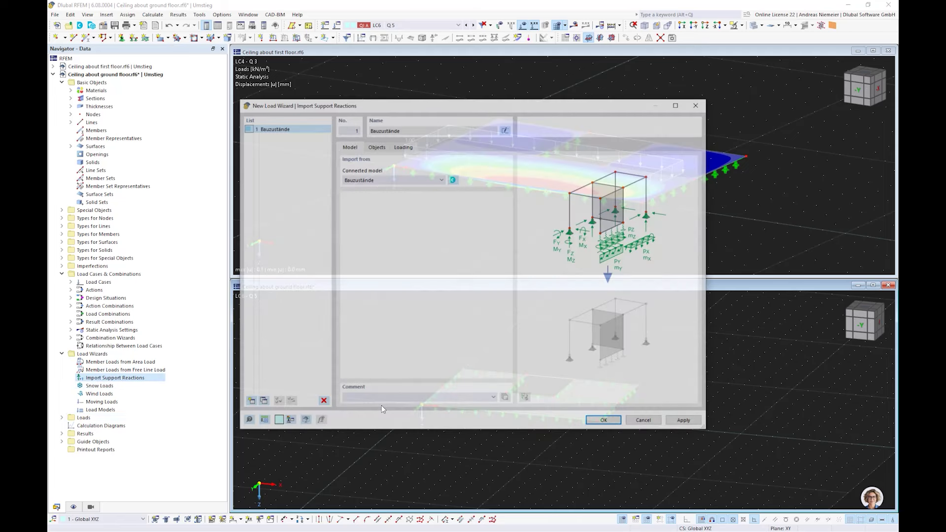
pyautogui.click(384, 180)
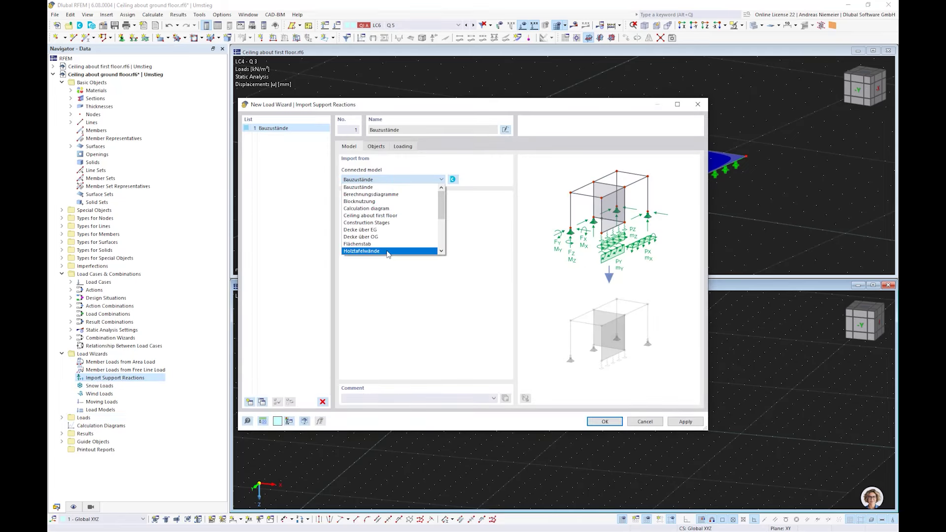
pyautogui.click(374, 216)
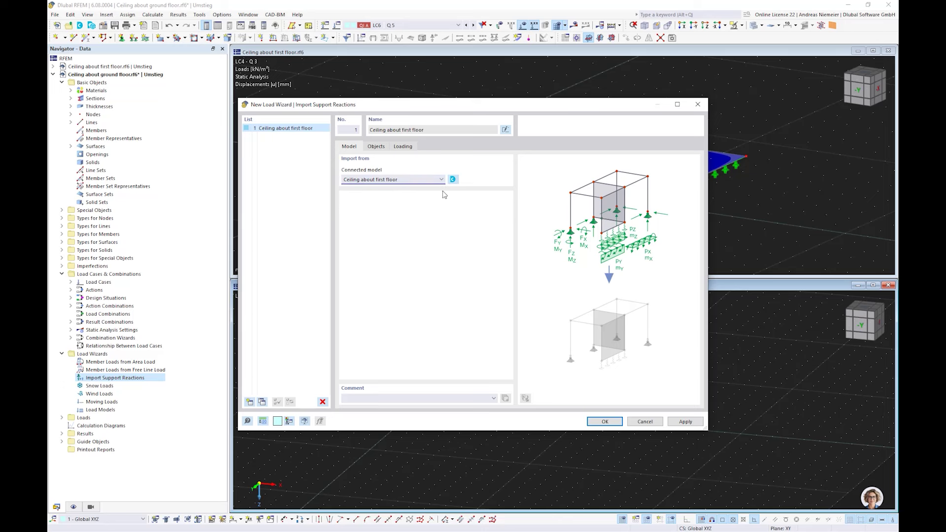
# Set the wizard's object connection type to Free loads and move the dialog so the ground-floor slab is partly uncovered
pyautogui.click(376, 147)
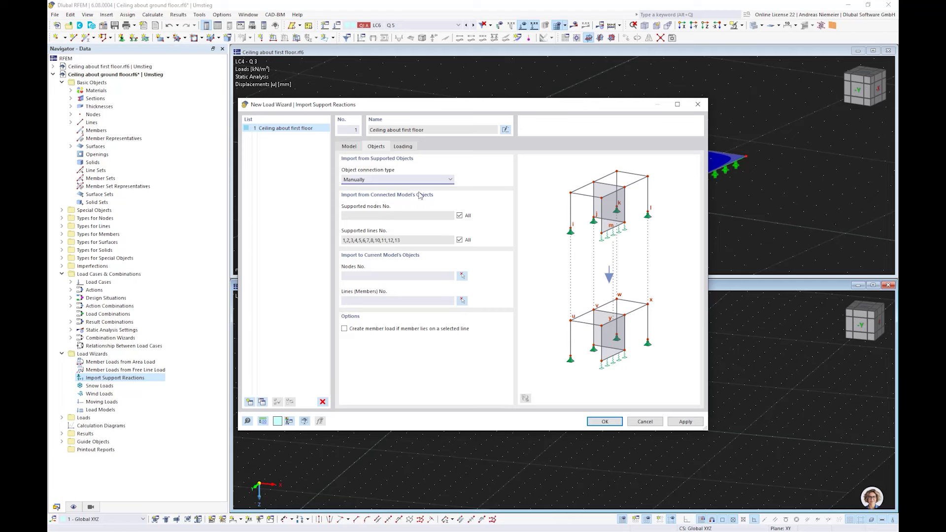
pyautogui.click(409, 179)
pyautogui.click(400, 195)
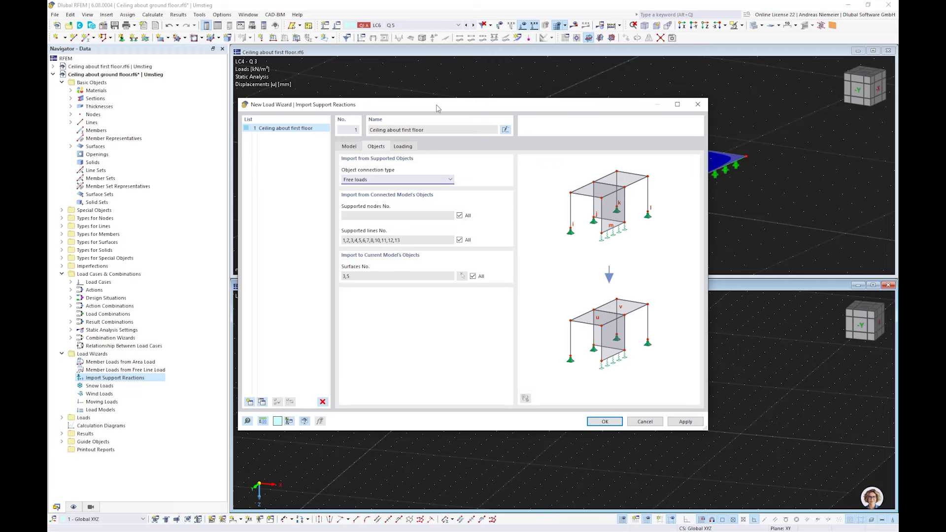
pyautogui.moveTo(436, 108); pyautogui.dragTo(320, 298)
pyautogui.moveTo(425, 298); pyautogui.dragTo(414, 62)
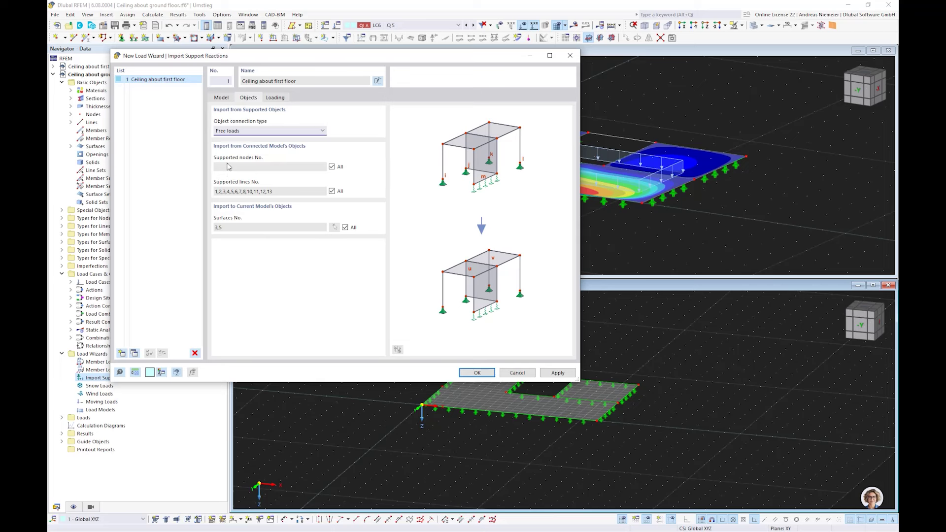
# Set the loading connection type to Automatically and review the source and target load case pairs
pyautogui.click(279, 98)
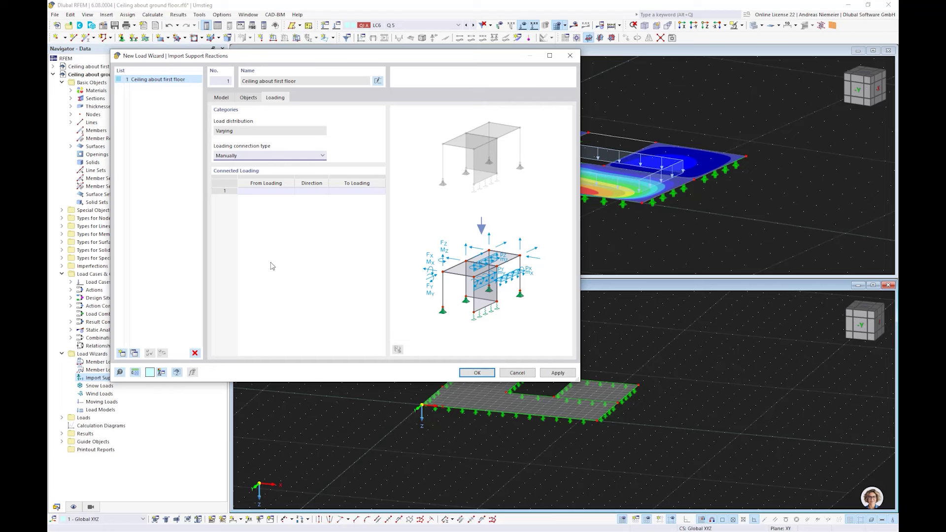
pyautogui.click(248, 156)
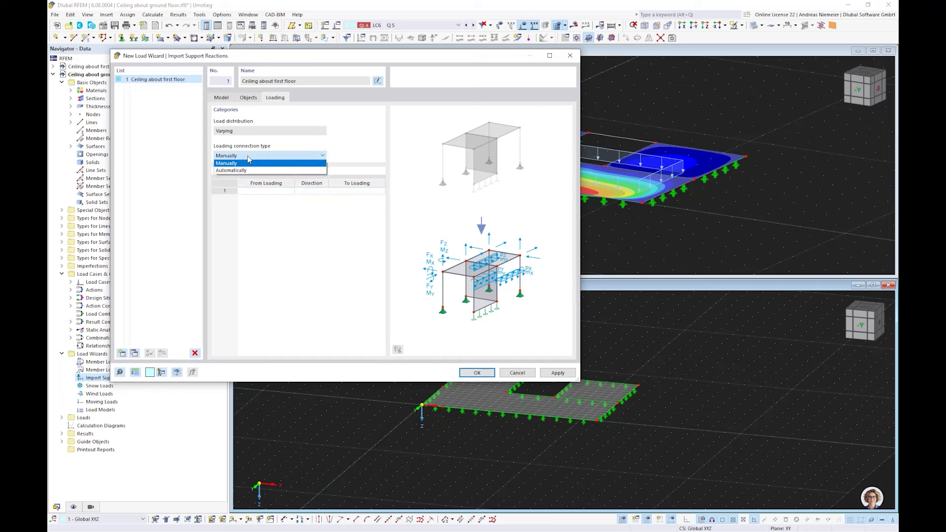
pyautogui.click(245, 171)
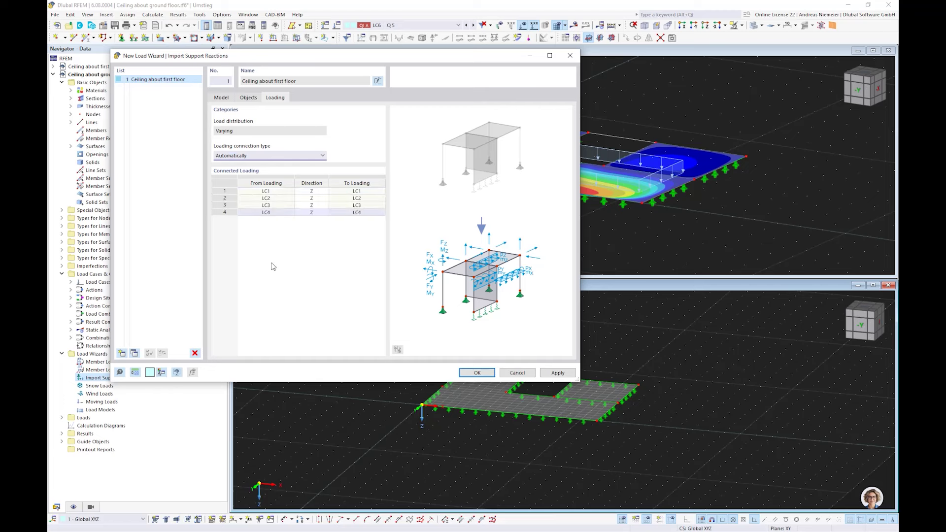
pyautogui.click(268, 191)
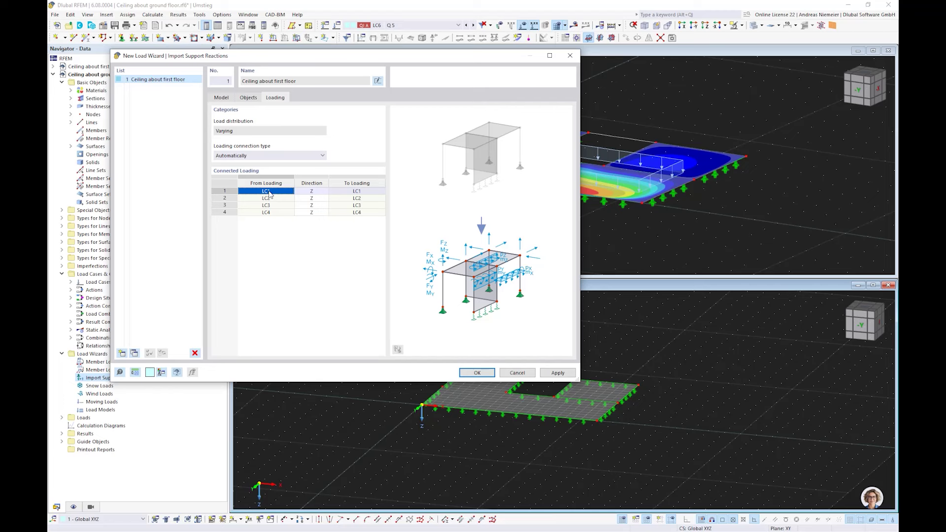
pyautogui.click(365, 187)
pyautogui.click(365, 193)
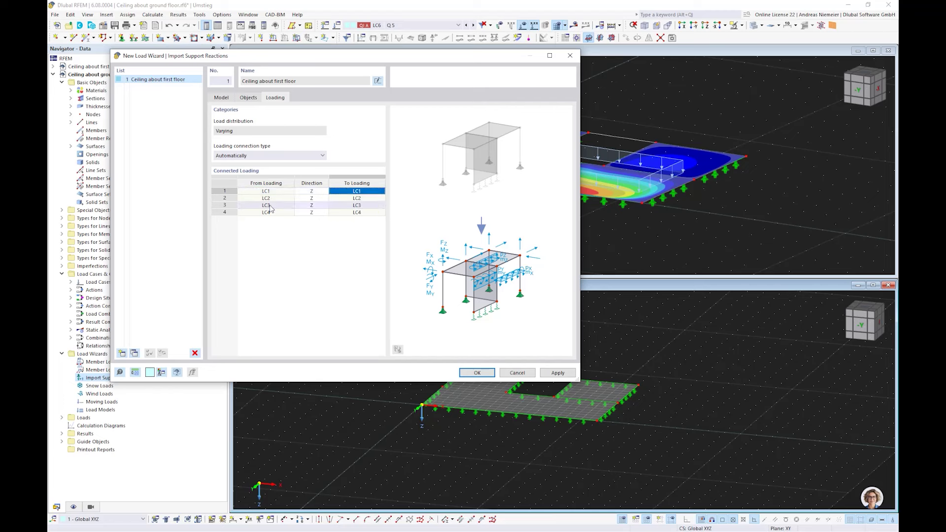
pyautogui.click(269, 209)
pyautogui.click(335, 199)
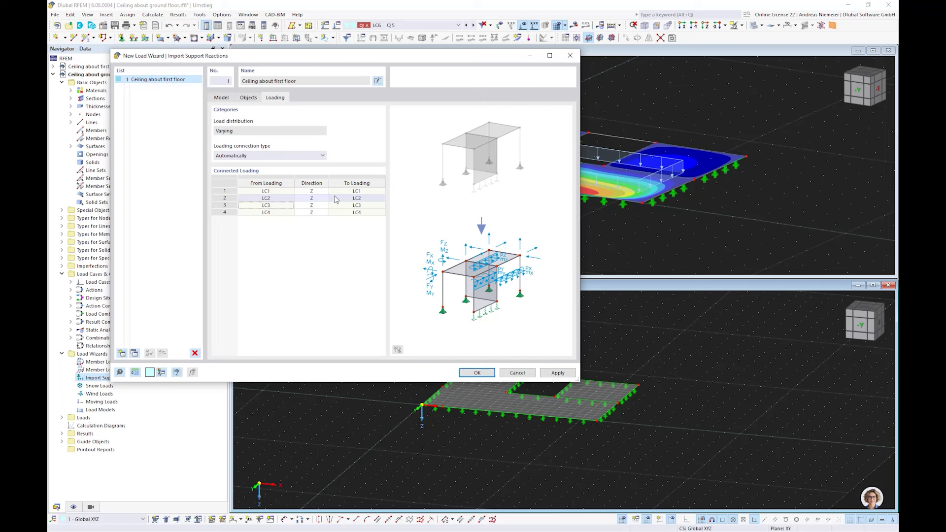
pyautogui.click(336, 198)
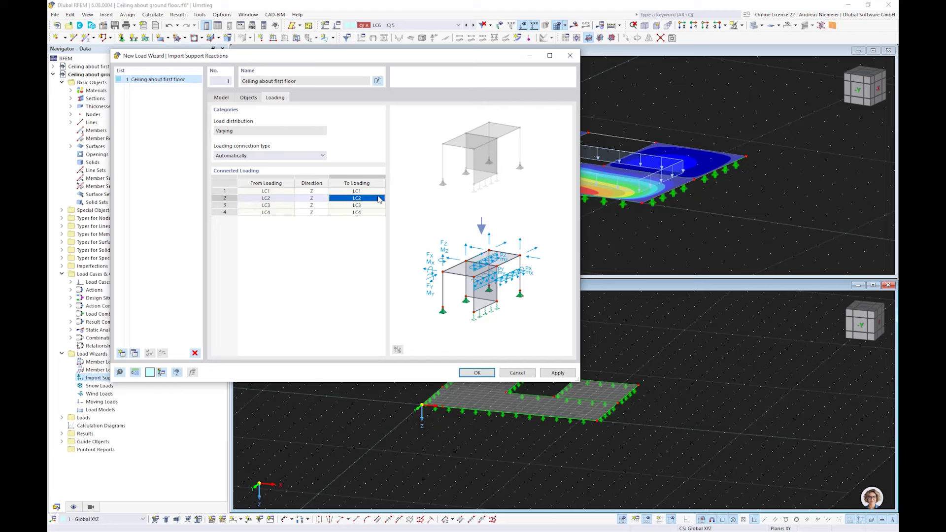
# Set the loading connection type to Manually, map LC2 to LC4, LC3 to LC5 and LC4 to LC6, and create the wizard
pyautogui.scroll(-1, 273, 157)
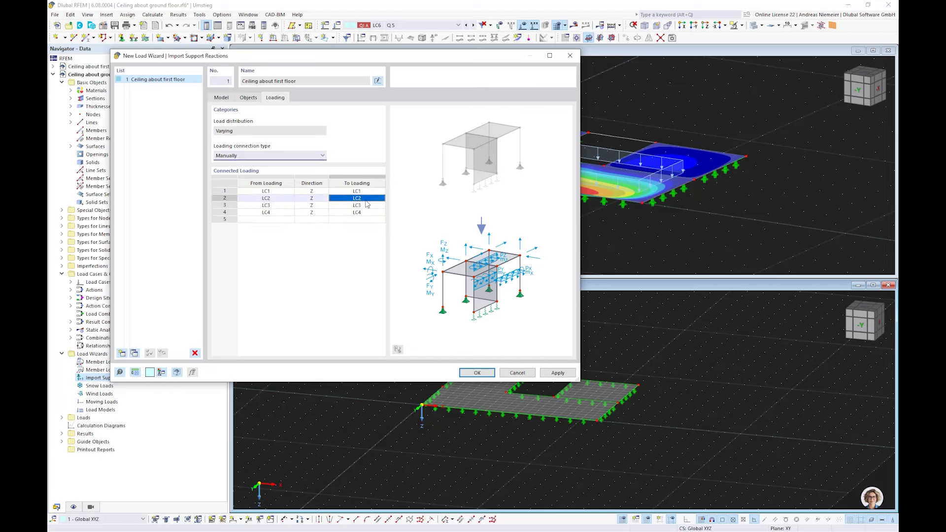
pyautogui.click(364, 199)
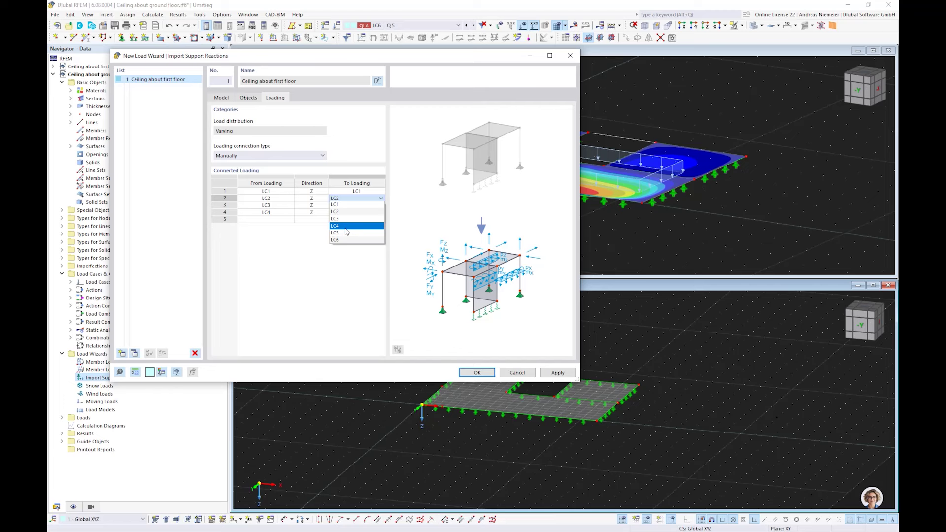
pyautogui.click(346, 226)
pyautogui.click(368, 205)
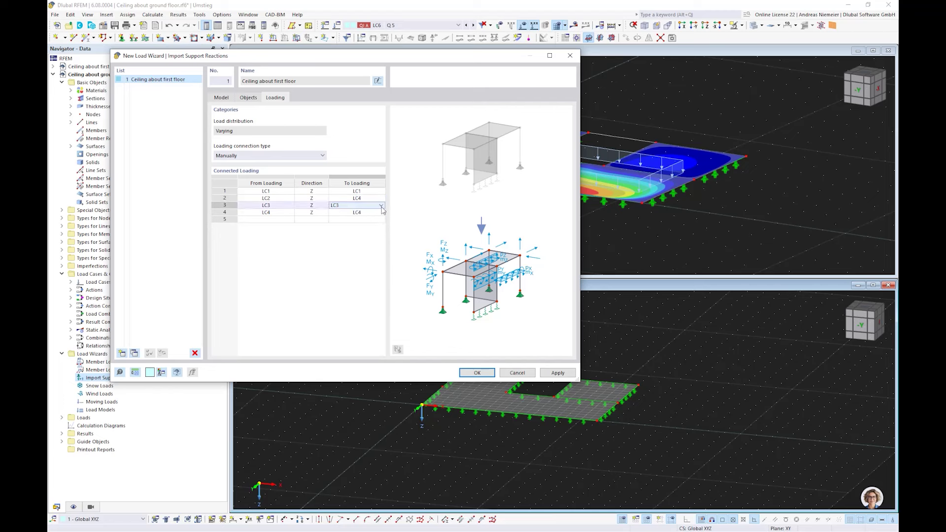
pyautogui.click(382, 207)
pyautogui.click(351, 240)
pyautogui.click(377, 218)
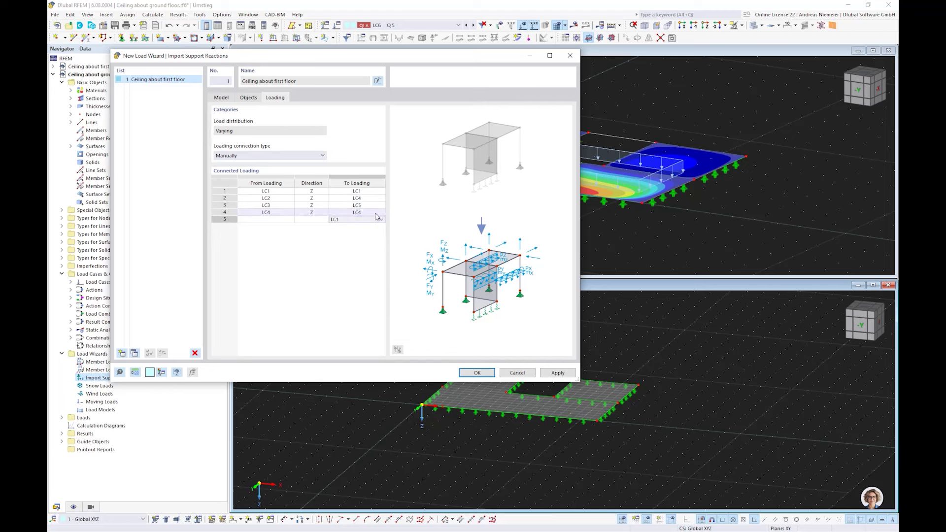
pyautogui.click(376, 213)
pyautogui.click(355, 254)
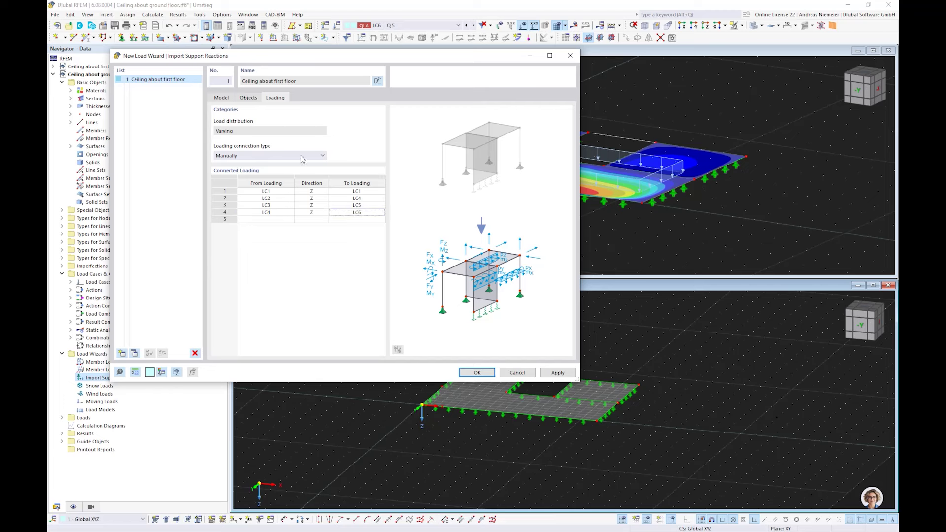
pyautogui.click(477, 373)
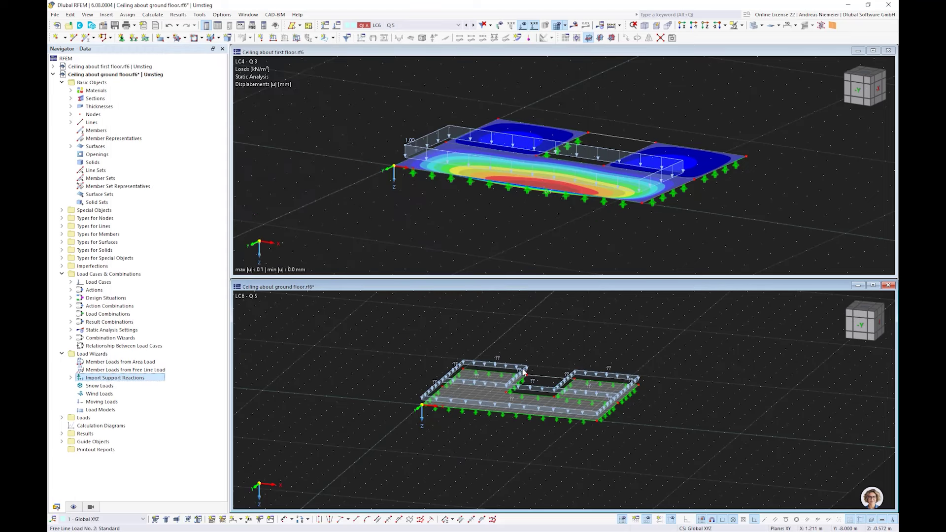
# Calculate the ground-floor ceiling with the imported line loads and display its LC6 Q 5 results
pyautogui.scroll(3, 523, 373)
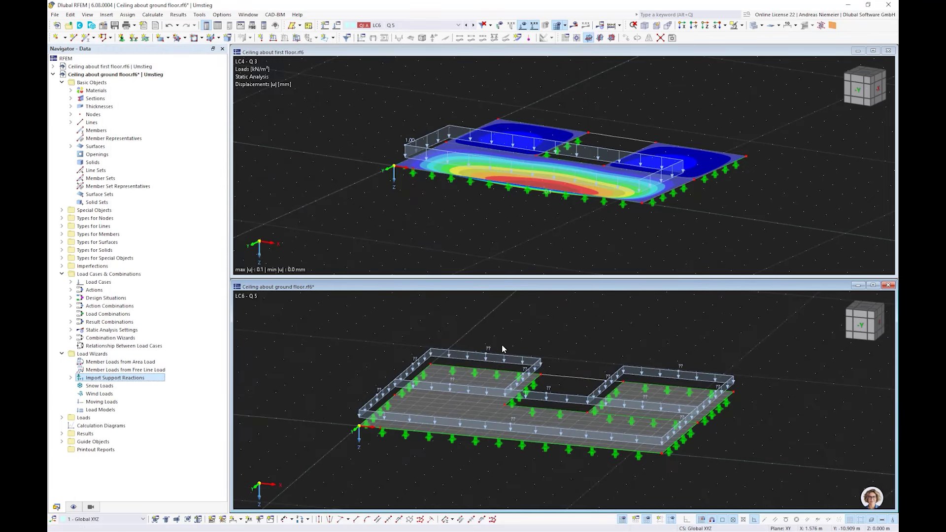
pyautogui.click(611, 26)
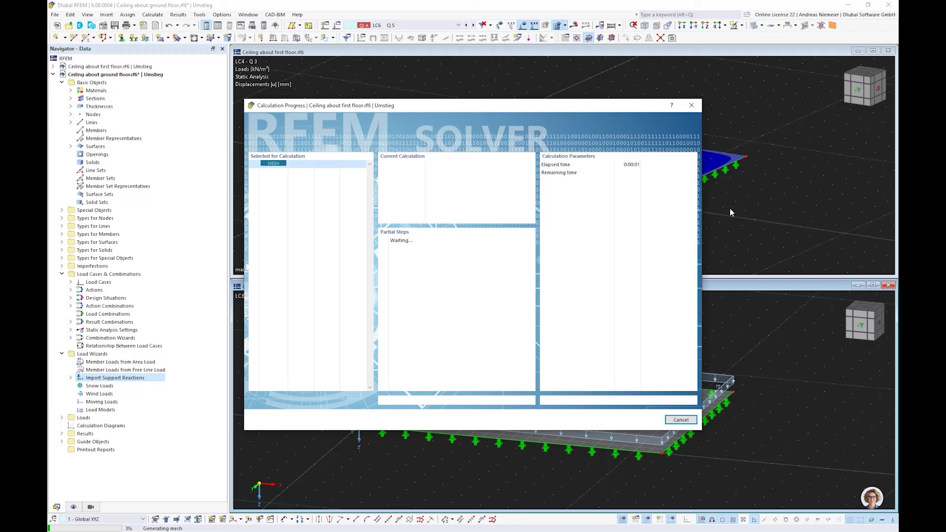
pyautogui.moveTo(521, 108); pyautogui.dragTo(449, 56)
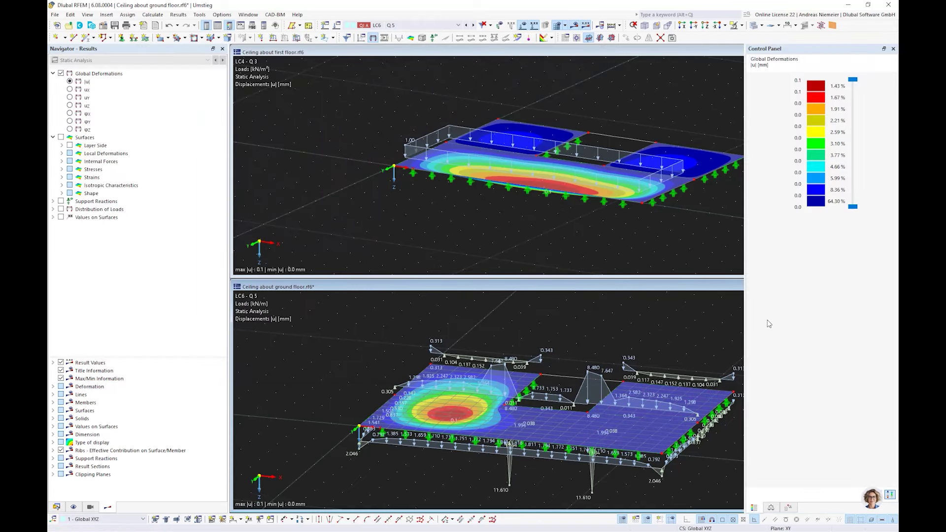
pyautogui.moveTo(528, 324); pyautogui.dragTo(468, 317, button='middle')
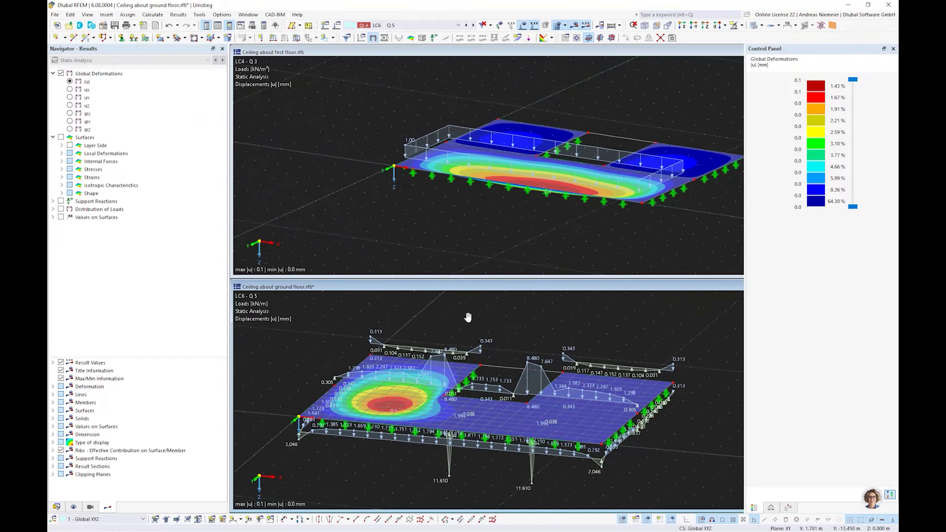
pyautogui.scroll(-2, 458, 443)
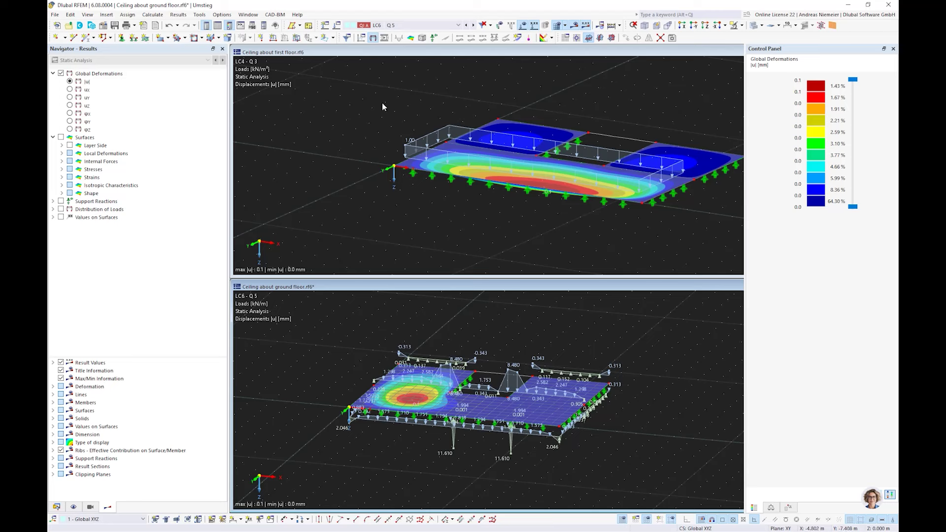
# Display LC1 Self-weight of the ground-floor ceiling and examine its imported support reactions and deformations
pyautogui.click(401, 25)
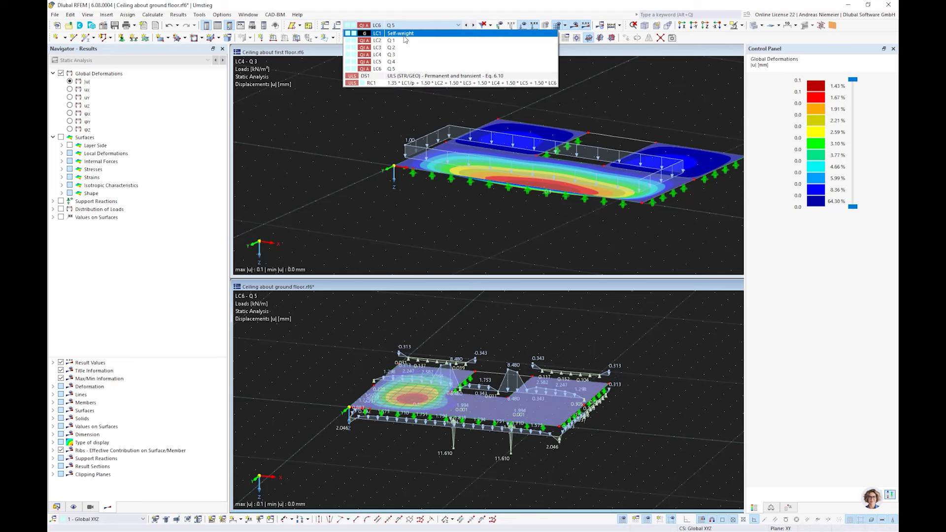
pyautogui.click(404, 33)
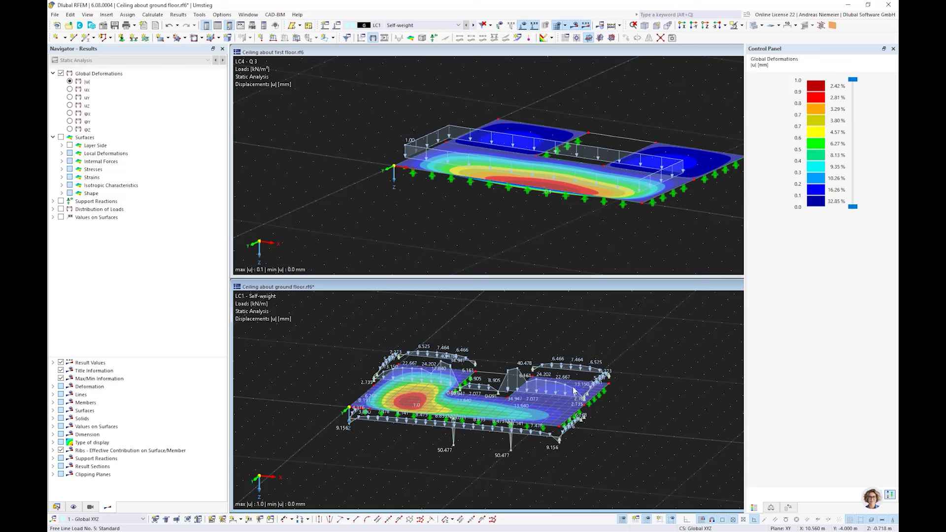
pyautogui.scroll(3, 362, 347)
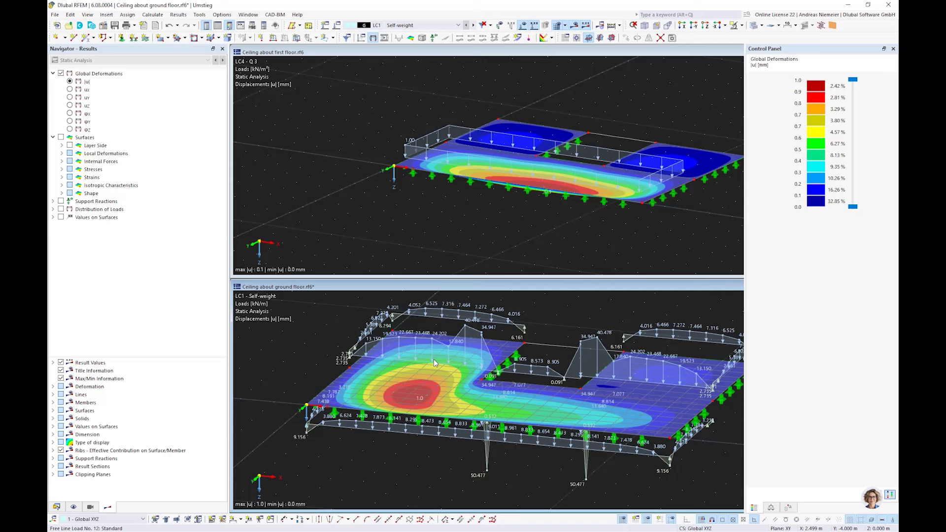
pyautogui.scroll(-2, 431, 377)
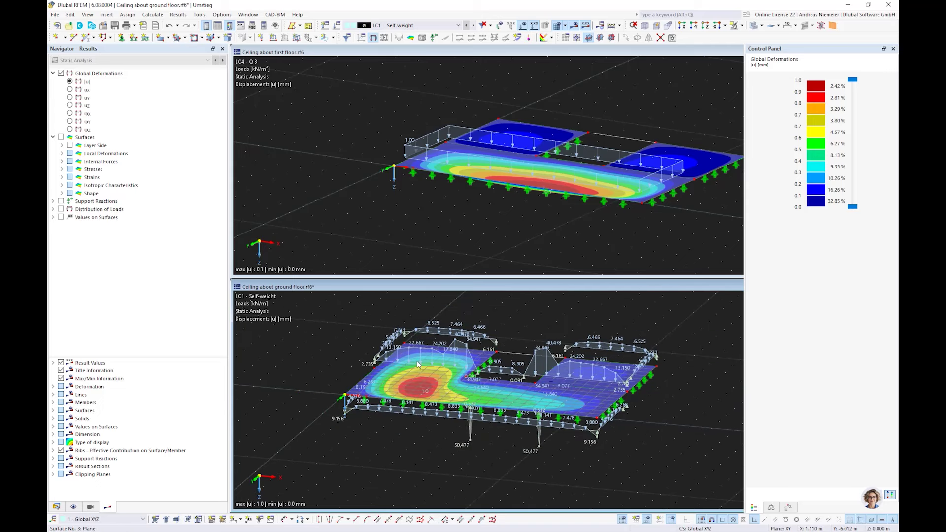
# Step through the ground-floor ceiling's load cases from LC2 Q 1 to LC6 Q 5 and examine the loads and deformations
pyautogui.click(426, 26)
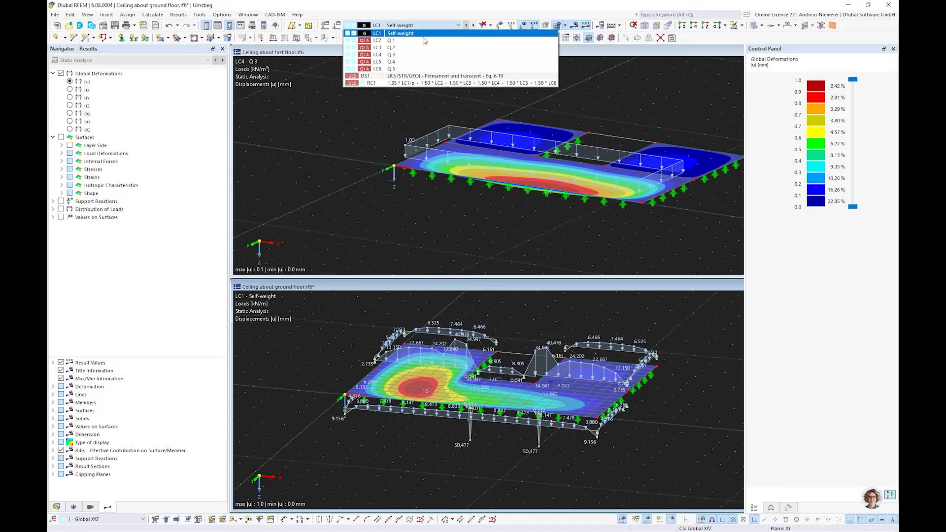
pyautogui.click(424, 41)
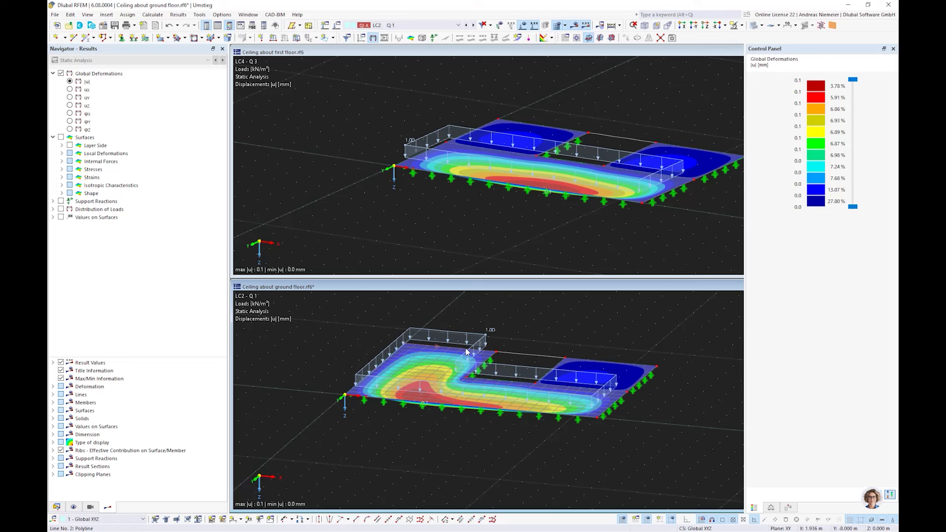
pyautogui.click(473, 26)
pyautogui.click(473, 25)
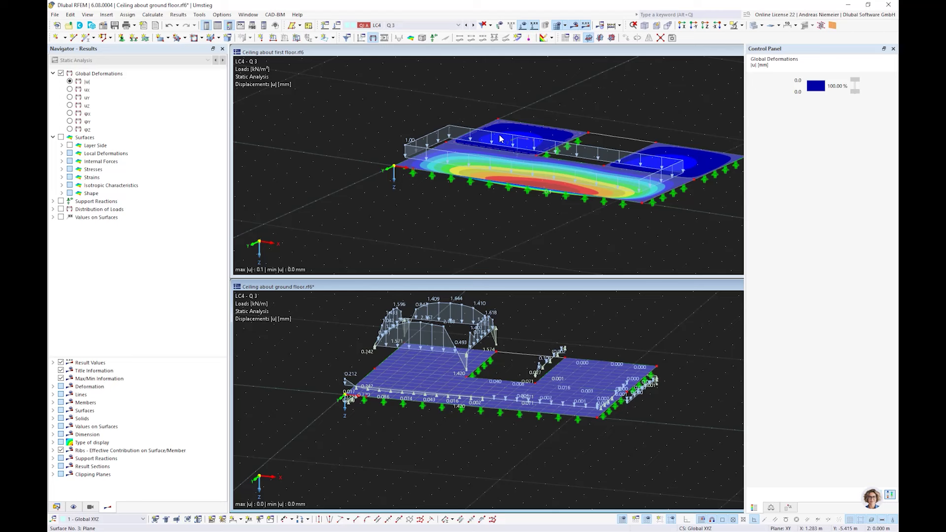
pyautogui.click(471, 25)
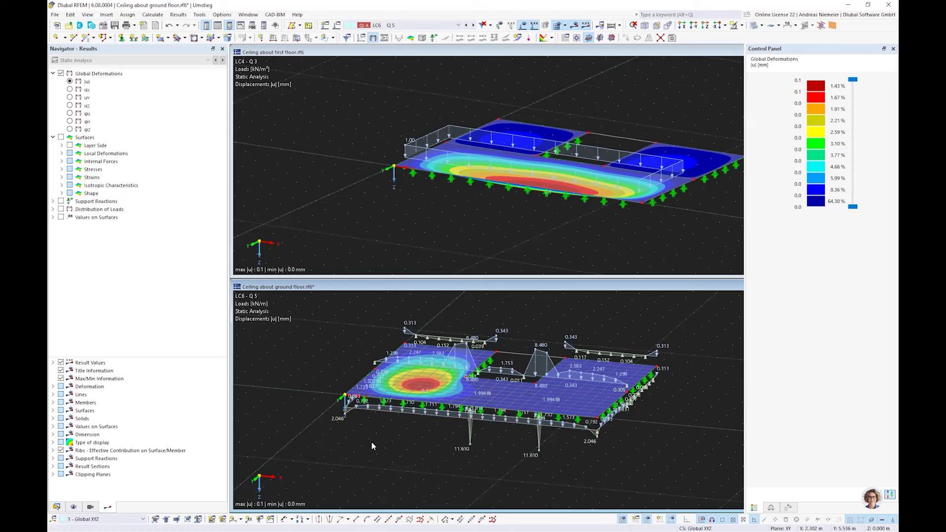
pyautogui.press('F7')
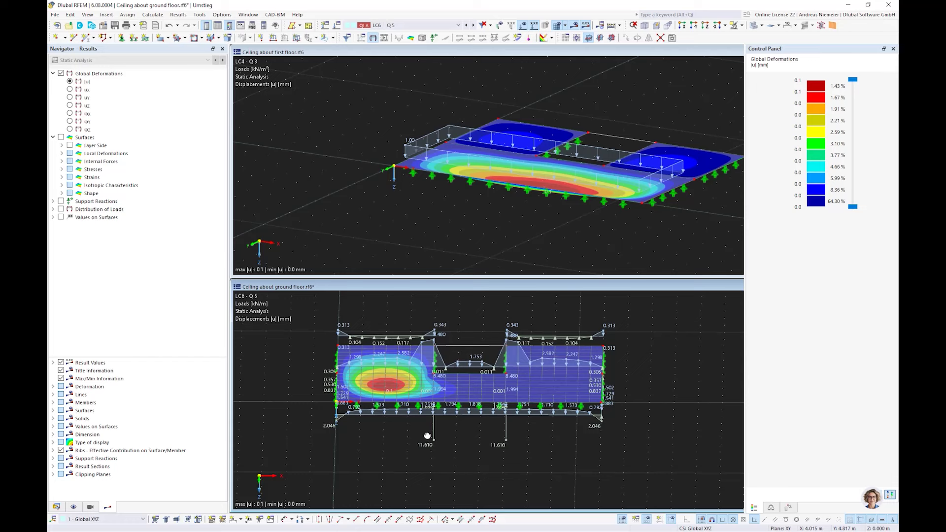
pyautogui.keyDown('ctrl'); pyautogui.moveTo(427, 435); pyautogui.dragTo(401, 445, button='middle'); pyautogui.keyUp('ctrl')
pyautogui.scroll(-2, 400, 444)
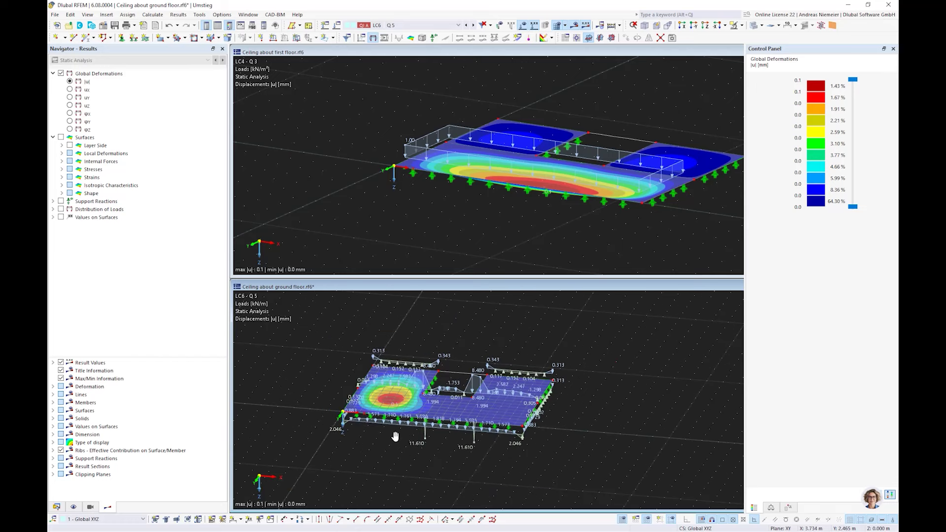
pyautogui.scroll(2, 398, 436)
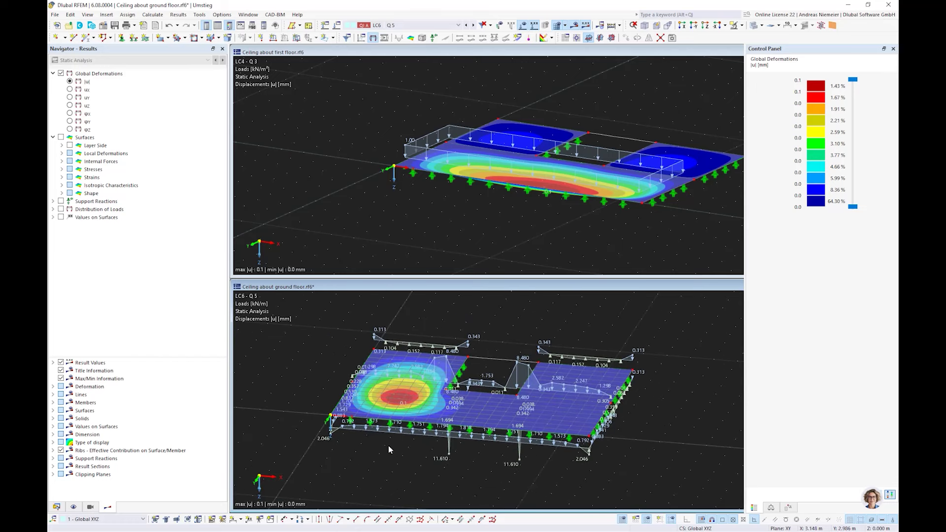
# Add a 1 kN/m uniform line load in global Z to the first-floor ceiling's left and right outer edges in LC1 Self-weight
pyautogui.moveTo(401, 199)
pyautogui.mouseDown(button='middle')
pyautogui.moveTo(391, 224)
pyautogui.moveTo(399, 197)
pyautogui.mouseUp(button='middle')
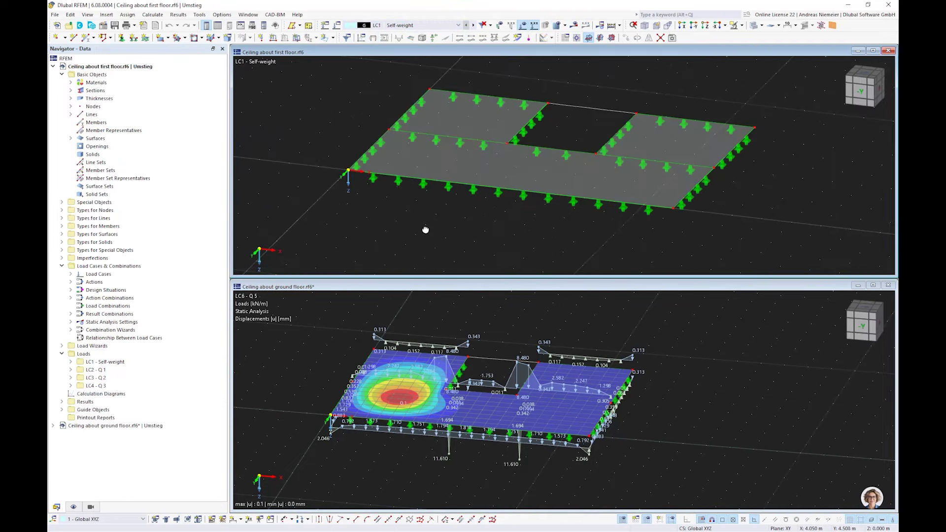
pyautogui.keyDown('ctrl'); pyautogui.moveTo(425, 229); pyautogui.dragTo(395, 165, button='middle'); pyautogui.keyUp('ctrl')
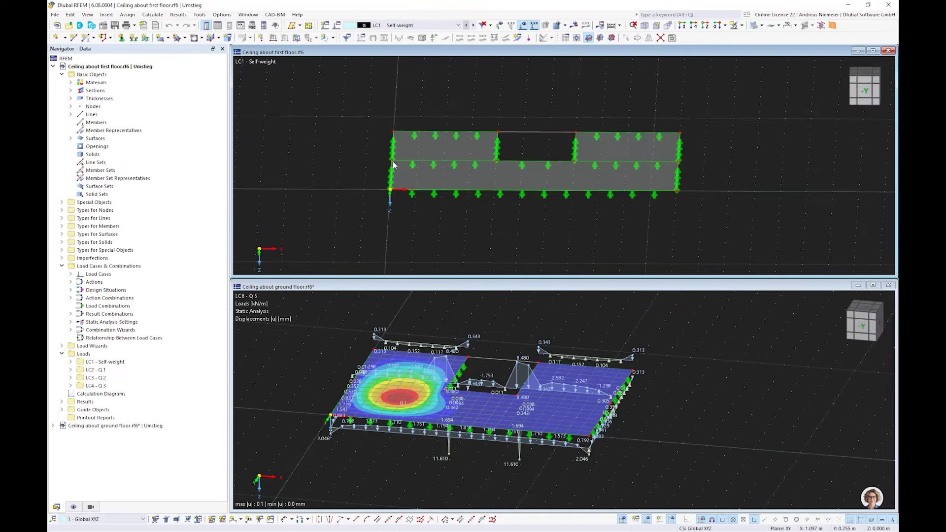
pyautogui.click(274, 38)
pyautogui.press('Tab')
pyautogui.write('1')
pyautogui.press('Return')
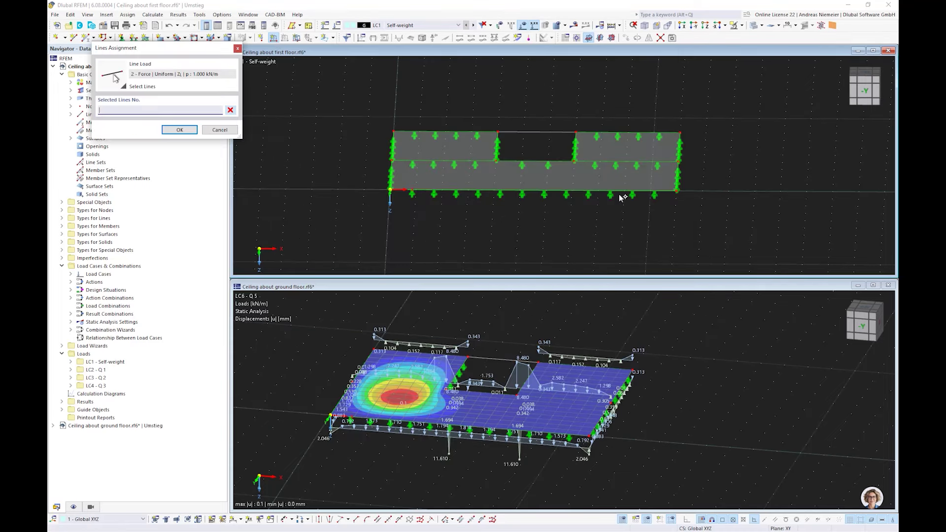
pyautogui.click(391, 159)
pyautogui.click(647, 132)
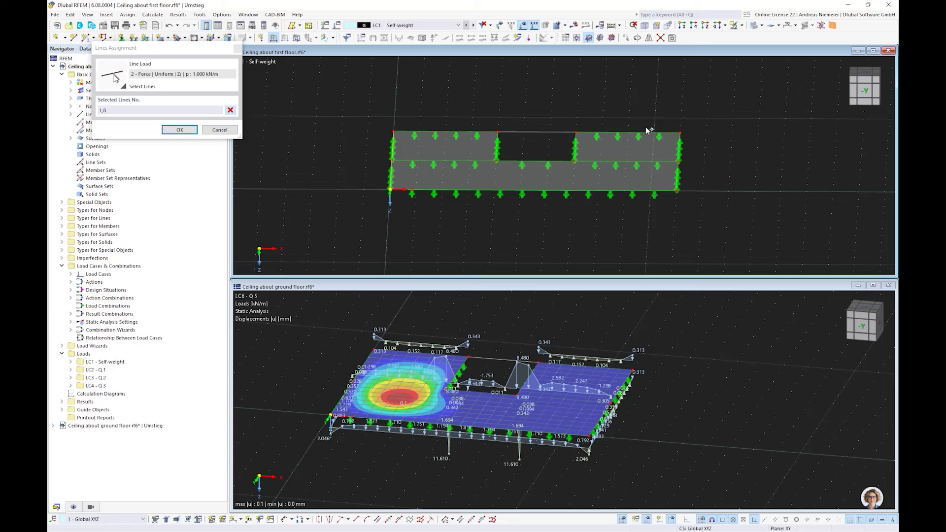
pyautogui.click(180, 130)
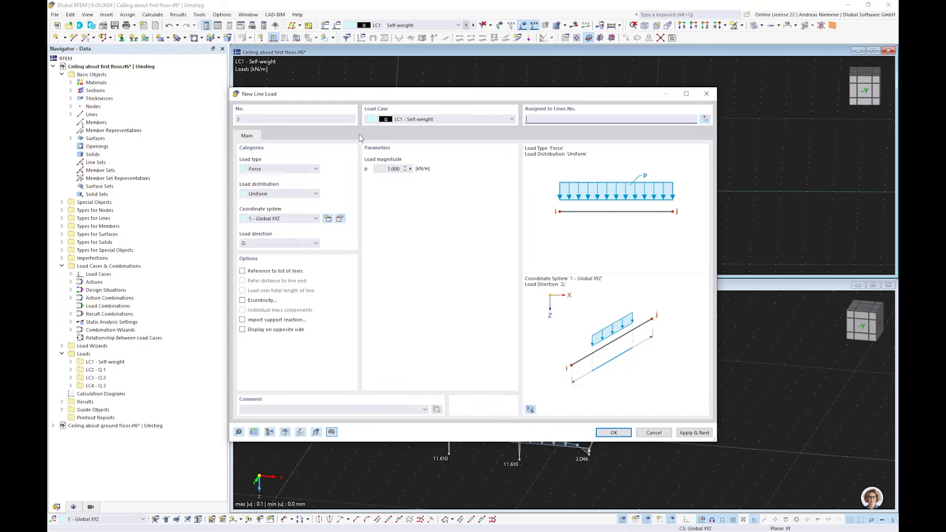
# Add a 1 kN/m uniform line load in global X on true length to the first-floor slab's right edge in LC1
pyautogui.click(261, 244)
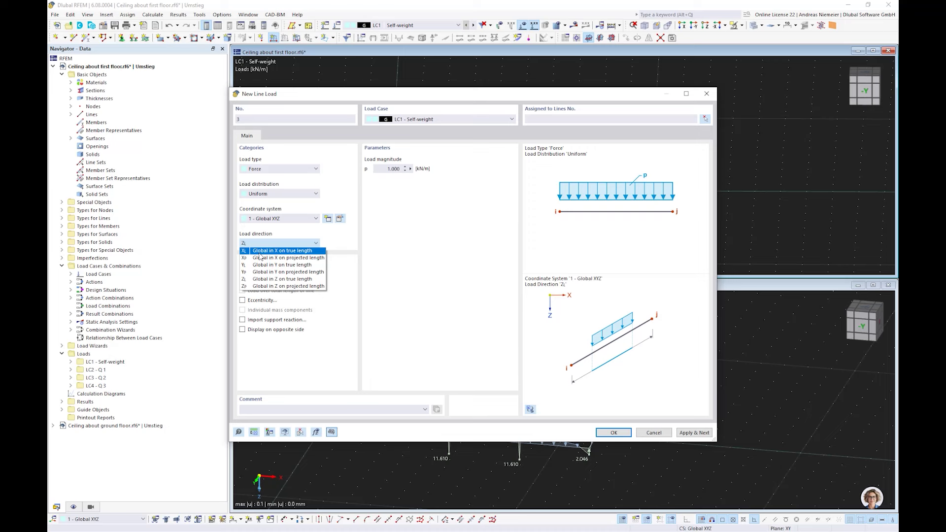
pyautogui.click(261, 251)
pyautogui.click(613, 432)
pyautogui.write('3,11')
pyautogui.press('Return')
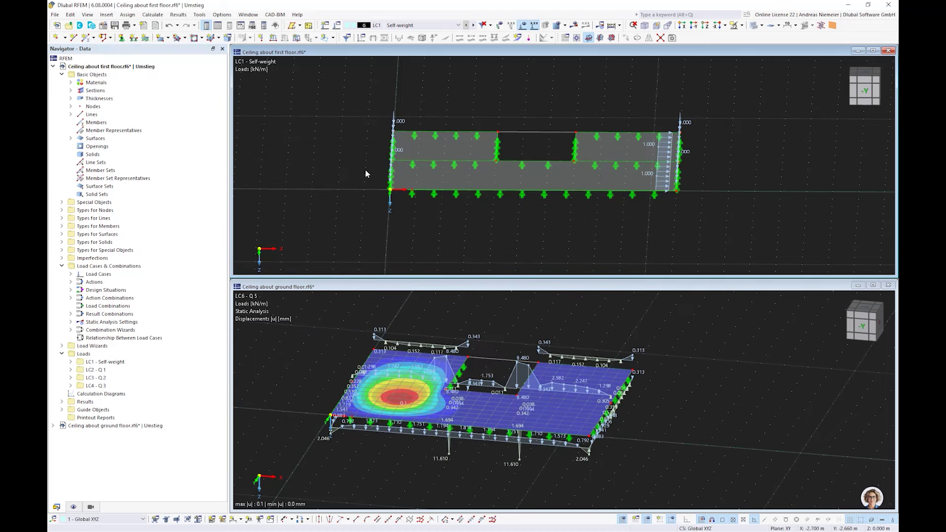
# Add a -1 kN/m uniform line load in global X to the first-floor slab's left edge in LC1
pyautogui.click(272, 38)
pyautogui.click(397, 168)
pyautogui.write('-')
pyautogui.click(612, 433)
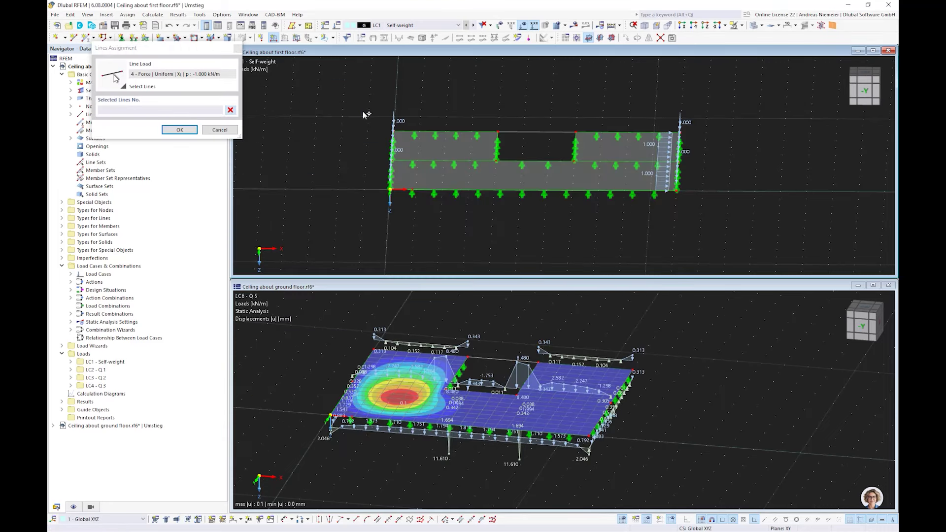
pyautogui.click(179, 131)
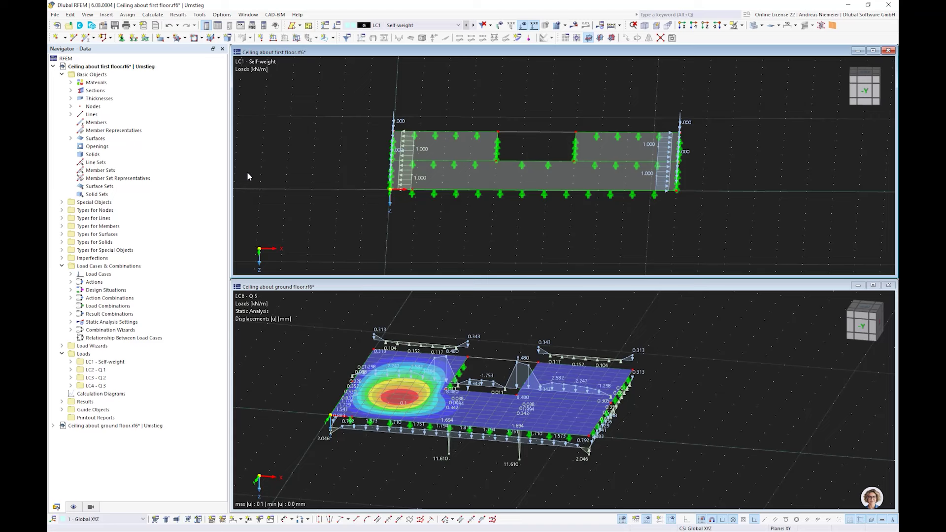
# Add direction X alongside Z for the LC1 to LC1 transfer in the ground-floor ceiling's Import Support Reactions wizard "Ceiling about first floor"
pyautogui.click(312, 329)
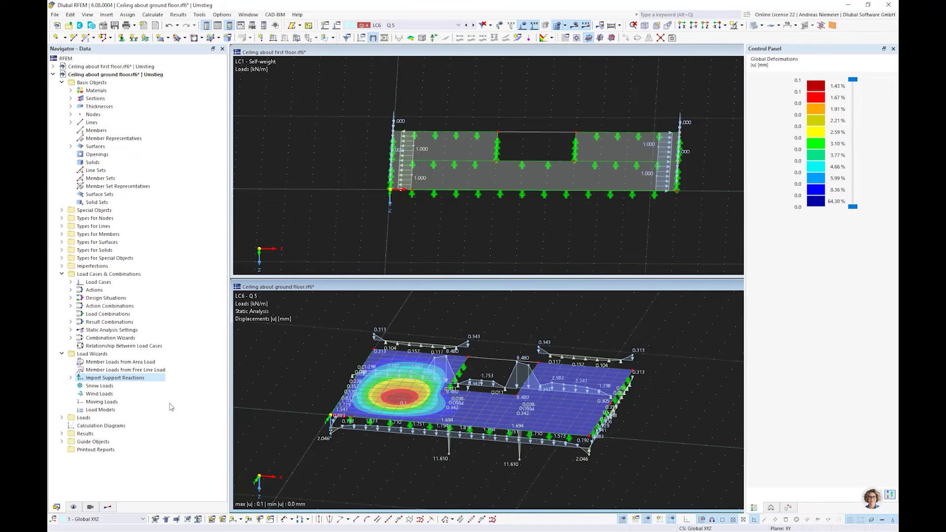
pyautogui.doubleClick(102, 378)
pyautogui.doubleClick(124, 386)
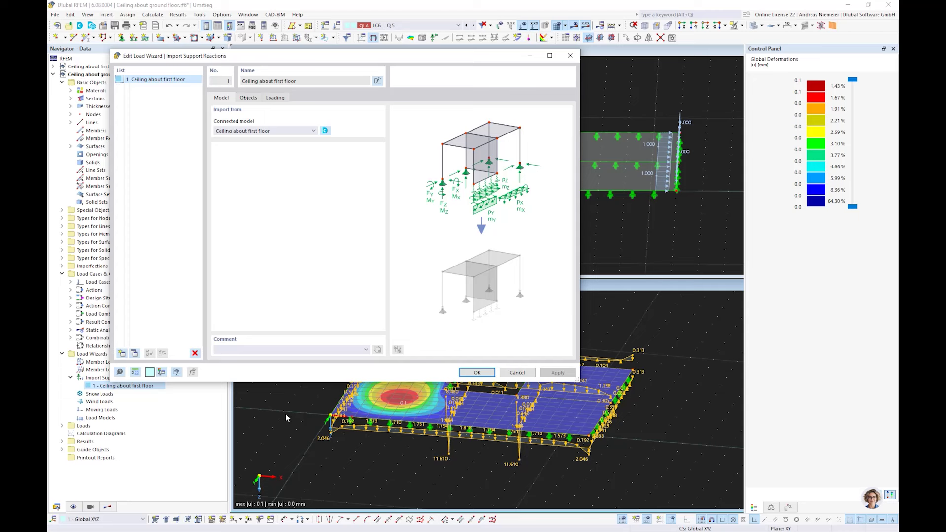
pyautogui.click(274, 98)
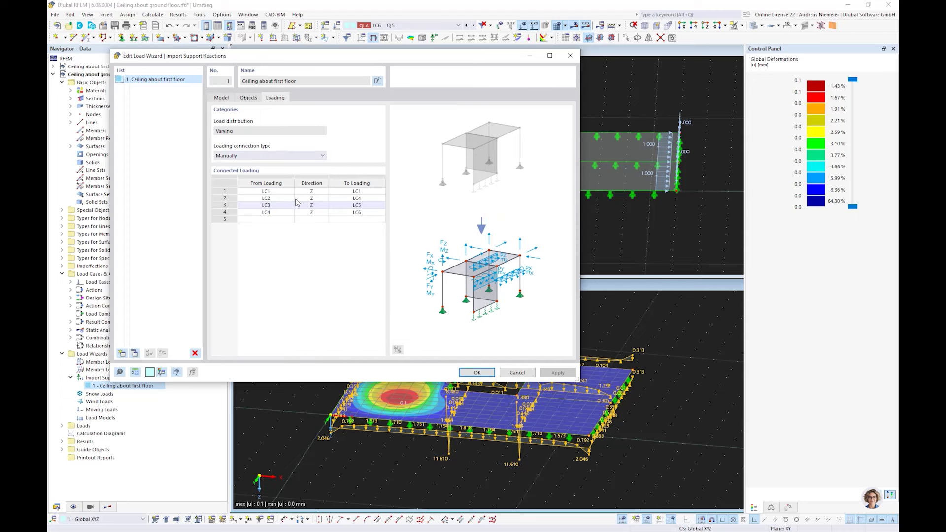
pyautogui.click(310, 192)
pyautogui.click(326, 192)
pyautogui.click(325, 192)
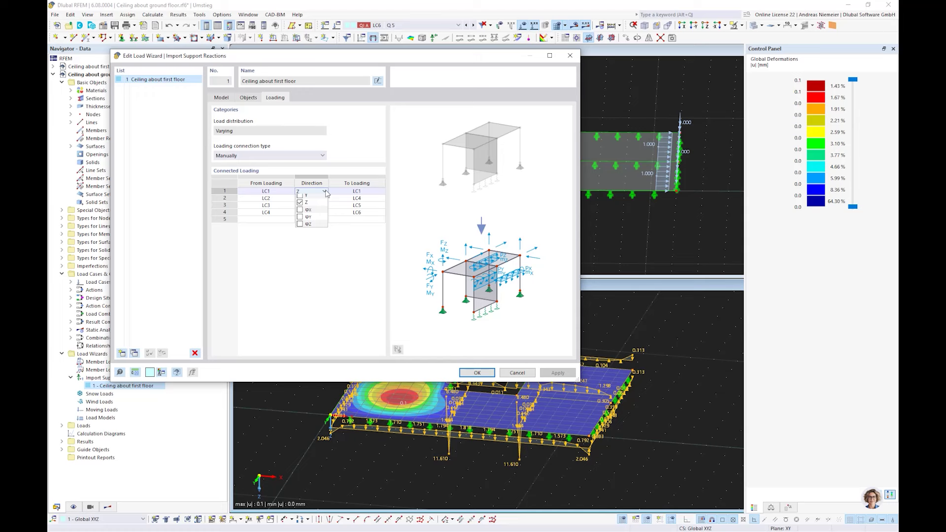
pyautogui.click(299, 197)
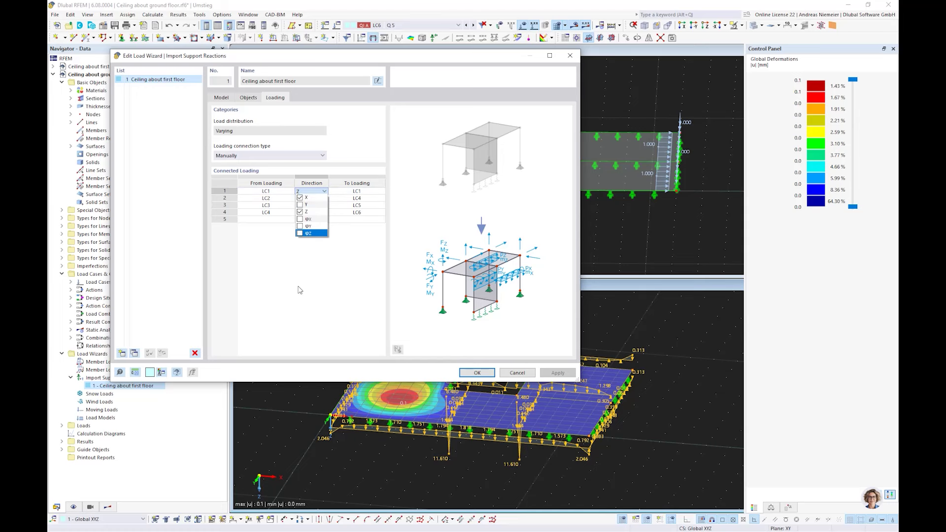
pyautogui.click(301, 288)
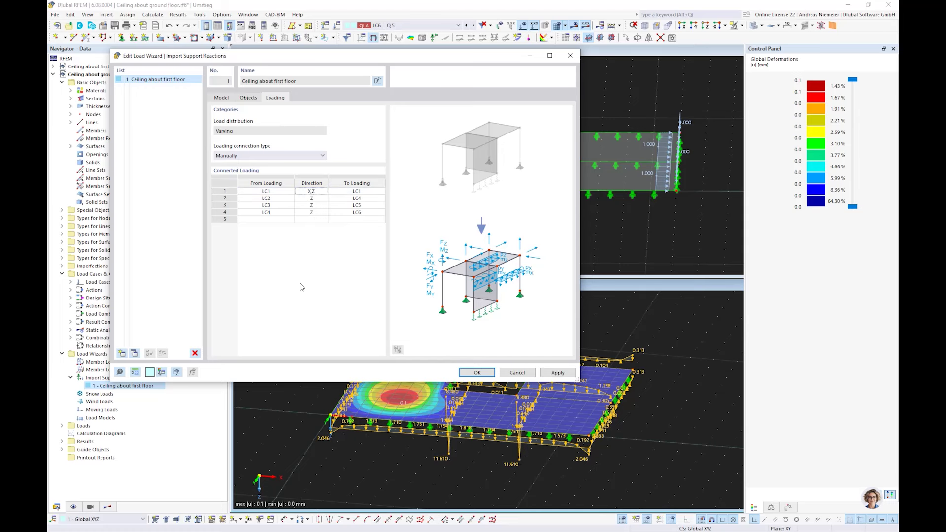
pyautogui.click(477, 373)
pyautogui.click(510, 343)
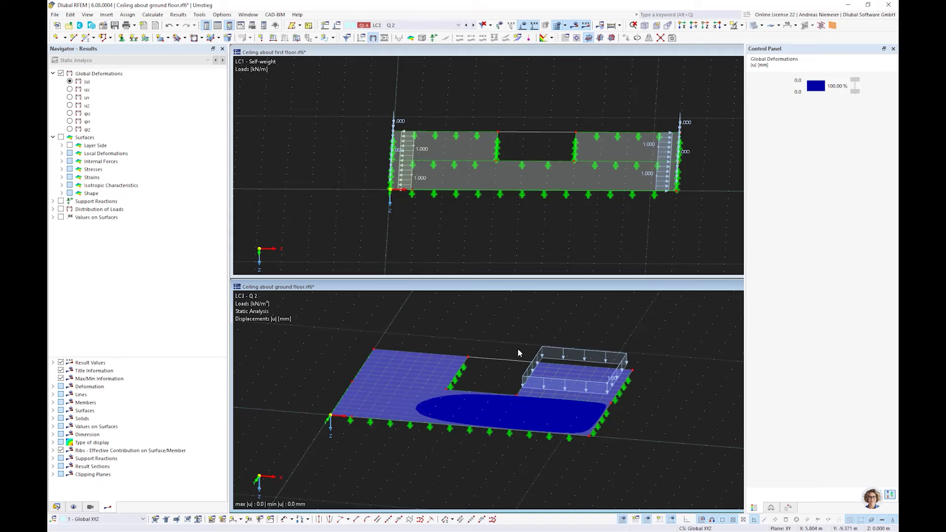
# Save the first-floor ceiling model and calculate all load cases of the ground-floor ceiling model
pyautogui.click(451, 207)
pyautogui.click(116, 26)
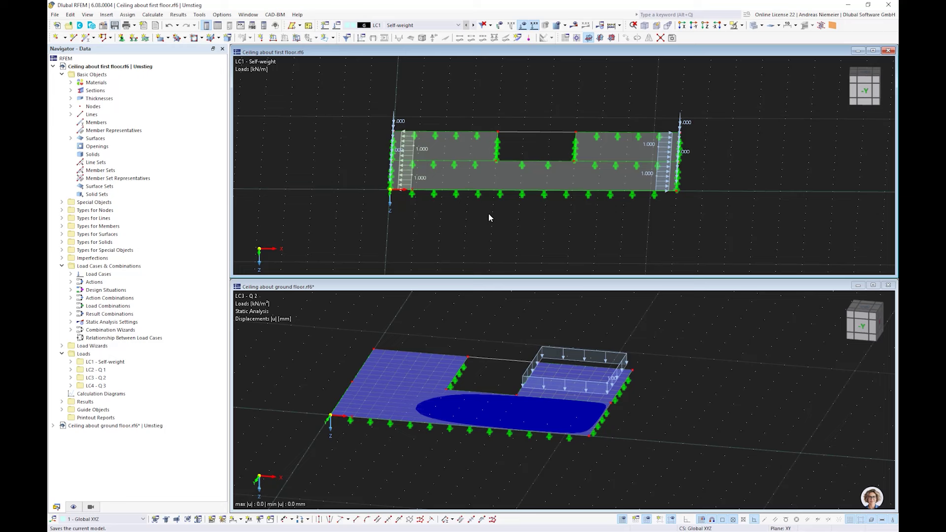
pyautogui.click(497, 312)
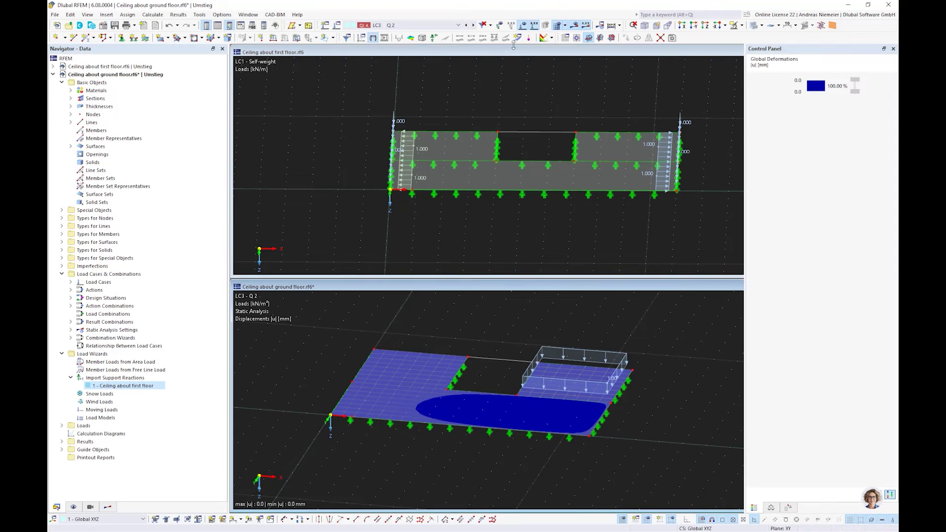
pyautogui.click(610, 25)
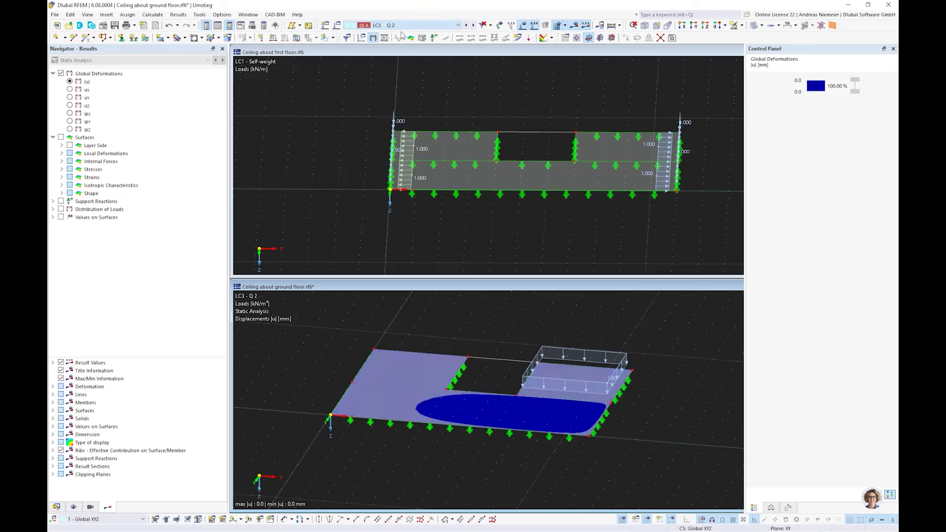
# Examine the imported vertical and horizontal loads and the deformations on the ground-floor ceiling in LC1 Self-weight
pyautogui.scroll(4, 382, 433)
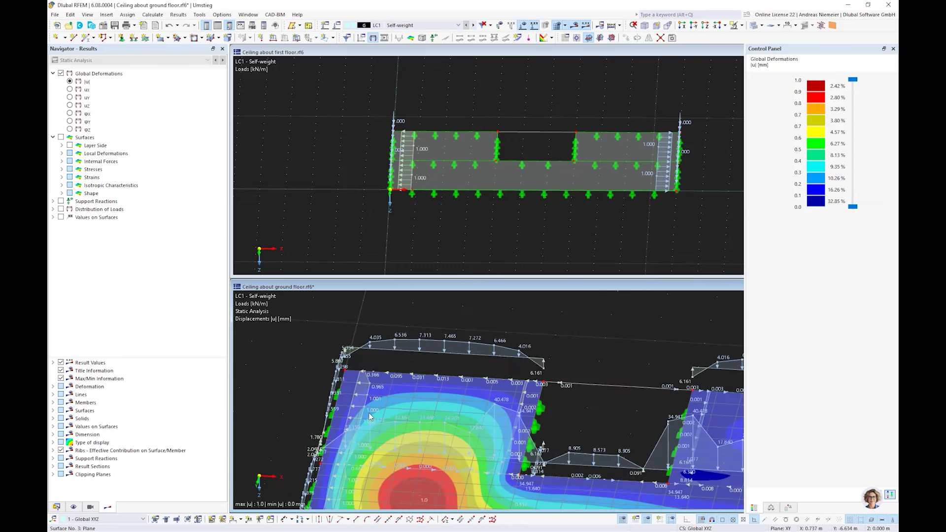
pyautogui.scroll(-5, 361, 409)
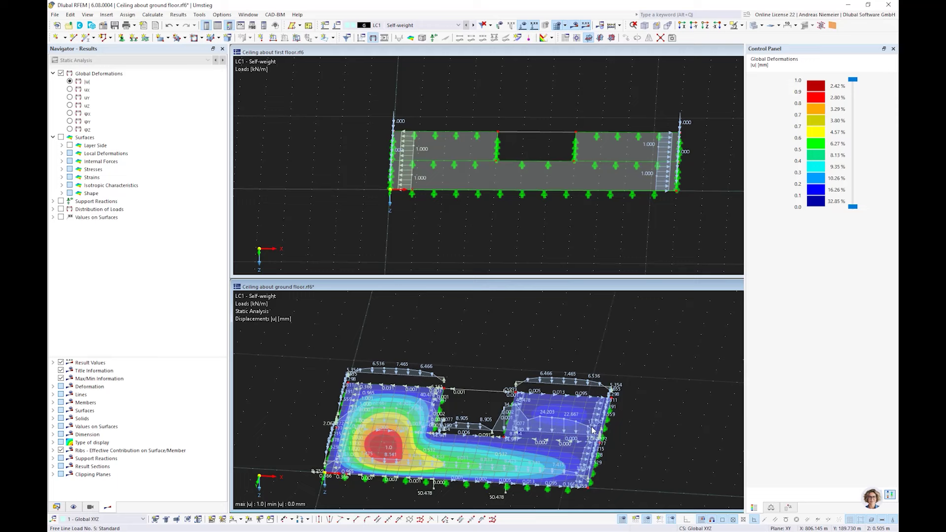
pyautogui.scroll(2, 584, 404)
pyautogui.scroll(-3, 600, 425)
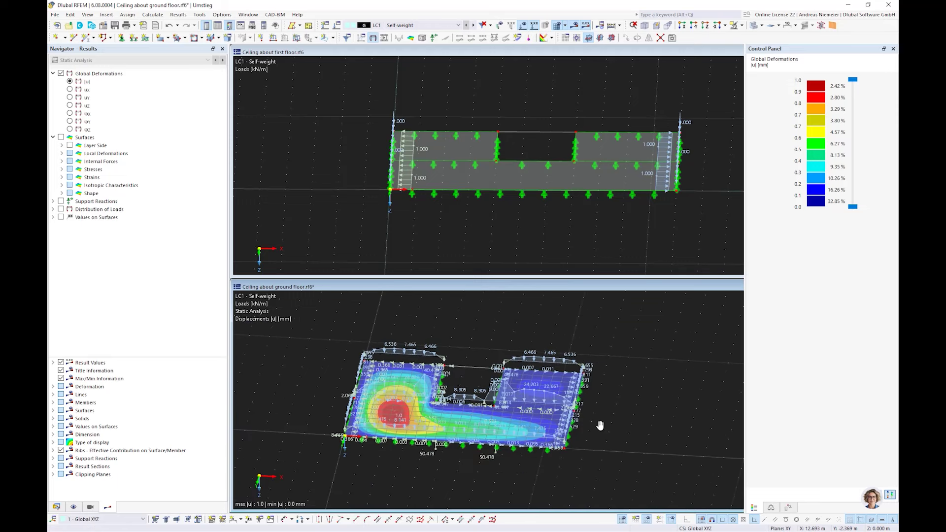
pyautogui.scroll(2, 483, 449)
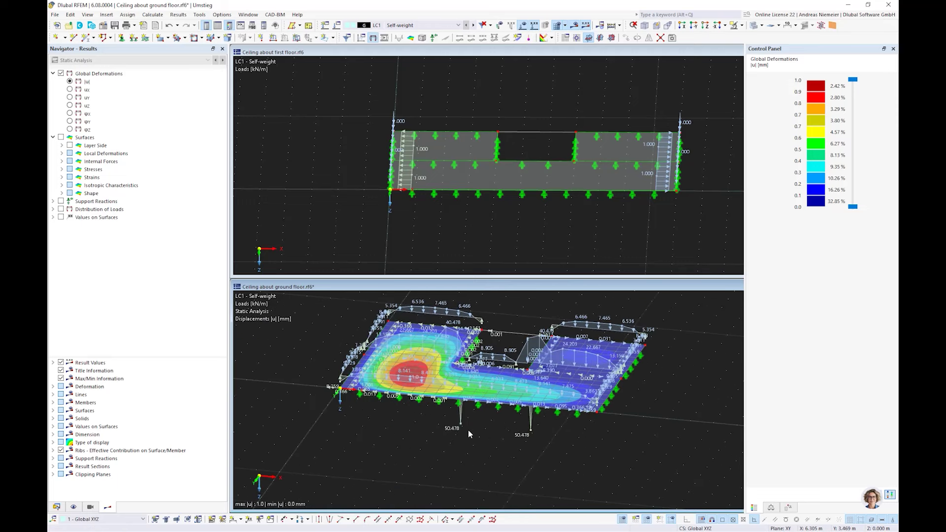
pyautogui.moveTo(468, 430); pyautogui.dragTo(465, 458, button='middle')
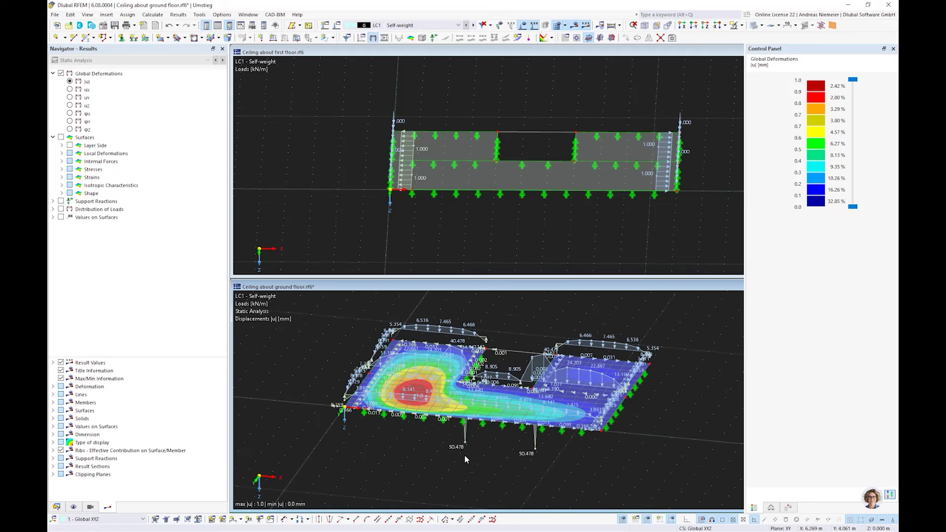
# Disconnect the wizard's generated loads together with the dependent model, and review the free line load along the ground-floor ceiling's rear left edge
pyautogui.click(56, 507)
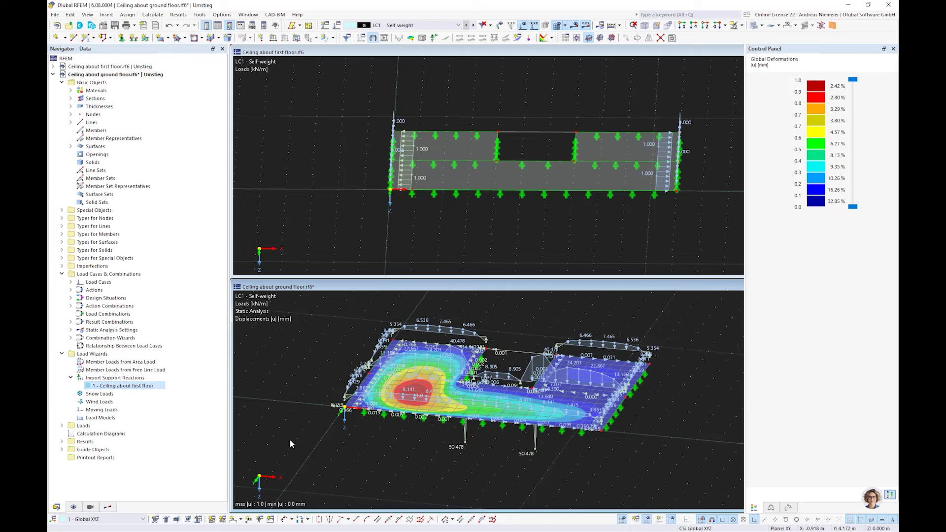
pyautogui.rightClick(138, 390)
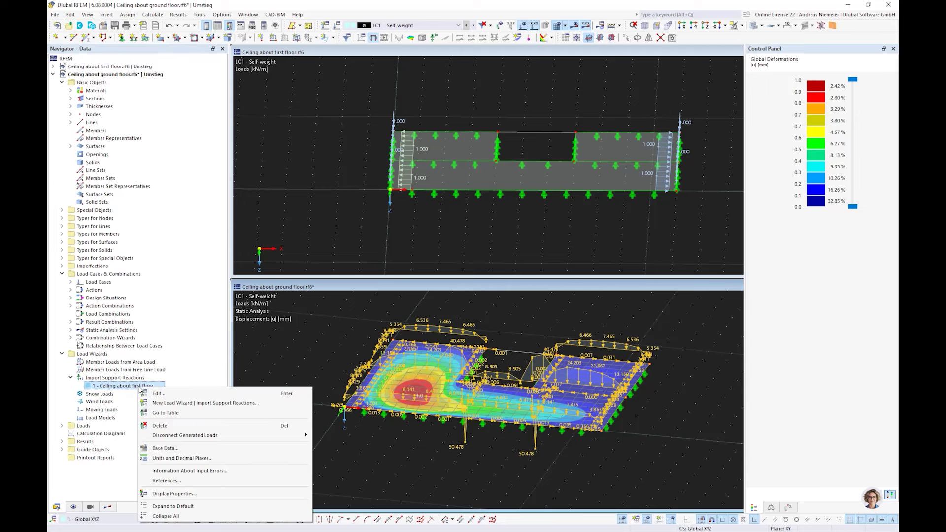
pyautogui.moveTo(186, 436)
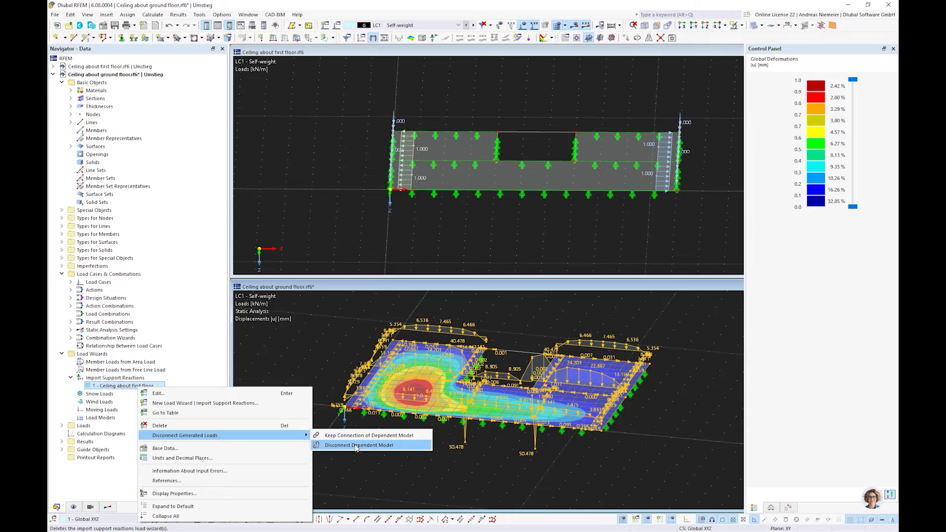
pyautogui.click(357, 446)
pyautogui.click(510, 326)
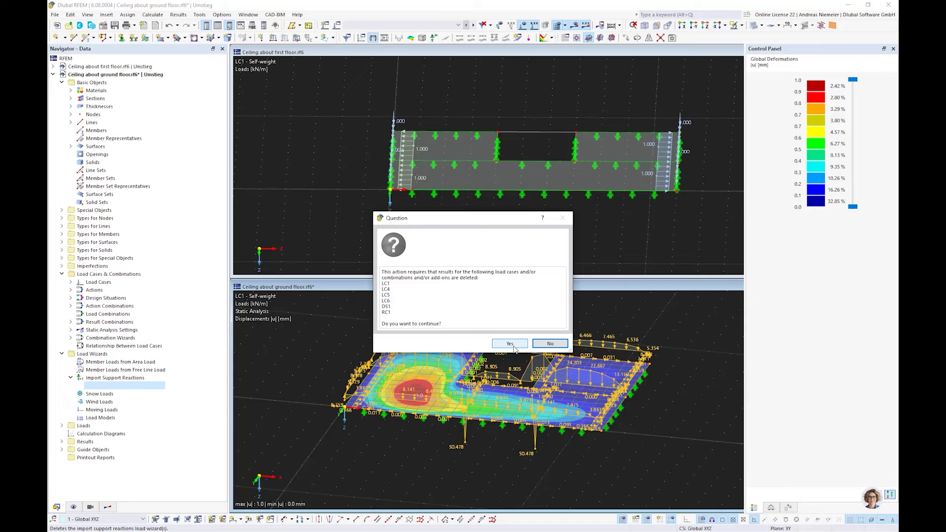
pyautogui.click(510, 343)
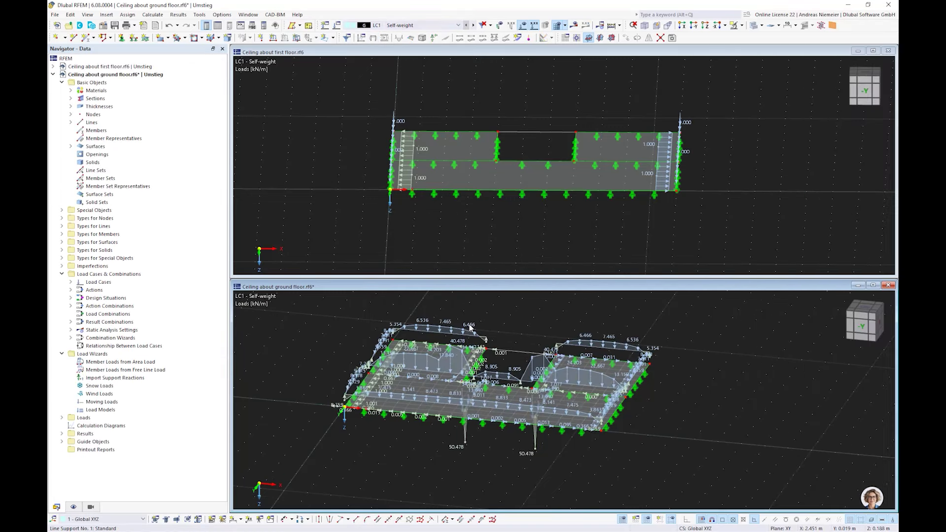
pyautogui.doubleClick(450, 329)
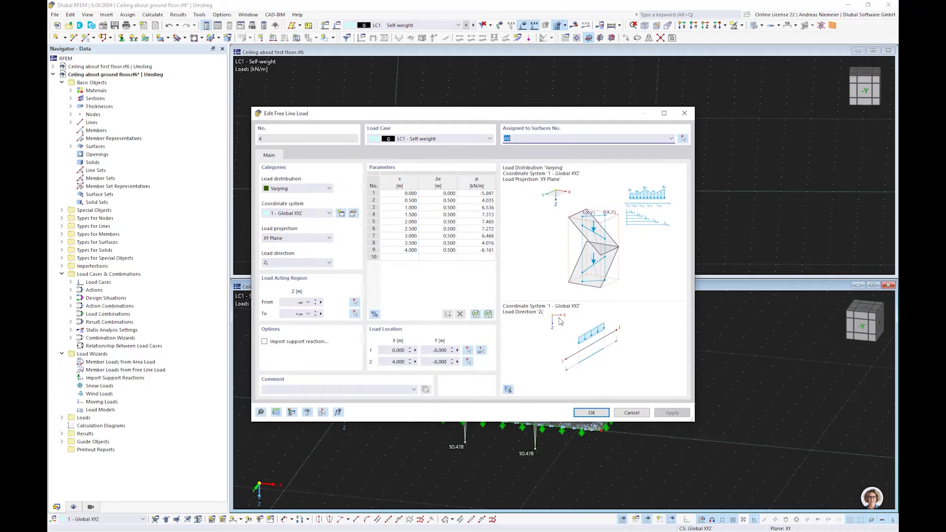
pyautogui.click(641, 411)
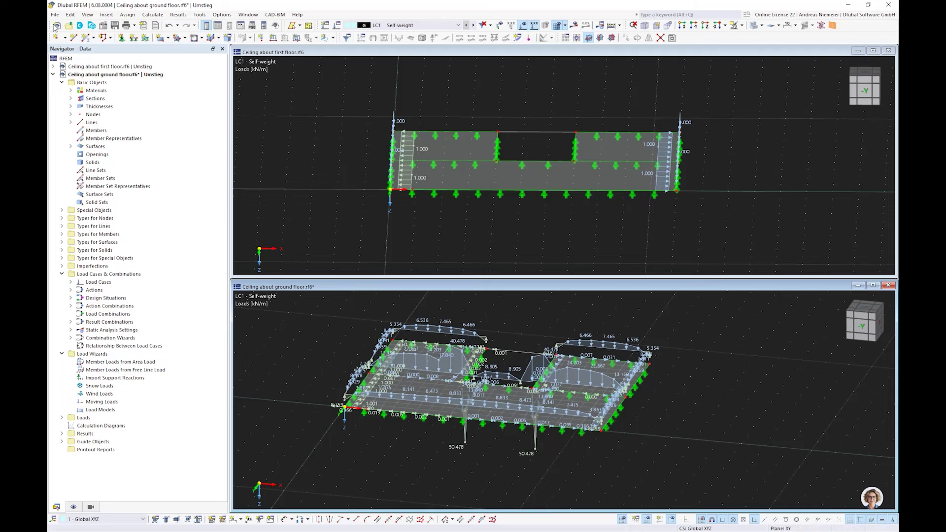
# Close all open model windows in RFEM
pyautogui.click(248, 14)
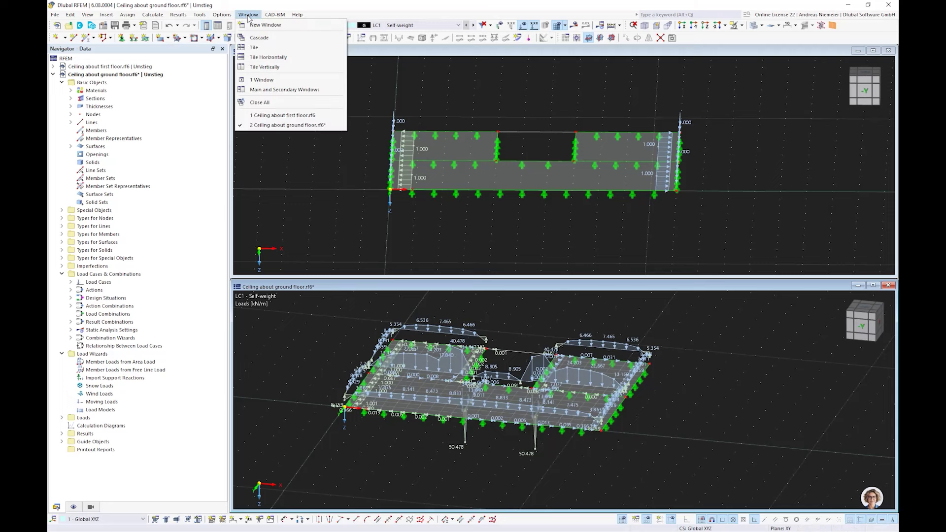
pyautogui.click(260, 103)
pyautogui.click(513, 307)
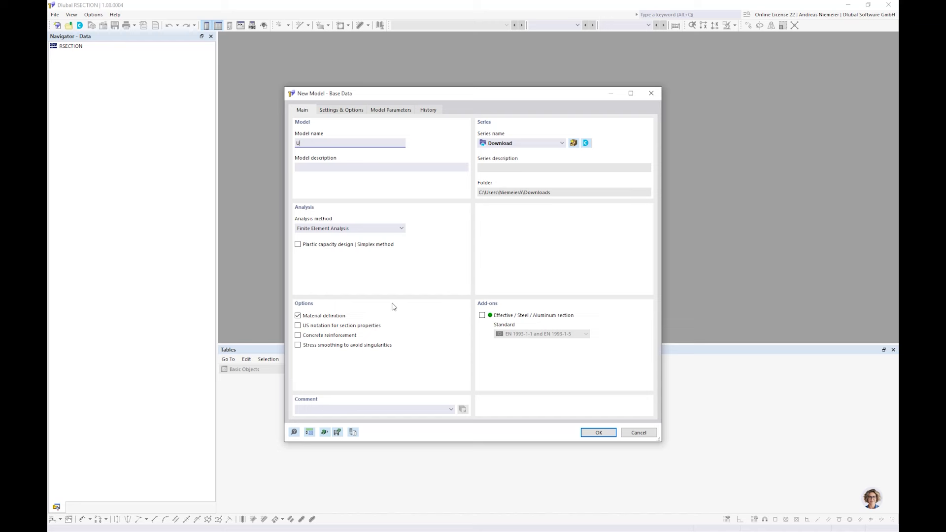
# Switch to RSECTION and create a new model named UU1 with the Finite Element Analysis method
pyautogui.write('UU1')
pyautogui.click(330, 228)
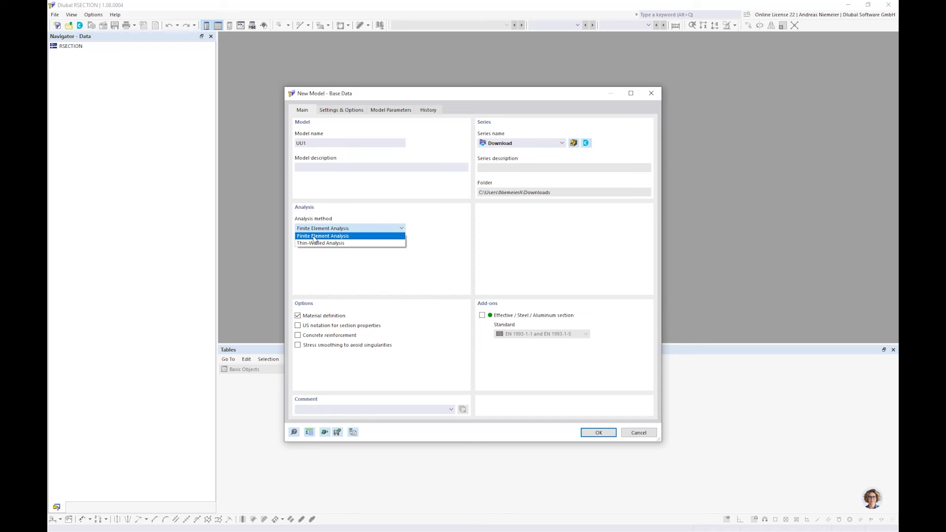
pyautogui.click(448, 278)
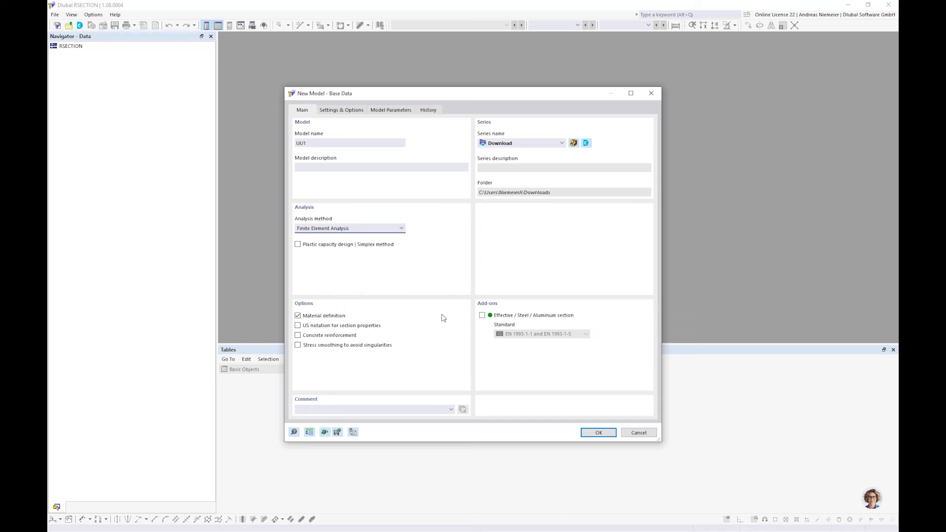
pyautogui.click(600, 433)
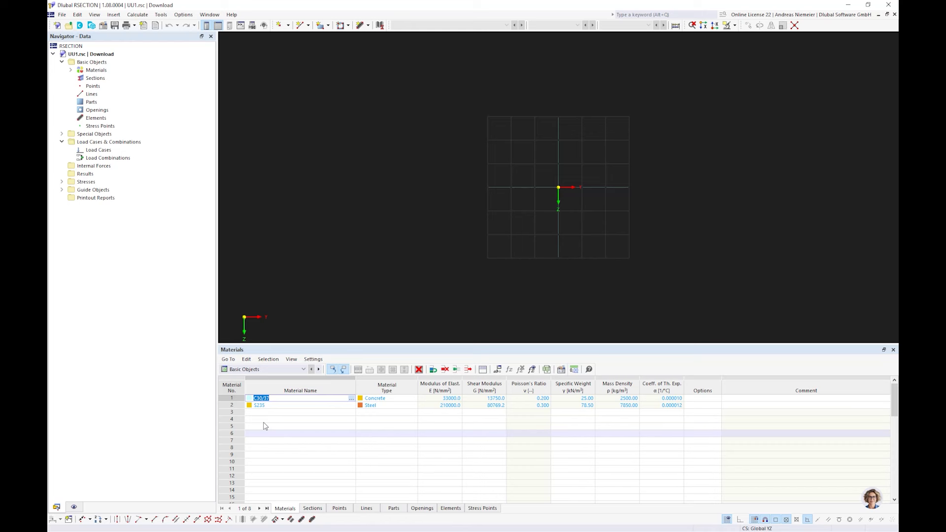
# Insert a new material No. 1 and assign EN AW-6061 (EP,ET,ER/B) T6 from the EN 1999-1-1:2007 library, searching for 6061
pyautogui.keyDown('shift'); pyautogui.click(238, 405); pyautogui.keyUp('shift')
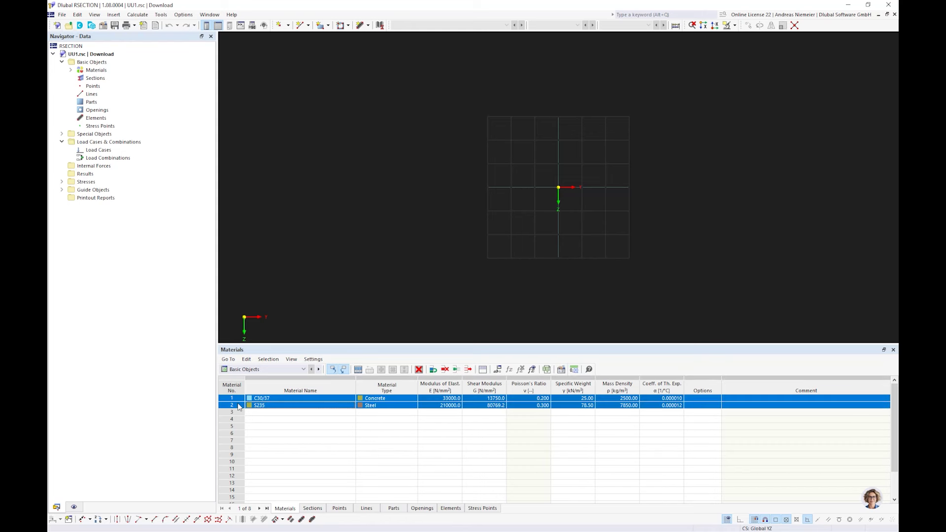
pyautogui.click(469, 370)
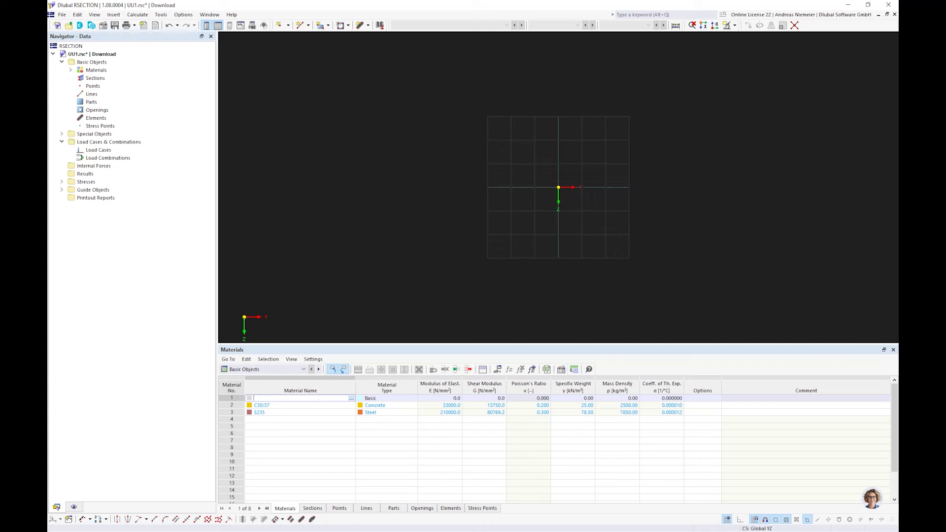
pyautogui.click(351, 398)
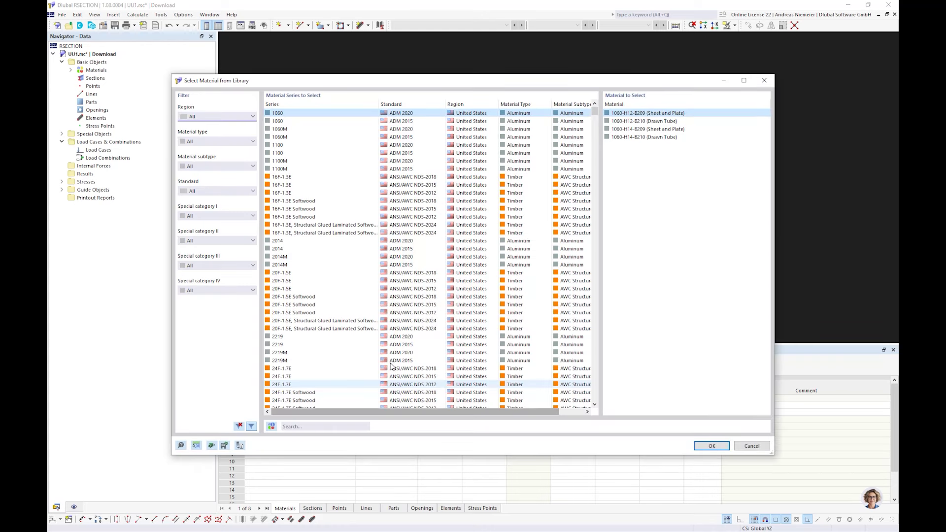
pyautogui.click(302, 425)
pyautogui.write('6')
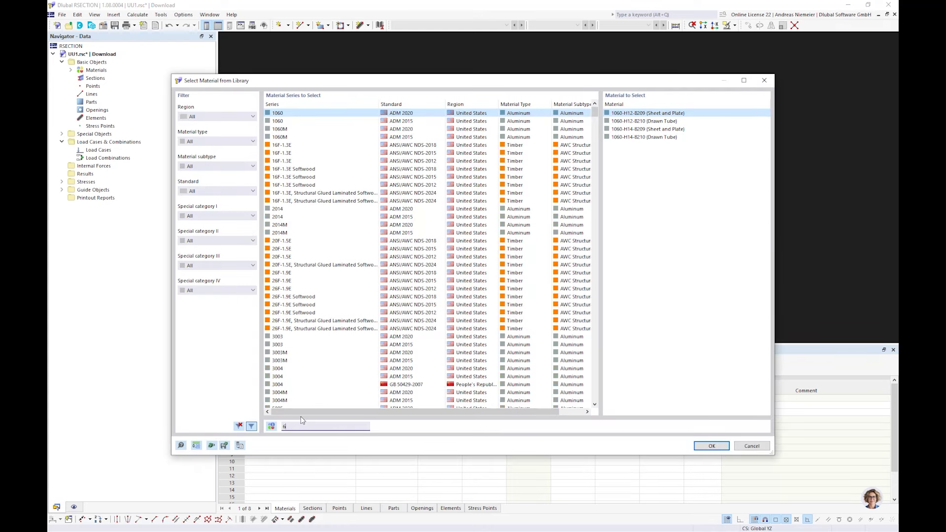
pyautogui.write('061')
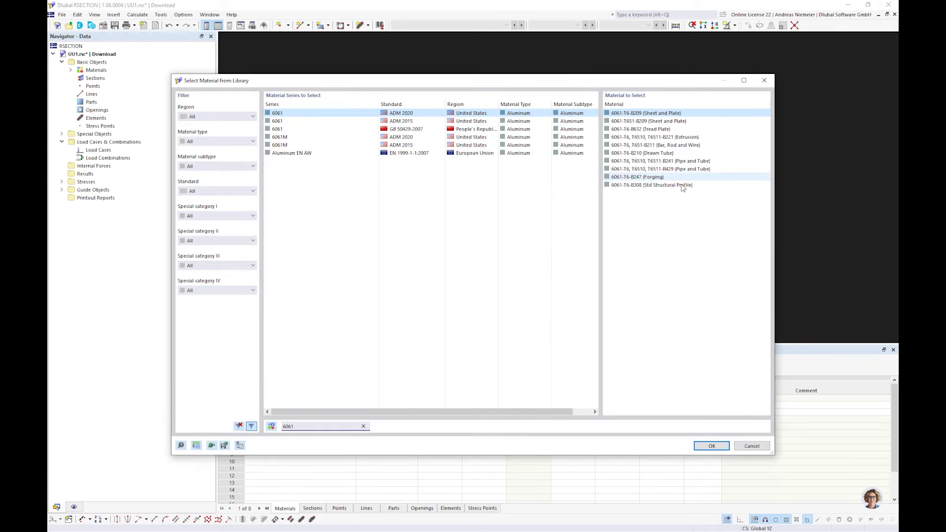
pyautogui.click(587, 186)
pyautogui.click(642, 161)
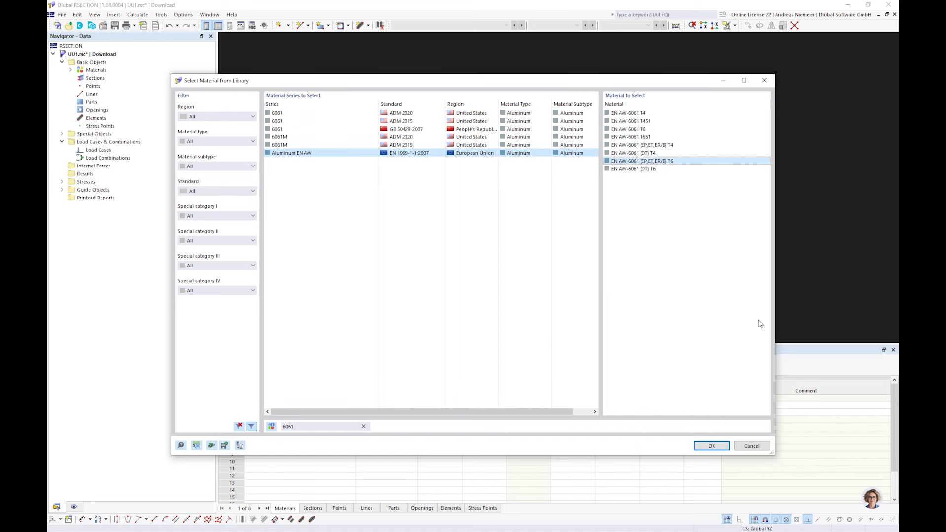
pyautogui.click(712, 446)
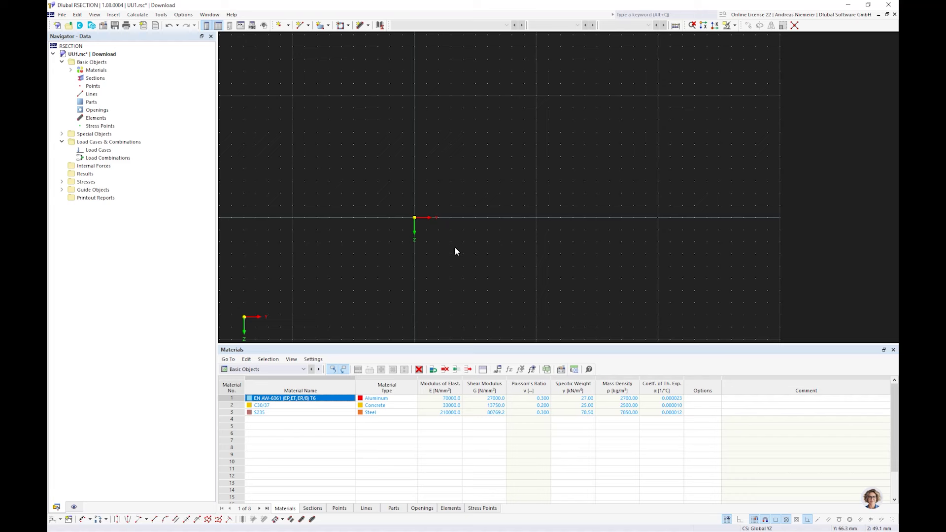
# Draw a polyline from the origin through about (60, 0), (60, -60) and (40, -60) to about (40, -80) mm
pyautogui.click(307, 26)
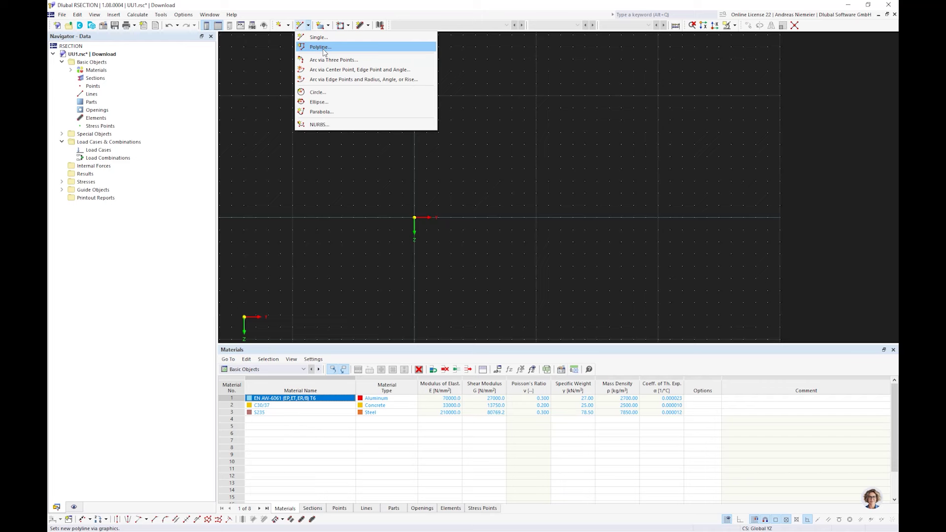
pyautogui.click(323, 48)
pyautogui.click(414, 217)
pyautogui.scroll(2, 448, 217)
pyautogui.click(448, 217)
pyautogui.click(448, 141)
pyautogui.click(422, 141)
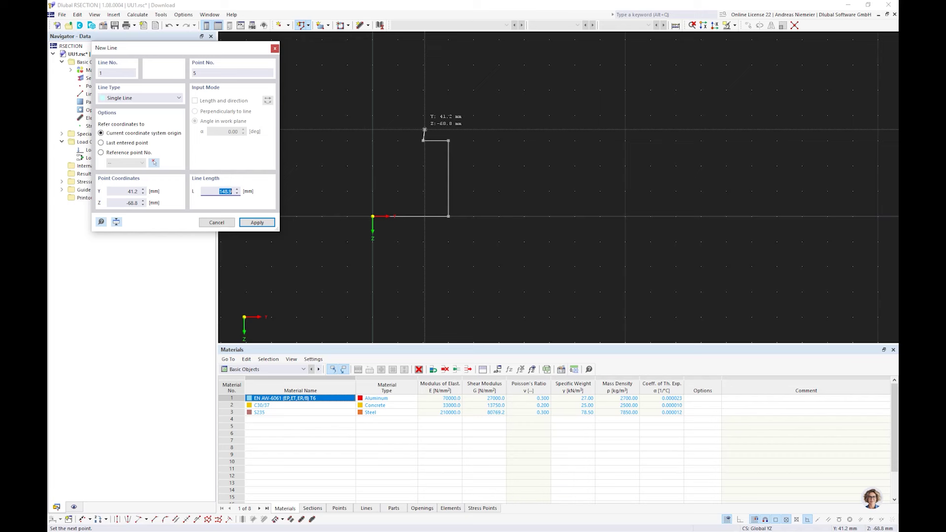
pyautogui.click(423, 116)
pyautogui.press('Escape')
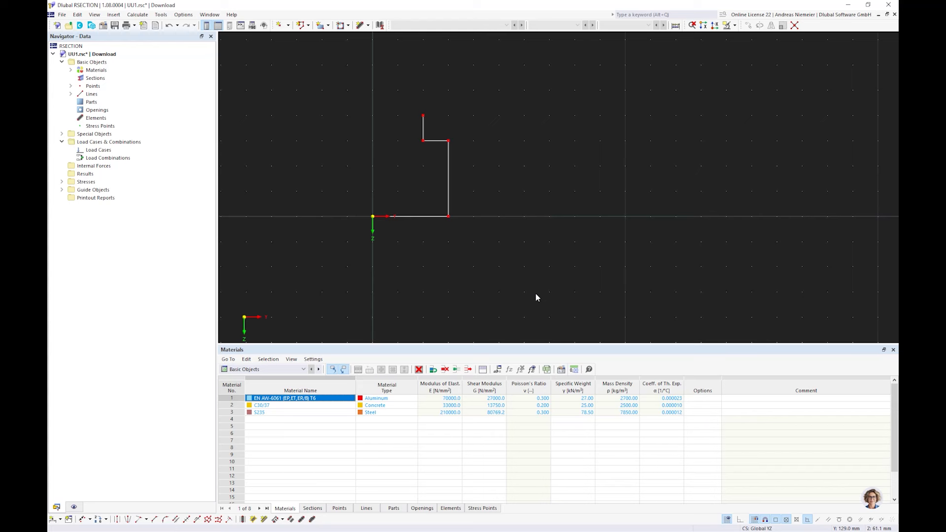
# Create parallel copies of the polyline on both its inner and outer sides with a 1.5 mm offset
pyautogui.click(176, 519)
pyautogui.press('Tab')
pyautogui.write('1')
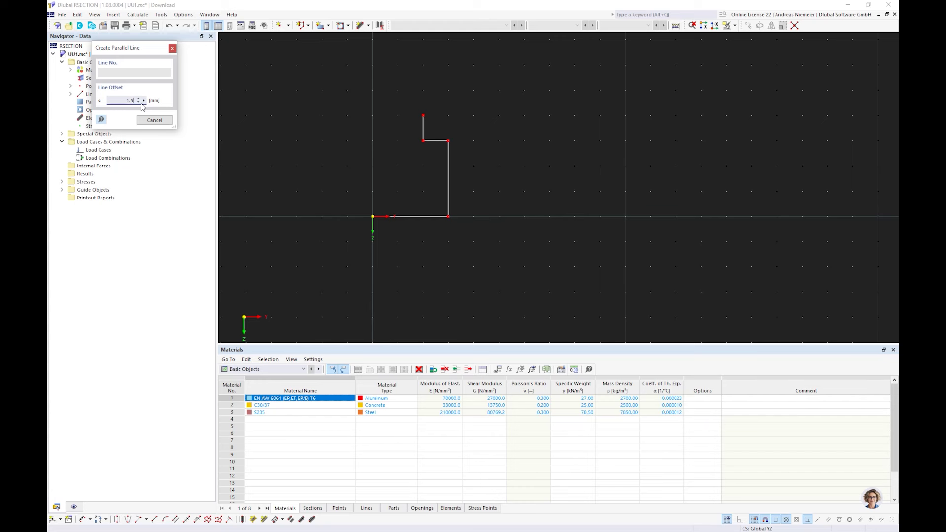
pyautogui.click(447, 175)
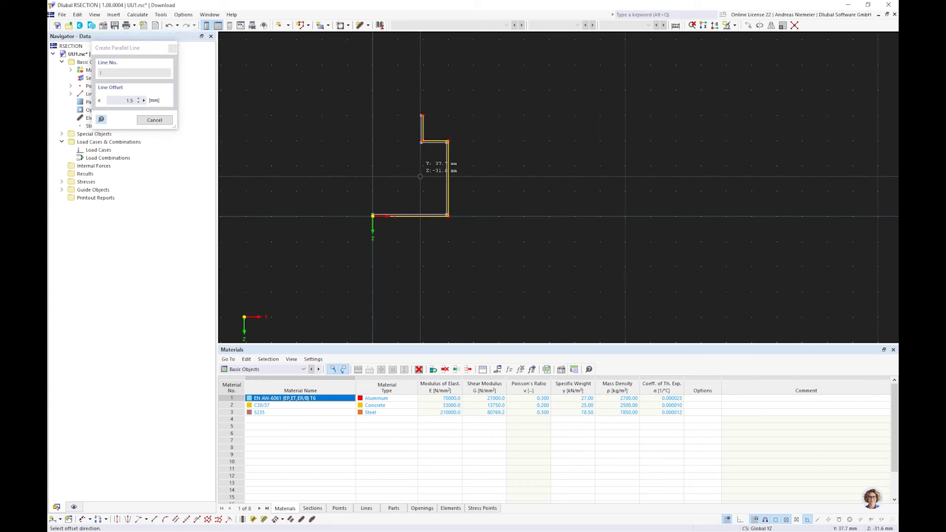
pyautogui.click(420, 176)
pyautogui.scroll(3, 448, 187)
pyautogui.click(448, 188)
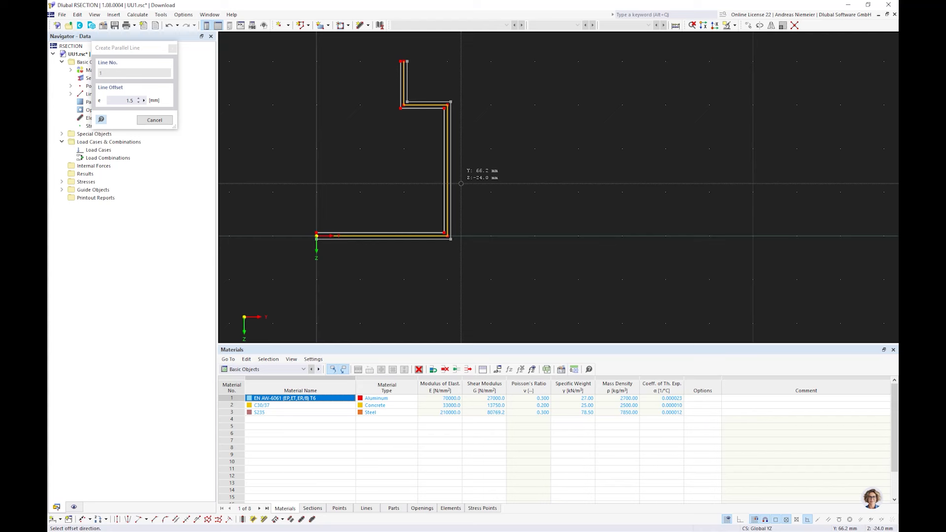
pyautogui.click(461, 183)
pyautogui.scroll(3, 436, 225)
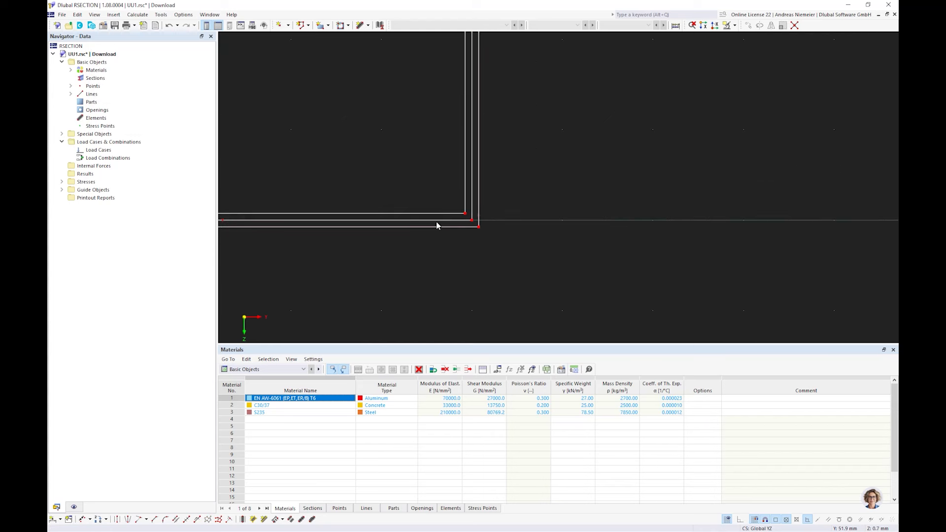
# Delete the original centre polyline and explode the two offset polylines into single lines
pyautogui.click(440, 223)
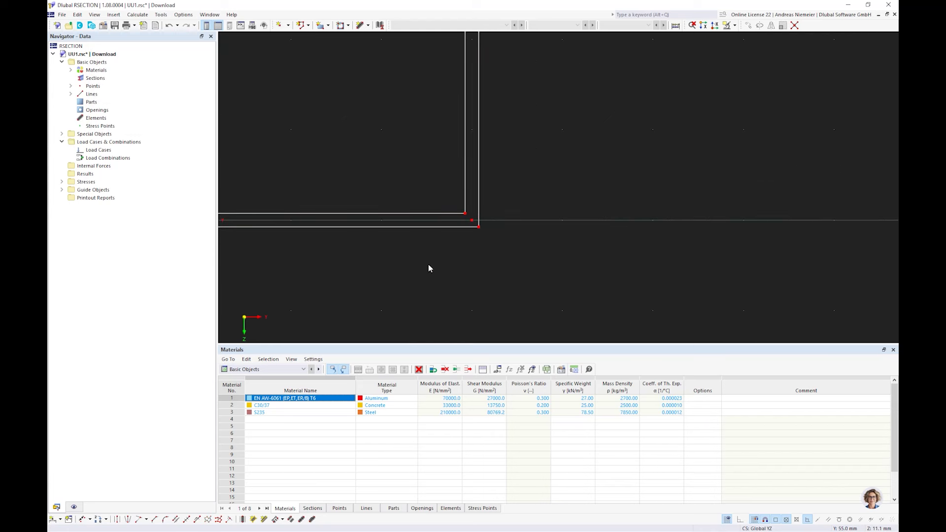
pyautogui.moveTo(418, 257); pyautogui.dragTo(385, 215)
pyautogui.rightClick(398, 215)
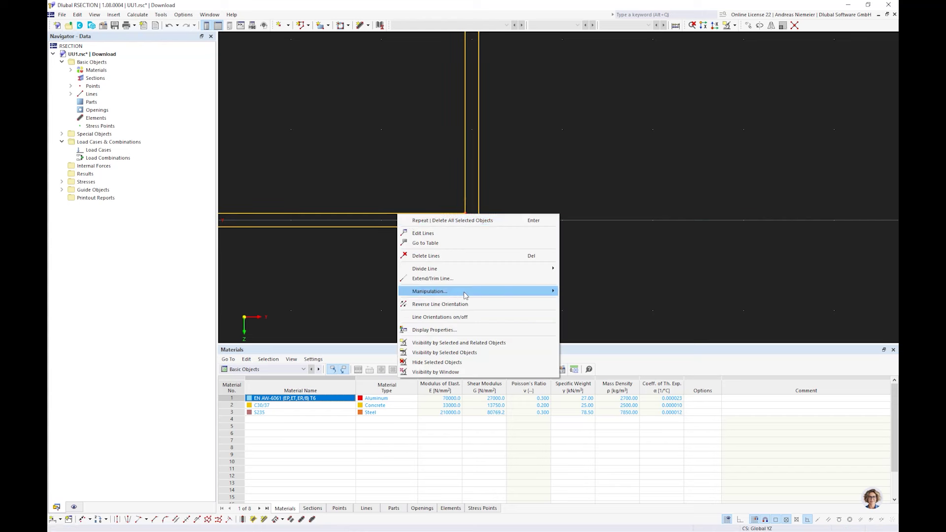
pyautogui.moveTo(465, 293)
pyautogui.click(600, 341)
pyautogui.click(477, 199)
pyautogui.scroll(-5, 600, 132)
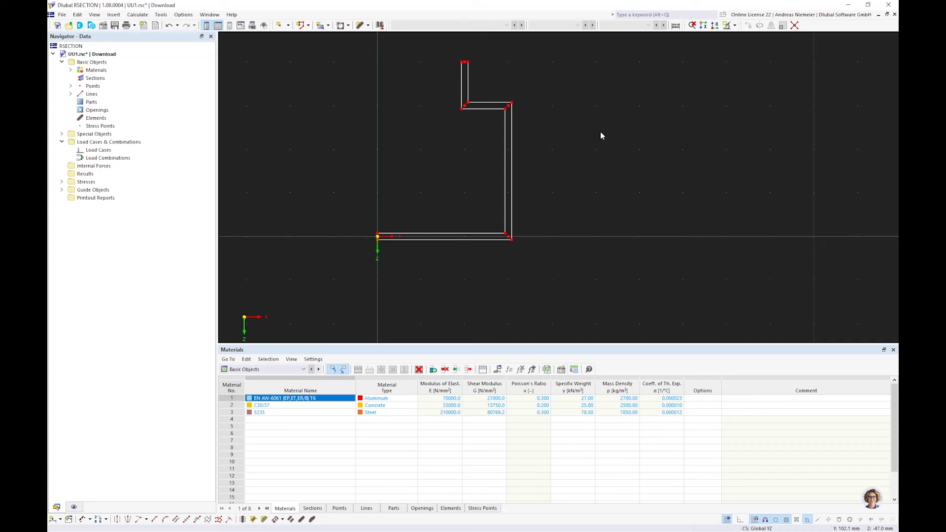
# Close both open ends of the offset outline with single lines connecting the end points
pyautogui.click(308, 25)
pyautogui.click(318, 37)
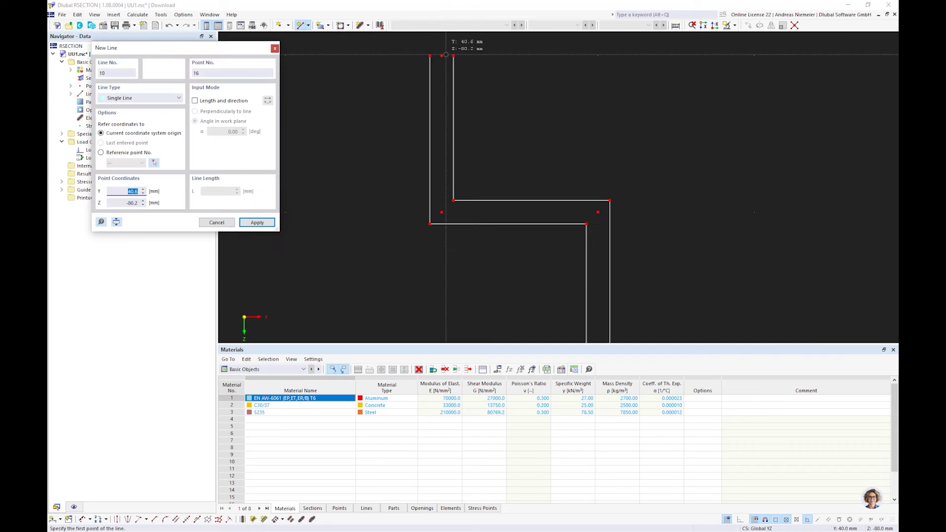
pyautogui.click(430, 56)
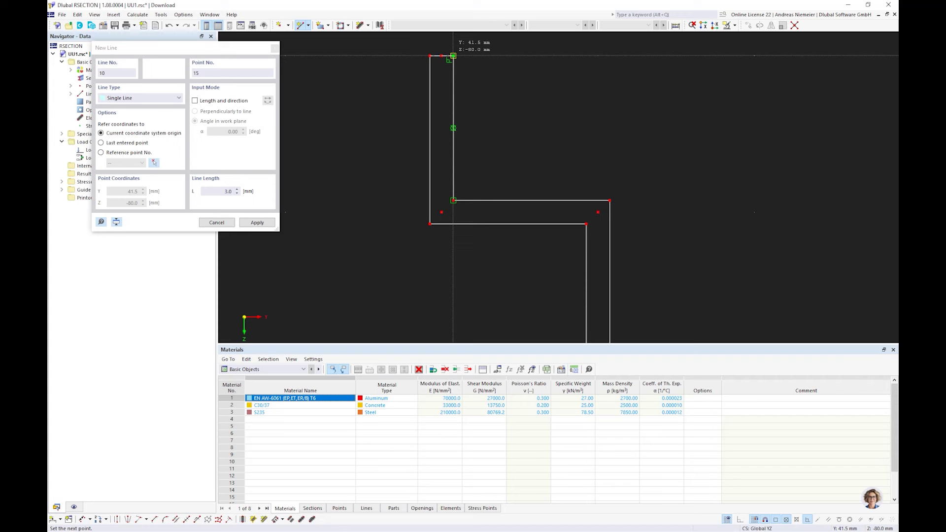
pyautogui.click(453, 55)
pyautogui.scroll(-4, 521, 100)
pyautogui.scroll(4, 403, 206)
pyautogui.click(409, 214)
pyautogui.press('Escape')
pyautogui.scroll(-1, 463, 245)
pyautogui.scroll(-1, 445, 253)
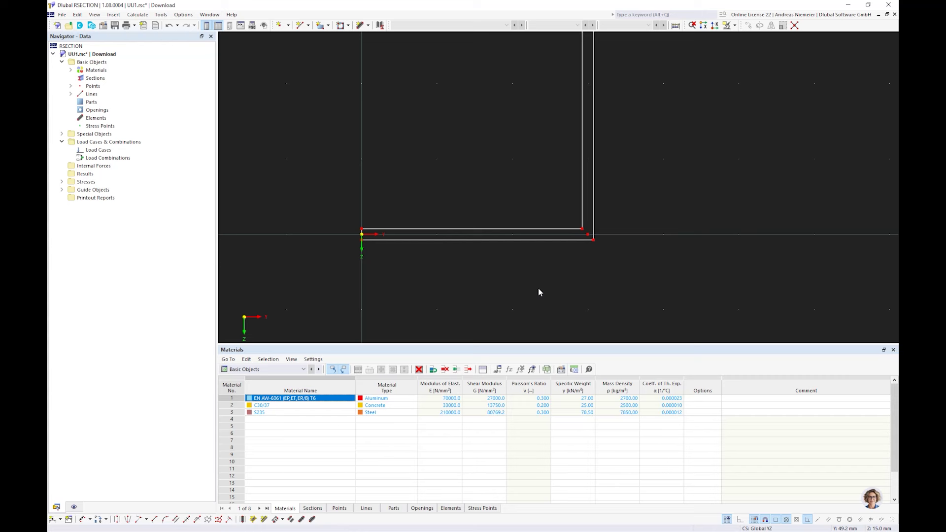
pyautogui.scroll(-1, 538, 288)
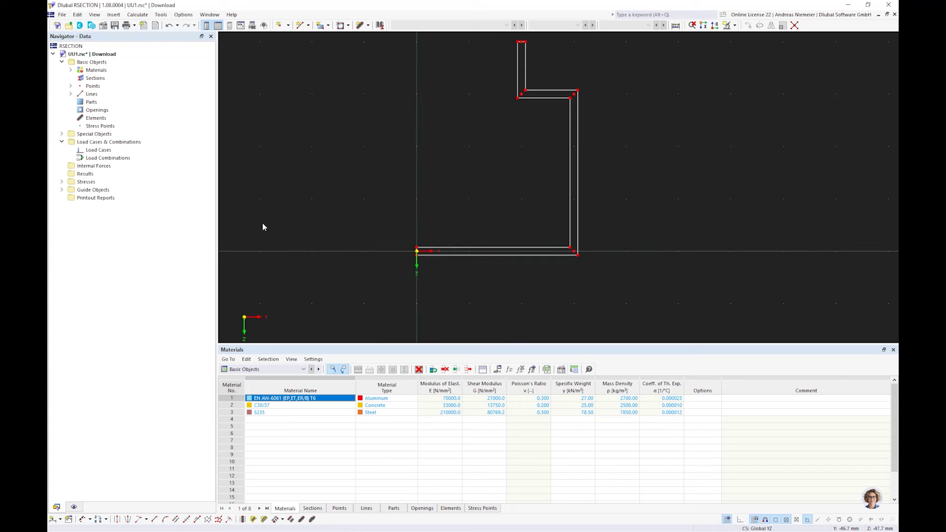
# Round the three inner corners of the profile outline with a 1 mm radius
pyautogui.click(196, 521)
pyautogui.click(198, 87)
pyautogui.write('1')
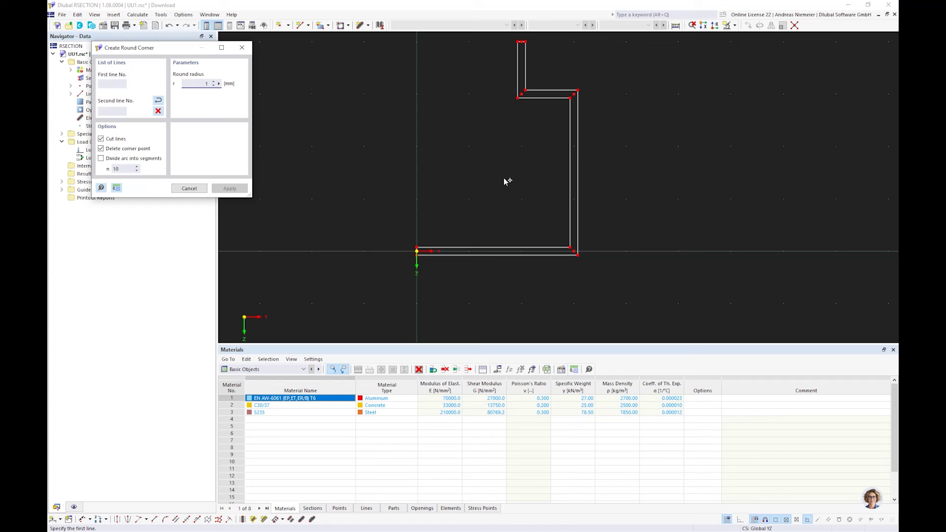
pyautogui.click(537, 90)
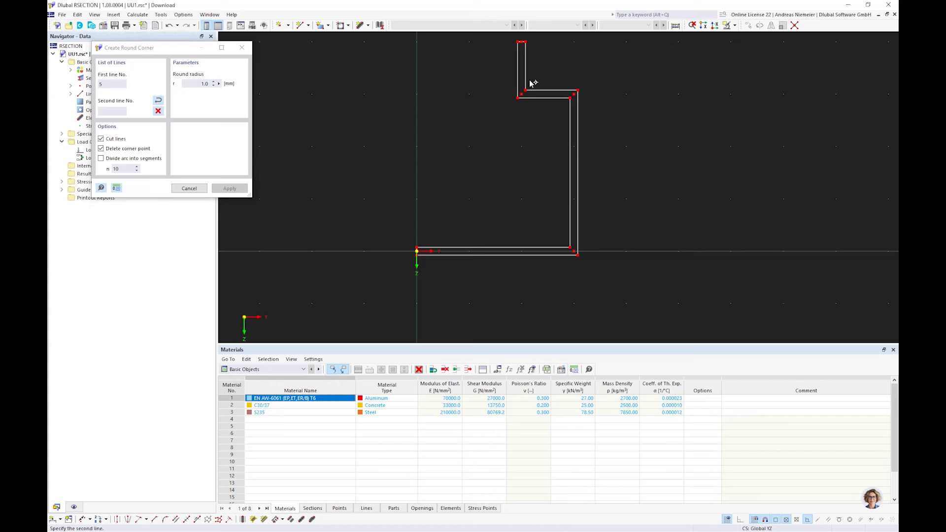
pyautogui.click(524, 78)
pyautogui.scroll(2, 561, 111)
pyautogui.click(564, 93)
pyautogui.click(575, 102)
pyautogui.scroll(2, 580, 303)
pyautogui.click(576, 275)
pyautogui.click(568, 290)
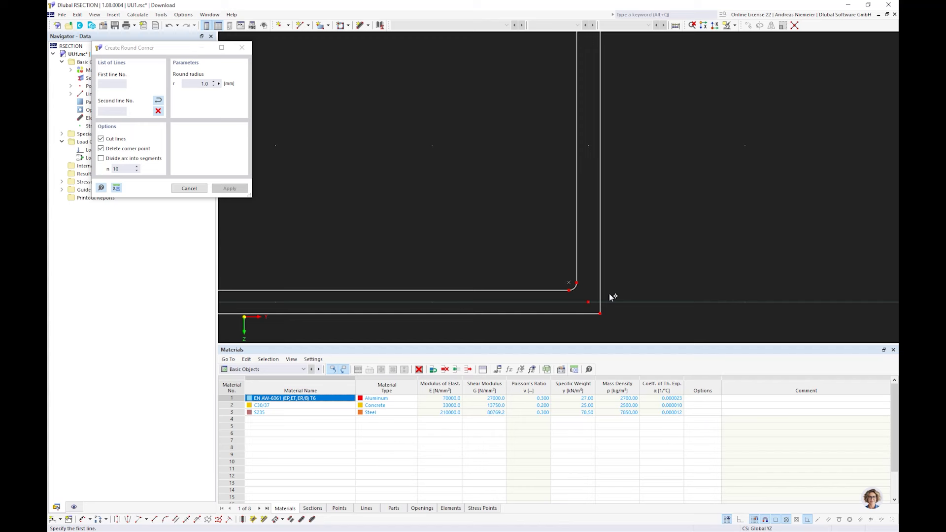
# Round the three outer corners of the profile outline with a 4 mm radius
pyautogui.doubleClick(205, 84)
pyautogui.write('4')
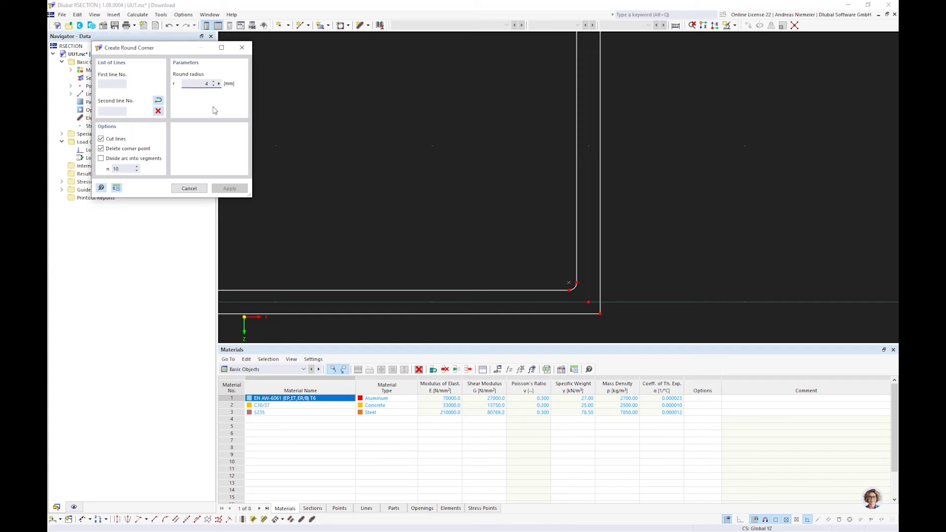
pyautogui.click(570, 313)
pyautogui.click(600, 299)
pyautogui.scroll(-2, 544, 139)
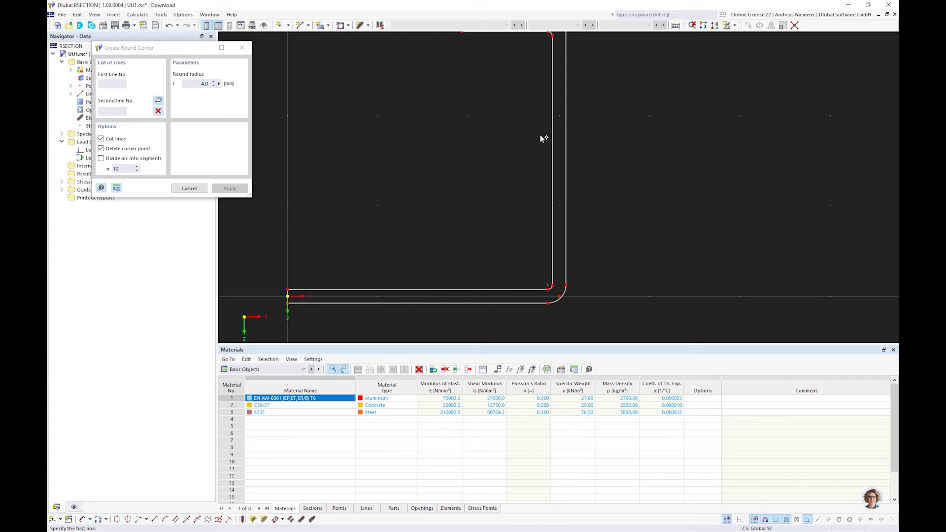
pyautogui.scroll(2, 564, 140)
pyautogui.click(547, 129)
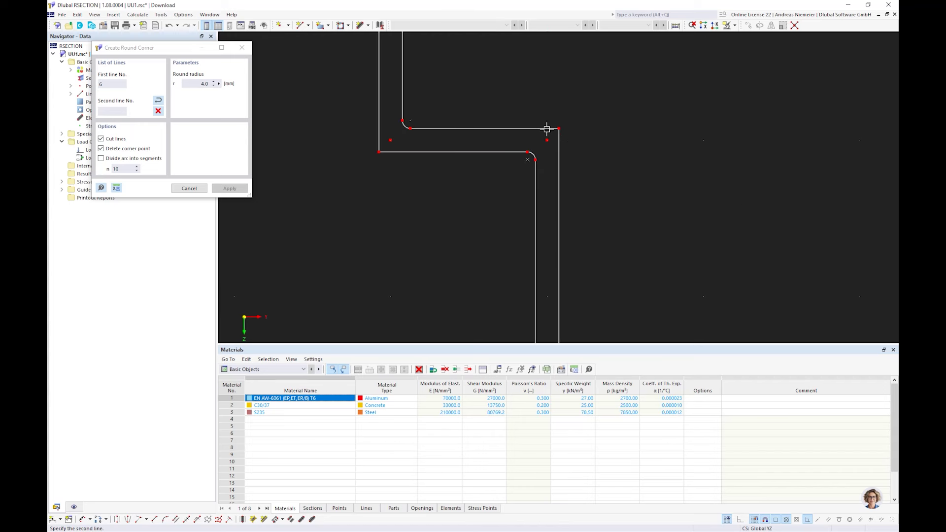
pyautogui.click(543, 128)
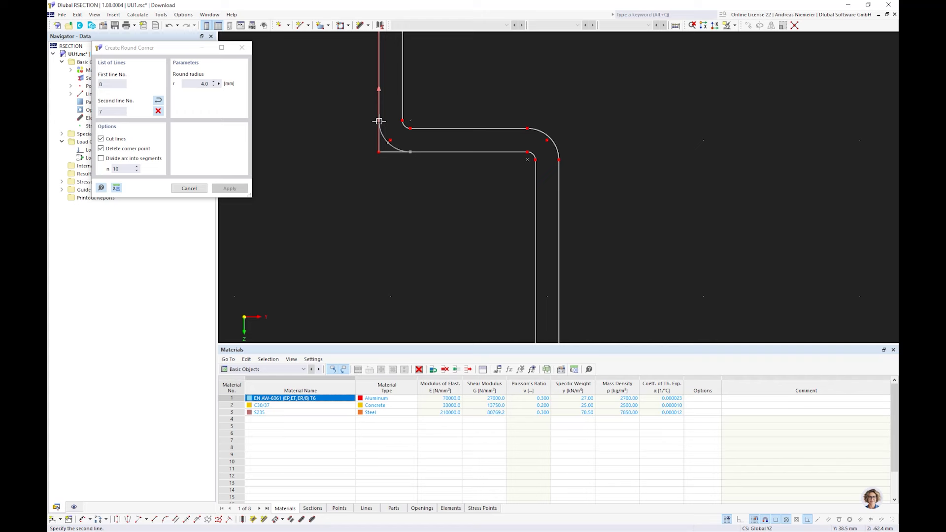
pyautogui.click(379, 121)
pyautogui.press('Escape')
pyautogui.scroll(-4, 382, 149)
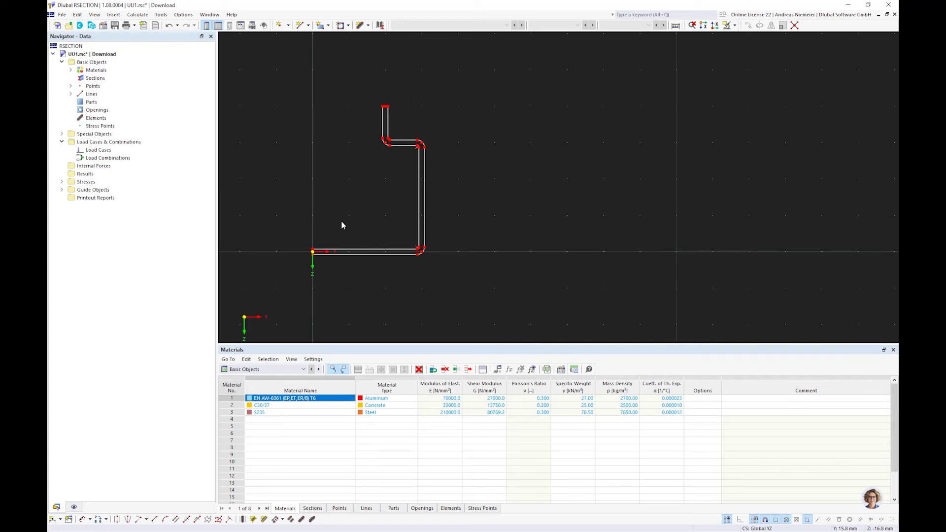
# Create a new part from all lines of the closed outline, using material EN AW-6061 (EP,ET,ER/B) T6
pyautogui.rightClick(90, 102)
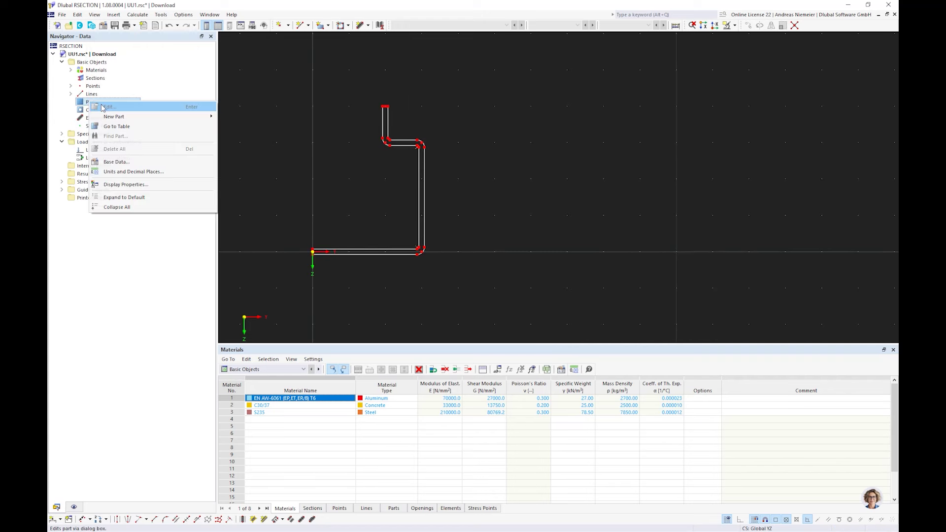
pyautogui.moveTo(125, 119)
pyautogui.click(239, 117)
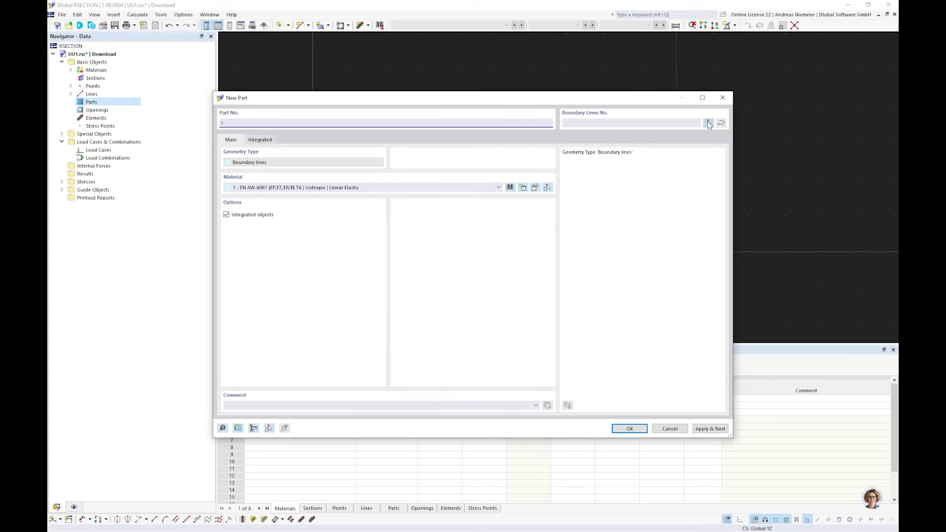
pyautogui.click(708, 123)
pyautogui.moveTo(286, 87); pyautogui.dragTo(439, 266)
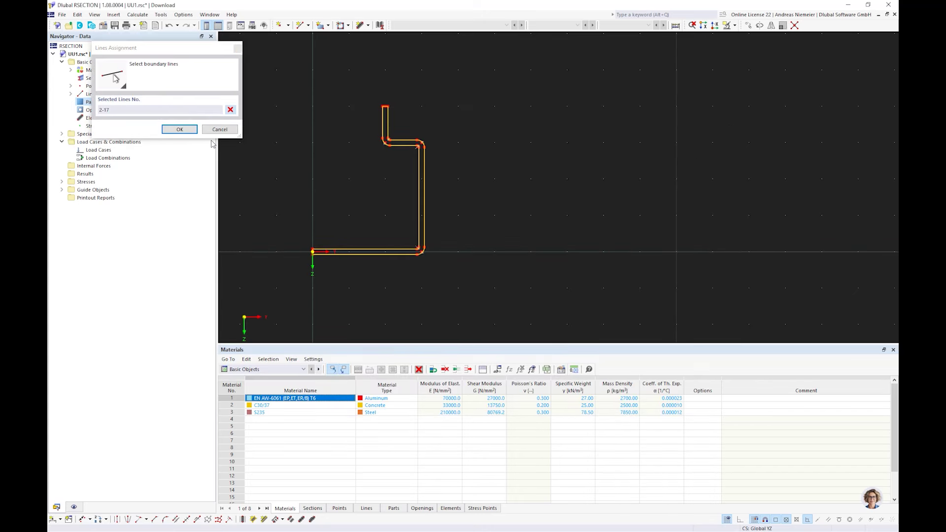
pyautogui.press('Return')
pyautogui.click(629, 429)
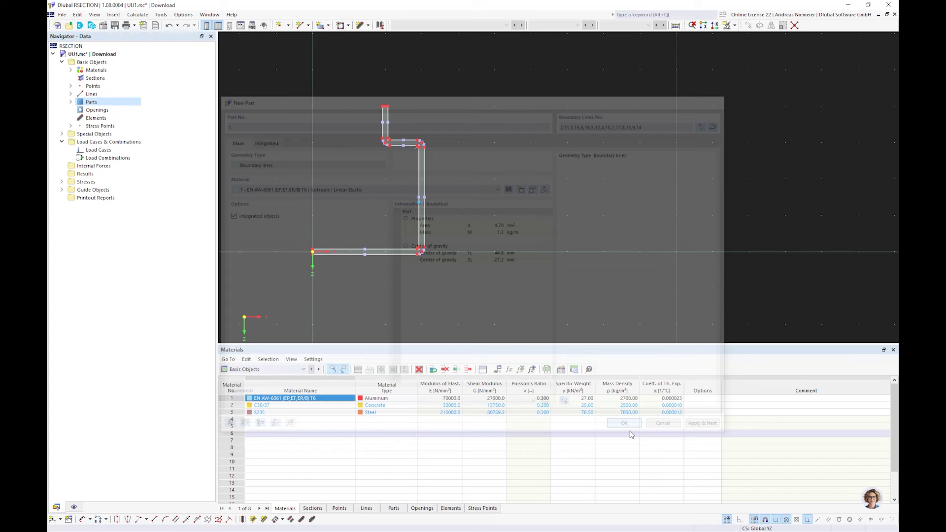
# Display the finite element section property results and examine the property values and the y-ordinate distribution
pyautogui.scroll(2, 407, 256)
pyautogui.click(407, 256)
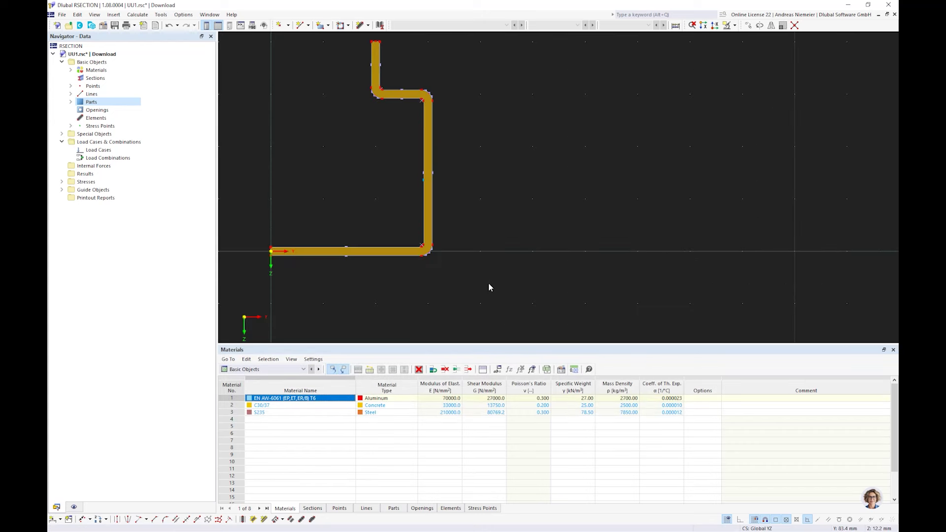
pyautogui.click(488, 283)
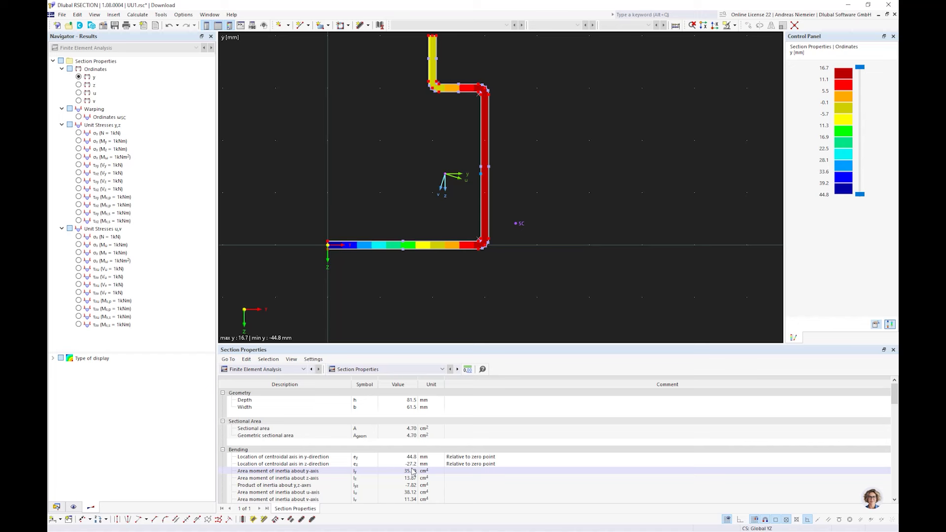
pyautogui.scroll(-1, 442, 306)
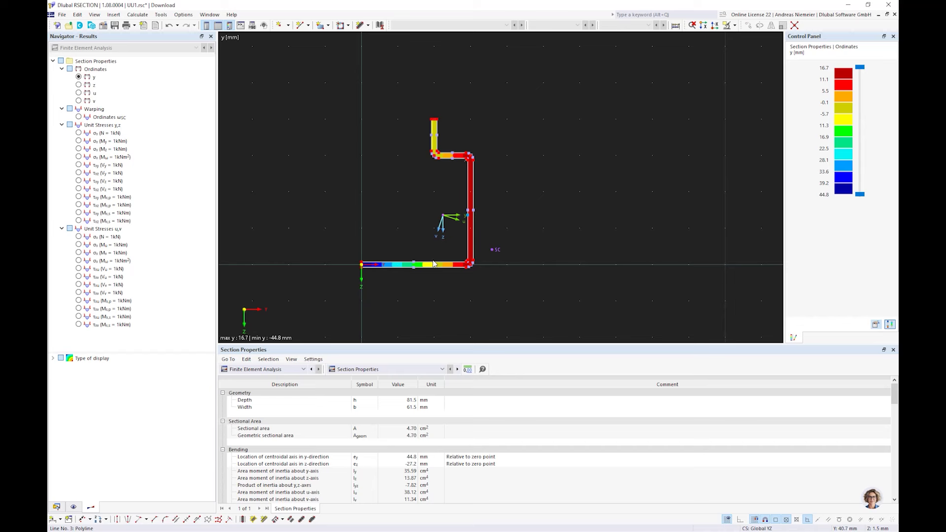
pyautogui.scroll(2, 434, 263)
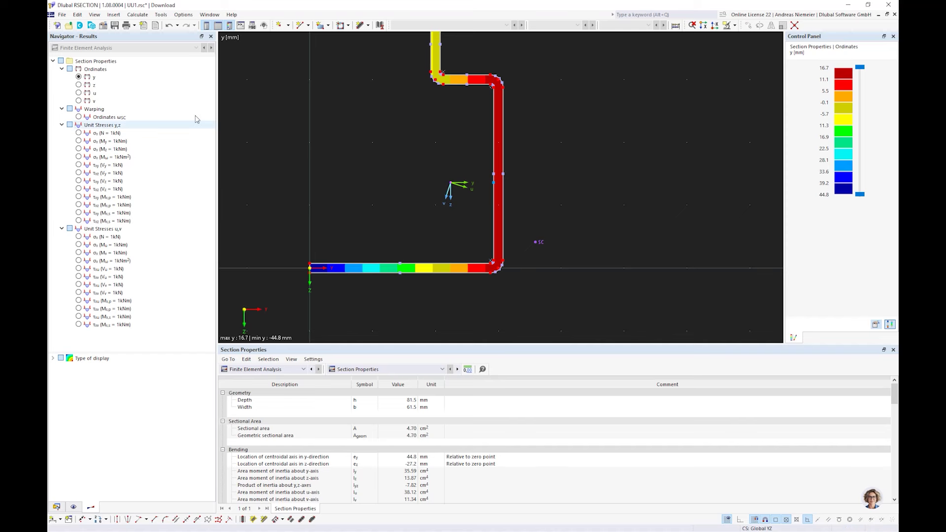
# Set the model's analysis method to Thin-Walled Analysis and activate the Effective / Steel / Aluminum section add-on with EN 1999-1-1 (Aluminum)
pyautogui.click(103, 25)
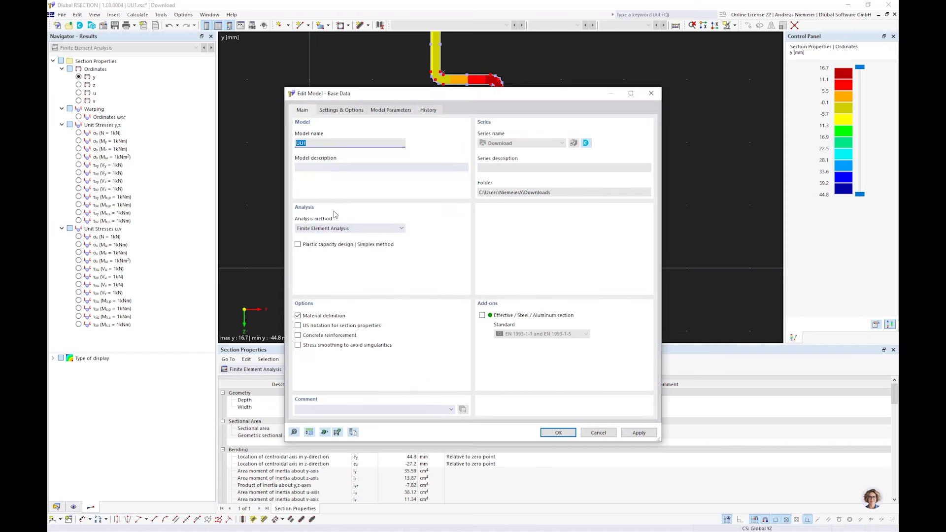
pyautogui.click(332, 228)
pyautogui.click(331, 244)
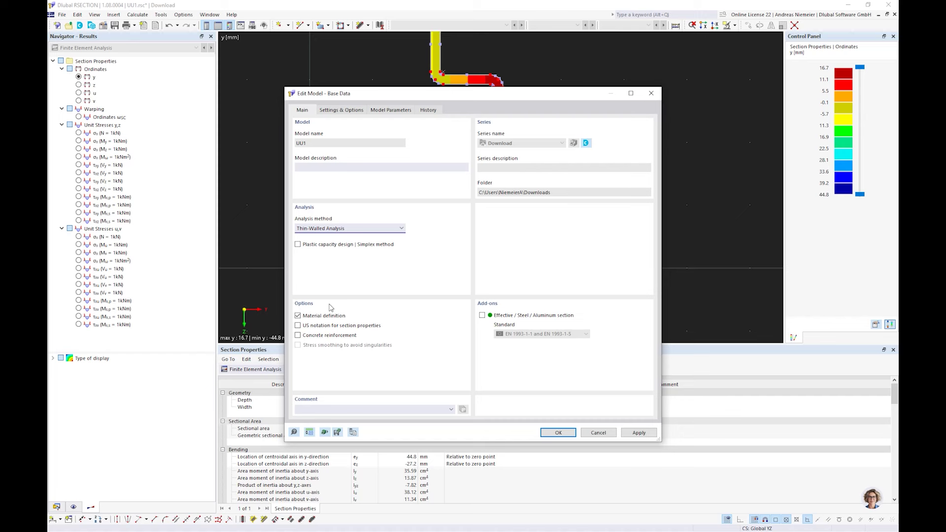
pyautogui.click(518, 315)
pyautogui.click(542, 334)
pyautogui.click(536, 356)
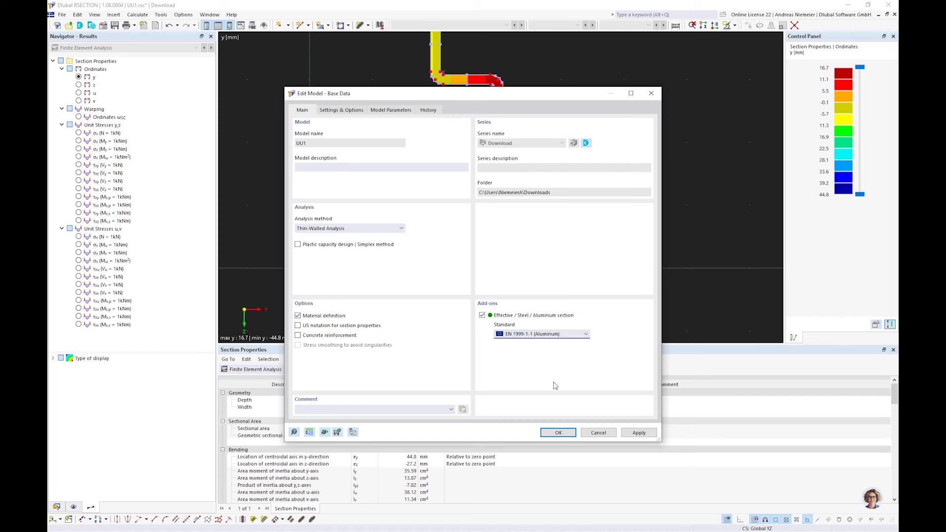
pyautogui.click(564, 438)
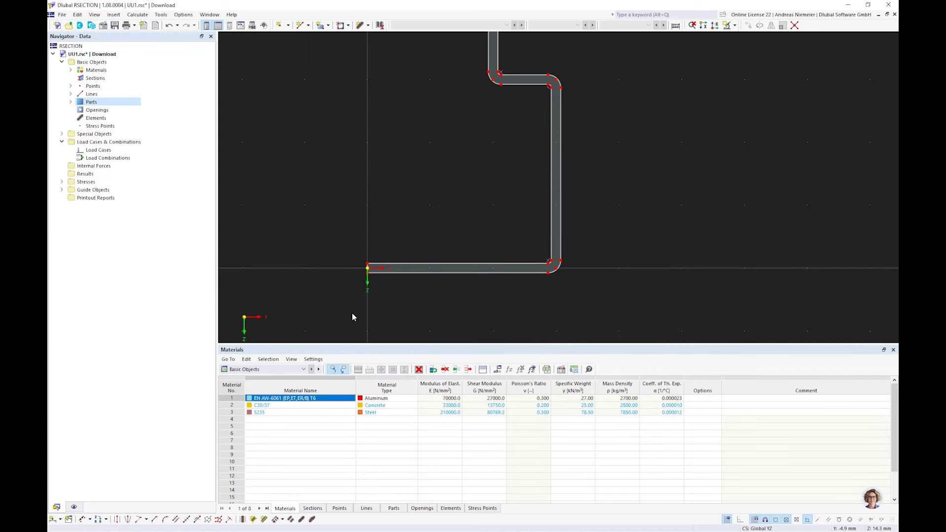
# Draw the first thin-walled element, 3 mm thick in EN AW-6061 T6, along the horizontal bottom leg from the origin to Y 60, Z 0 mm
pyautogui.click(361, 27)
pyautogui.click(220, 234)
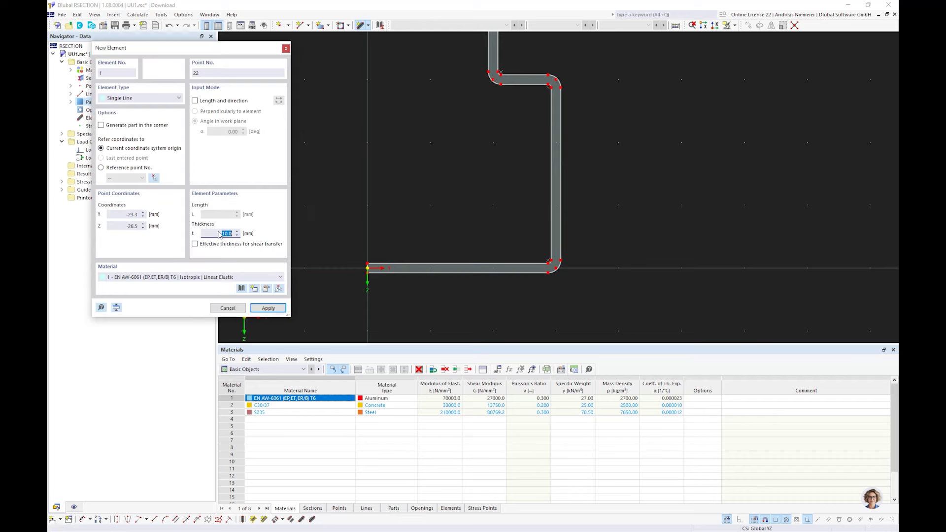
pyautogui.write('3')
pyautogui.scroll(3, 364, 259)
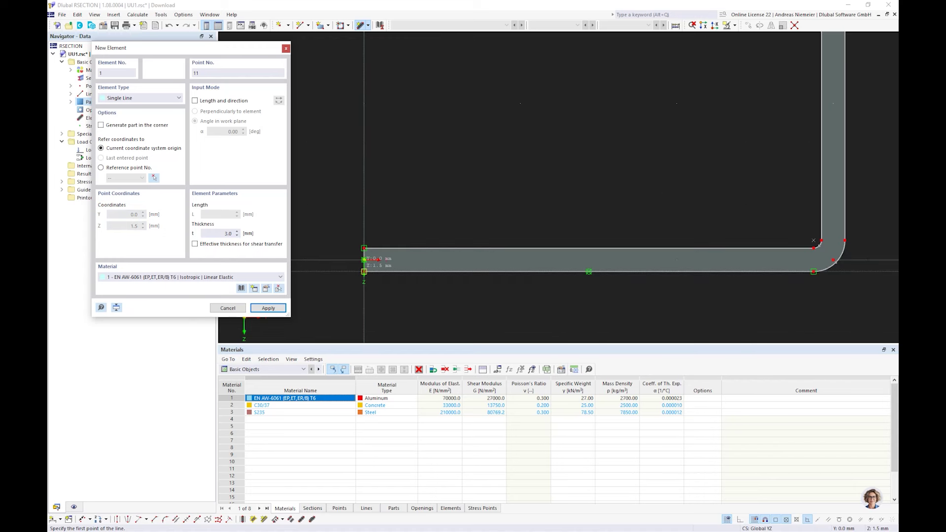
pyautogui.scroll(2, 364, 260)
pyautogui.click(365, 253)
pyautogui.scroll(-4, 365, 253)
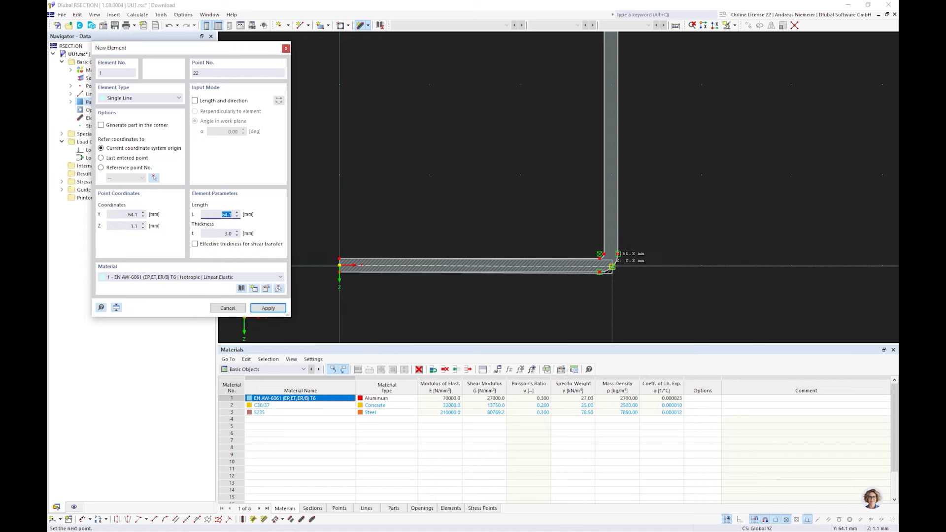
pyautogui.scroll(3, 612, 266)
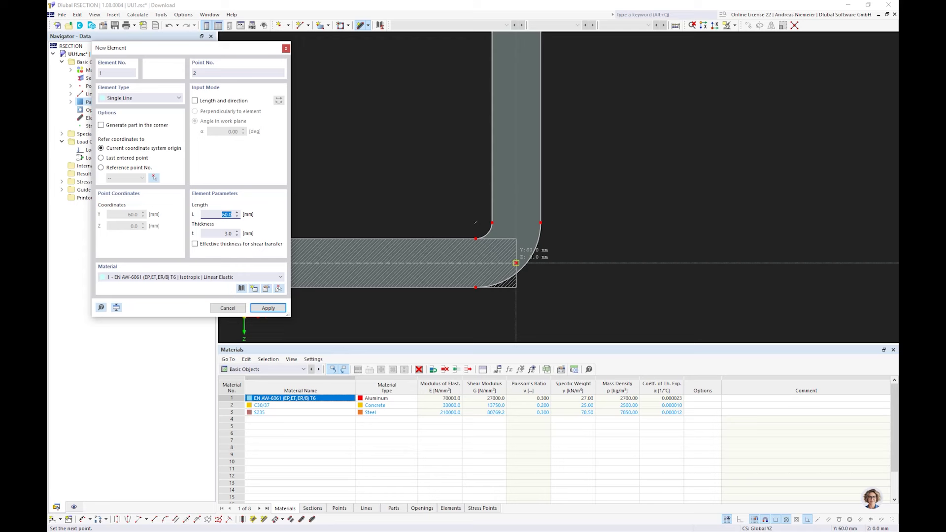
pyautogui.click(516, 263)
pyautogui.scroll(-3, 515, 288)
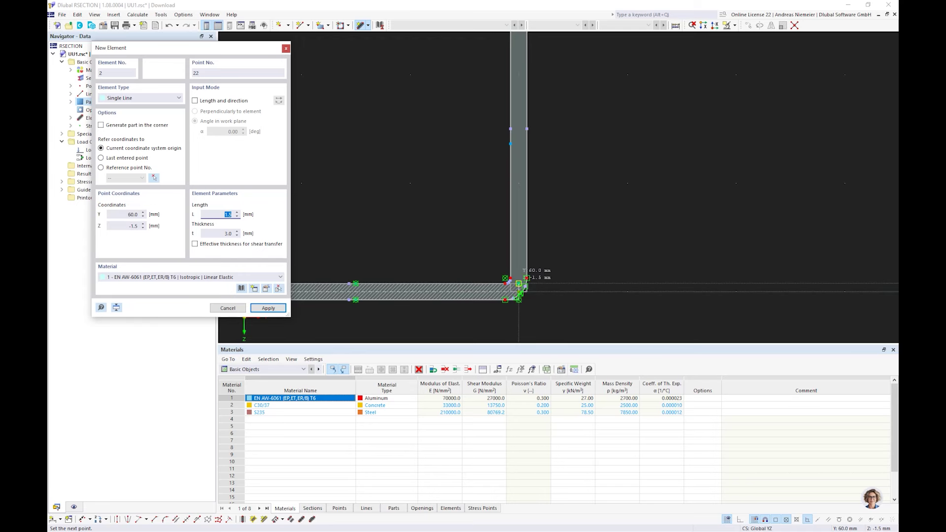
# Continue the 3 mm elements along the part's centreline to Y 60, Z -60 mm, across the short flange and up to the profile's free end
pyautogui.scroll(1, 523, 93)
pyautogui.scroll(3, 523, 92)
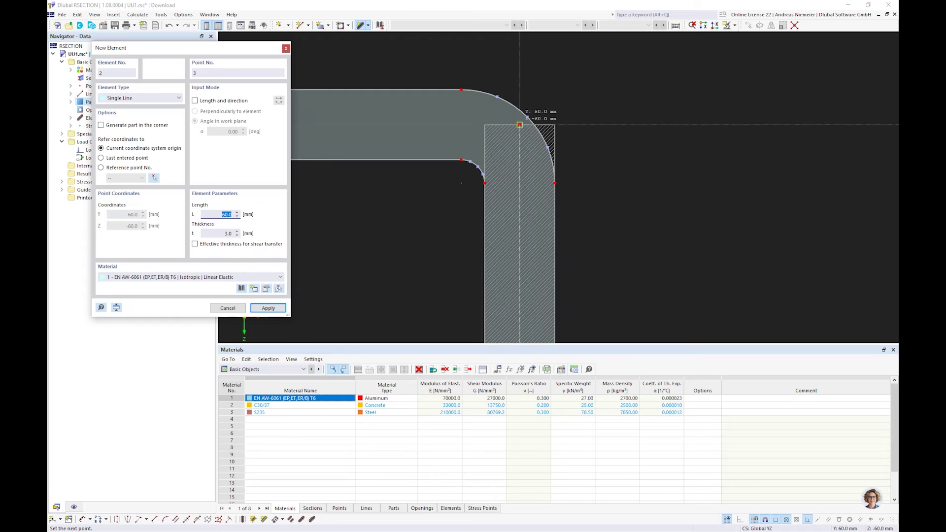
pyautogui.click(519, 125)
pyautogui.scroll(-3, 670, 150)
pyautogui.scroll(2, 509, 143)
pyautogui.click(400, 145)
pyautogui.scroll(-1, 409, 146)
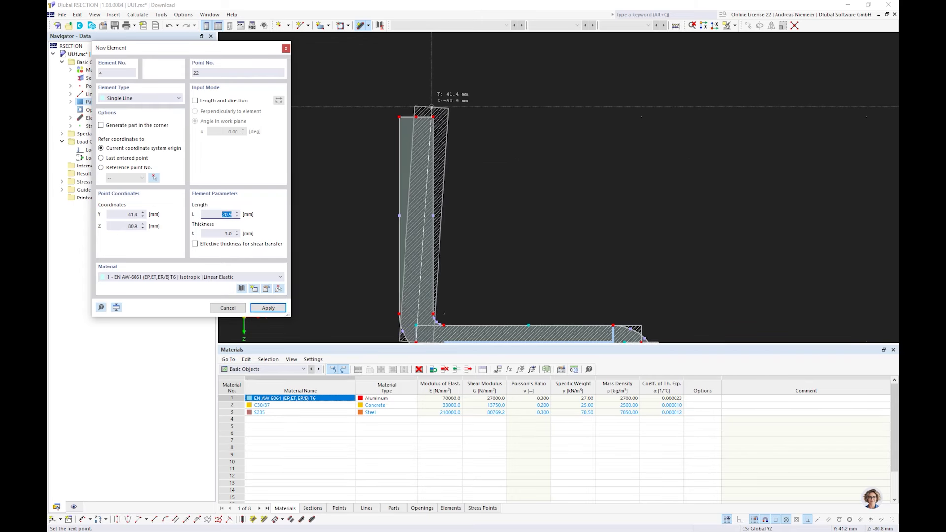
pyautogui.click(431, 107)
pyautogui.press('Escape')
pyautogui.scroll(-3, 486, 141)
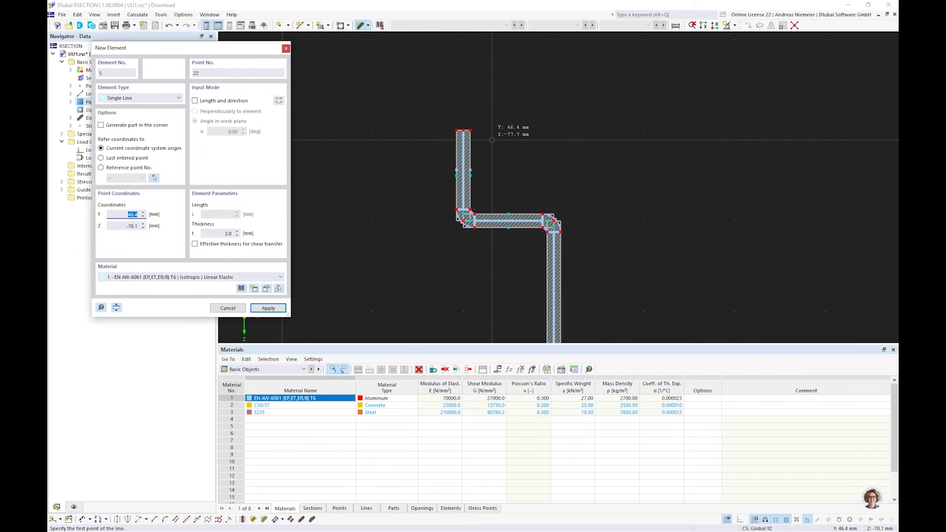
pyautogui.press('Escape')
pyautogui.scroll(-2, 572, 129)
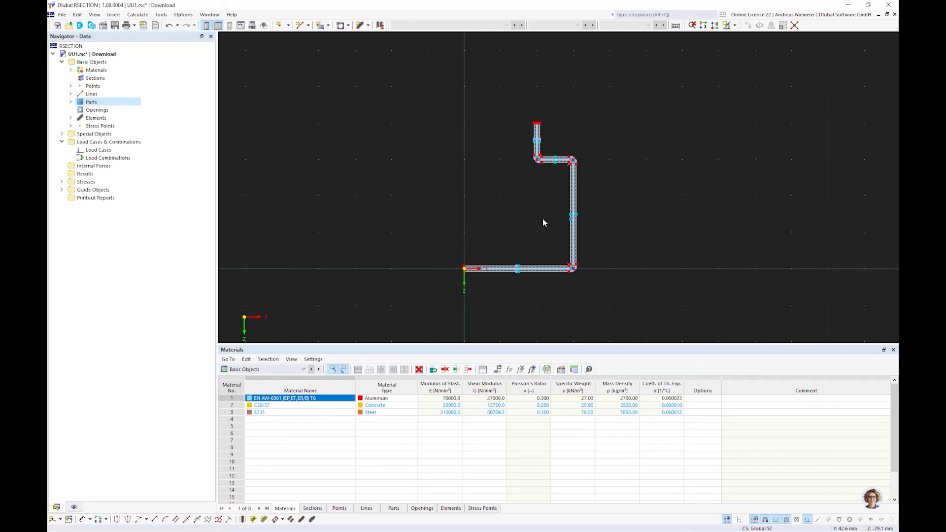
# Close the tables, list the model's part and examine how the elements overlap it at the rounded corners
pyautogui.scroll(1, 471, 279)
pyautogui.scroll(2, 471, 278)
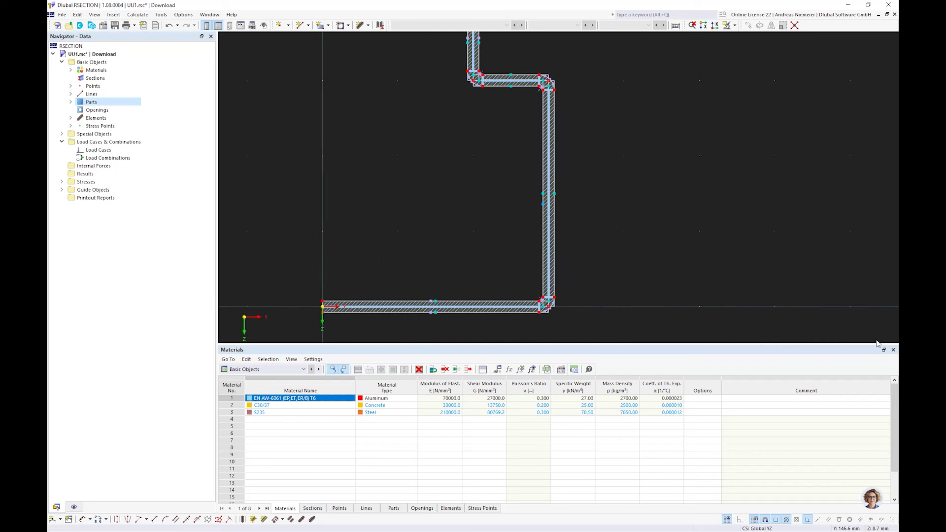
pyautogui.click(893, 349)
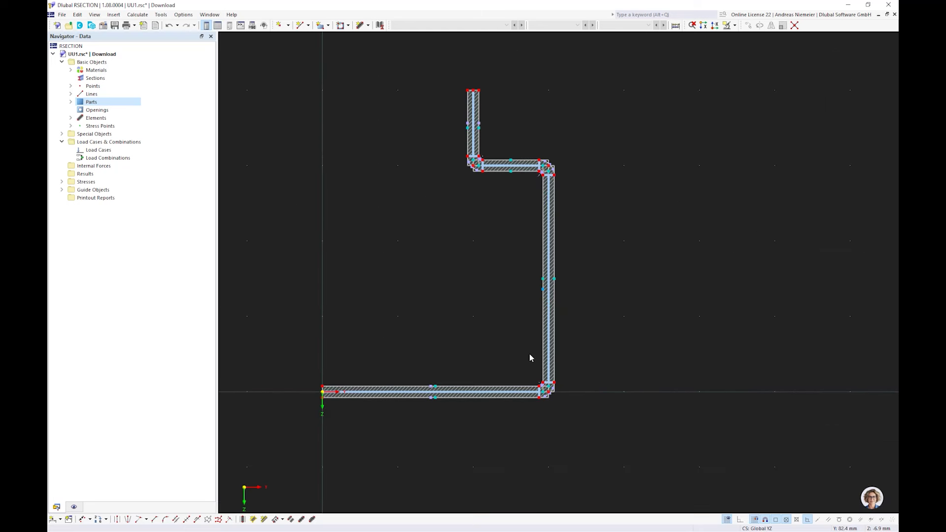
pyautogui.click(102, 110)
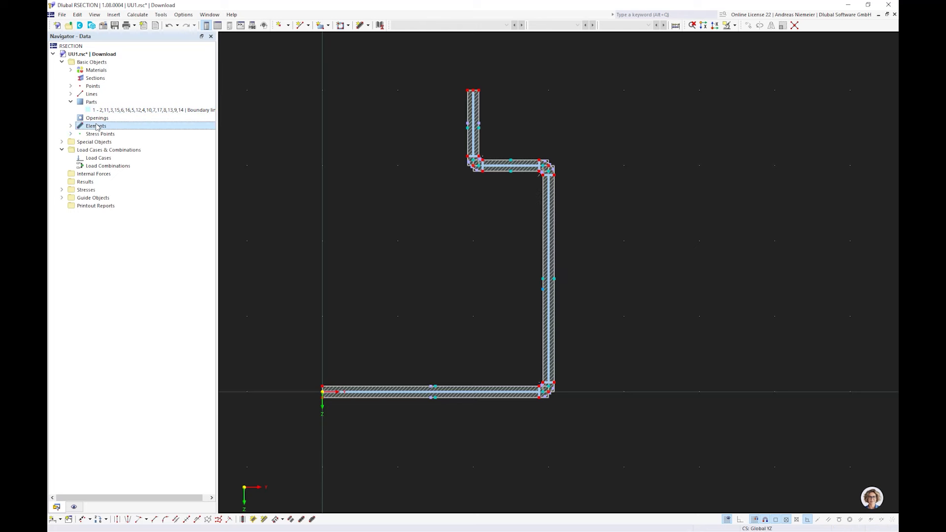
pyautogui.scroll(3, 552, 185)
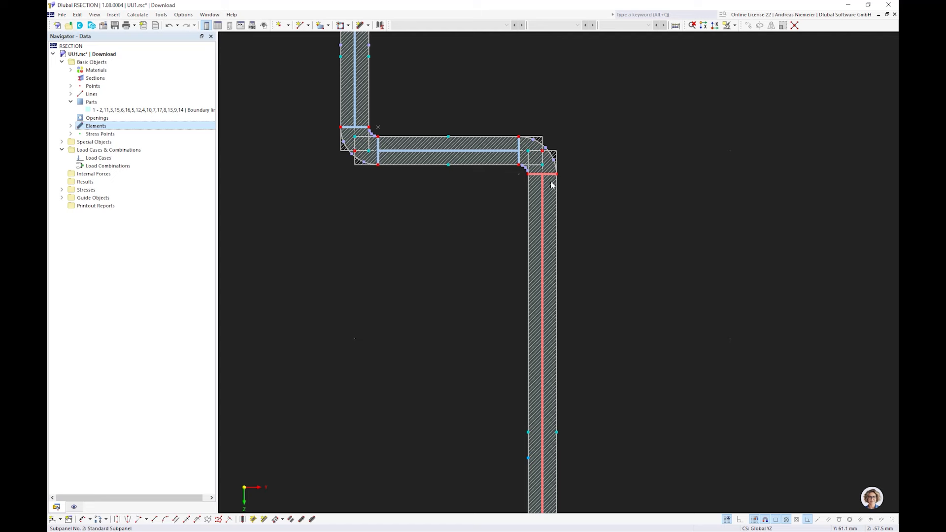
pyautogui.scroll(2, 551, 186)
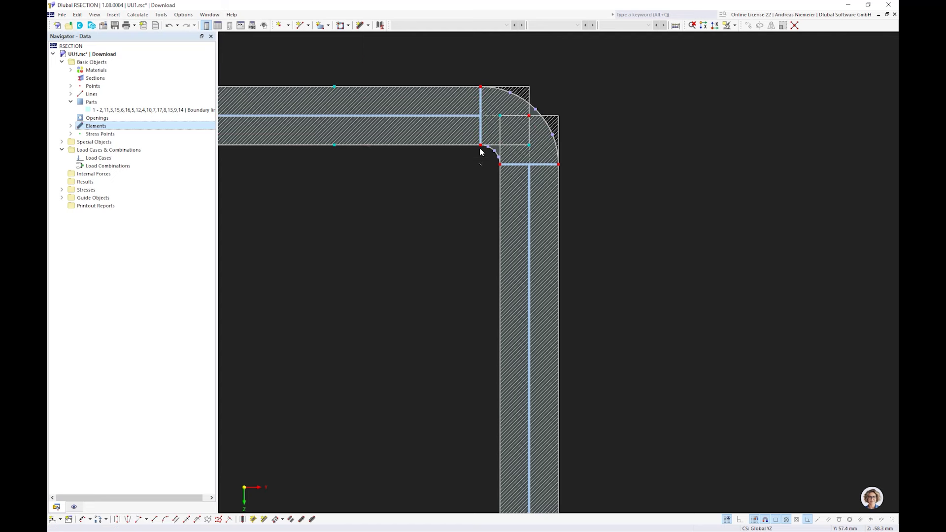
pyautogui.scroll(-3, 432, 304)
pyautogui.scroll(-1, 431, 303)
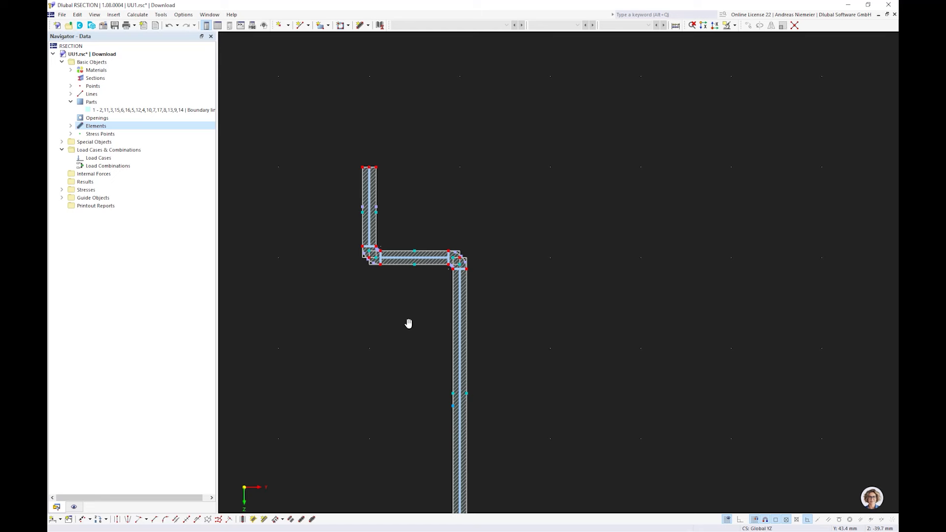
pyautogui.moveTo(408, 323); pyautogui.dragTo(472, 257, button='middle')
pyautogui.scroll(-1, 471, 257)
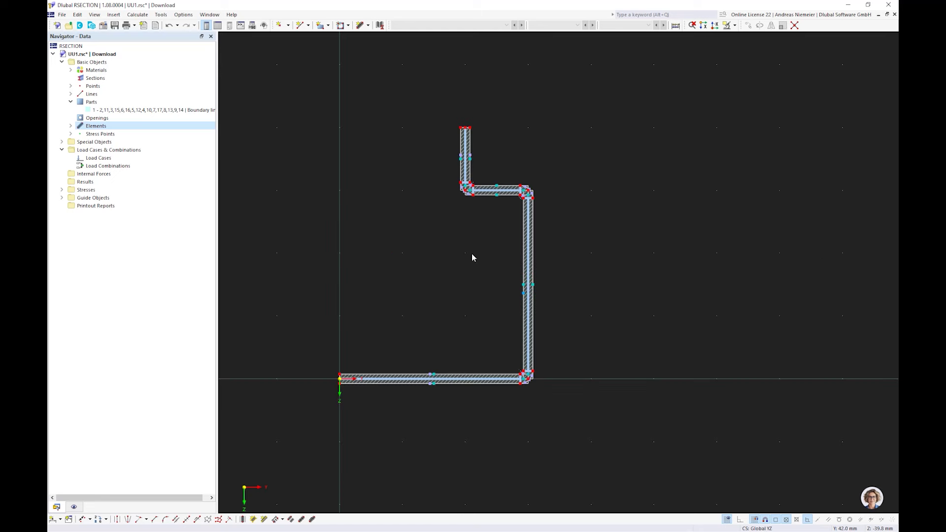
# Display the results with the Thin-Walled Analysis section properties table and save the section model
pyautogui.click(678, 27)
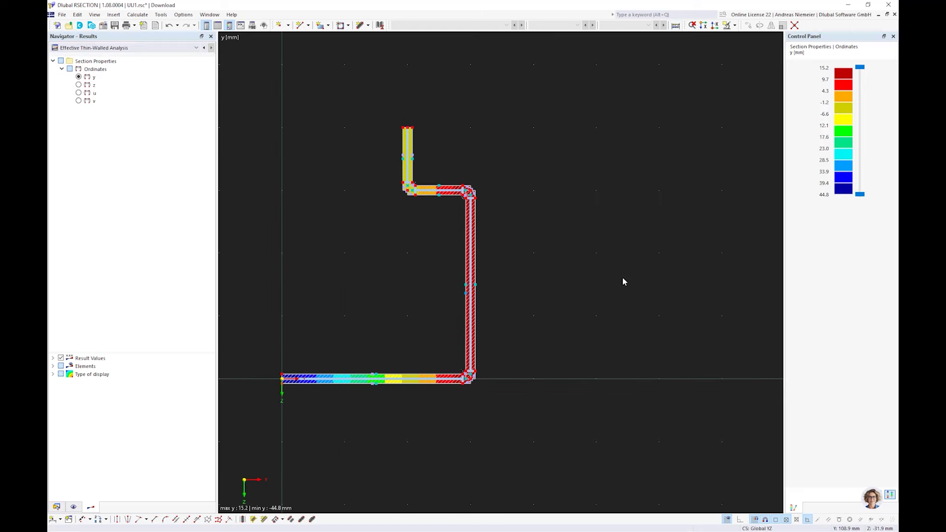
pyautogui.click(217, 26)
pyautogui.click(281, 368)
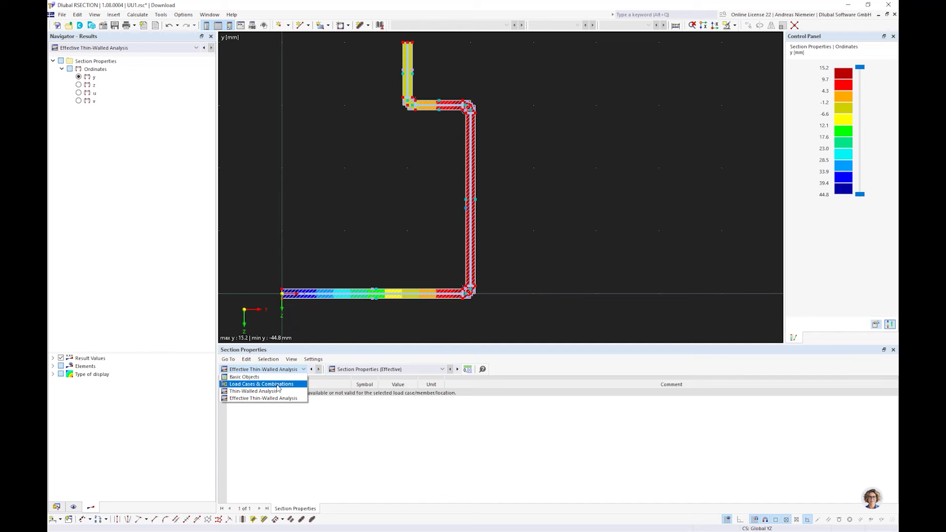
pyautogui.click(277, 392)
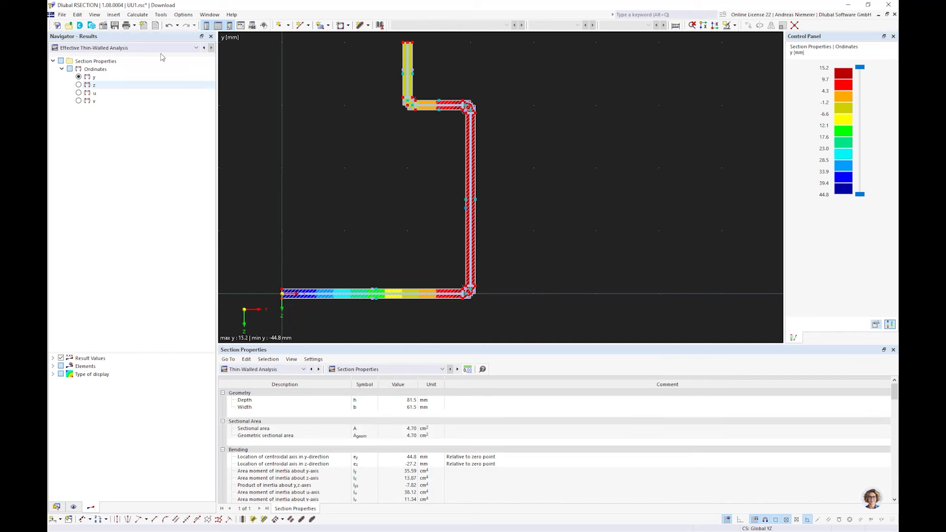
pyautogui.click(113, 27)
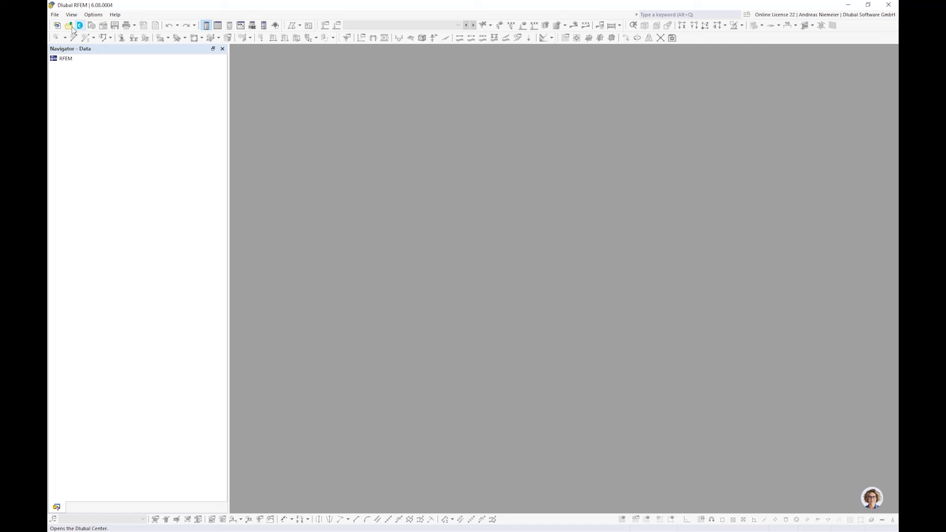
# In RFEM, create a new 3D model named U7 with the Aluminum Design add-on activated
pyautogui.click(57, 25)
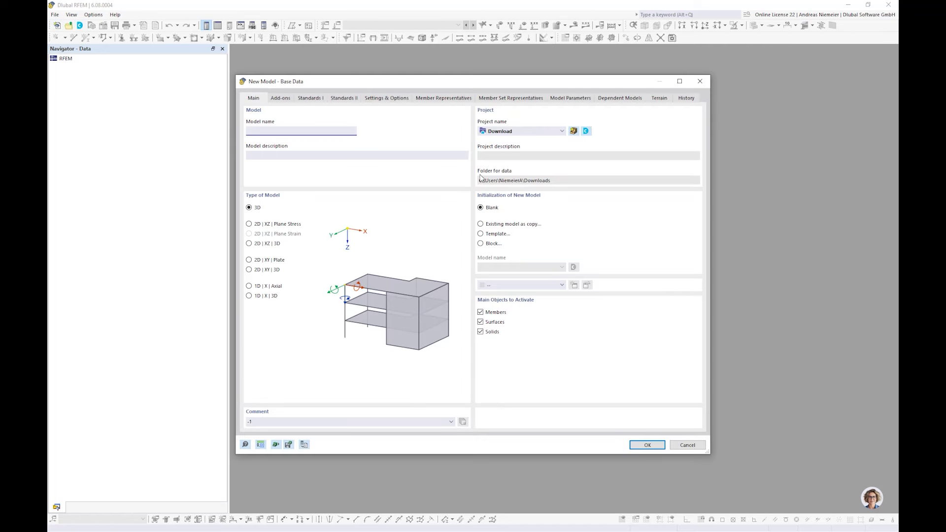
pyautogui.write('U7')
pyautogui.click(280, 98)
pyautogui.click(499, 213)
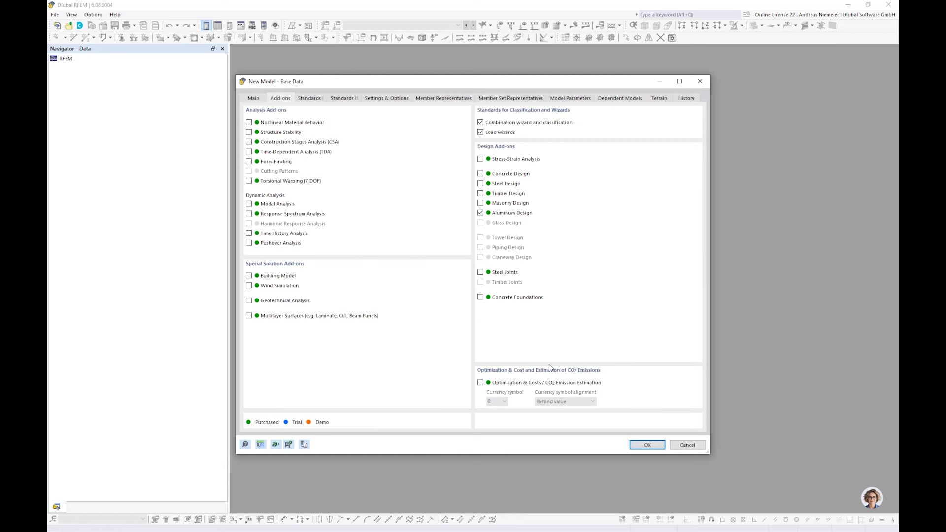
pyautogui.click(647, 445)
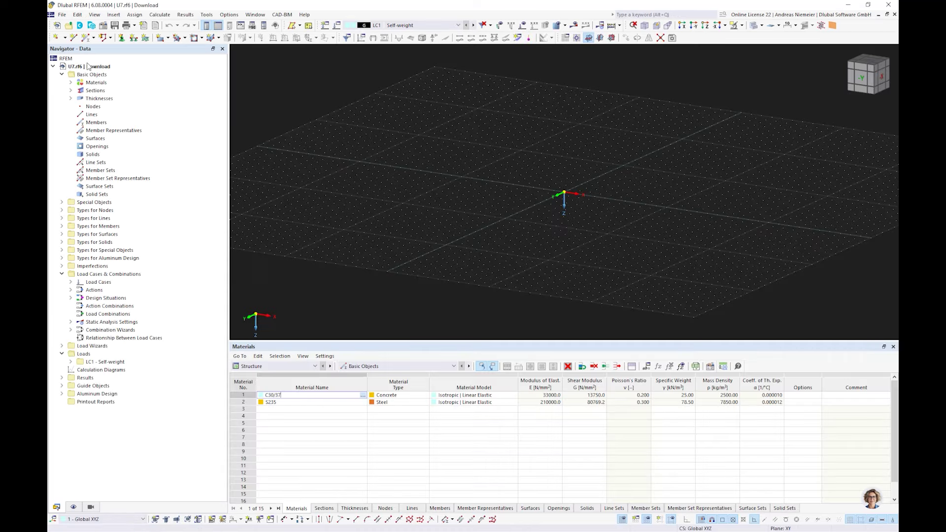
# Set up a new beam member with the RSECTION model UU1 from the Download project as its section
pyautogui.click(86, 38)
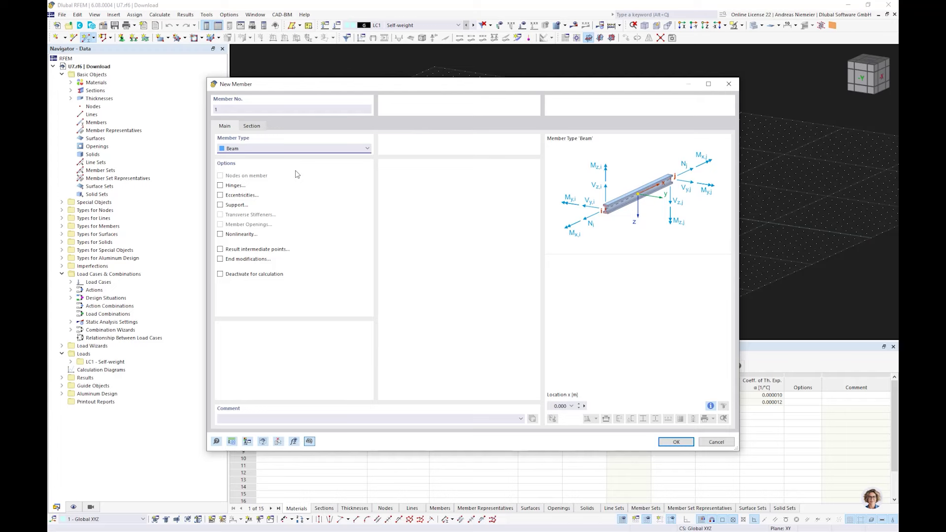
pyautogui.hotkey('ctrl', 'Tab')
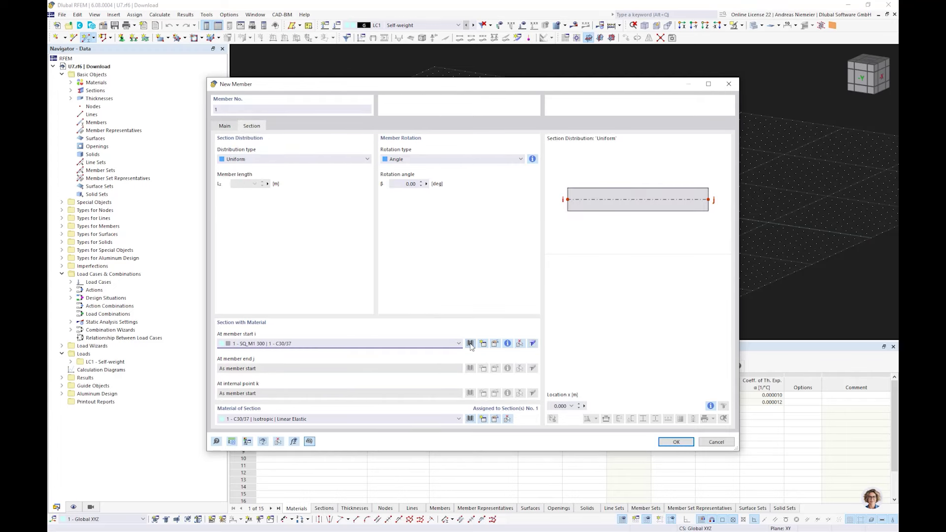
pyautogui.click(470, 343)
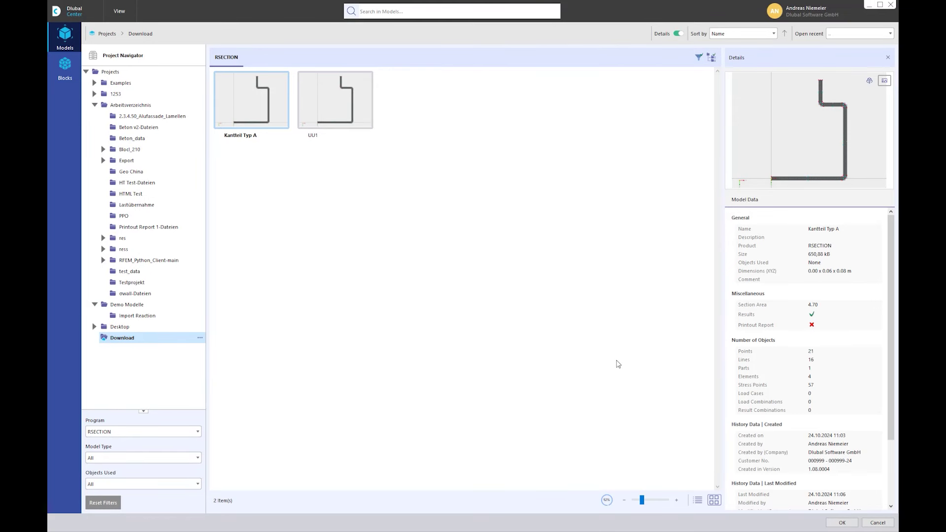
pyautogui.click(314, 135)
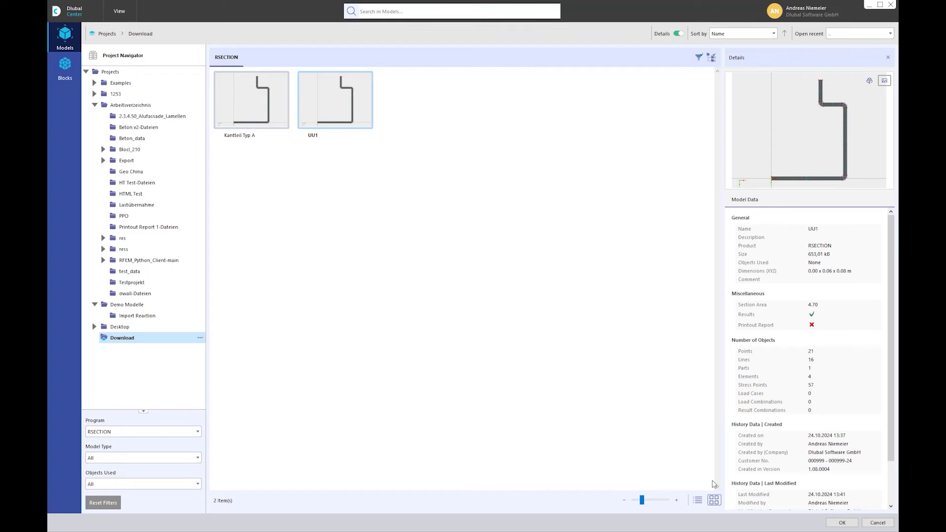
pyautogui.doubleClick(334, 120)
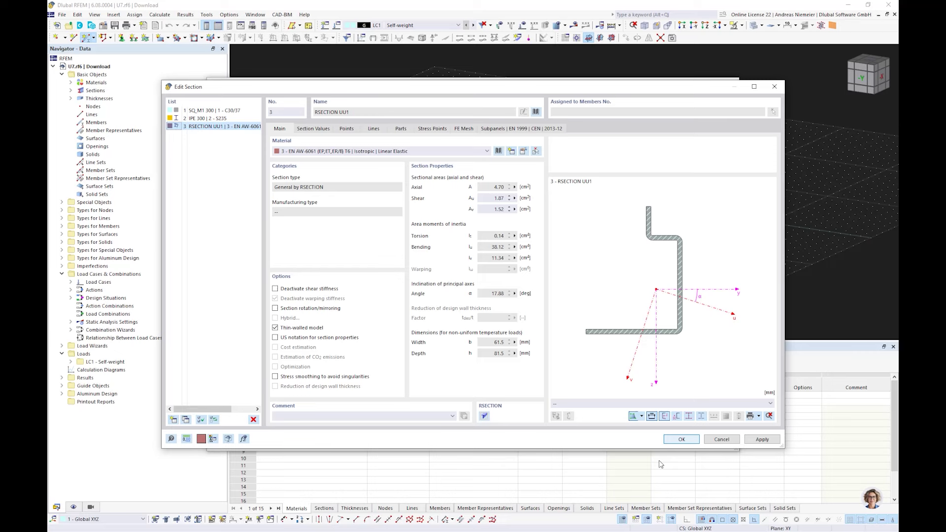
pyautogui.click(676, 441)
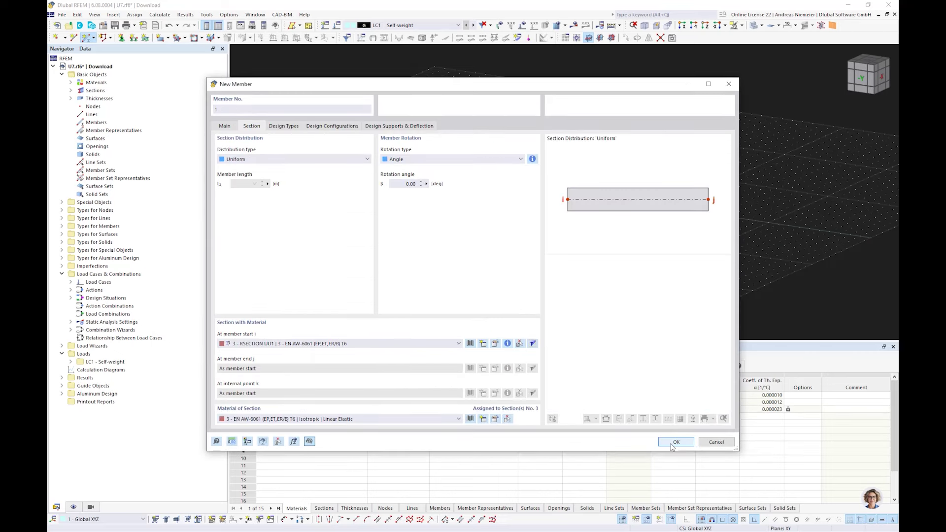
pyautogui.click(675, 442)
# Place the UU1 beam member from the origin along the X axis, about 1 m long, and inspect its end profile
pyautogui.scroll(3, 590, 151)
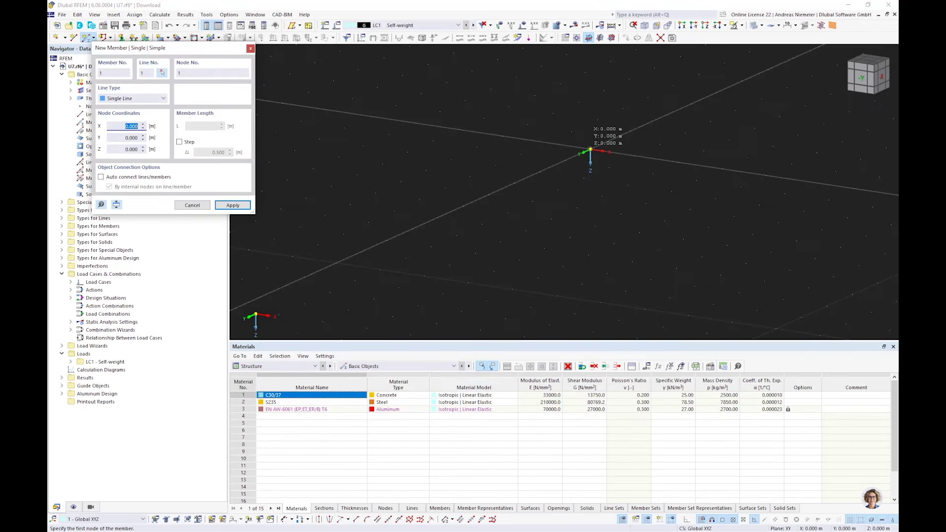
pyautogui.click(591, 150)
pyautogui.click(634, 156)
pyautogui.scroll(3, 646, 193)
pyautogui.moveTo(591, 231); pyautogui.dragTo(488, 188, button='middle')
pyautogui.scroll(3, 488, 187)
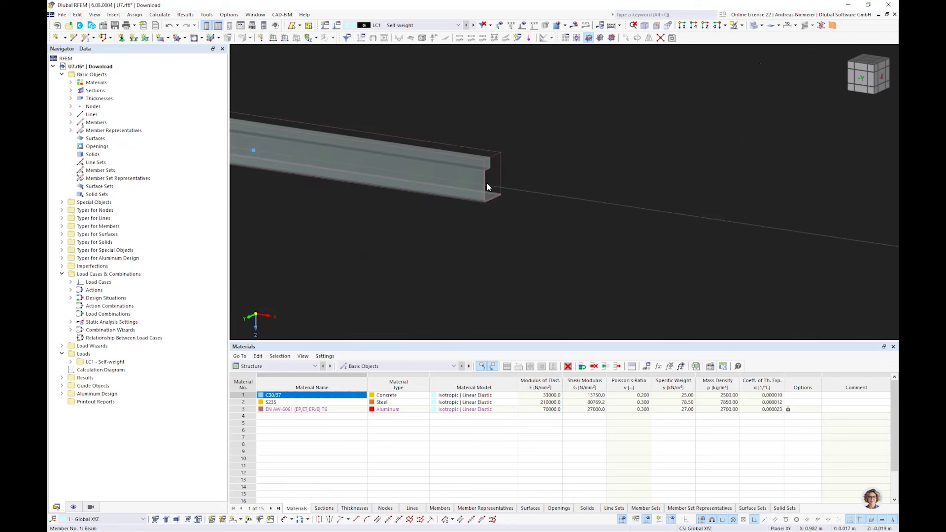
# Assign the Fixed nodal support to the nodes at both ends of the beam
pyautogui.scroll(-3, 488, 187)
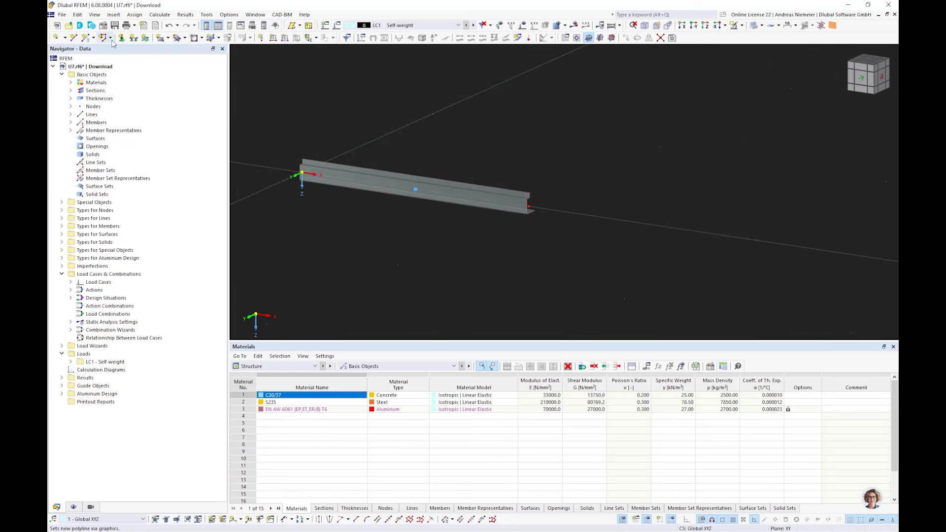
pyautogui.click(122, 37)
pyautogui.click(358, 221)
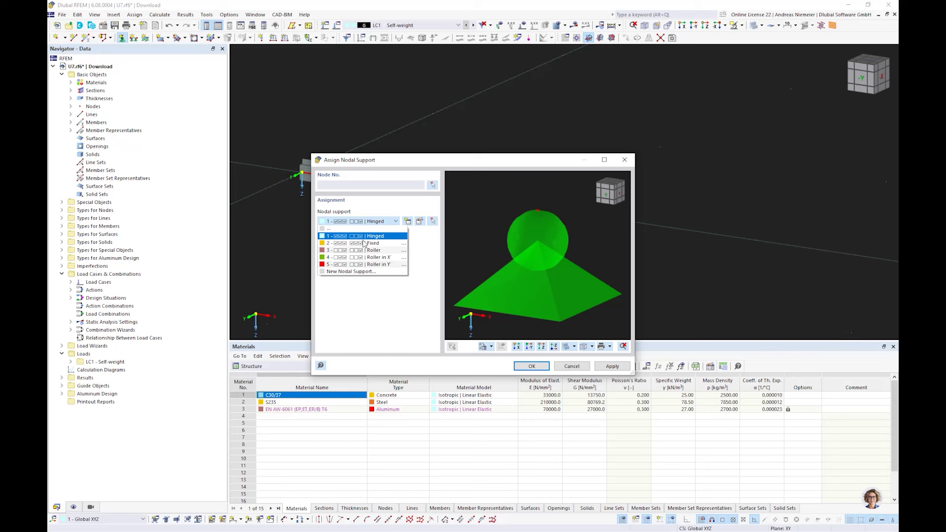
pyautogui.click(364, 243)
pyautogui.click(531, 366)
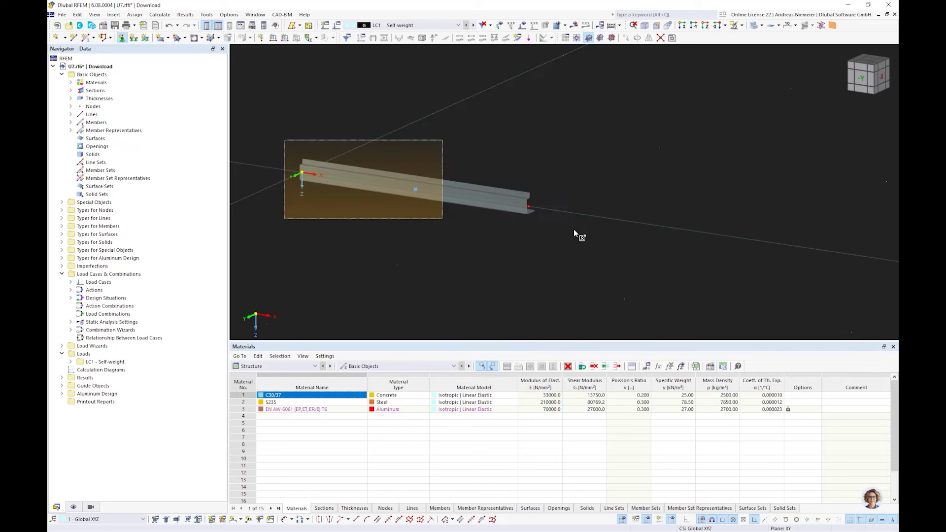
# Apply a uniform member load of 2 kN/m in the Z direction to member 1 in load case LC1
pyautogui.click(285, 38)
pyautogui.click(393, 169)
pyautogui.write('2')
pyautogui.click(611, 432)
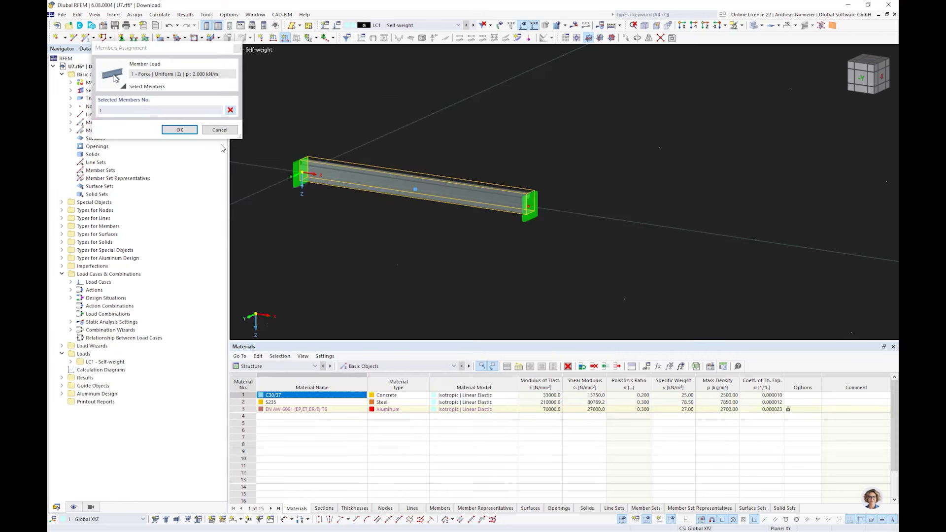
pyautogui.click(179, 129)
pyautogui.scroll(-2, 434, 253)
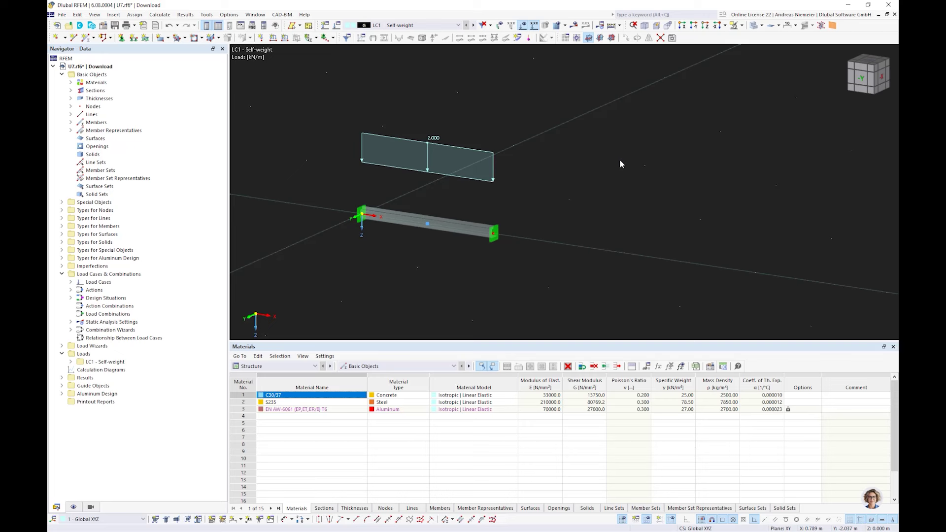
# Calculate the model and switch the displayed results from Static Analysis to Aluminum Design
pyautogui.click(611, 25)
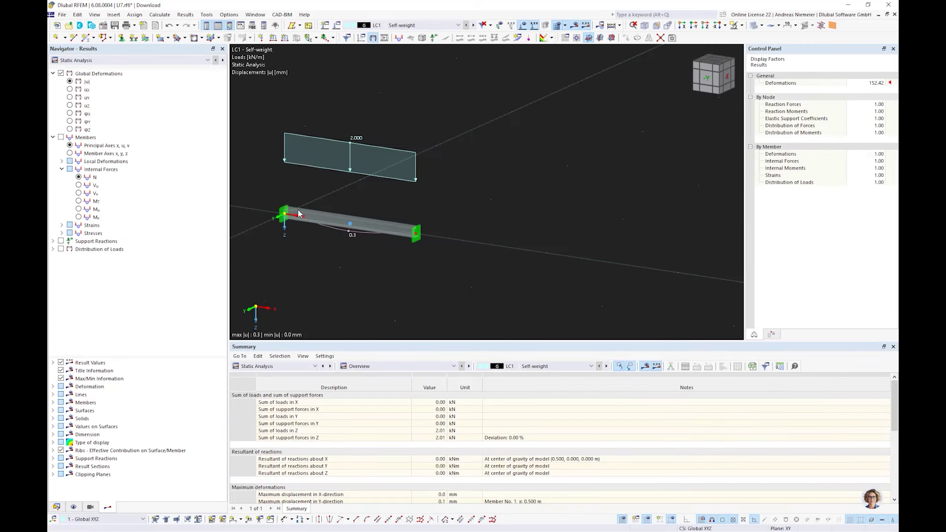
pyautogui.moveTo(334, 253); pyautogui.dragTo(352, 254, button='middle')
pyautogui.scroll(2, 461, 229)
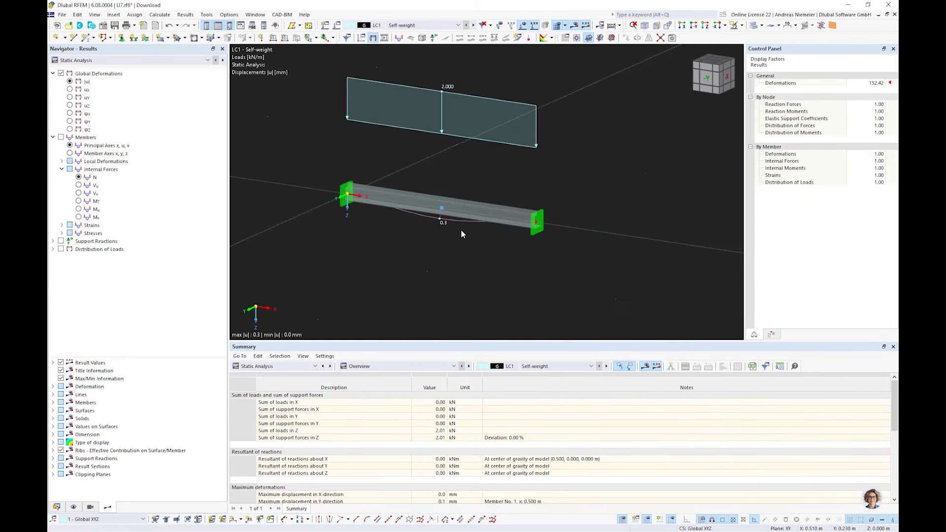
pyautogui.scroll(1, 461, 229)
pyautogui.click(145, 60)
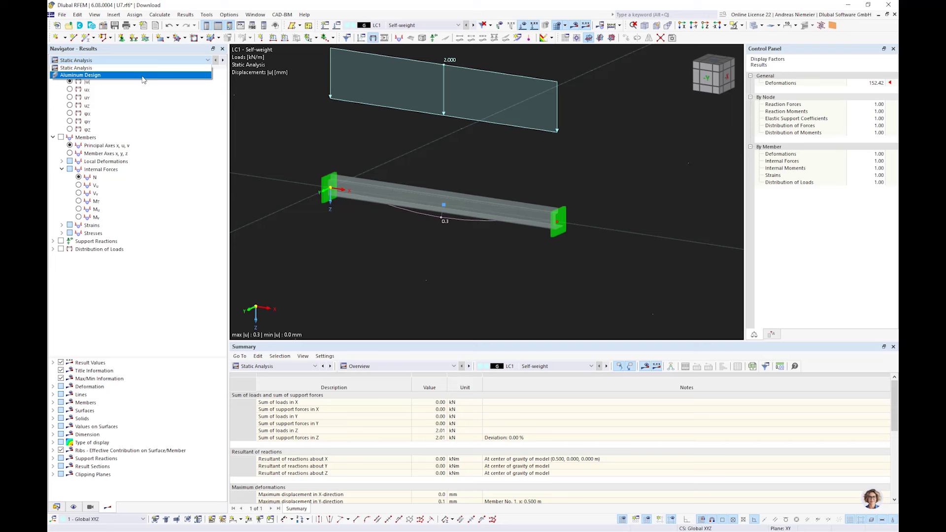
pyautogui.click(143, 75)
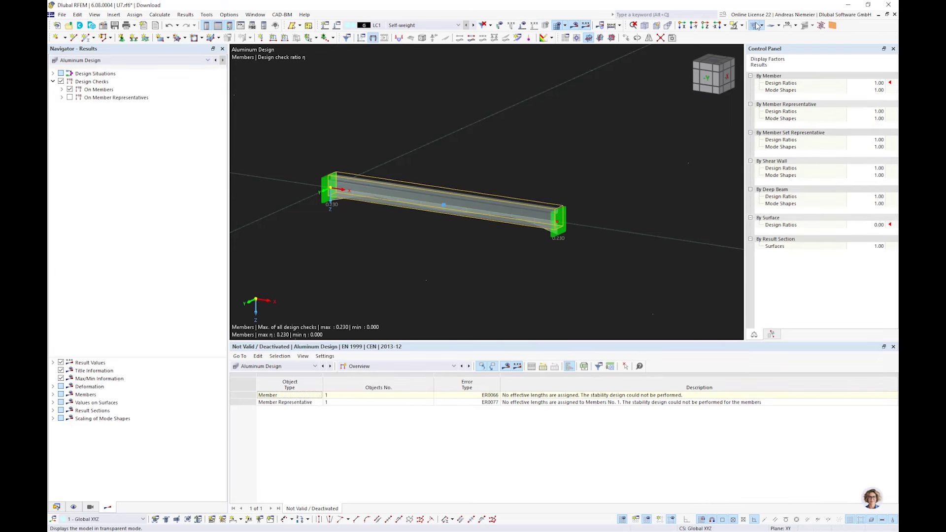
# Switch the model display to solid rendering and view the beam's supported end up close
pyautogui.click(756, 26)
pyautogui.click(599, 193)
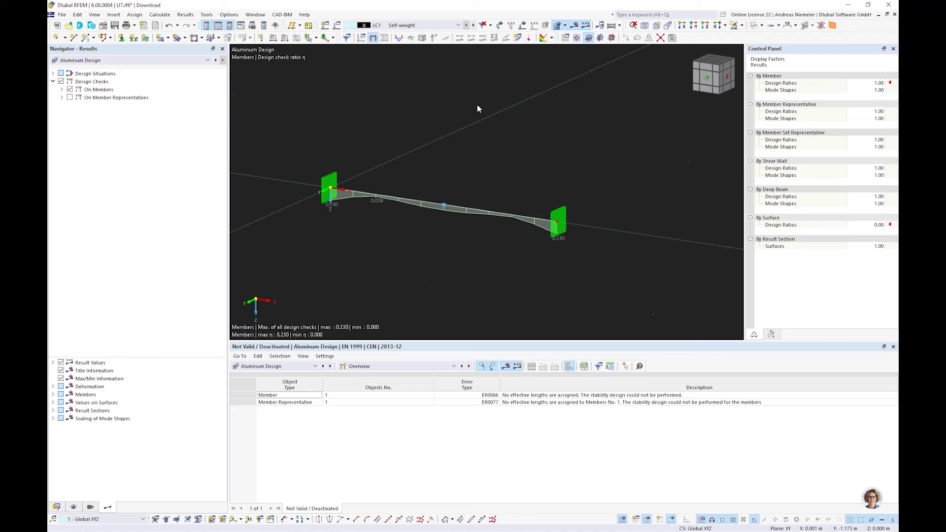
pyautogui.click(658, 28)
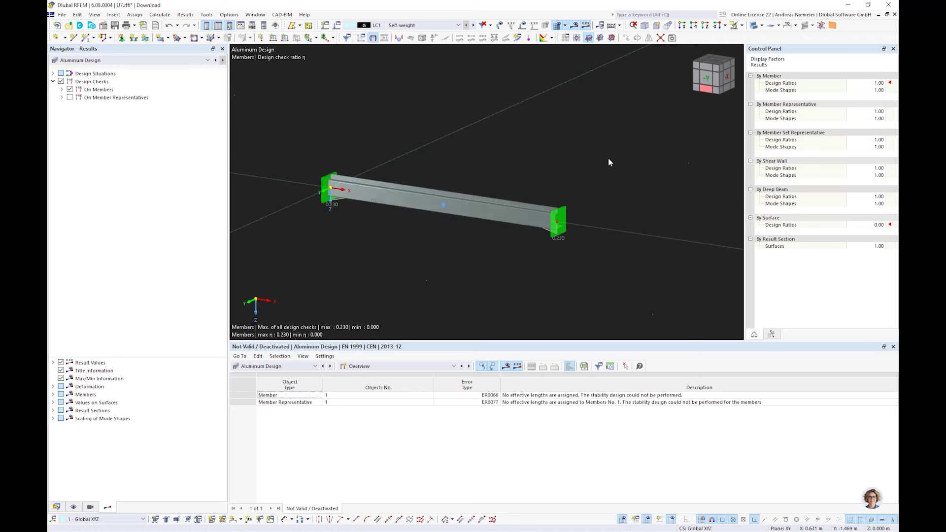
pyautogui.scroll(5, 656, 206)
pyautogui.keyDown('ctrl'); pyautogui.moveTo(656, 205); pyautogui.dragTo(624, 201, button='middle'); pyautogui.keyUp('ctrl')
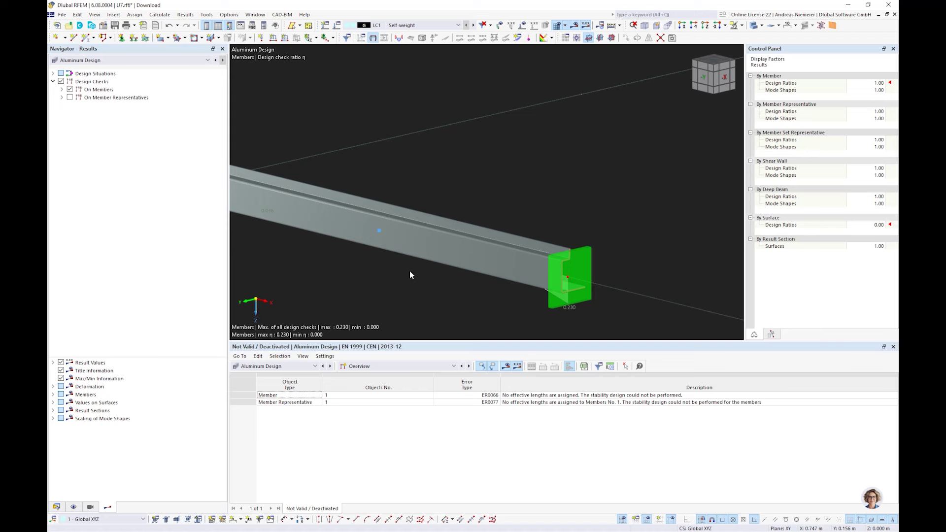
# Open the beam's section RSECTION UU1 for editing in RSECTION and position the drawing for work on the lower flange
pyautogui.scroll(-3, 409, 271)
pyautogui.doubleClick(434, 249)
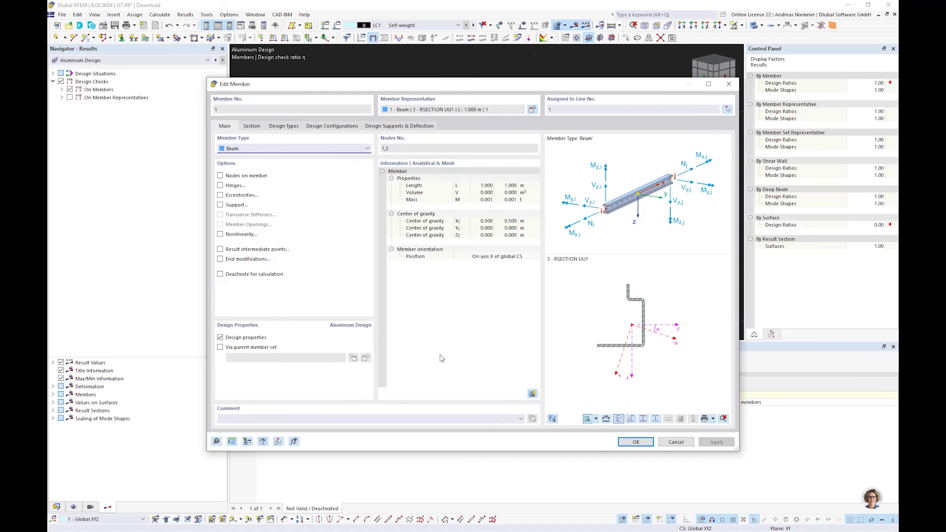
pyautogui.click(255, 126)
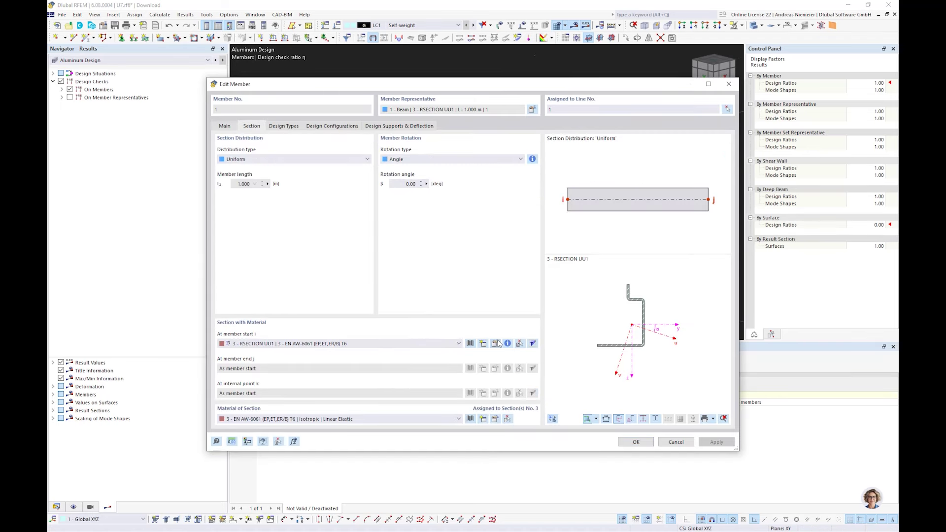
pyautogui.click(533, 343)
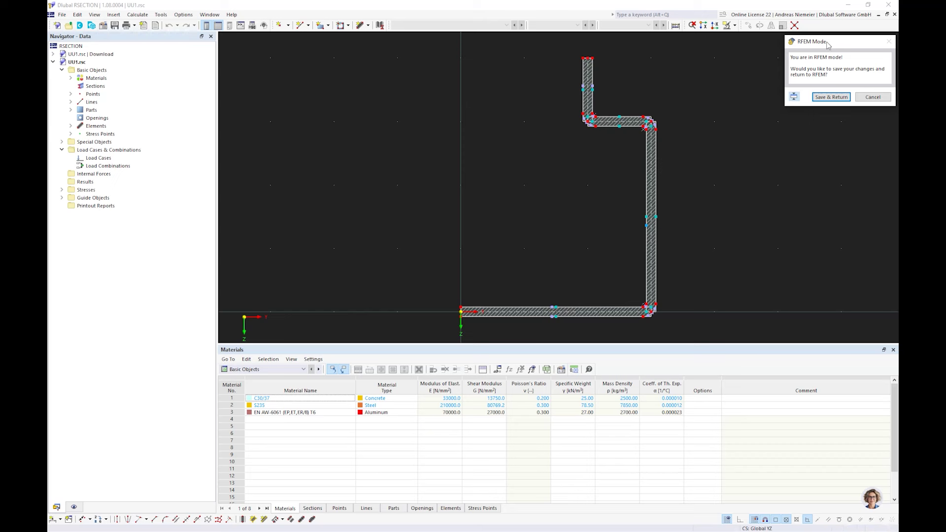
pyautogui.moveTo(827, 45); pyautogui.dragTo(812, 65)
pyautogui.moveTo(614, 267); pyautogui.dragTo(528, 249, button='middle')
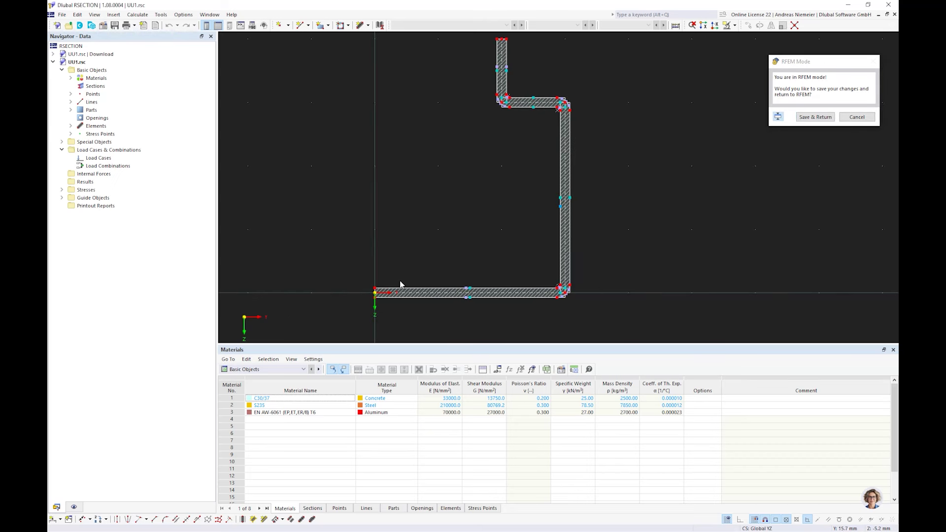
# Draw a vertical single-line element 40 mm long and 3 mm thick upward from the lower flange's free end
pyautogui.click(359, 27)
pyautogui.click(224, 233)
pyautogui.write('3.7')
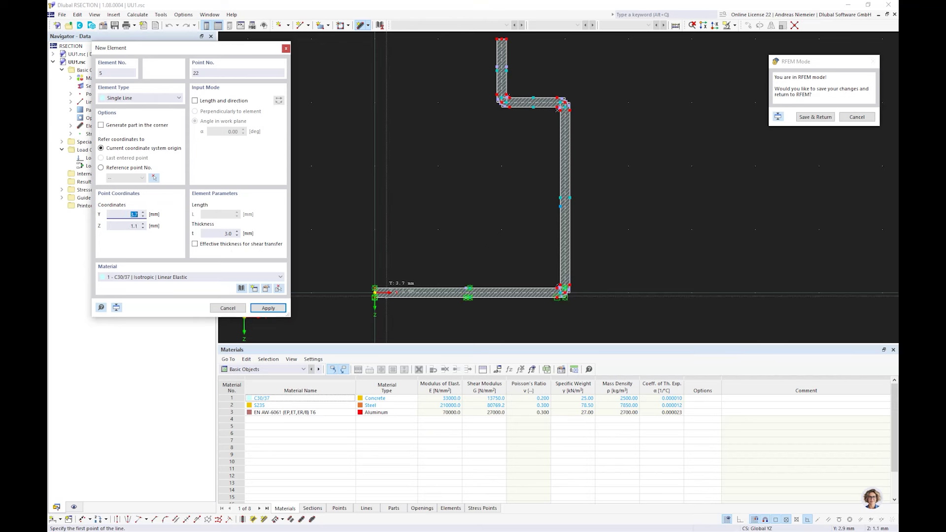
pyautogui.scroll(3, 387, 292)
pyautogui.click(353, 279)
pyautogui.scroll(-1, 356, 282)
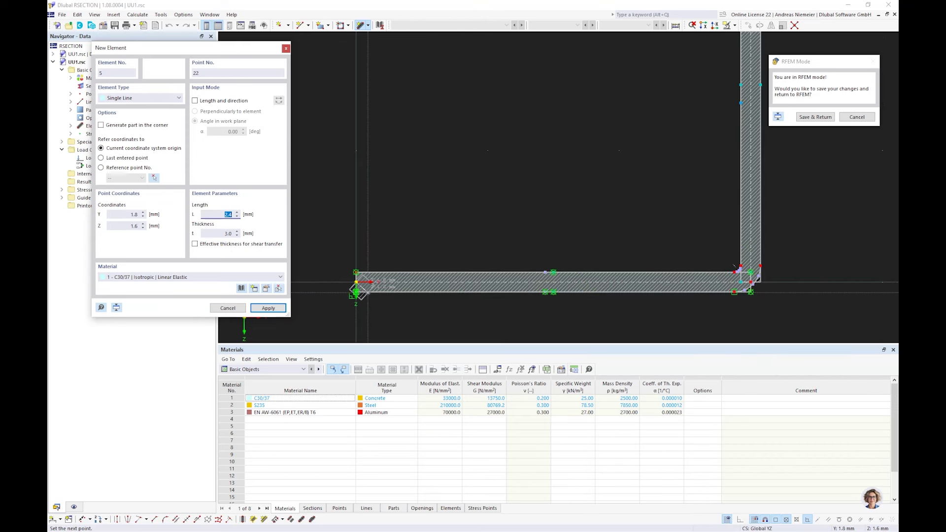
pyautogui.scroll(-4, 355, 282)
pyautogui.click(363, 199)
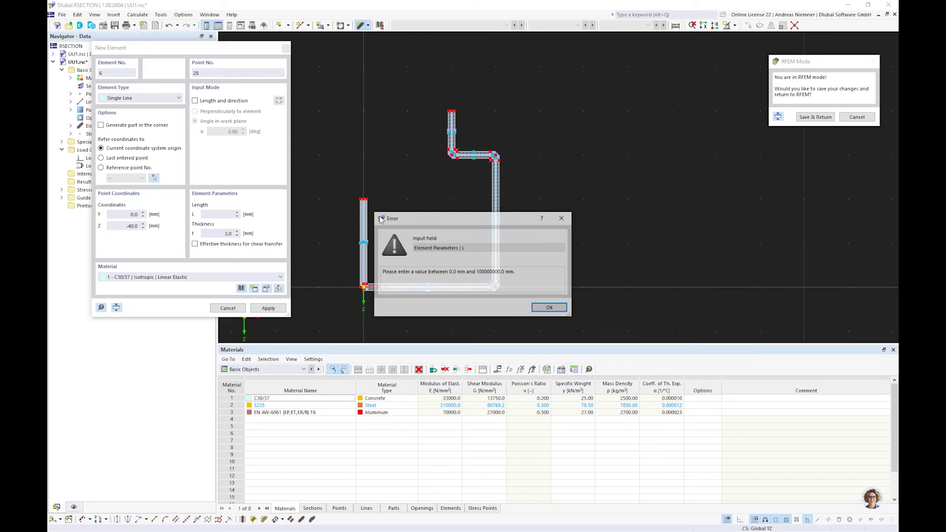
pyautogui.click(550, 309)
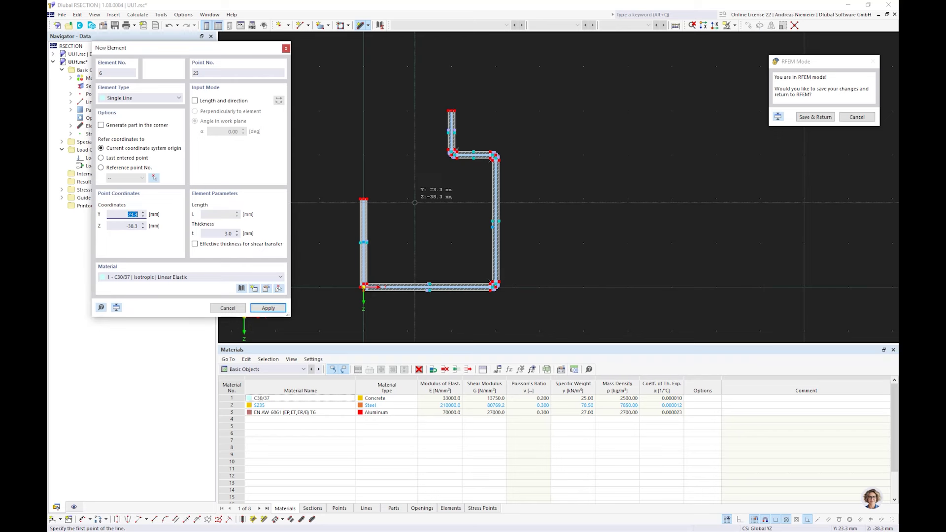
pyautogui.press('Escape')
# Inspect the corner joint at the origin and undo the vertical element
pyautogui.scroll(5, 361, 256)
pyautogui.moveTo(361, 270); pyautogui.dragTo(406, 186, button='middle')
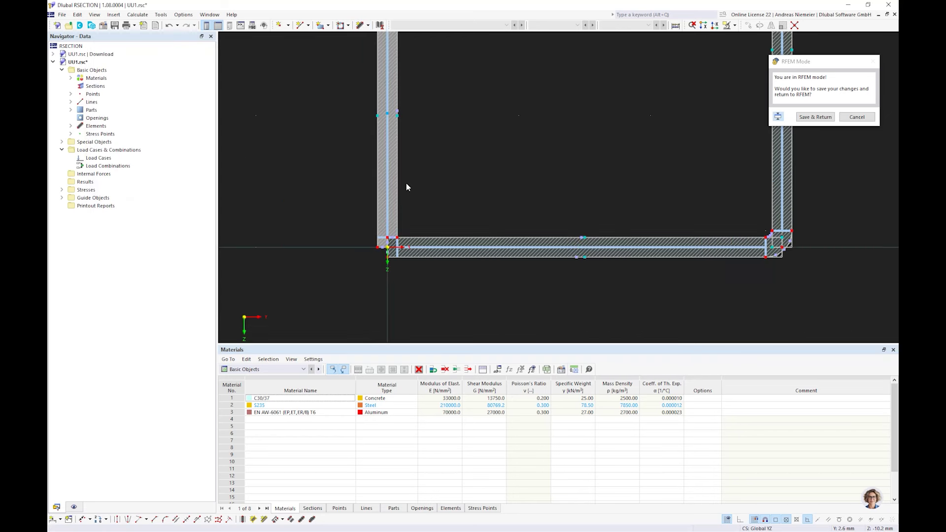
pyautogui.scroll(2, 406, 182)
pyautogui.click(169, 27)
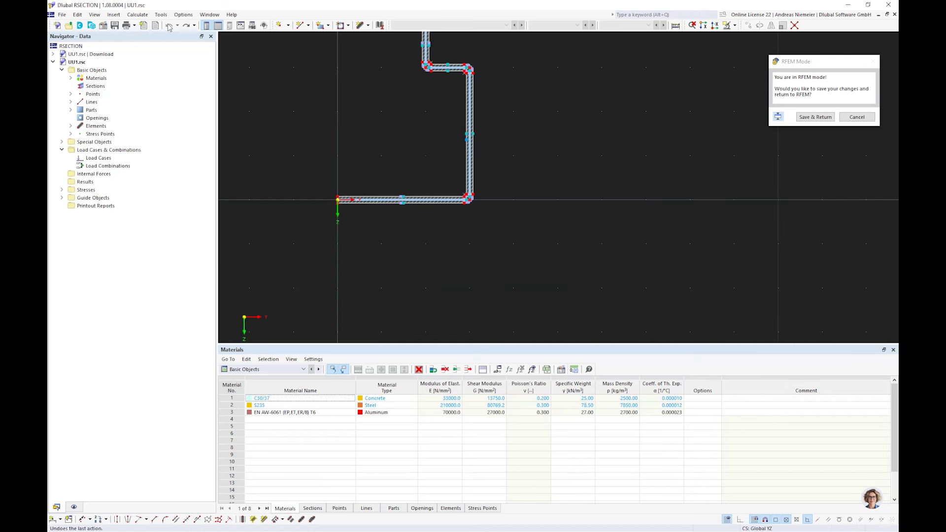
# Draw the 3 mm thick vertical element again in C30/37 from the origin to Y 0, Z -40 mm
pyautogui.click(362, 24)
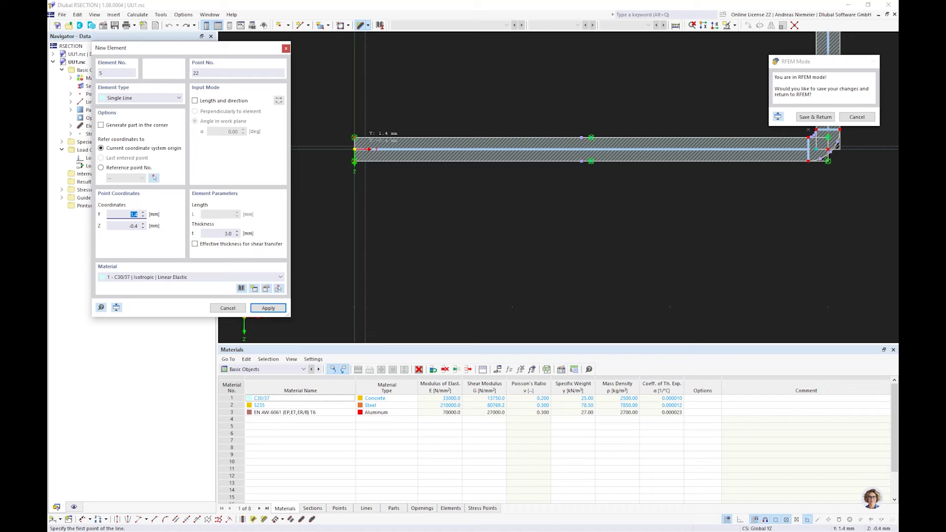
pyautogui.click(354, 149)
pyautogui.scroll(-2, 357, 188)
pyautogui.scroll(-2, 359, 227)
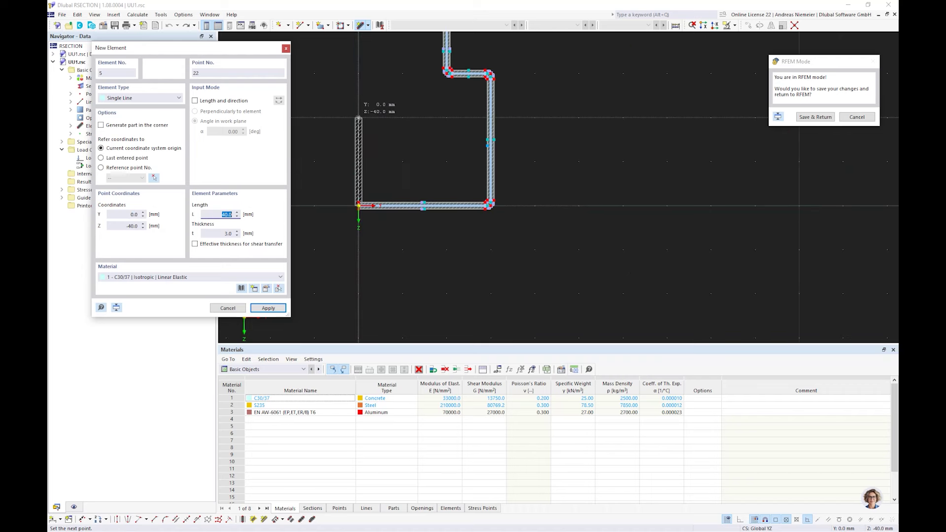
pyautogui.click(358, 118)
pyautogui.press('Escape')
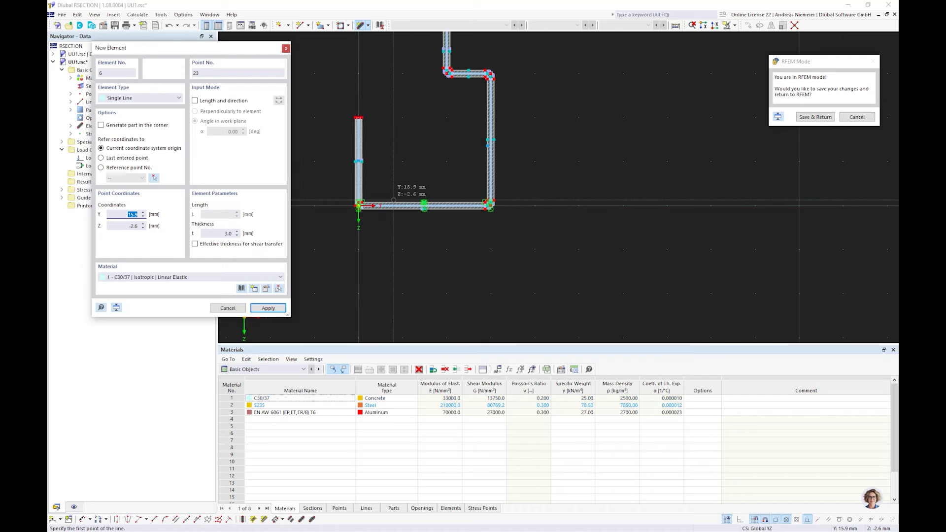
pyautogui.scroll(5, 393, 200)
pyautogui.press('Escape')
# Check the vertical part's properties and material without changes, and undo the redrawn element
pyautogui.moveTo(355, 264); pyautogui.dragTo(319, 196, button='middle')
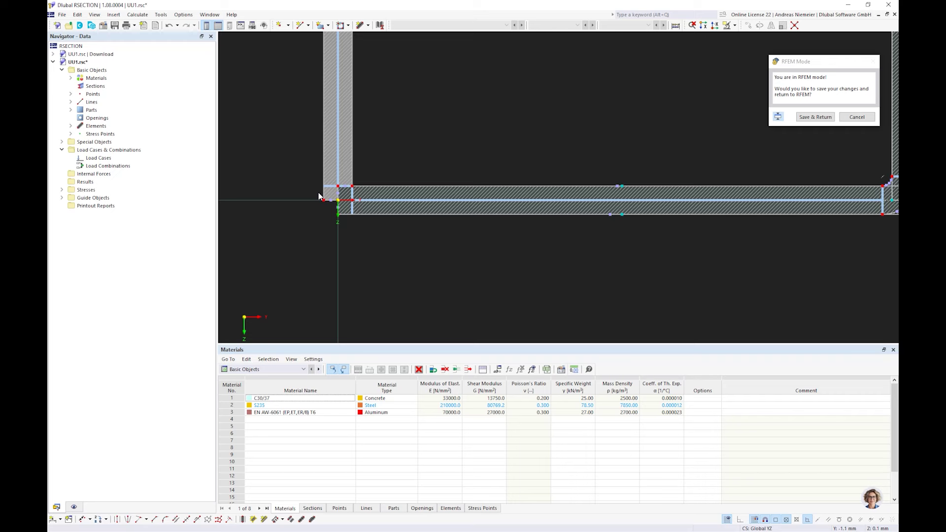
pyautogui.scroll(2, 325, 197)
pyautogui.click(333, 196)
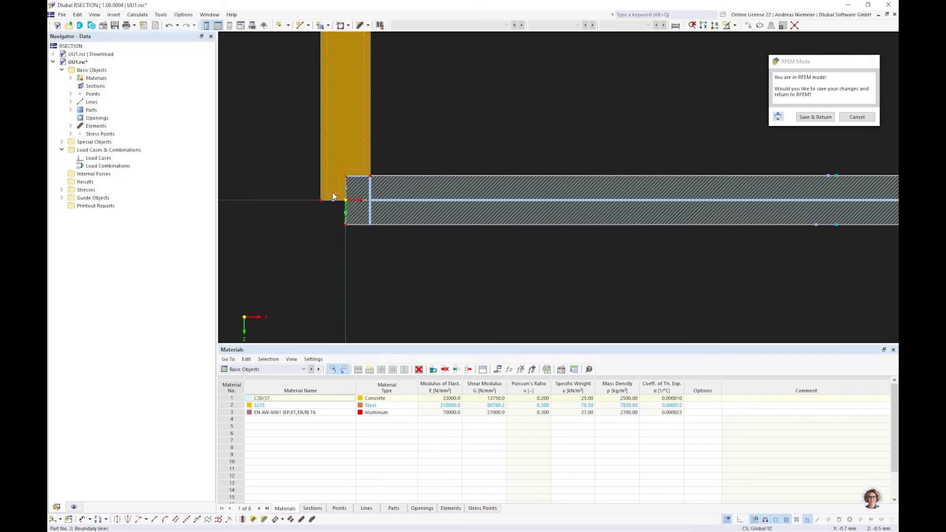
pyautogui.doubleClick(333, 196)
pyautogui.click(663, 428)
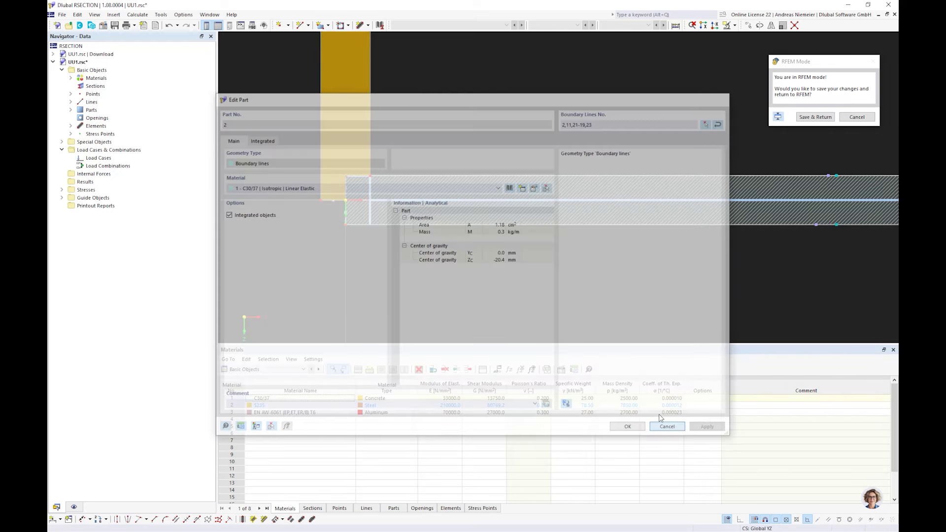
pyautogui.click(167, 30)
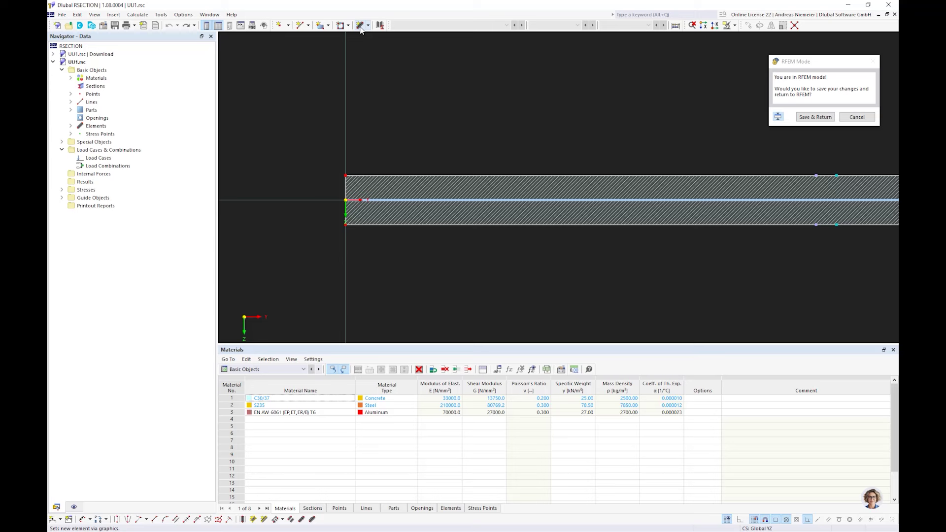
# Draw a 3 mm thick vertical single-line element in EN AW-6061 (EP,ET,ER/B) T6 from the origin up to Z -40 mm
pyautogui.click(360, 25)
pyautogui.click(176, 277)
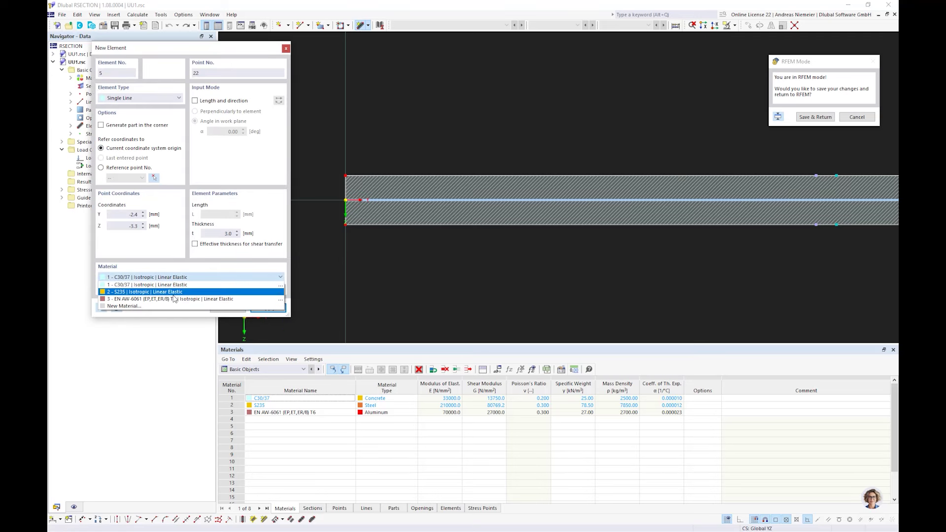
pyautogui.click(175, 299)
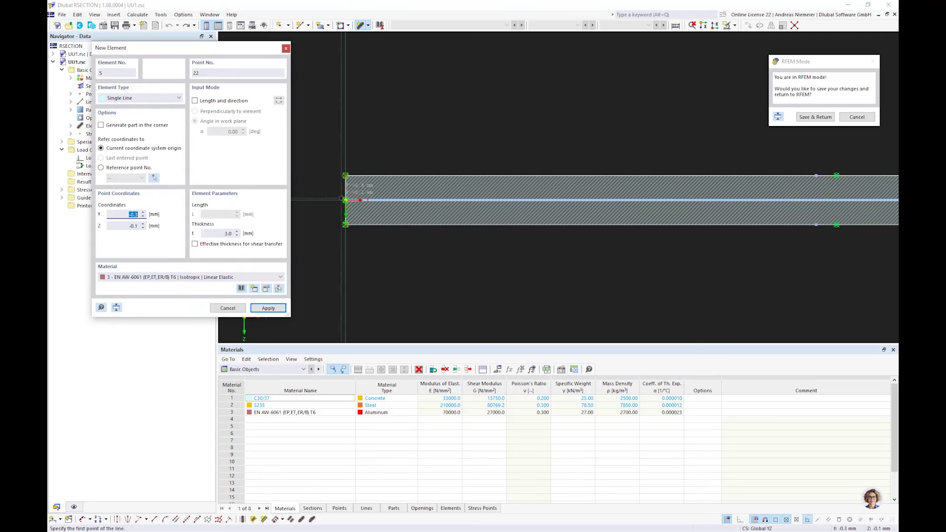
pyautogui.click(345, 200)
pyautogui.scroll(-5, 403, 188)
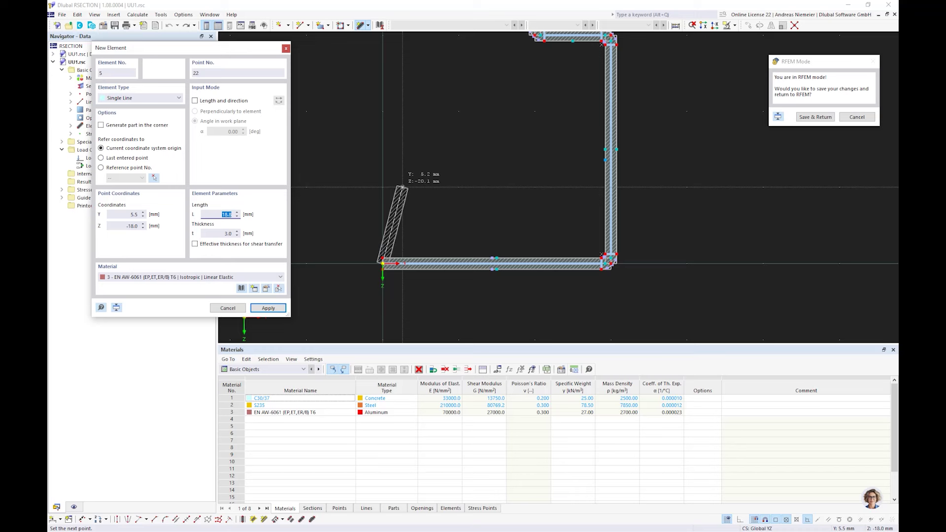
pyautogui.click(383, 112)
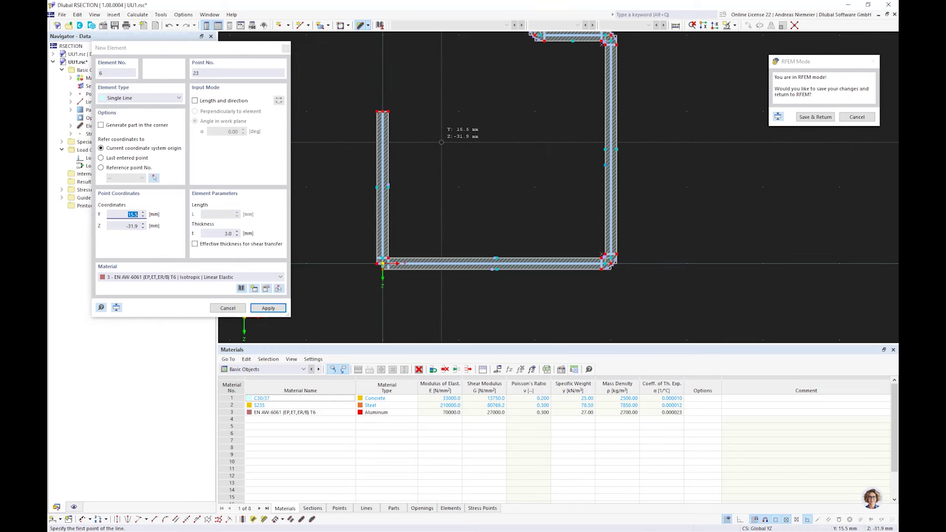
pyautogui.press('Escape')
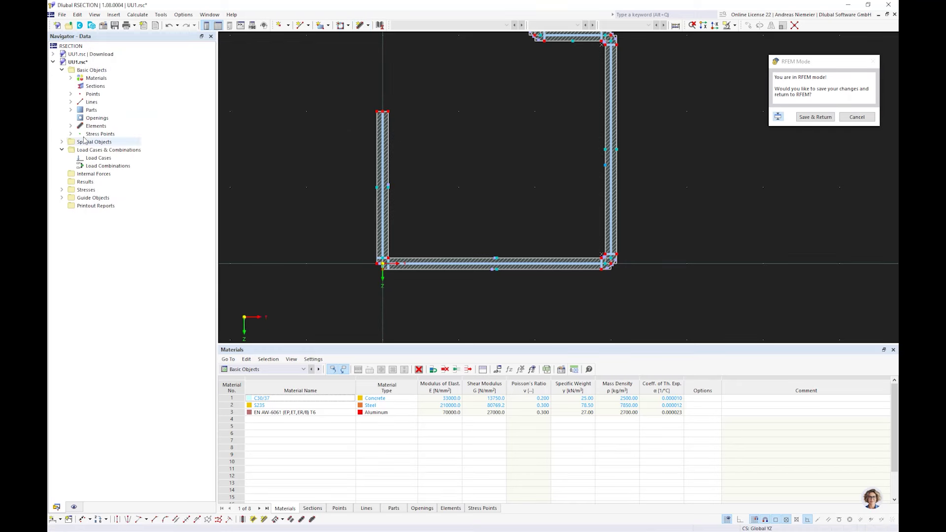
# Select the boundary-line part in the model data and examine its outline at the corner joint at the origin
pyautogui.click(70, 110)
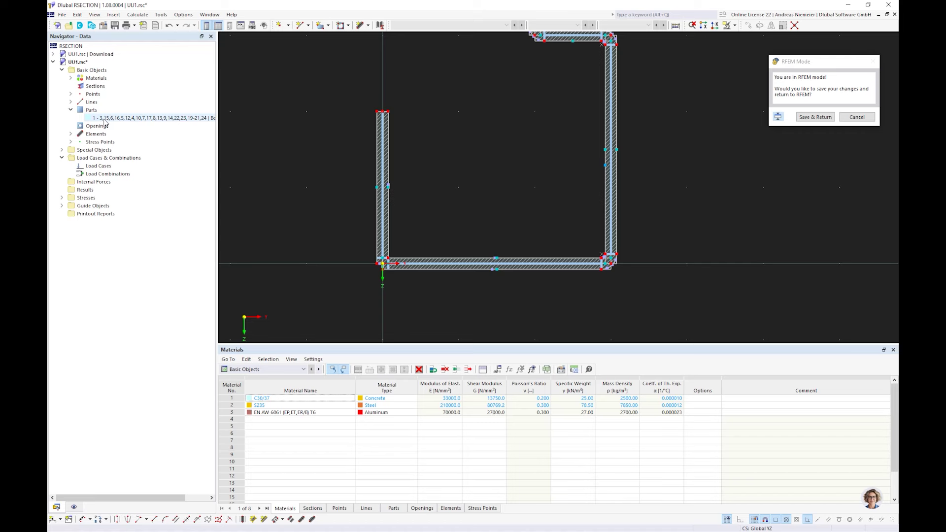
pyautogui.click(104, 119)
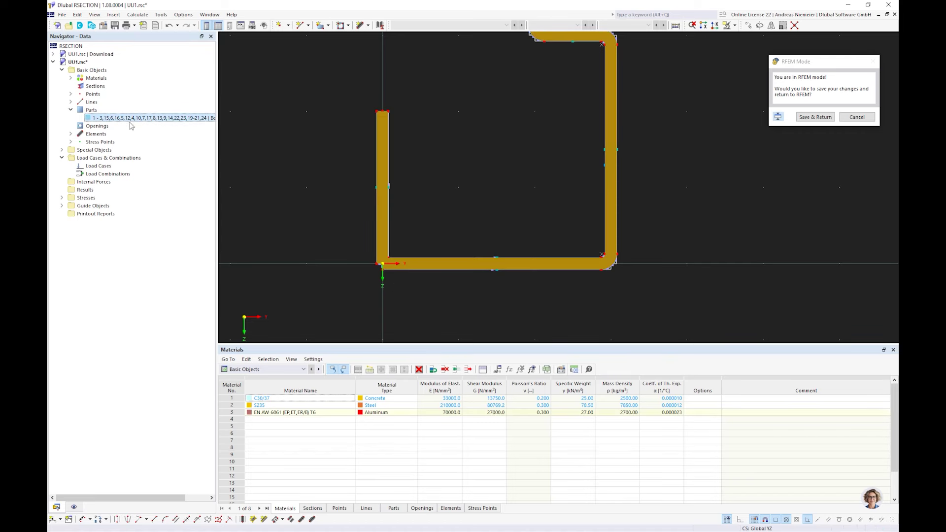
pyautogui.scroll(4, 389, 273)
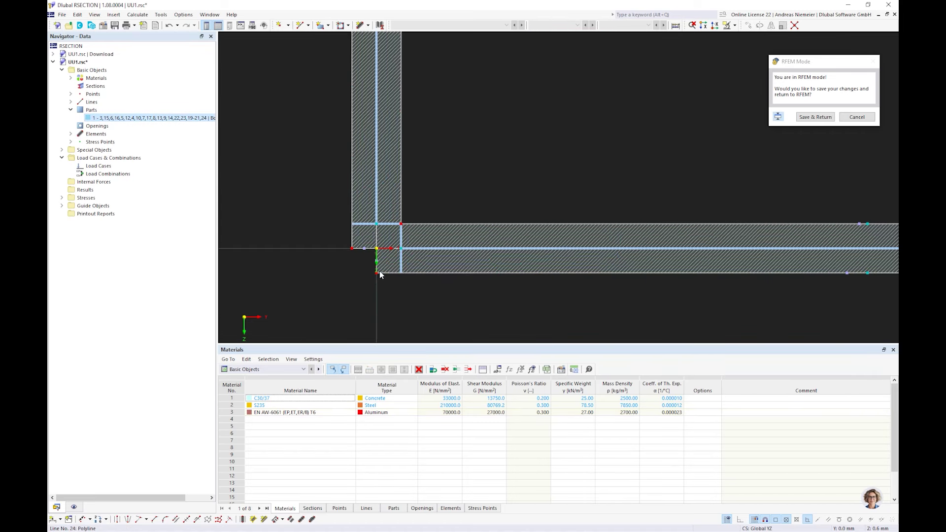
pyautogui.scroll(-2, 380, 299)
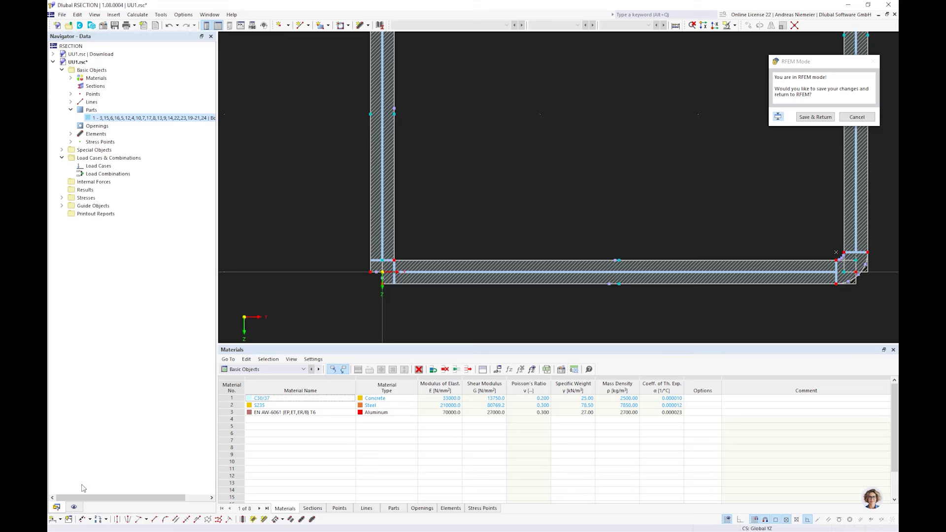
# Turn off the display of the section's subpanels and elements
pyautogui.click(74, 507)
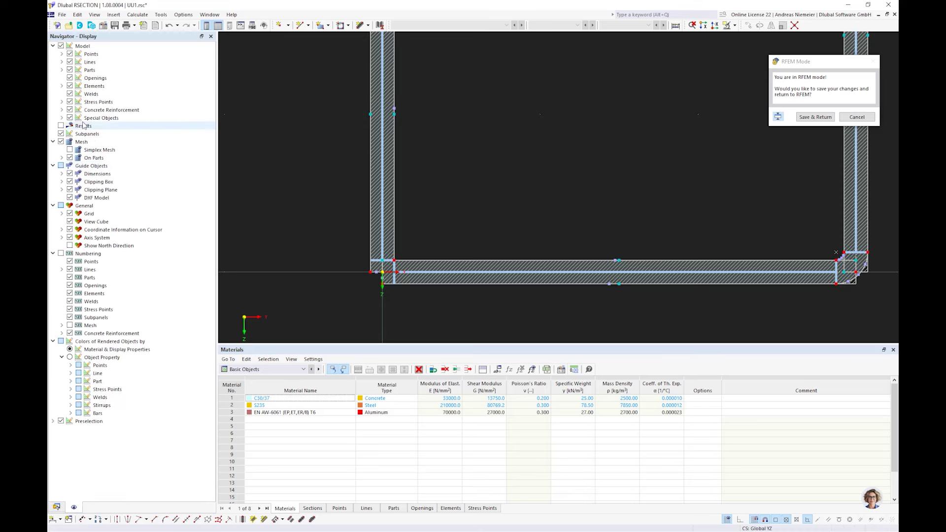
pyautogui.click(61, 133)
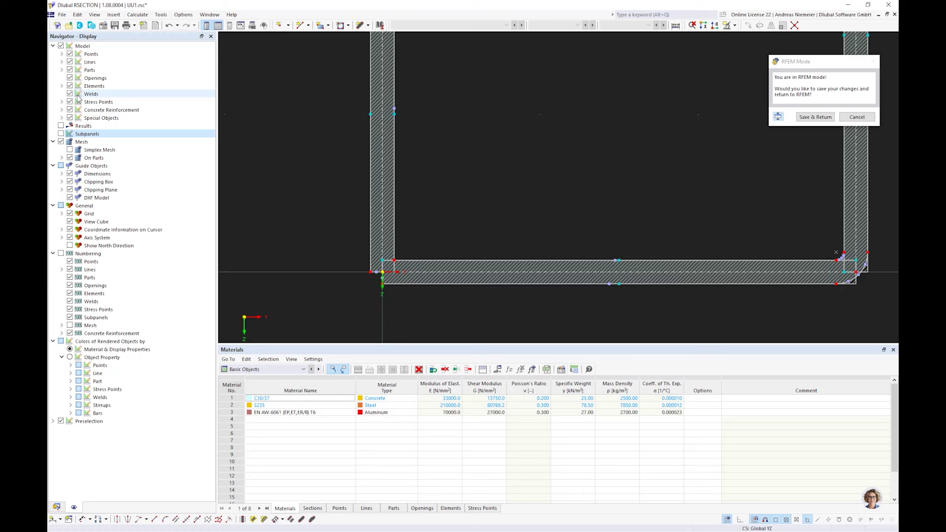
pyautogui.click(69, 86)
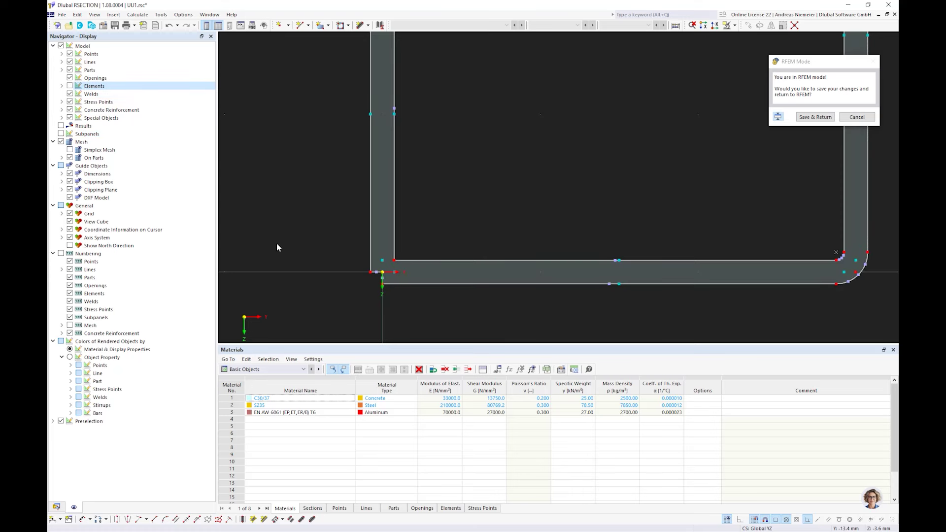
# Round the corner at the origin with a 1 mm radius on the inner edges and 4 mm on the outer edges
pyautogui.click(165, 520)
pyautogui.write('1')
pyautogui.click(420, 260)
pyautogui.click(394, 244)
pyautogui.doubleClick(204, 84)
pyautogui.write('4')
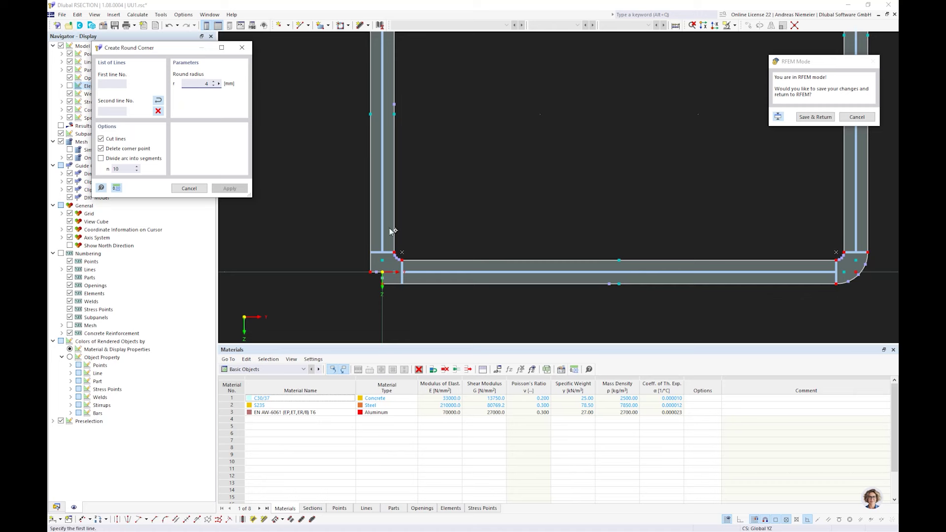
pyautogui.click(422, 283)
pyautogui.click(369, 224)
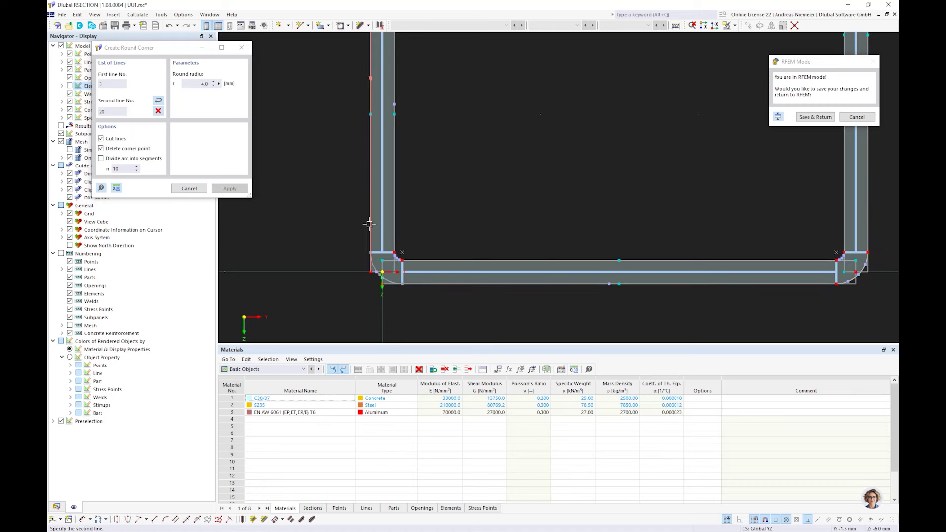
# Edit the part's boundary lines, replacing the two short straight lines at the origin with the outer corner arc
pyautogui.scroll(5, 370, 297)
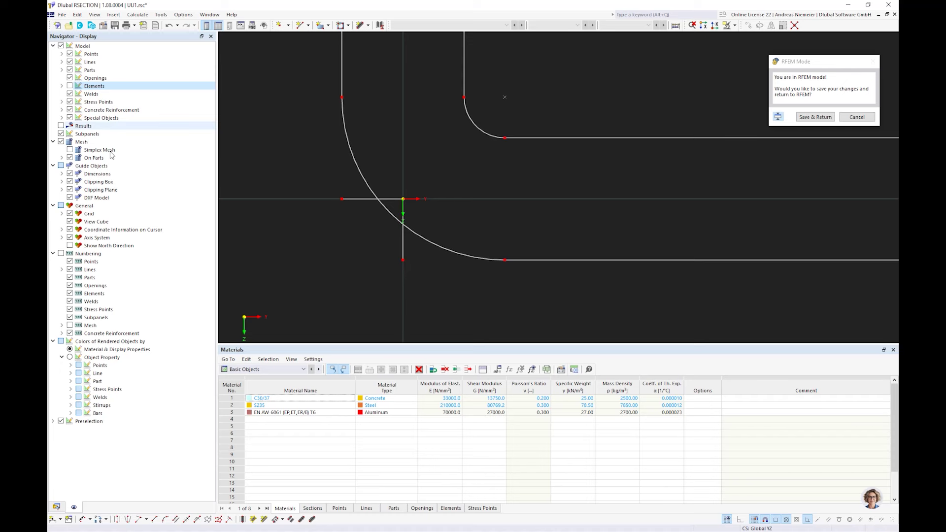
pyautogui.click(57, 507)
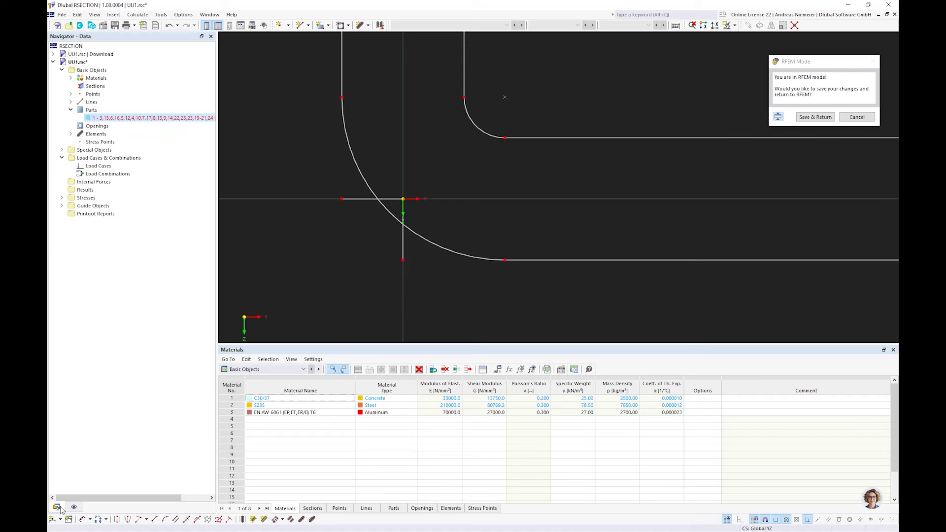
pyautogui.doubleClick(132, 119)
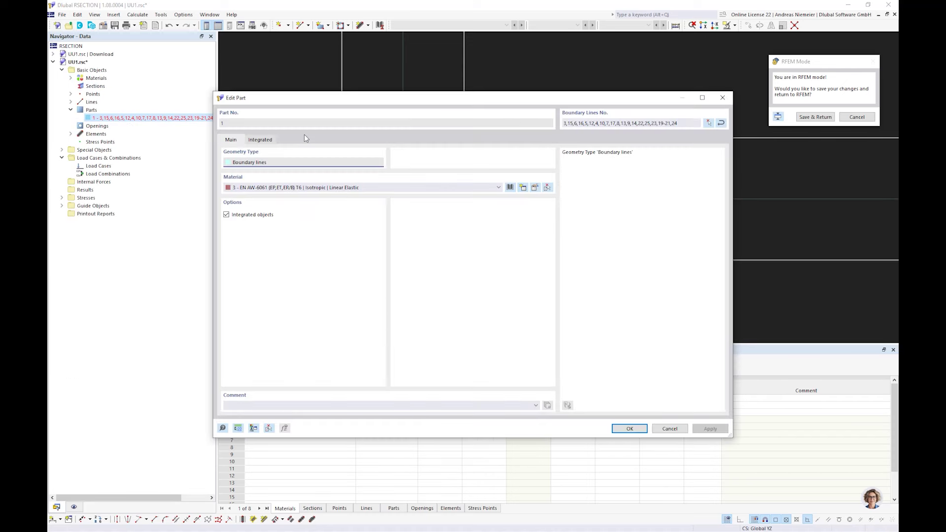
pyautogui.click(709, 123)
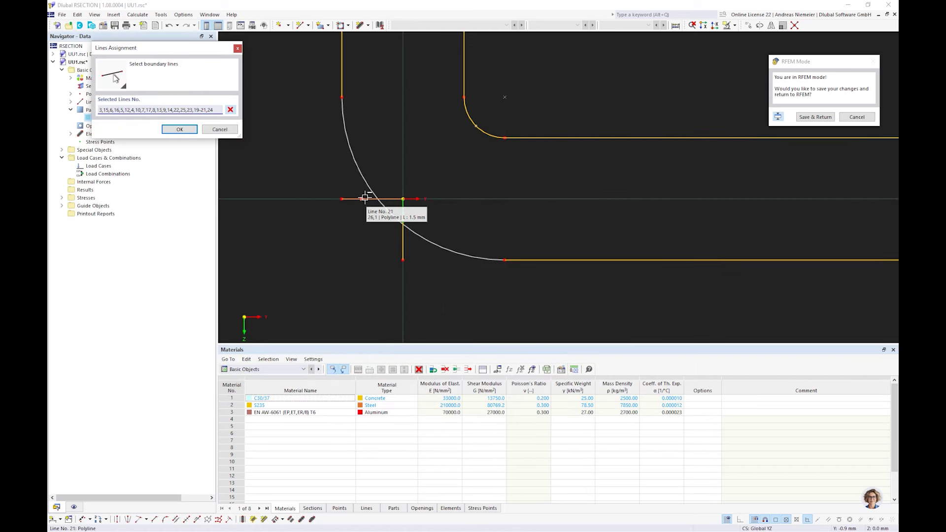
pyautogui.click(365, 198)
pyautogui.click(366, 198)
pyautogui.click(402, 239)
pyautogui.click(418, 234)
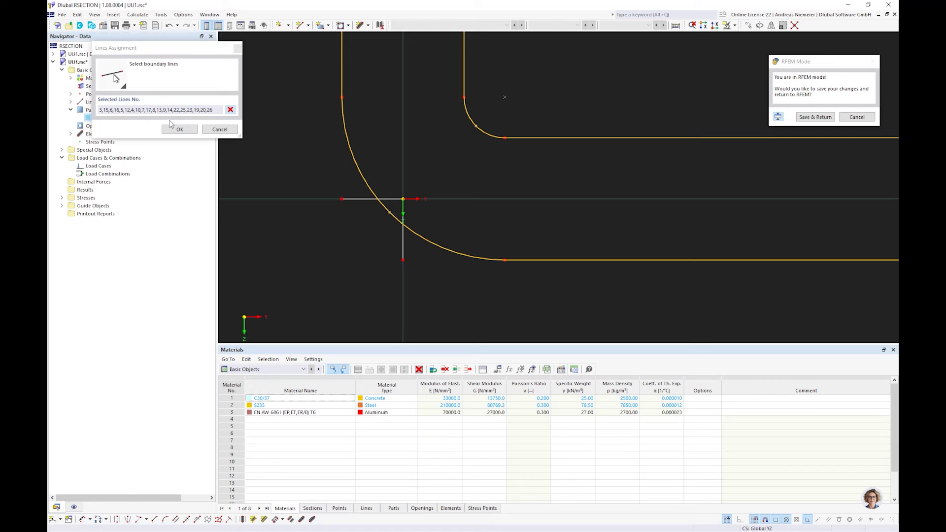
pyautogui.click(178, 129)
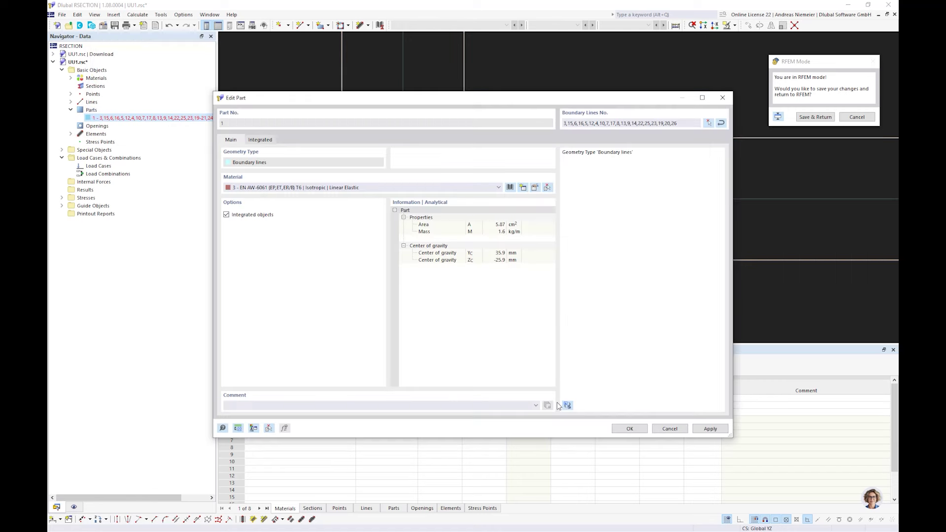
pyautogui.click(630, 429)
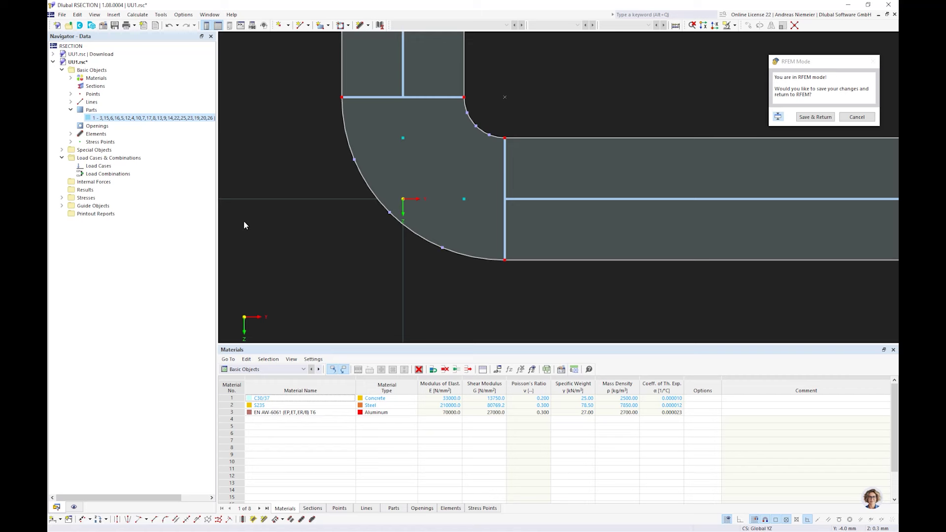
# Save the modified section and return to RFEM, review the section's properties, and accept the section and member edits
pyautogui.scroll(-10, 259, 232)
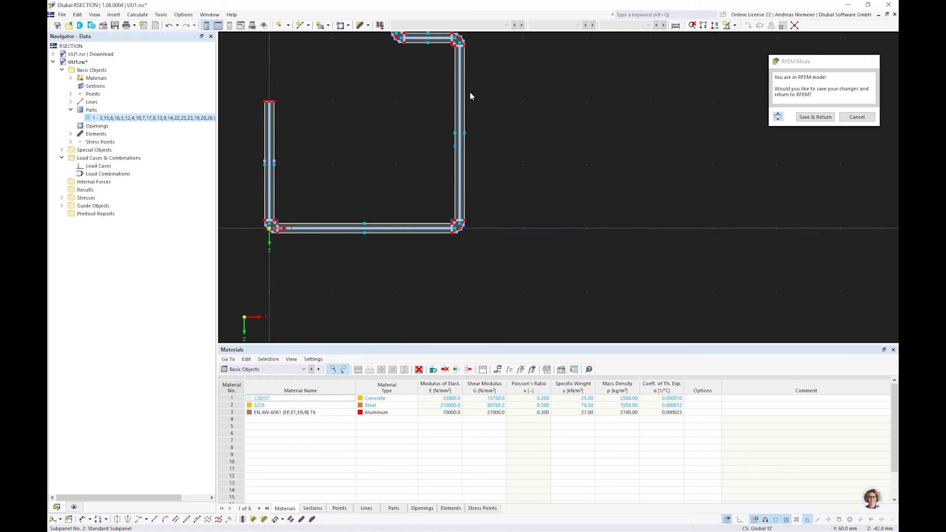
pyautogui.click(817, 118)
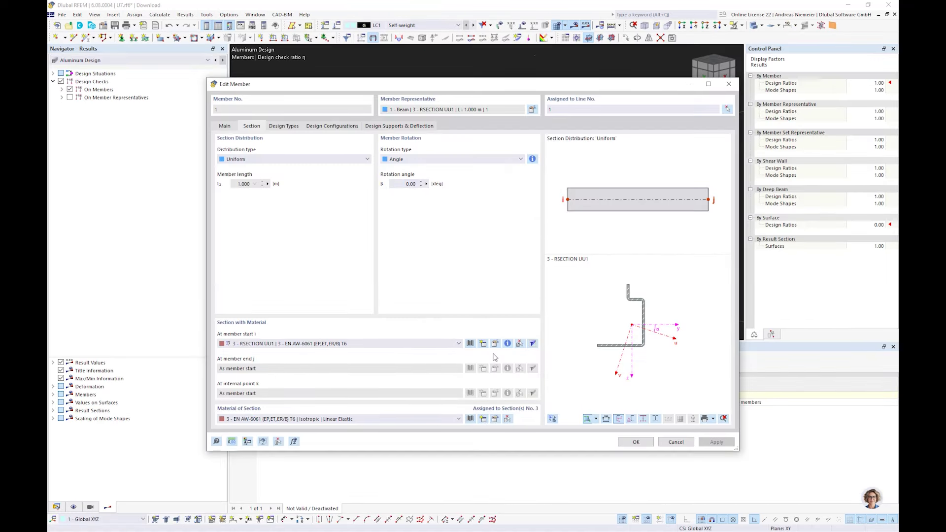
pyautogui.click(495, 344)
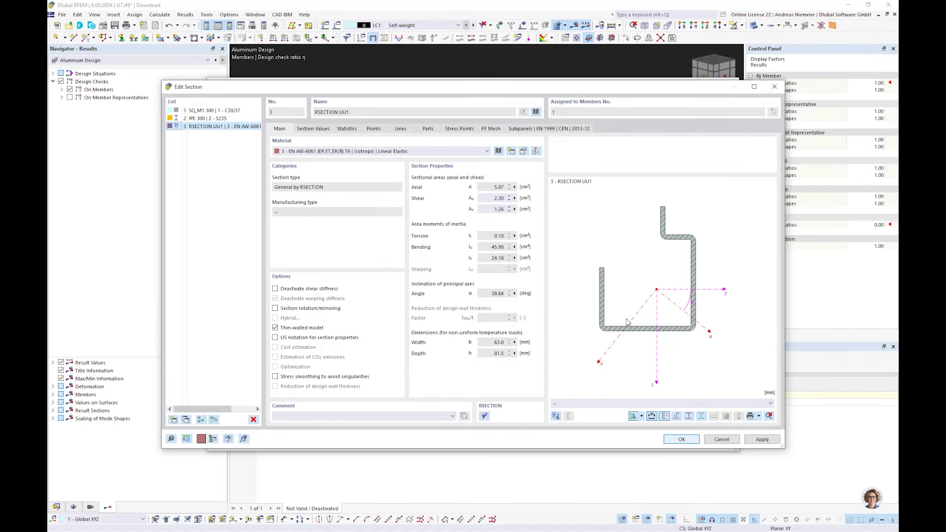
pyautogui.click(681, 440)
pyautogui.click(640, 445)
# Run the calculation of the beam with the updated section and switch the results to Aluminum Design
pyautogui.keyDown('ctrl'); pyautogui.moveTo(621, 266); pyautogui.dragTo(525, 228, button='middle'); pyautogui.keyUp('ctrl')
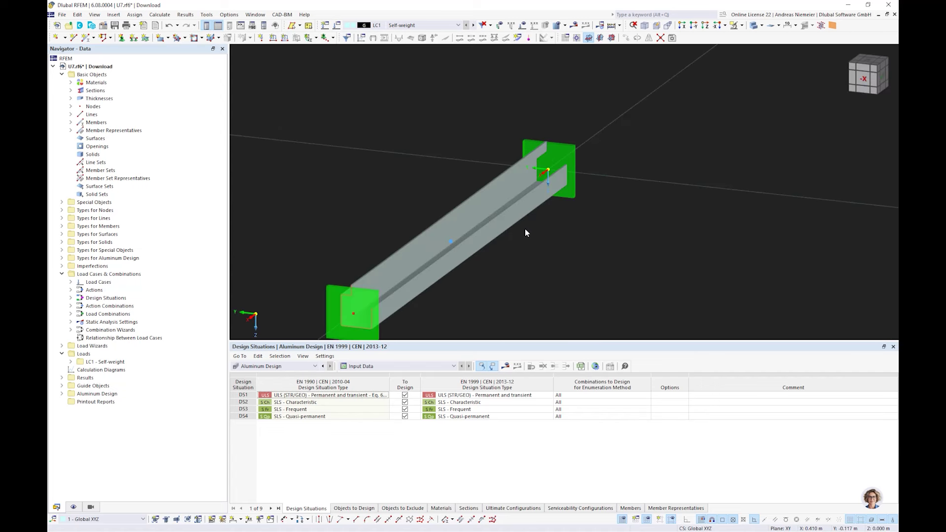
pyautogui.click(551, 35)
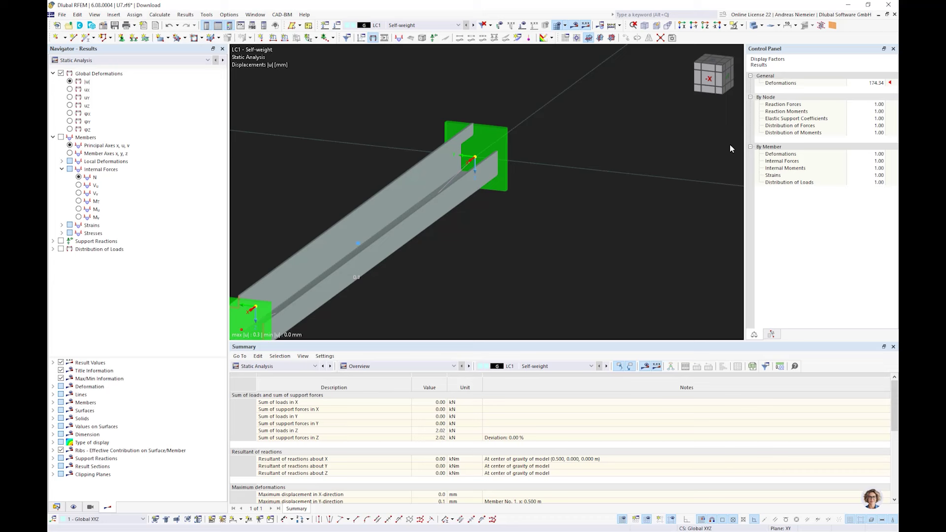
pyautogui.keyDown('ctrl'); pyautogui.moveTo(485, 162); pyautogui.dragTo(469, 179, button='middle'); pyautogui.keyUp('ctrl')
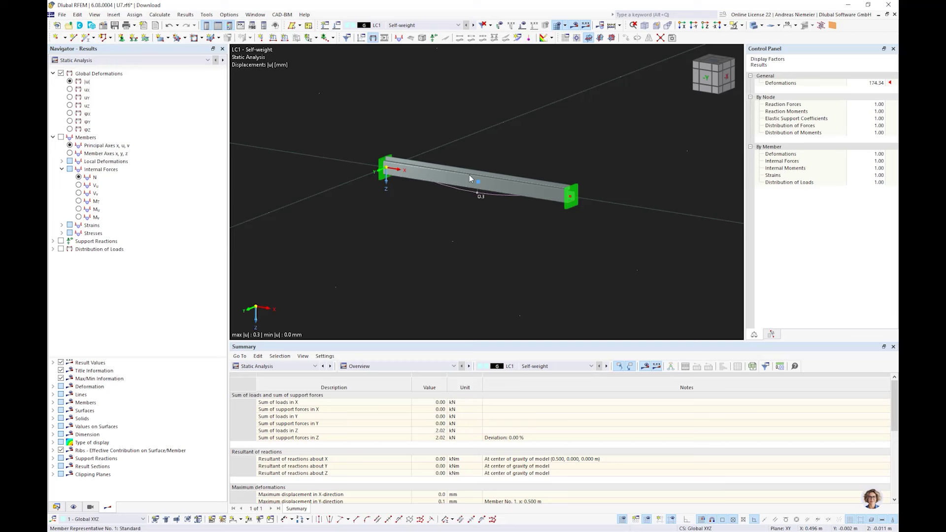
pyautogui.click(159, 61)
pyautogui.click(158, 75)
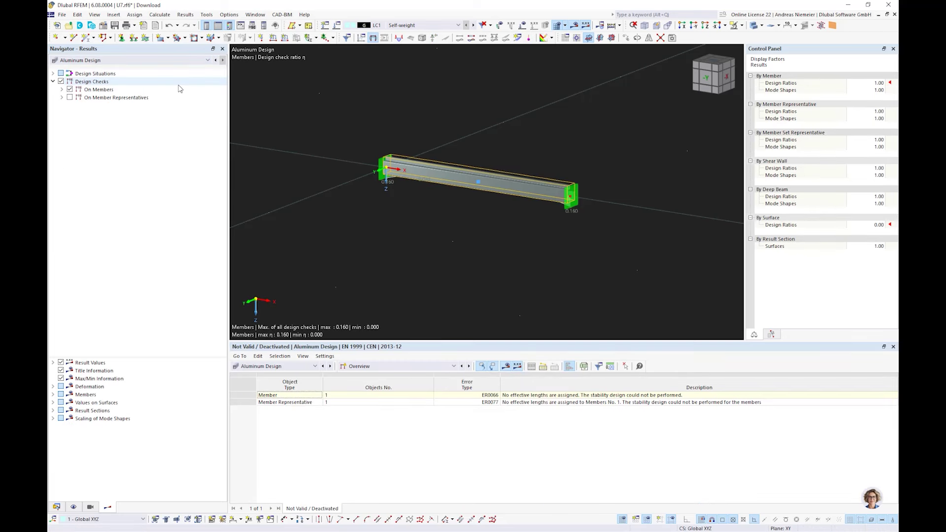
# Show the beam as a line model and examine the design check ratio diagram along the member
pyautogui.click(753, 26)
pyautogui.scroll(-5, 491, 277)
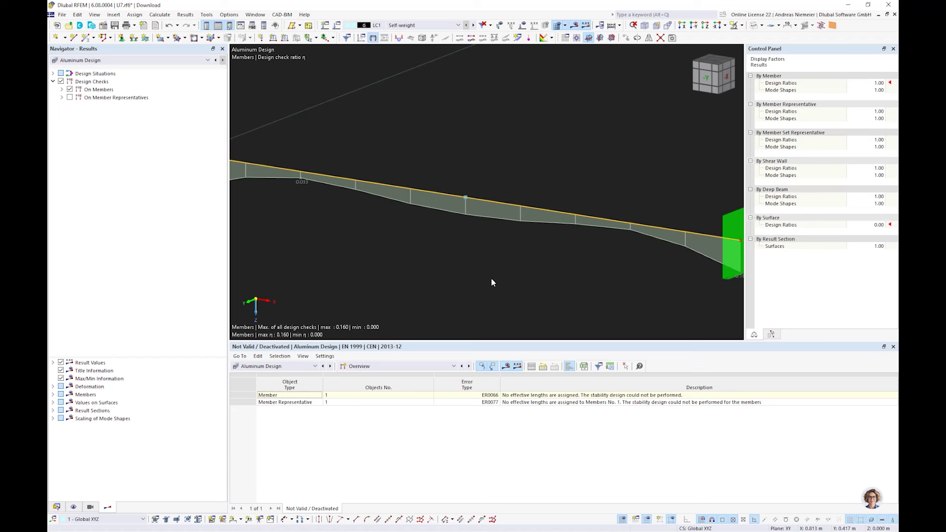
pyautogui.scroll(-2, 491, 277)
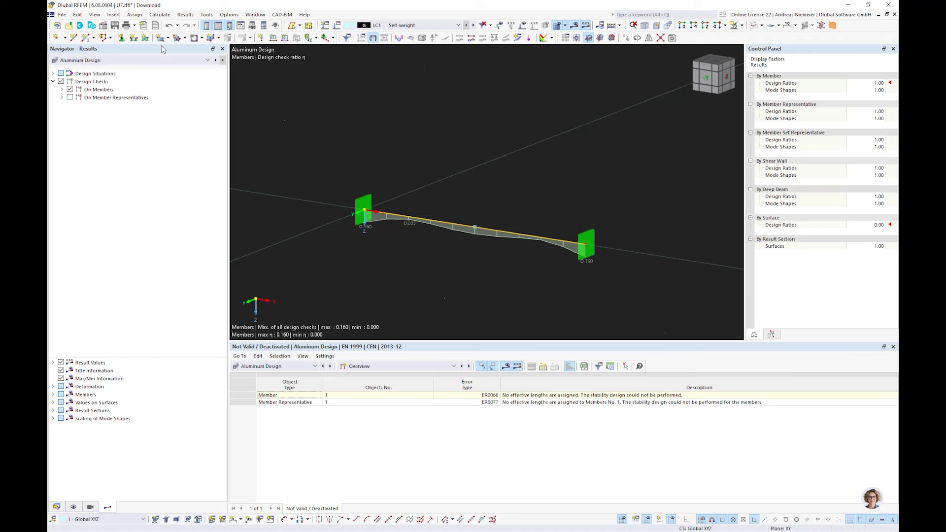
# Close the U7.rf6 model without saving the changes
pyautogui.click(62, 14)
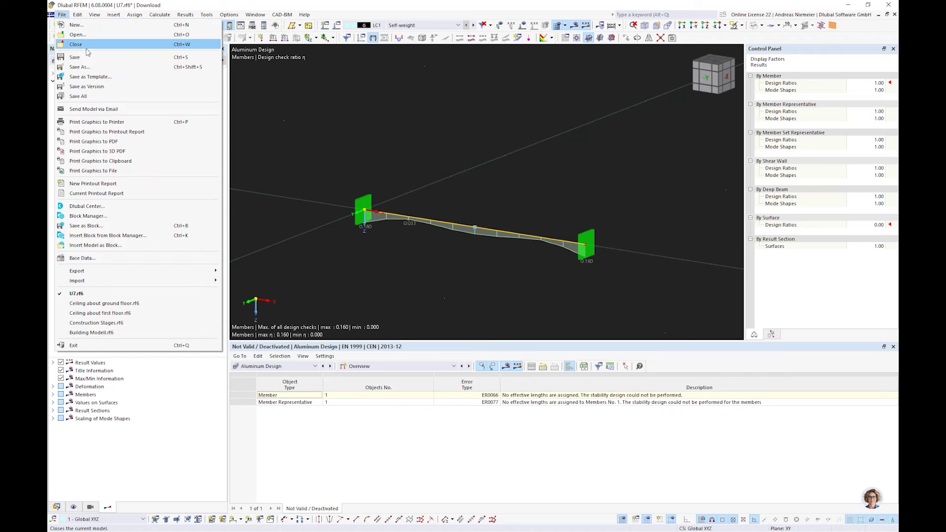
pyautogui.click(87, 49)
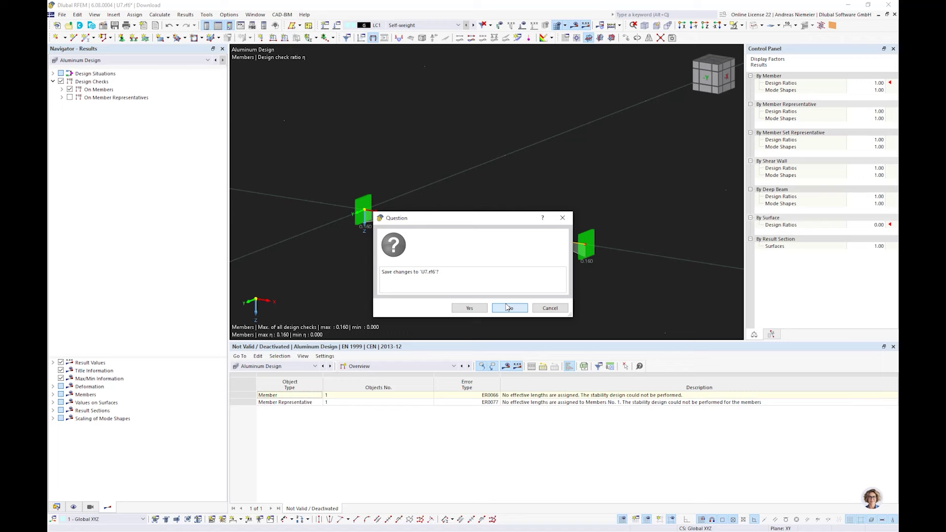
pyautogui.click(507, 307)
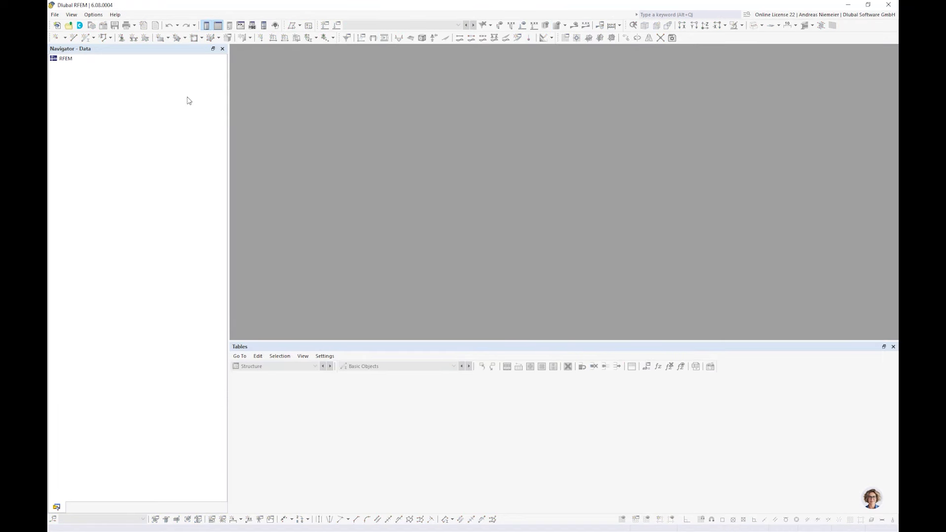
# Create a blank 3D model named UU8 with the Multilayer Surfaces add-on activated
pyautogui.click(57, 26)
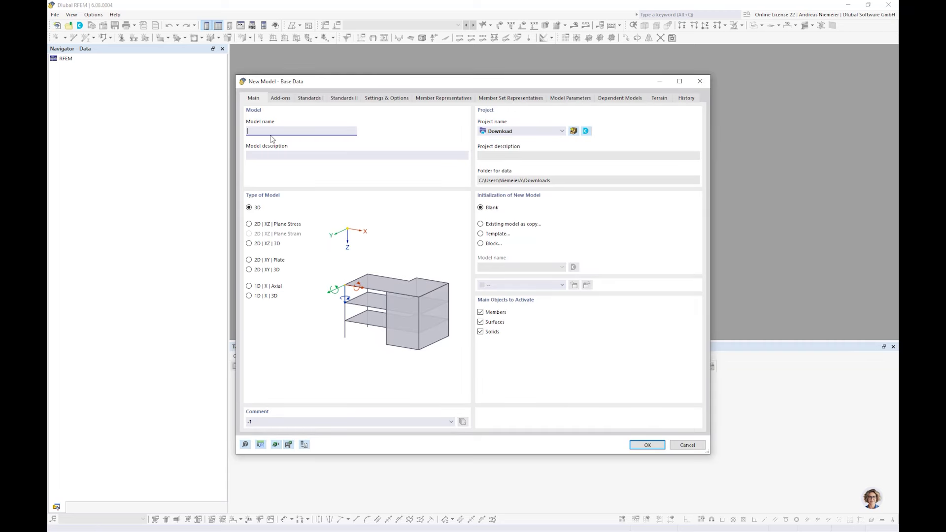
pyautogui.write('UU8')
pyautogui.click(279, 98)
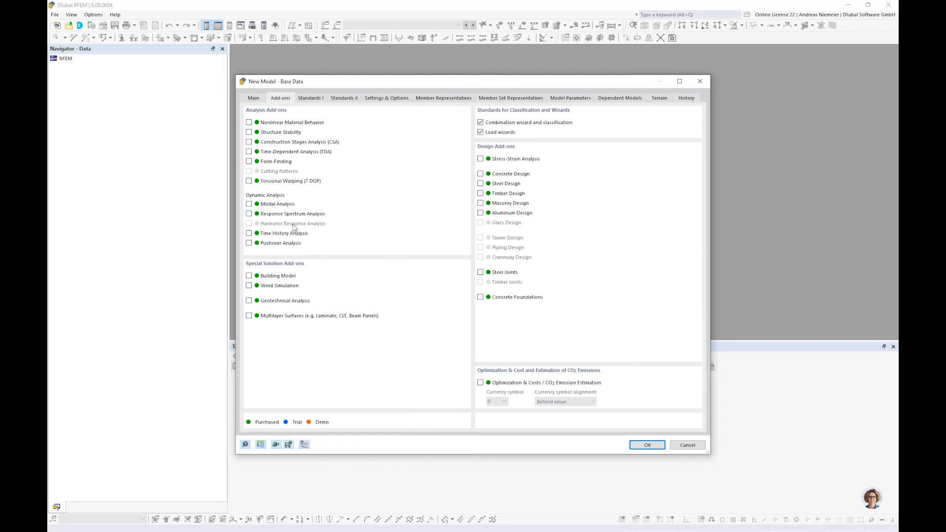
pyautogui.click(265, 317)
pyautogui.click(647, 446)
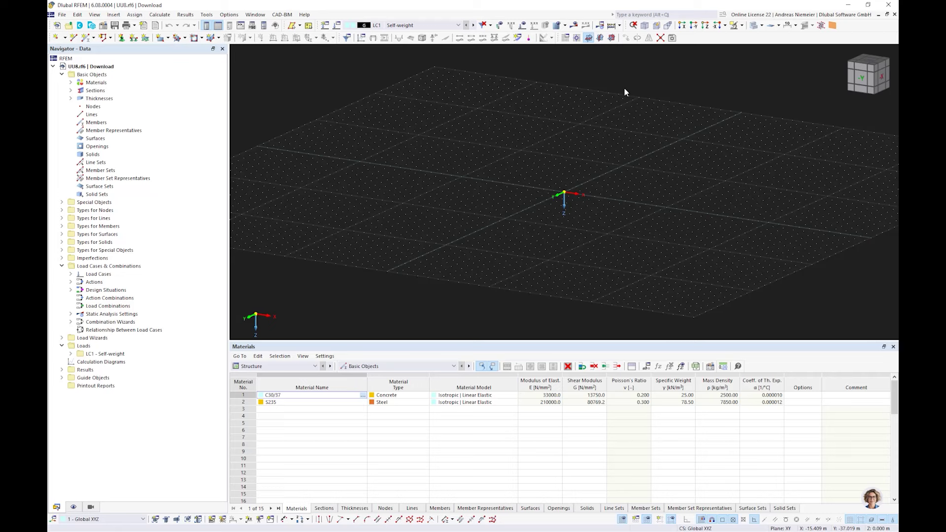
# Draw a closed rectangle of lines about 12 m by 9 m in plan view, starting at the coordinate origin
pyautogui.moveTo(623, 87); pyautogui.dragTo(491, 147, button='middle')
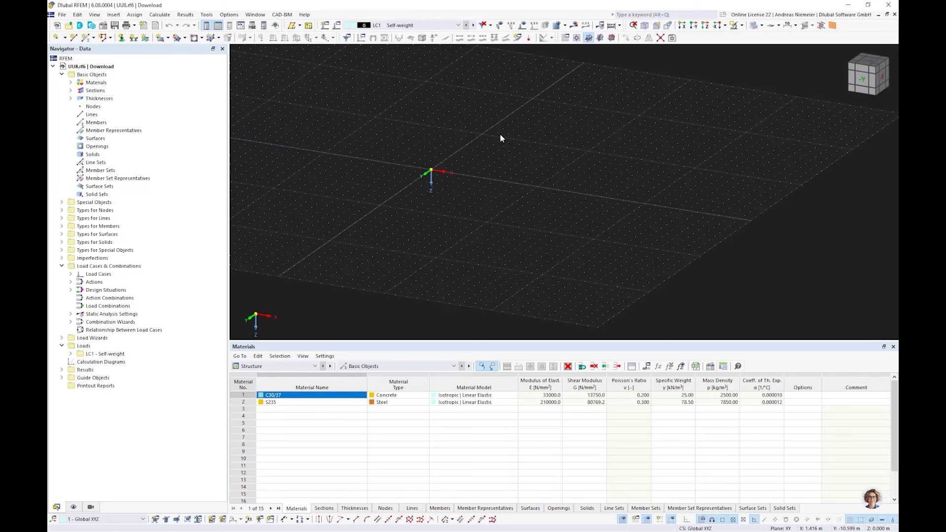
pyautogui.hotkey('ctrl', '5')
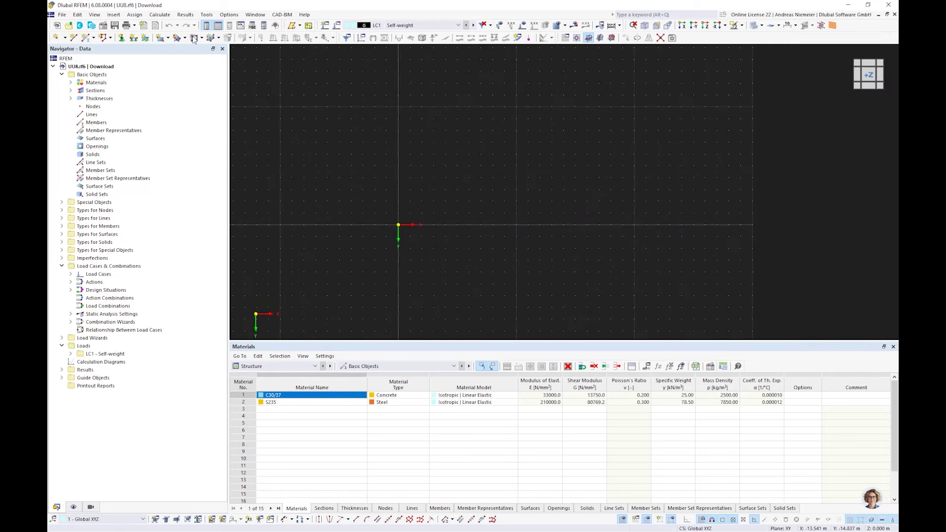
pyautogui.click(75, 38)
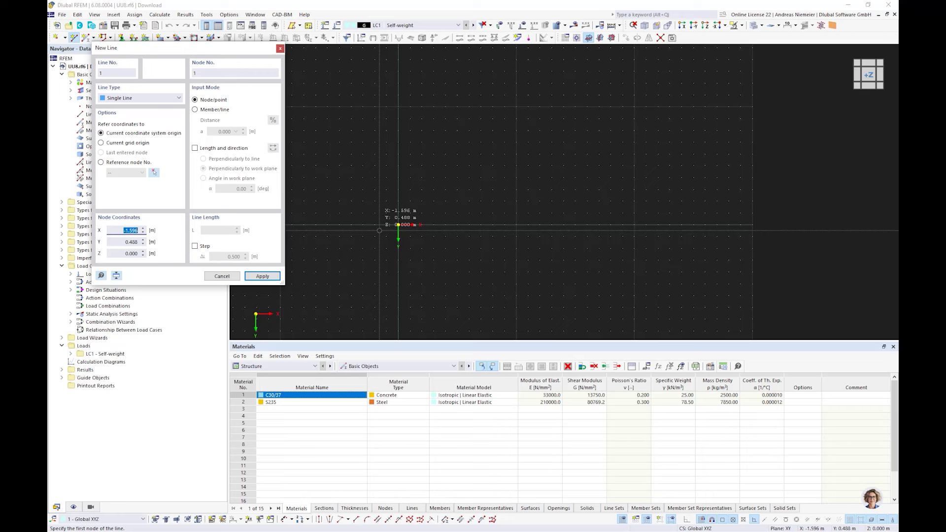
pyautogui.click(398, 224)
pyautogui.click(540, 224)
pyautogui.click(539, 118)
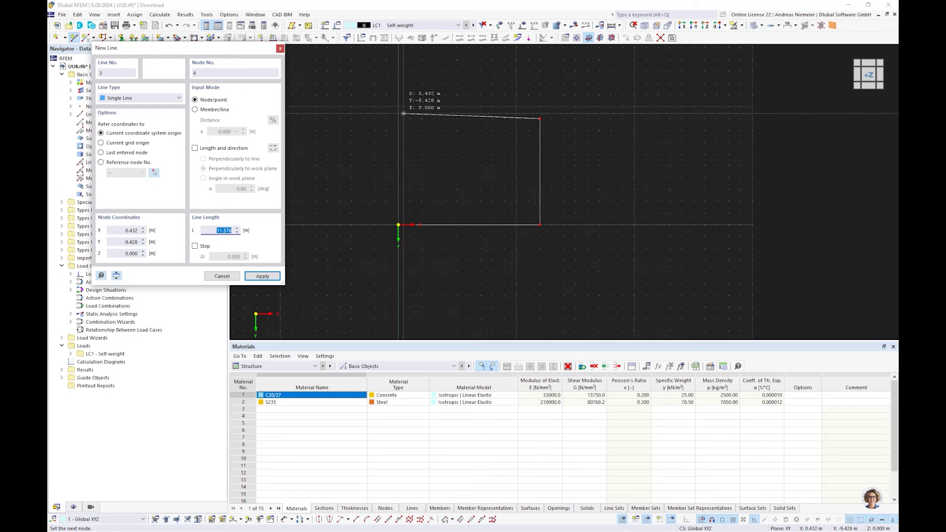
pyautogui.click(398, 118)
pyautogui.click(398, 225)
# Divide the rectangle with a horizontal midline and two vertical lines at X = 5 m and 8 m between the midline and upper edge
pyautogui.click(540, 171)
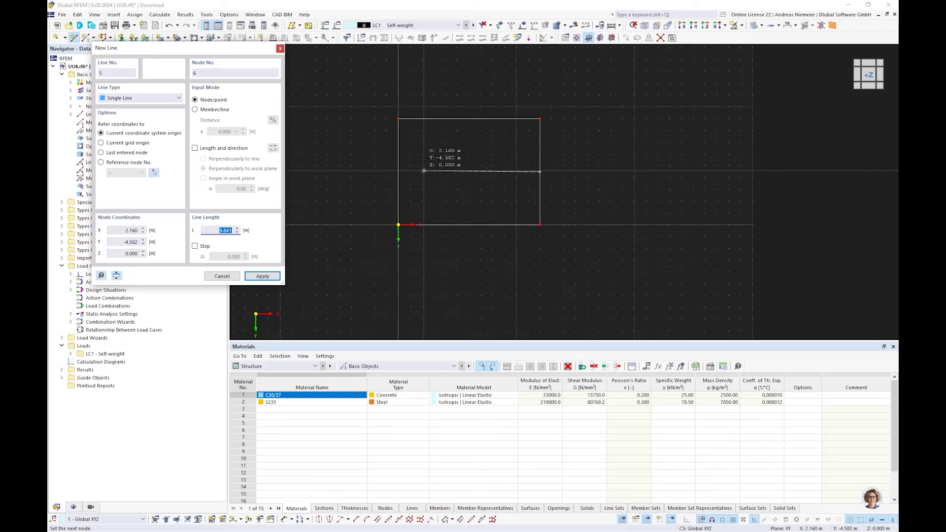
pyautogui.click(398, 172)
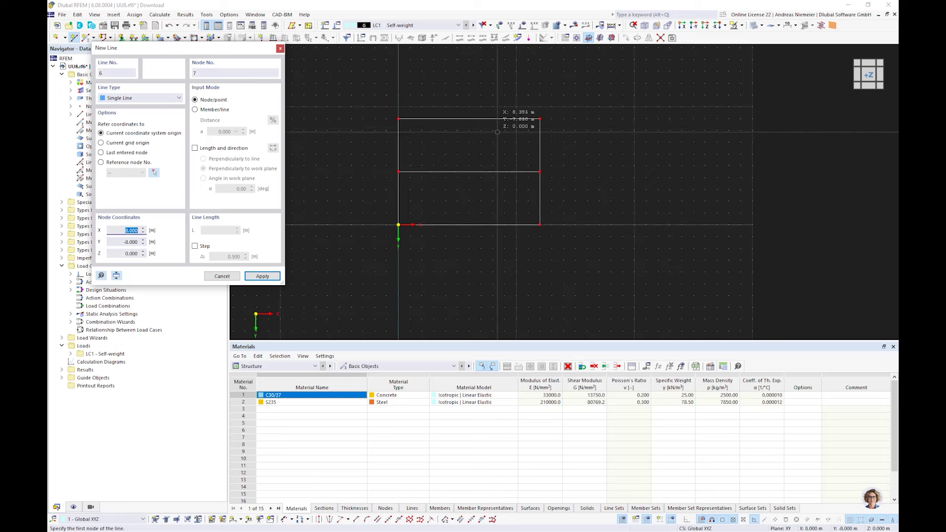
pyautogui.click(493, 119)
pyautogui.click(493, 165)
pyautogui.press('Escape')
pyautogui.click(458, 120)
pyautogui.click(458, 171)
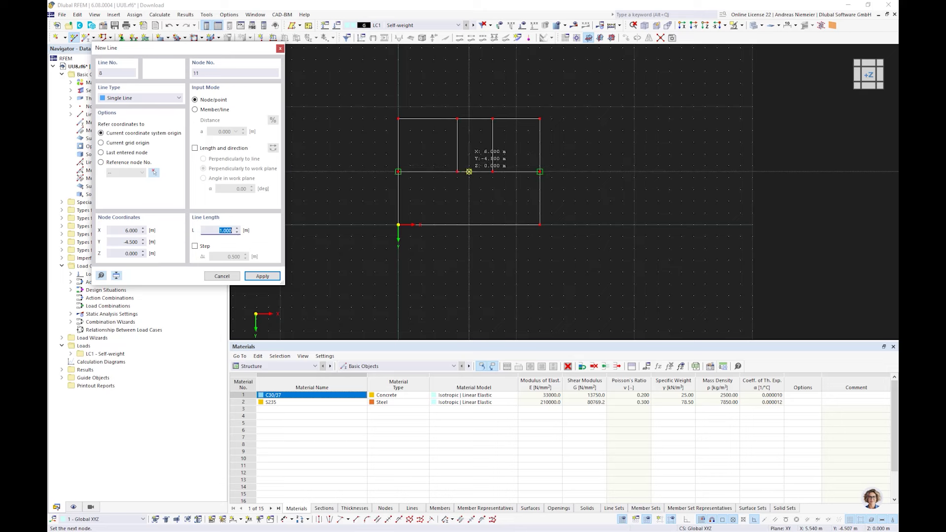
pyautogui.press('Escape')
# Set up a copy of all floor plan lines displaced by -3 m in Z, with the copied lines linked by surfaces
pyautogui.moveTo(599, 254); pyautogui.dragTo(288, 84)
pyautogui.keyDown('ctrl'); pyautogui.moveTo(288, 83); pyautogui.dragTo(555, 239, button='middle'); pyautogui.keyUp('ctrl')
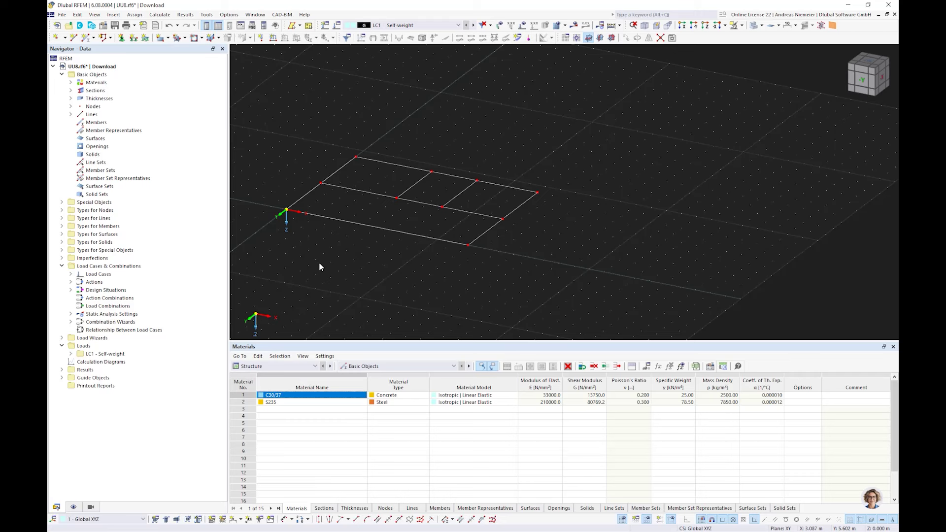
pyautogui.moveTo(276, 144); pyautogui.dragTo(577, 280)
pyautogui.click(627, 39)
pyautogui.click(372, 191)
pyautogui.click(359, 317)
pyautogui.write('-3')
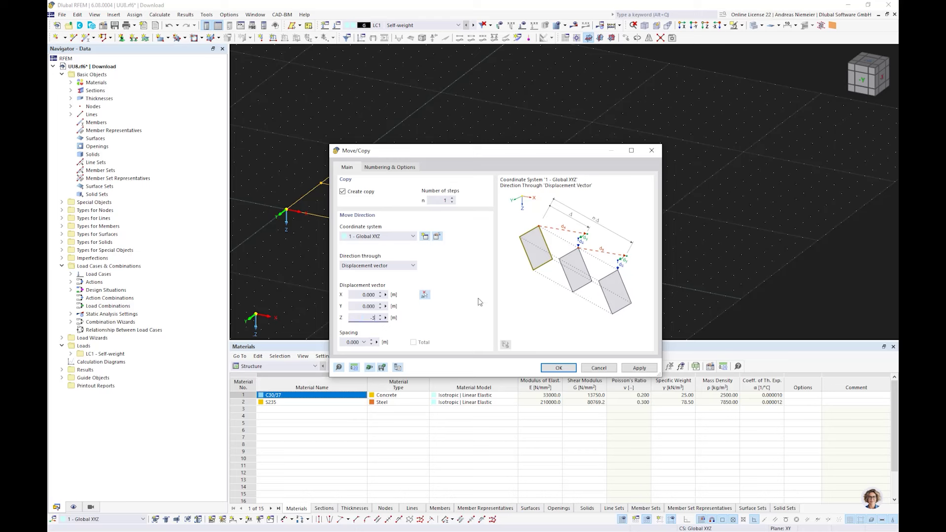
pyautogui.click(383, 170)
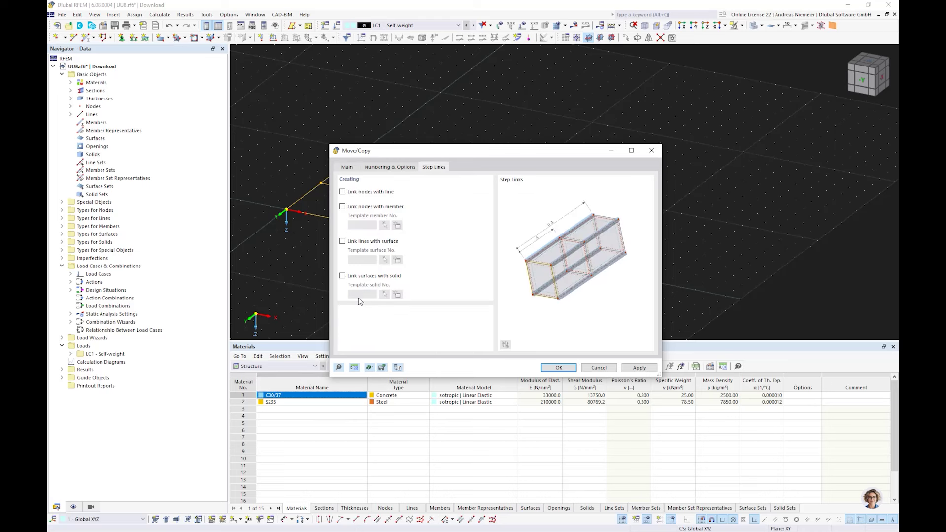
pyautogui.click(355, 241)
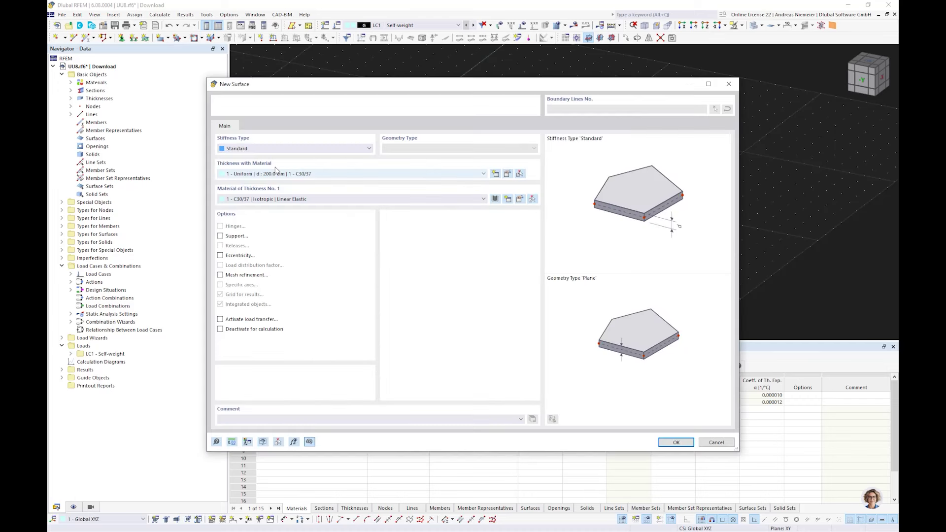
# Create a new thickness of type Beam Panel for the Standard stiffness template surface
pyautogui.click(260, 149)
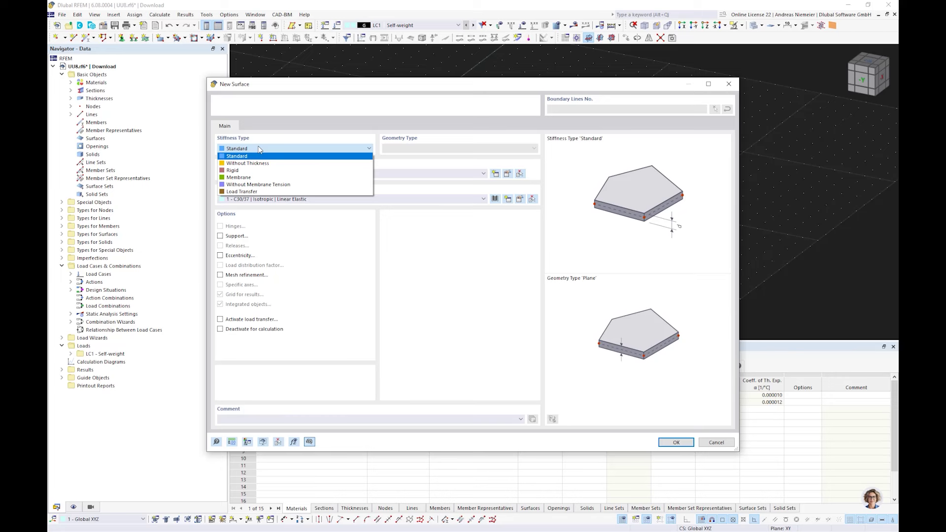
pyautogui.click(259, 148)
pyautogui.click(493, 175)
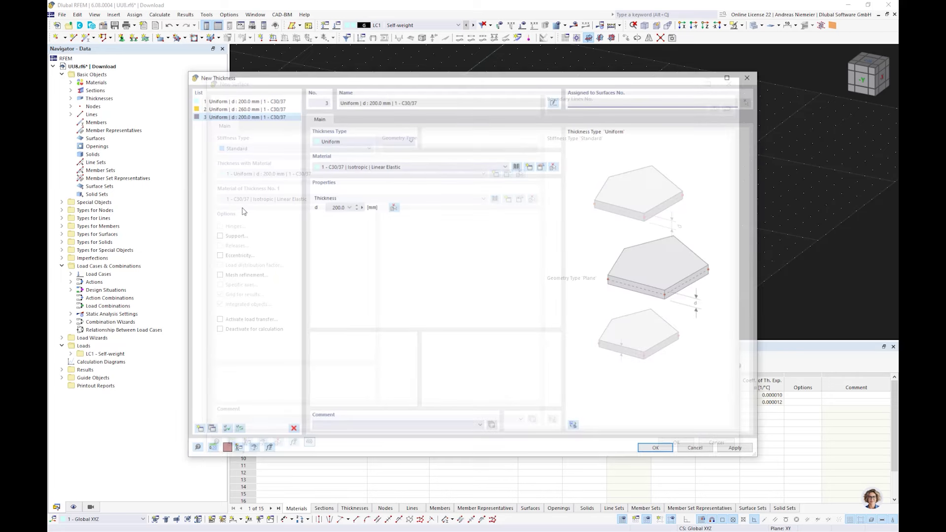
pyautogui.click(343, 141)
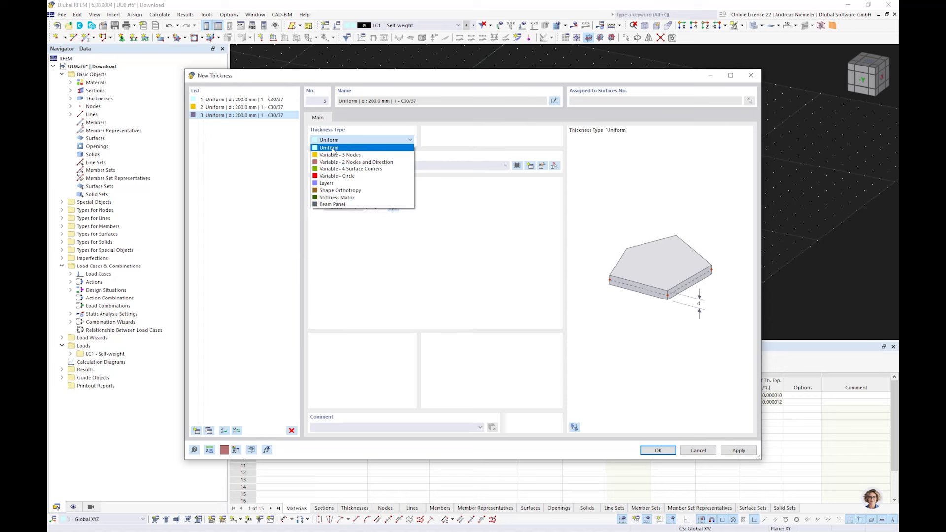
pyautogui.click(329, 205)
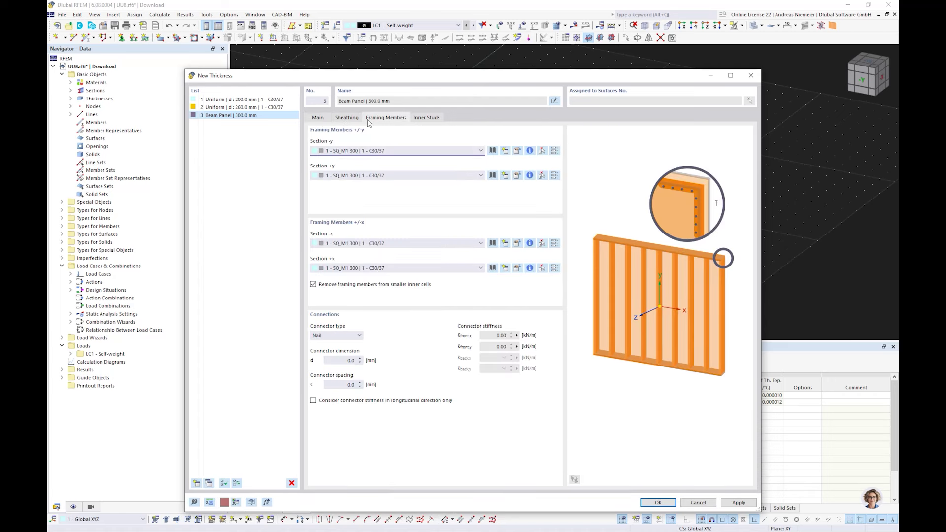
# Add a new front sheathing material from the library: OSB (EN 300), OSB/2 and OSB/3 (> 10 - 18 mm)
pyautogui.click(346, 117)
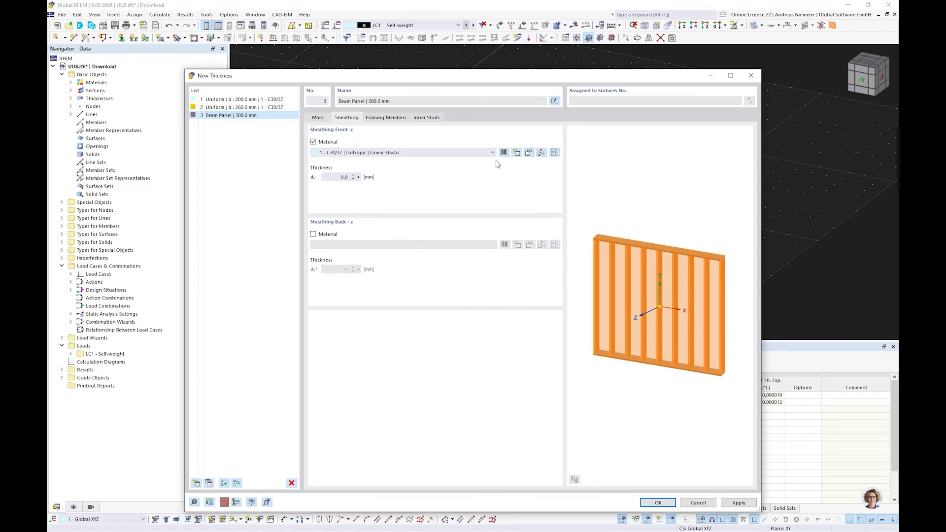
pyautogui.click(516, 152)
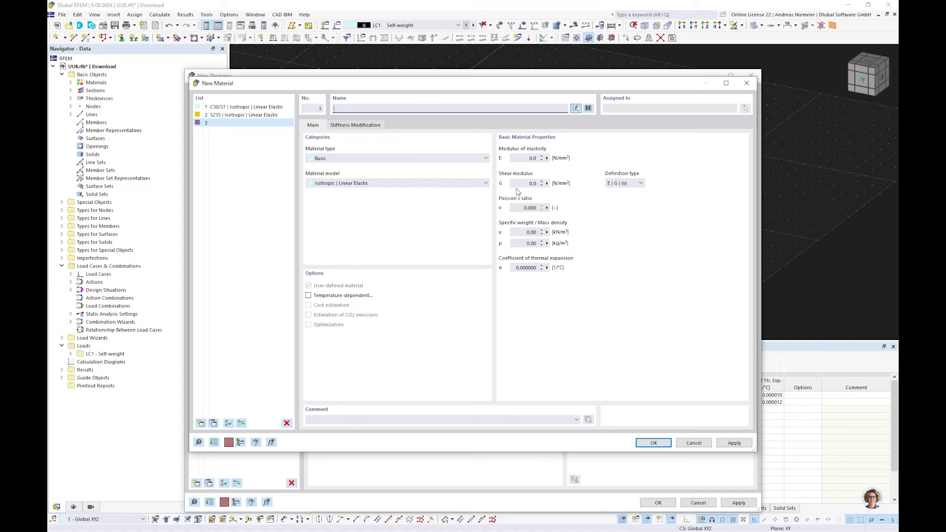
pyautogui.click(588, 109)
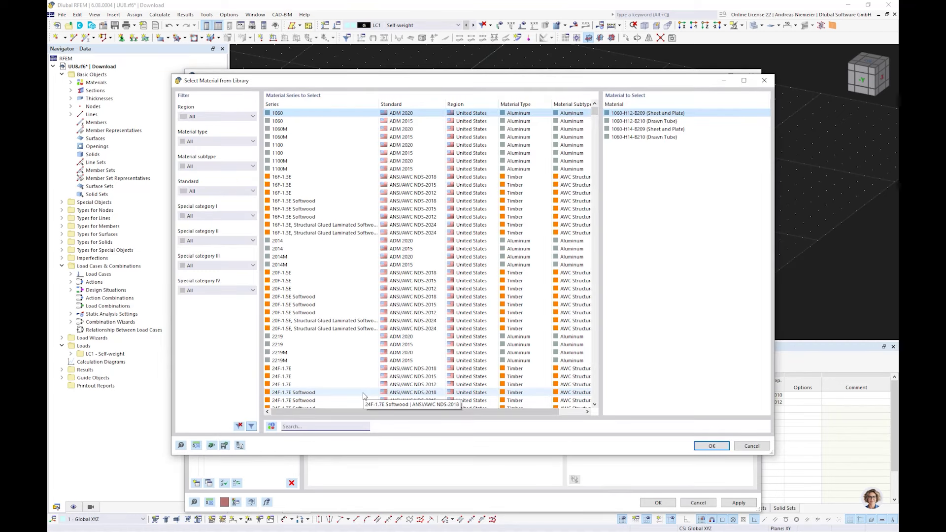
pyautogui.write('OSB')
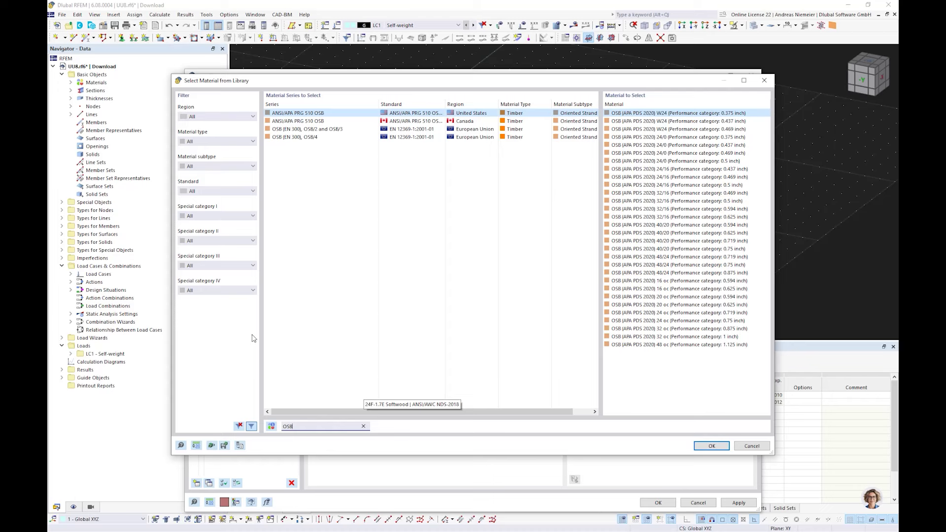
pyautogui.click(303, 129)
pyautogui.click(616, 121)
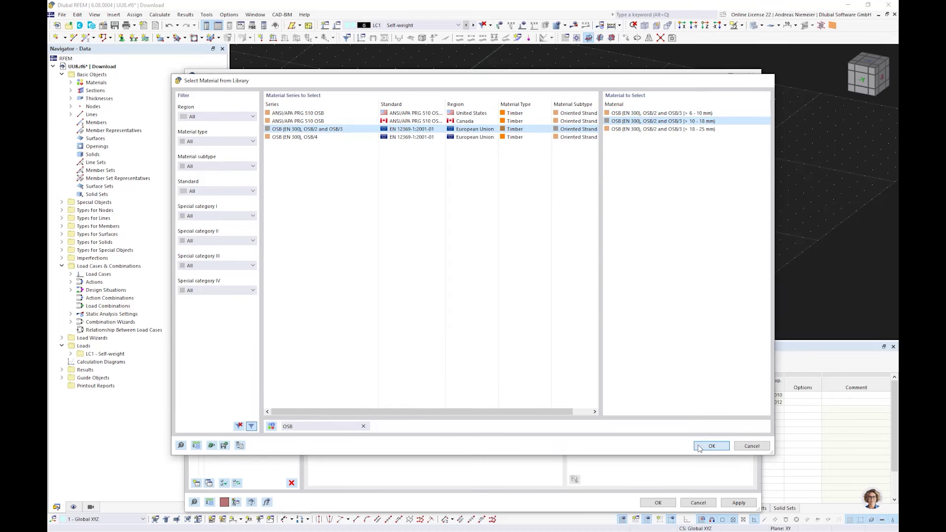
pyautogui.click(711, 446)
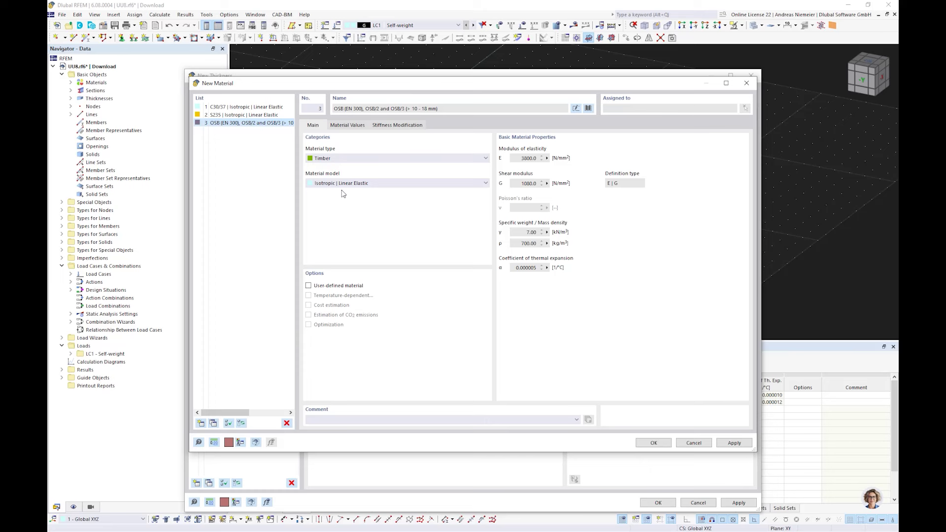
# Set the OSB material model to Orthotropic | Linear Elastic (Surfaces) and the front sheathing thickness to 15 mm
pyautogui.click(346, 183)
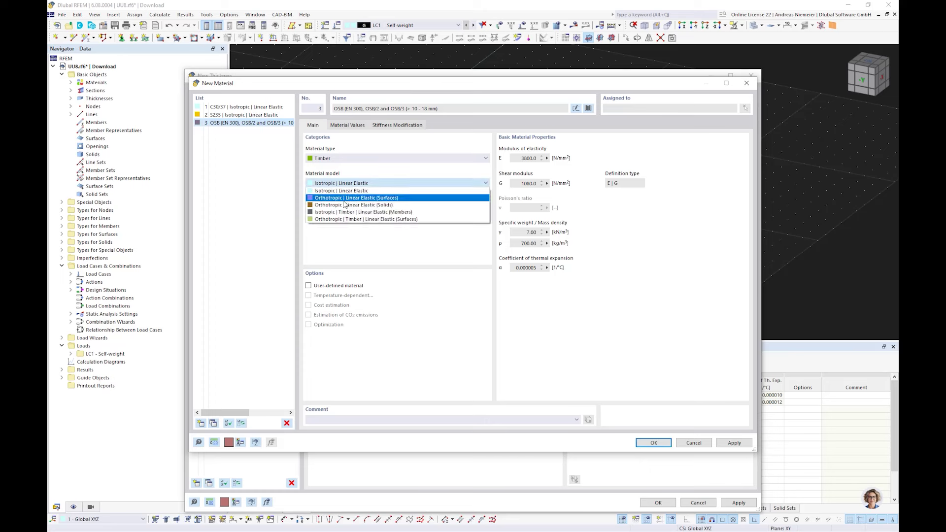
pyautogui.click(344, 198)
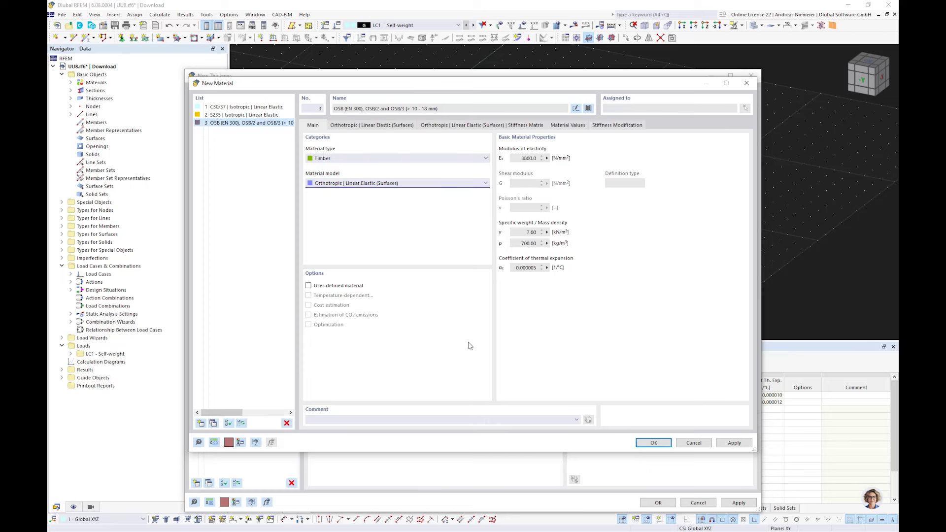
pyautogui.click(647, 445)
pyautogui.write('15')
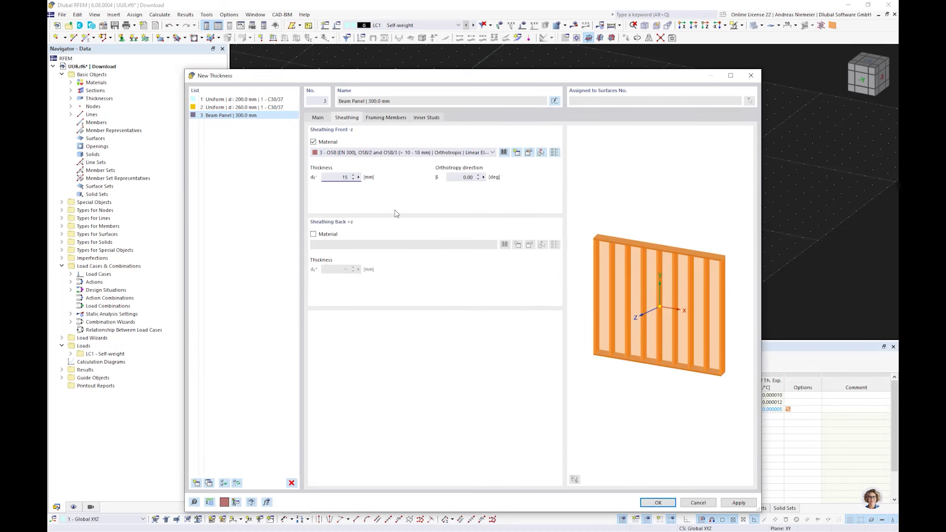
# Activate the back sheathing with the same OSB material and a thickness of 15 mm
pyautogui.click(313, 234)
pyautogui.click(333, 246)
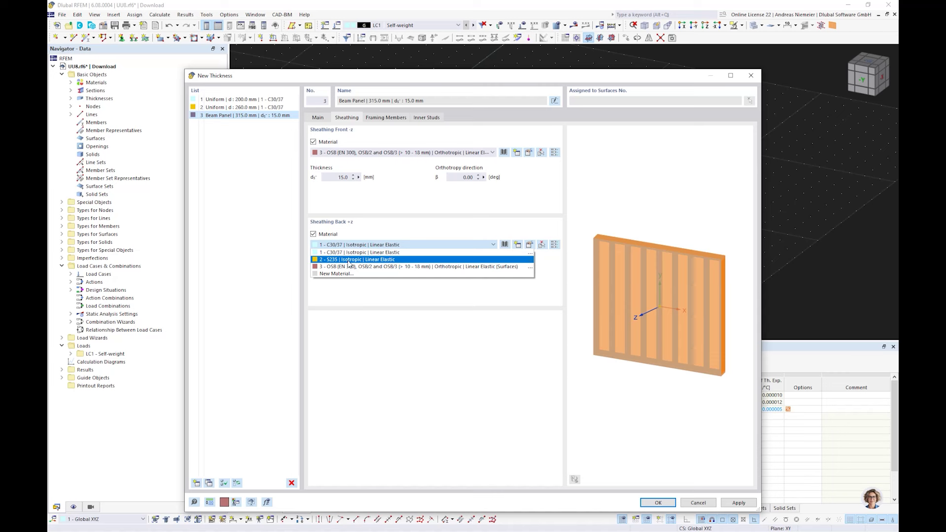
pyautogui.click(348, 266)
pyautogui.click(342, 270)
pyautogui.write('15')
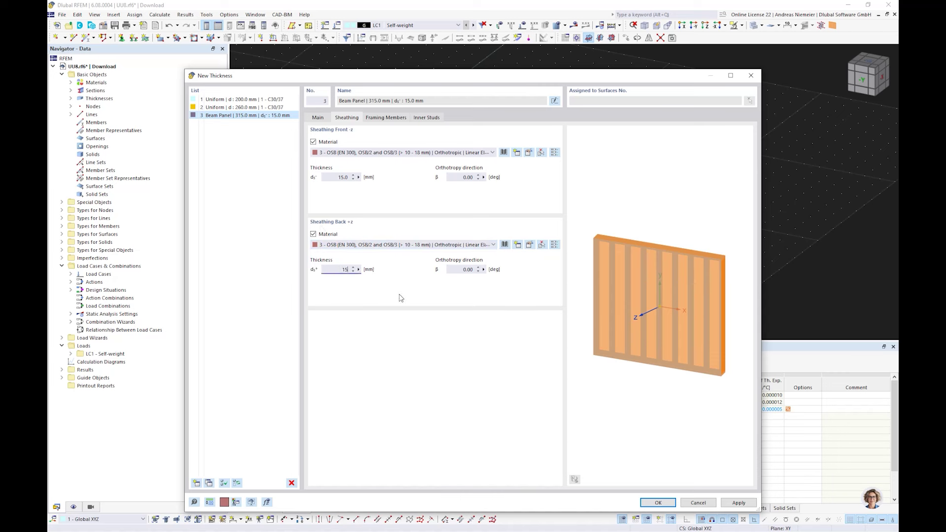
# Create a new section for the -y framing member using the library material C24 from Softwood C, EN 338:2016-04
pyautogui.click(397, 118)
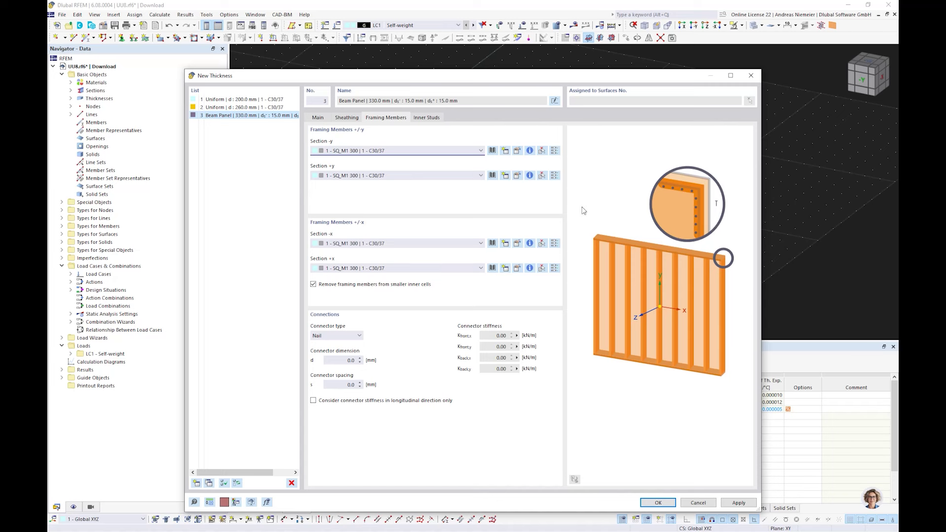
pyautogui.click(505, 150)
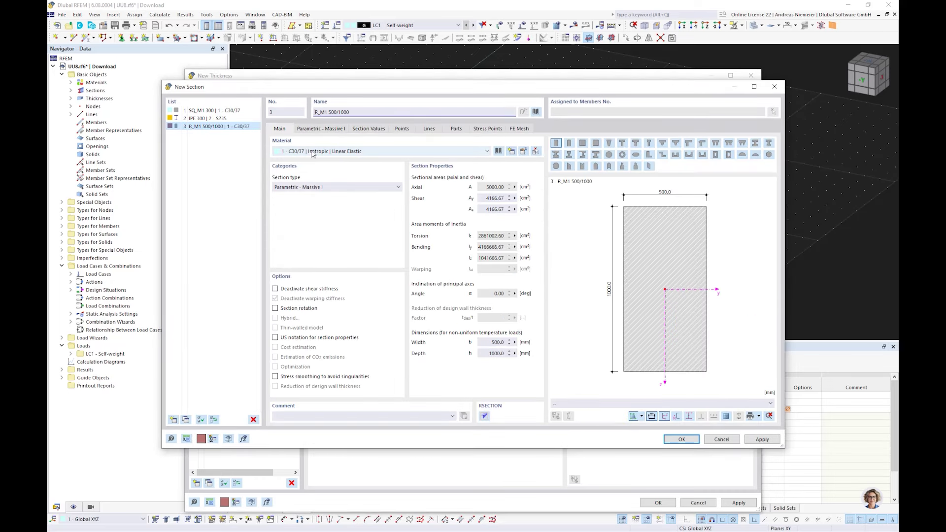
pyautogui.click(320, 129)
pyautogui.hotkey('ctrl', 'shift', 'Tab')
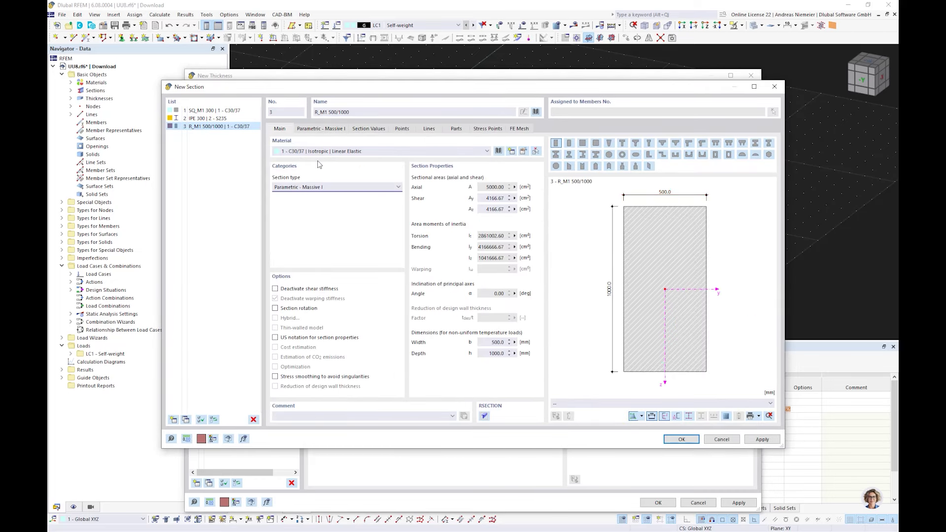
pyautogui.click(320, 152)
pyautogui.click(320, 158)
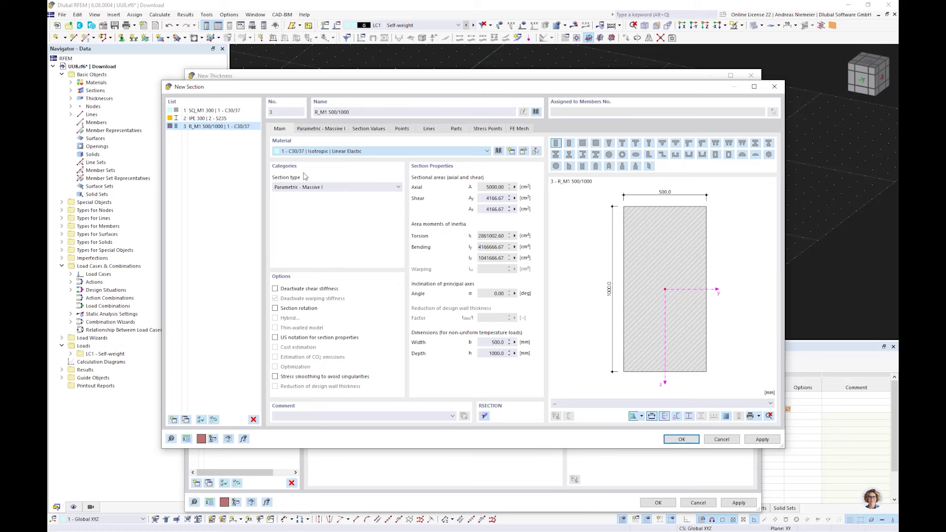
pyautogui.click(510, 150)
pyautogui.click(587, 108)
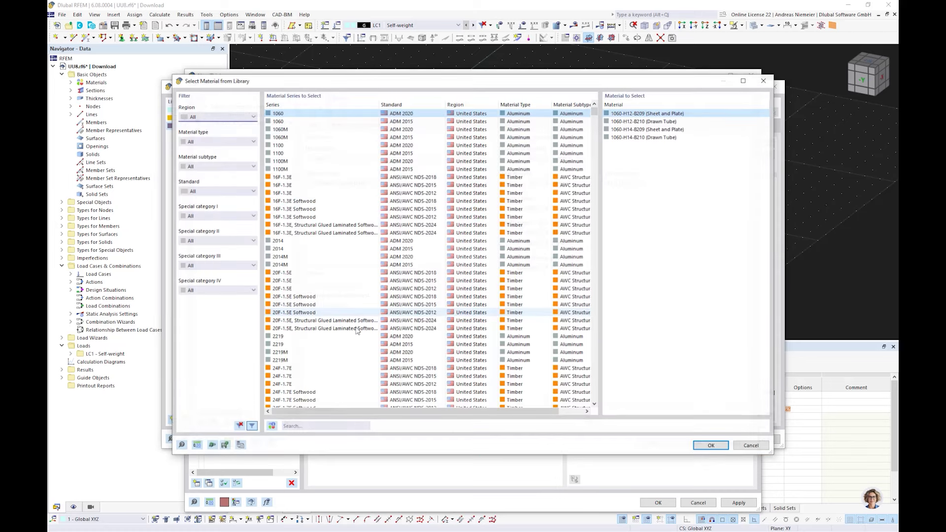
pyautogui.write('c2')
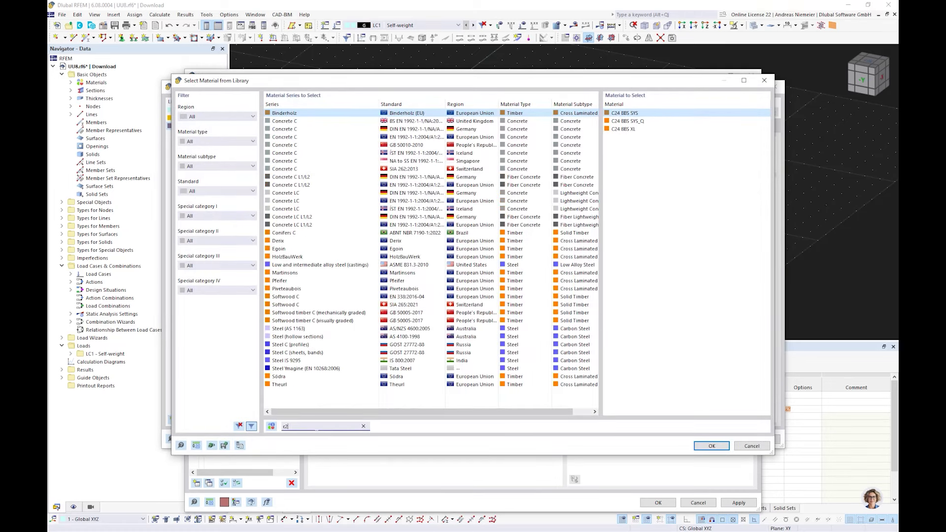
pyautogui.write('4')
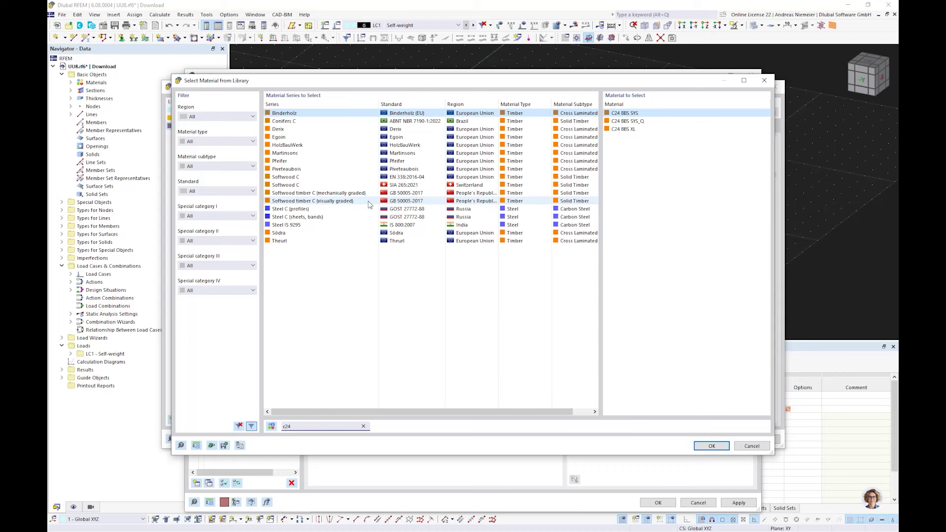
pyautogui.click(486, 177)
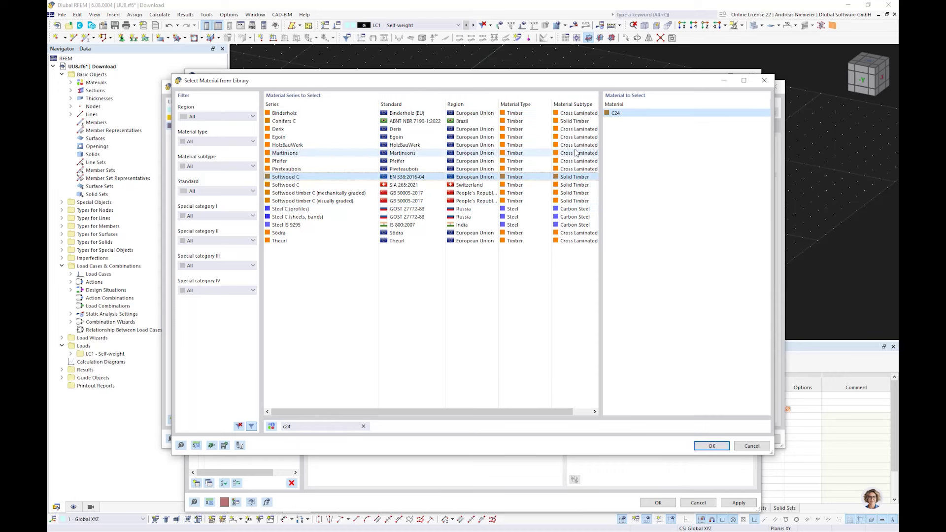
pyautogui.click(711, 446)
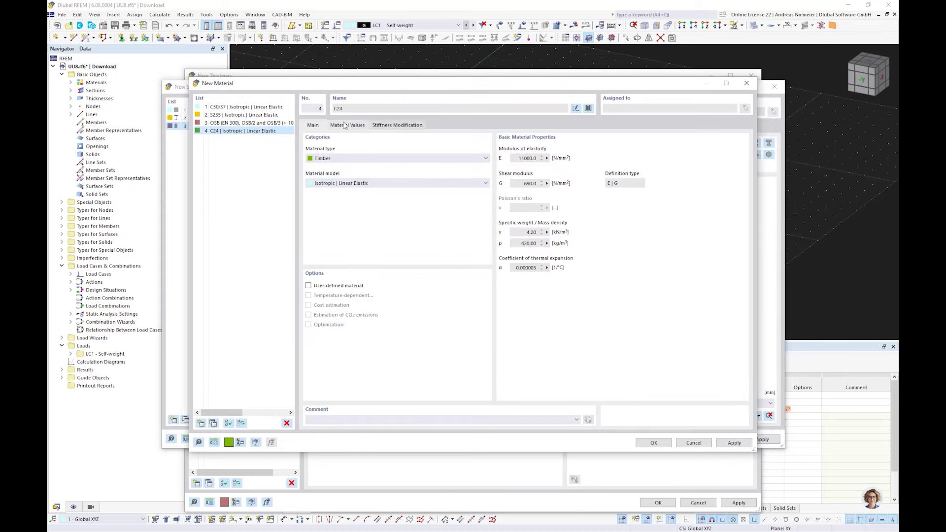
pyautogui.click(653, 442)
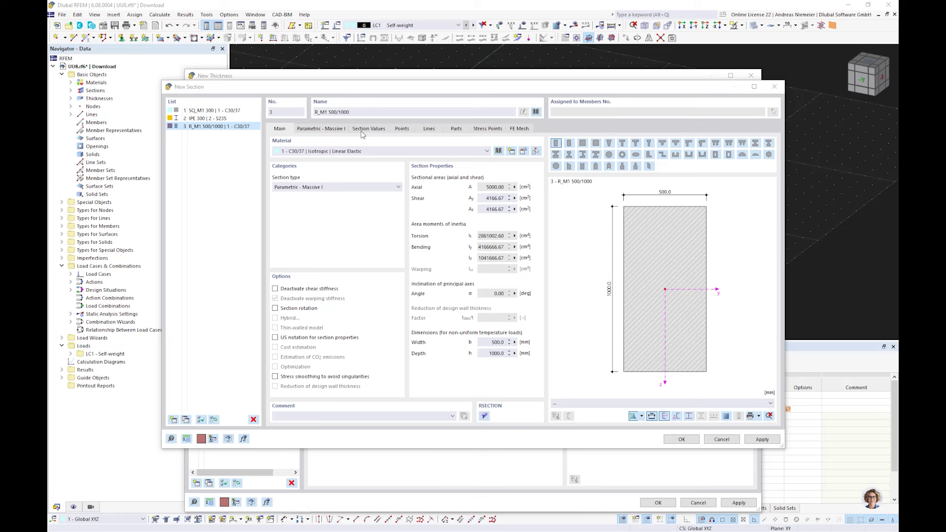
# Set the new massive rectangle section to a width b of 60 mm and a height h of 200 mm
pyautogui.click(319, 130)
pyautogui.write('60')
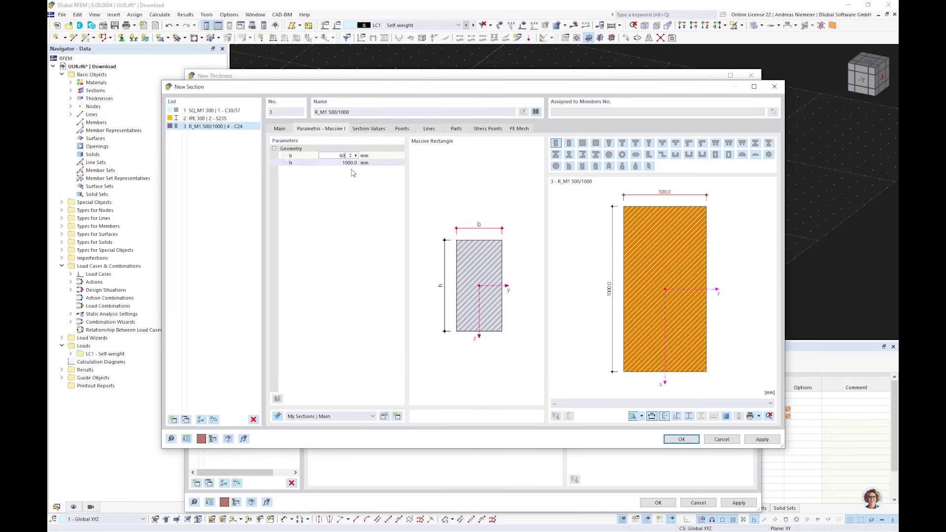
pyautogui.press('Tab')
pyautogui.write('200')
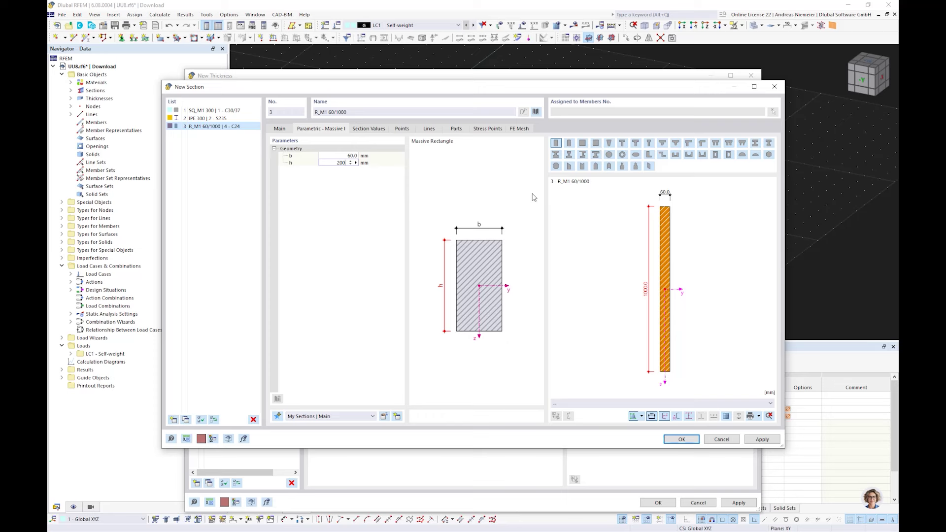
pyautogui.press('Return')
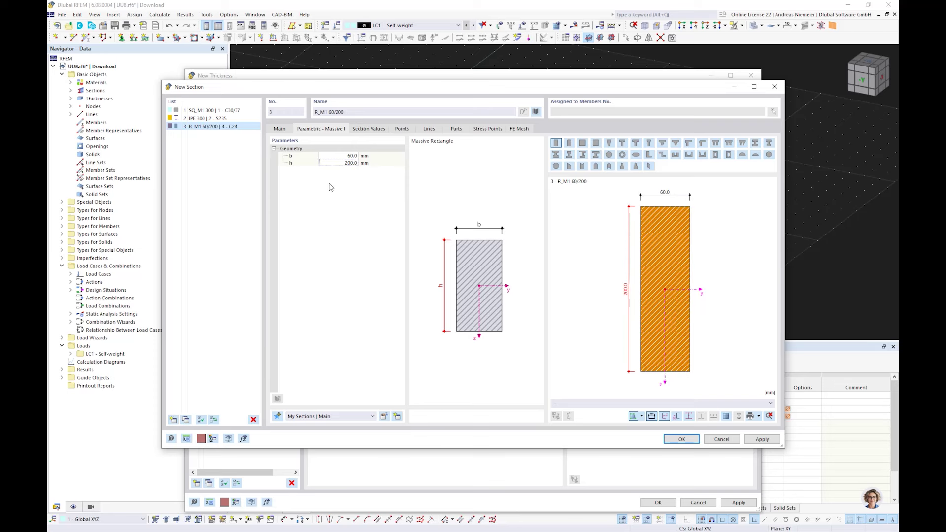
pyautogui.click(680, 439)
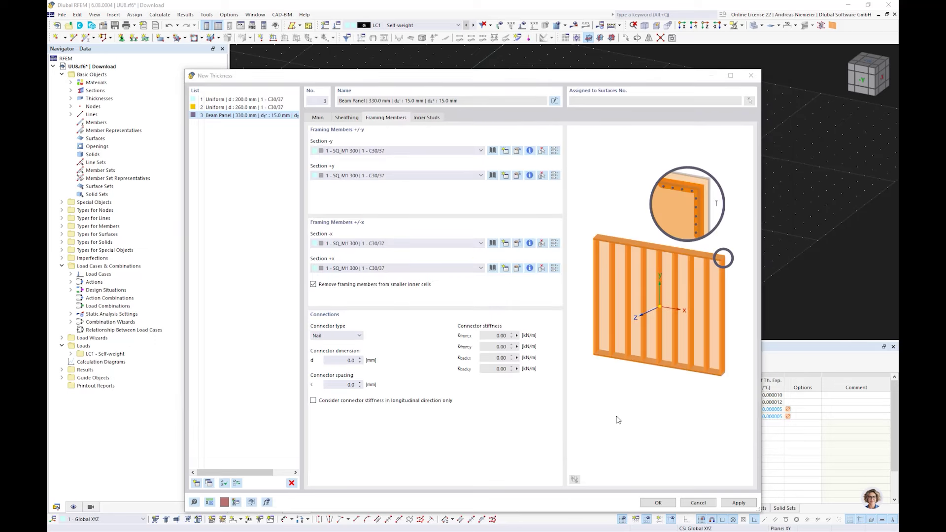
# Assign section R_M1 60/200 in C24 to the +y, -x and +x framing members
pyautogui.click(351, 175)
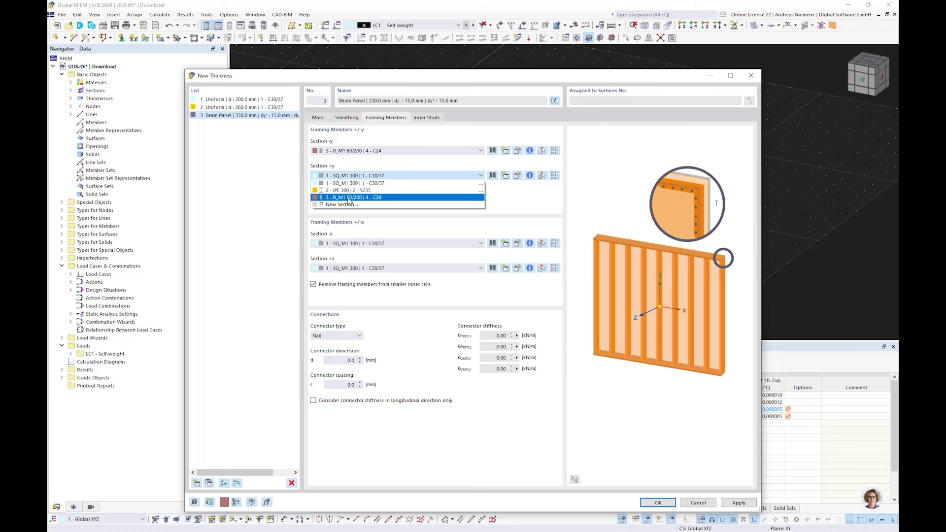
pyautogui.click(349, 197)
pyautogui.click(343, 246)
pyautogui.click(346, 265)
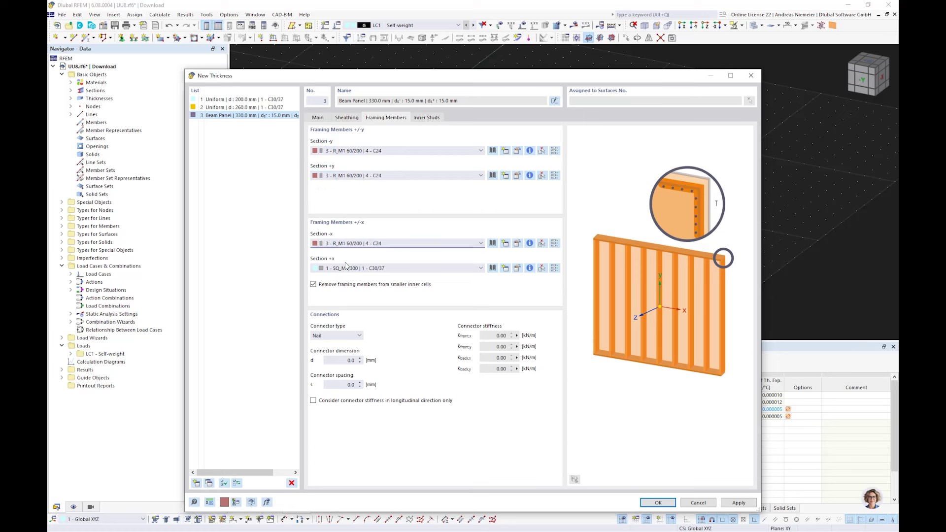
pyautogui.click(345, 267)
pyautogui.click(345, 291)
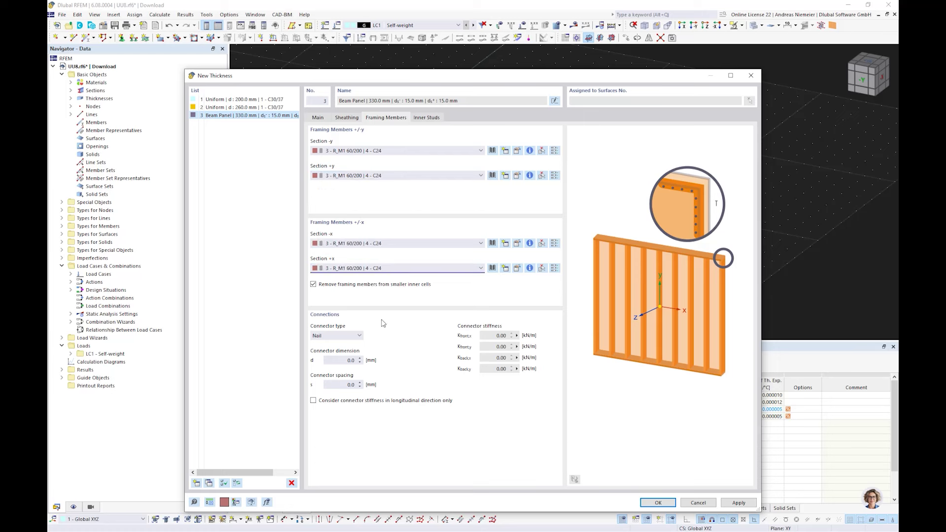
# Set the framing member connections to staples of 1.5 x 40 mm with a connector spacing of 75 mm
pyautogui.click(354, 336)
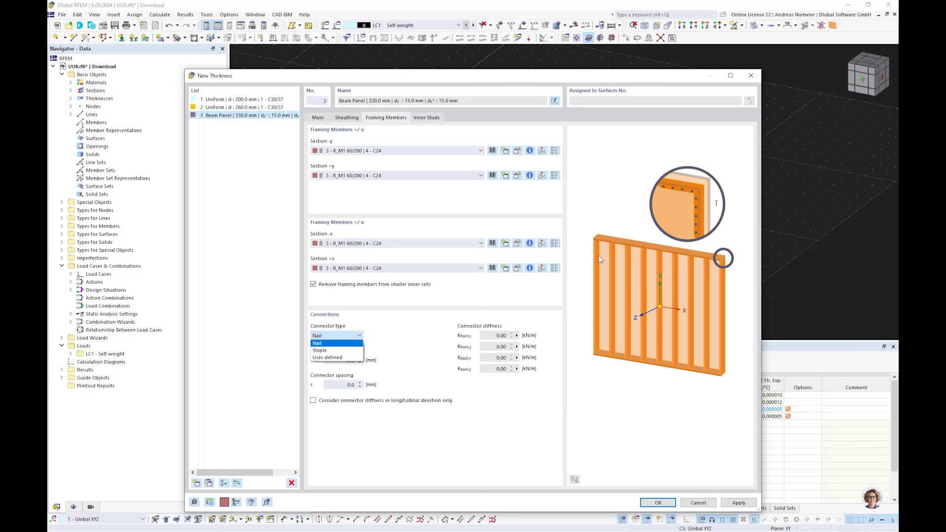
pyautogui.click(339, 351)
pyautogui.click(330, 360)
pyautogui.doubleClick(331, 360)
pyautogui.write('1,5')
pyautogui.press('Tab')
pyautogui.write('40')
pyautogui.press('Tab')
pyautogui.write('75')
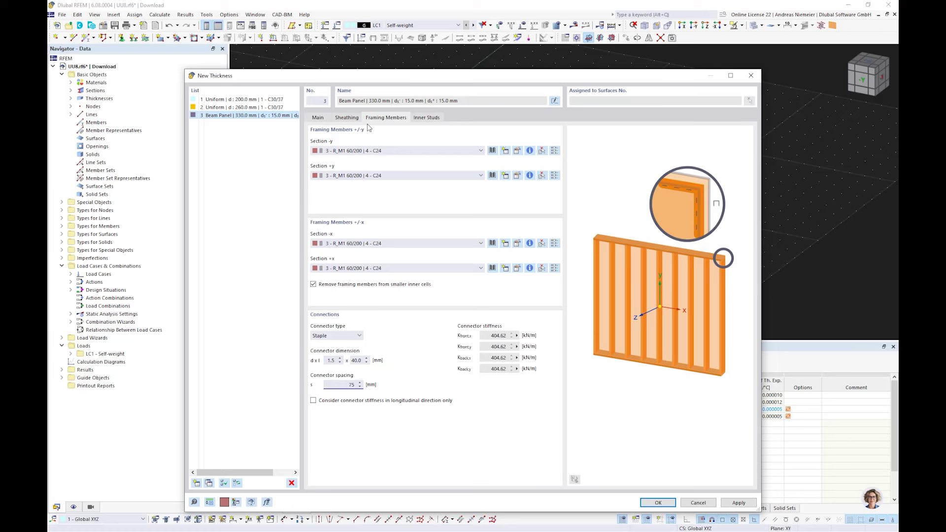
# Give the inner studs section R_M1 60/200 in C24 with a center-to-center spacing of 625 mm
pyautogui.click(419, 119)
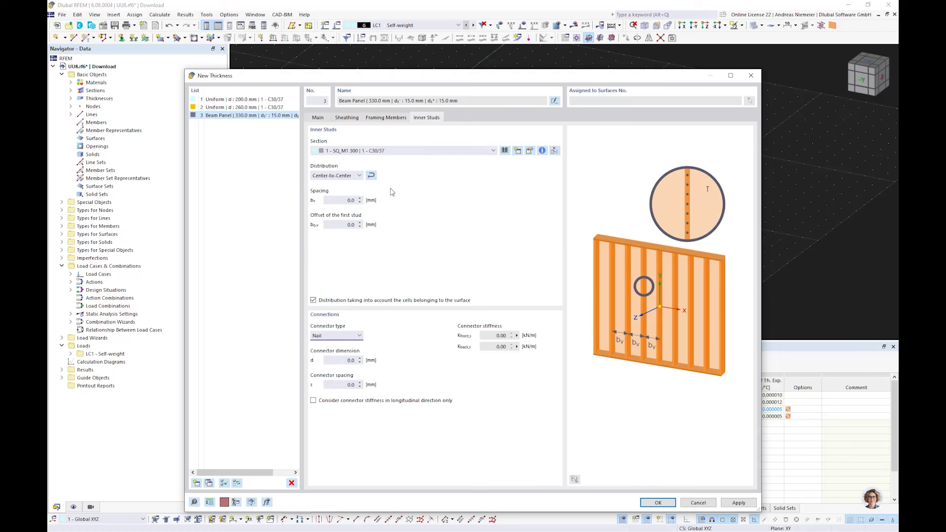
pyautogui.click(343, 151)
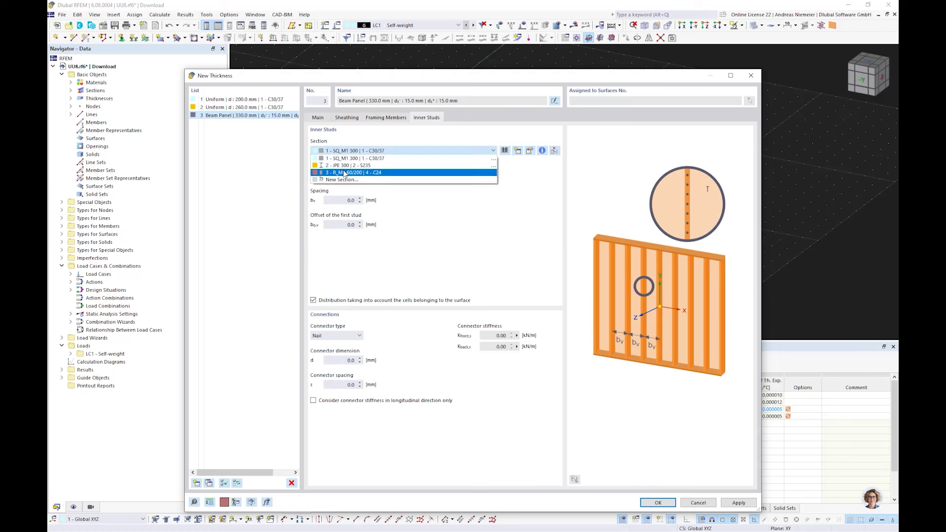
pyautogui.click(344, 173)
pyautogui.press('Tab')
pyautogui.write('625')
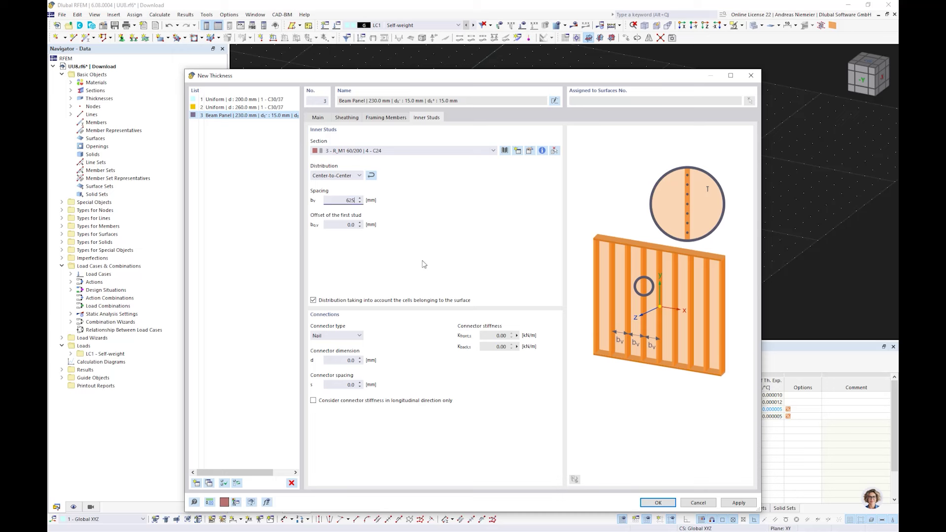
# Connect the inner studs with 1.5 x 40 mm staples at 75 mm spacing and accept the beam panel thickness
pyautogui.click(335, 336)
pyautogui.click(334, 351)
pyautogui.press('Tab')
pyautogui.write('1,')
pyautogui.write('5')
pyautogui.press('Tab')
pyautogui.write('40')
pyautogui.press('Tab')
pyautogui.write('75')
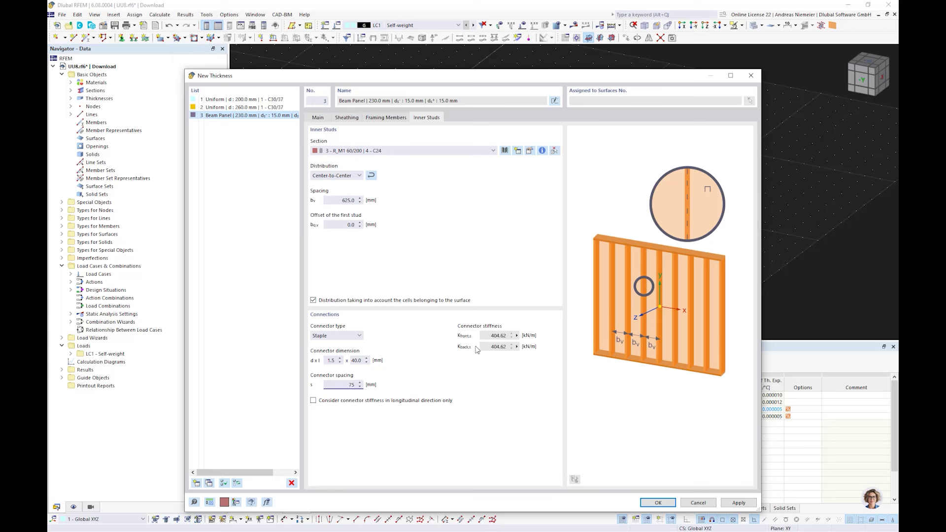
pyautogui.click(658, 503)
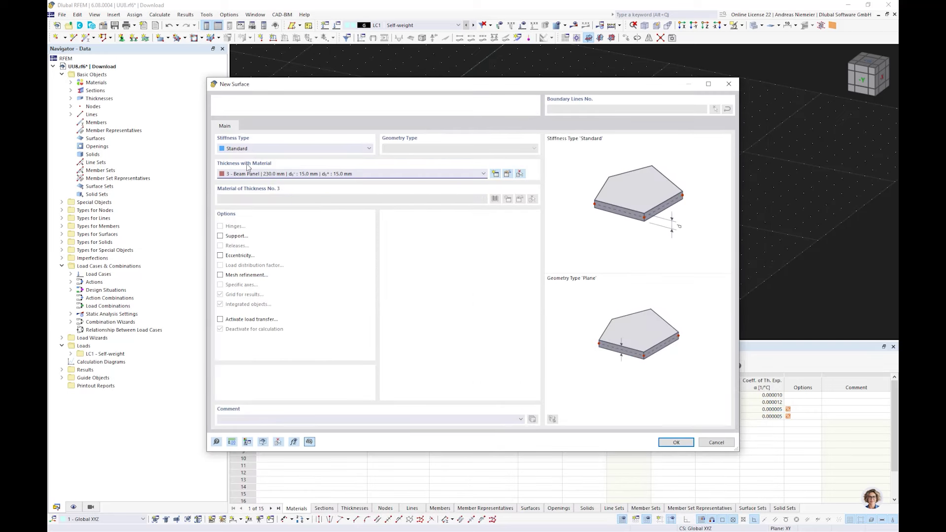
# Accept the template surface with the beam panel thickness and extrude the floor lines into walls with Move/Copy
pyautogui.click(663, 443)
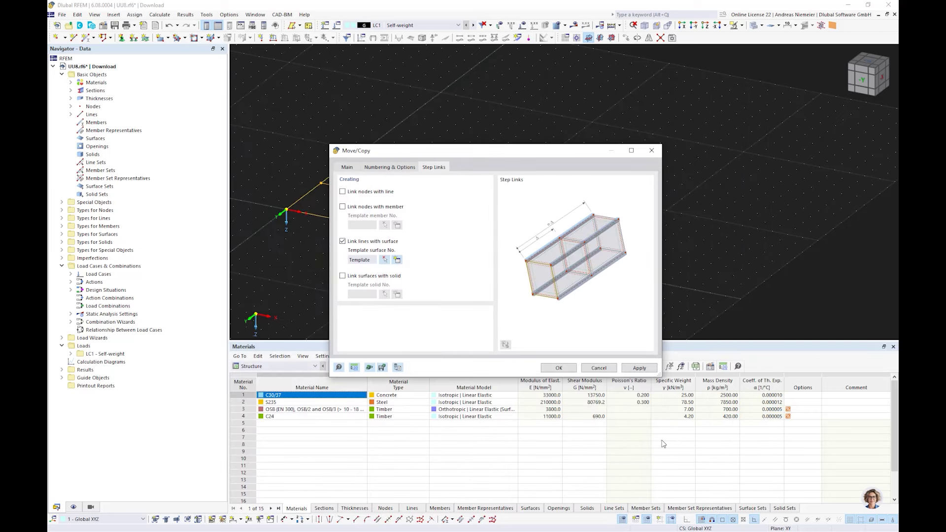
pyautogui.click(560, 369)
pyautogui.click(568, 294)
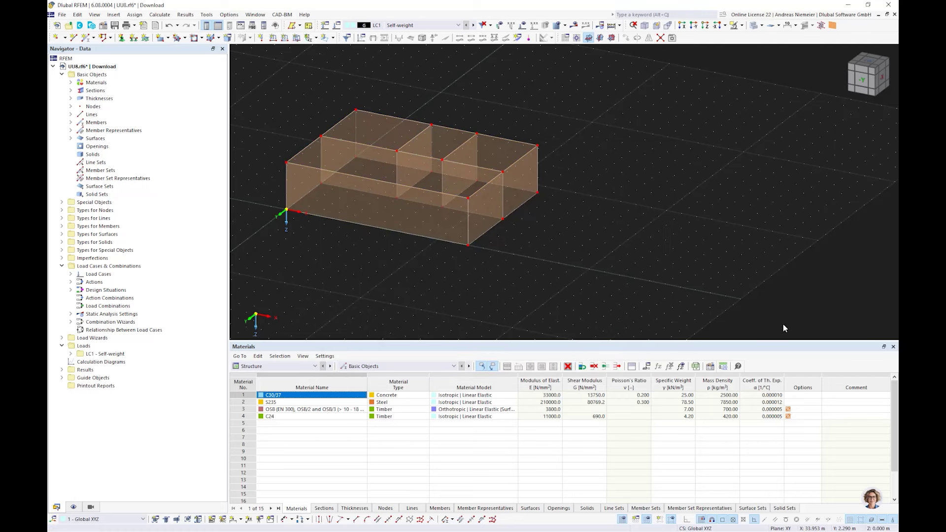
# Assign the Hinged line support to all base lines of the walls
pyautogui.moveTo(423, 300); pyautogui.dragTo(454, 318, button='middle')
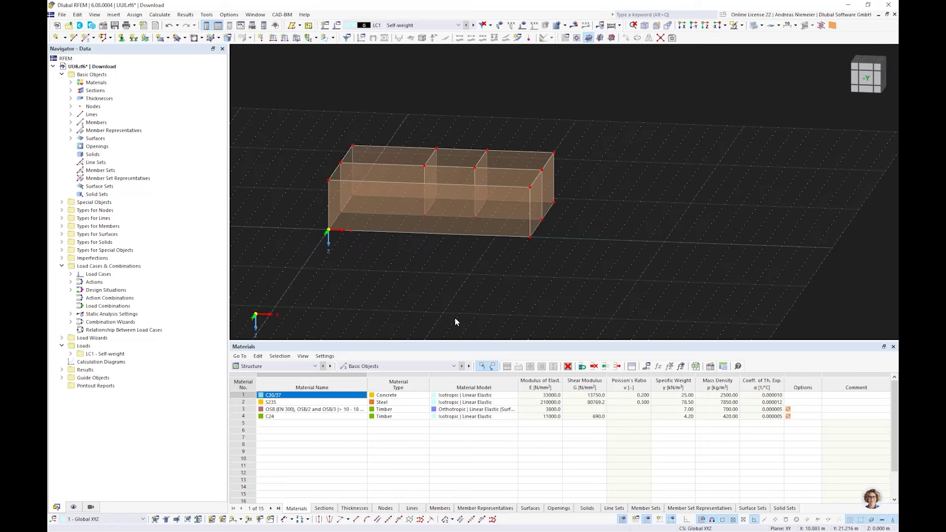
pyautogui.click(133, 38)
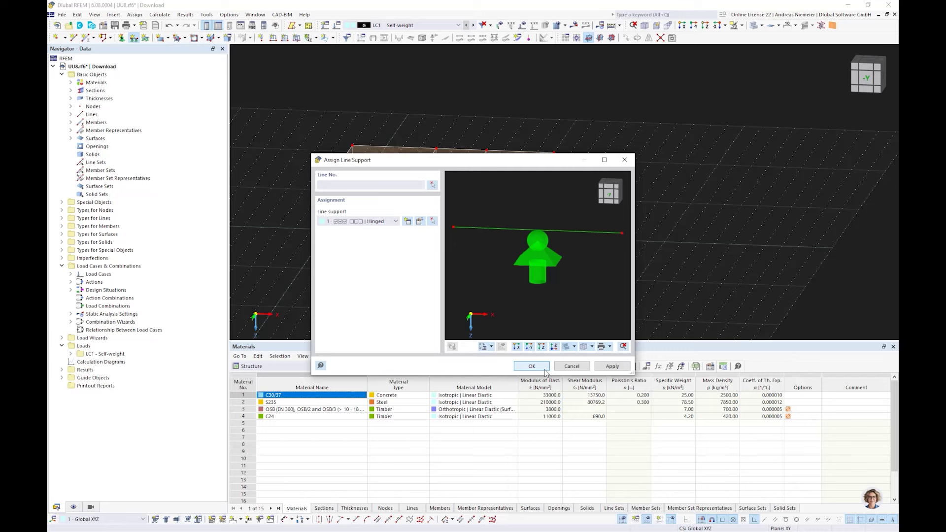
pyautogui.click(545, 369)
pyautogui.moveTo(304, 184); pyautogui.dragTo(572, 258)
# Run the calculation of the wall model
pyautogui.keyDown('ctrl'); pyautogui.moveTo(615, 212); pyautogui.dragTo(483, 260, button='middle'); pyautogui.keyUp('ctrl')
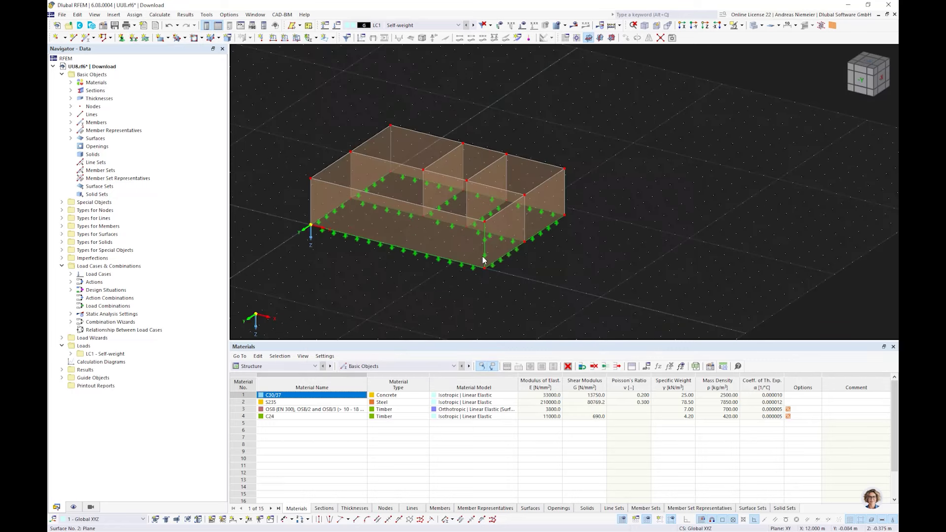
pyautogui.scroll(2, 484, 258)
pyautogui.scroll(-3, 556, 281)
pyautogui.moveTo(556, 282); pyautogui.dragTo(447, 281, button='middle')
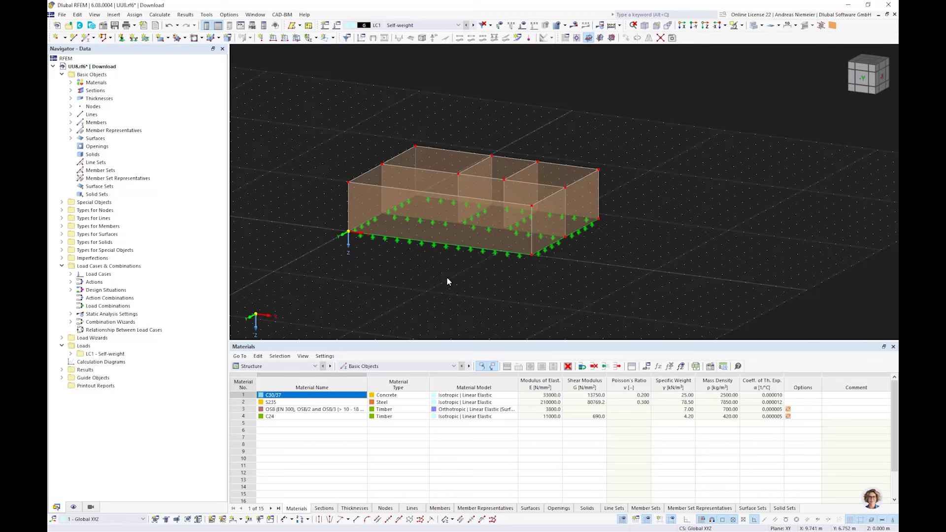
pyautogui.click(578, 25)
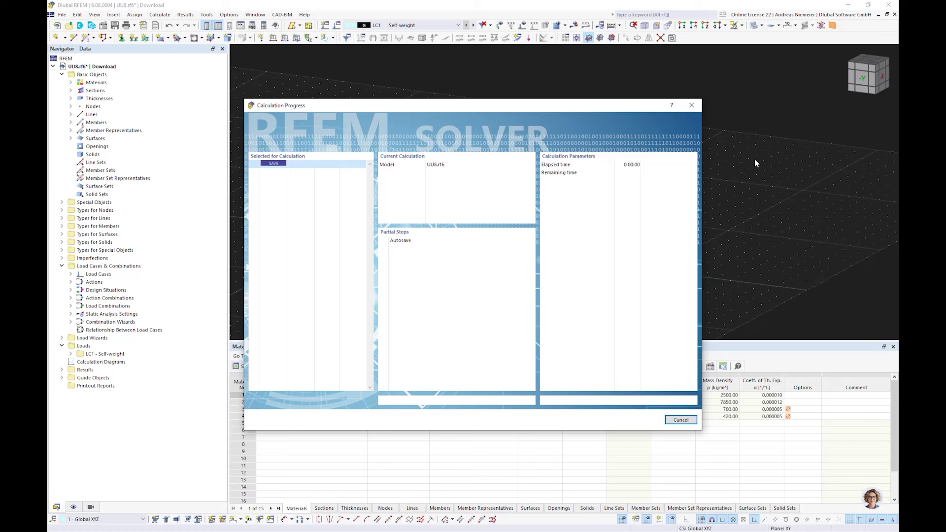
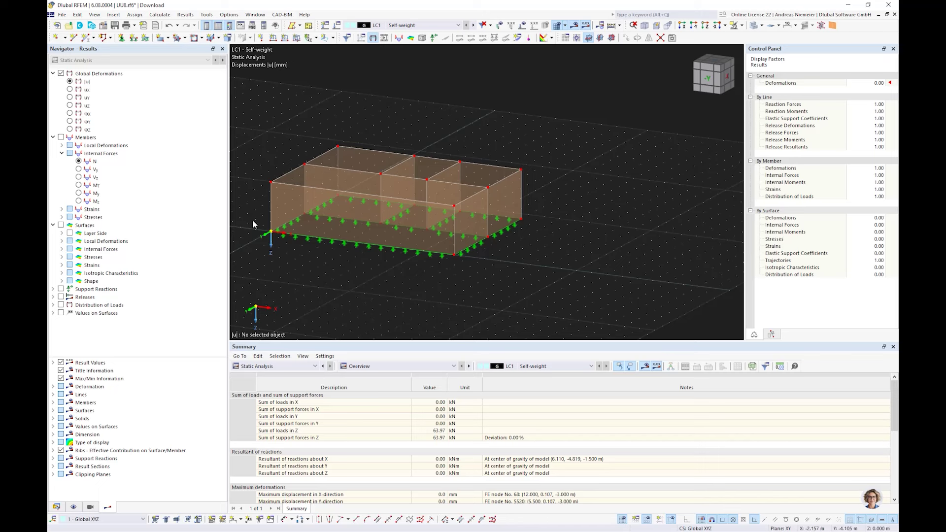
# Examine the support reactions and surface results of the walls under self-weight, hiding each display again
pyautogui.click(60, 289)
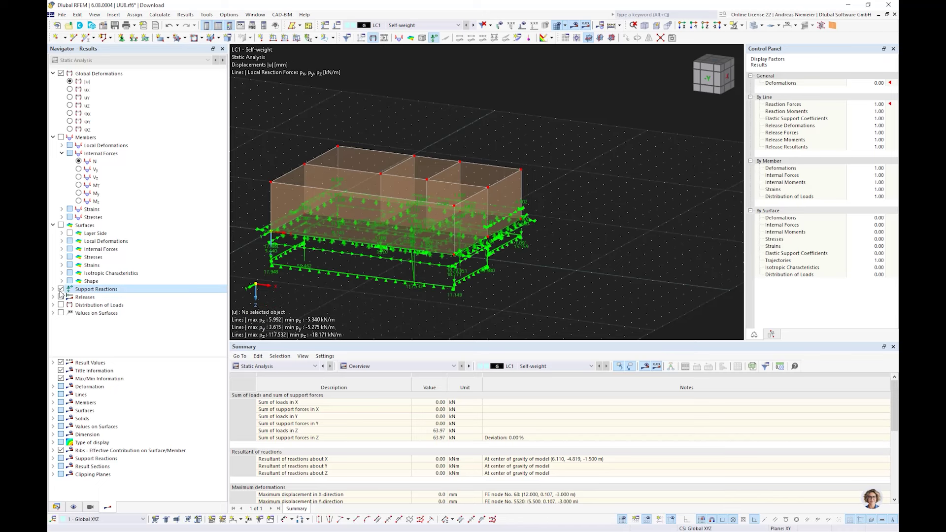
pyautogui.click(60, 289)
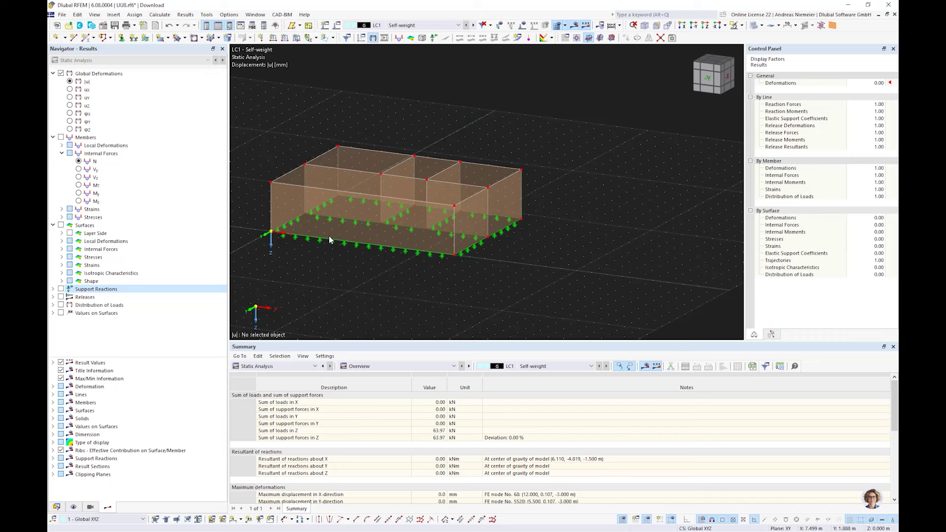
pyautogui.click(61, 225)
pyautogui.click(61, 225)
pyautogui.moveTo(315, 268); pyautogui.dragTo(394, 277, button='middle')
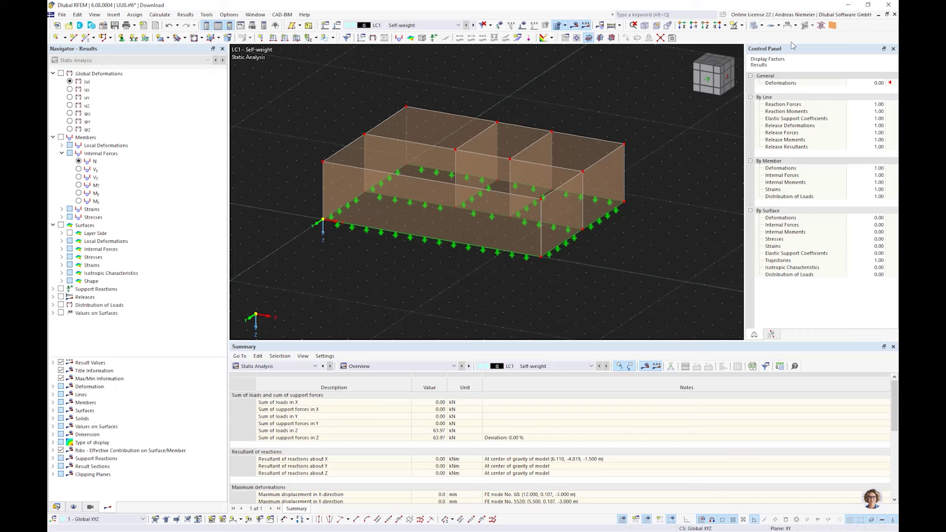
# Display the beam panel topology objects in wireframe and inspect the studs and rigid links at the wall corner
pyautogui.click(832, 26)
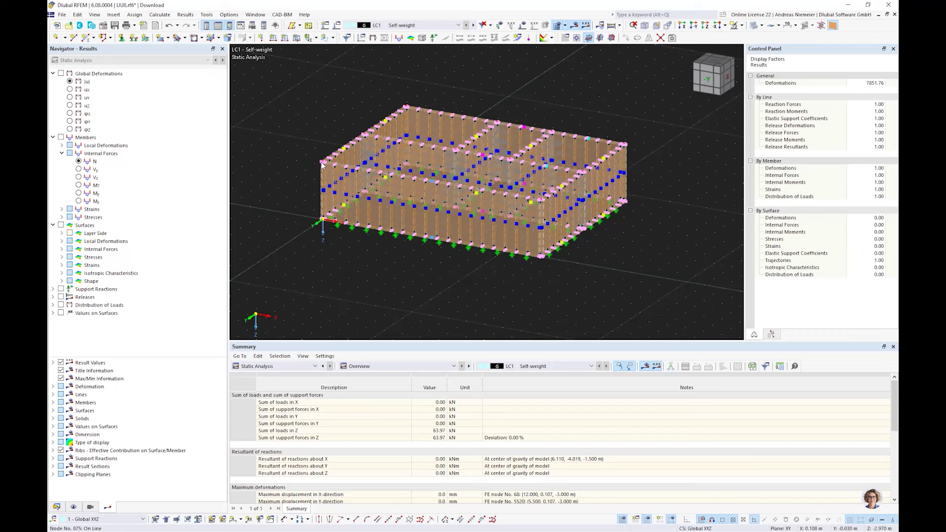
pyautogui.scroll(5, 321, 165)
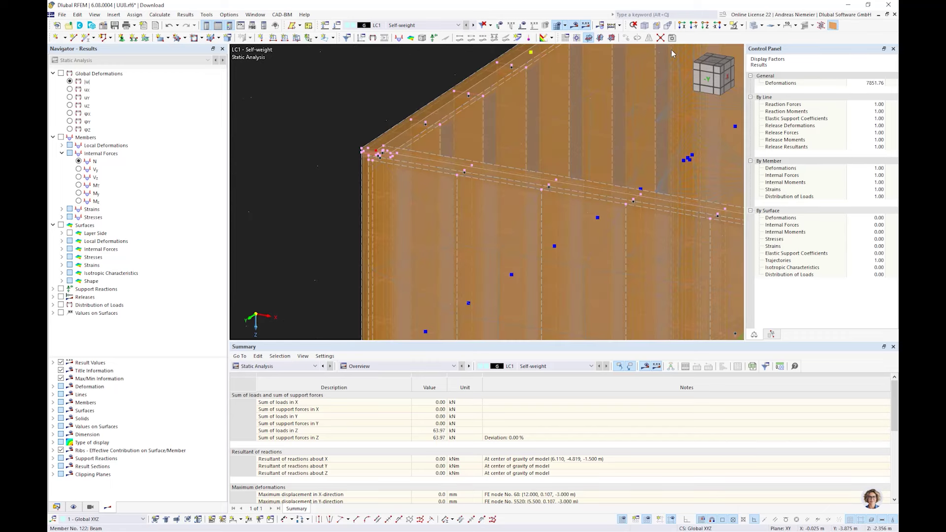
pyautogui.click(753, 27)
pyautogui.scroll(3, 404, 197)
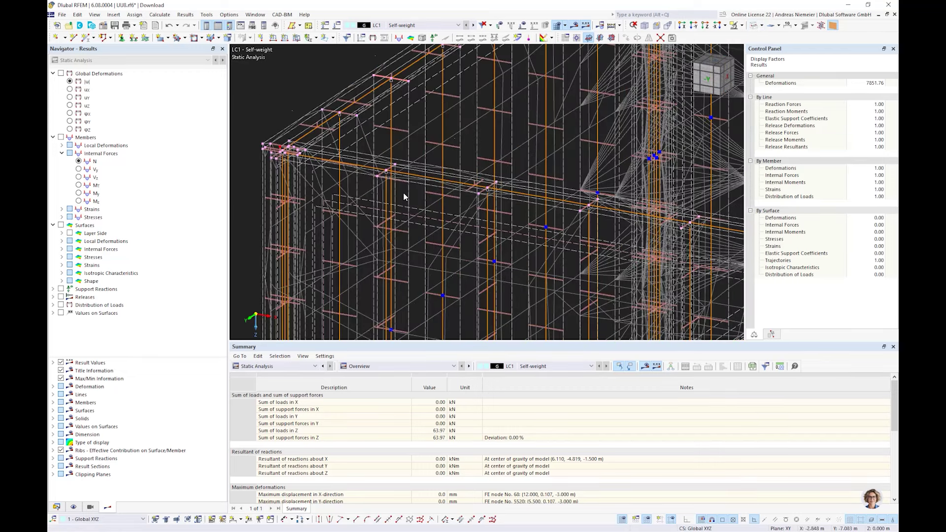
pyautogui.scroll(-2, 371, 159)
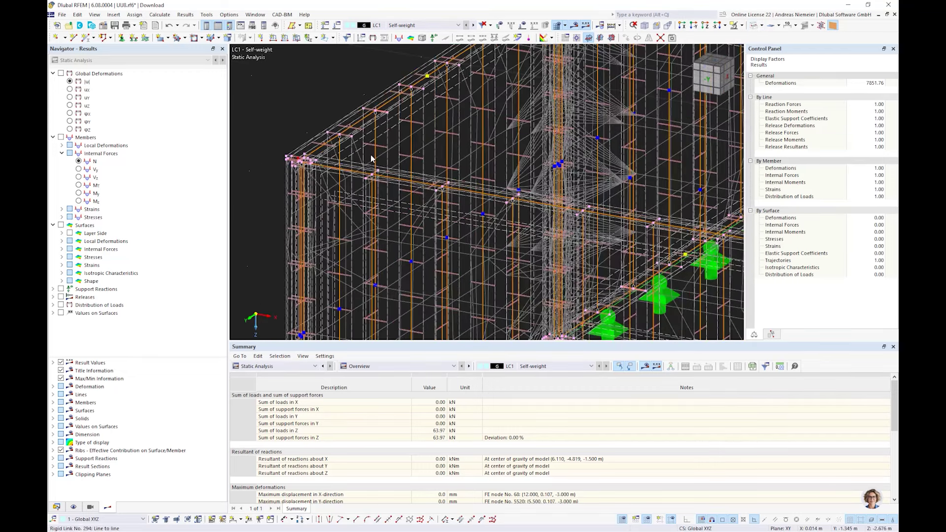
pyautogui.scroll(-5, 296, 137)
pyautogui.keyDown('ctrl'); pyautogui.moveTo(295, 138); pyautogui.dragTo(276, 105, button='middle'); pyautogui.keyUp('ctrl')
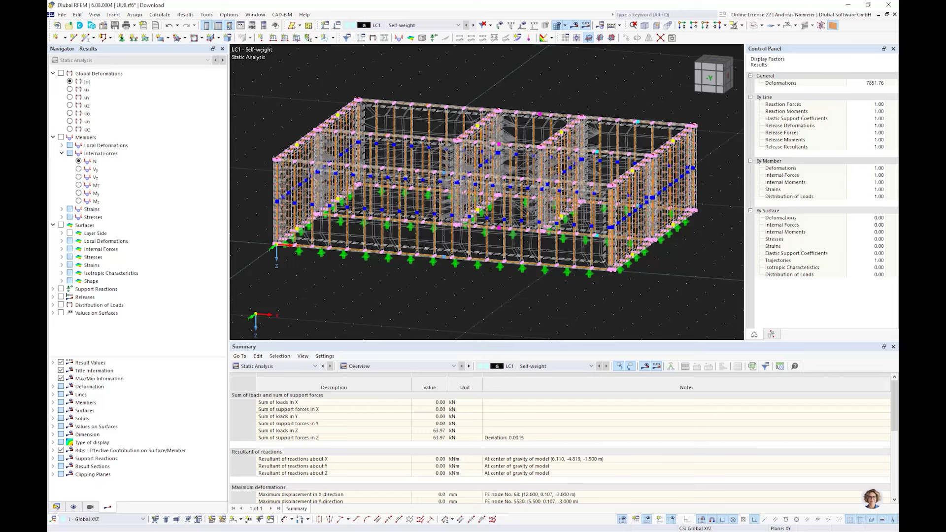
# Examine the normal forces N of the beam panel members, then hide them and the topology objects
pyautogui.click(61, 137)
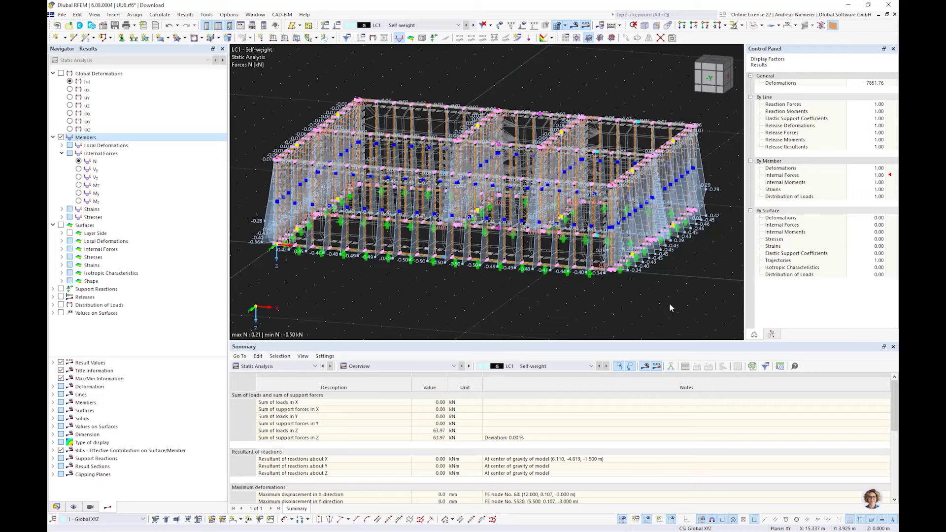
pyautogui.click(61, 137)
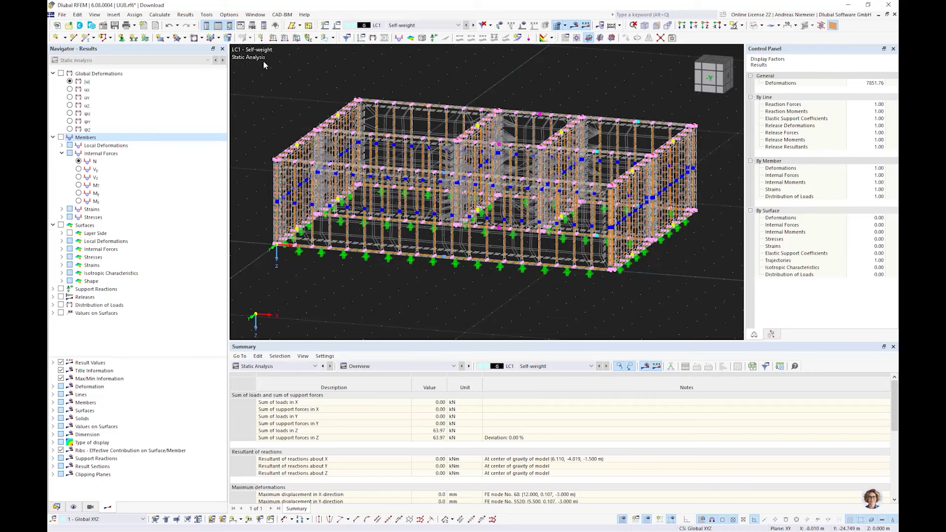
pyautogui.click(832, 26)
# Set the work plane to XZ and draw two rectangular openings side by side in the front wall
pyautogui.moveTo(463, 274); pyautogui.dragTo(337, 313, button='middle')
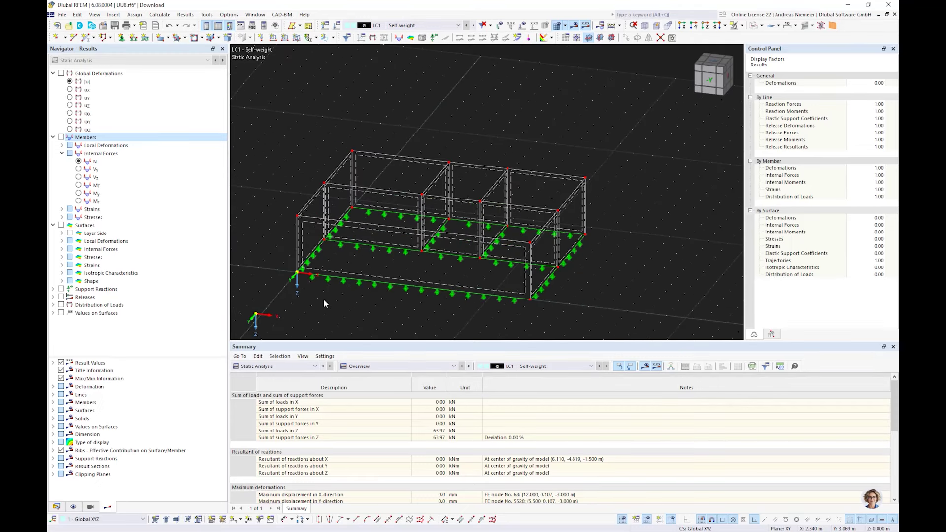
pyautogui.click(600, 39)
pyautogui.click(612, 39)
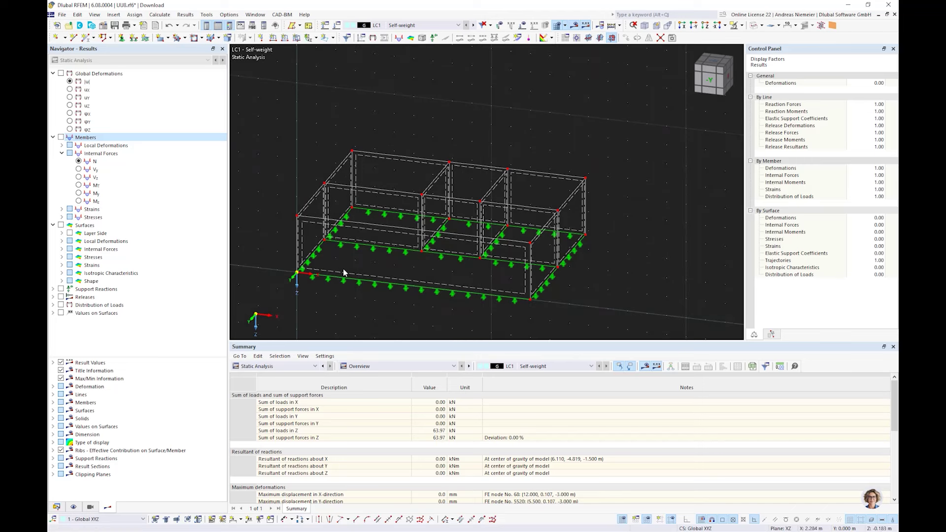
pyautogui.scroll(2, 343, 273)
pyautogui.keyDown('ctrl'); pyautogui.moveTo(369, 274); pyautogui.dragTo(313, 222, button='middle'); pyautogui.keyUp('ctrl')
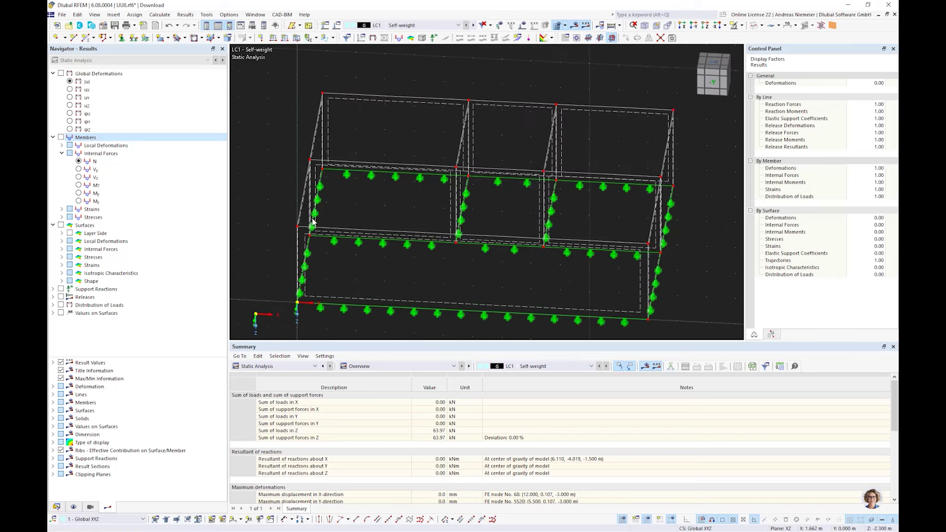
pyautogui.click(193, 38)
pyautogui.click(356, 255)
pyautogui.click(413, 283)
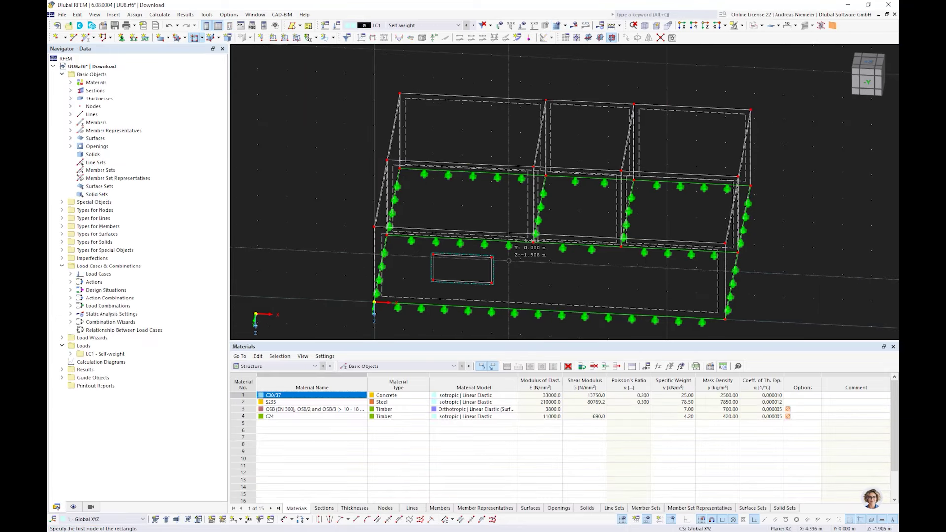
pyautogui.click(578, 261)
pyautogui.click(638, 289)
# Check the stud layout across the front wall's openings by showing the beam panel topology objects, then hide them
pyautogui.moveTo(797, 264); pyautogui.dragTo(728, 218, button='middle')
pyautogui.scroll(2, 520, 293)
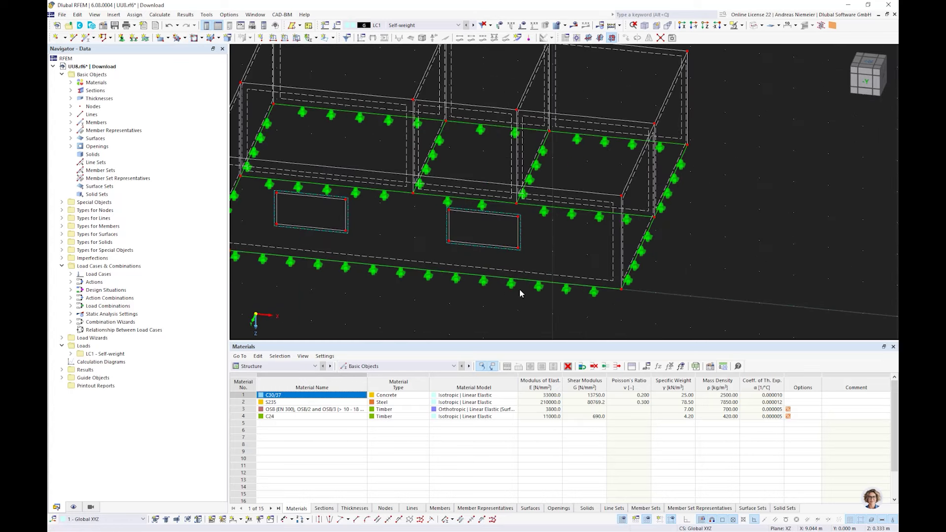
pyautogui.click(832, 25)
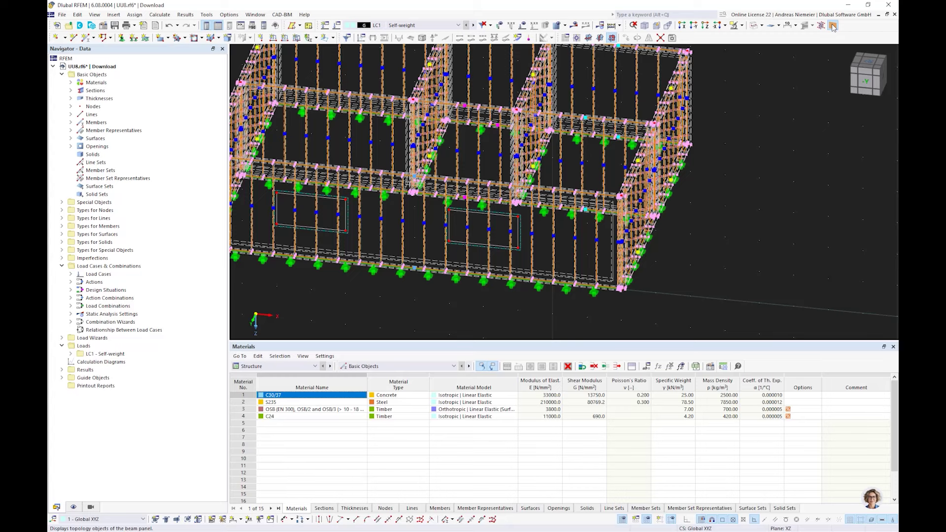
pyautogui.click(833, 25)
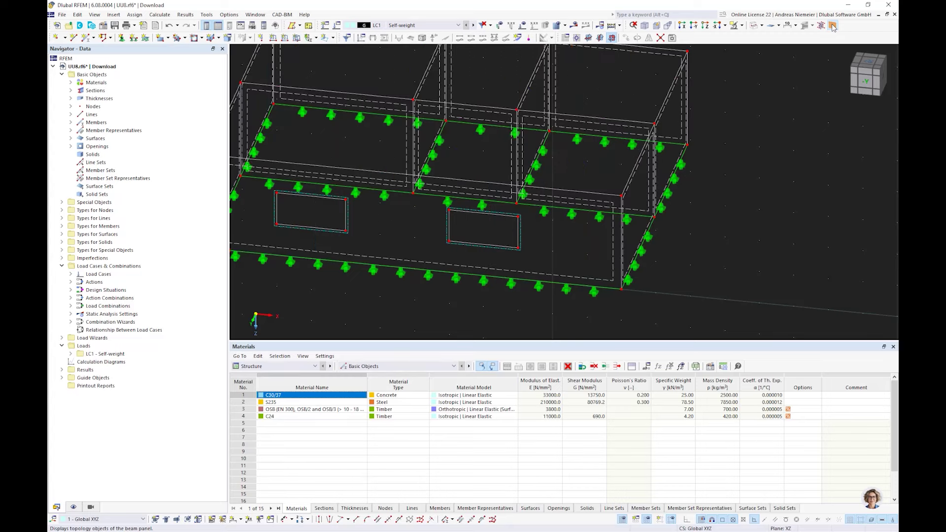
# Create surface cells due to openings on the front wall, divided vertically along the opening edges
pyautogui.rightClick(455, 268)
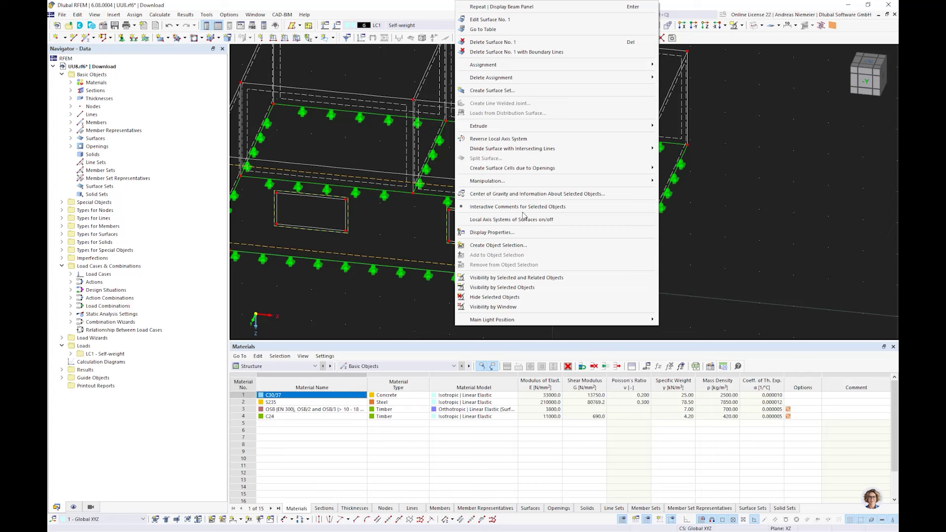
pyautogui.moveTo(526, 181)
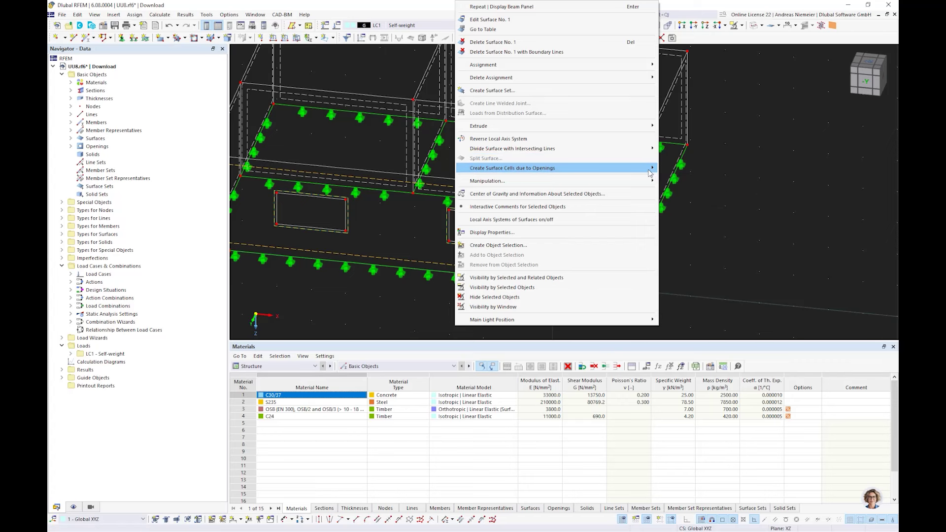
pyautogui.moveTo(649, 172)
pyautogui.click(694, 179)
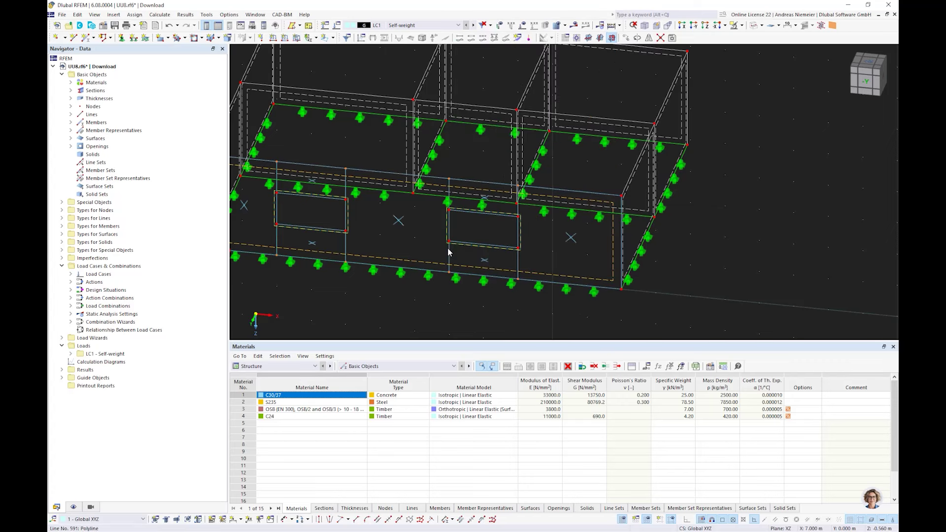
# Examine the beam panel framing around the two openings and the list of thicknesses, hiding both again
pyautogui.scroll(-3, 404, 317)
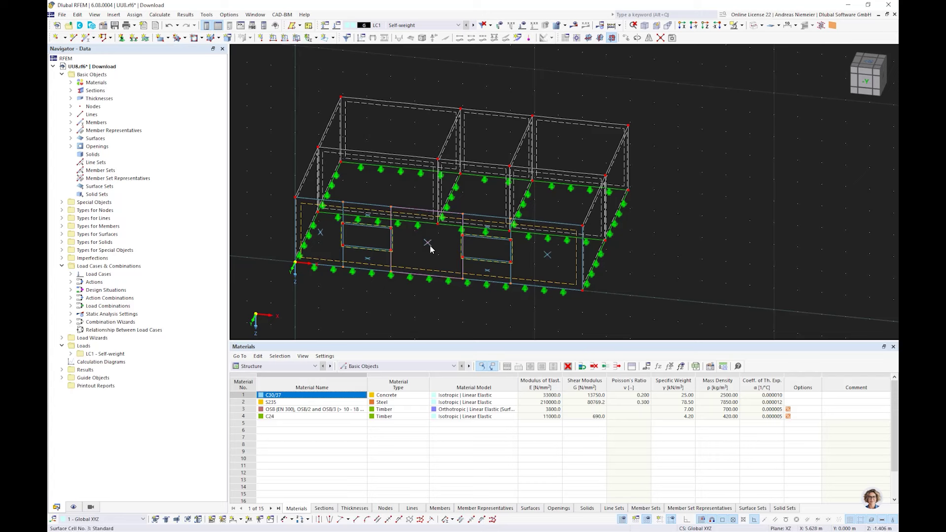
pyautogui.click(836, 26)
pyautogui.keyDown('ctrl'); pyautogui.moveTo(470, 295); pyautogui.dragTo(461, 303, button='middle'); pyautogui.keyUp('ctrl')
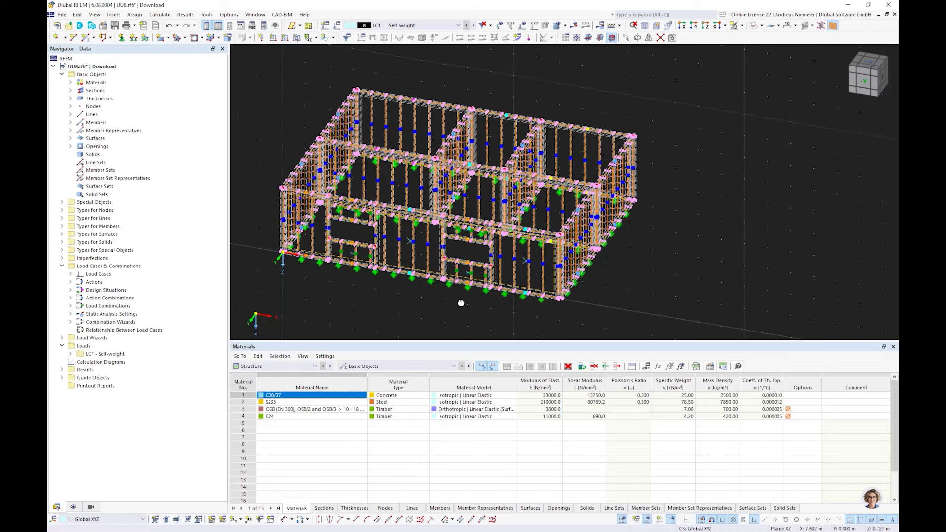
pyautogui.scroll(5, 335, 226)
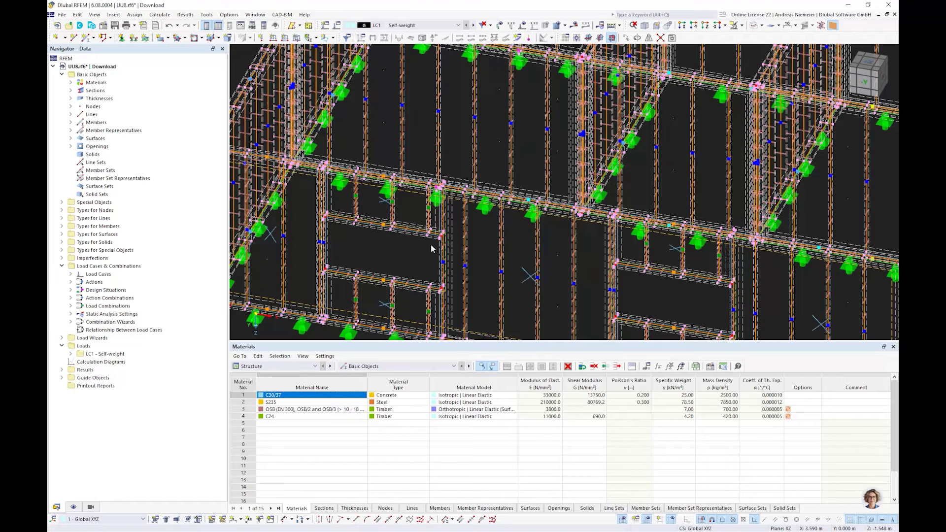
pyautogui.scroll(-4, 432, 249)
pyautogui.scroll(3, 455, 250)
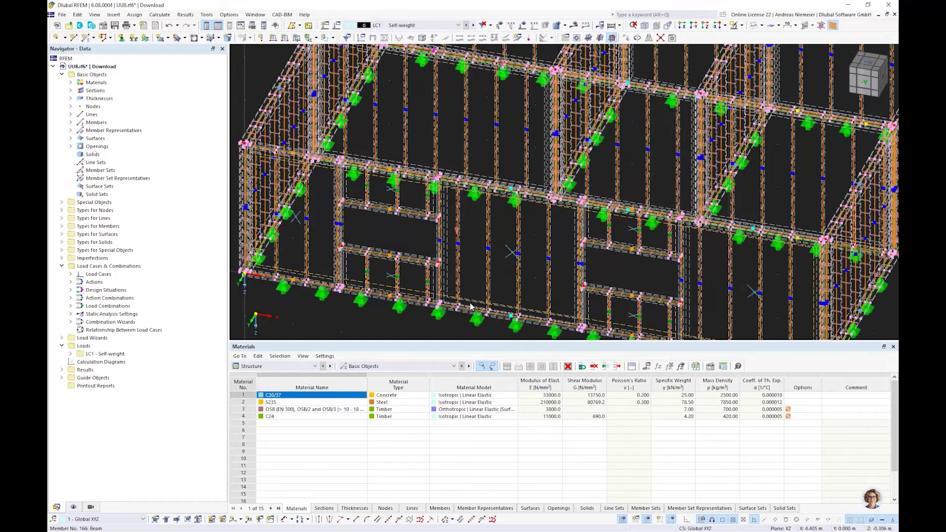
pyautogui.scroll(-4, 316, 306)
pyautogui.scroll(-1, 316, 306)
pyautogui.moveTo(532, 236); pyautogui.dragTo(735, 144, button='middle')
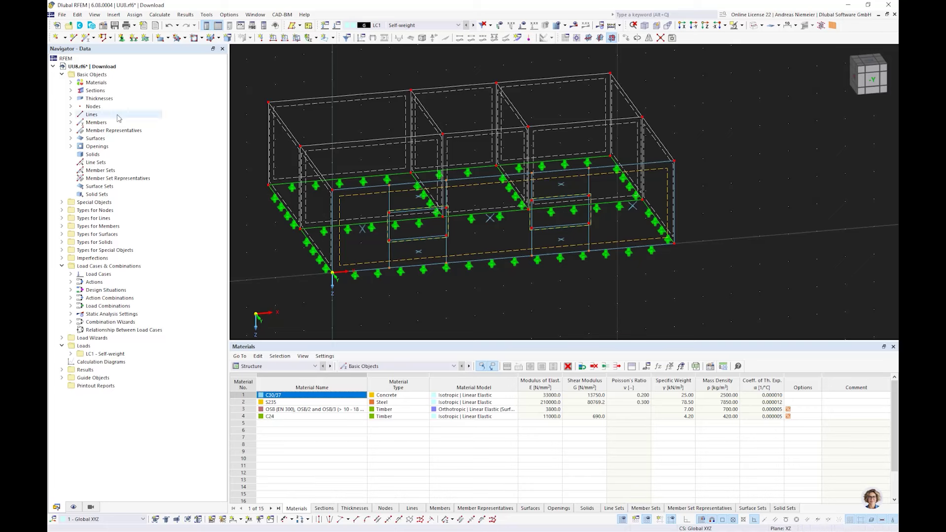
pyautogui.click(71, 98)
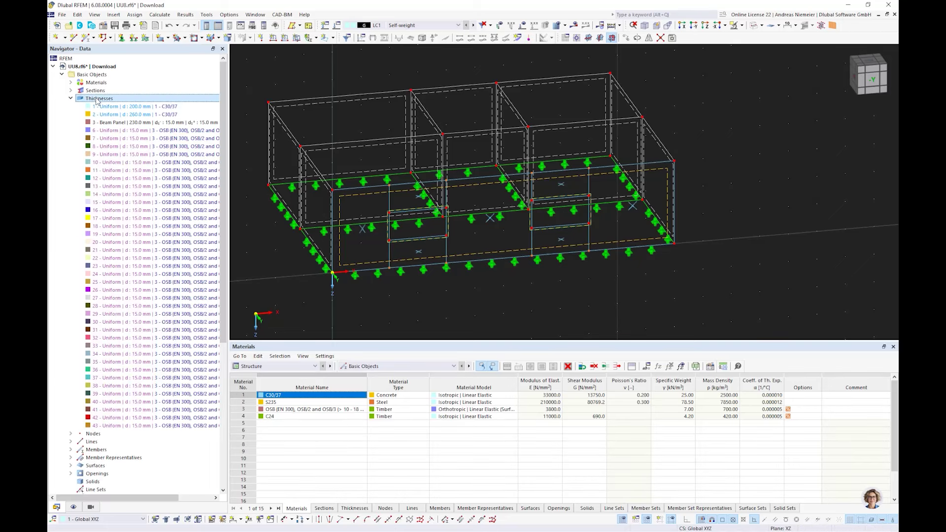
pyautogui.doubleClick(122, 99)
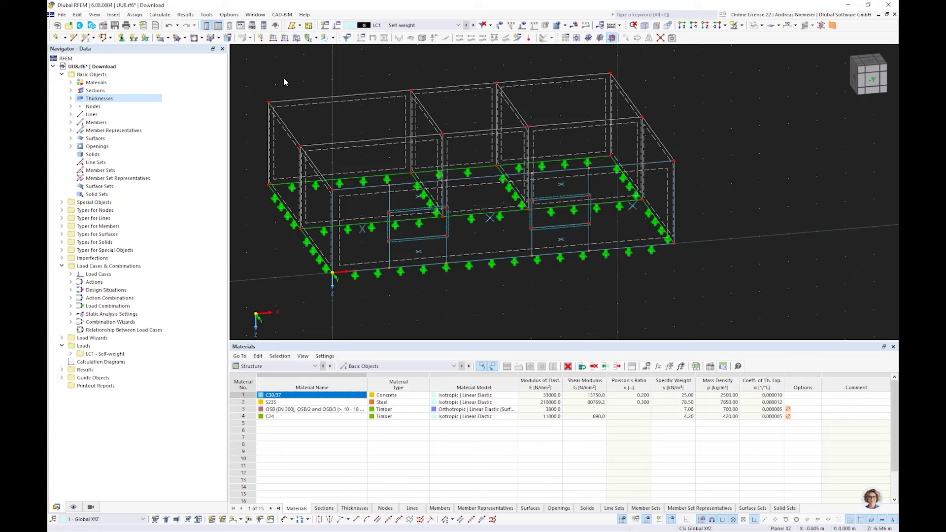
# Close the UU8 model and open Load distribution.rf6 from the Umstieg folder
pyautogui.click(62, 14)
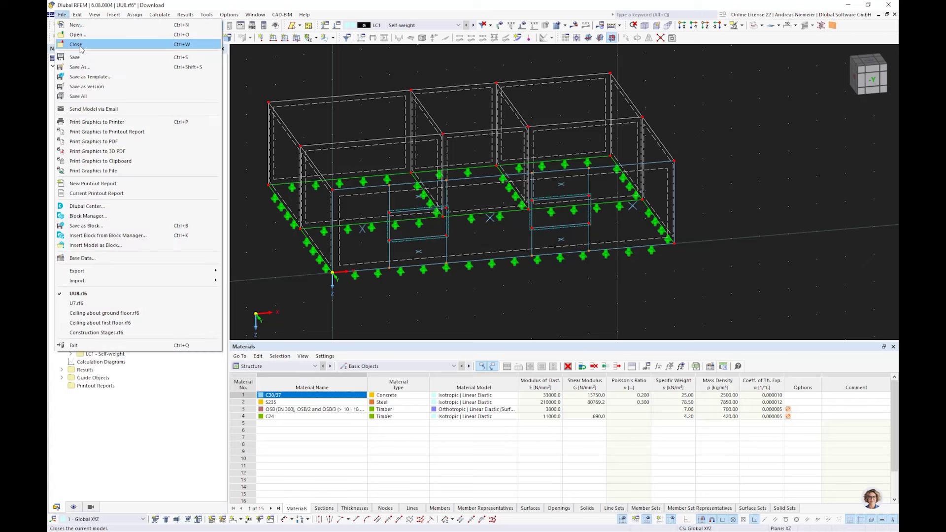
pyautogui.click(76, 44)
pyautogui.click(510, 313)
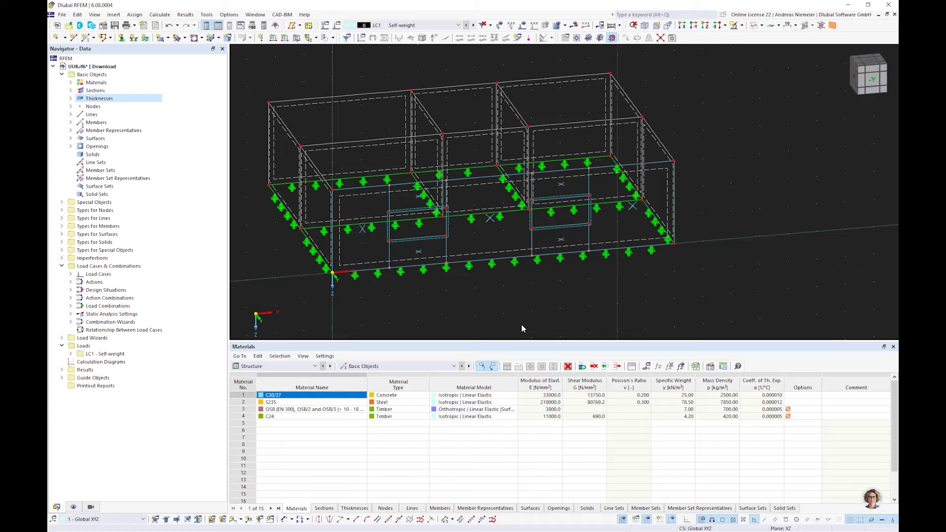
pyautogui.click(55, 15)
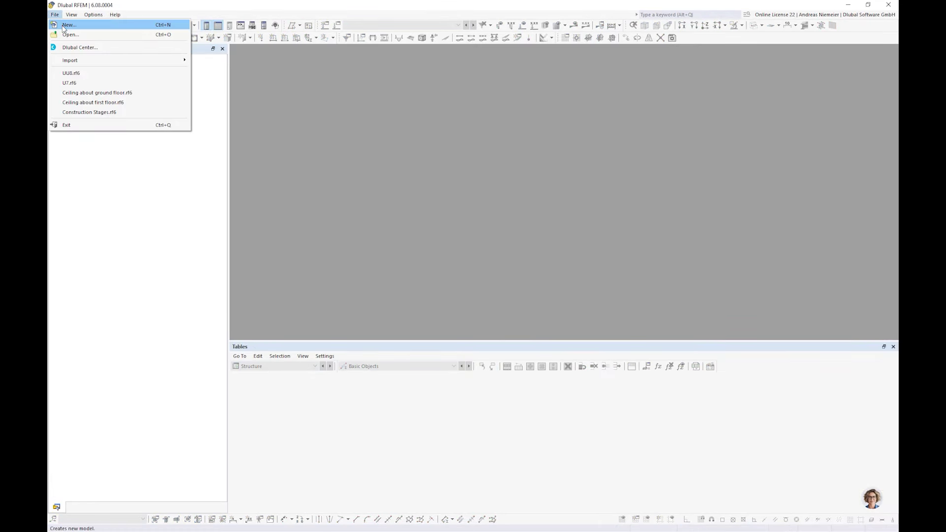
pyautogui.click(84, 35)
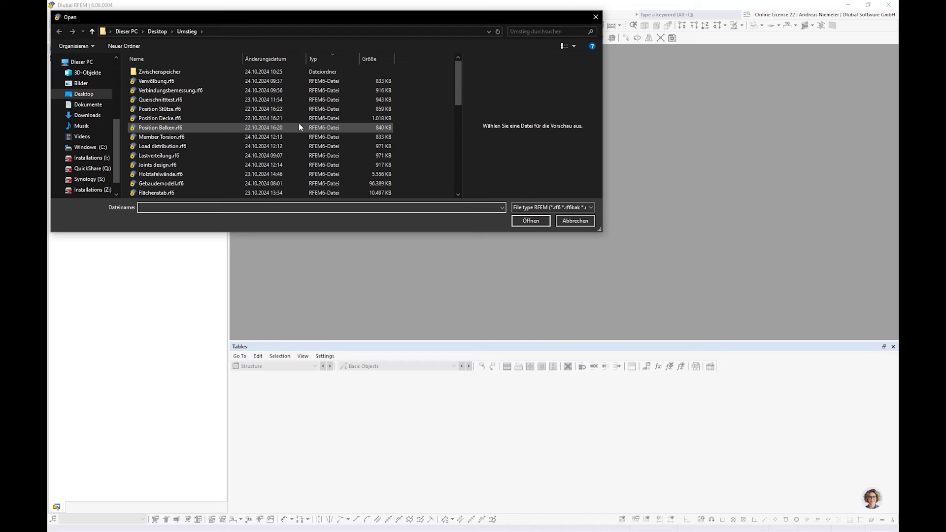
pyautogui.click(173, 147)
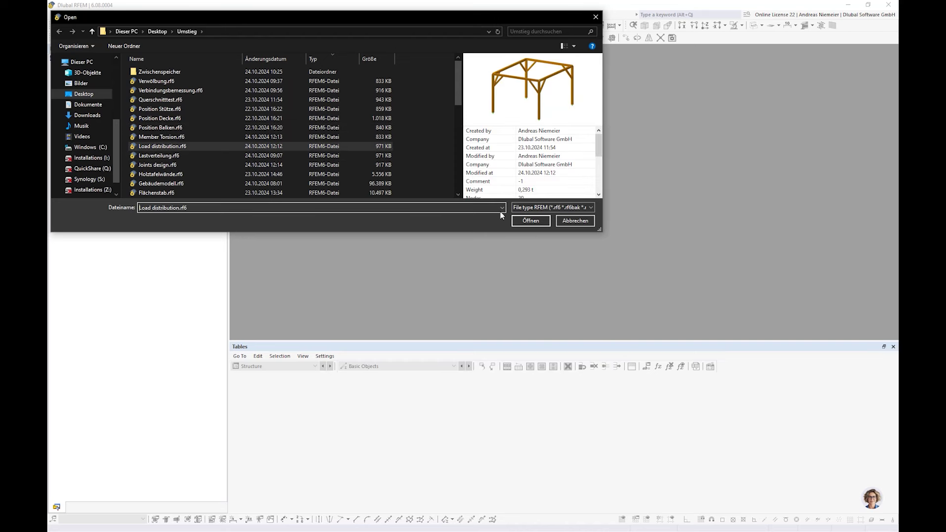
pyautogui.click(531, 220)
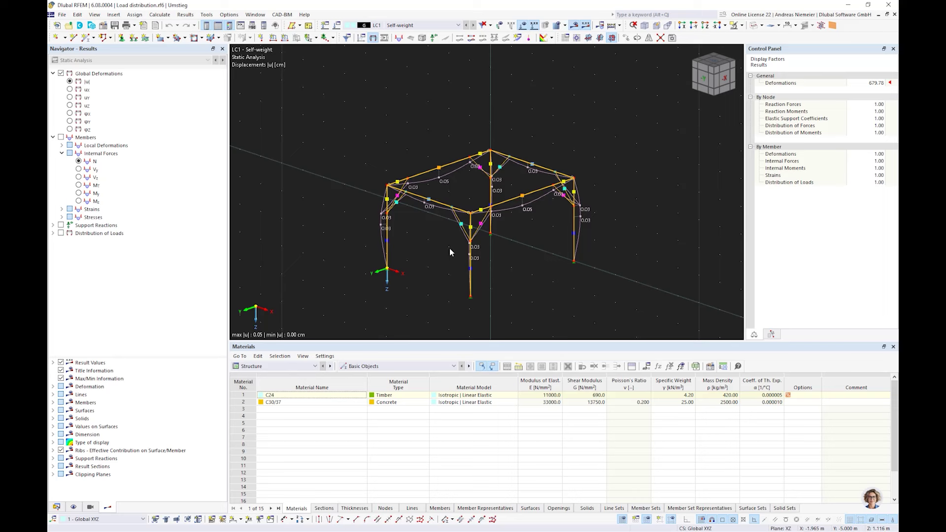
# Create load case LC2 named S with the action category Snow/ice loads - H <= 1000 m, and hide the tables
pyautogui.keyDown('ctrl'); pyautogui.moveTo(535, 251); pyautogui.dragTo(522, 268, button='middle'); pyautogui.keyUp('ctrl')
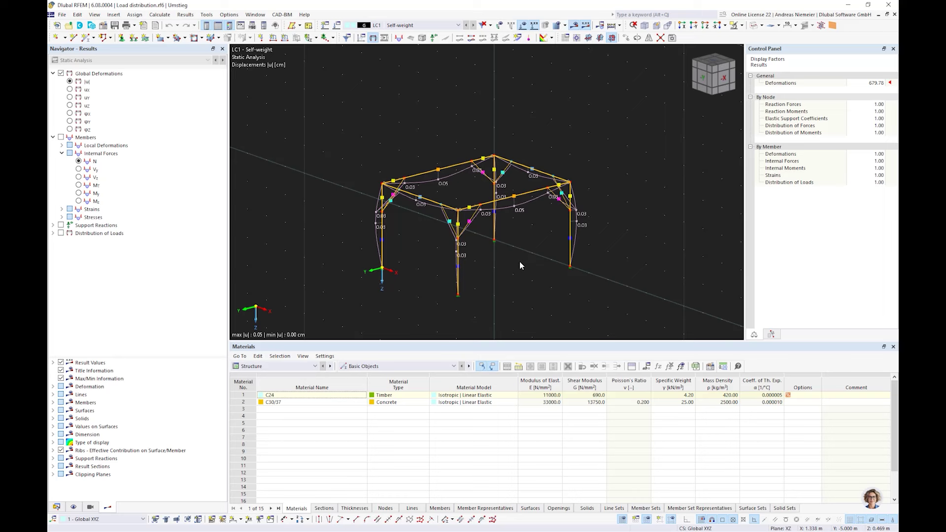
pyautogui.click(326, 26)
pyautogui.write('S')
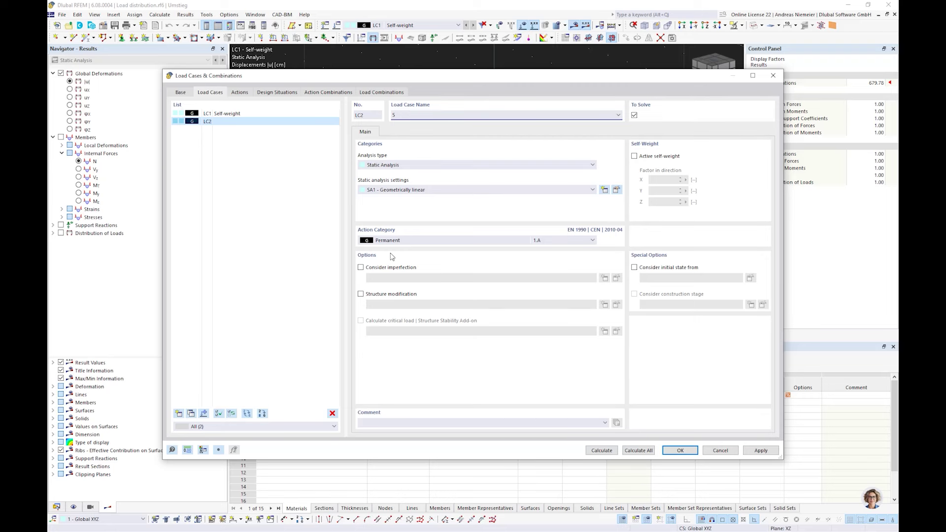
pyautogui.click(396, 240)
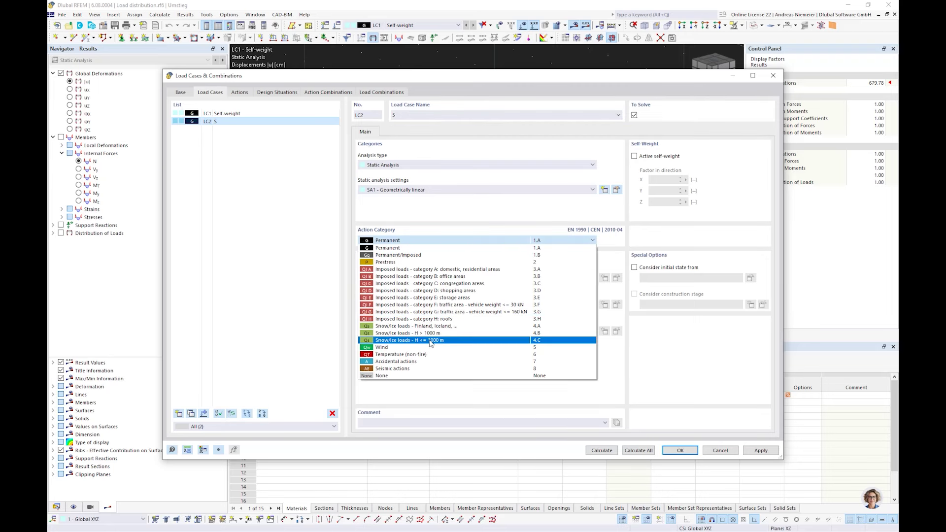
pyautogui.click(430, 340)
pyautogui.click(676, 452)
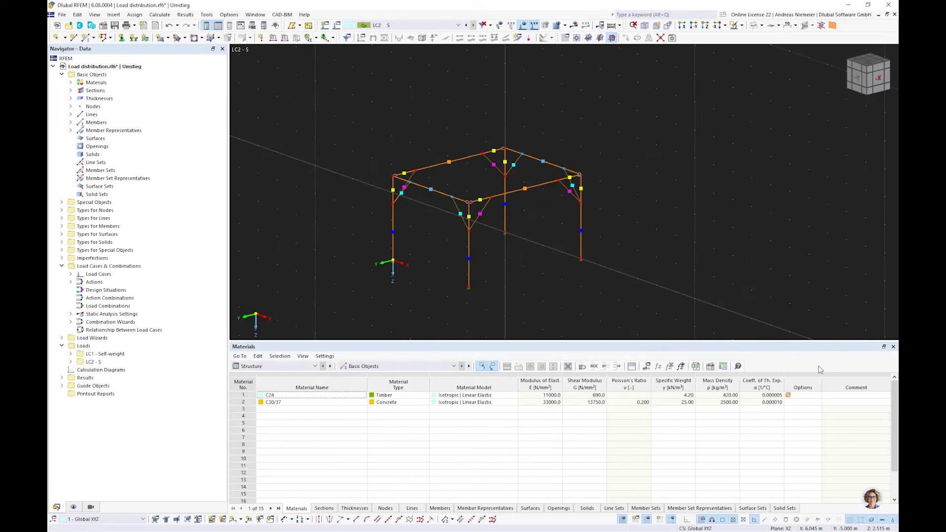
pyautogui.click(893, 348)
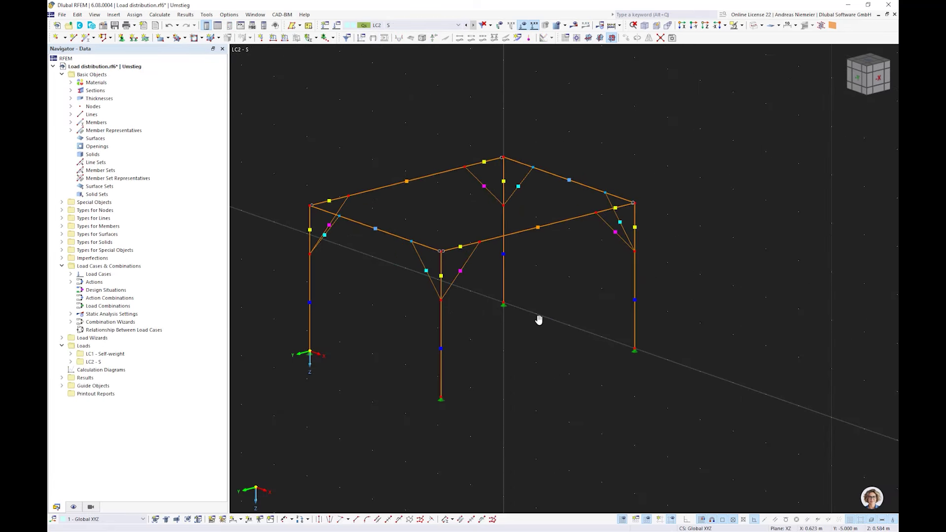
# Create a plane surface of stiffness type Load Transfer from the roof frame's boundary lines, and display the model rendered
pyautogui.click(169, 38)
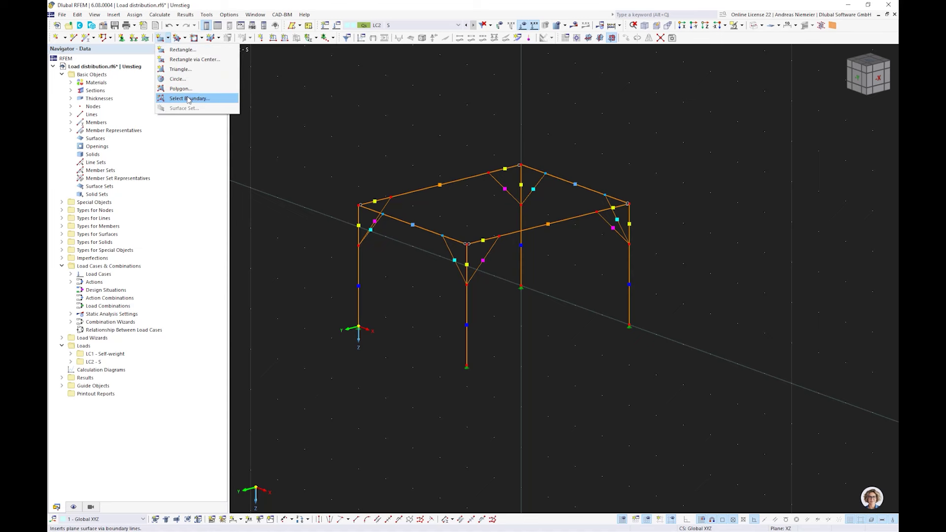
pyautogui.click(189, 99)
pyautogui.click(244, 148)
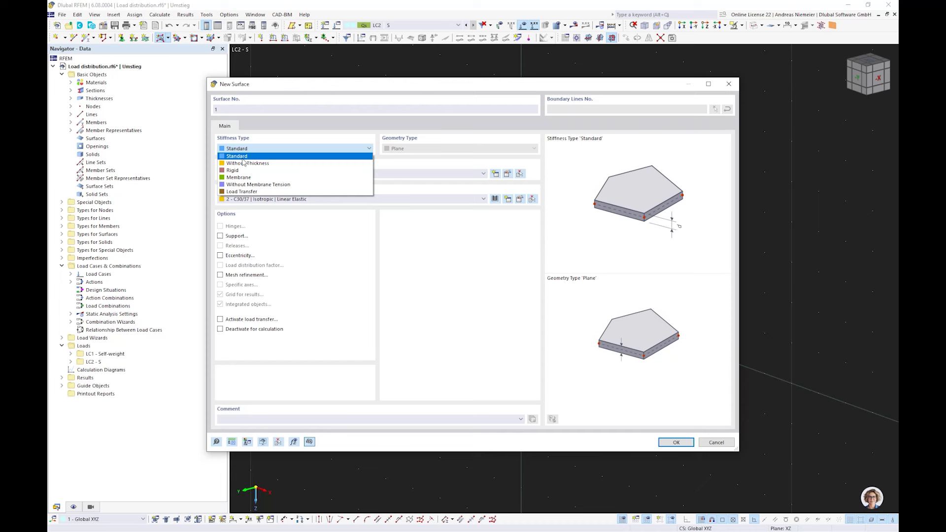
pyautogui.click(235, 191)
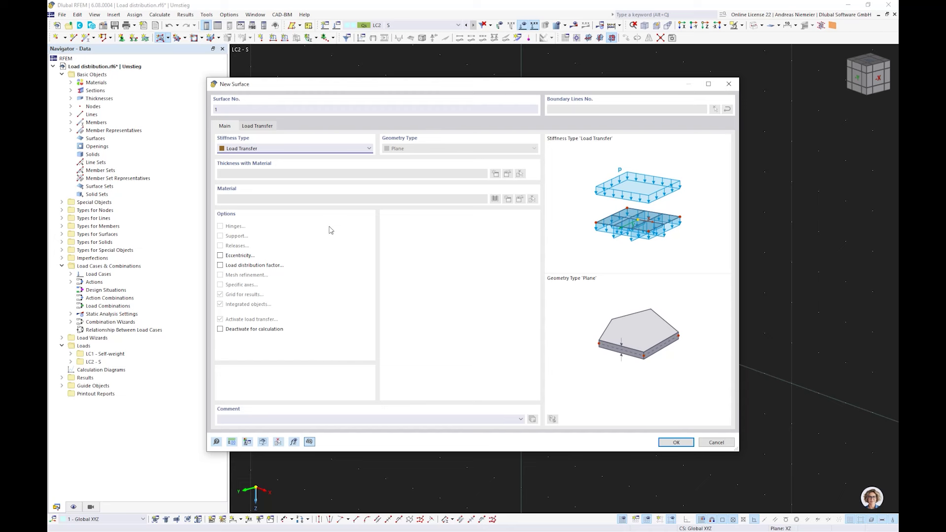
pyautogui.click(676, 442)
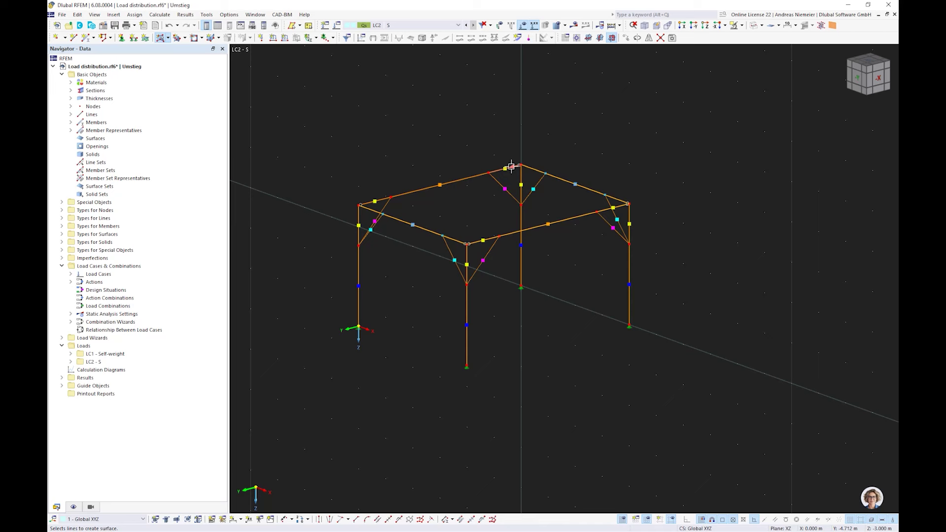
pyautogui.click(381, 200)
pyautogui.press('Escape')
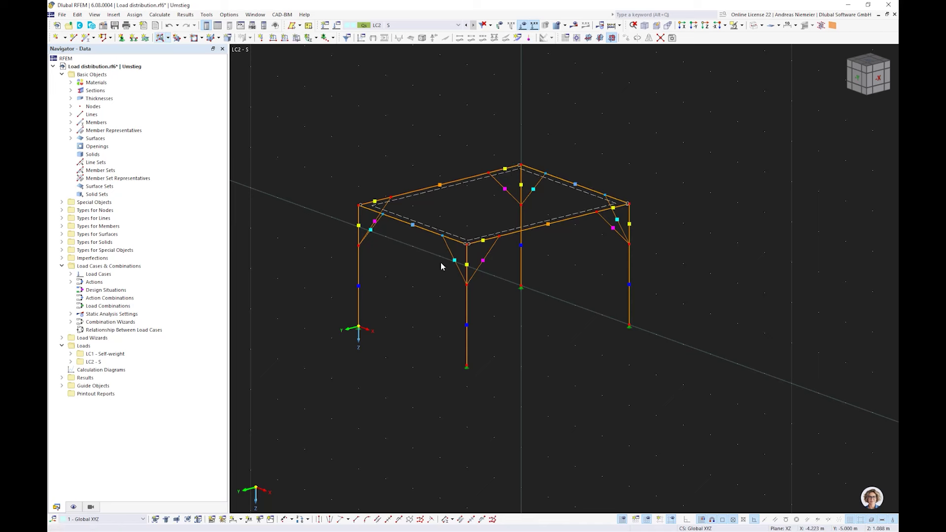
pyautogui.click(755, 27)
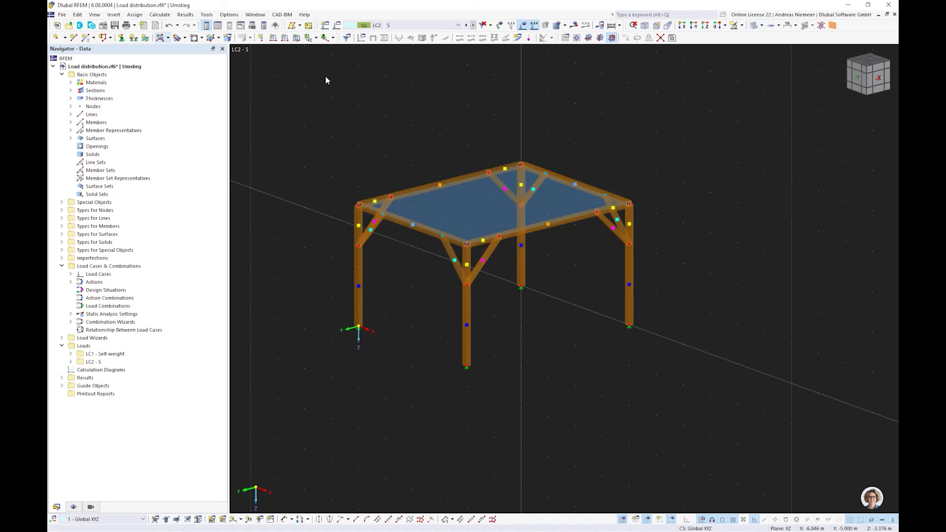
# Apply a uniform 1 kN/m² surface load in LC2 to the roof surface, acting in global Z on the projected area
pyautogui.click(297, 38)
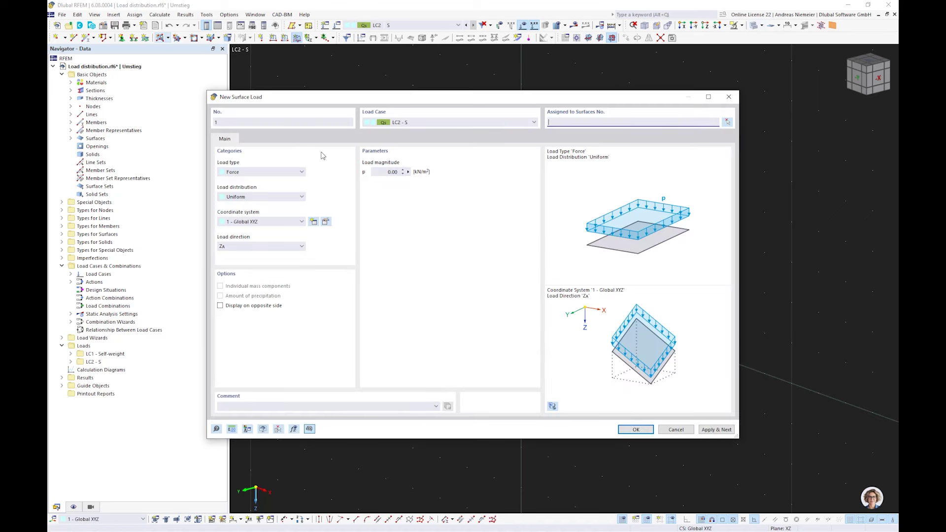
pyautogui.click(257, 246)
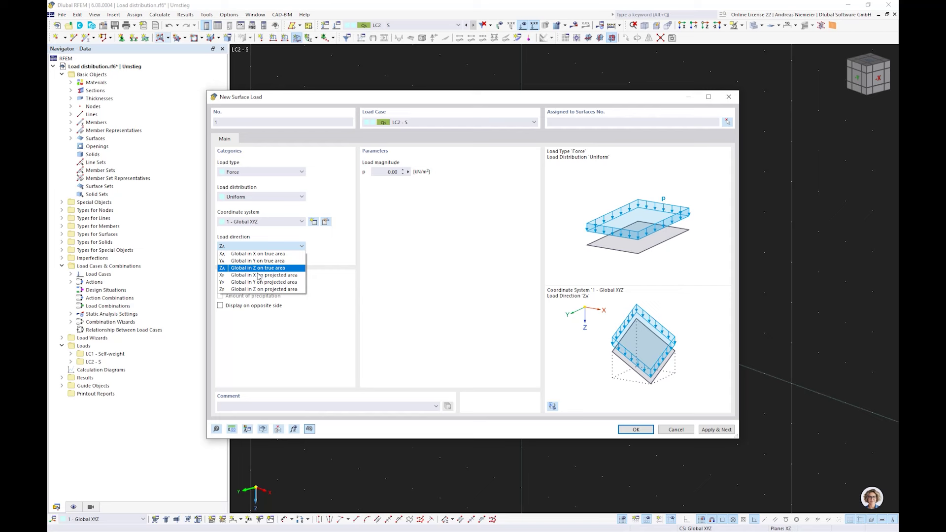
pyautogui.click(255, 290)
pyautogui.press('Tab')
pyautogui.write('1')
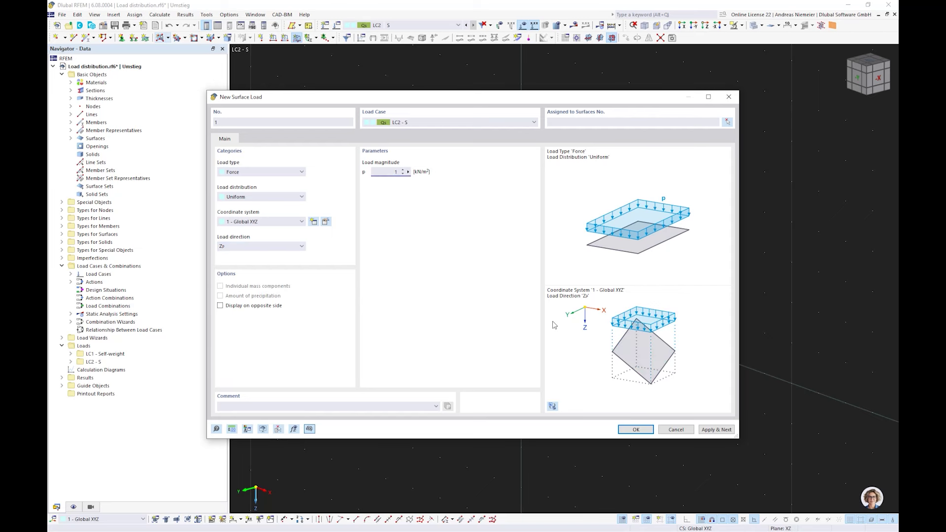
pyautogui.click(634, 429)
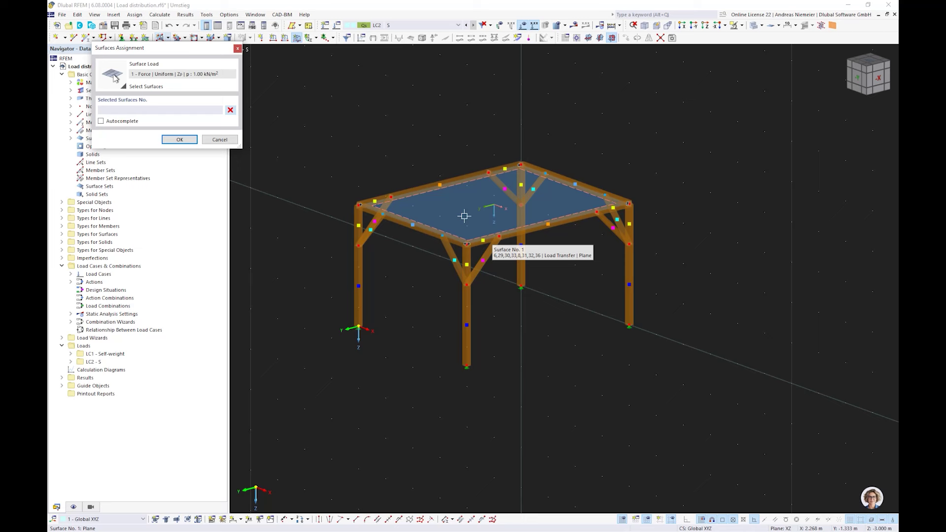
pyautogui.click(464, 216)
pyautogui.click(179, 140)
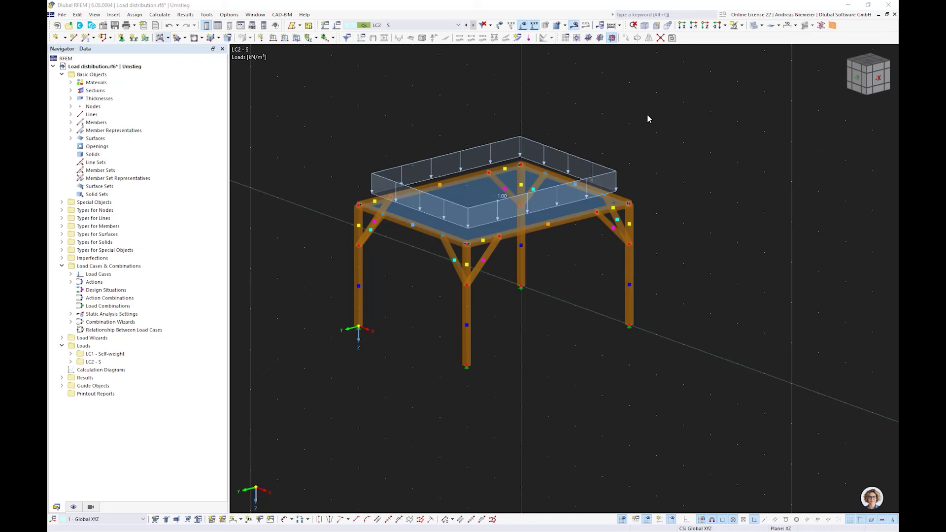
# Calculate LC2 and display the loads from the distribution surface on the roof beams
pyautogui.hotkey('ctrl', 'F5')
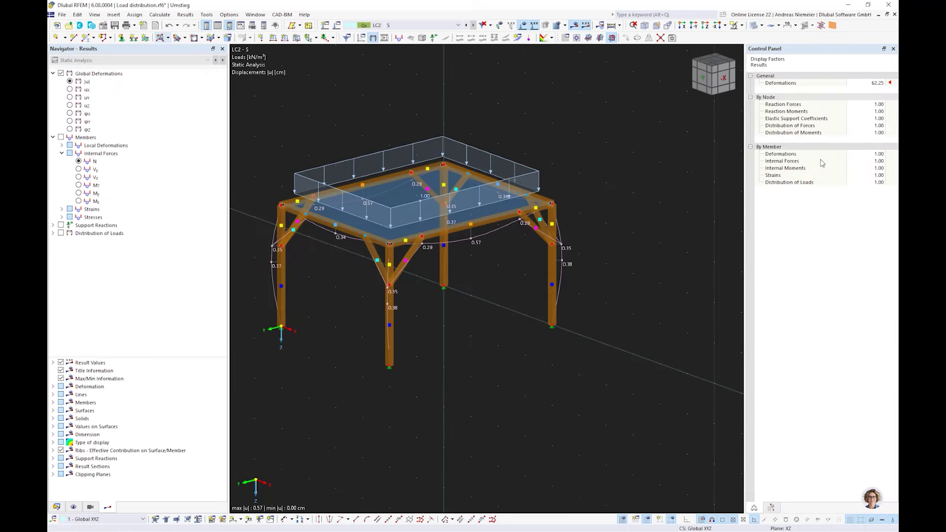
pyautogui.keyDown('ctrl'); pyautogui.moveTo(612, 263); pyautogui.dragTo(428, 320, button='middle'); pyautogui.keyUp('ctrl')
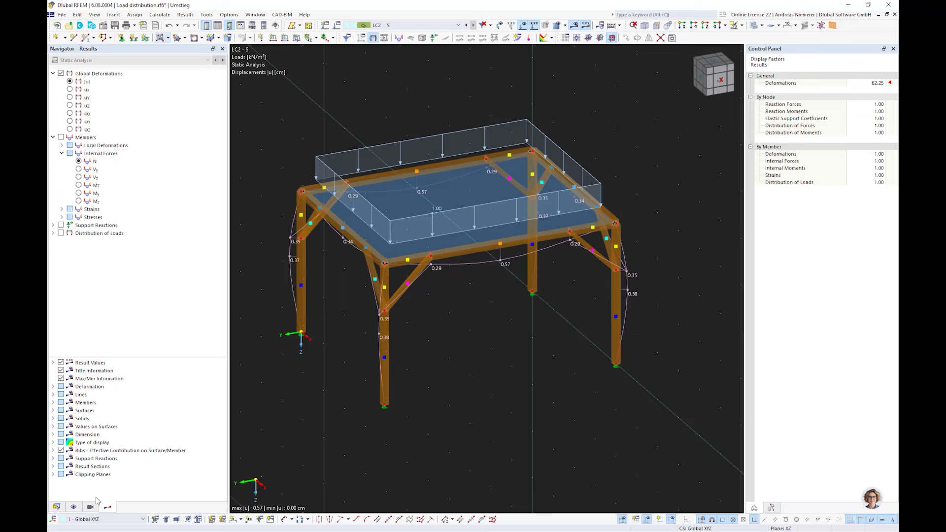
pyautogui.click(73, 506)
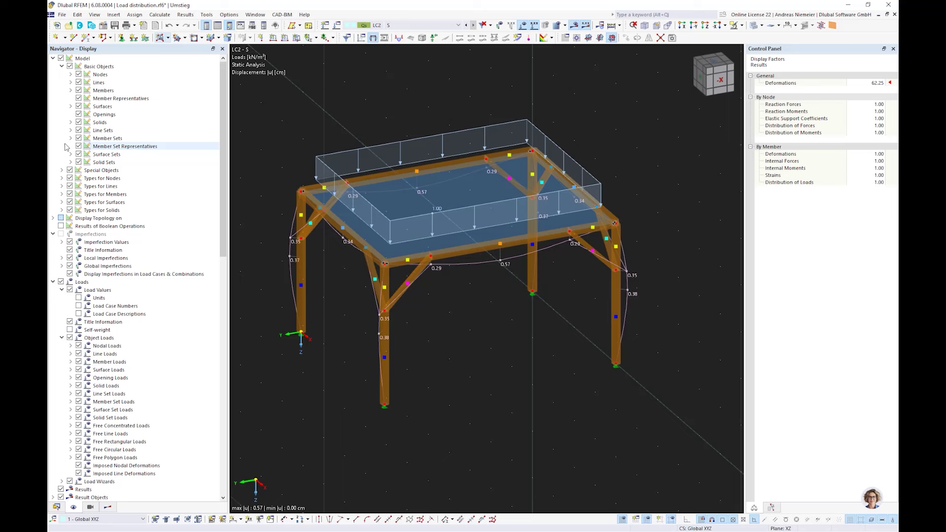
pyautogui.click(71, 106)
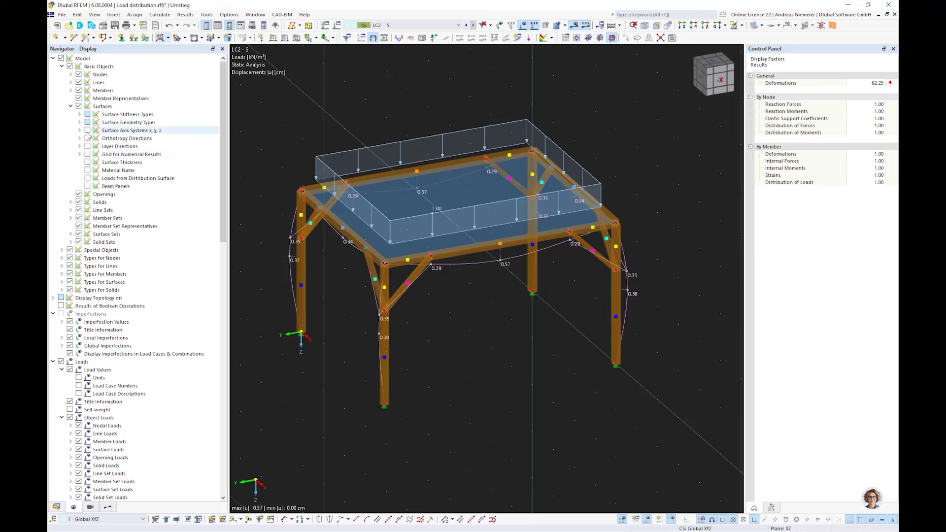
pyautogui.click(87, 178)
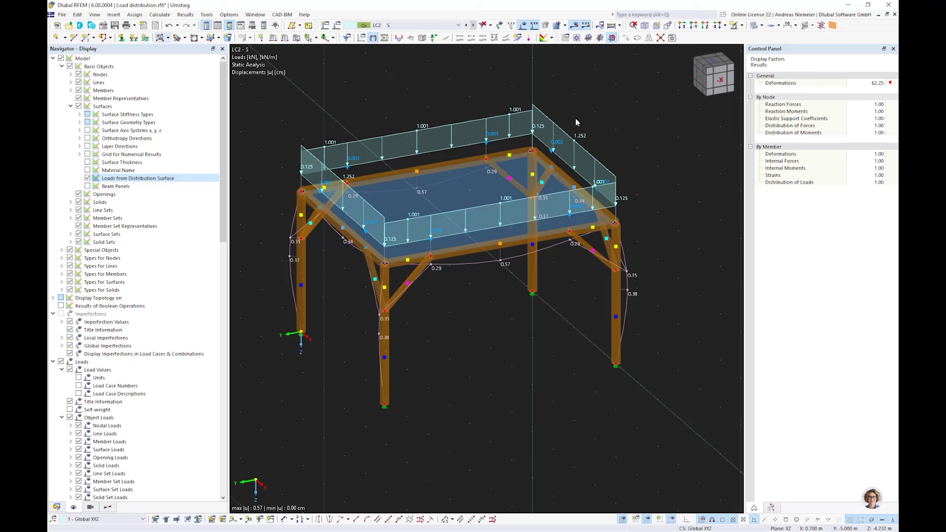
pyautogui.click(447, 201)
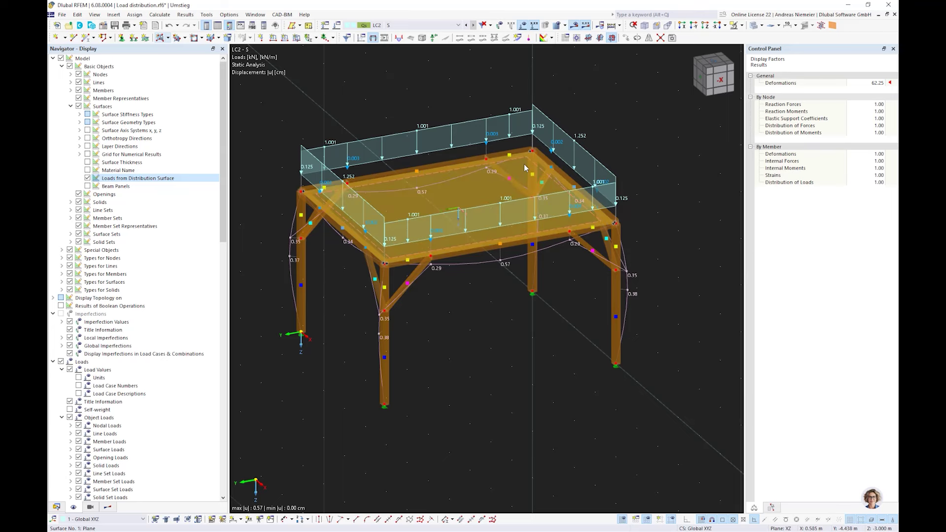
pyautogui.click(477, 348)
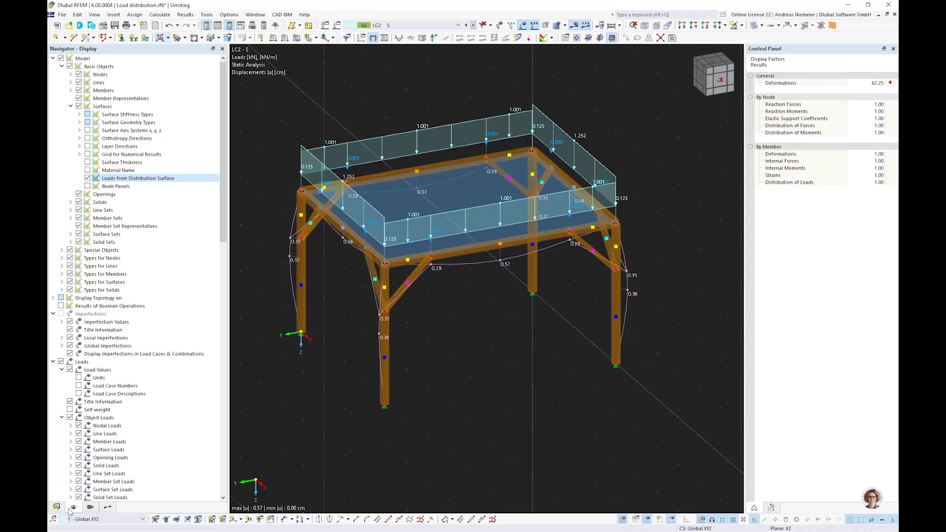
# Set the roof surface's load transfer direction to y | Stripes
pyautogui.doubleClick(457, 190)
pyautogui.click(272, 126)
pyautogui.click(256, 161)
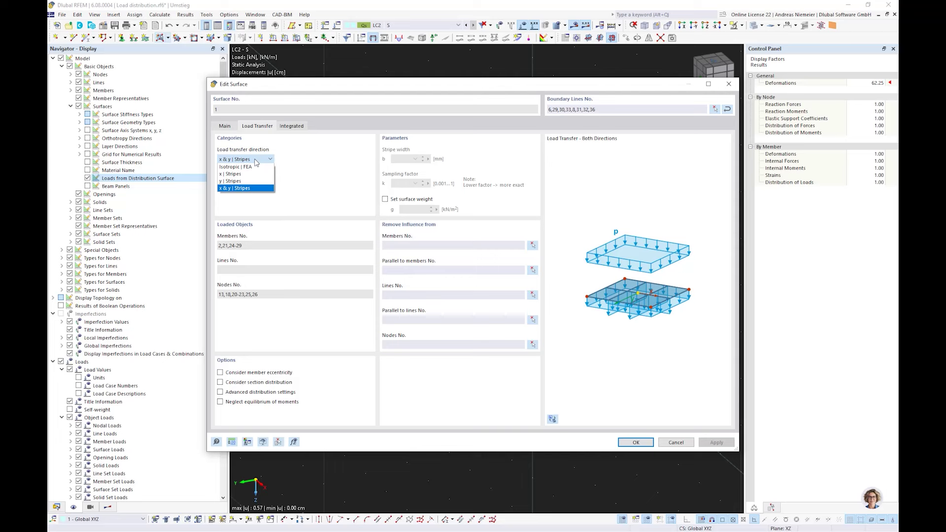
pyautogui.click(246, 181)
pyautogui.click(633, 442)
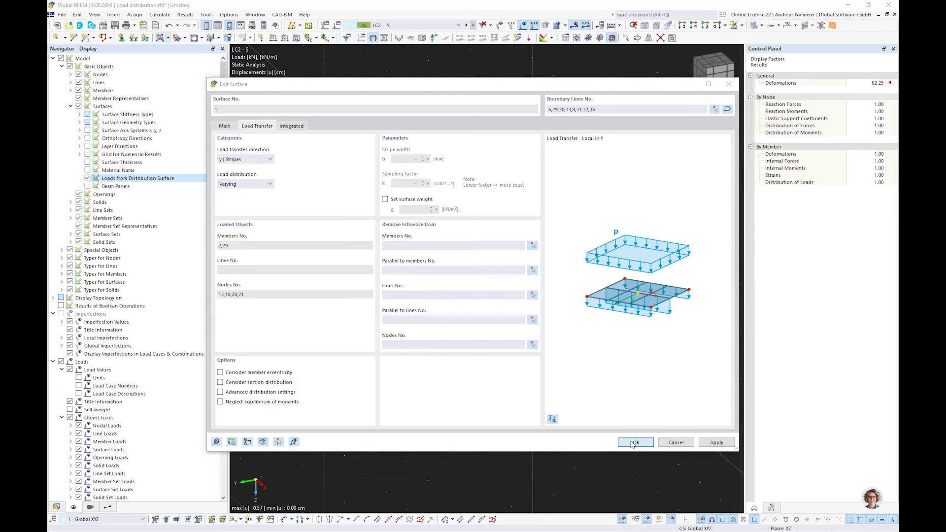
pyautogui.click(497, 314)
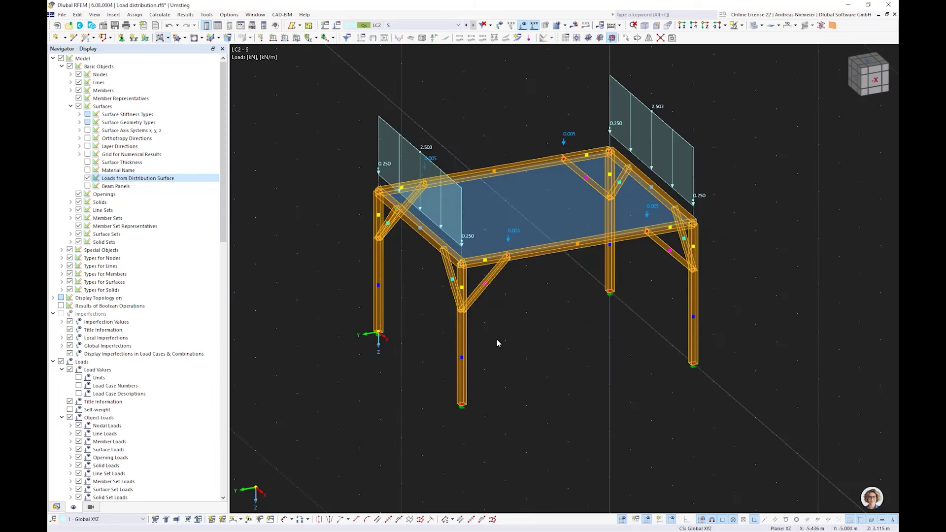
# Set the roof surface's load transfer direction to Isotropic | FEA
pyautogui.doubleClick(542, 222)
pyautogui.click(257, 125)
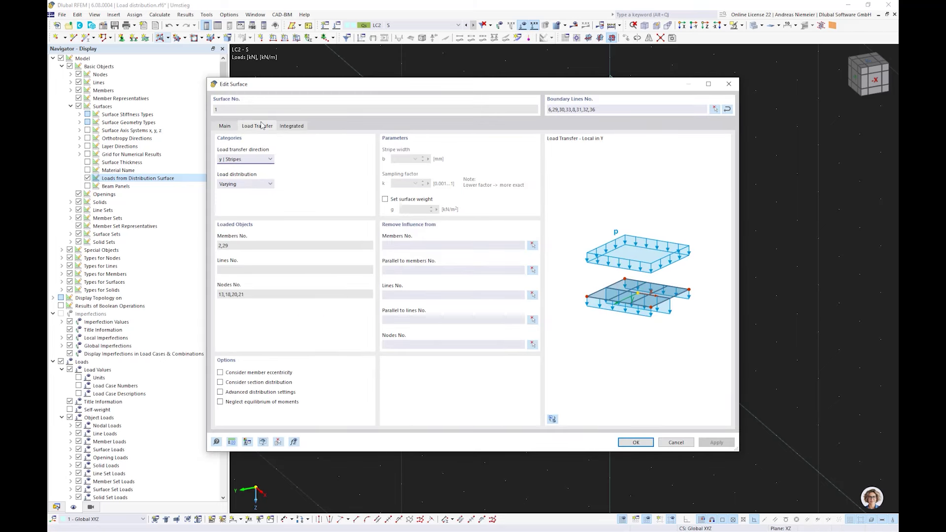
pyautogui.click(247, 160)
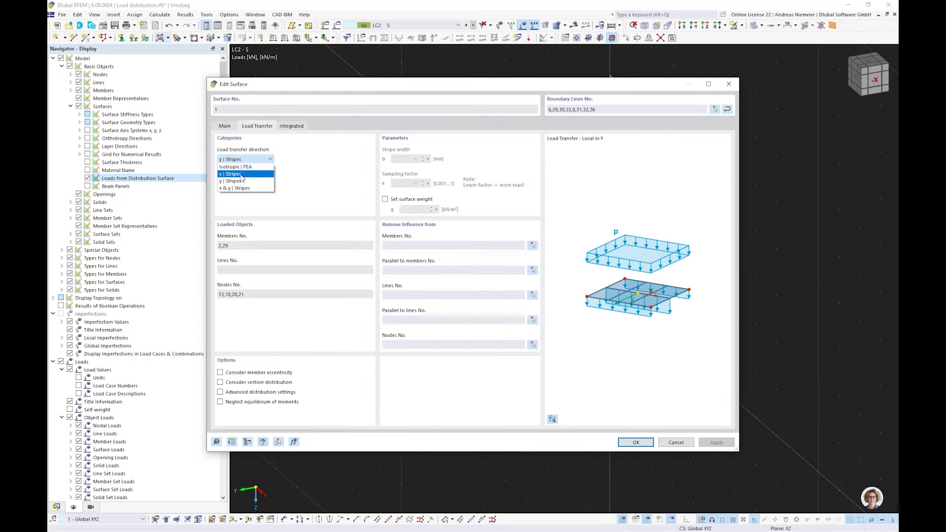
pyautogui.click(236, 168)
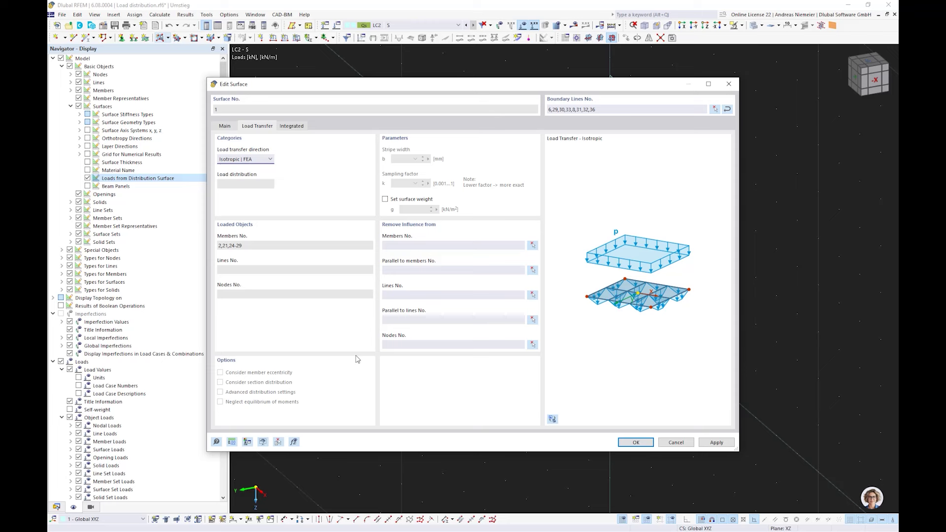
pyautogui.click(626, 442)
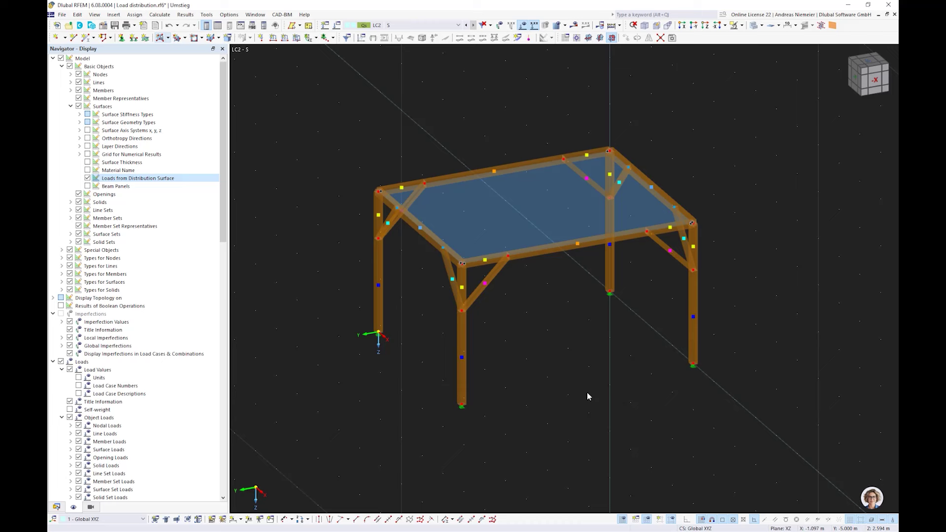
# Recalculate LC2, examine the isotropically distributed loads on the roof beams from several sides, and hide the loads
pyautogui.click(573, 26)
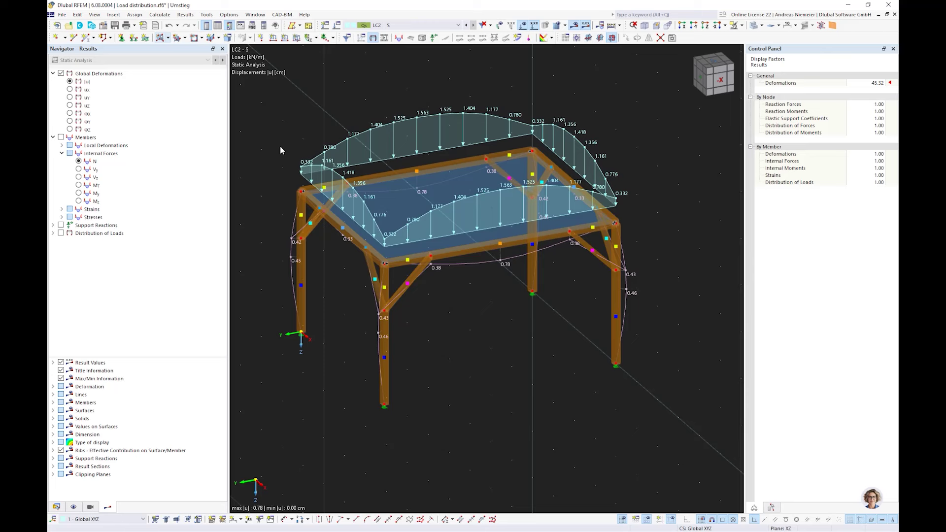
pyautogui.keyDown('ctrl'); pyautogui.moveTo(280, 150); pyautogui.dragTo(405, 332, button='middle'); pyautogui.keyUp('ctrl')
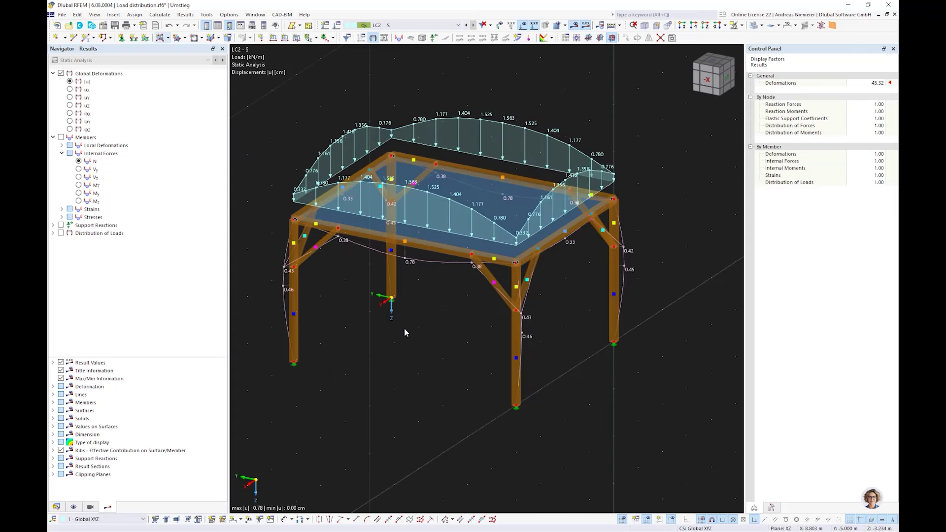
pyautogui.scroll(-1, 405, 332)
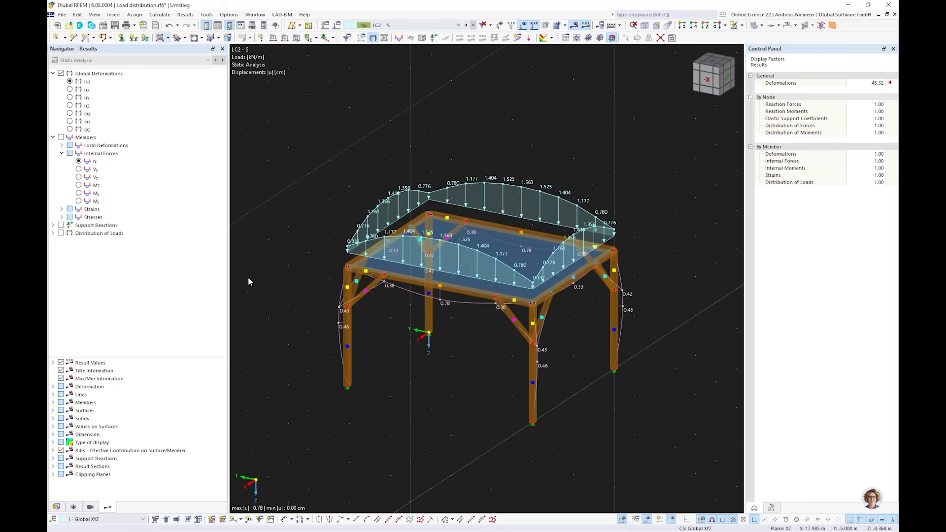
pyautogui.click(490, 245)
pyautogui.moveTo(449, 350); pyautogui.dragTo(476, 399, button='middle')
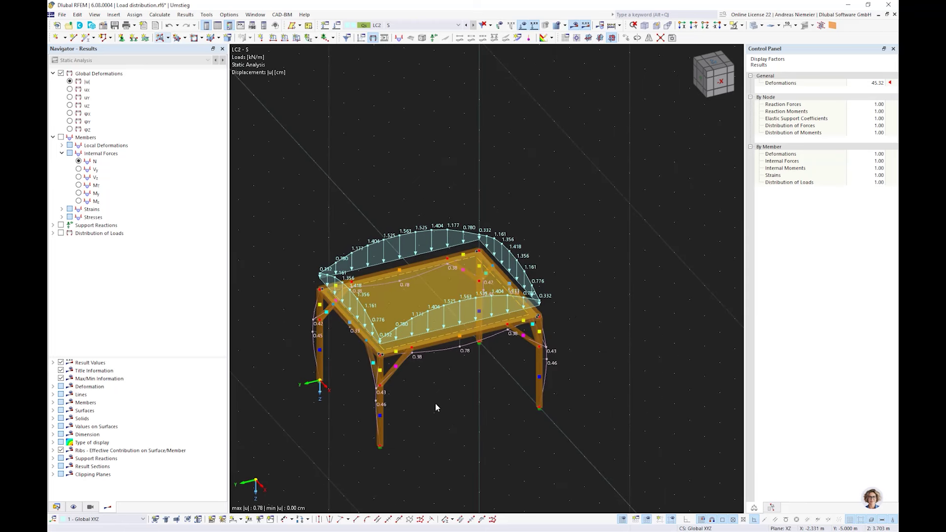
pyautogui.click(472, 399)
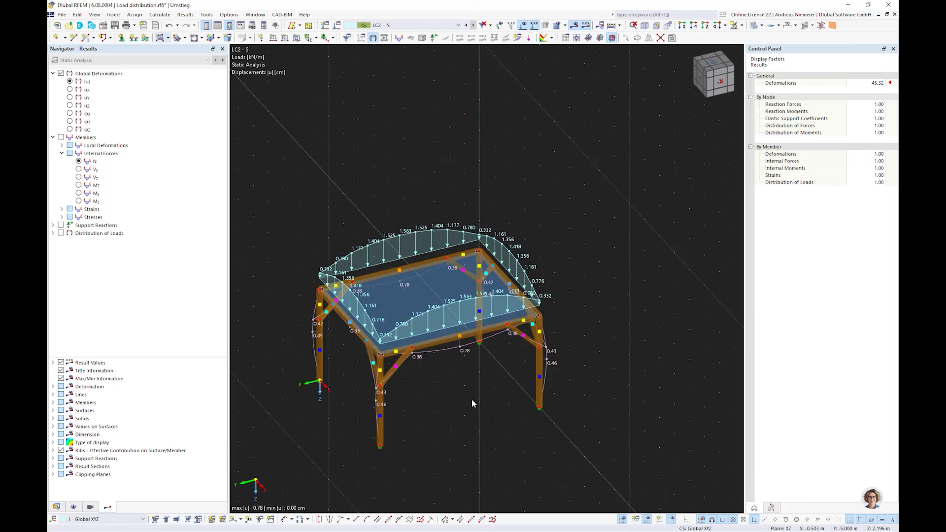
pyautogui.click(522, 25)
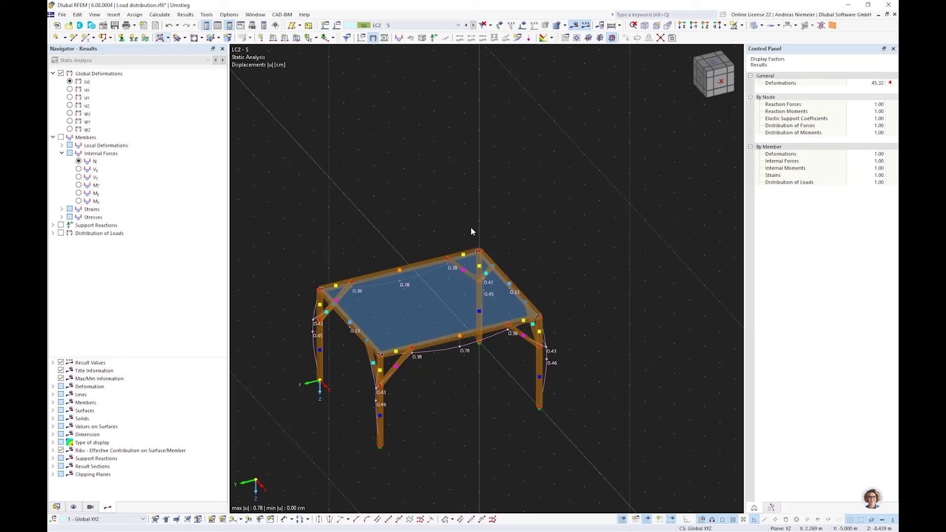
# Draw an upward arc via three nodes, about 4.64 m long, between the two corner nodes of the roof's short edge at Y = -5 m
pyautogui.scroll(2, 341, 362)
pyautogui.moveTo(340, 362); pyautogui.dragTo(356, 329, button='middle')
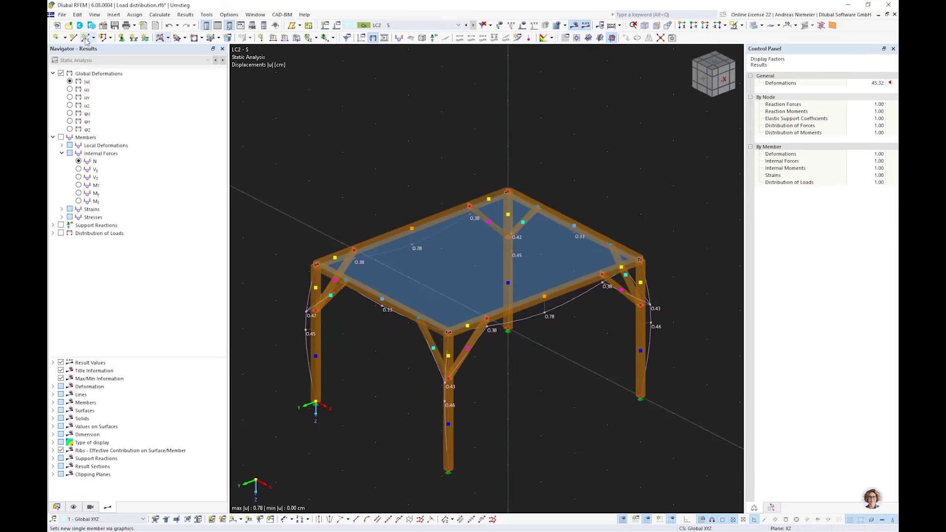
pyautogui.click(109, 38)
pyautogui.click(114, 62)
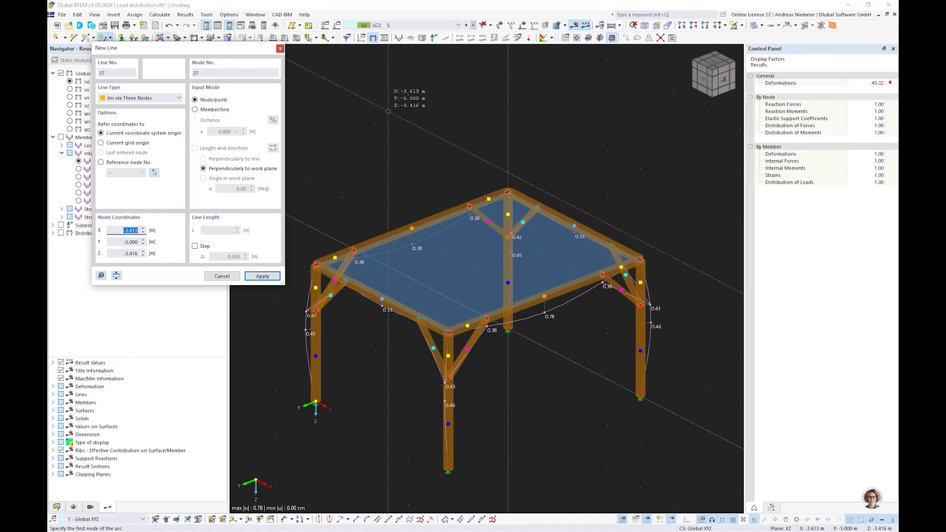
pyautogui.click(508, 190)
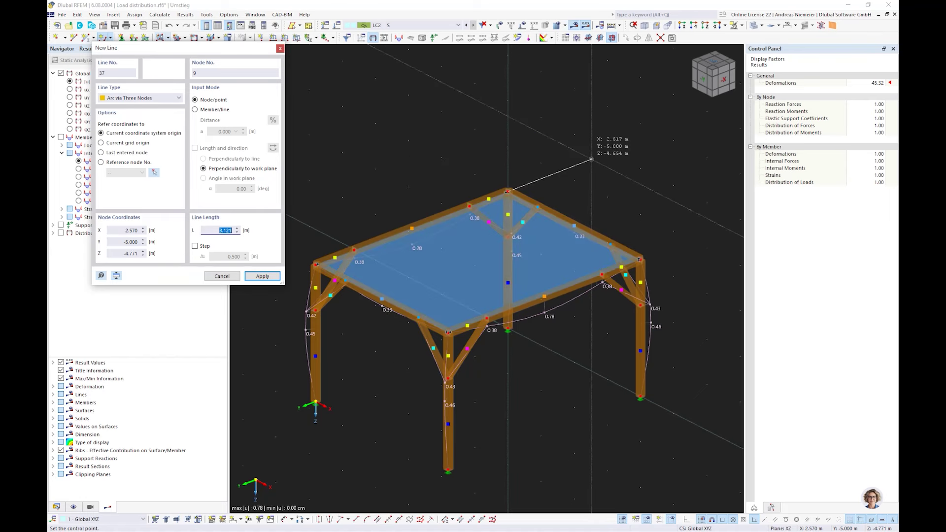
pyautogui.scroll(-2, 596, 168)
pyautogui.click(585, 166)
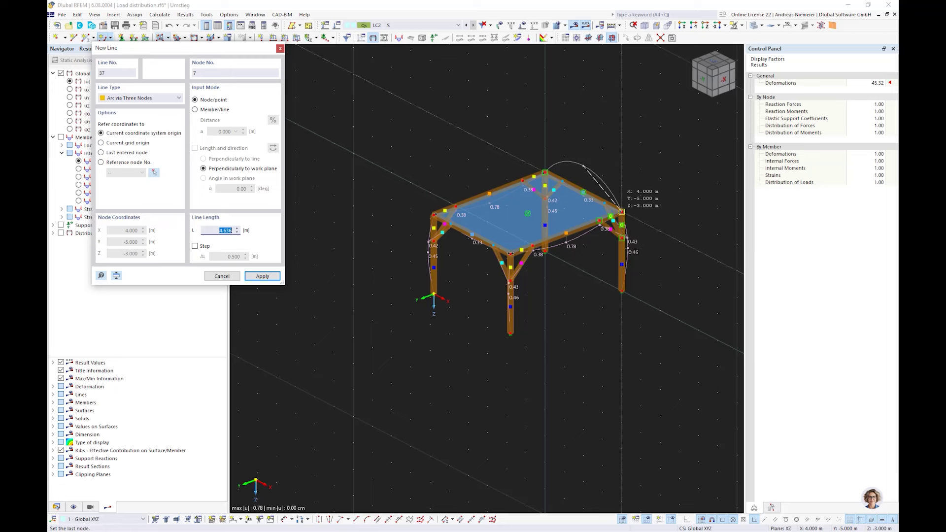
pyautogui.click(622, 212)
pyautogui.rightClick(657, 309)
# Reverse the line orientation of the new arc above the short roof edge
pyautogui.moveTo(657, 309); pyautogui.dragTo(476, 272, button='middle')
pyautogui.scroll(5, 523, 199)
pyautogui.click(524, 197)
pyautogui.click(494, 143)
pyautogui.rightClick(493, 143)
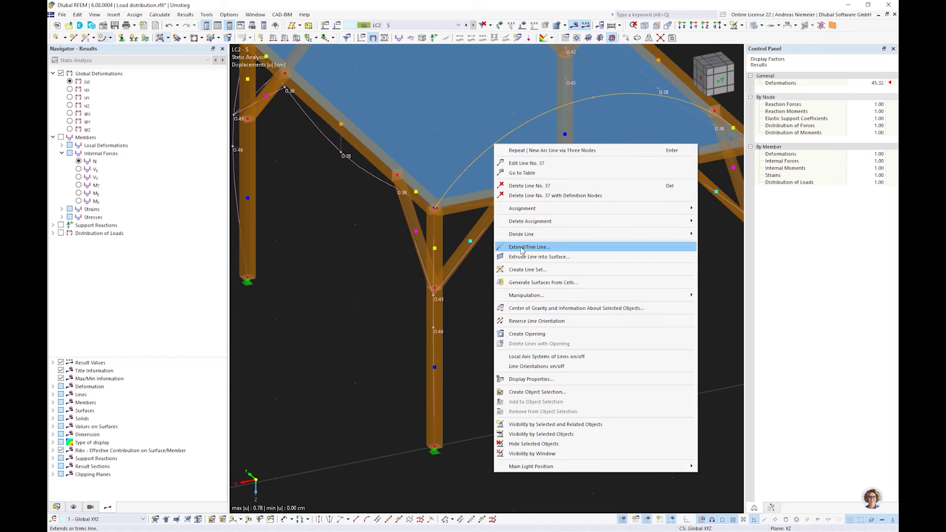
pyautogui.click(537, 321)
pyautogui.click(553, 322)
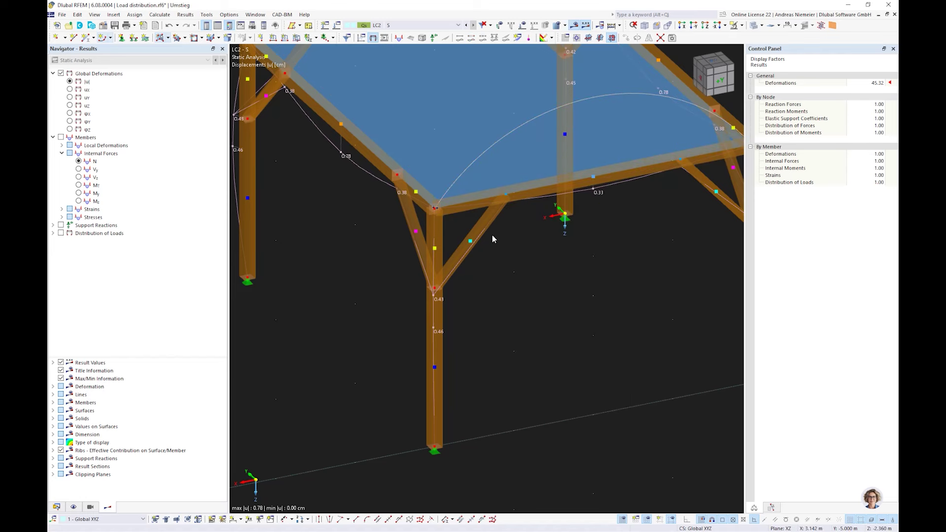
# Try to reassign the straight beam on the short roof edge to the arc line above it
pyautogui.doubleClick(526, 198)
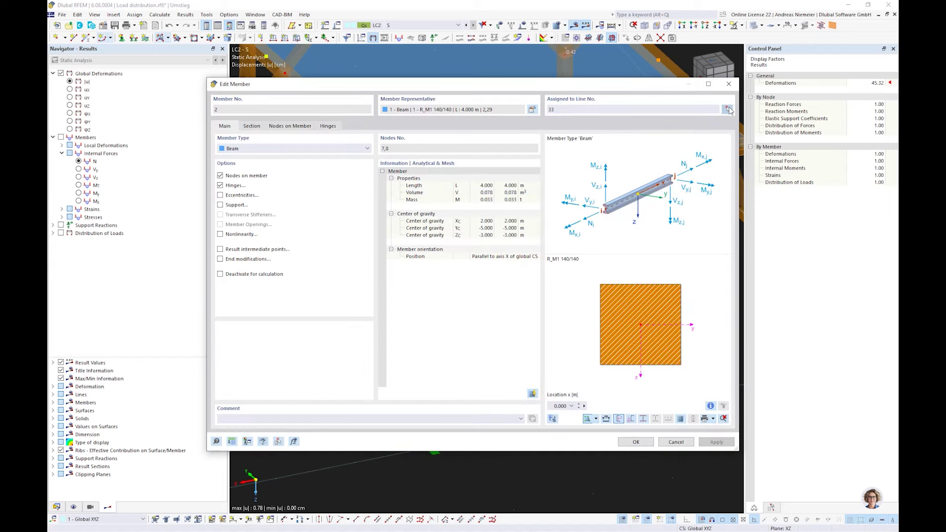
pyautogui.click(727, 109)
pyautogui.click(620, 93)
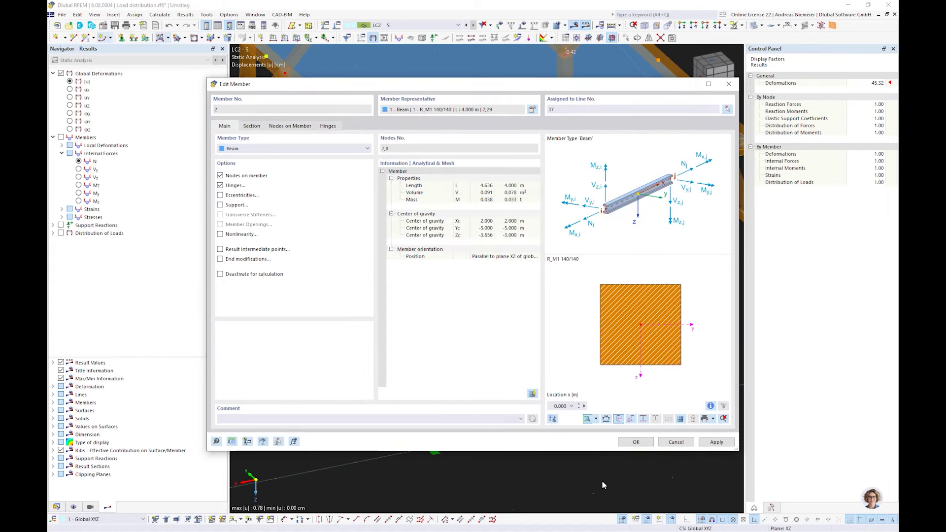
pyautogui.click(635, 441)
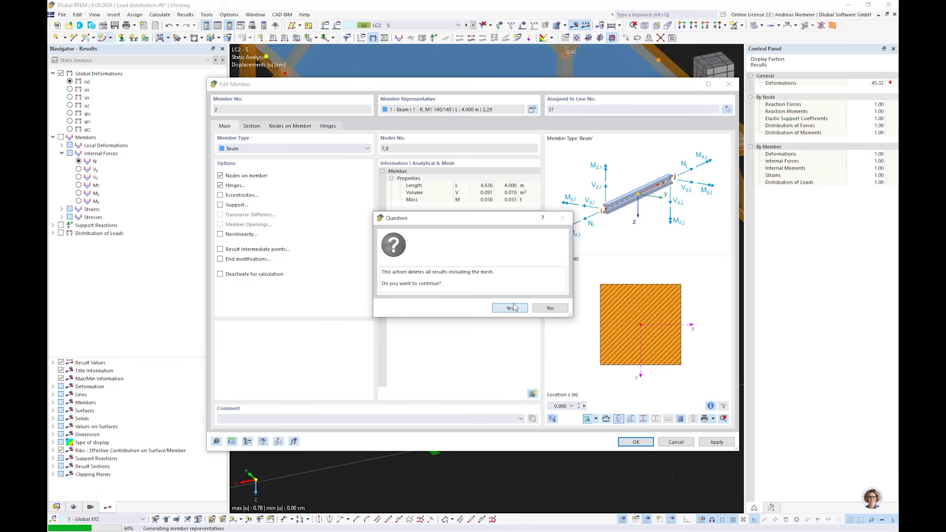
pyautogui.click(510, 307)
# Copy the arc to the opposite short roof edge and reassign the beam at Y = -5 m to the original arc, line 37
pyautogui.keyDown('ctrl'); pyautogui.moveTo(593, 336); pyautogui.dragTo(504, 338, button='middle'); pyautogui.keyUp('ctrl')
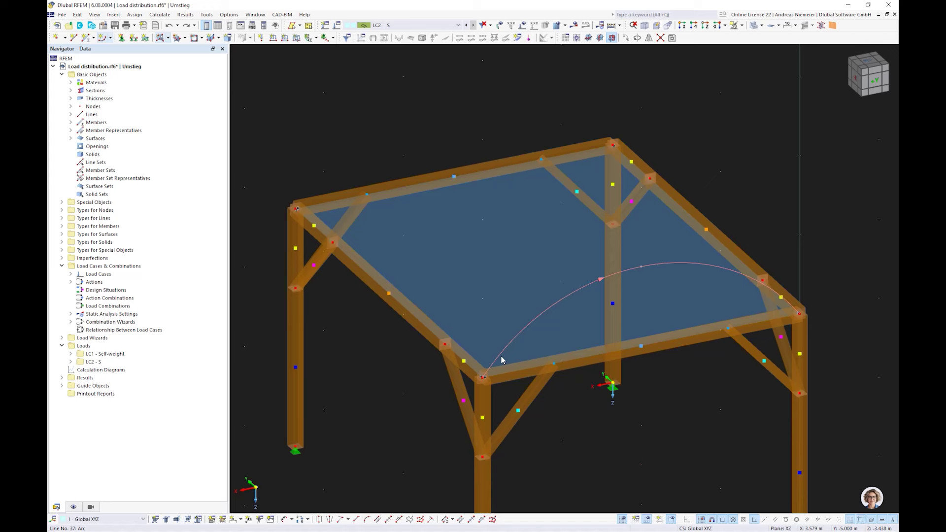
pyautogui.moveTo(484, 379); pyautogui.dragTo(299, 210)
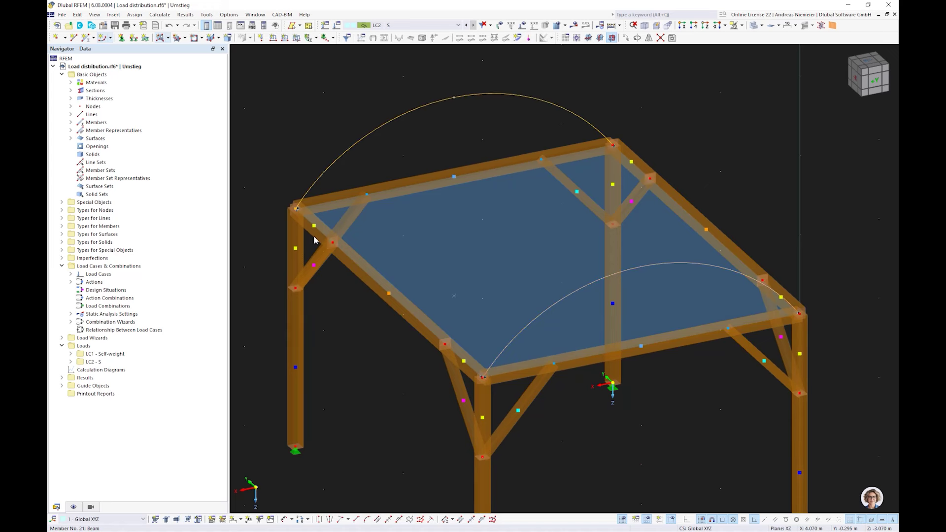
pyautogui.doubleClick(590, 364)
pyautogui.click(728, 109)
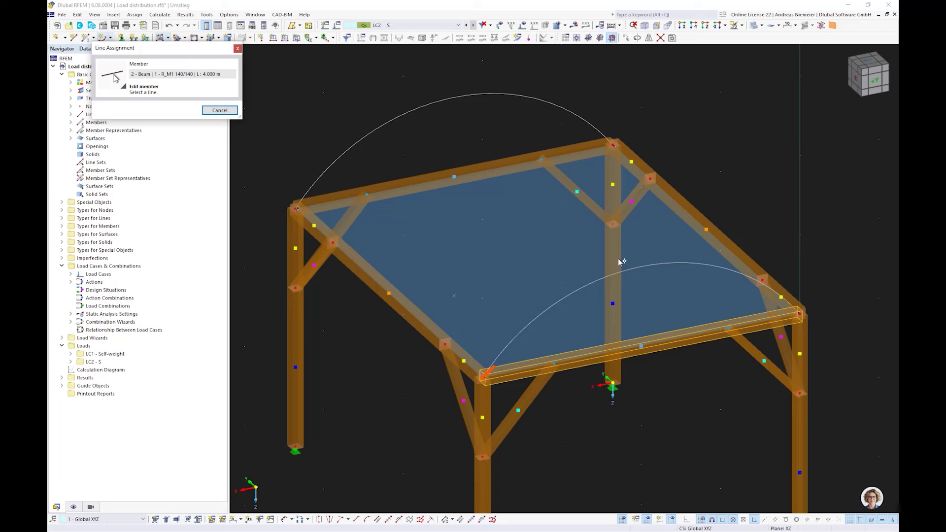
pyautogui.click(620, 262)
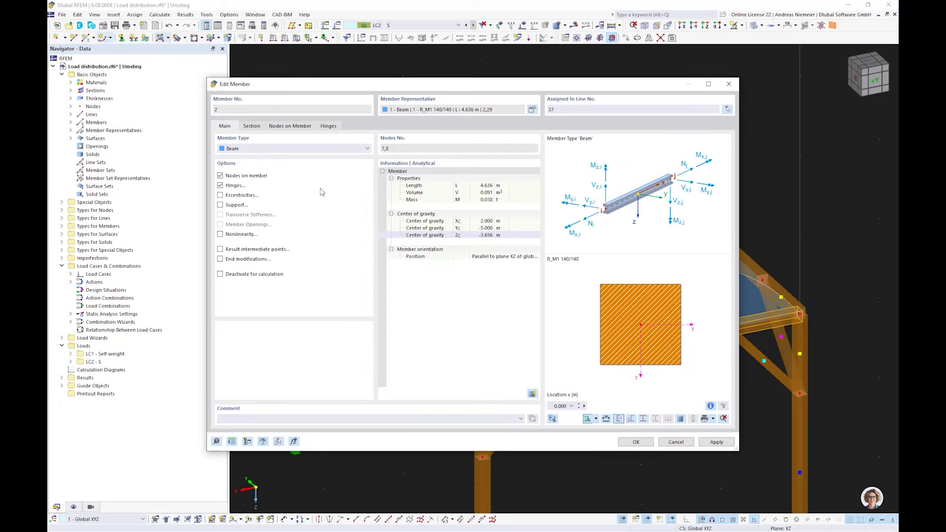
pyautogui.click(636, 442)
# Reassign the beam on the opposite short roof edge to the copied arc, line 38
pyautogui.doubleClick(445, 169)
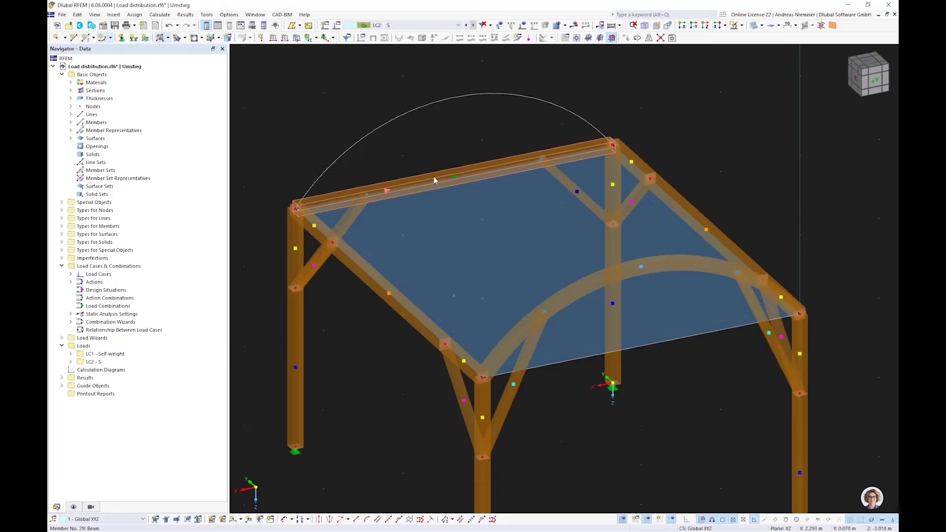
pyautogui.click(726, 109)
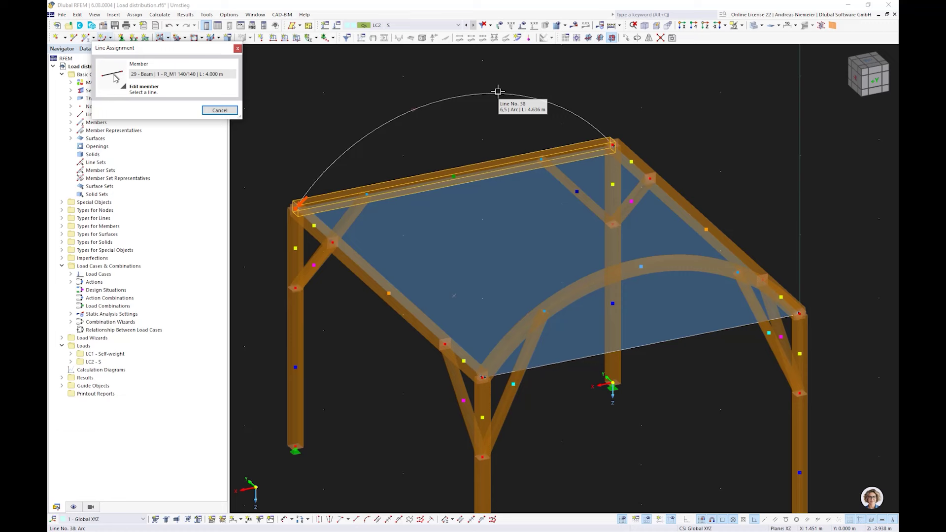
pyautogui.click(483, 93)
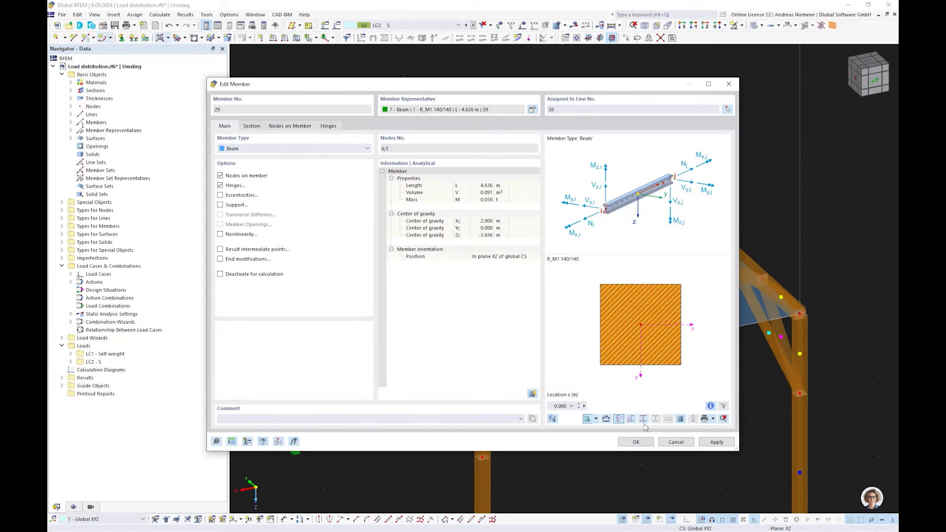
pyautogui.click(643, 442)
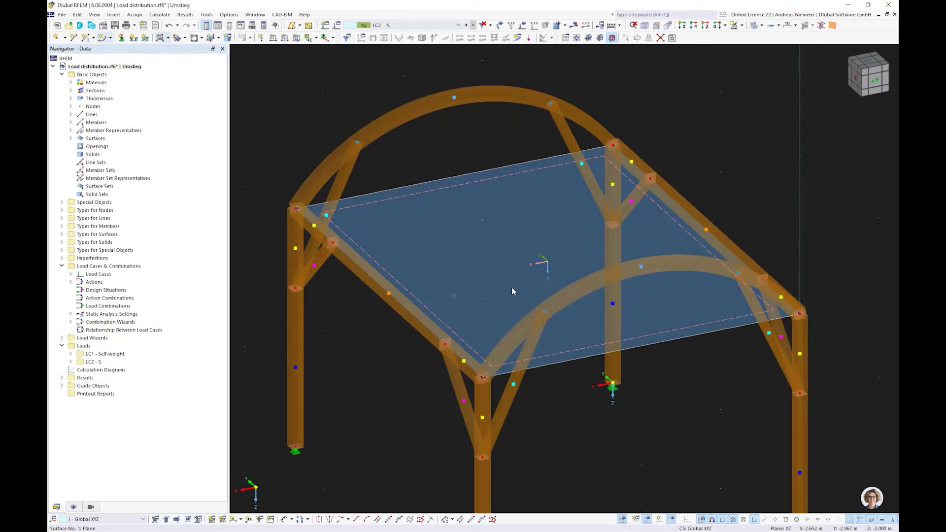
# Change the roof surface's geometry type to Quadrangle and replace its two straight short boundary lines with arcs 37 and 38
pyautogui.doubleClick(512, 288)
pyautogui.click(407, 148)
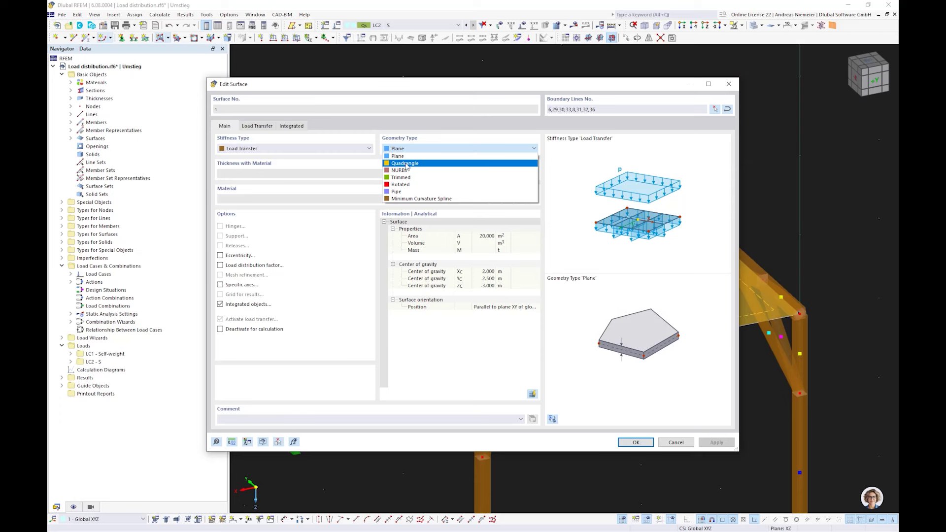
pyautogui.click(405, 163)
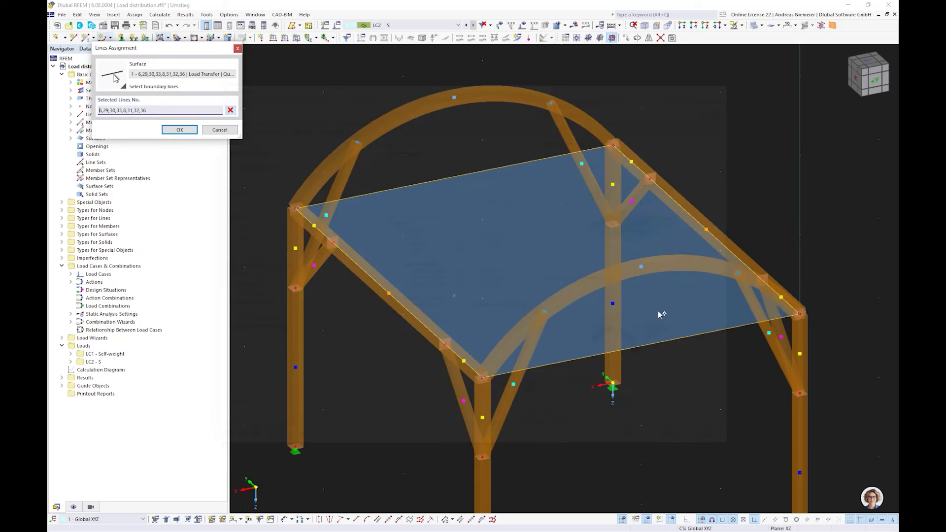
pyautogui.click(655, 342)
pyautogui.click(495, 176)
pyautogui.click(513, 98)
pyautogui.click(590, 285)
pyautogui.click(180, 129)
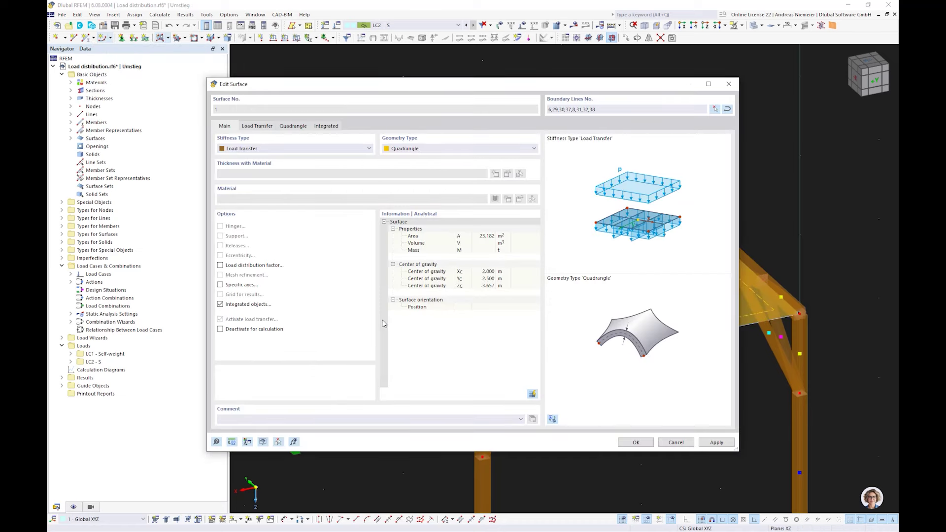
pyautogui.click(635, 442)
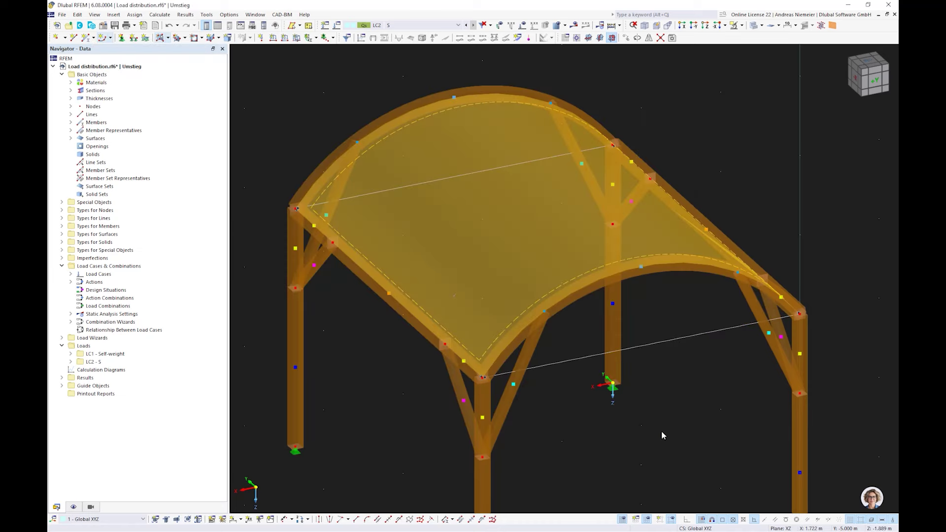
pyautogui.click(661, 431)
# Calculate LC2 and display the loads transferred from the curved roof surface onto the arched and straight roof beams
pyautogui.keyDown('ctrl'); pyautogui.moveTo(462, 414); pyautogui.dragTo(612, 402, button='middle'); pyautogui.keyUp('ctrl')
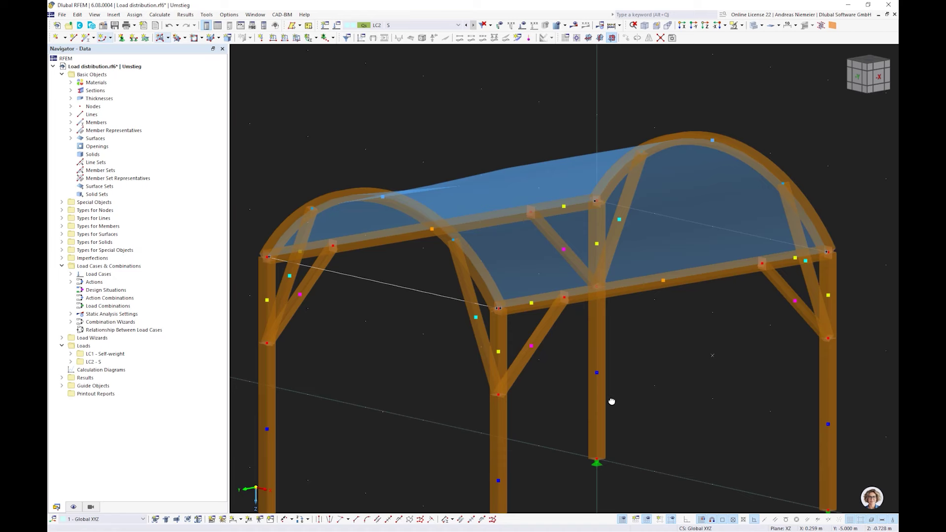
pyautogui.scroll(-3, 611, 401)
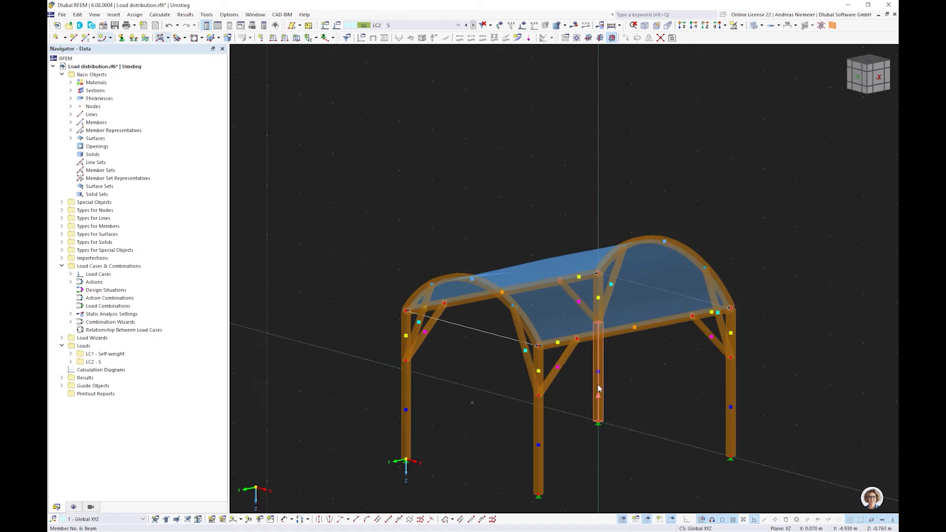
pyautogui.click(575, 25)
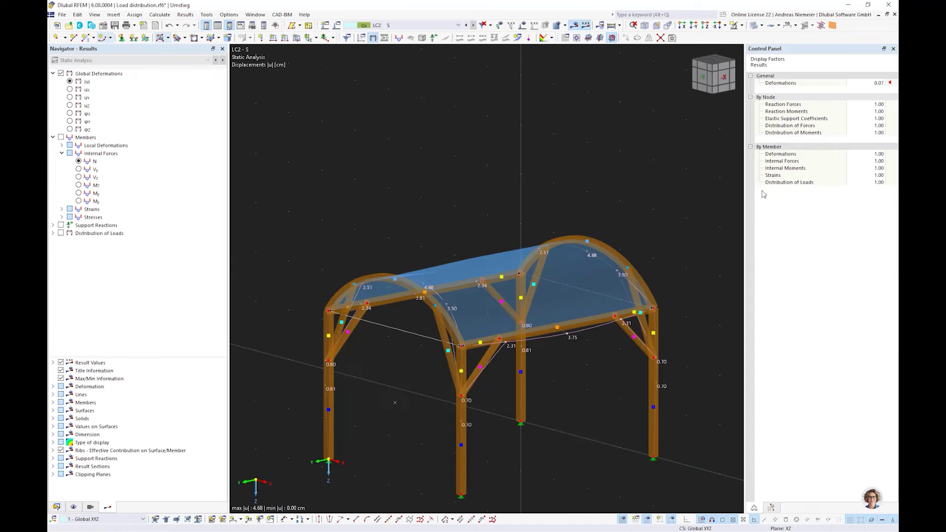
pyautogui.click(534, 28)
pyautogui.keyDown('ctrl'); pyautogui.moveTo(526, 72); pyautogui.dragTo(461, 129, button='middle'); pyautogui.keyUp('ctrl')
pyautogui.scroll(3, 536, 345)
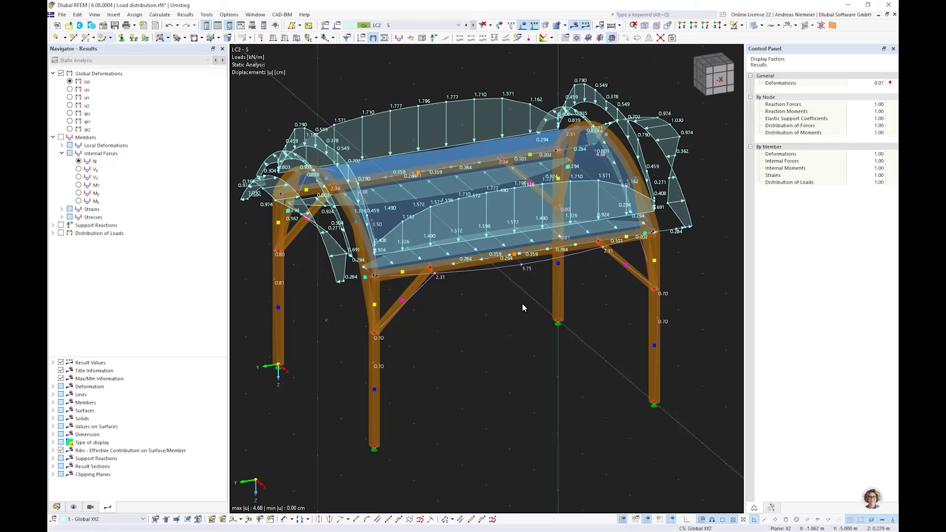
pyautogui.scroll(-2, 522, 308)
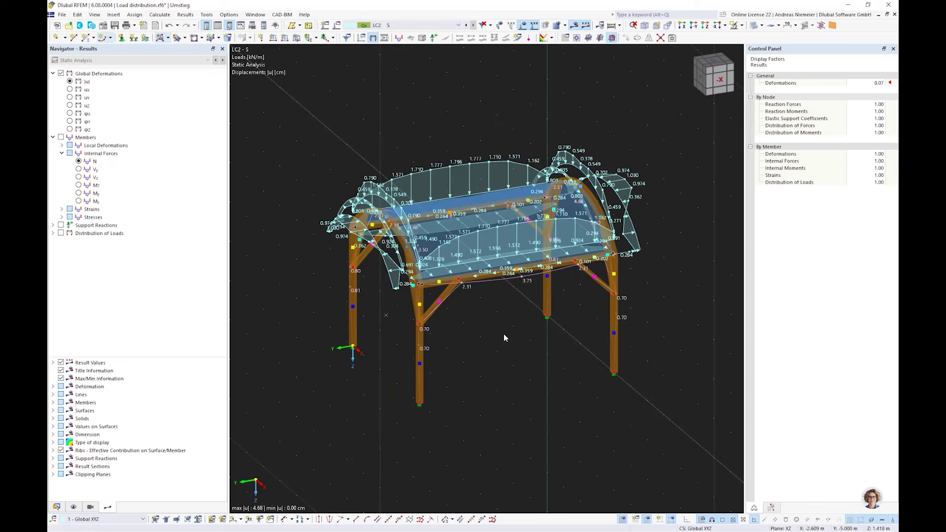
pyautogui.scroll(1, 504, 335)
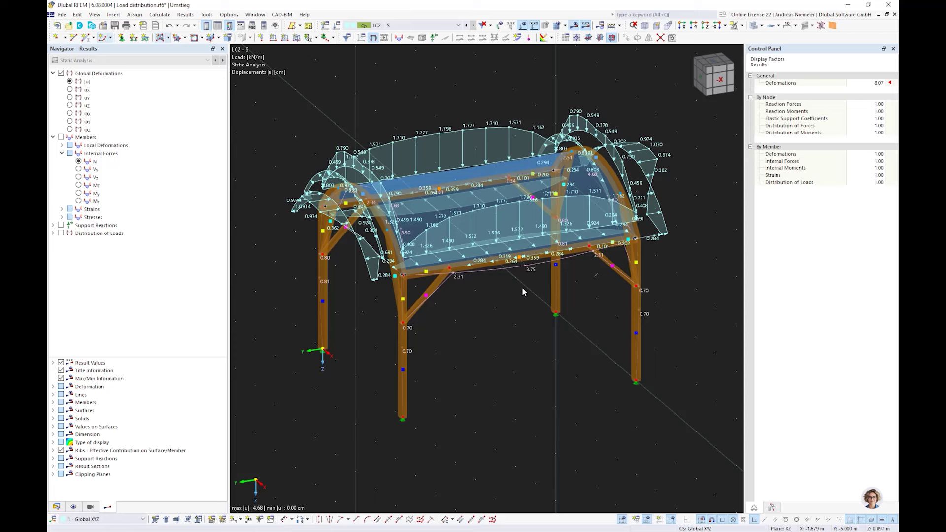
pyautogui.moveTo(532, 247)
# Close the Load distribution model without saving the changes
pyautogui.click(62, 14)
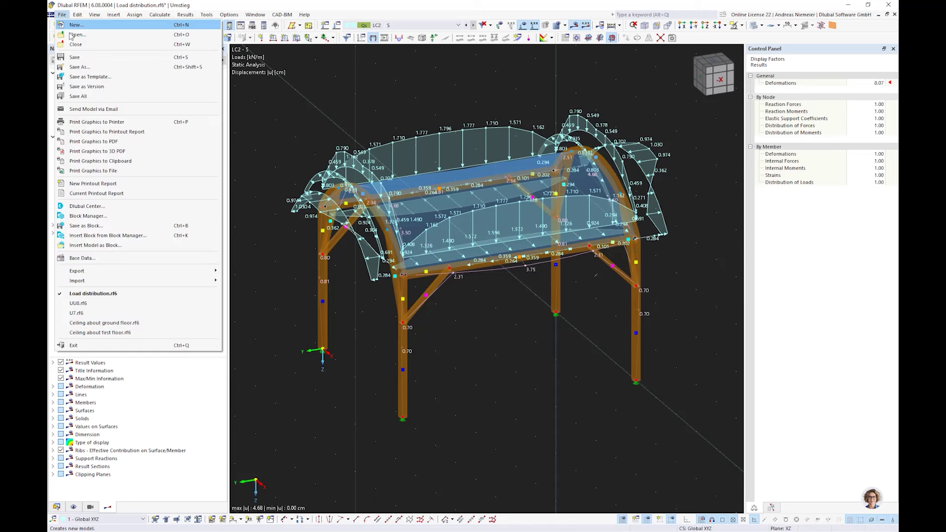
pyautogui.click(94, 48)
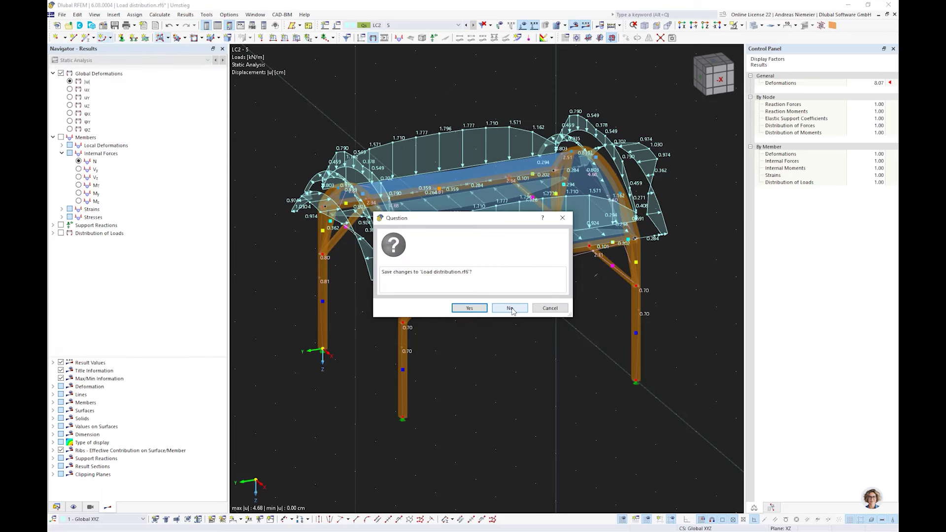
pyautogui.click(511, 309)
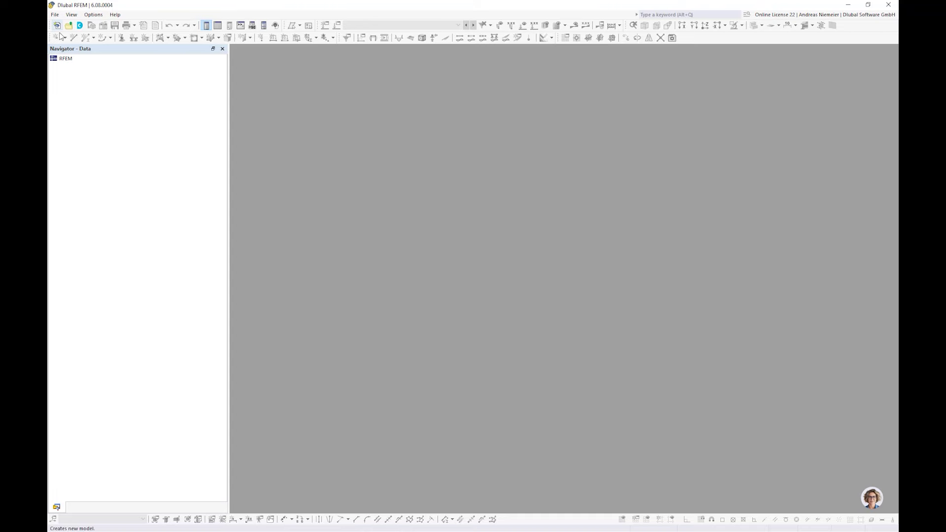
# Browse the Umstieg folder in the Open dialog for the member torsion example model
pyautogui.click(55, 15)
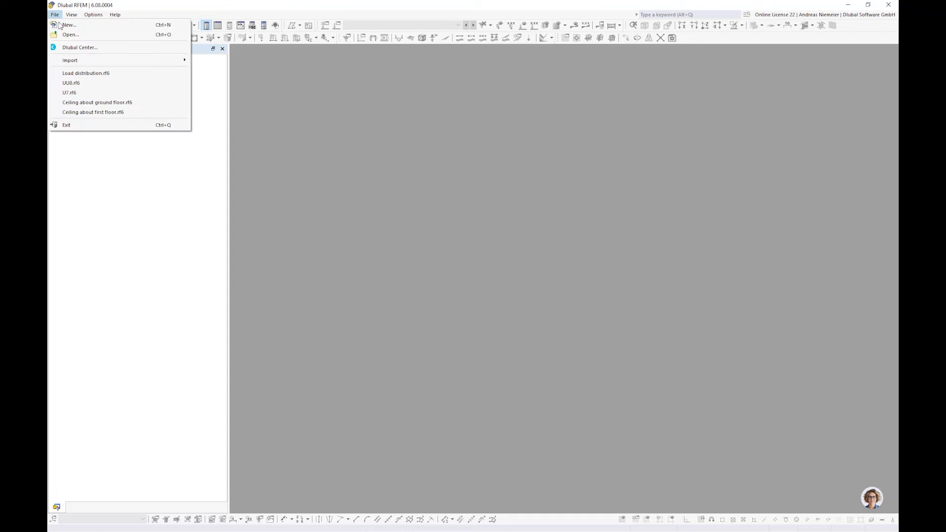
pyautogui.click(71, 34)
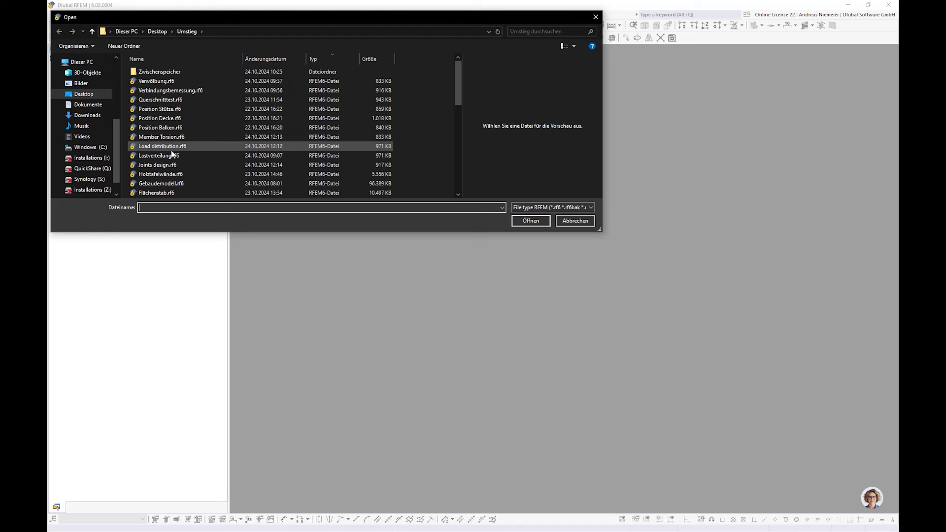
pyautogui.click(165, 192)
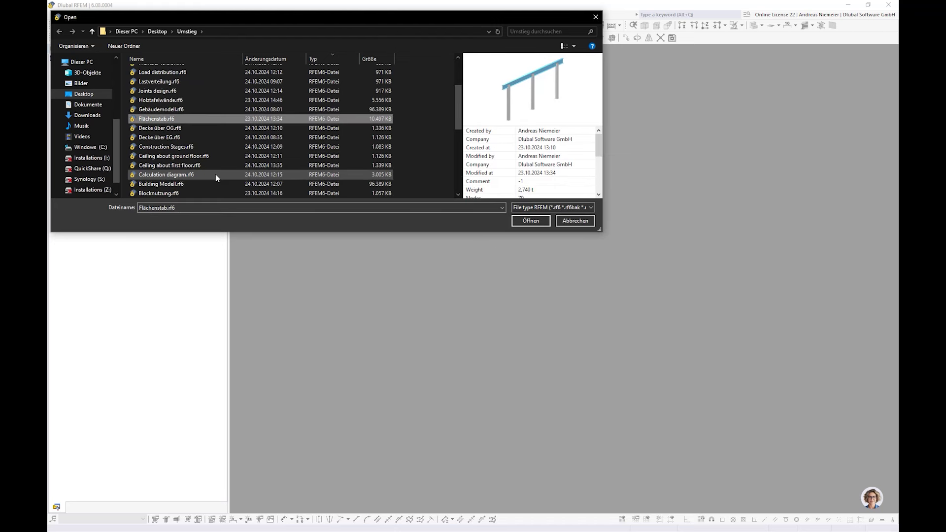
pyautogui.scroll(-3, 215, 174)
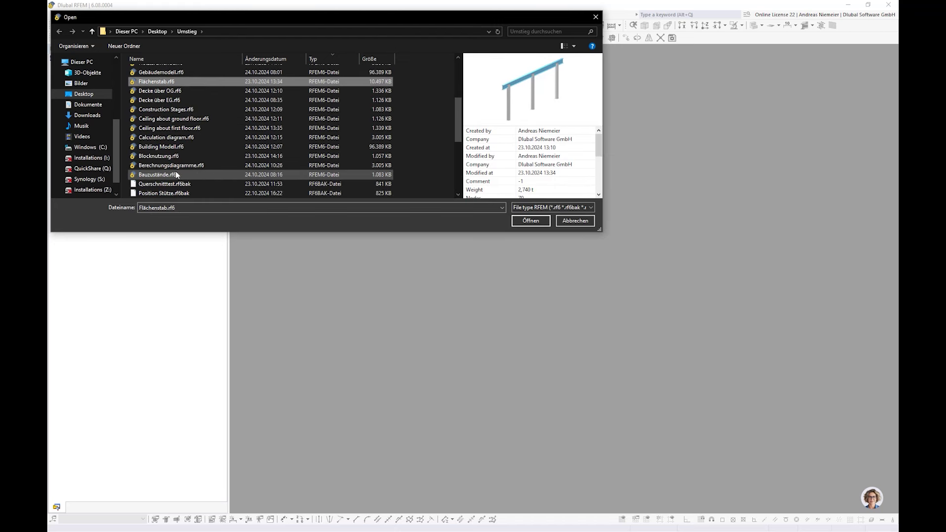
pyautogui.scroll(4, 176, 172)
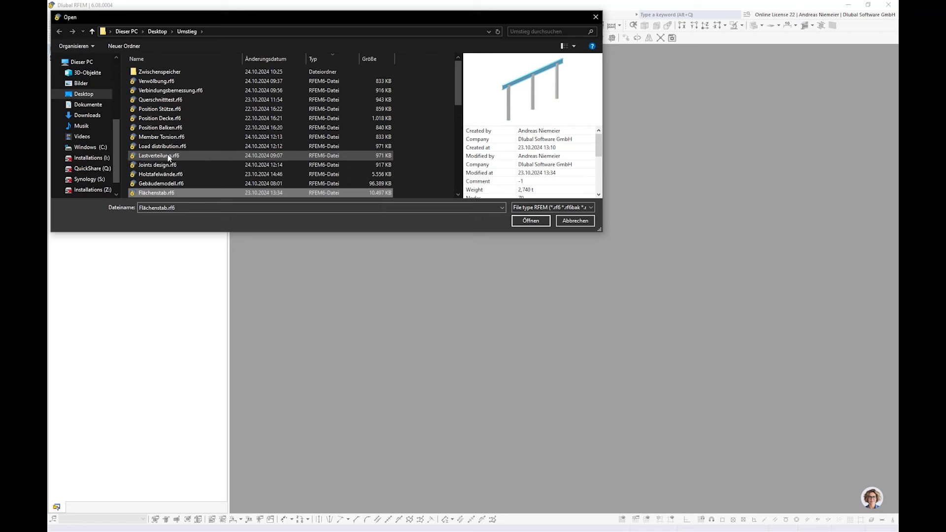
pyautogui.scroll(-1, 167, 118)
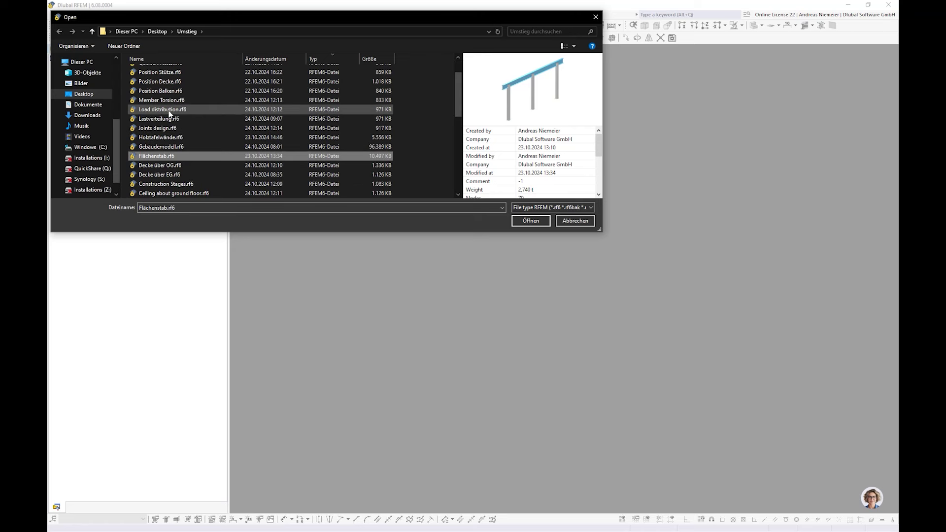
pyautogui.scroll(-1, 169, 113)
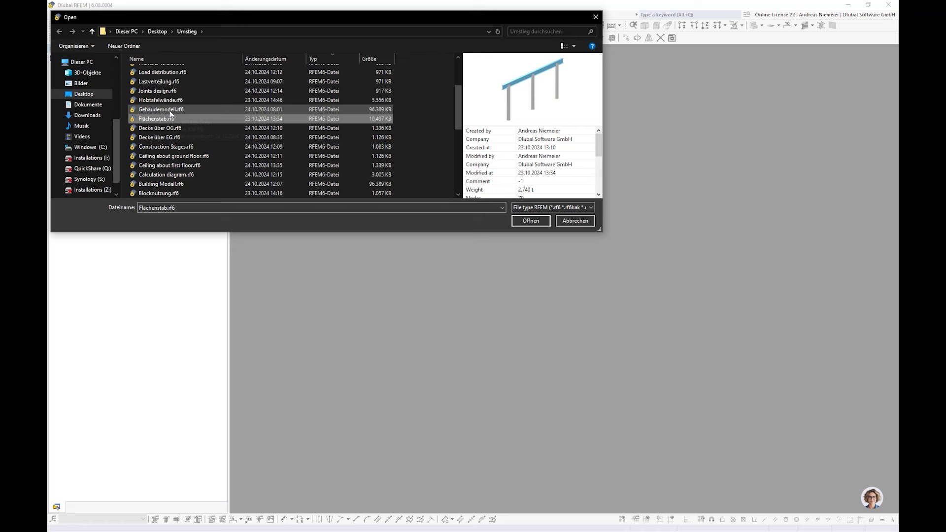
pyautogui.scroll(-1, 170, 114)
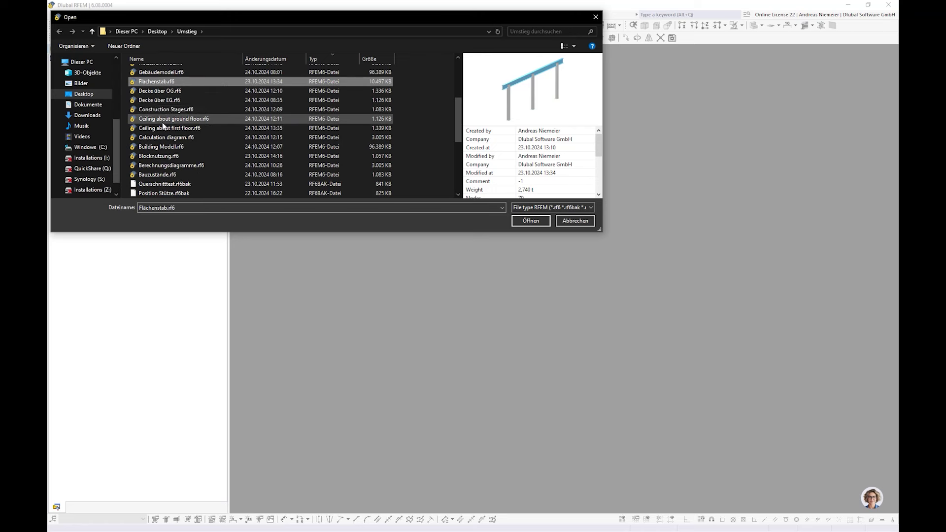
pyautogui.scroll(1, 163, 124)
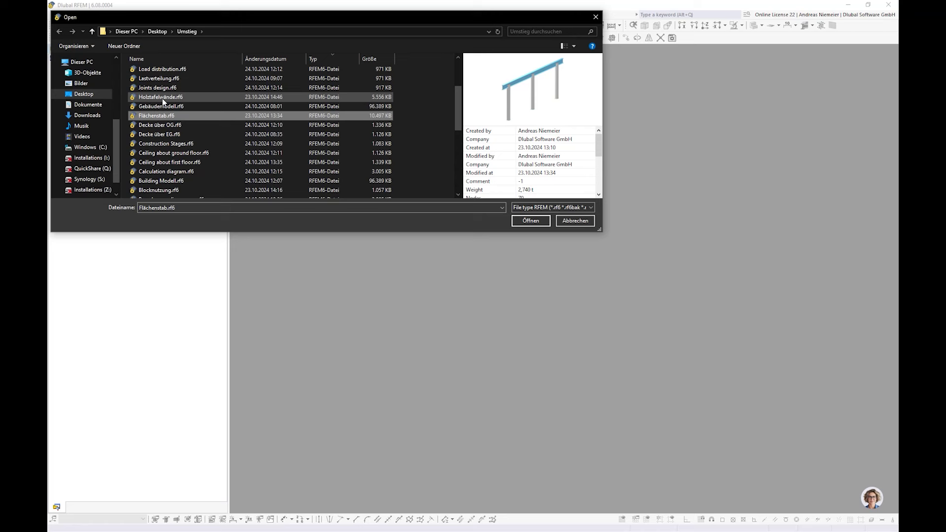
pyautogui.scroll(1, 164, 96)
pyautogui.scroll(1, 168, 99)
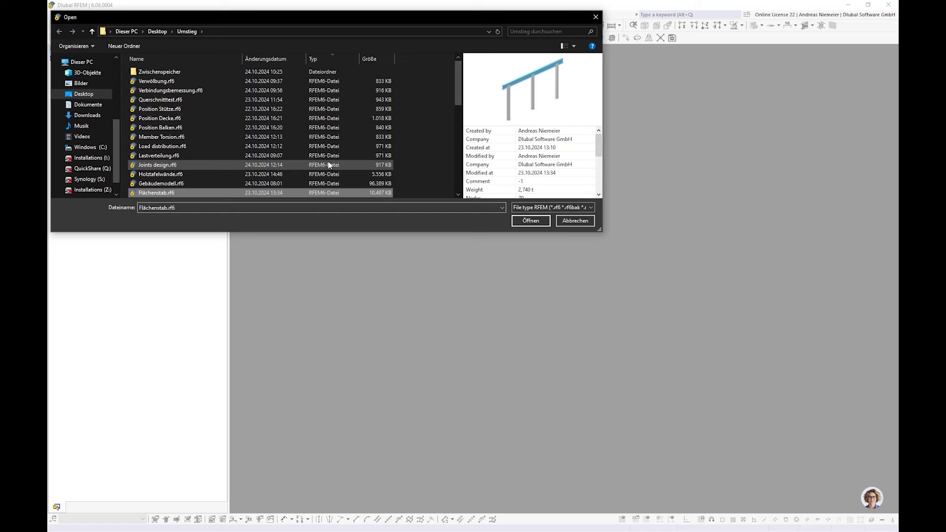
# Search the folder for "tor" and open the model Member Torsion.rf6
pyautogui.click(539, 31)
pyautogui.write('to')
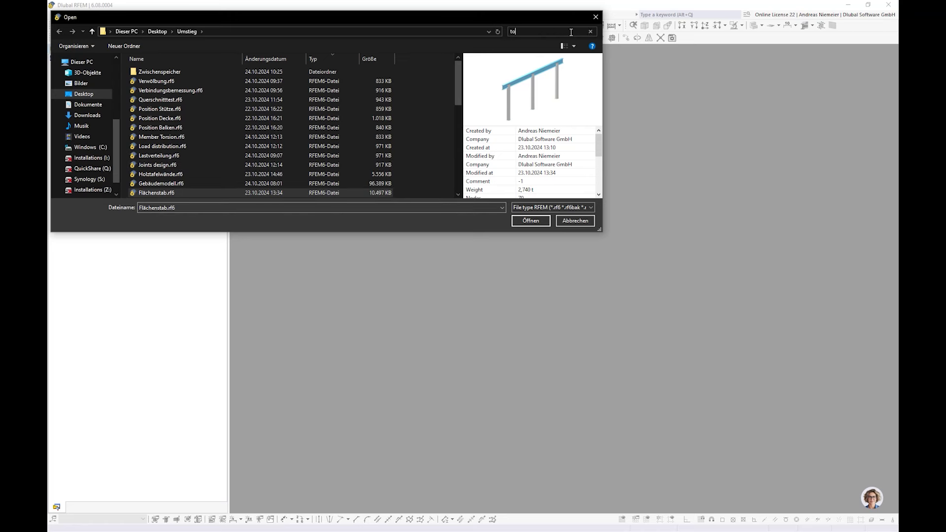
pyautogui.write('r')
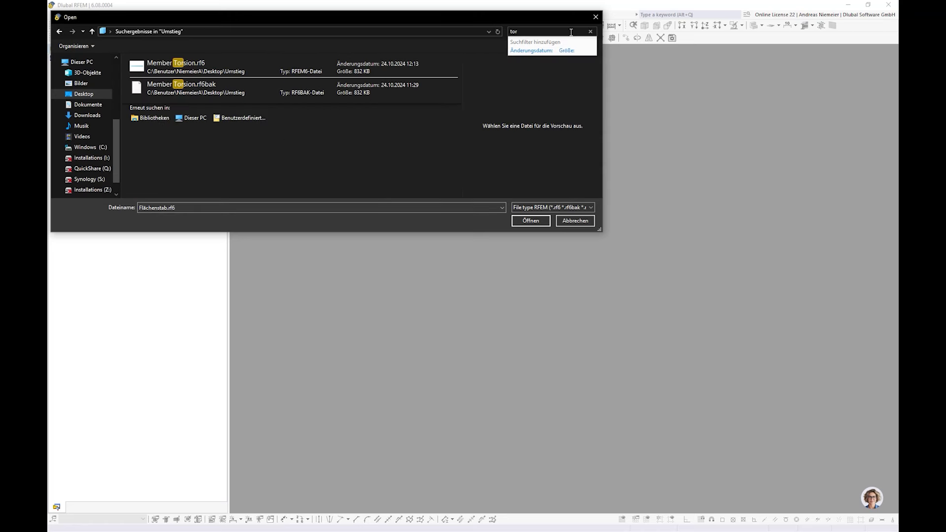
pyautogui.click(397, 66)
pyautogui.click(531, 221)
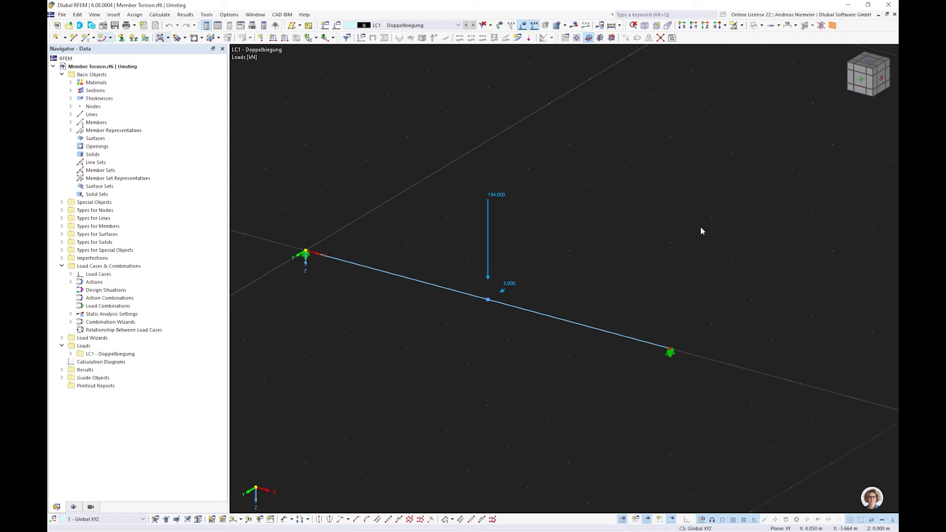
# Inspect the beam and its end support in solid rendering, and return to the wireframe display
pyautogui.click(753, 26)
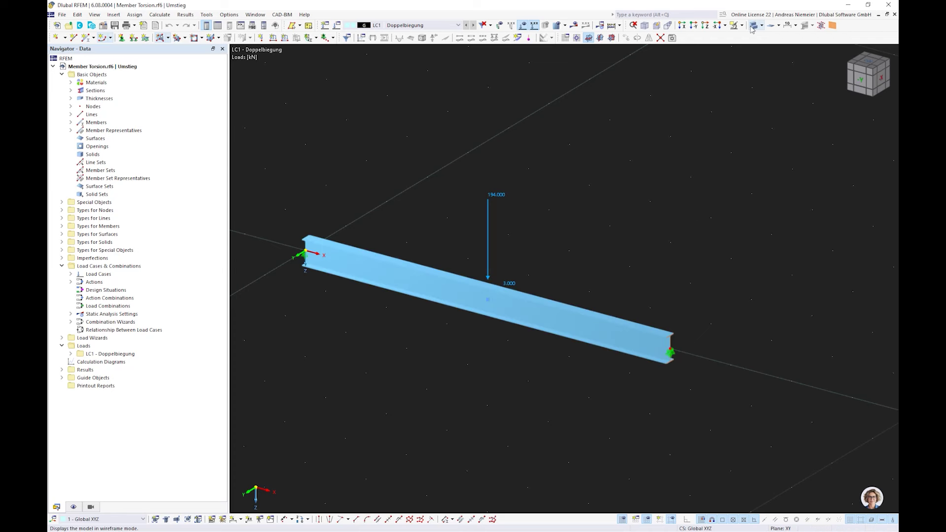
pyautogui.scroll(3, 674, 349)
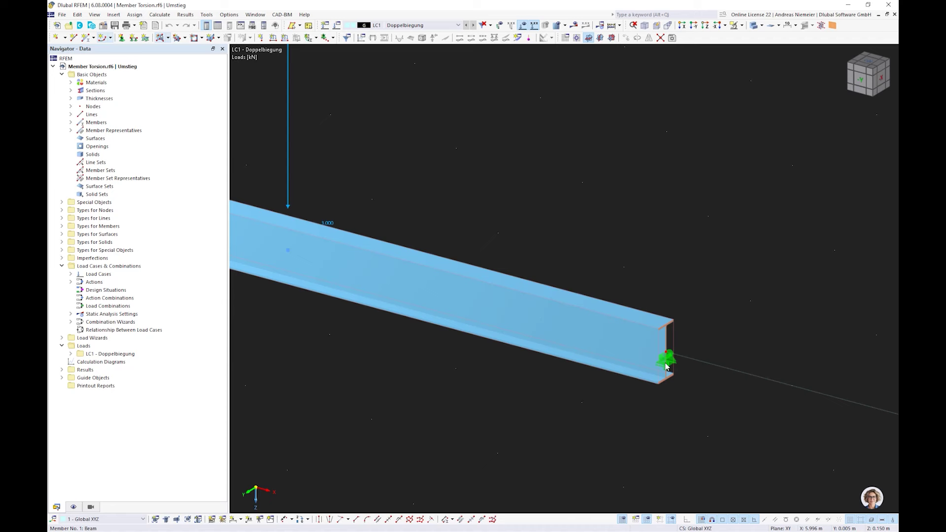
pyautogui.scroll(-3, 666, 367)
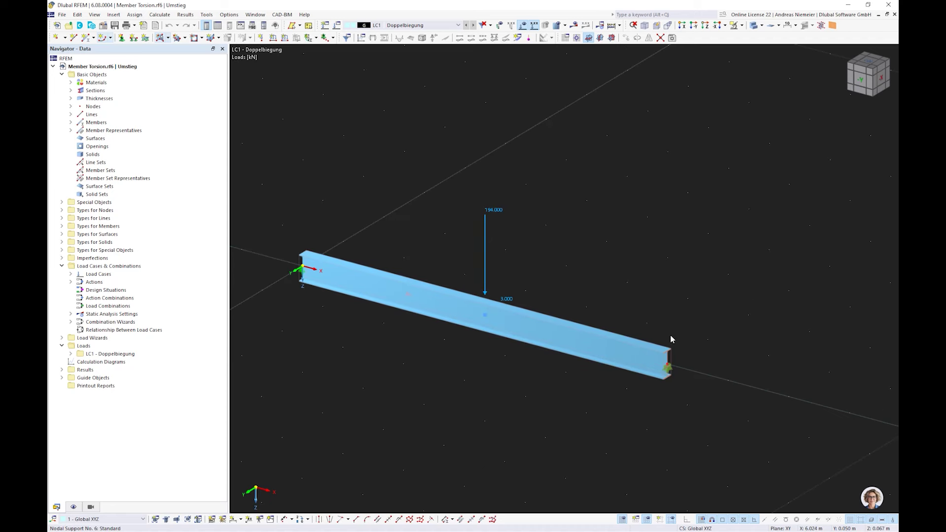
pyautogui.click(755, 26)
pyautogui.click(755, 26)
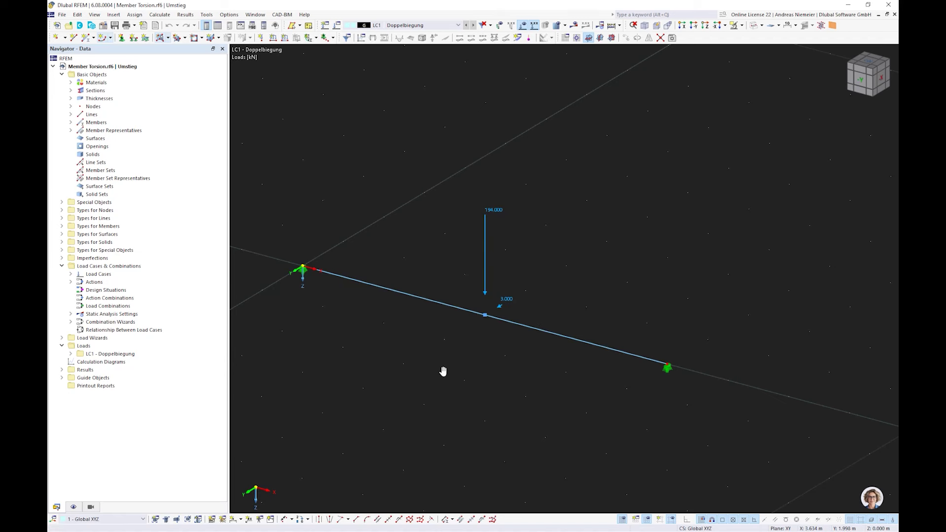
pyautogui.moveTo(443, 371); pyautogui.dragTo(459, 346, button='middle')
# Calculate LC1 and display the beam's local displacements uz and uy
pyautogui.click(573, 25)
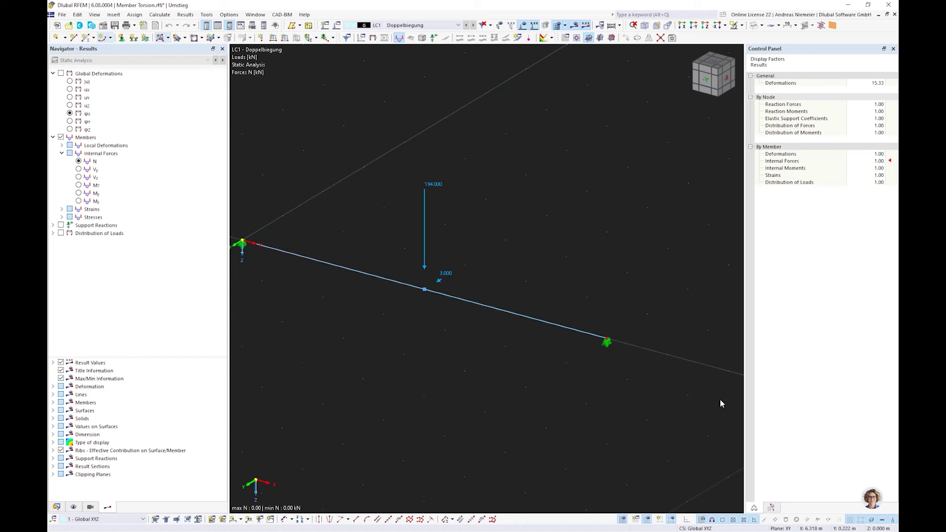
pyautogui.click(61, 73)
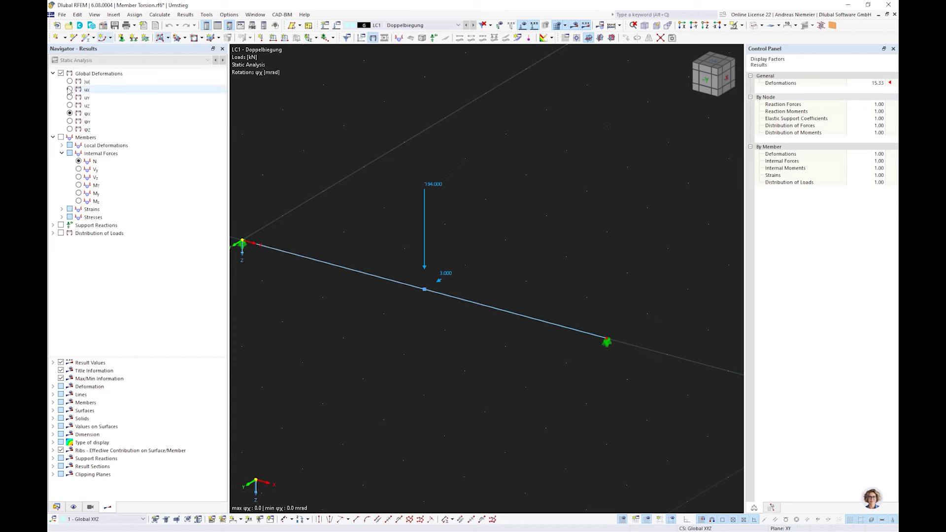
pyautogui.click(62, 145)
pyautogui.click(79, 169)
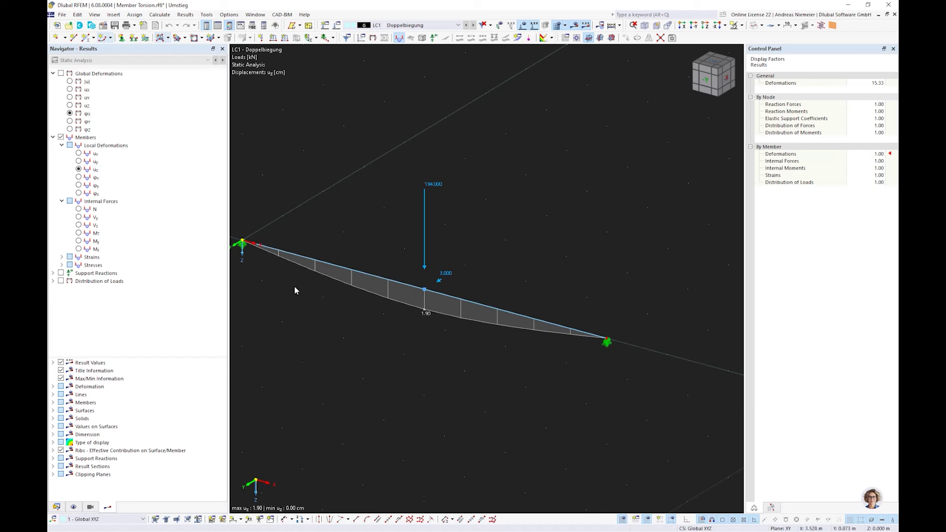
pyautogui.click(79, 161)
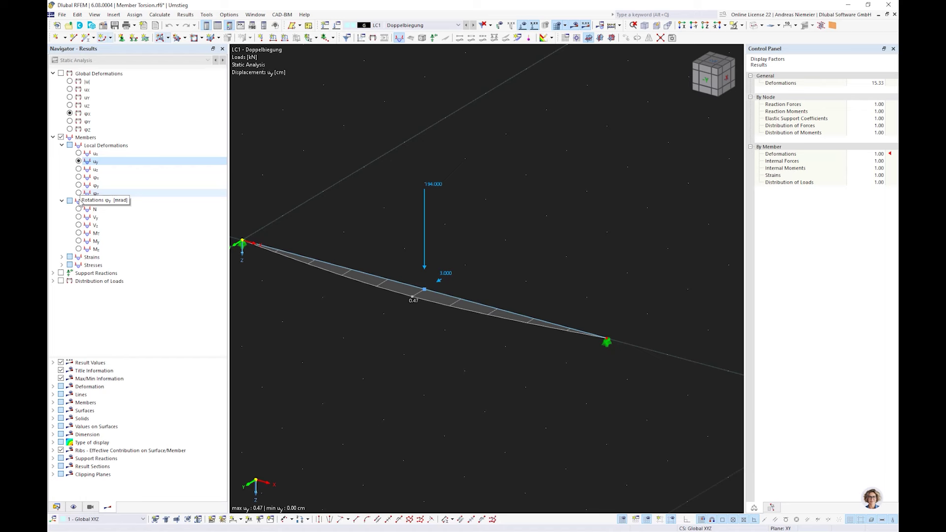
# Display the beam's bending moments My and Mz for LC1
pyautogui.click(79, 241)
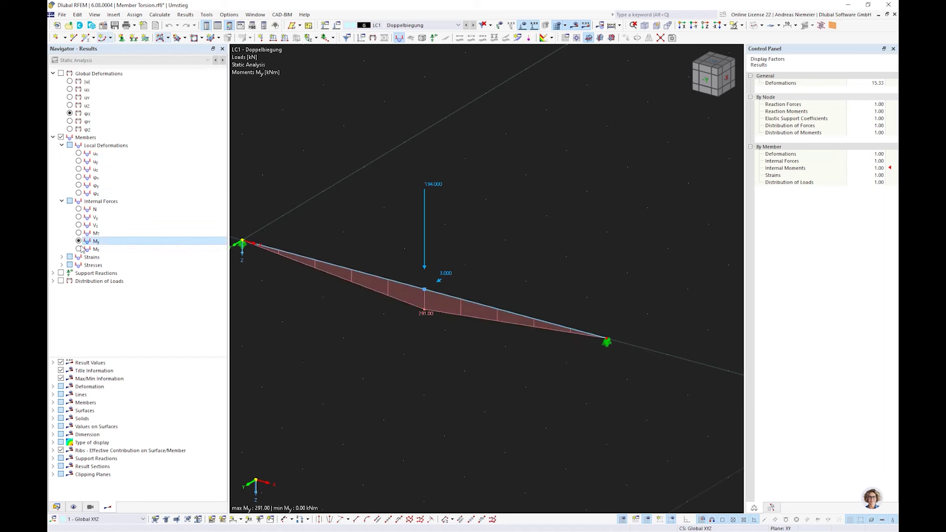
pyautogui.click(79, 249)
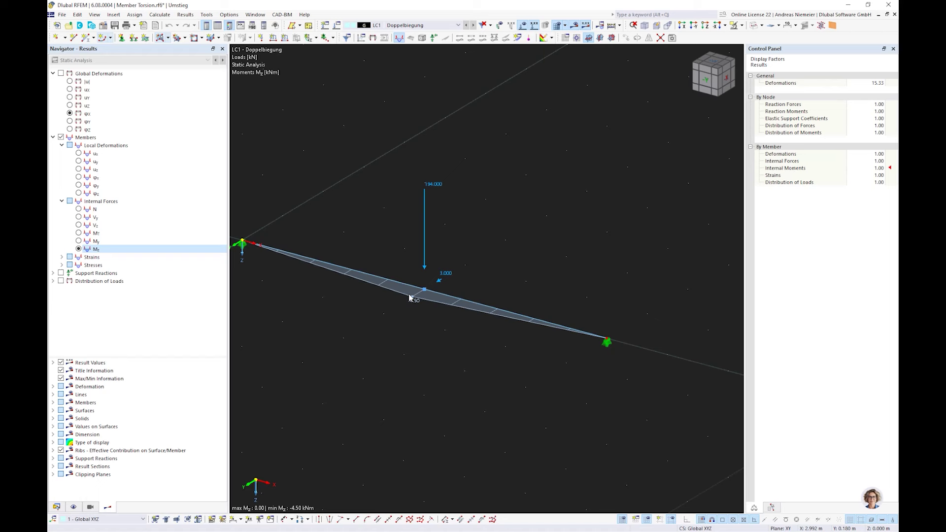
pyautogui.moveTo(409, 297); pyautogui.dragTo(436, 313, button='middle')
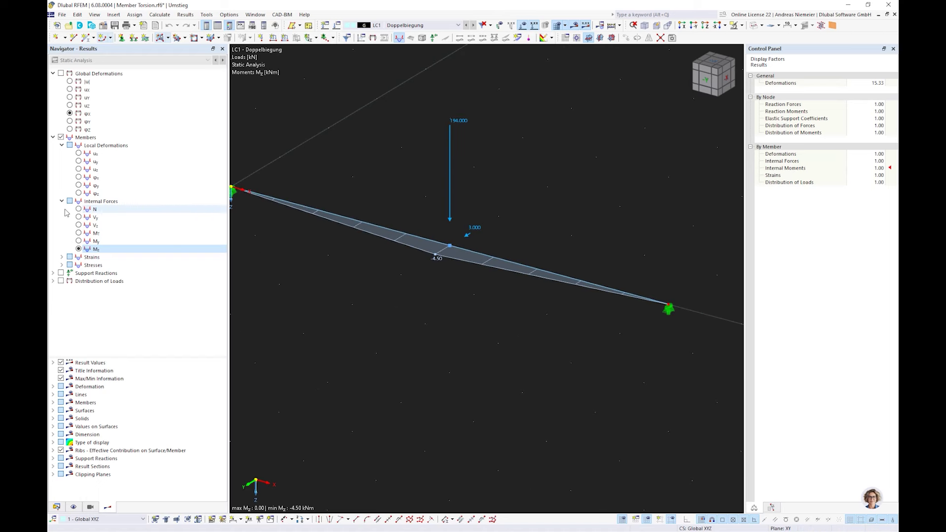
# Display the von Mises elastic equivalent stress on the beam and examine its distribution
pyautogui.click(62, 265)
pyautogui.click(71, 297)
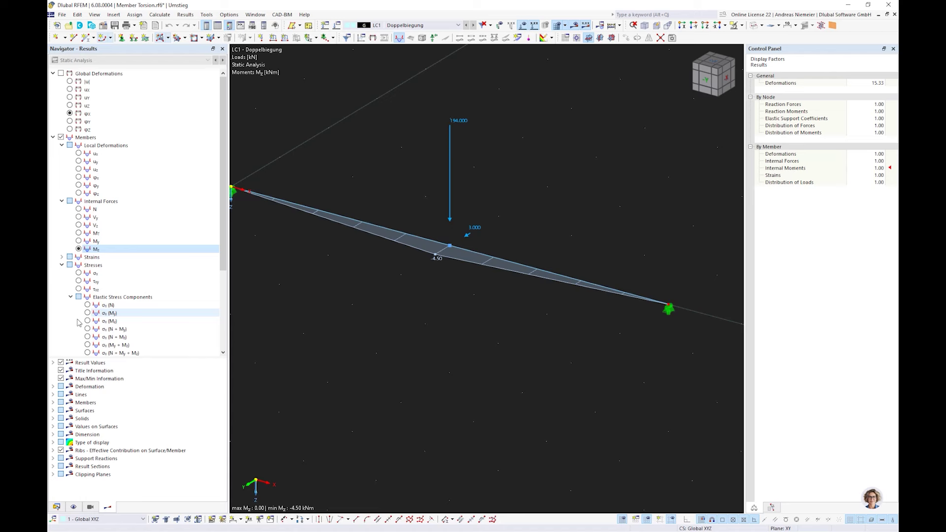
pyautogui.scroll(-5, 79, 322)
pyautogui.click(70, 329)
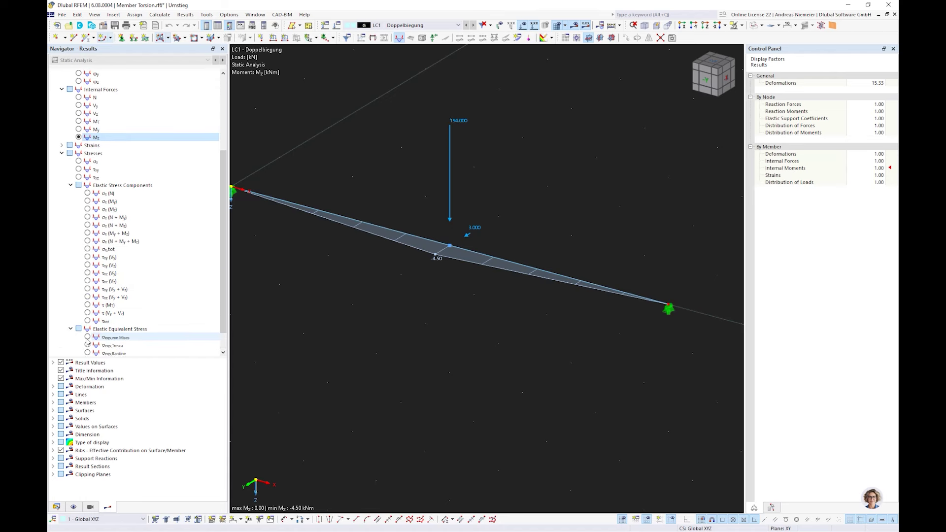
pyautogui.click(87, 337)
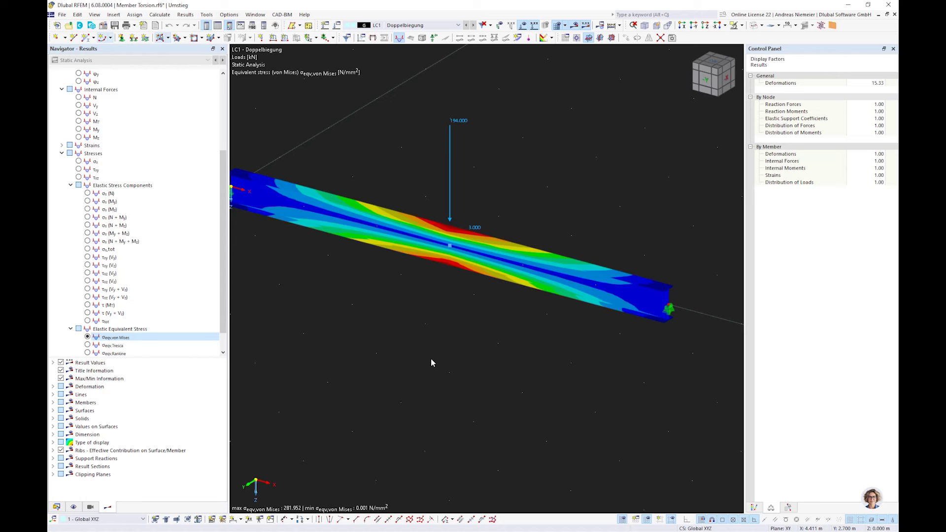
pyautogui.keyDown('ctrl'); pyautogui.moveTo(498, 335); pyautogui.dragTo(435, 357, button='middle'); pyautogui.keyUp('ctrl')
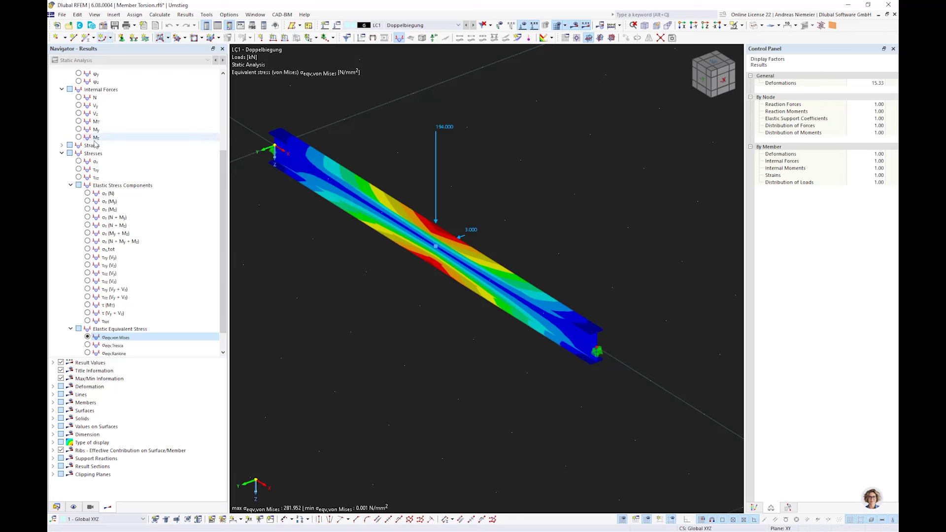
# Display the beam's local rotation φx and recalculate LC1 with static analysis settings SA3 - Large deformations | Newton-Raphson | 100 | 10
pyautogui.scroll(4, 95, 143)
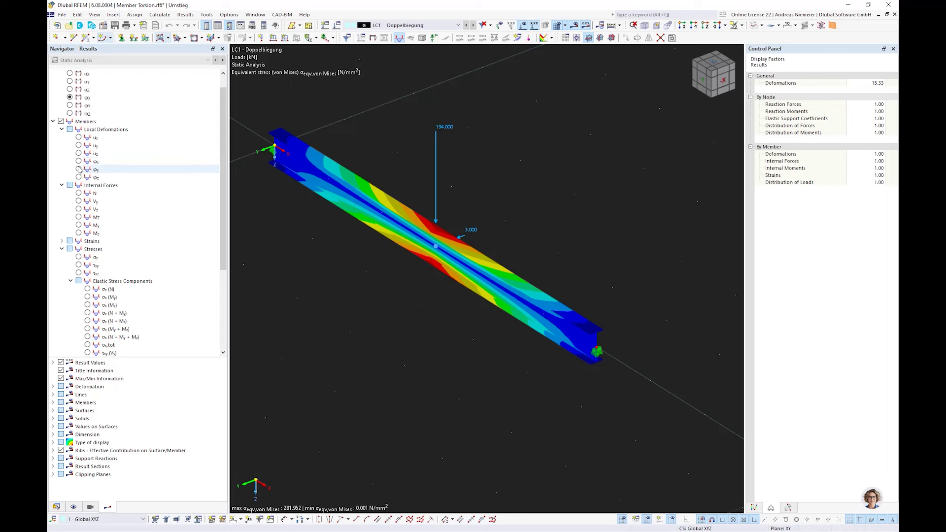
pyautogui.click(79, 162)
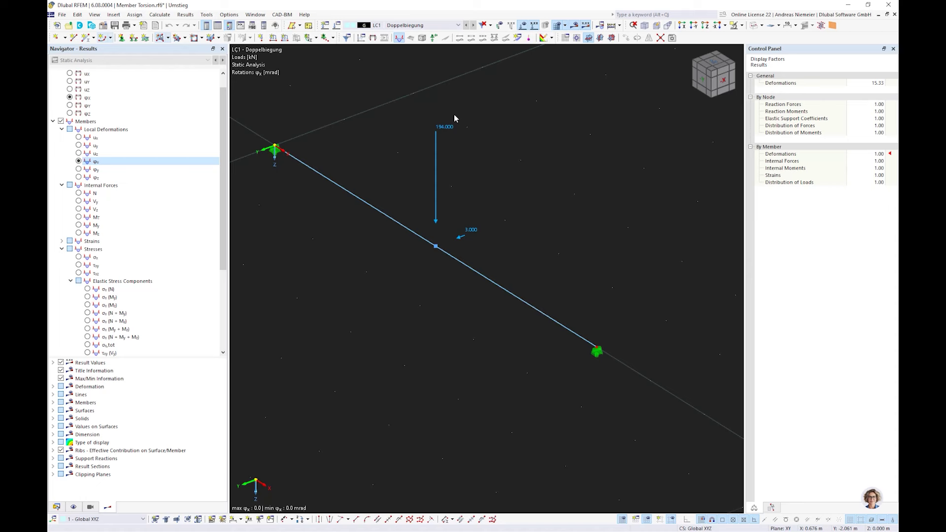
pyautogui.click(339, 30)
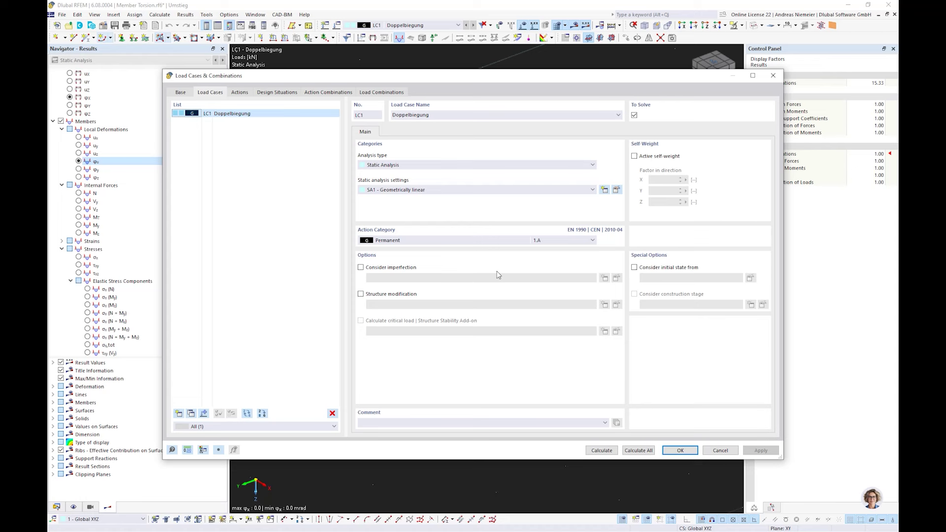
pyautogui.click(471, 191)
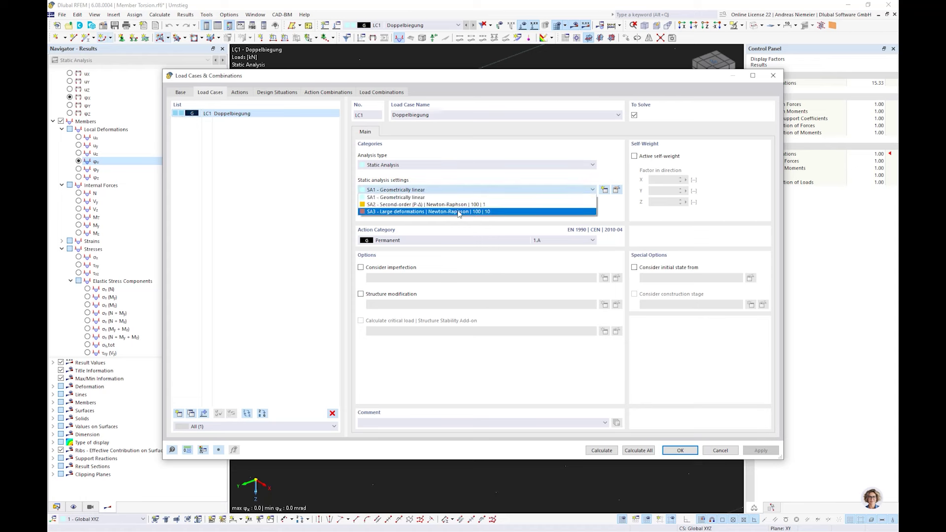
pyautogui.click(458, 212)
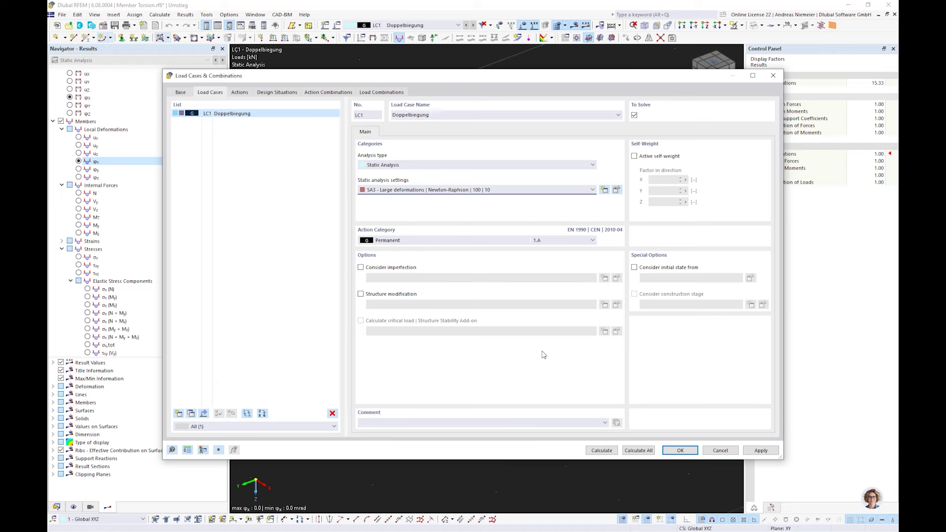
pyautogui.click(602, 451)
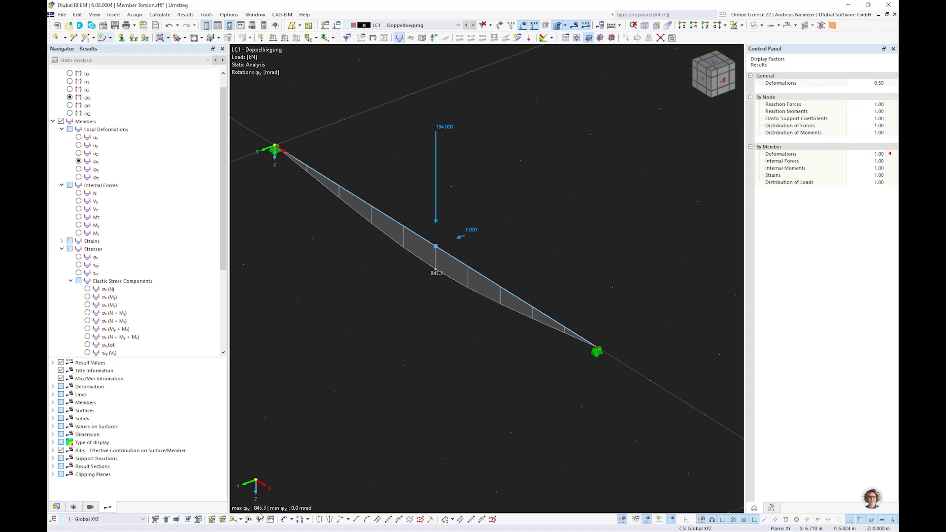
pyautogui.keyDown('ctrl'); pyautogui.moveTo(422, 297); pyautogui.dragTo(456, 299, button='middle'); pyautogui.keyUp('ctrl')
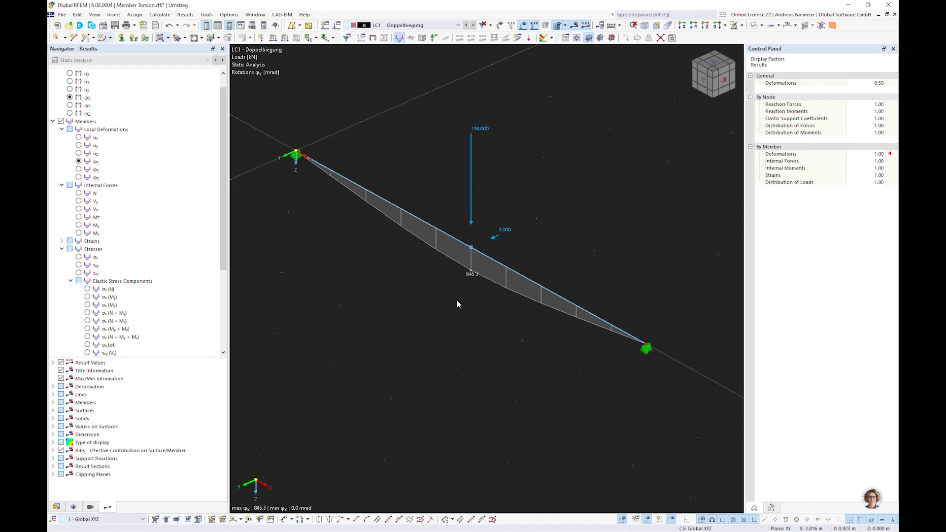
# Display the beam's bending moments My and Mz and its von Mises elastic equivalent stress for the large-deformation results of LC1
pyautogui.click(79, 225)
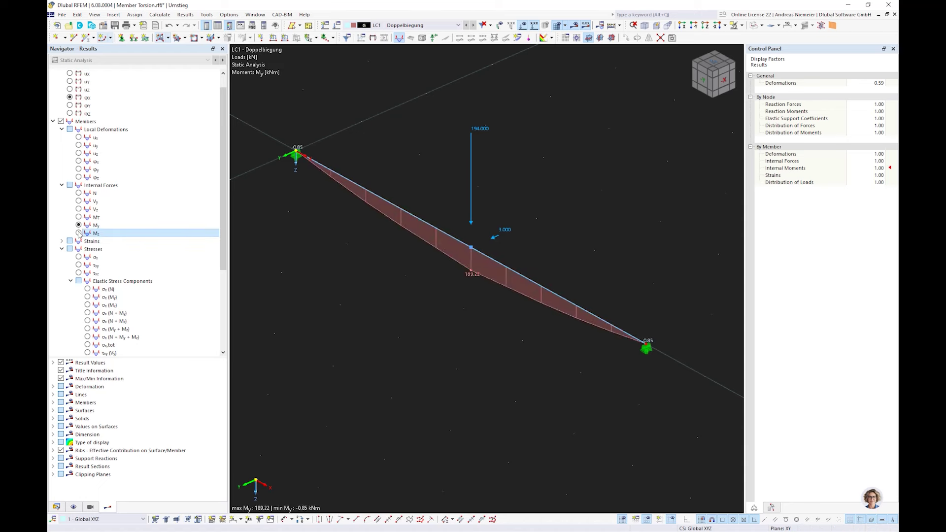
pyautogui.click(78, 233)
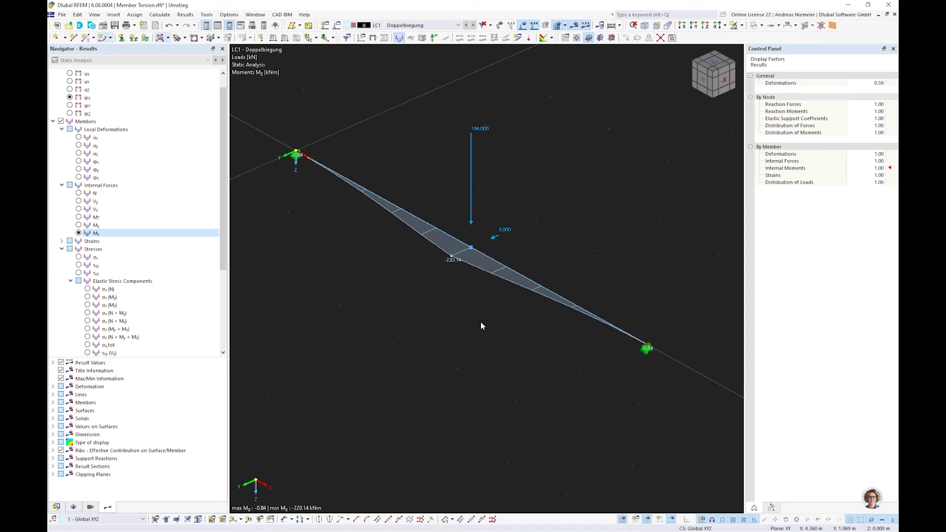
pyautogui.scroll(-5, 88, 340)
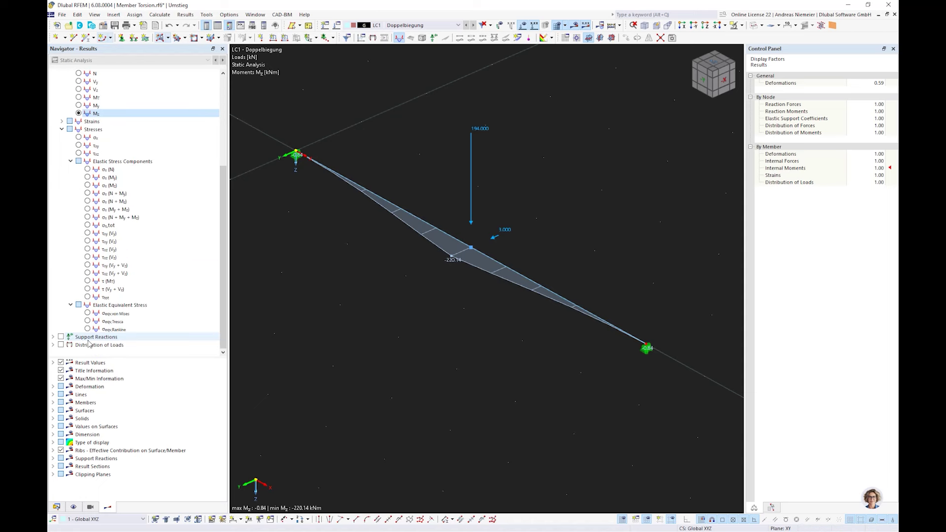
pyautogui.click(87, 314)
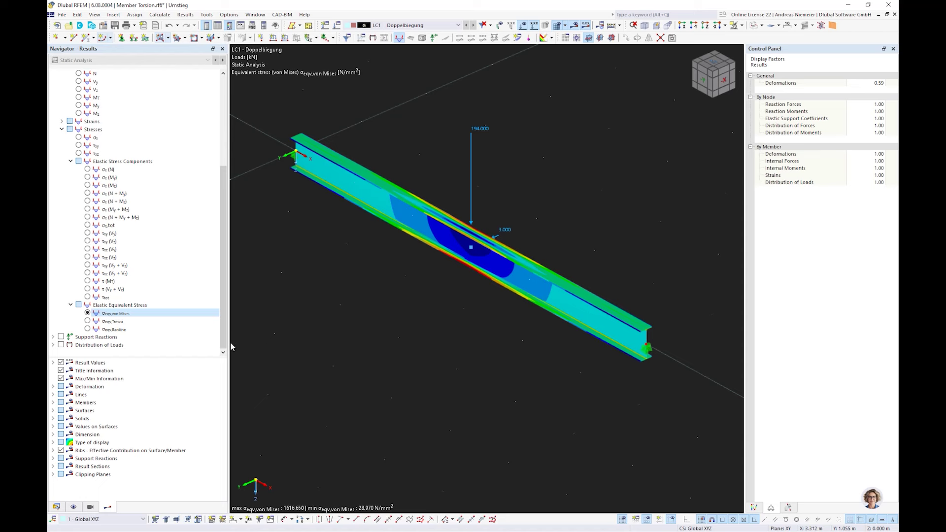
pyautogui.scroll(6, 207, 280)
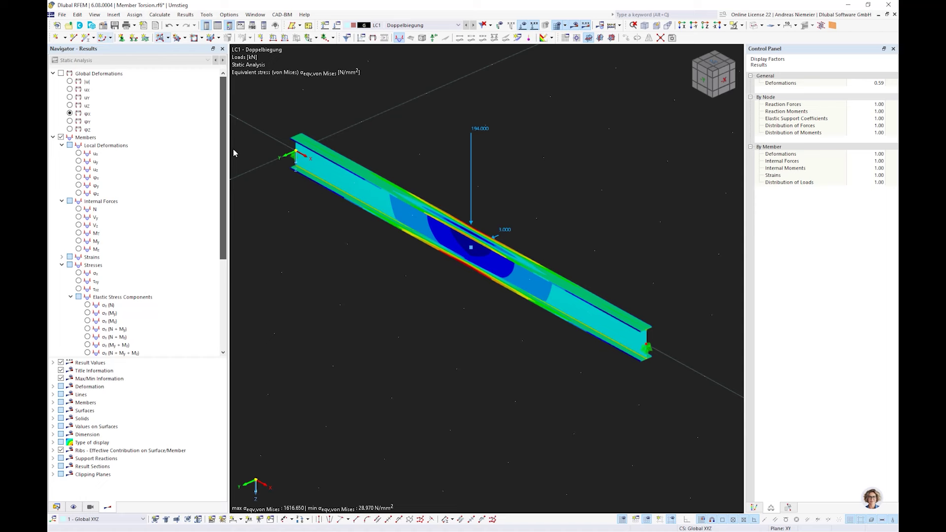
# Activate the Torsional Warping (7 DOF) add-on in the model's base data and recalculate LC1
pyautogui.click(102, 26)
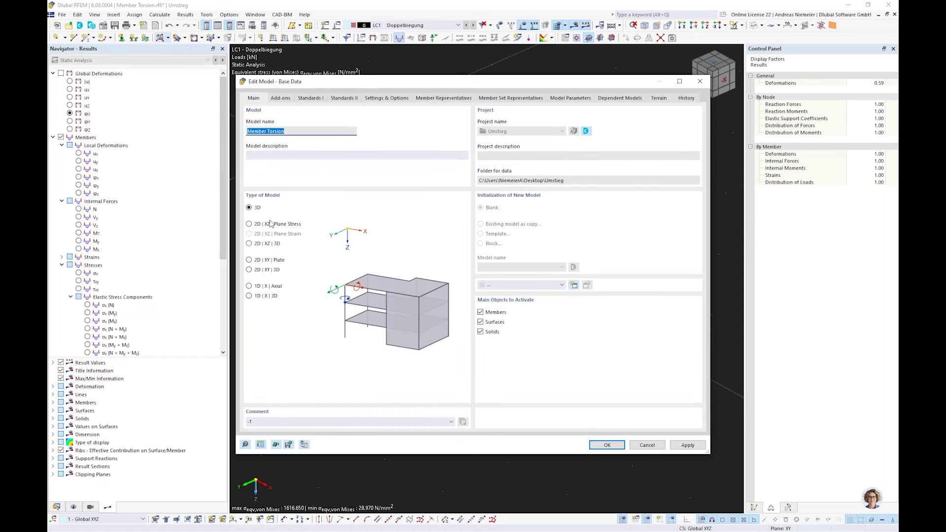
pyautogui.click(281, 98)
pyautogui.click(290, 181)
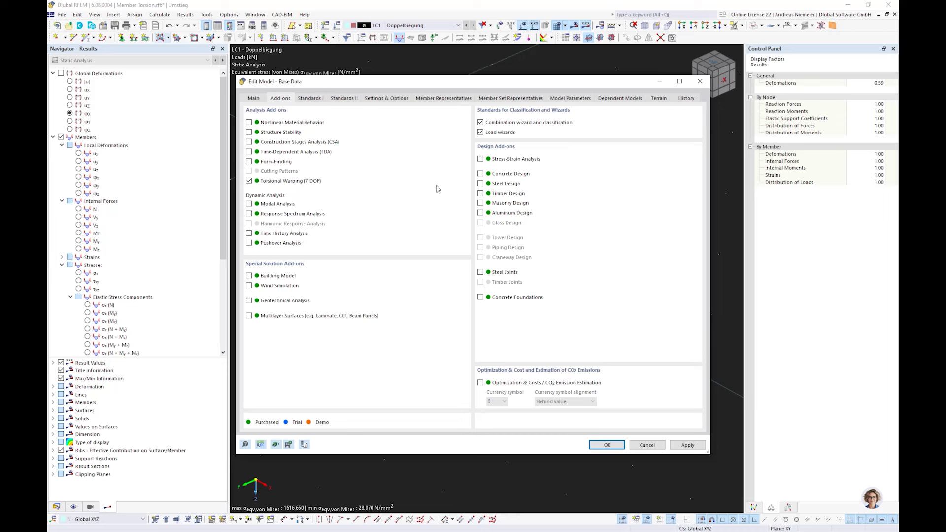
pyautogui.click(605, 445)
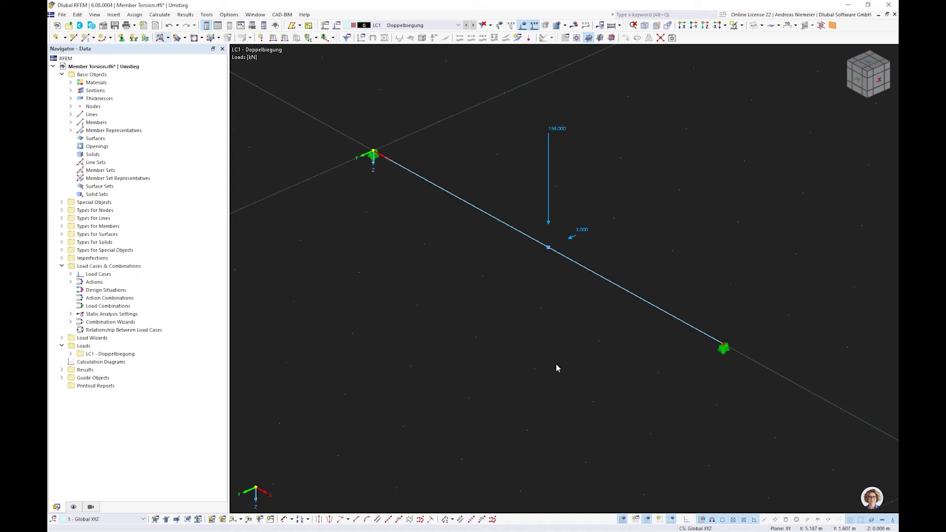
pyautogui.scroll(-1, 486, 285)
pyautogui.scroll(1, 486, 284)
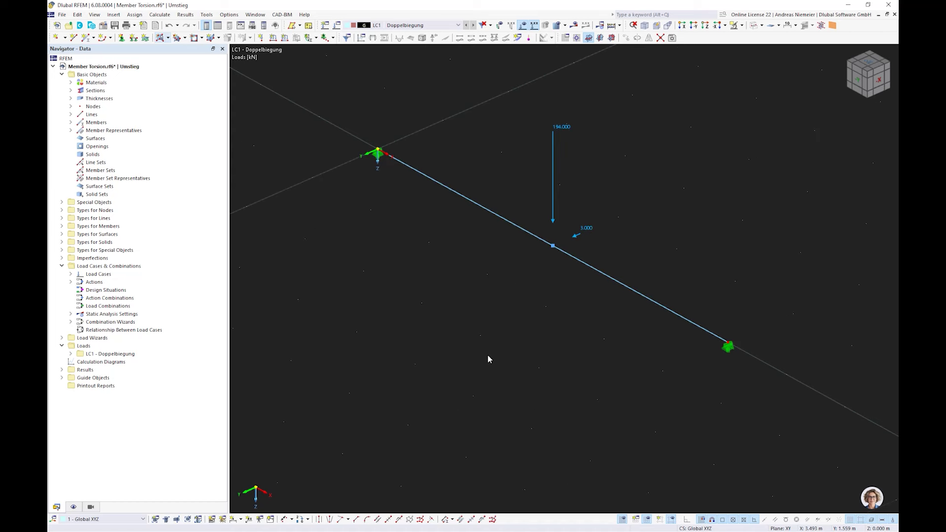
pyautogui.click(575, 26)
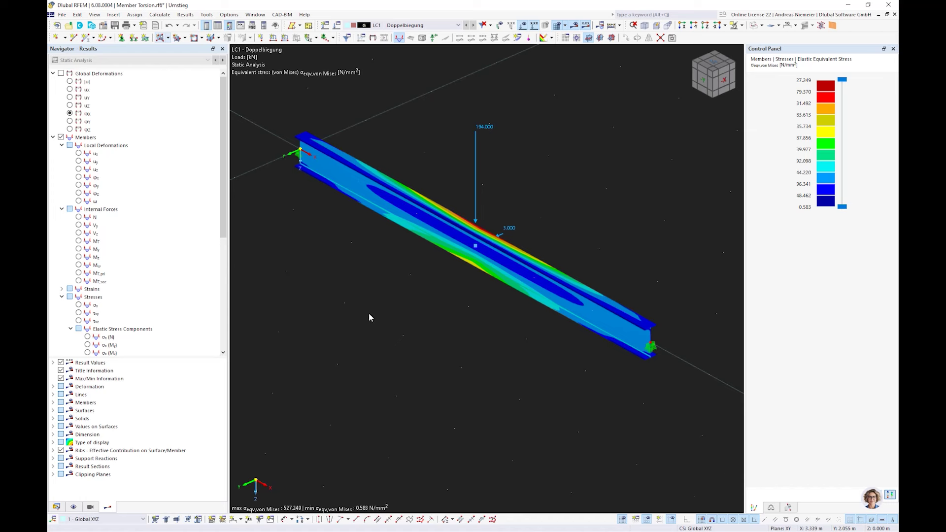
# Display the beam's local rotation φx and bending moments My and Mz for the LC1 calculation with torsional warping
pyautogui.scroll(-2, 368, 312)
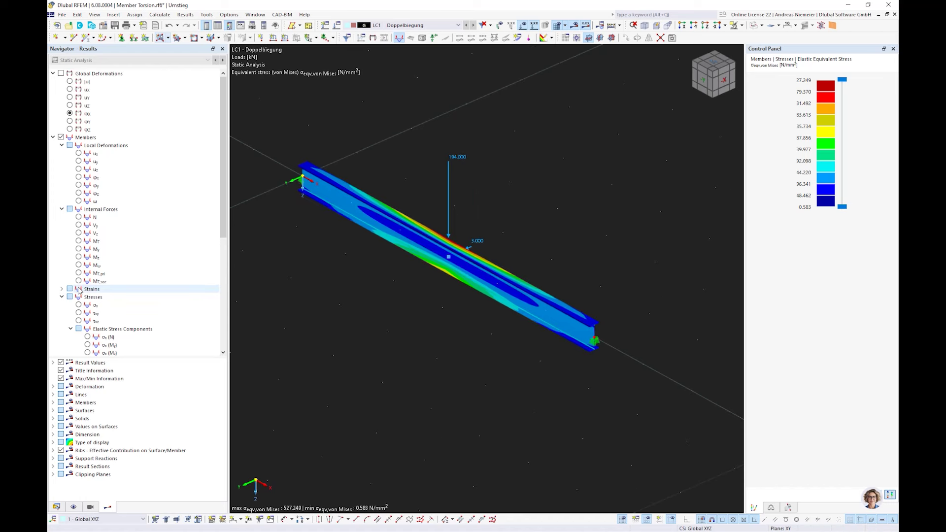
pyautogui.click(79, 177)
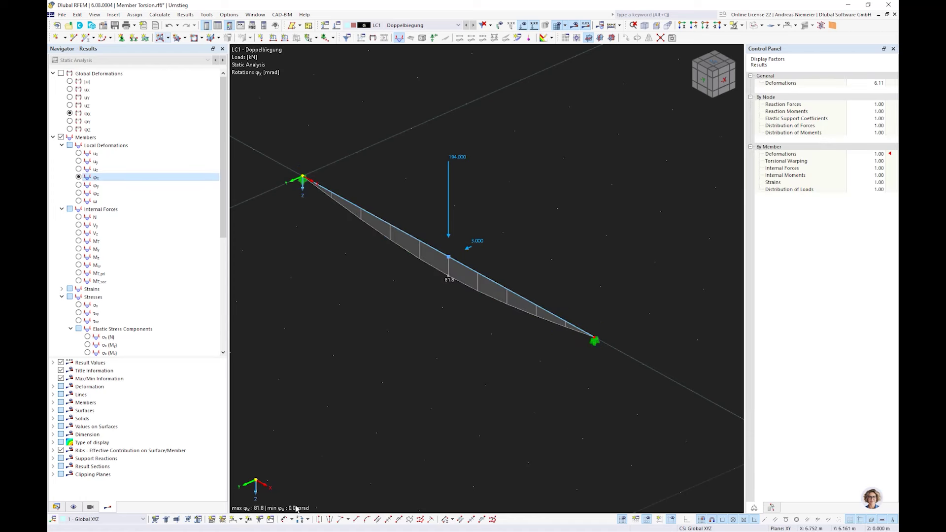
pyautogui.click(79, 250)
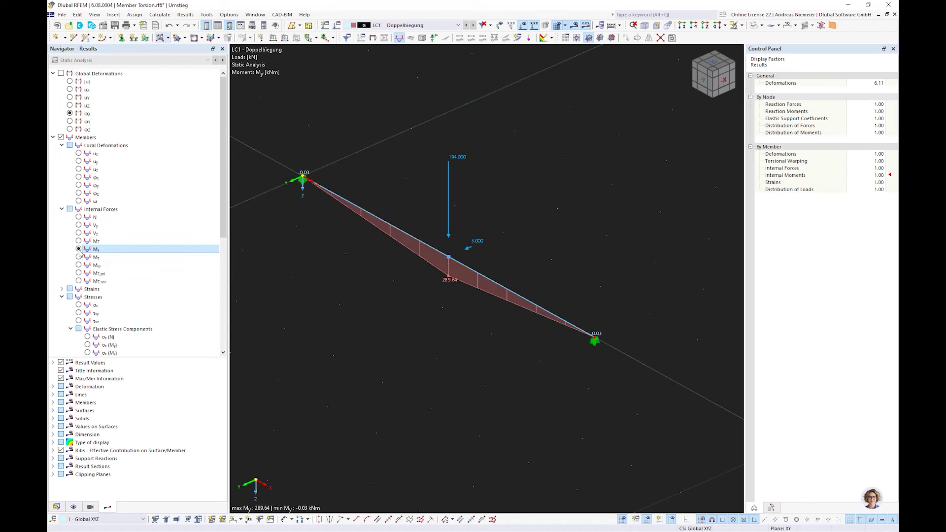
pyautogui.click(79, 257)
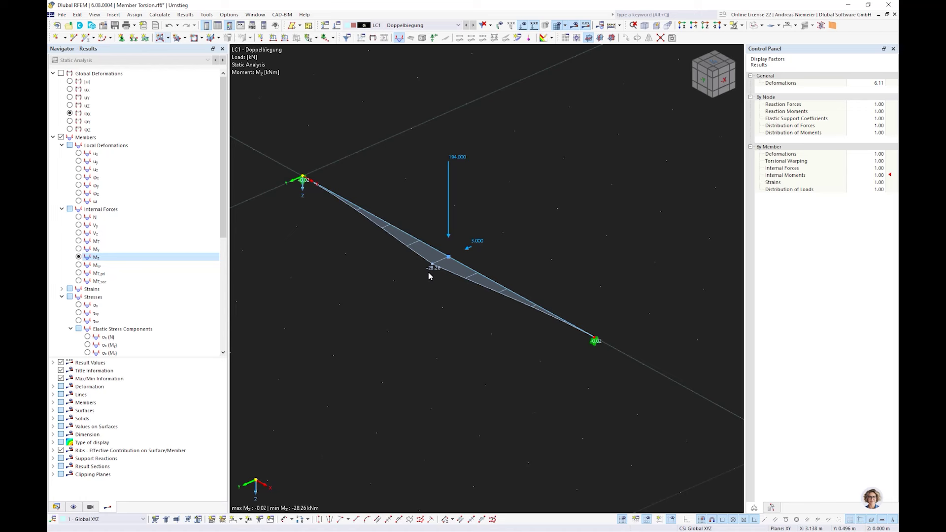
# Display the beam's warping ω, the primary and secondary torsional moments MT,pri and MT,sec, and the warping moment Mω
pyautogui.scroll(-3, 119, 227)
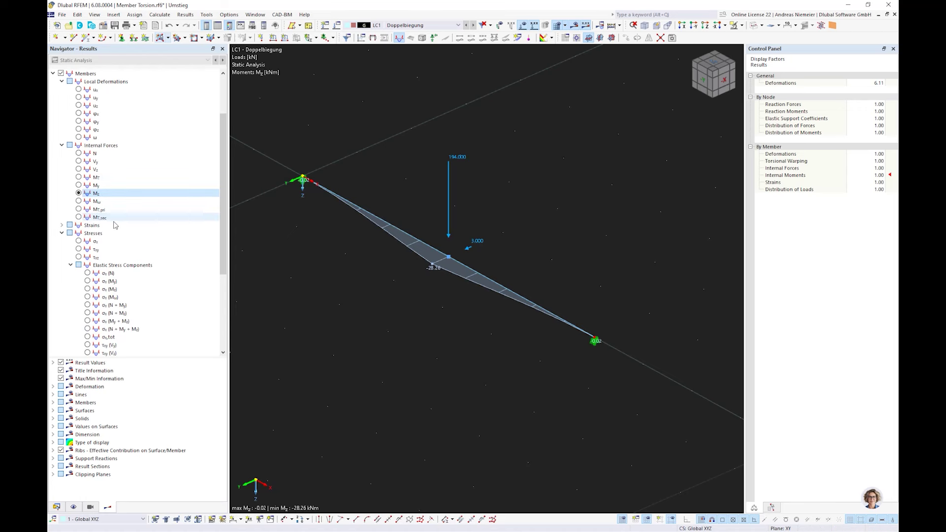
pyautogui.click(79, 138)
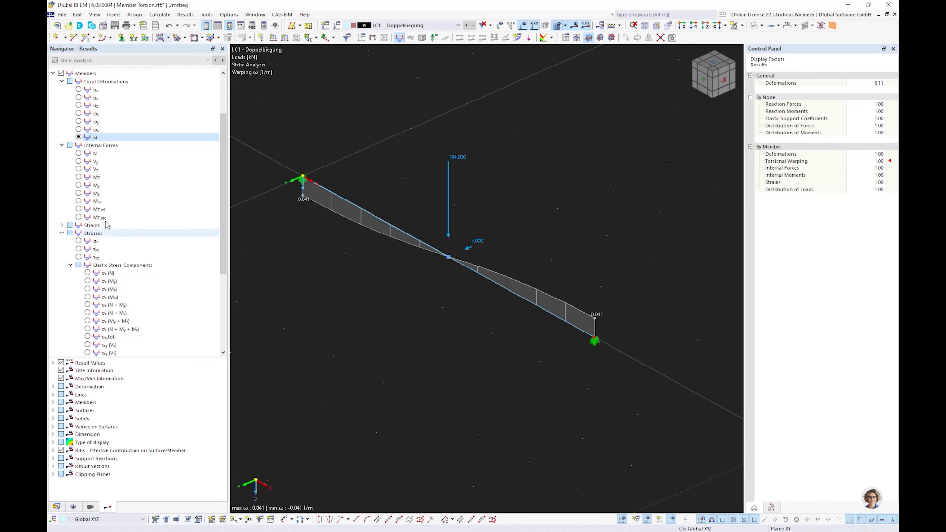
pyautogui.scroll(-2, 107, 225)
pyautogui.click(79, 177)
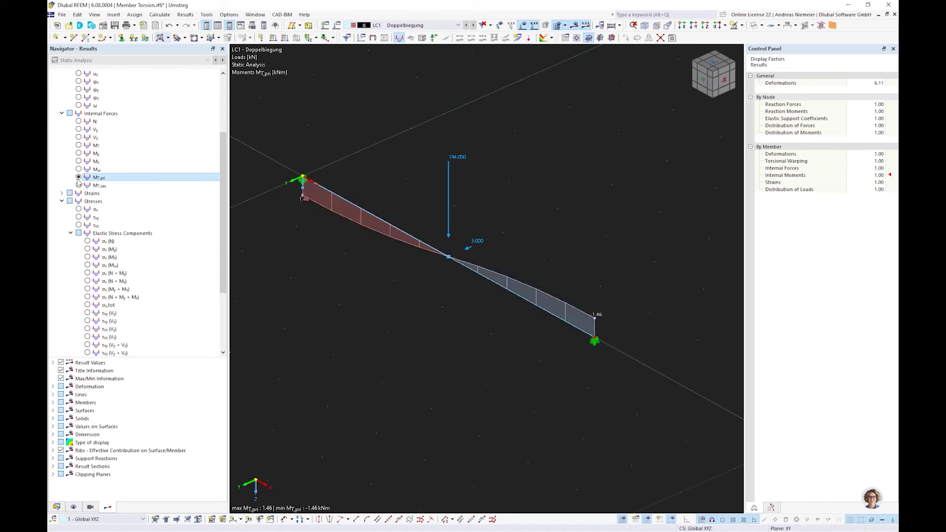
pyautogui.click(78, 186)
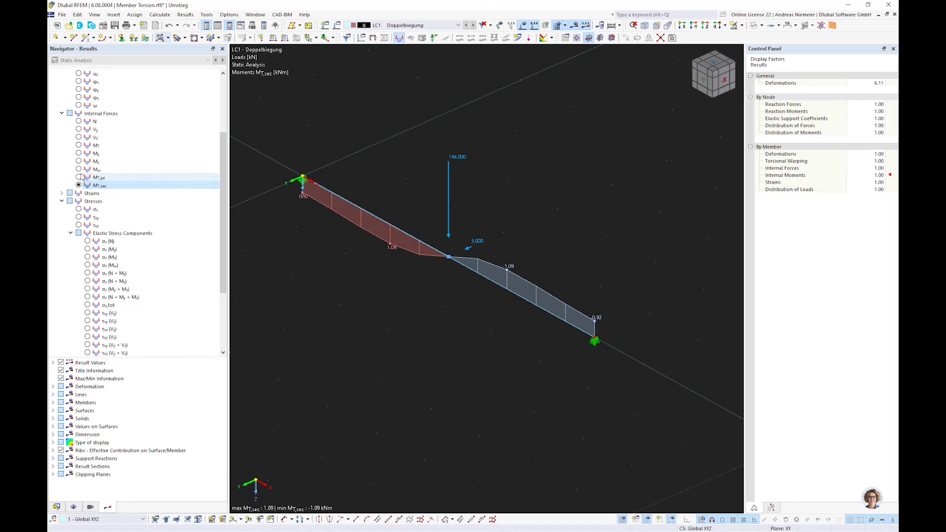
pyautogui.click(79, 169)
pyautogui.moveTo(309, 312); pyautogui.dragTo(459, 232, button='middle')
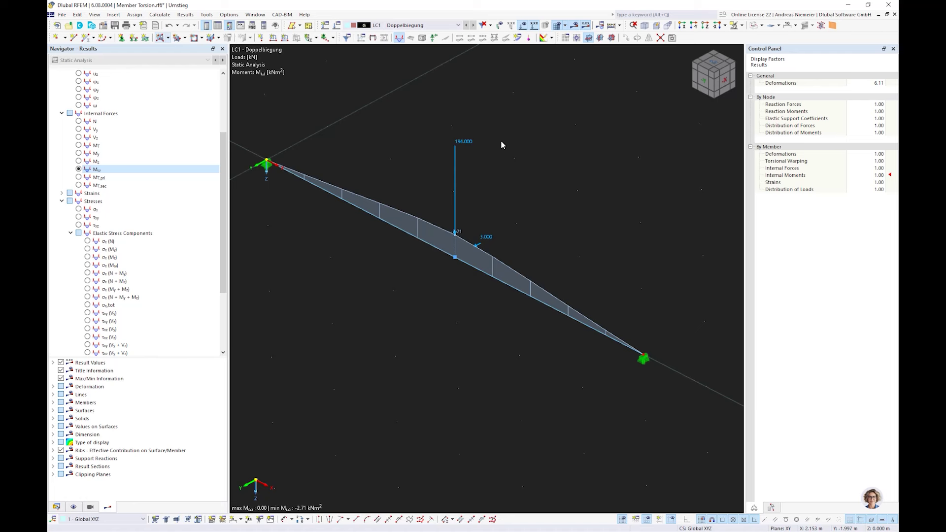
# Close the Member Torsion model
pyautogui.click(60, 14)
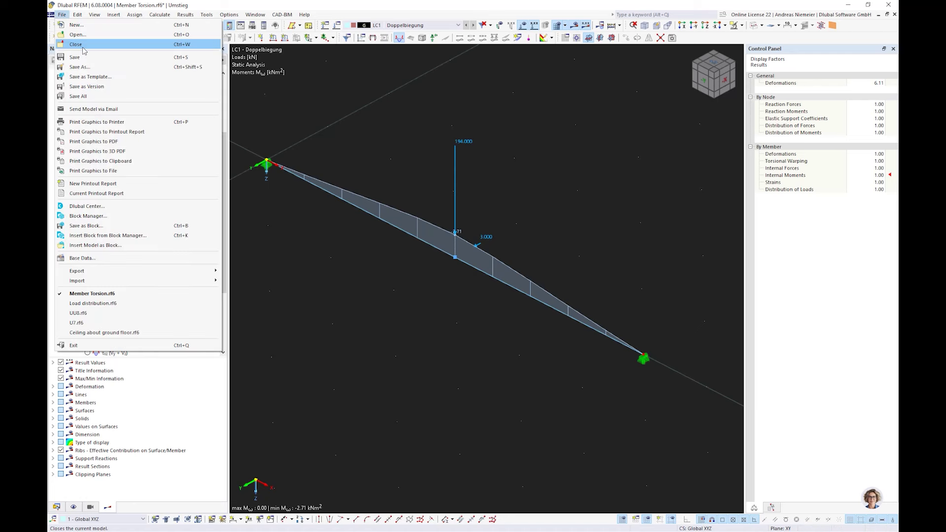
pyautogui.click(75, 44)
pyautogui.click(510, 314)
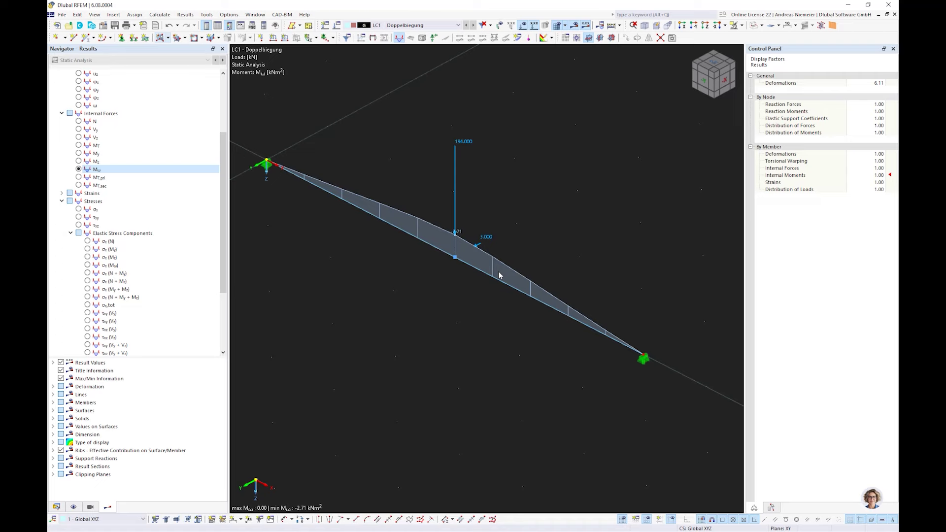
# Open the model file Joints design.rf6 from the Umstieg folder
pyautogui.click(55, 14)
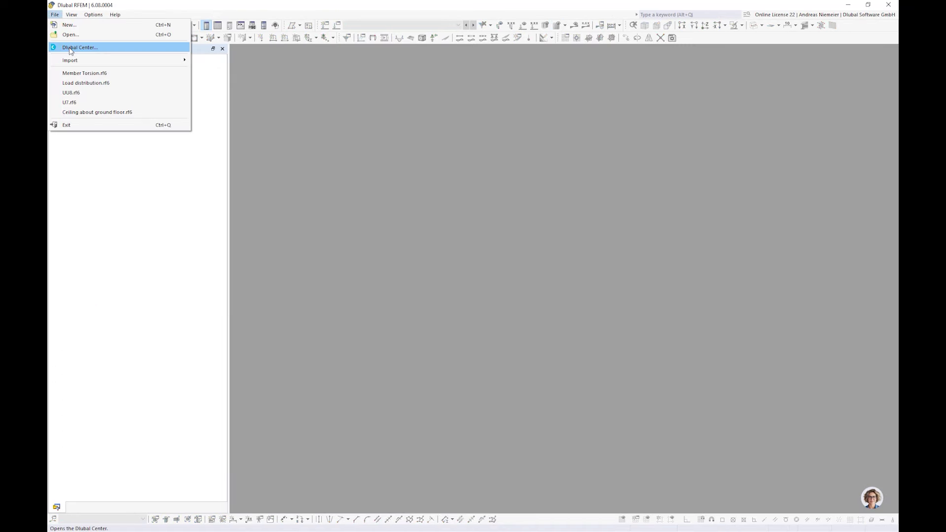
pyautogui.moveTo(77, 60)
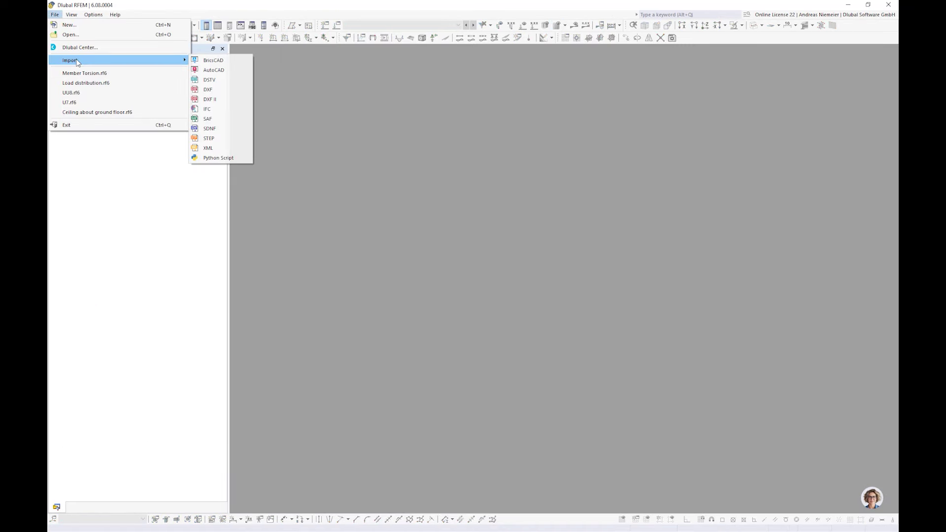
pyautogui.click(74, 34)
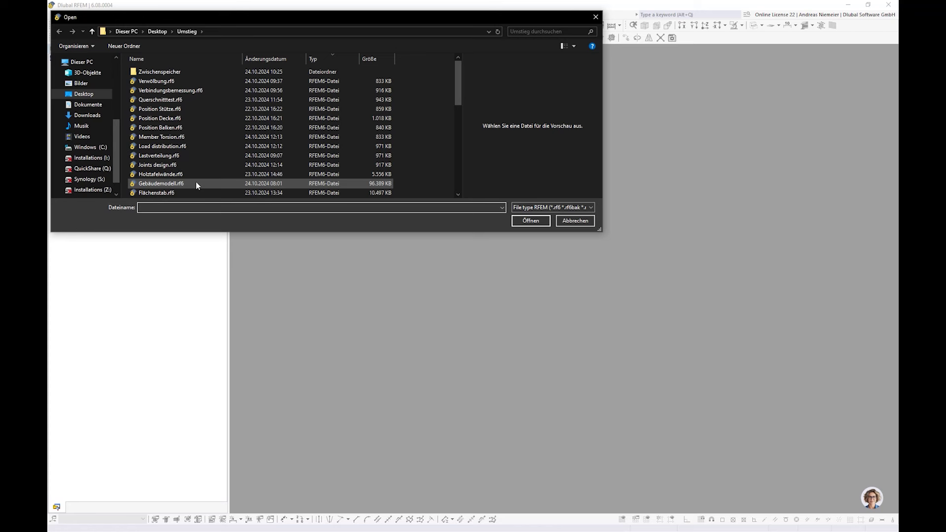
pyautogui.click(163, 164)
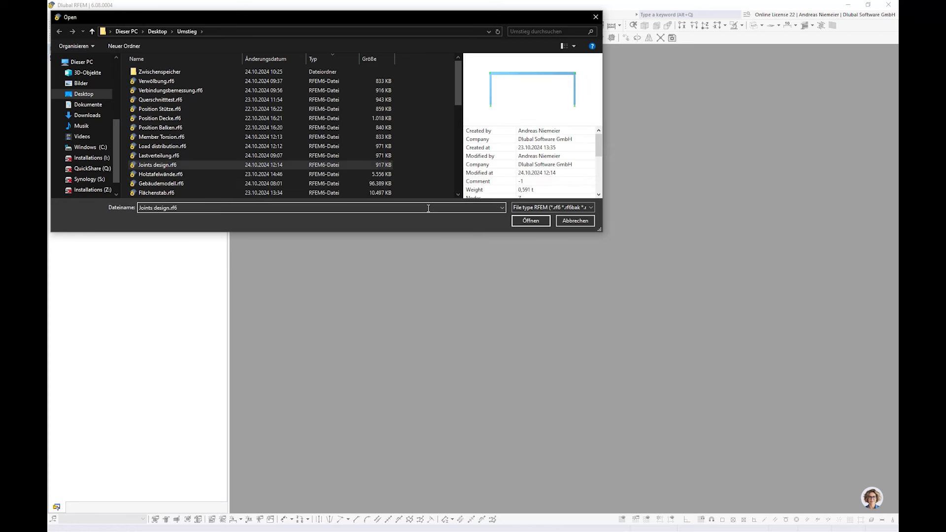
pyautogui.click(519, 222)
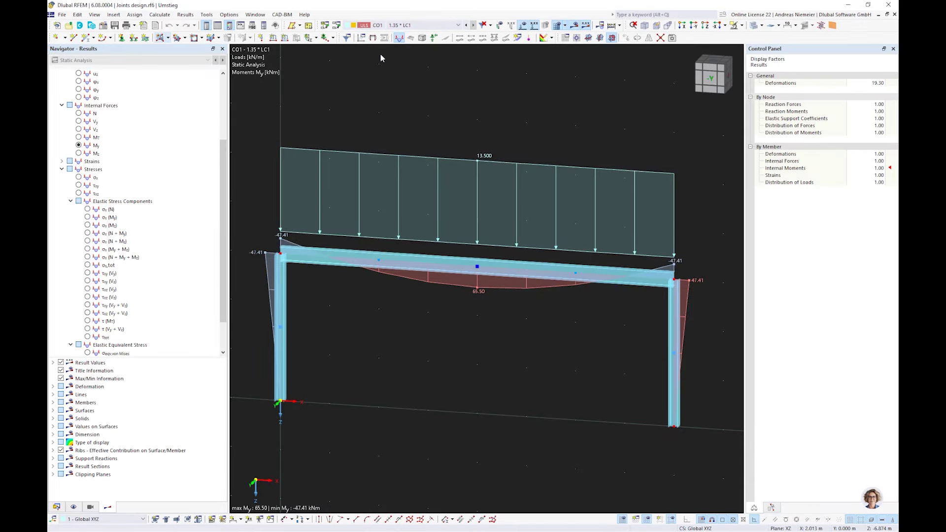
# Select load combination CO1 (1.35 * LC1) for the results shown on the frame
pyautogui.click(410, 26)
pyautogui.click(423, 47)
pyautogui.click(416, 25)
pyautogui.click(422, 48)
pyautogui.moveTo(467, 302); pyautogui.dragTo(452, 274, button='middle')
pyautogui.scroll(-2, 459, 274)
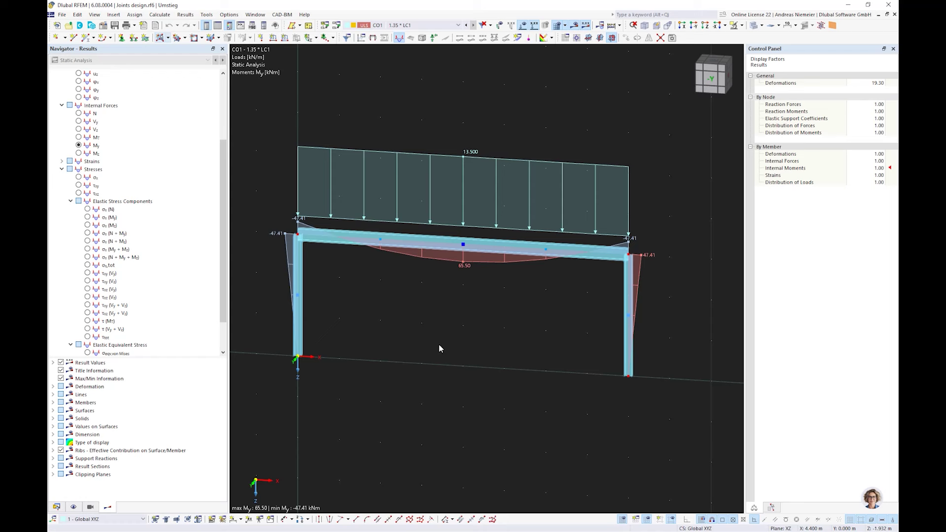
# Display the frame's von Mises elastic equivalent stress with its colour scale, and return to the bending moment My
pyautogui.scroll(-2, 135, 226)
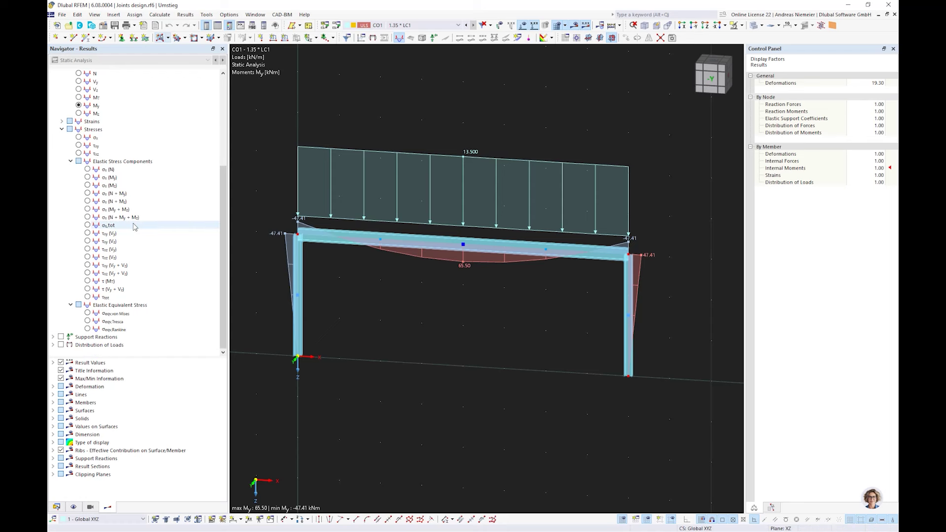
pyautogui.click(91, 316)
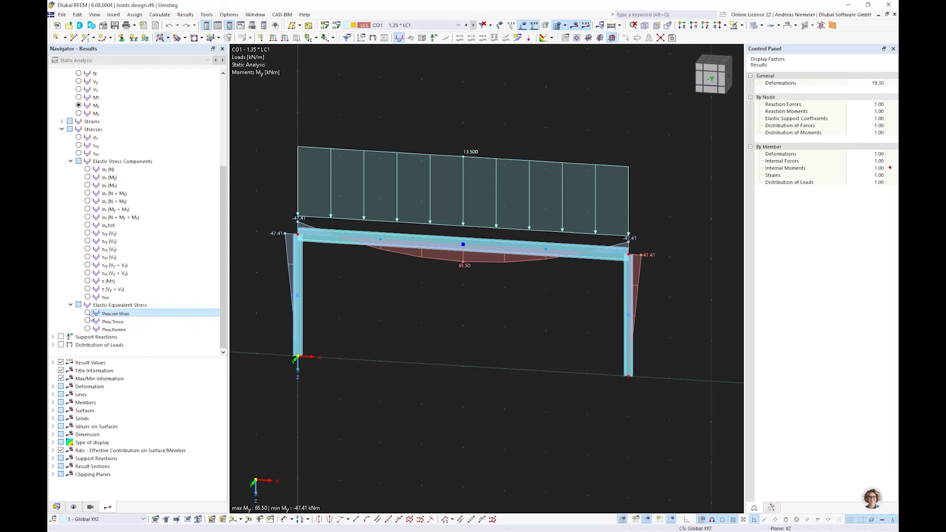
pyautogui.click(89, 315)
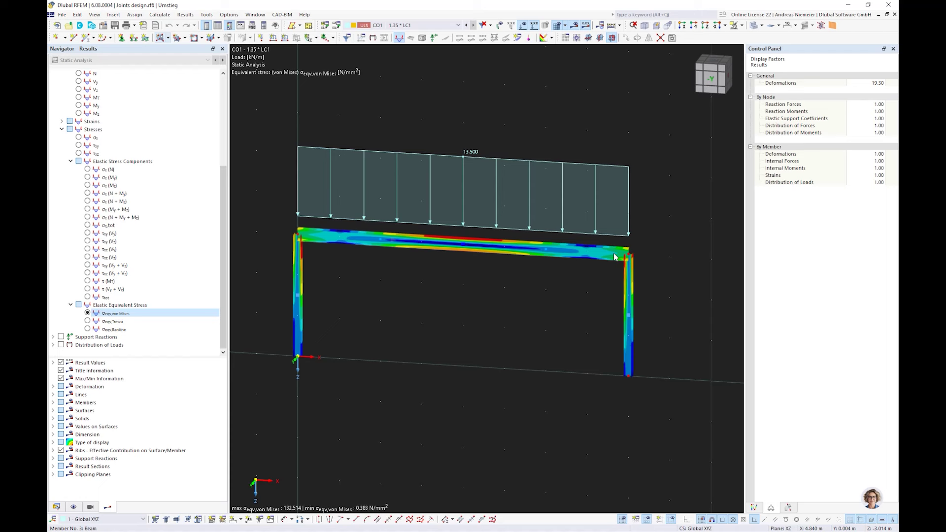
pyautogui.click(755, 508)
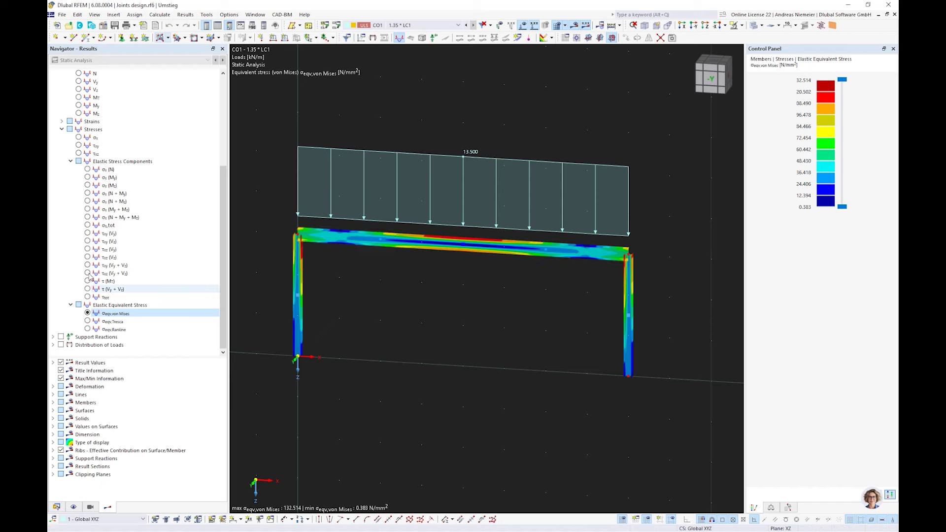
pyautogui.scroll(5, 88, 127)
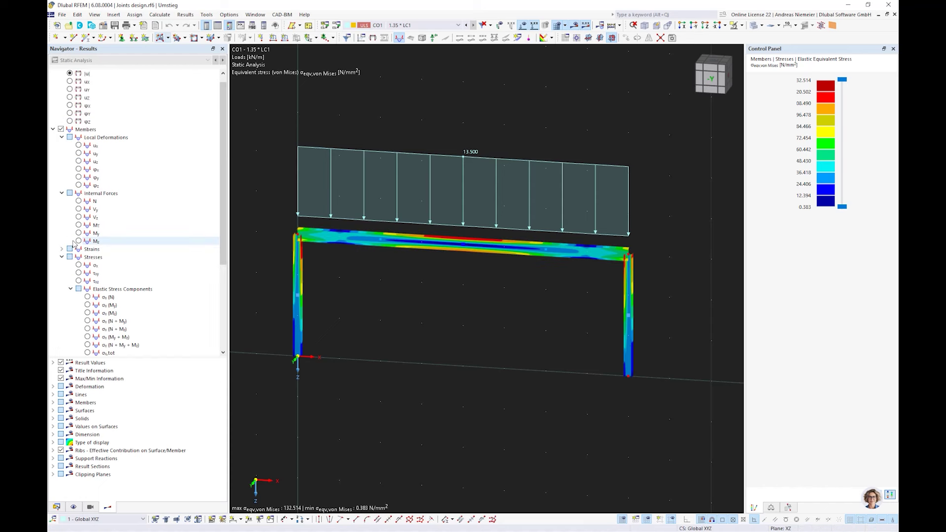
pyautogui.click(79, 233)
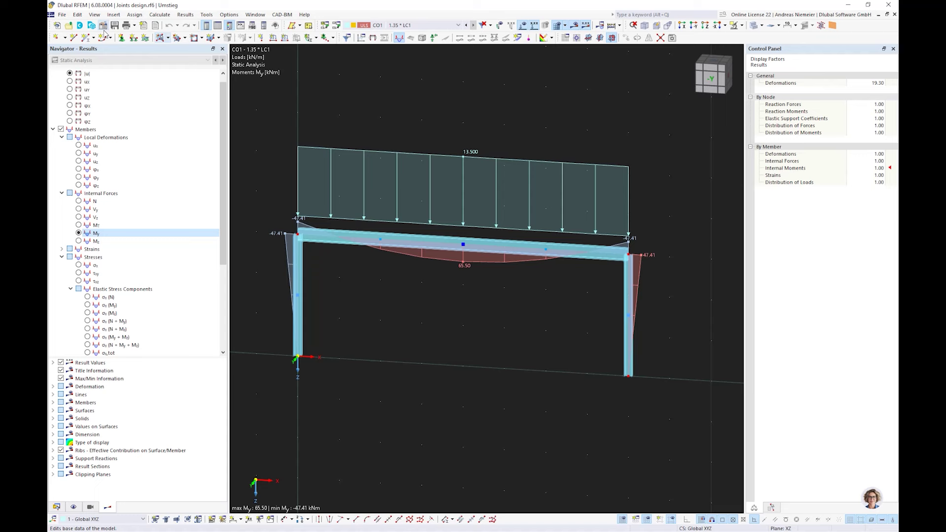
# Activate the Steel Joints design add-on in the model's base data
pyautogui.click(103, 29)
pyautogui.click(278, 99)
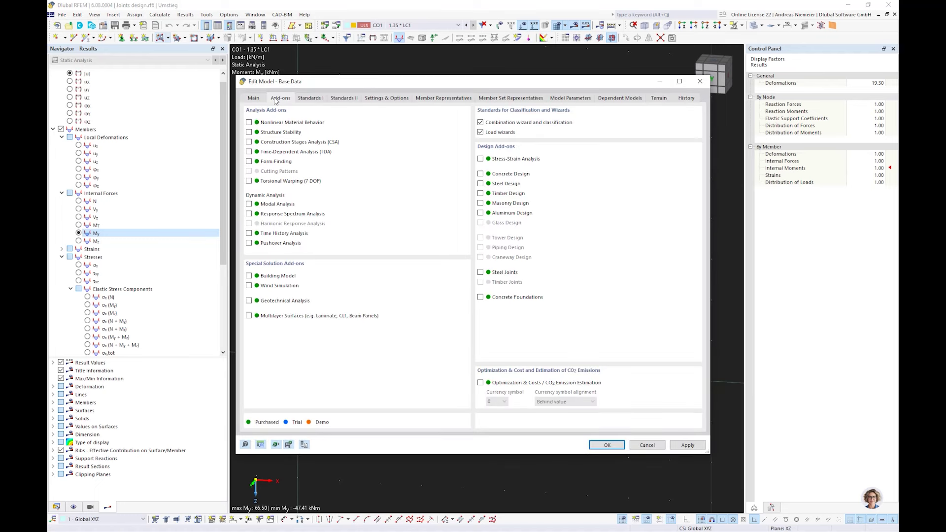
pyautogui.click(481, 272)
pyautogui.click(608, 445)
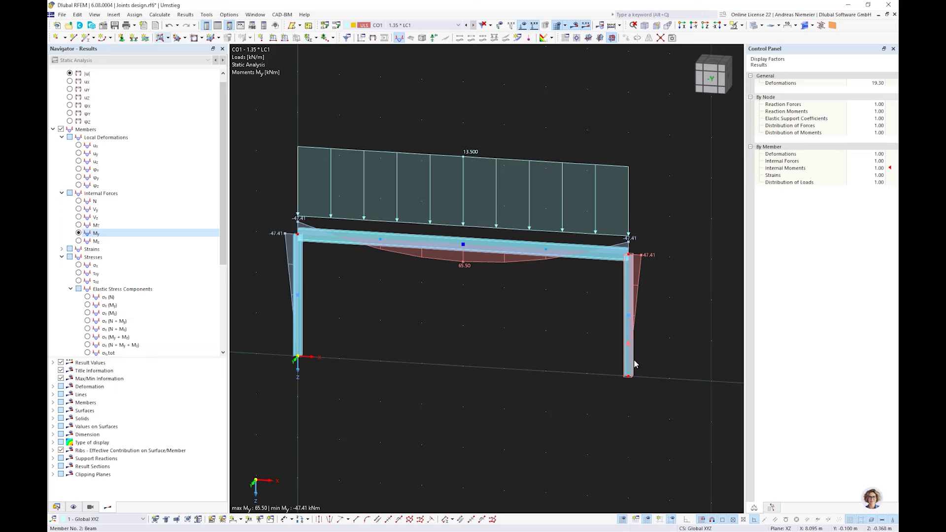
pyautogui.moveTo(268, 205); pyautogui.dragTo(636, 264)
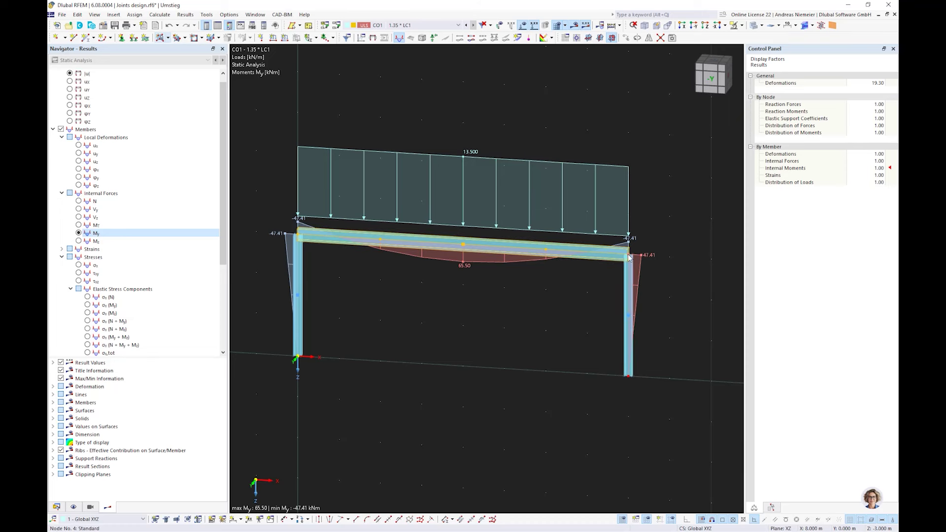
pyautogui.rightClick(628, 257)
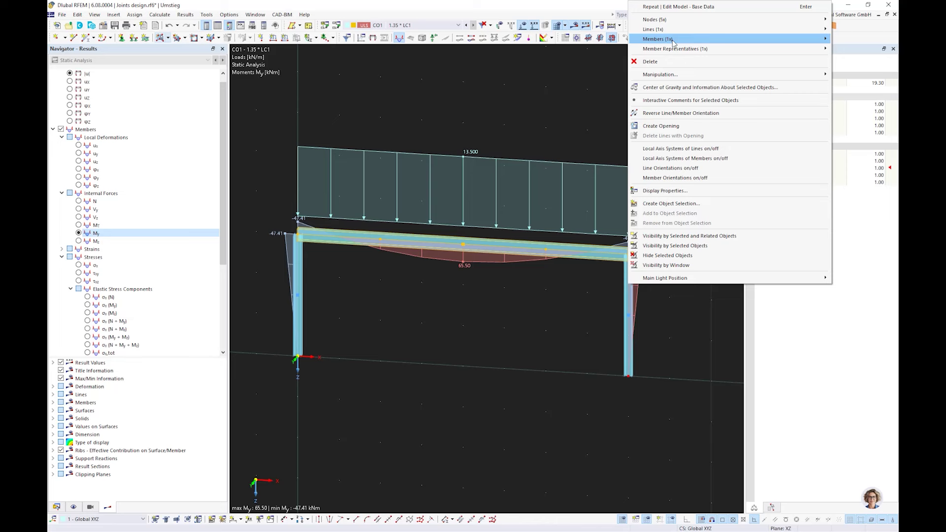
pyautogui.moveTo(640, 23)
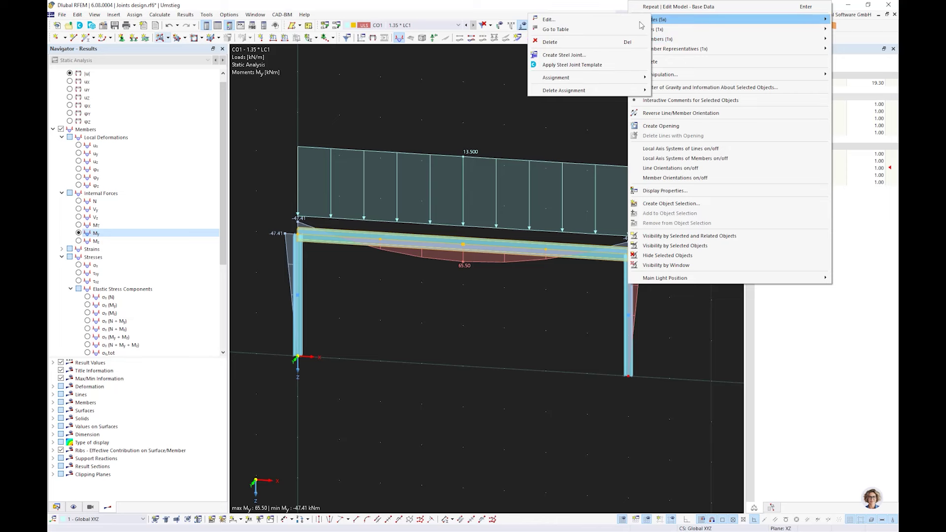
pyautogui.click(567, 65)
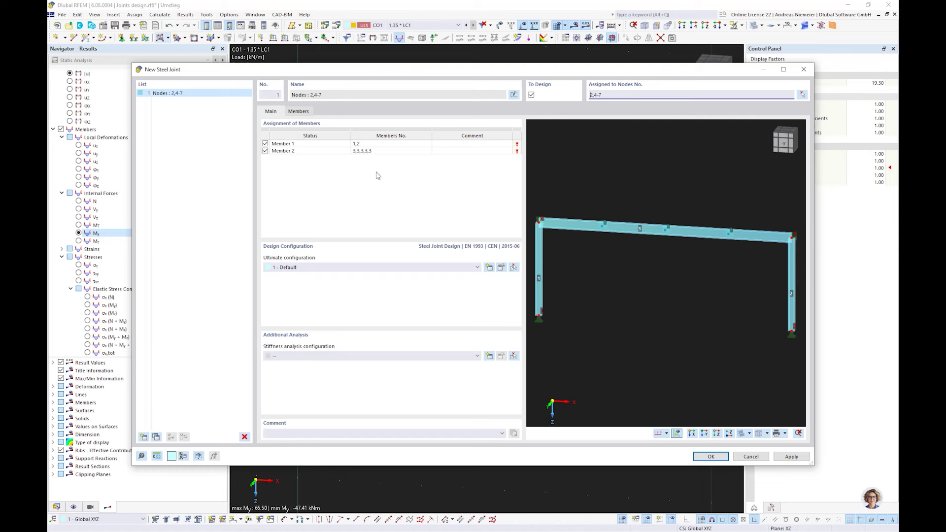
pyautogui.click(710, 456)
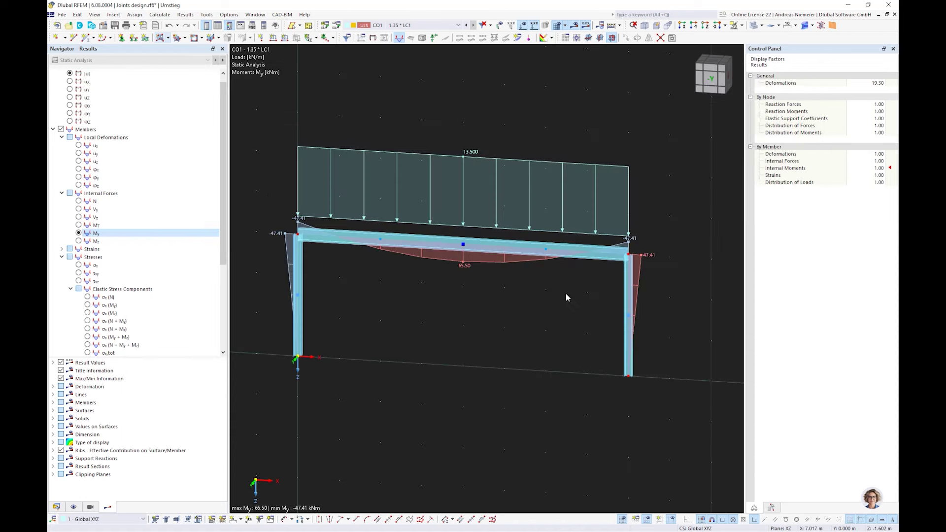
pyautogui.rightClick(626, 258)
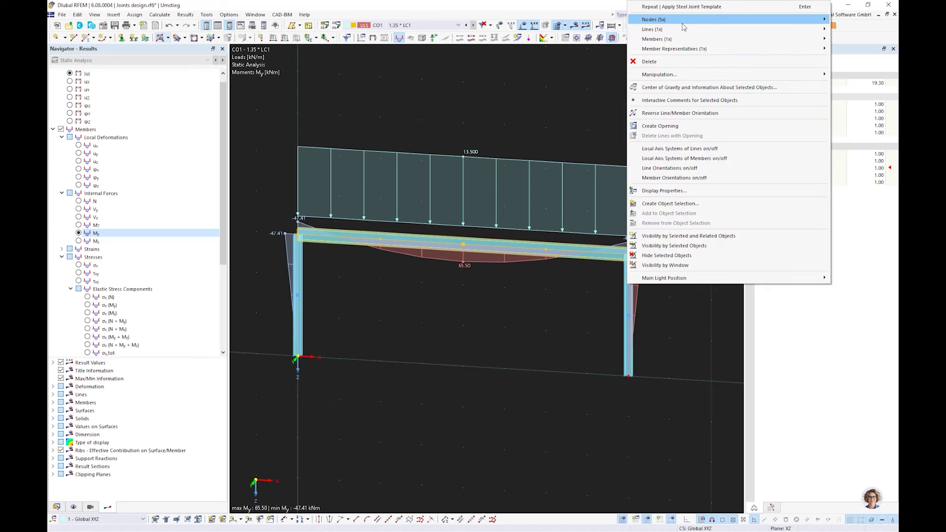
pyautogui.moveTo(683, 22)
pyautogui.click(585, 66)
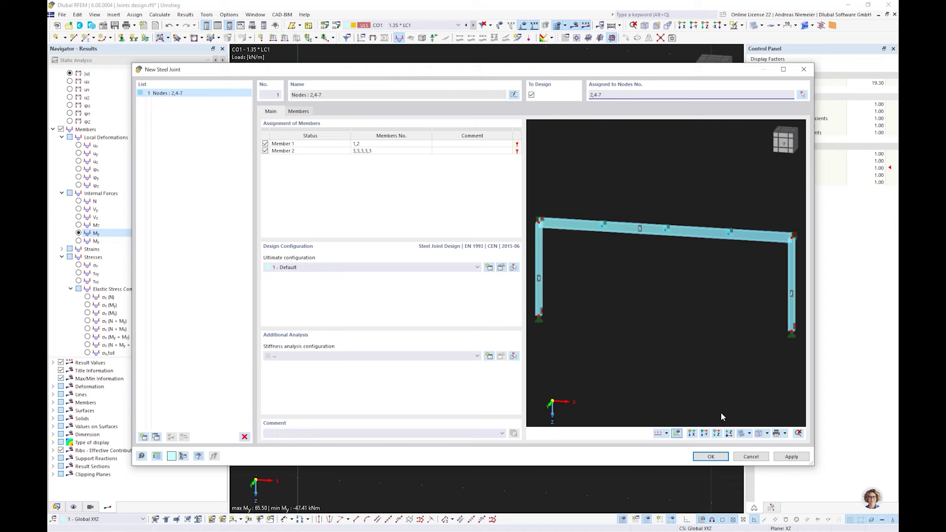
pyautogui.press('Escape')
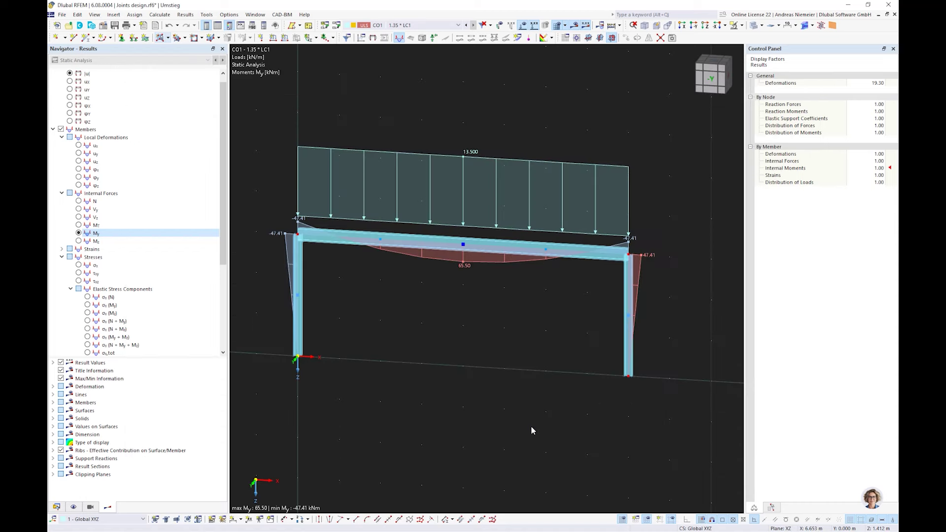
# Apply the rigid beam-to-column end plate template with column stiffeners to frame corner nodes 2 and 4
pyautogui.click(57, 509)
pyautogui.click(62, 258)
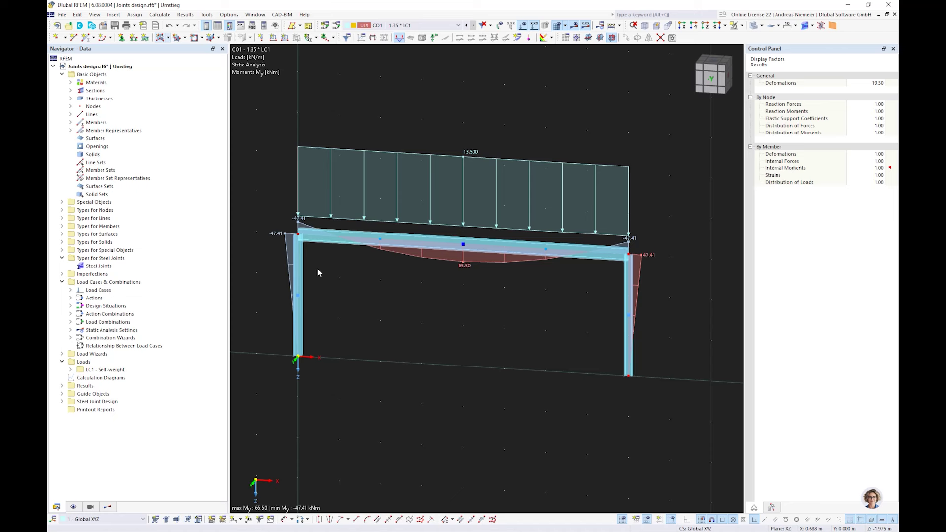
pyautogui.rightClick(630, 257)
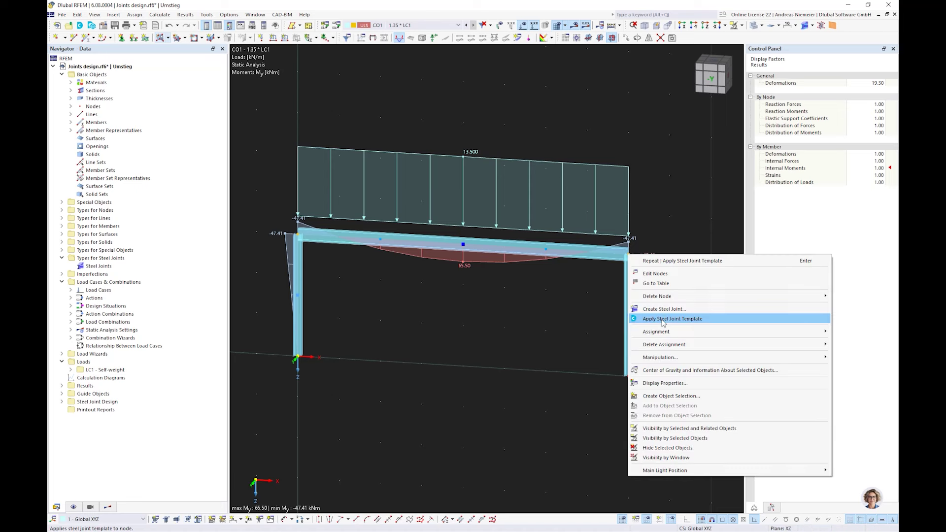
pyautogui.click(663, 321)
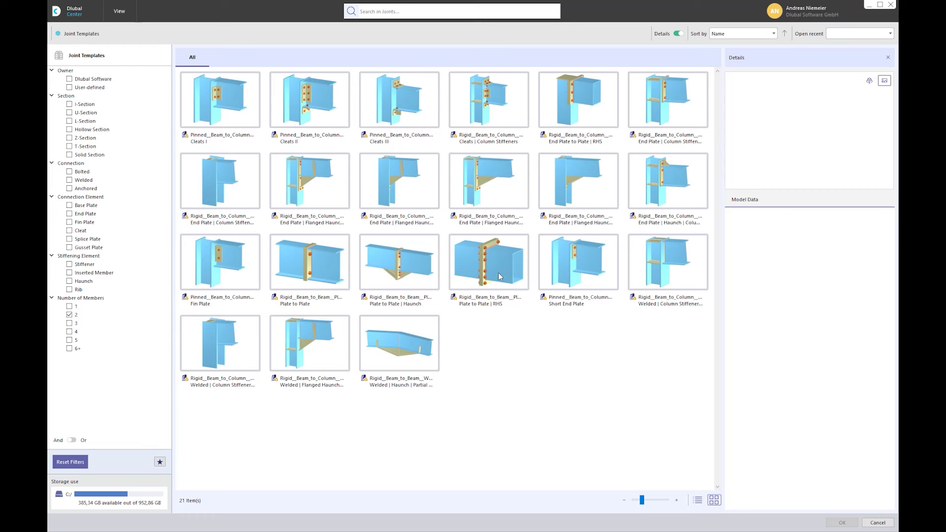
pyautogui.click(652, 121)
pyautogui.doubleClick(677, 107)
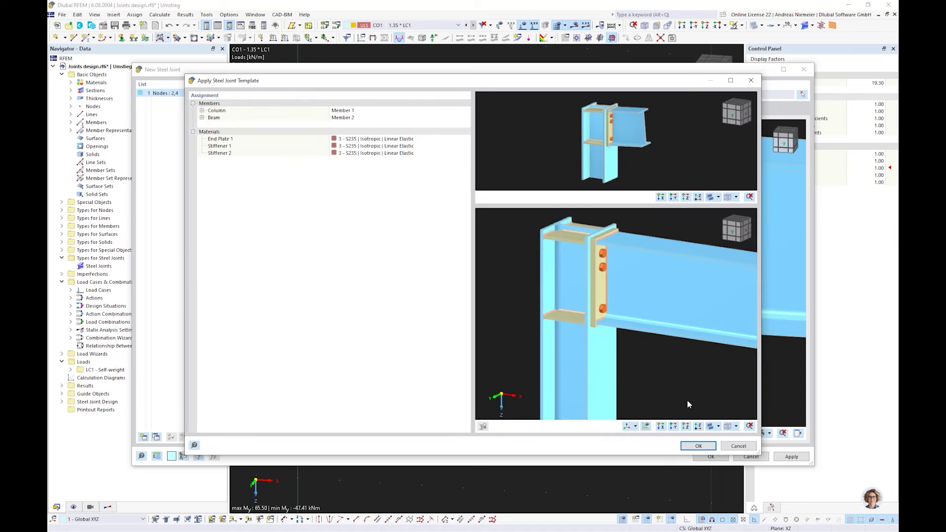
pyautogui.click(697, 446)
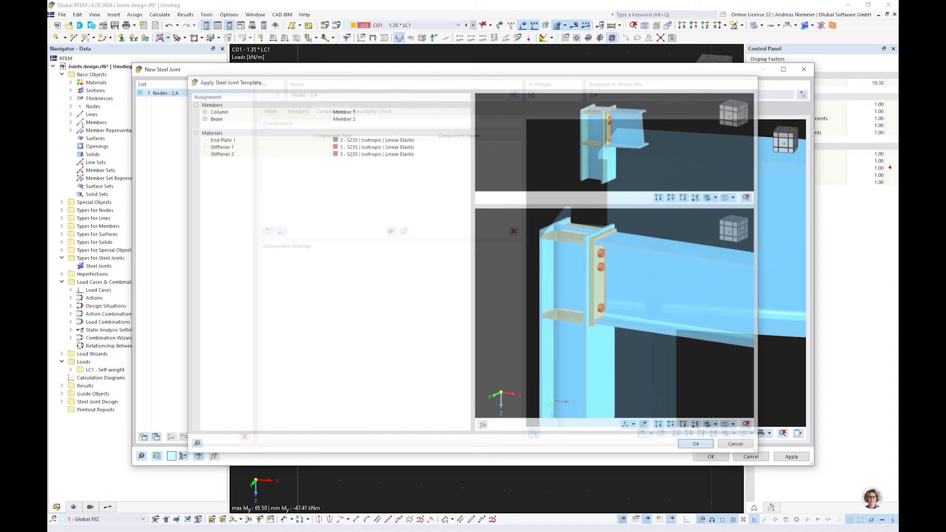
# Delete the upper column stiffener, Stiffener 1, from the joint's components
pyautogui.scroll(-3, 600, 296)
pyautogui.keyDown('ctrl'); pyautogui.moveTo(600, 296); pyautogui.dragTo(552, 174, button='middle'); pyautogui.keyUp('ctrl')
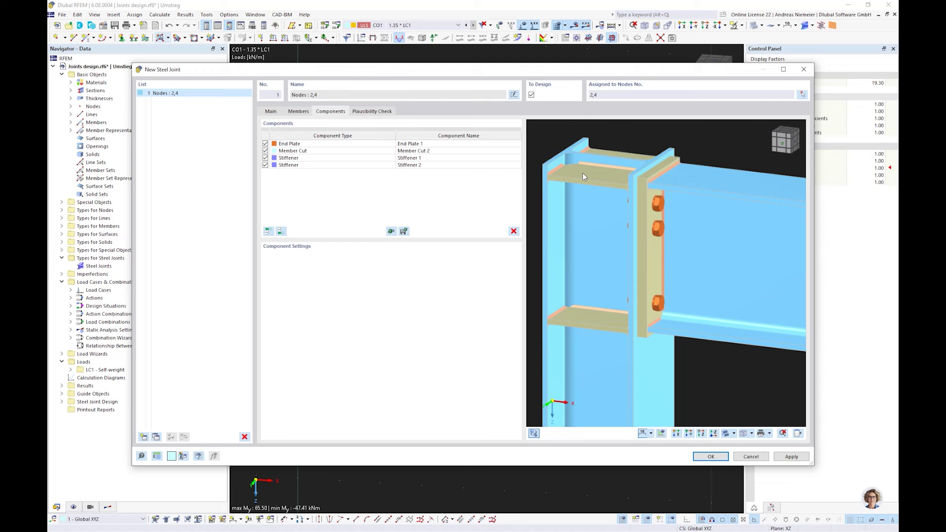
pyautogui.click(280, 158)
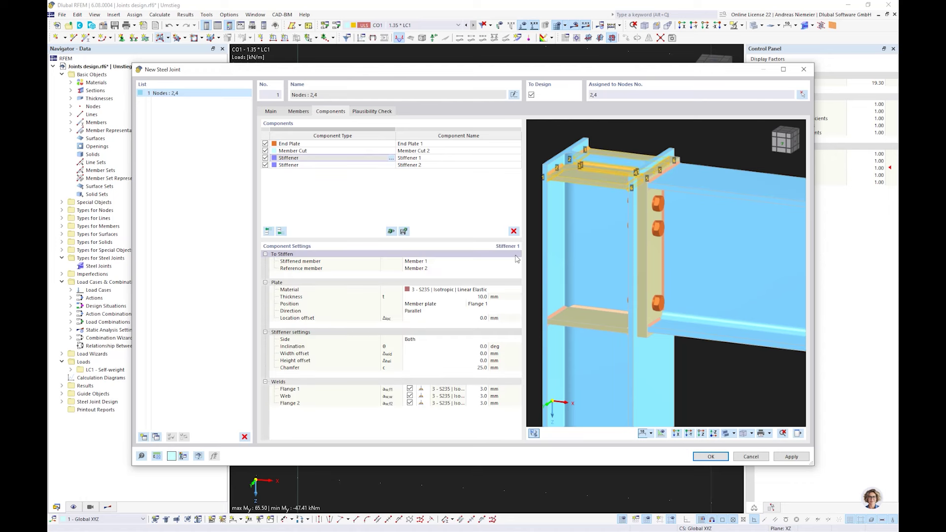
pyautogui.click(514, 231)
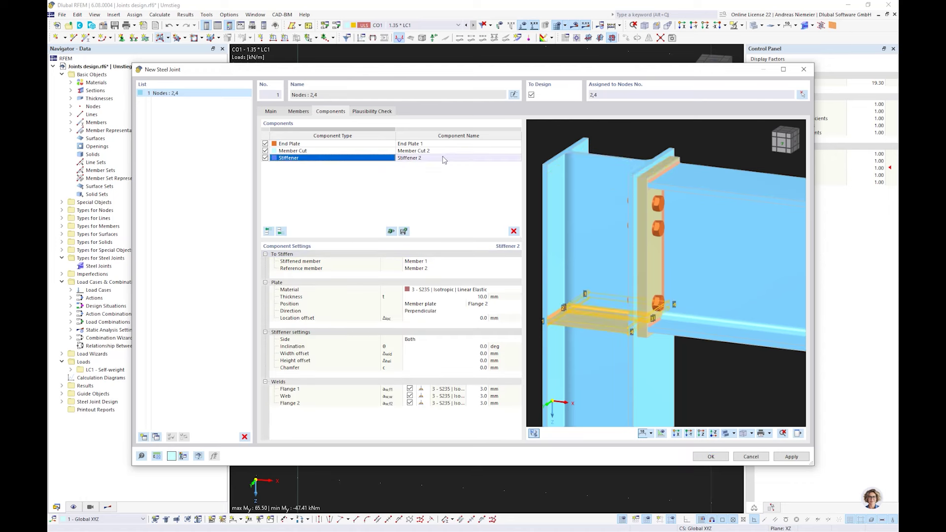
# Add a cap plate component to the joint with Member 1 as the stiffened member
pyautogui.click(281, 231)
pyautogui.click(394, 273)
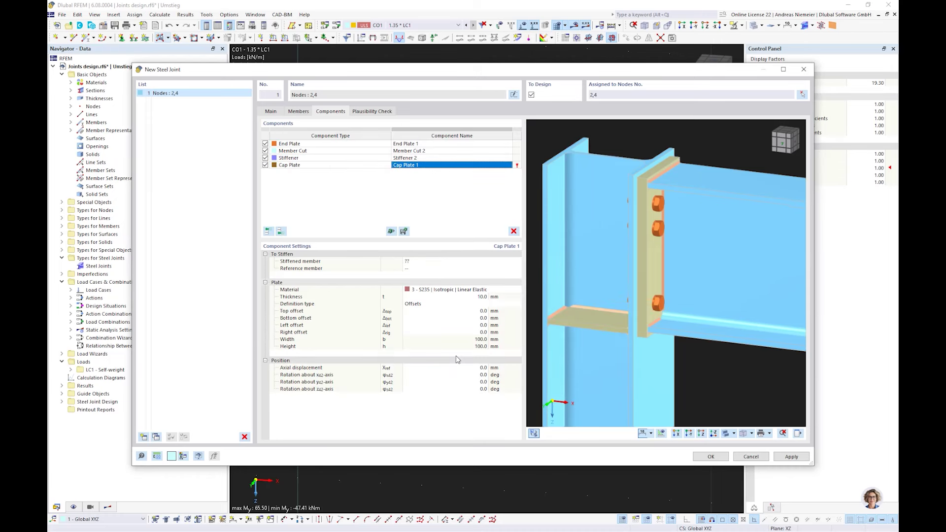
pyautogui.click(447, 261)
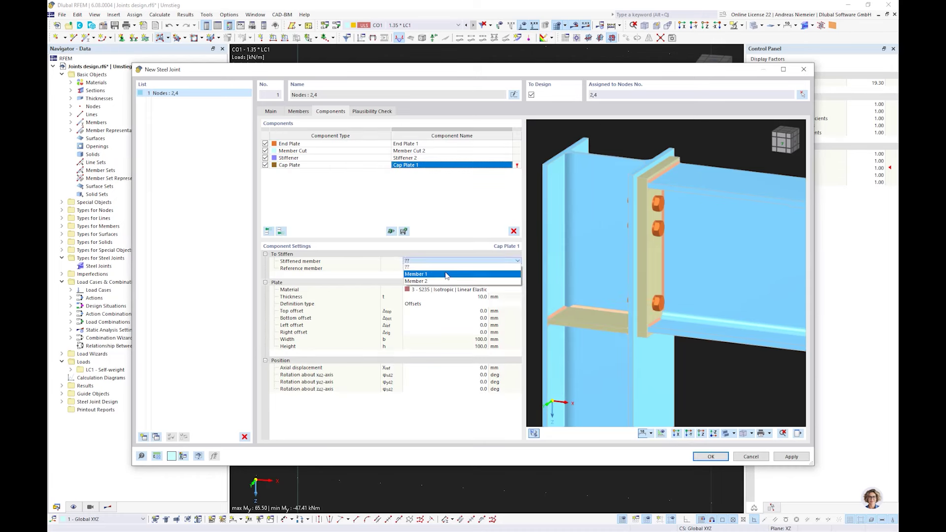
pyautogui.click(447, 275)
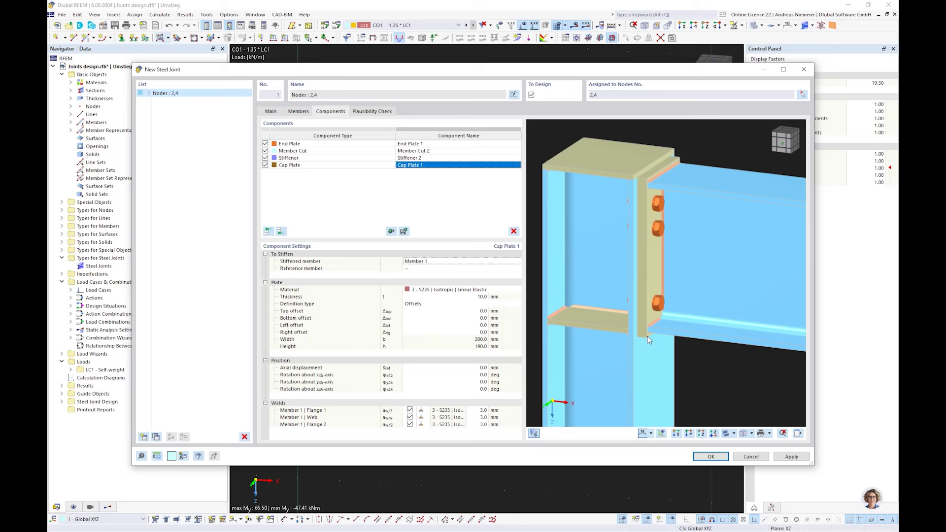
pyautogui.moveTo(703, 354); pyautogui.dragTo(599, 387, button='middle')
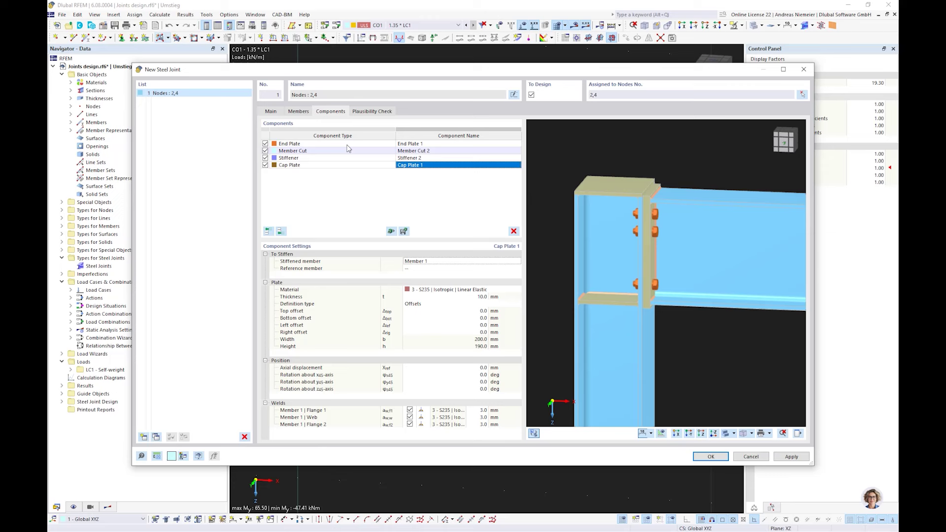
# Assign stiffness analysis configuration 2 - Initial stiffness | Joint-structure interaction to the joint and review its design parameters
pyautogui.click(271, 111)
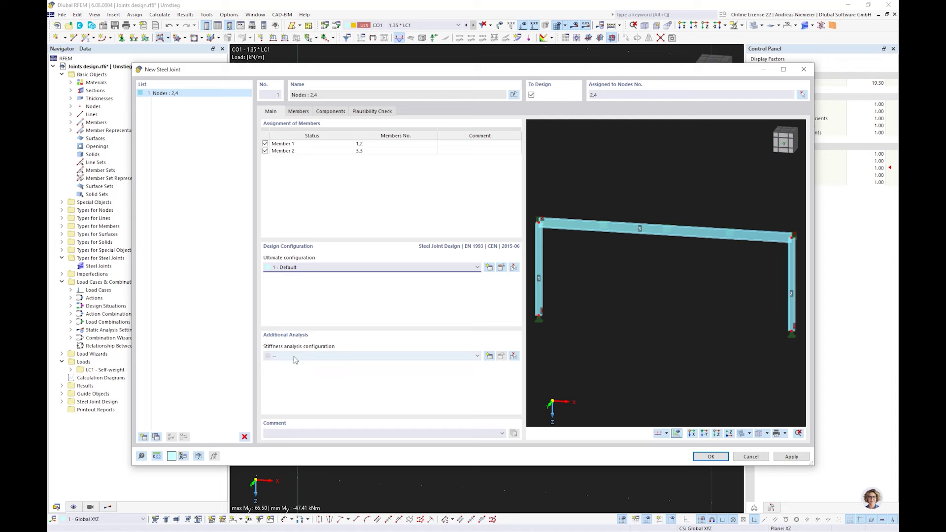
pyautogui.click(430, 357)
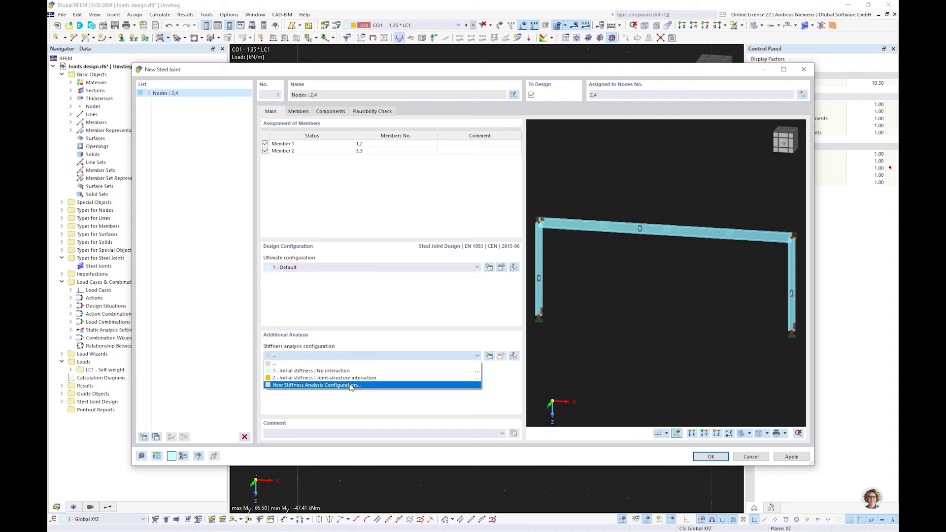
pyautogui.click(303, 378)
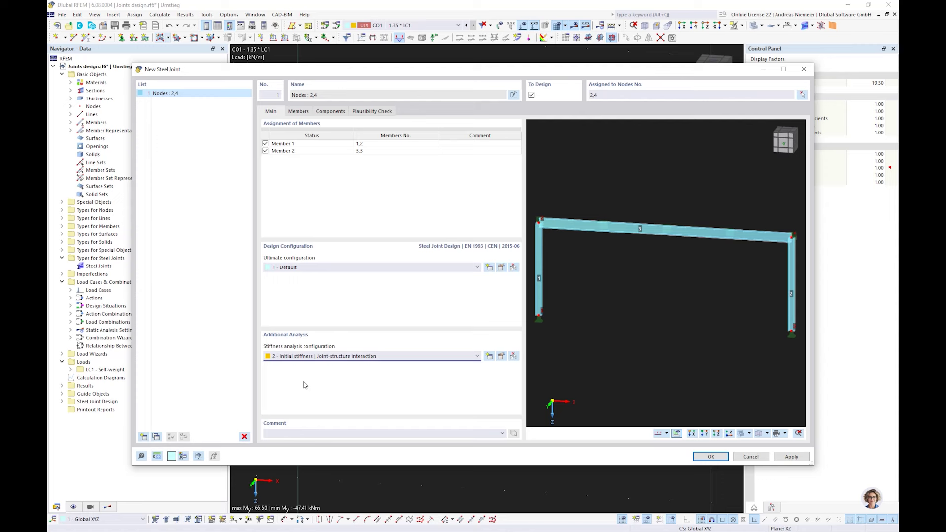
pyautogui.click(501, 356)
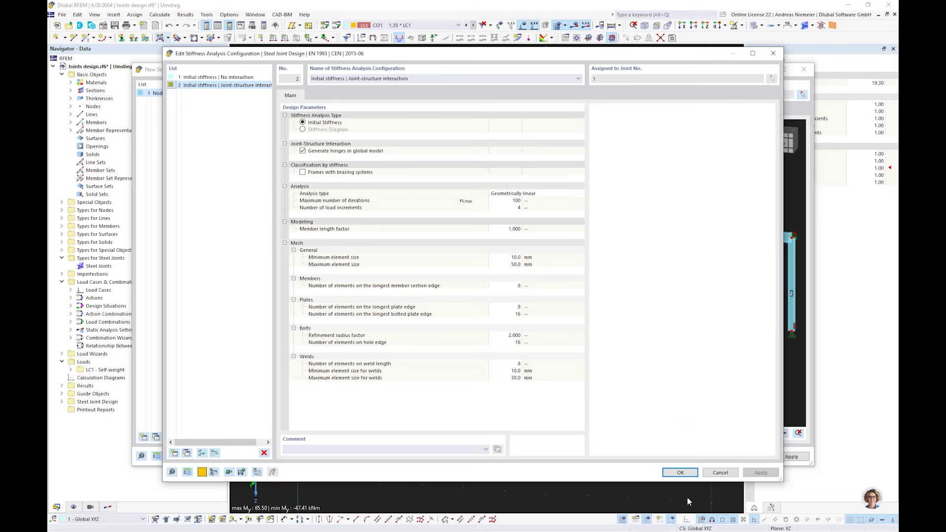
pyautogui.click(679, 472)
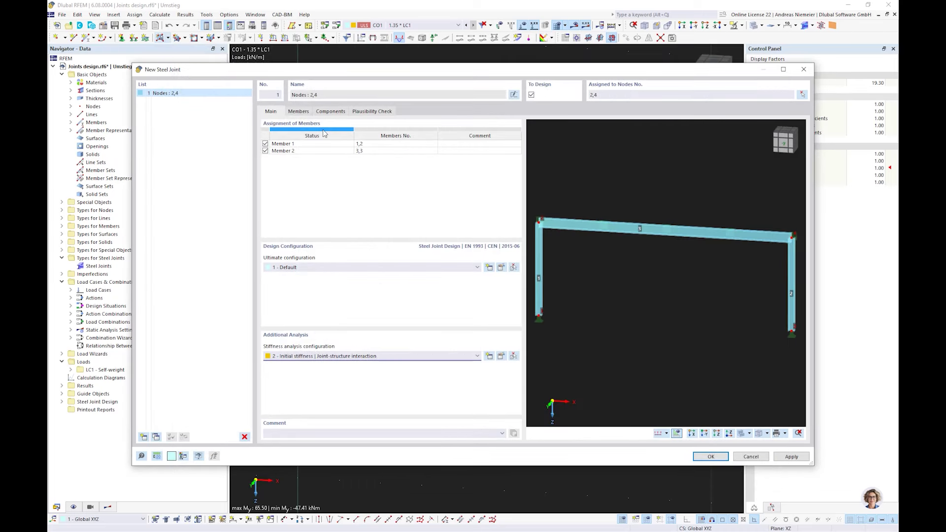
# Activate the My stiffness analysis for Member 2 and create the steel joint
pyautogui.click(299, 112)
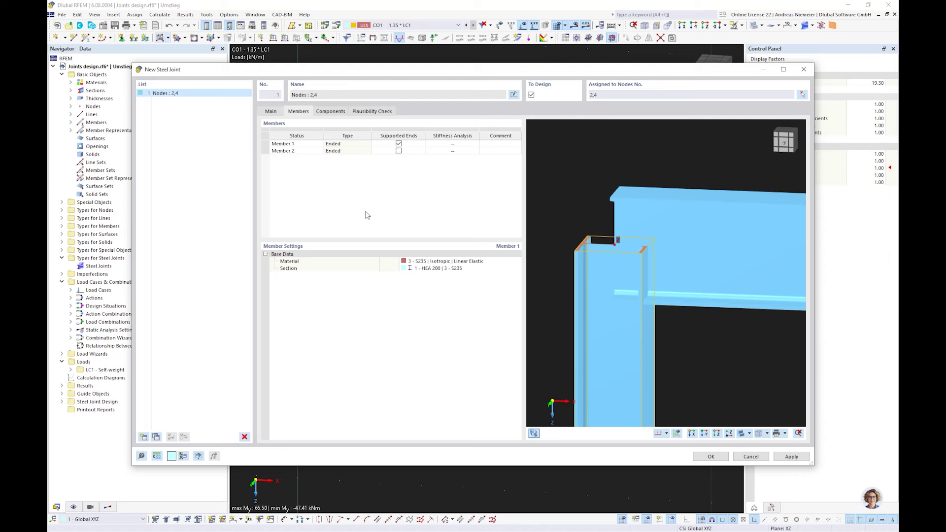
pyautogui.click(438, 144)
pyautogui.click(445, 150)
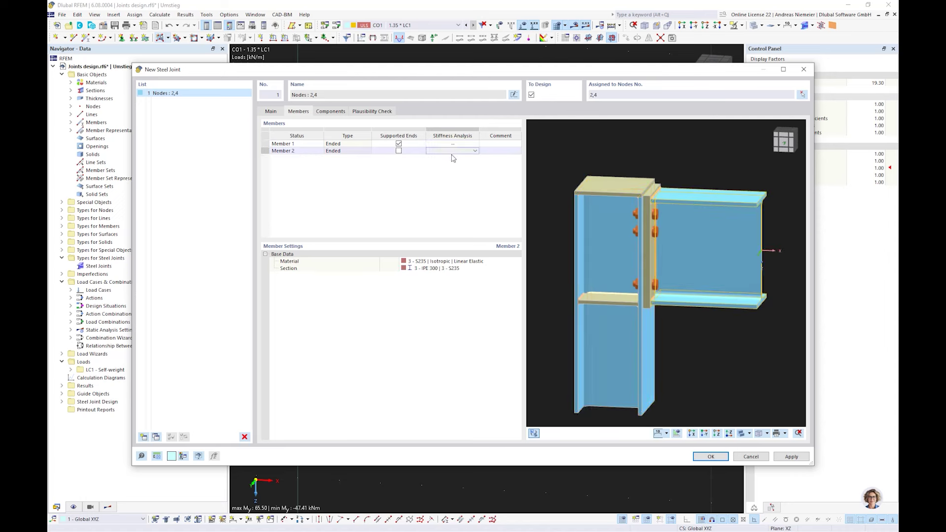
pyautogui.click(451, 151)
pyautogui.click(431, 164)
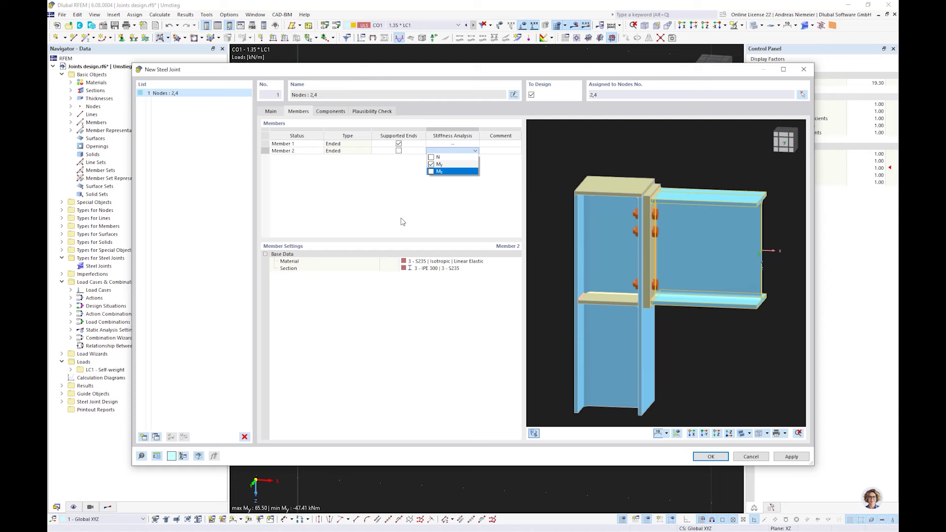
pyautogui.click(403, 222)
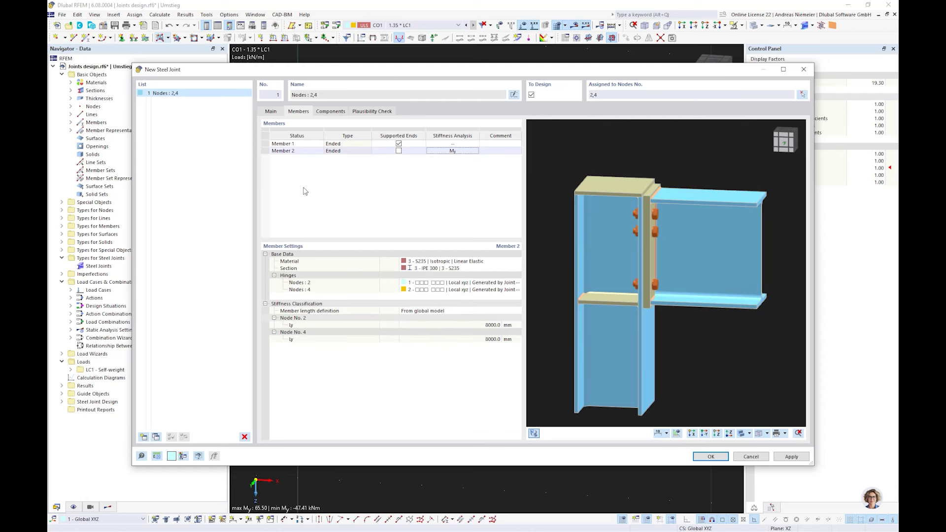
pyautogui.click(711, 457)
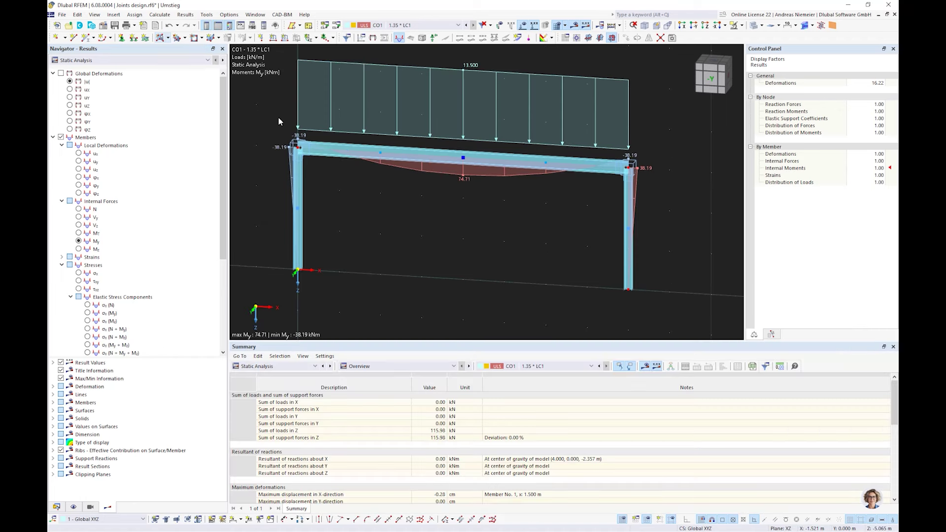
# Show the Steel Joint Design ratios in the results table and select the fillet weld check of End Plate 1 | Weld 3
pyautogui.click(285, 366)
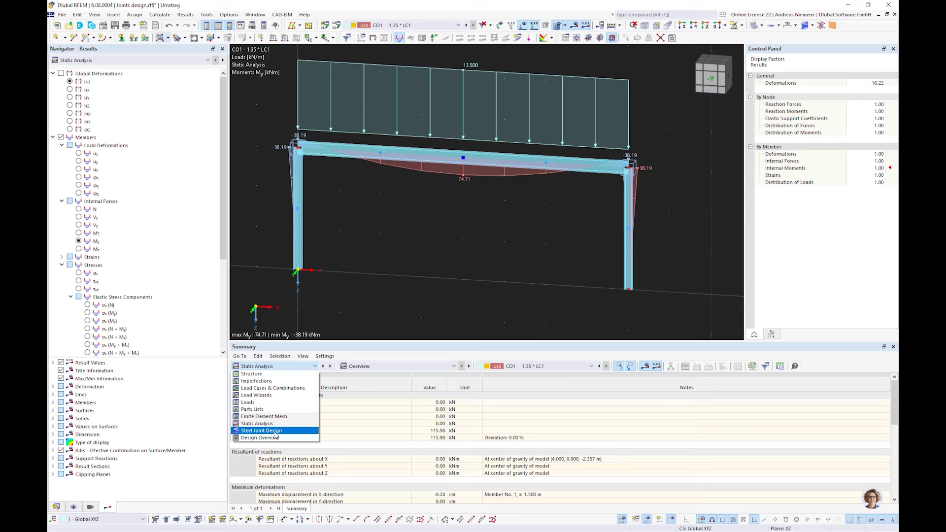
pyautogui.click(276, 431)
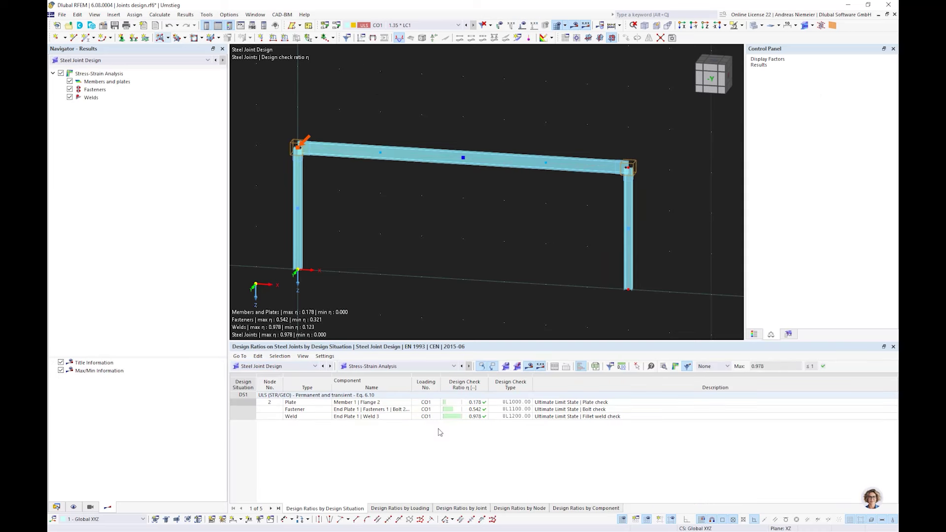
pyautogui.click(475, 418)
pyautogui.press('Right')
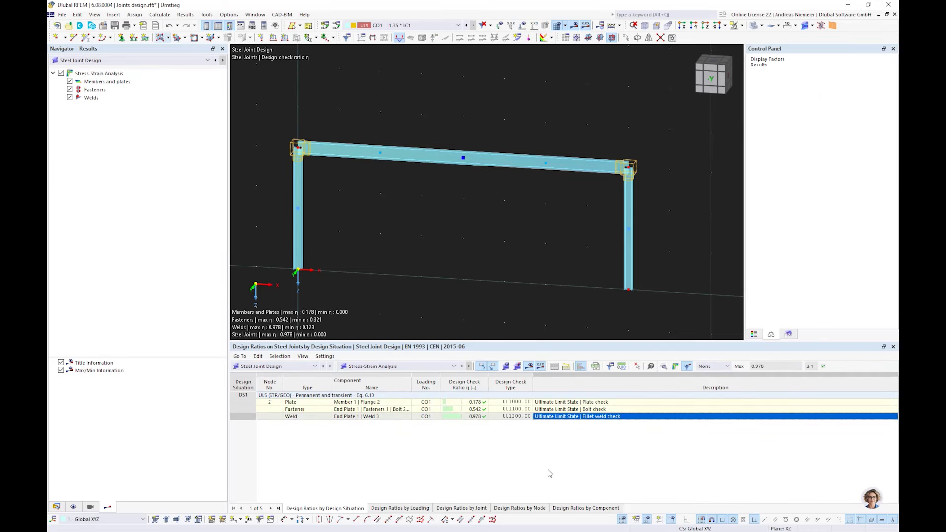
# Open the design check details of End Plate 1 | Weld 3, inspect the equivalent stress on the joint model, and close them
pyautogui.doubleClick(503, 417)
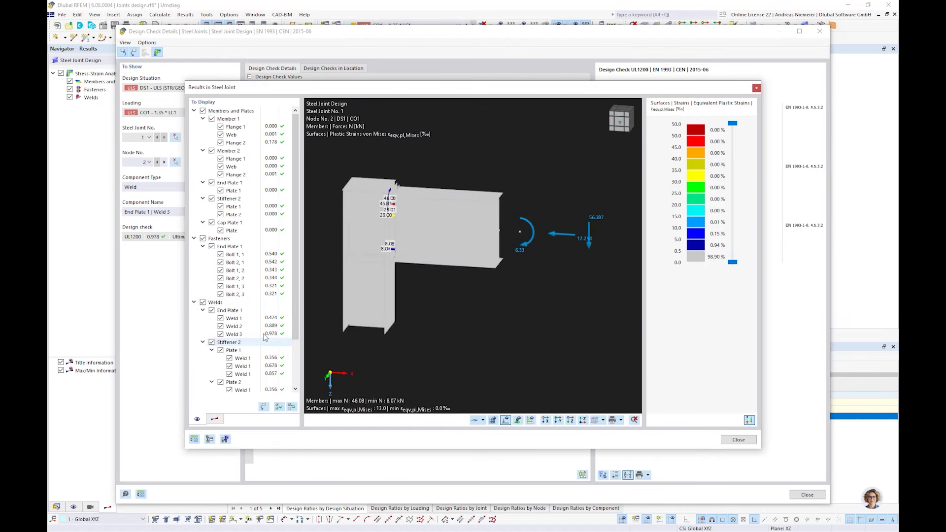
pyautogui.click(197, 419)
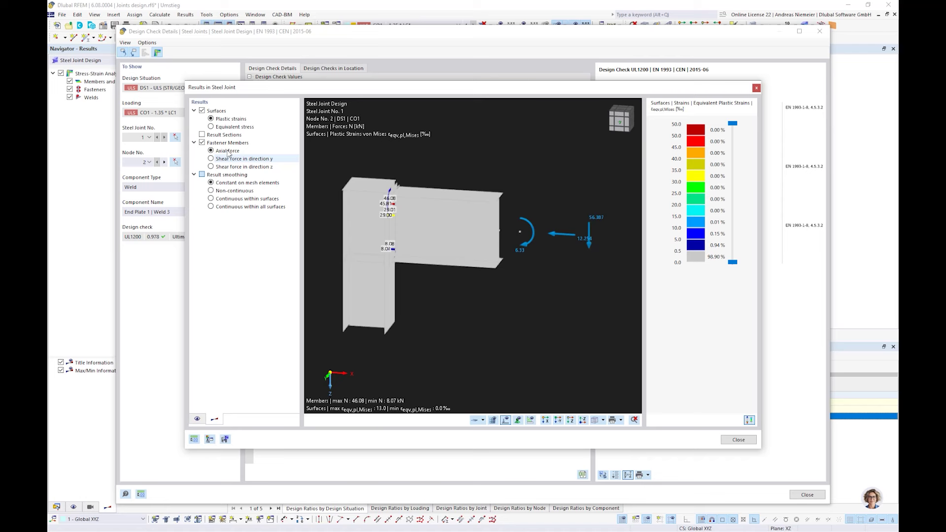
pyautogui.click(212, 128)
pyautogui.keyDown('ctrl'); pyautogui.moveTo(345, 290); pyautogui.dragTo(412, 287, button='middle'); pyautogui.keyUp('ctrl')
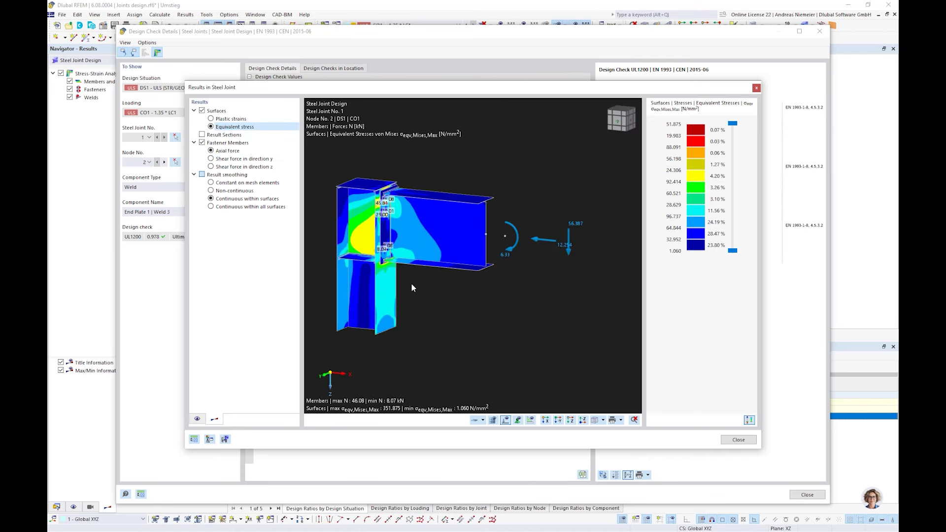
pyautogui.click(738, 440)
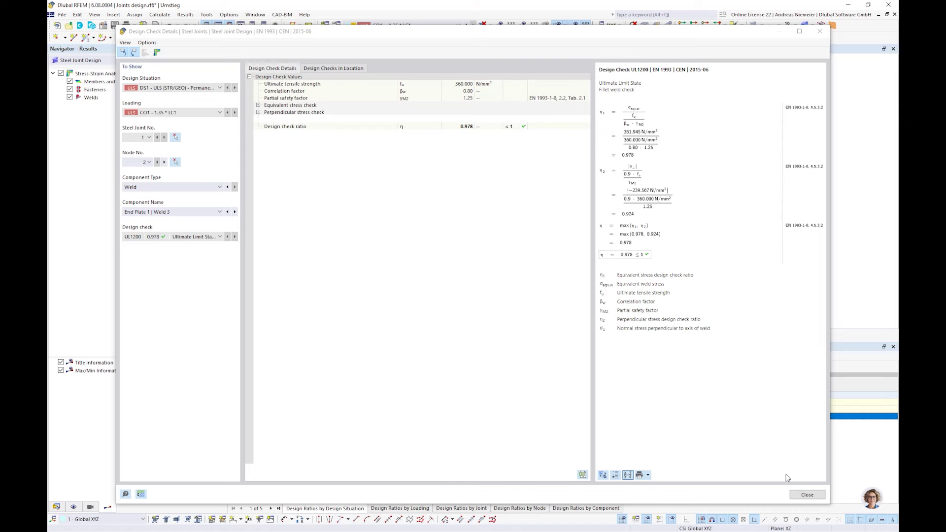
pyautogui.click(806, 494)
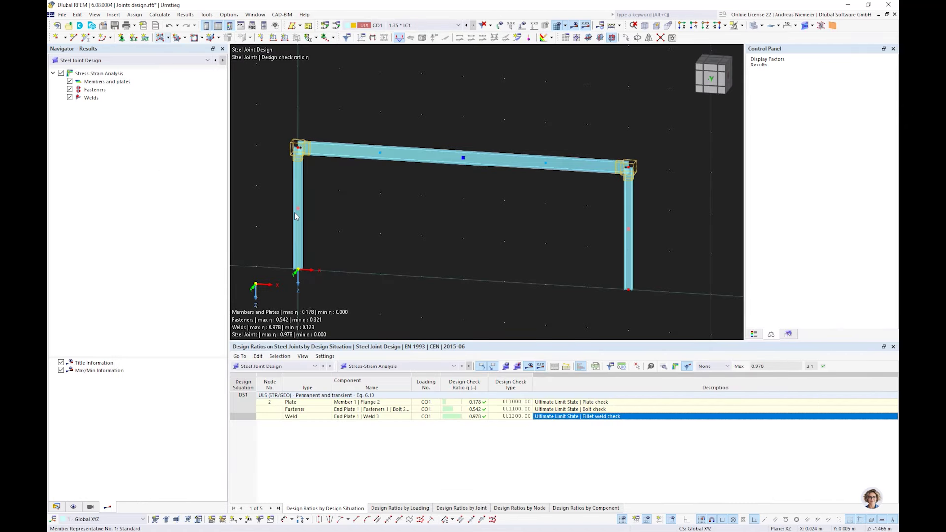
# Examine the φy diagram of member hinge 1 generated by joint-structure interaction, leaving the hinge unchanged
pyautogui.click(57, 508)
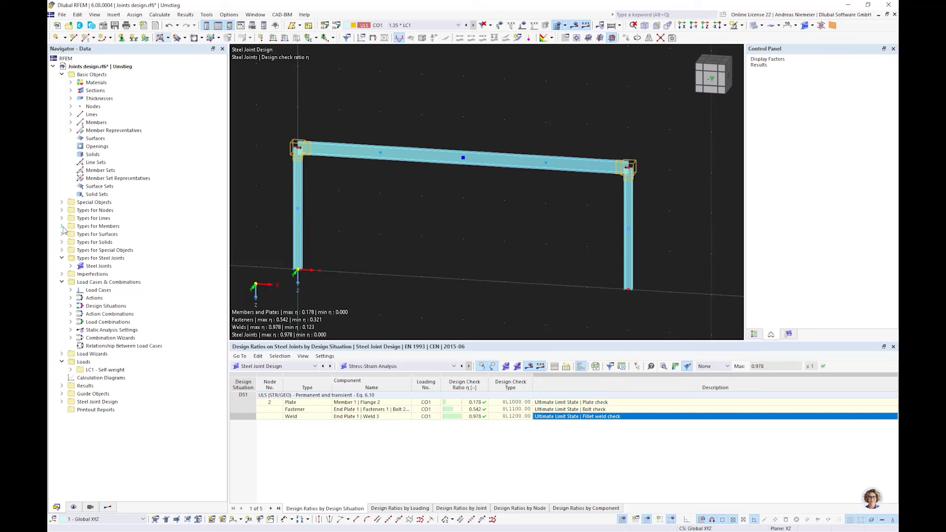
pyautogui.click(62, 226)
pyautogui.click(70, 235)
pyautogui.doubleClick(120, 244)
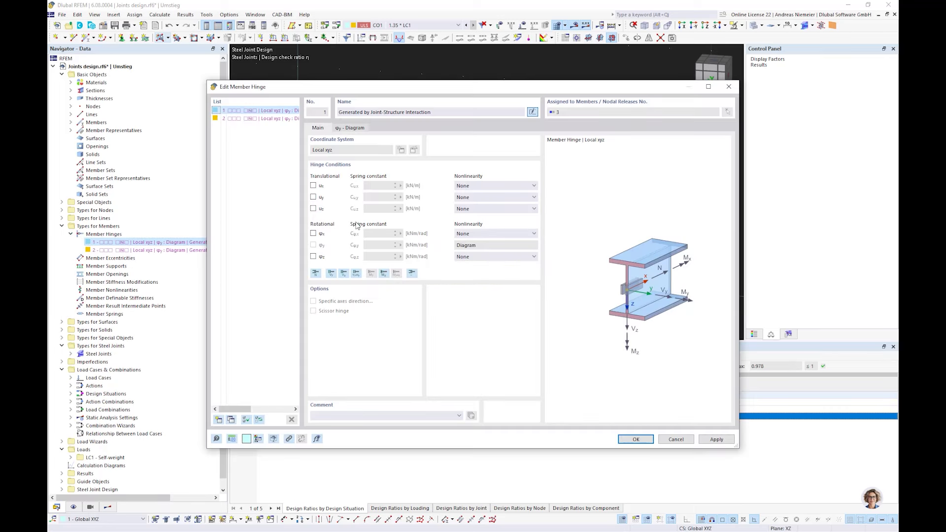
pyautogui.click(353, 129)
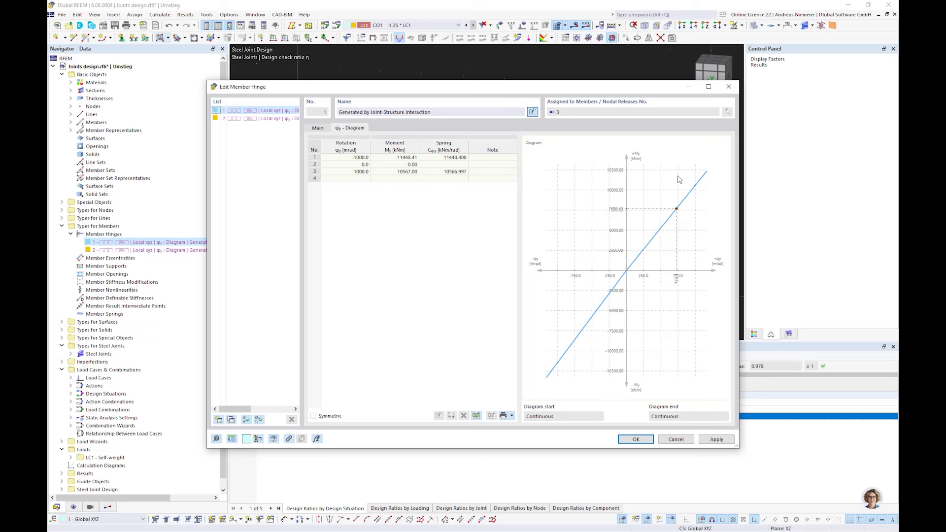
pyautogui.click(686, 444)
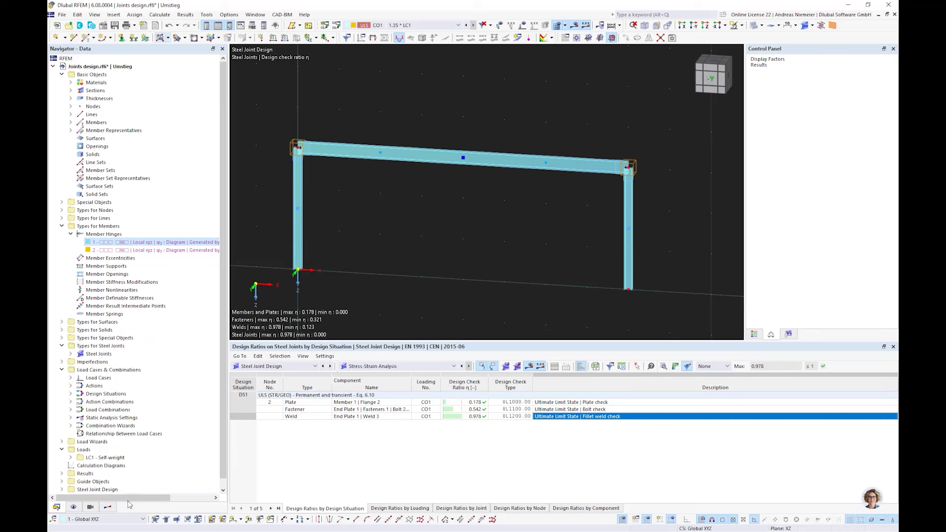
# Switch the displayed results from Steel Joint Design to Static Analysis
pyautogui.click(107, 507)
pyautogui.click(120, 60)
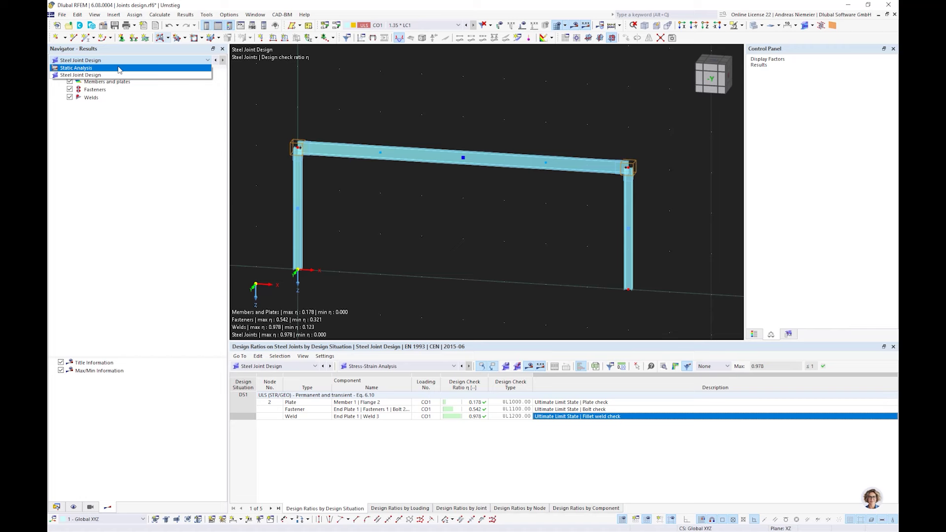
pyautogui.click(120, 68)
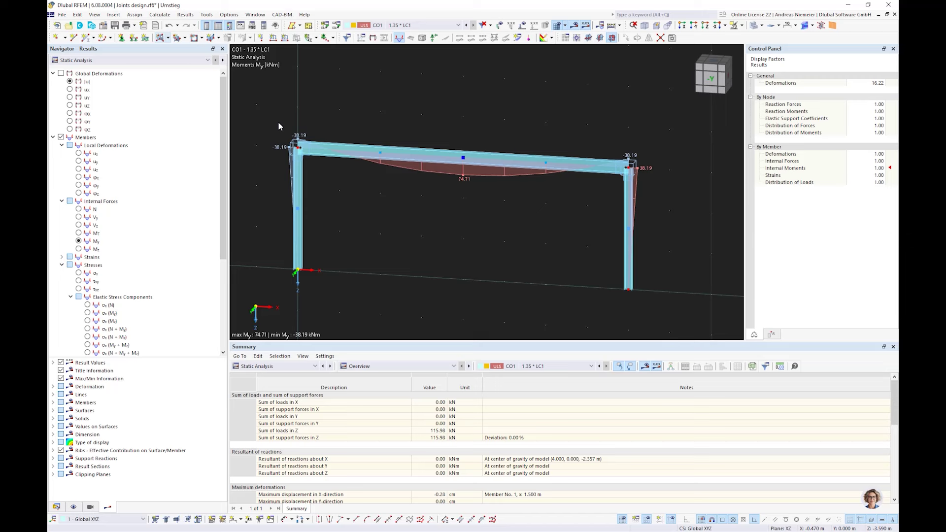
# Close the Joints design.rf6 model without saving the changes
pyautogui.click(63, 15)
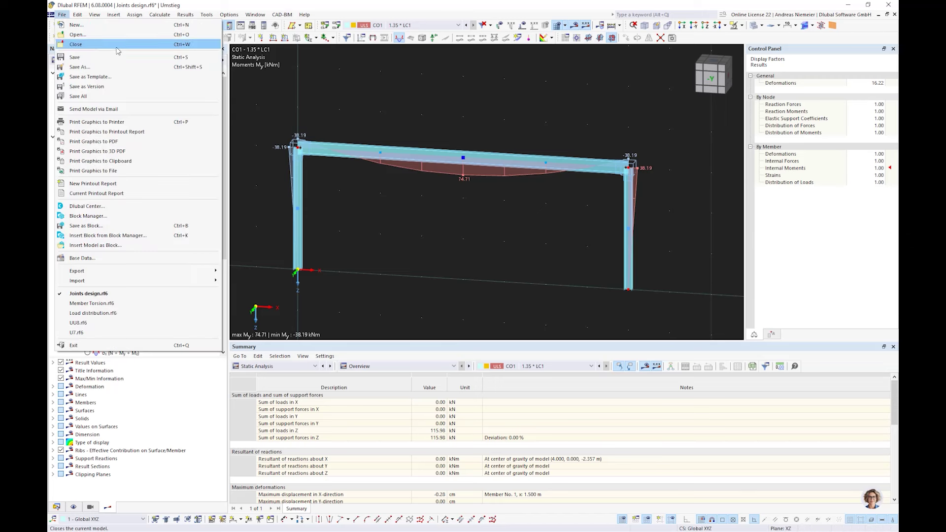
pyautogui.click(109, 49)
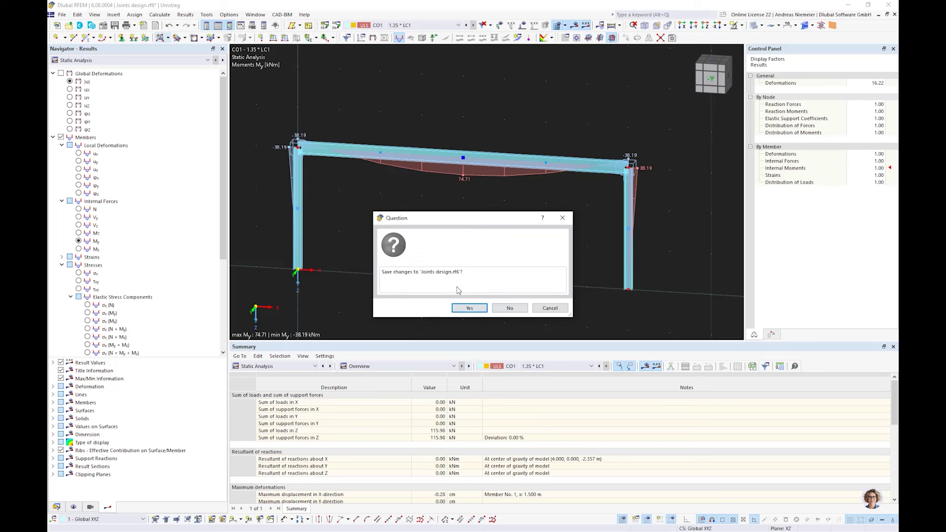
pyautogui.click(525, 309)
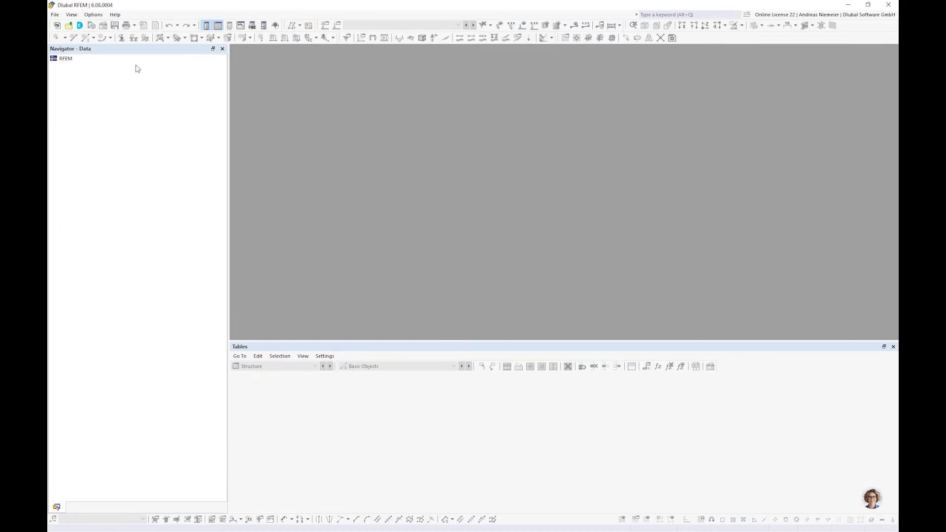
# Open the model Calculation diagram.rf6 from the Umstieg folder
pyautogui.click(55, 15)
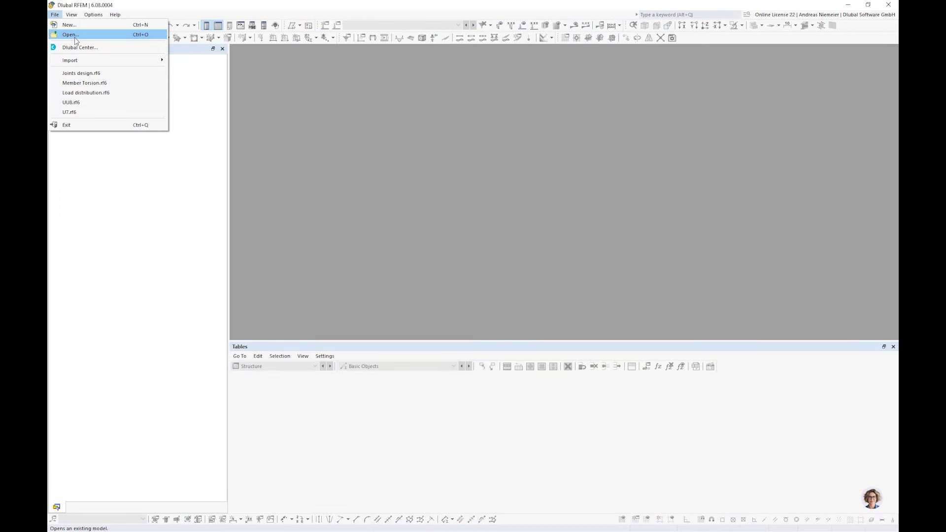
pyautogui.click(74, 35)
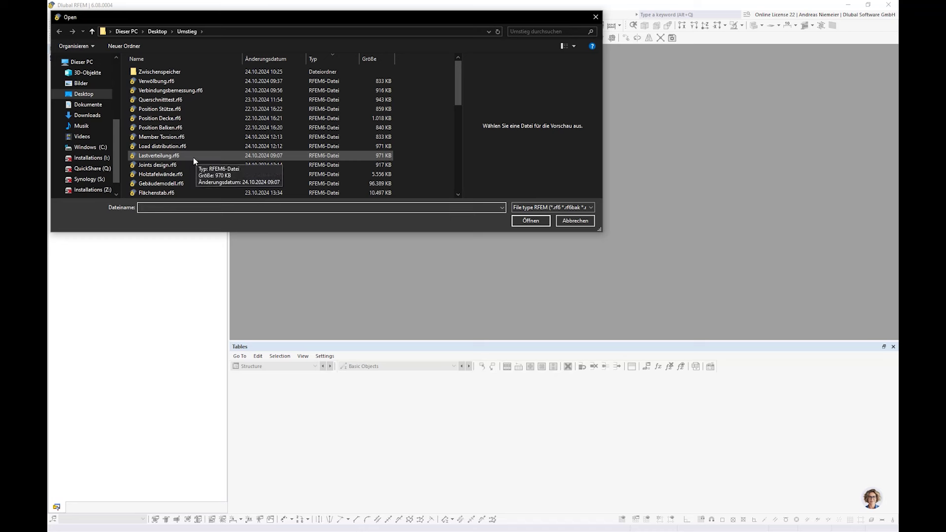
pyautogui.scroll(-2, 174, 109)
pyautogui.scroll(-3, 174, 109)
pyautogui.scroll(3, 184, 169)
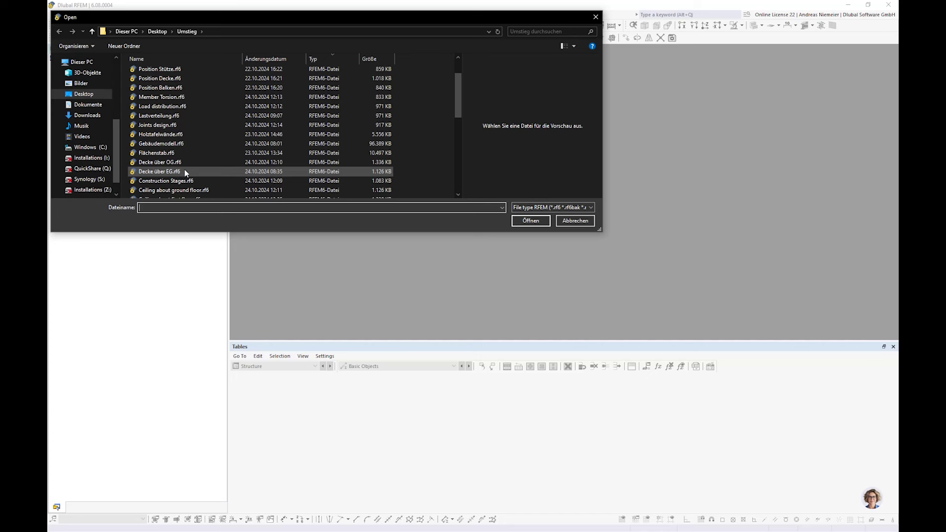
pyautogui.scroll(2, 184, 169)
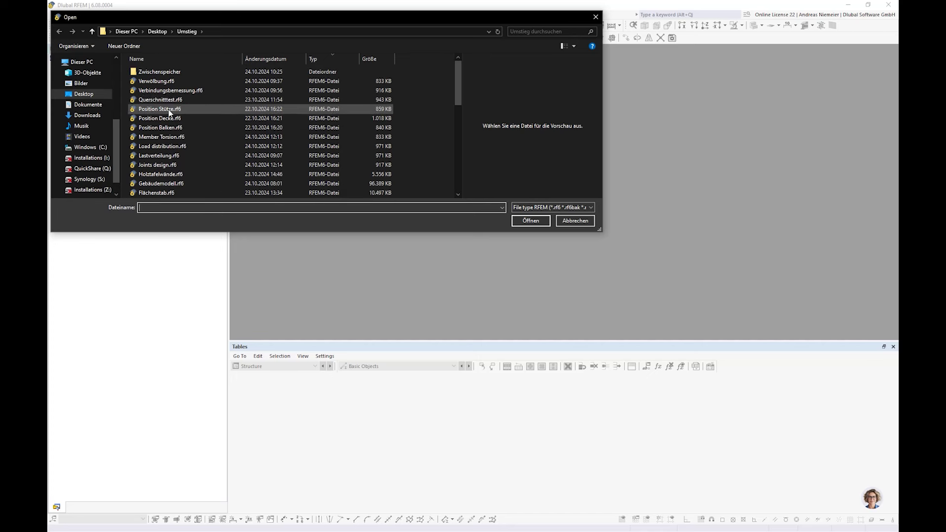
pyautogui.scroll(-4, 183, 196)
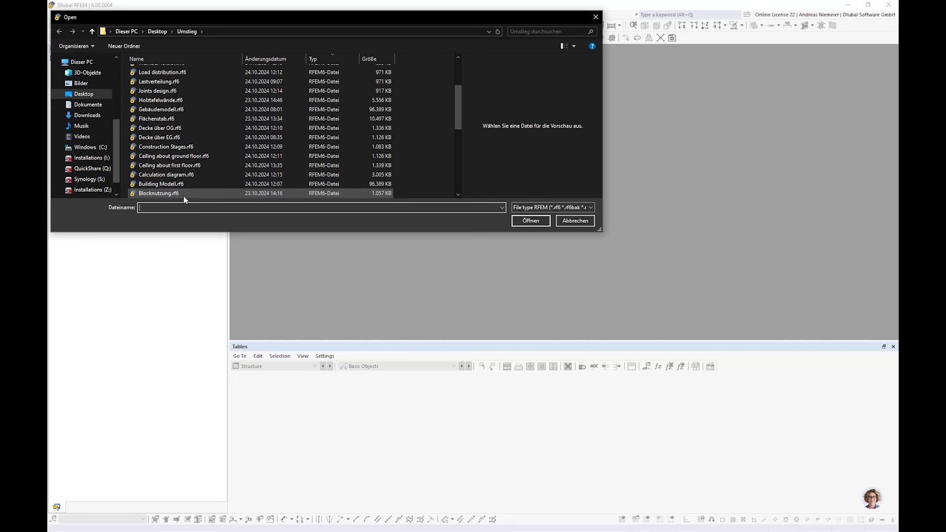
pyautogui.scroll(-5, 192, 192)
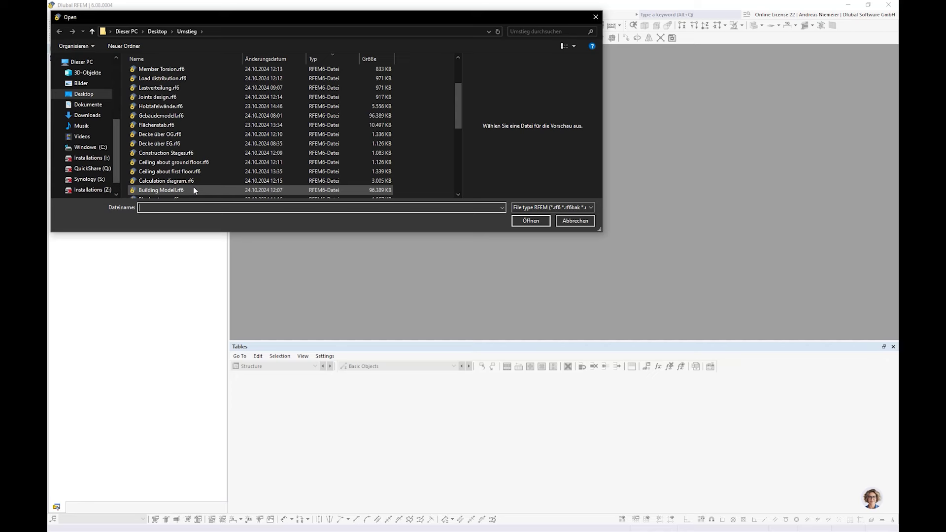
pyautogui.scroll(4, 192, 185)
pyautogui.click(166, 109)
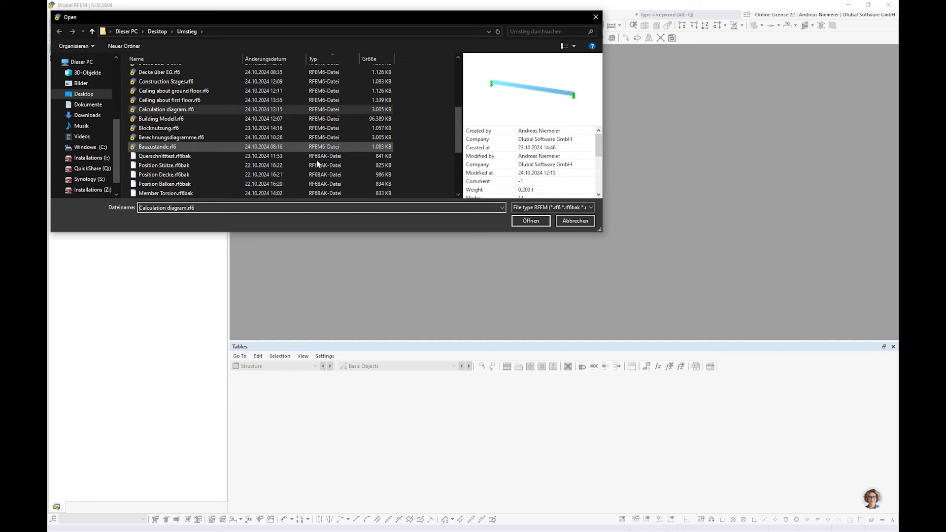
pyautogui.click(531, 220)
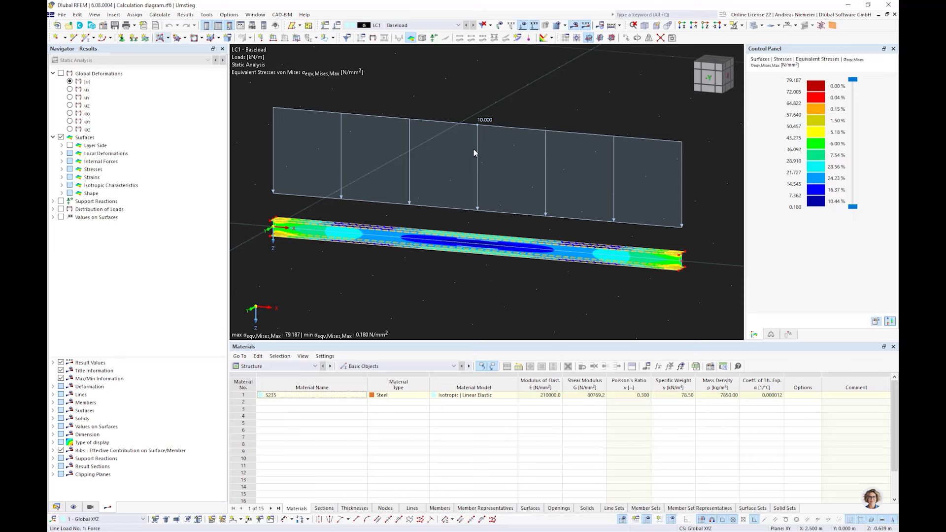
# Hide the loads and the stress results so that only the beam's surface model is displayed
pyautogui.click(530, 26)
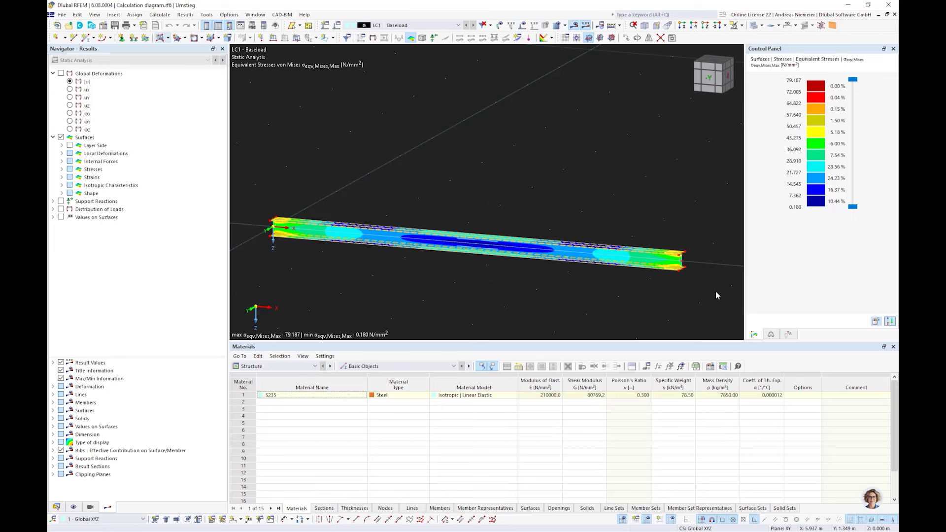
pyautogui.click(612, 25)
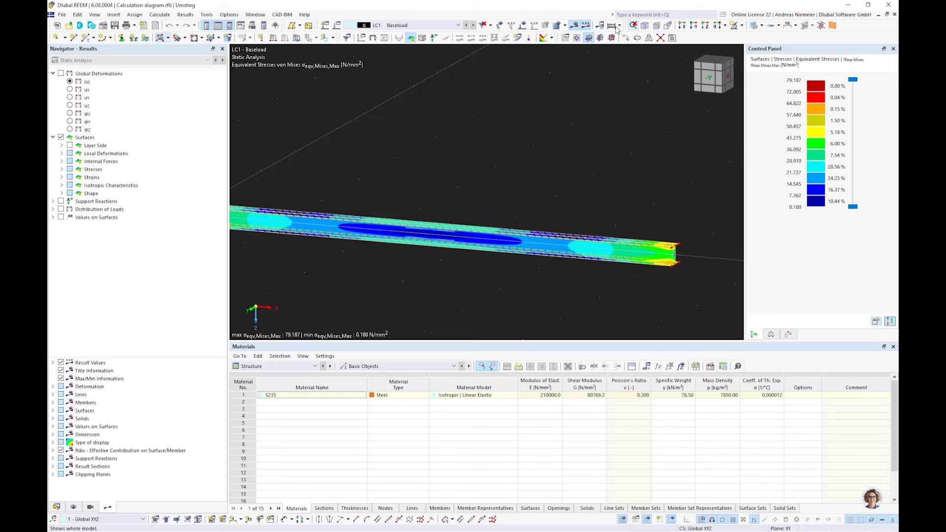
pyautogui.click(574, 25)
pyautogui.scroll(3, 682, 202)
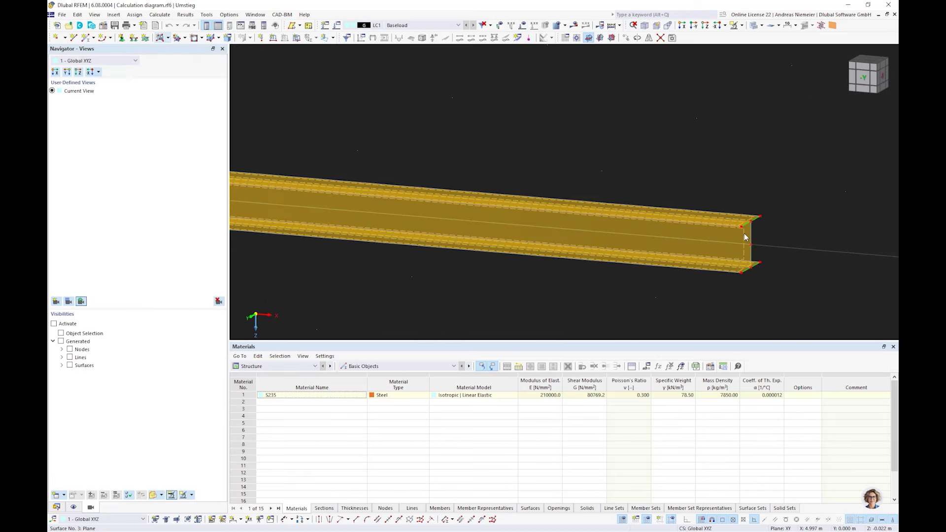
# Check the thickness and material of the beam's web surface and upper flange surface without editing them
pyautogui.doubleClick(745, 235)
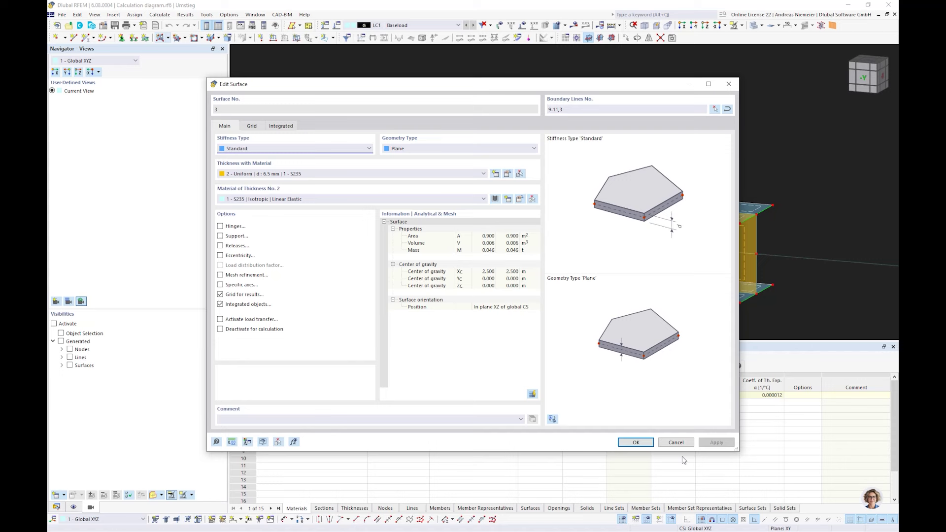
pyautogui.click(676, 442)
pyautogui.scroll(3, 788, 230)
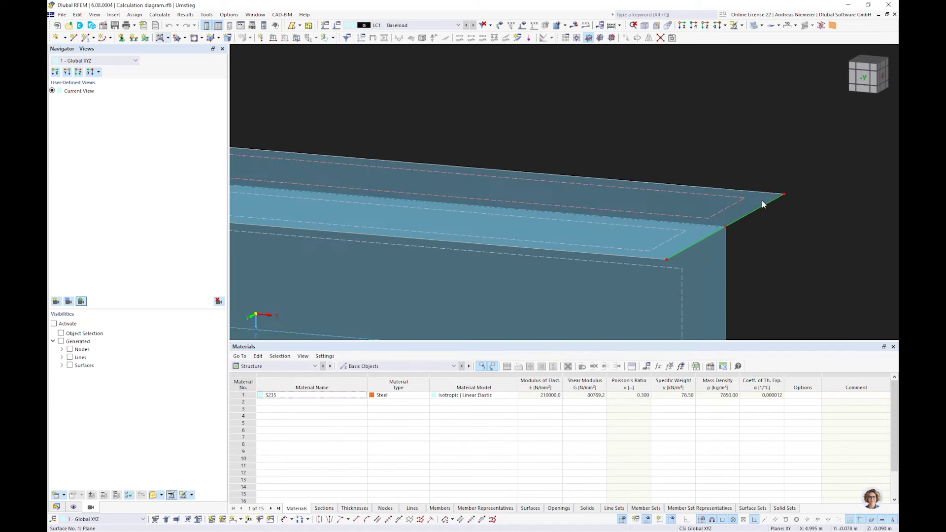
pyautogui.doubleClick(761, 200)
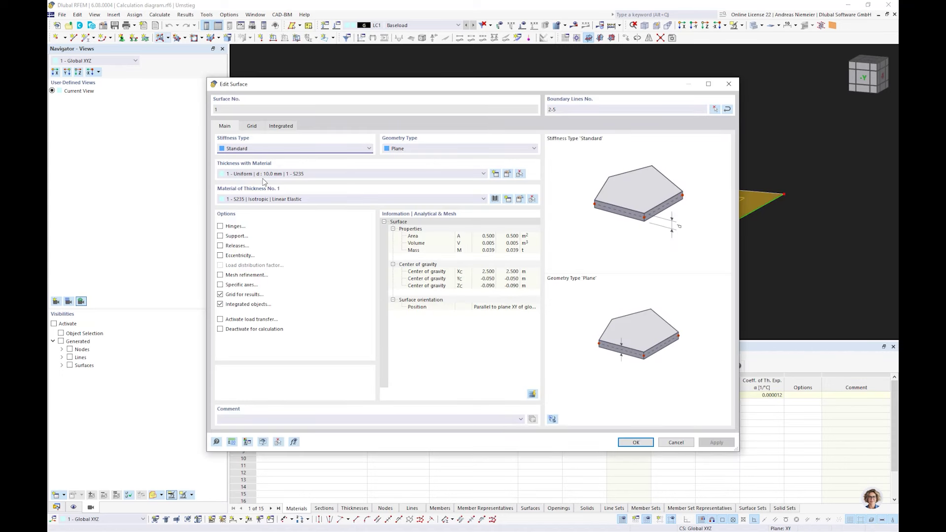
pyautogui.click(679, 442)
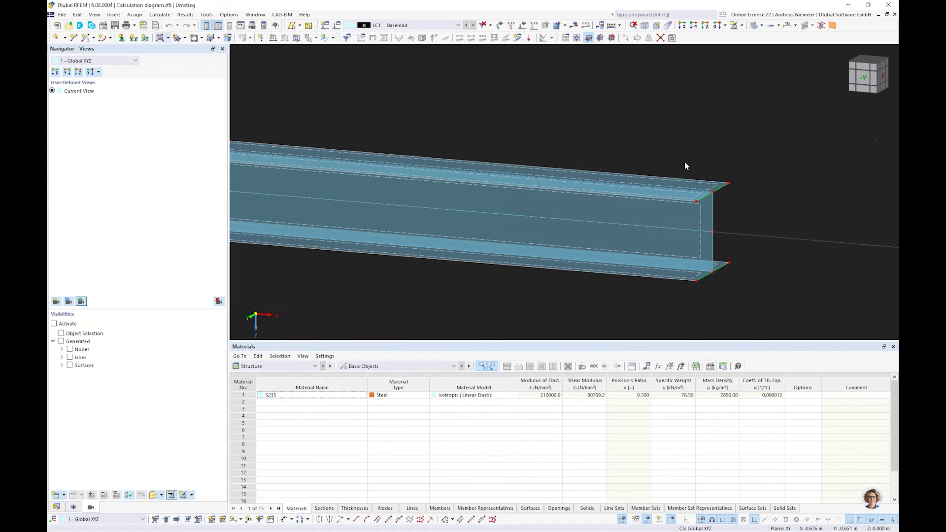
pyautogui.scroll(1, 684, 162)
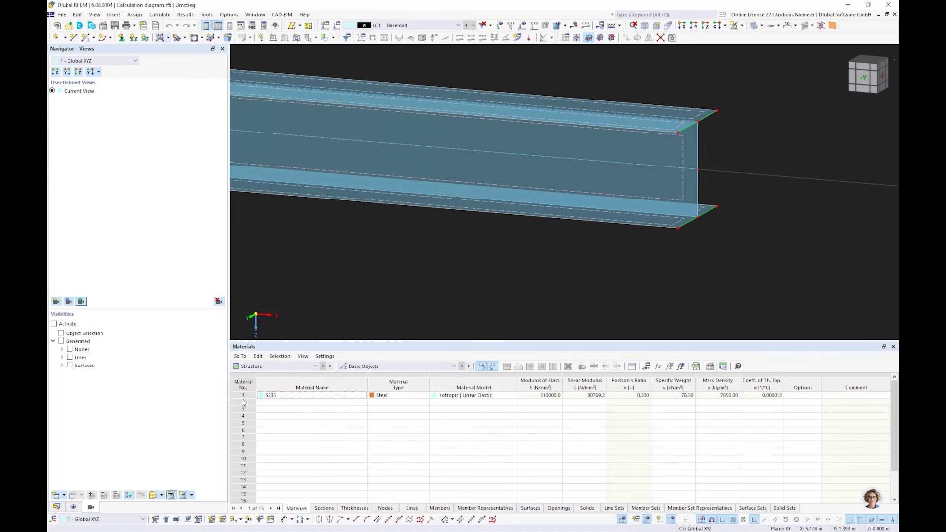
# Display the types for lines to view the line supports at the beam ends, and hide them again
pyautogui.click(73, 507)
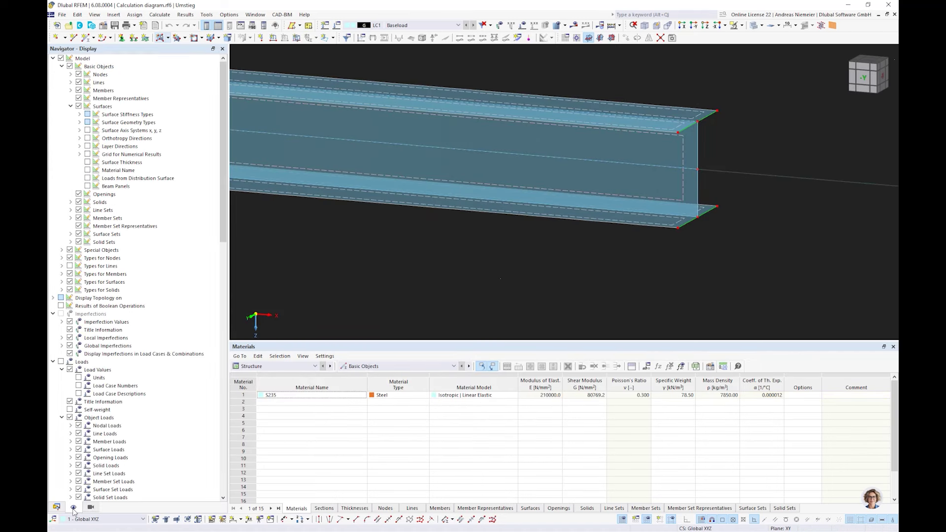
pyautogui.click(70, 266)
pyautogui.scroll(-5, 590, 218)
pyautogui.moveTo(590, 218); pyautogui.dragTo(701, 264, button='middle')
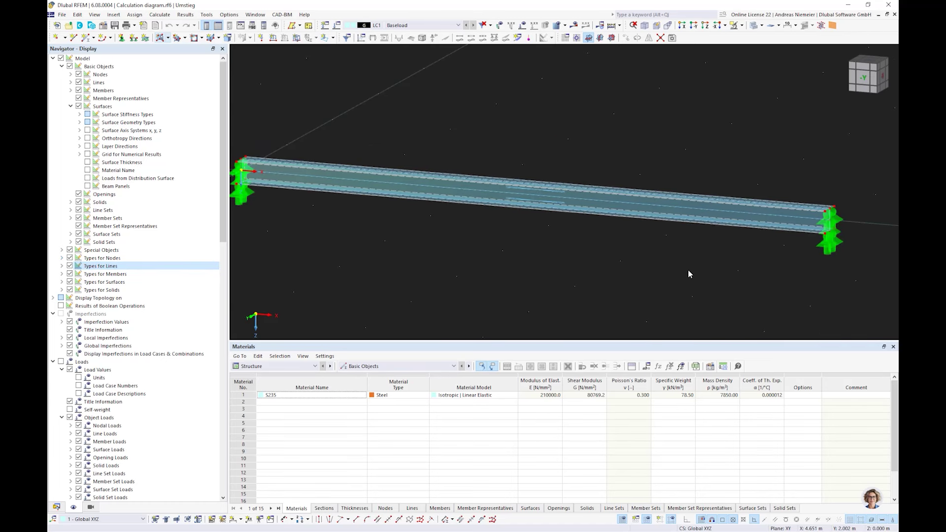
pyautogui.click(69, 266)
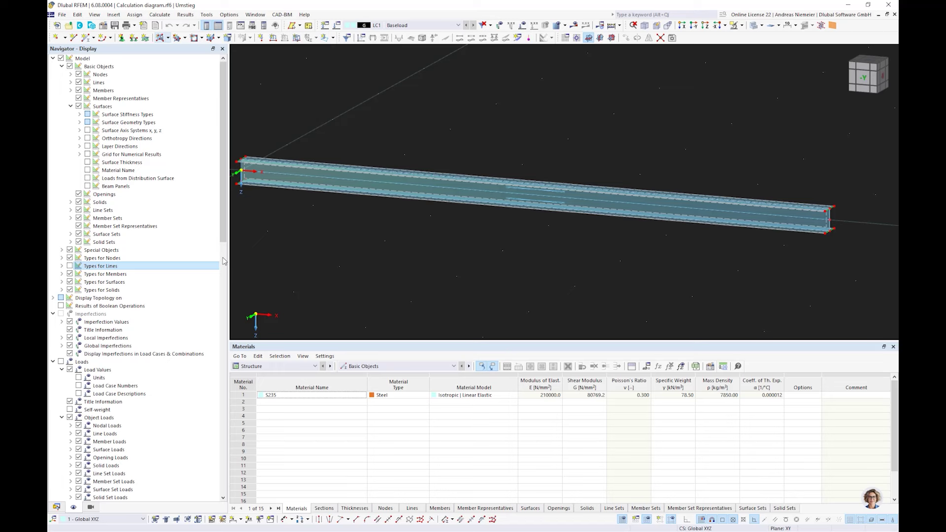
# Show the von Mises equivalent stress results for LC1 - Baseload on the whole beam again
pyautogui.click(576, 26)
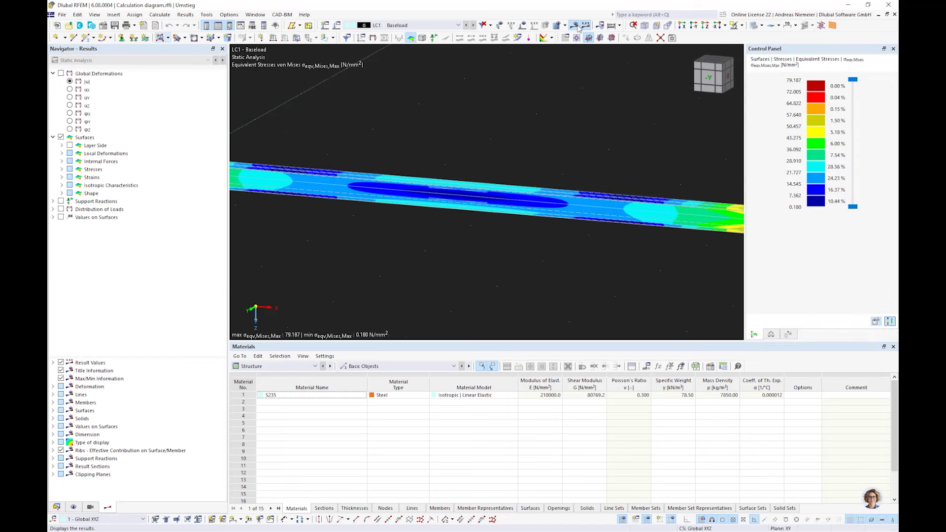
pyautogui.scroll(-3, 493, 213)
pyautogui.scroll(1, 490, 214)
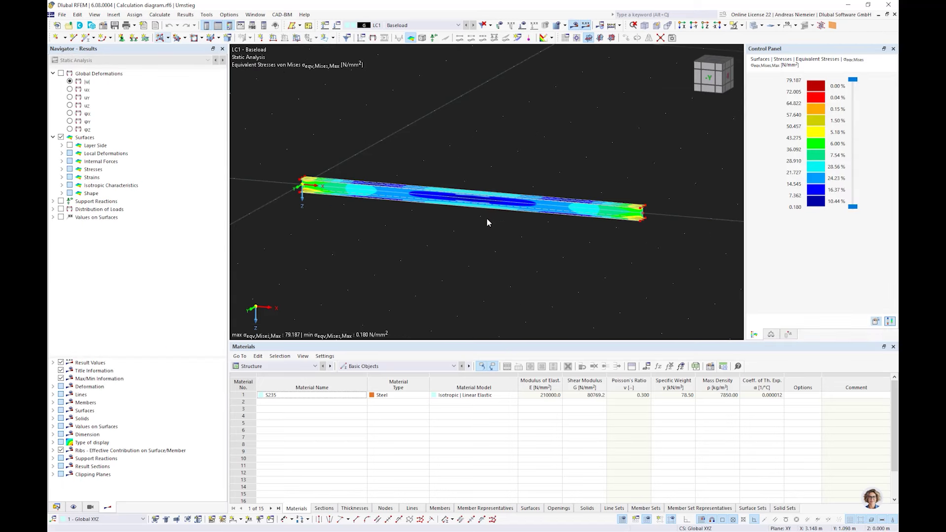
# Display the LC1 - Baseload line load together with the stress results on the beam
pyautogui.scroll(1, 487, 218)
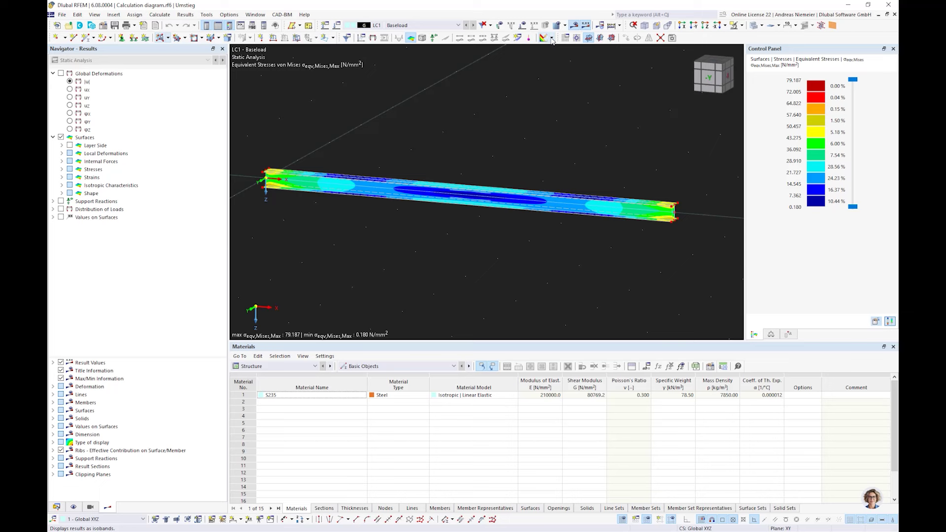
pyautogui.click(523, 25)
pyautogui.scroll(-2, 557, 279)
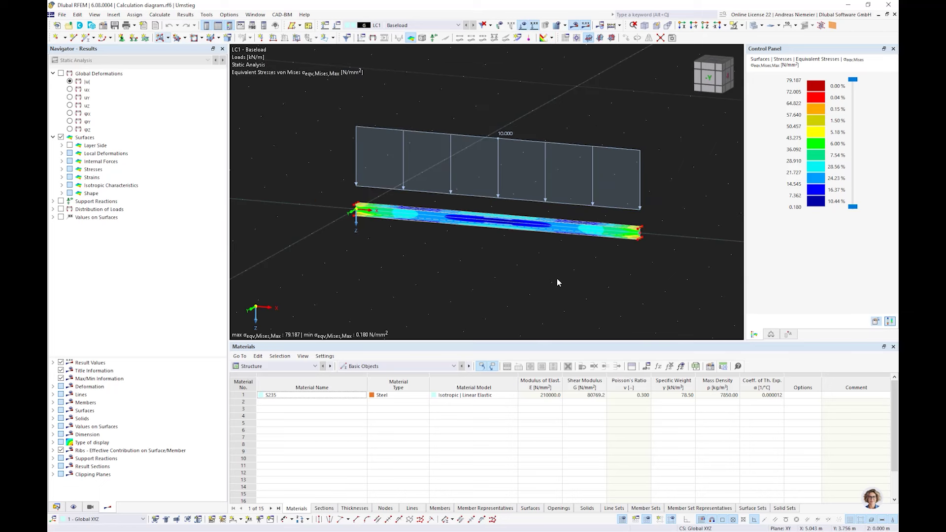
pyautogui.scroll(1, 492, 266)
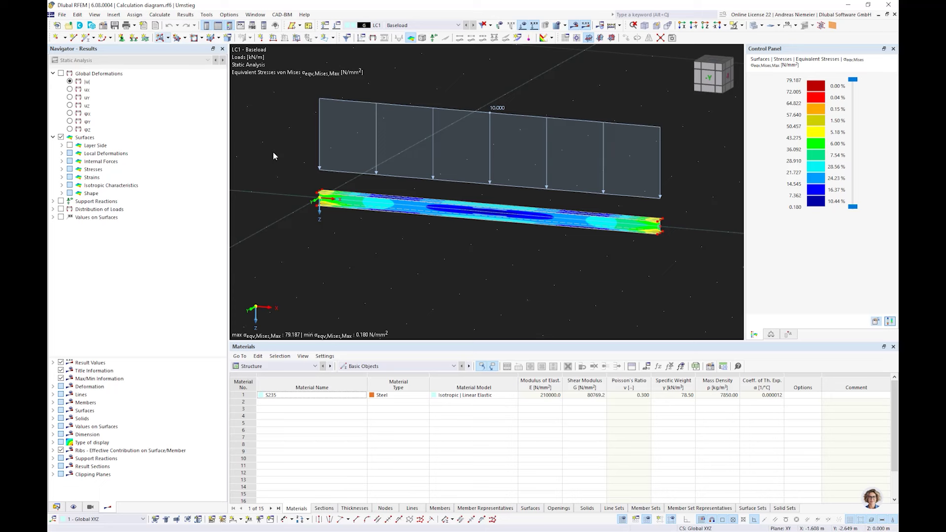
# Activate the Nonlinear Material Behavior and Structure Stability add-ons in the model's base data
pyautogui.click(108, 26)
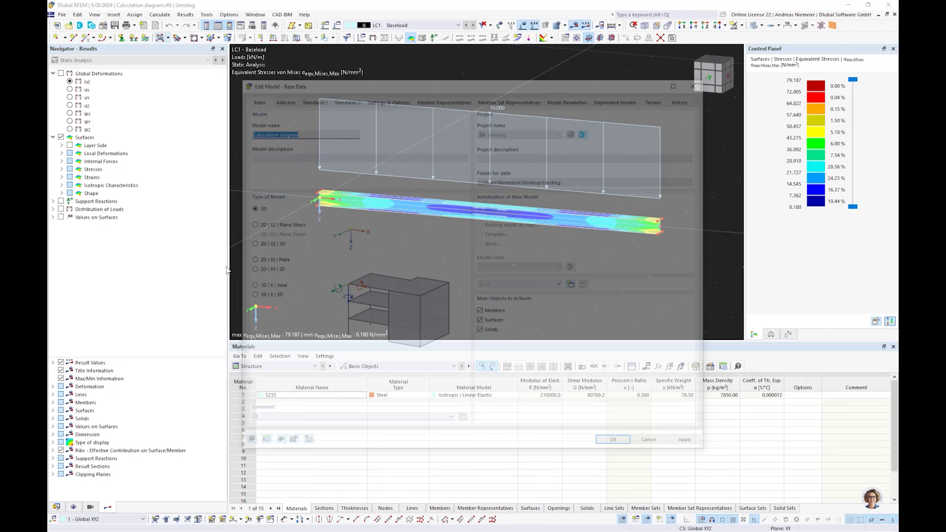
pyautogui.click(279, 98)
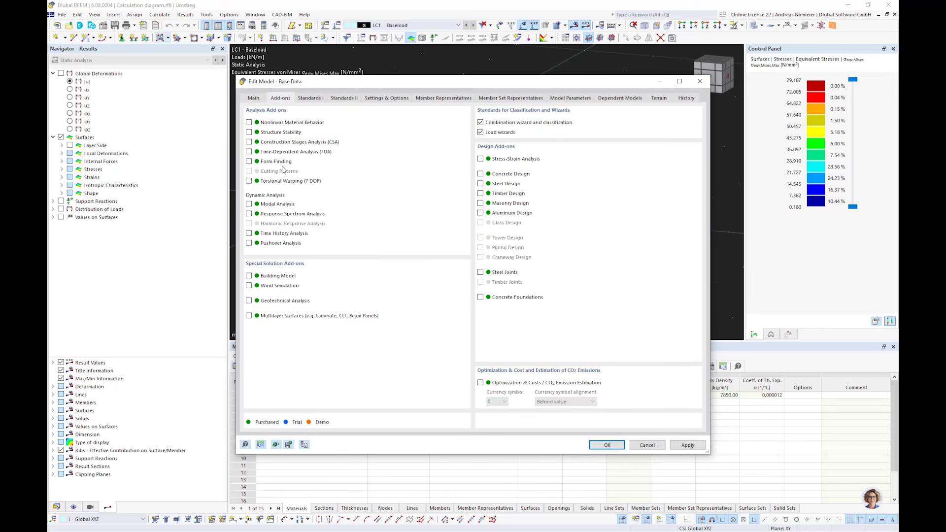
pyautogui.press('space')
pyautogui.click(249, 132)
pyautogui.press('Return')
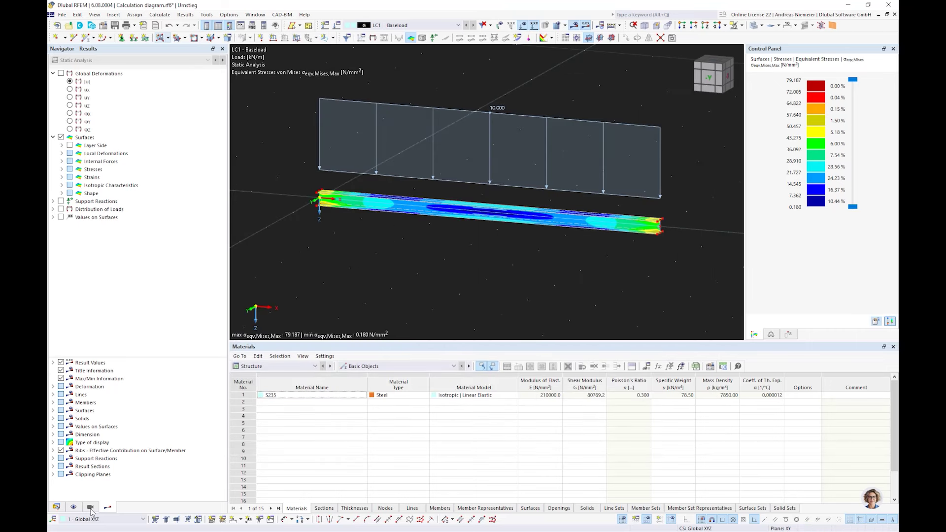
# Change the material model of S235 steel to Isotropic | Nonlinear Elastic (Surfaces/Solids)
pyautogui.click(57, 508)
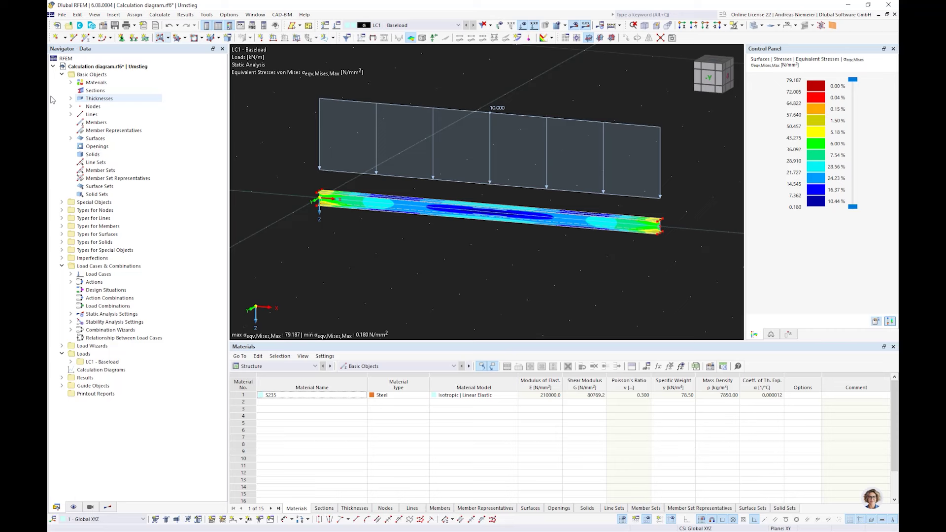
pyautogui.doubleClick(82, 84)
pyautogui.doubleClick(118, 90)
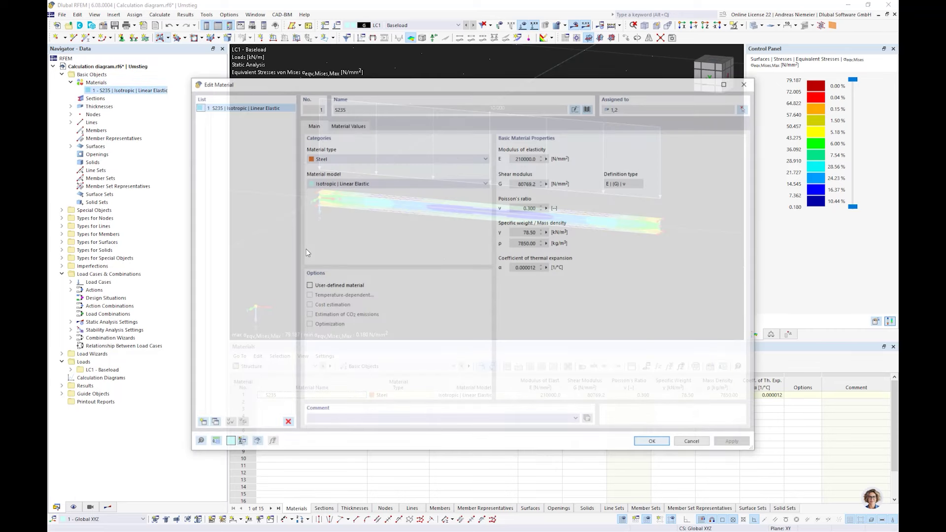
pyautogui.click(348, 183)
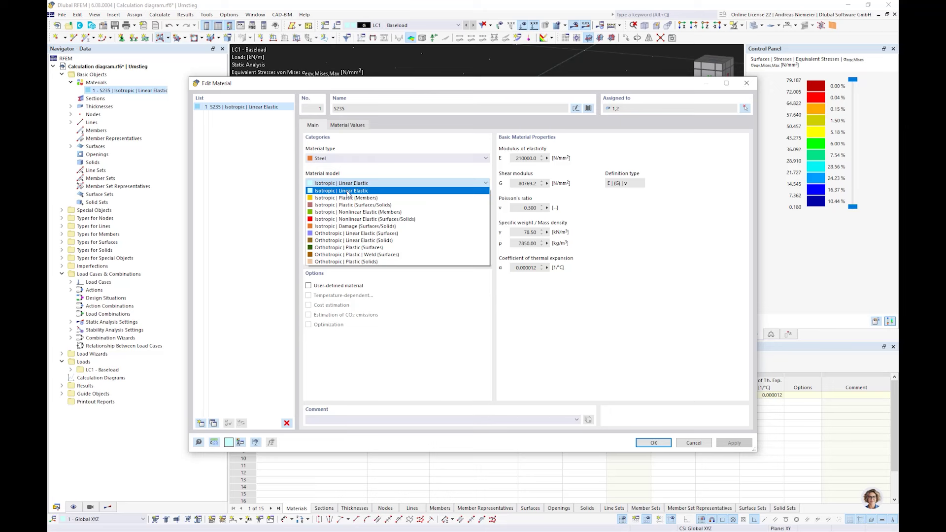
pyautogui.click(353, 219)
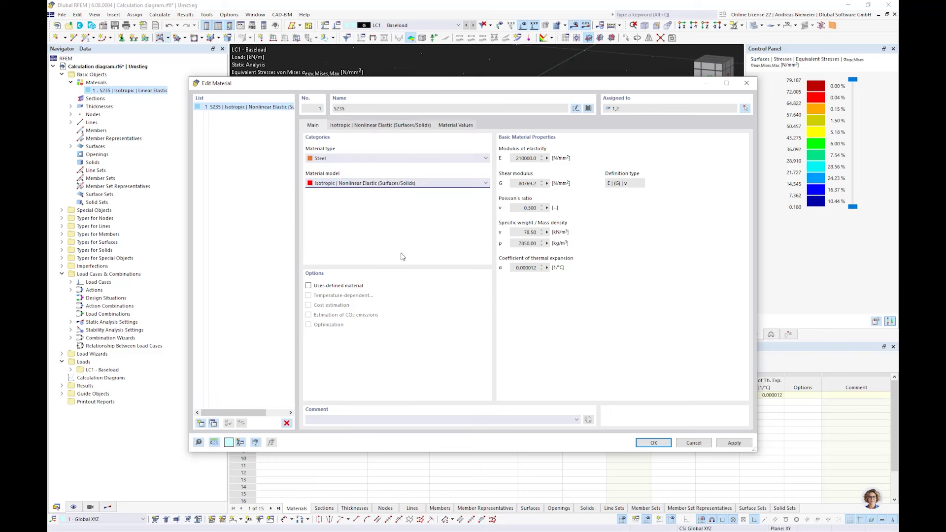
# Check the moduli and yield strengths of the nonlinear elastic material, and apply the changed material
pyautogui.click(381, 125)
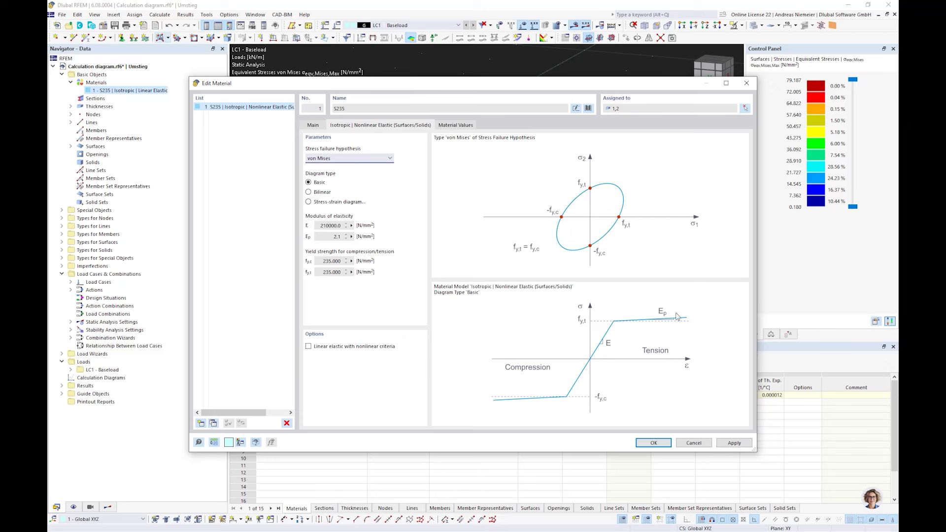
pyautogui.moveTo(326, 226); pyautogui.dragTo(337, 225)
pyautogui.click(334, 238)
pyautogui.doubleClick(325, 263)
pyautogui.click(653, 443)
pyautogui.click(510, 315)
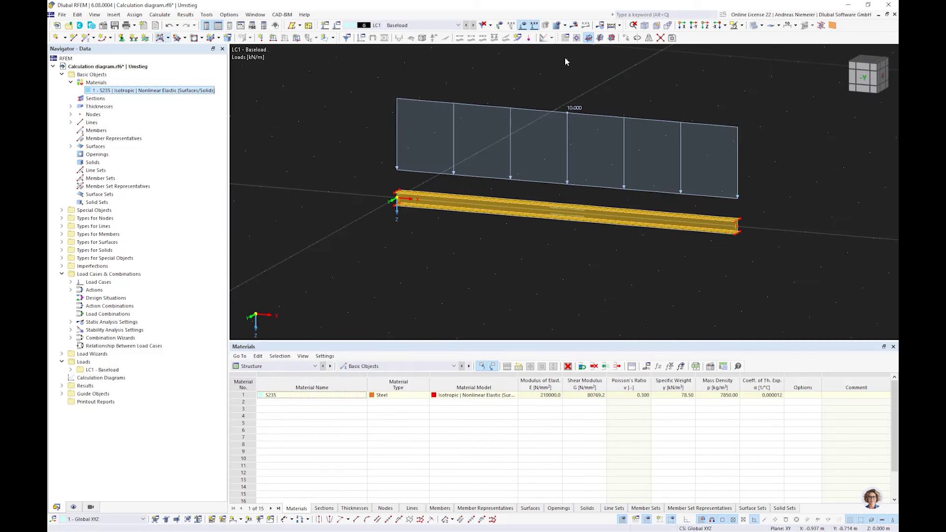
# Recalculate LC1 to show its von Mises stresses with the nonlinear material, and close the result tables
pyautogui.click(574, 25)
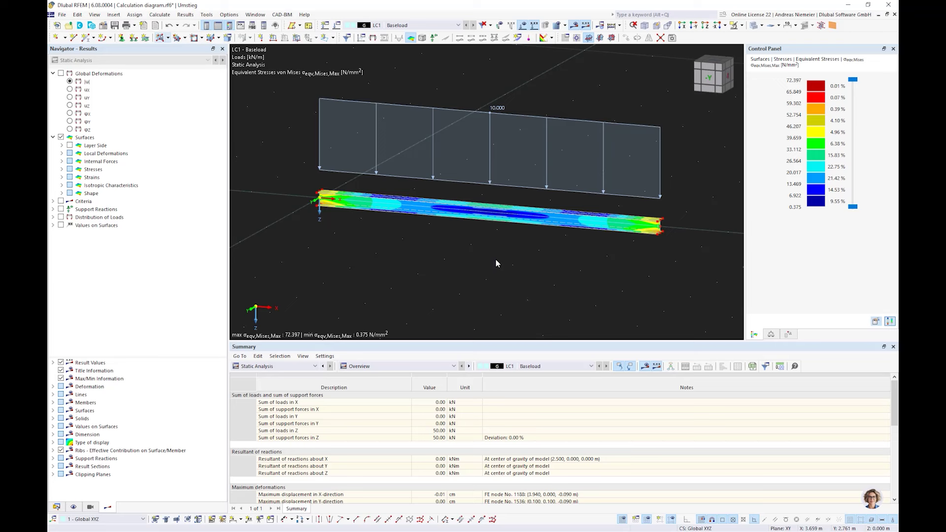
pyautogui.click(893, 347)
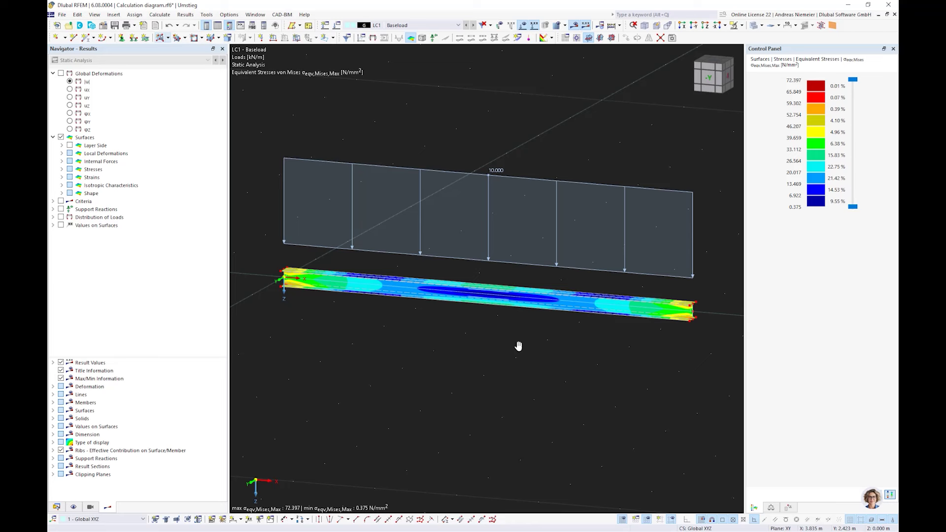
pyautogui.moveTo(518, 346); pyautogui.dragTo(498, 332, button='middle')
pyautogui.scroll(-1, 498, 331)
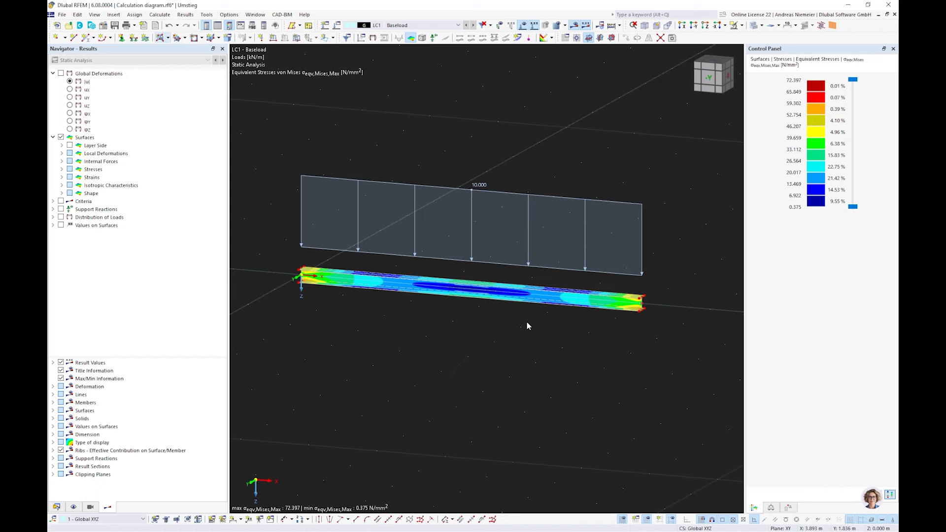
# Activate the critical load calculation for LC1 and set its stability analysis type to Incremental method without eigenvalue analysis (non-linear)
pyautogui.click(338, 27)
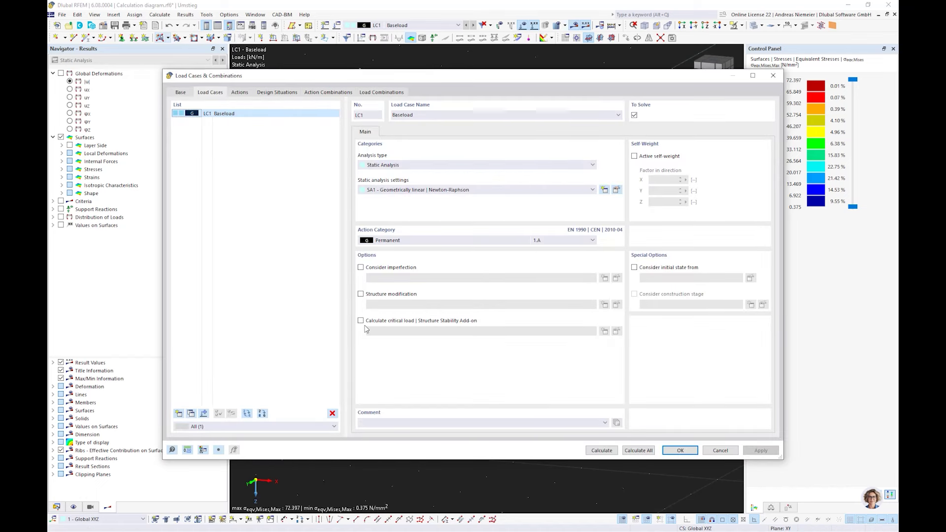
pyautogui.click(361, 320)
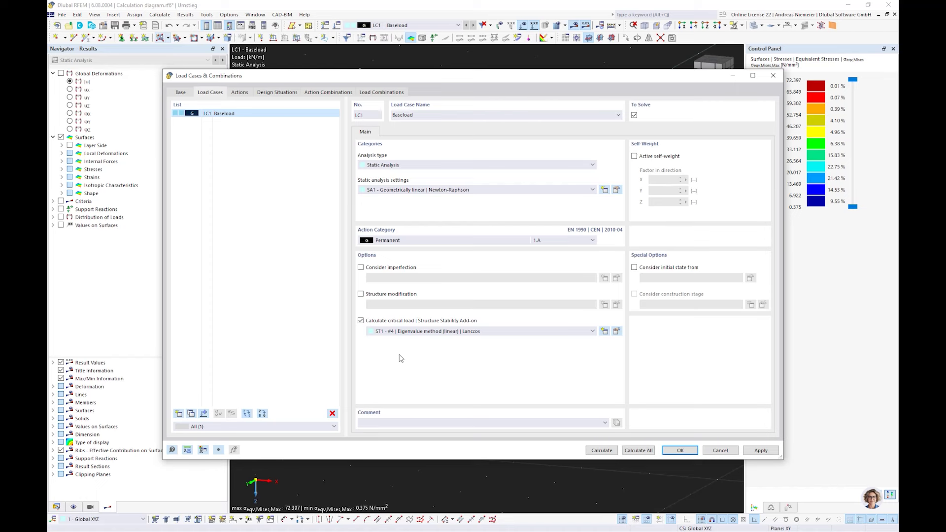
pyautogui.click(616, 331)
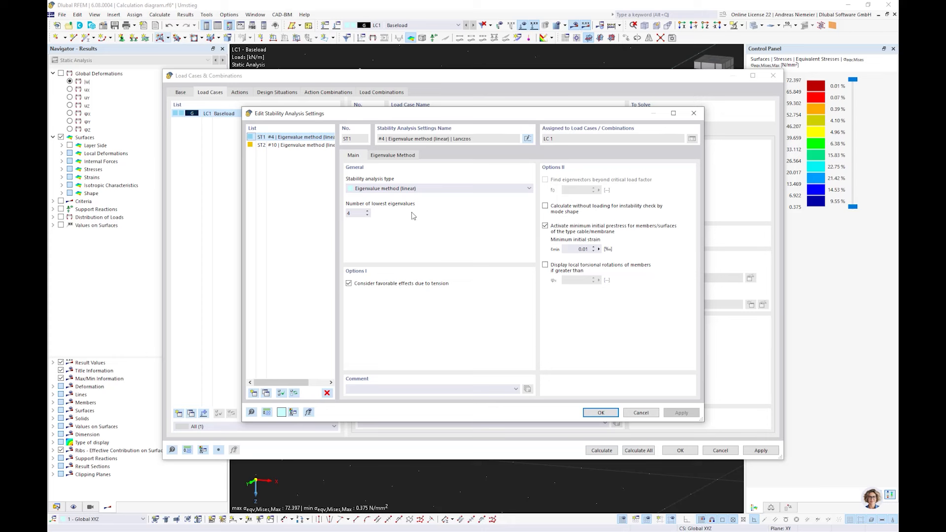
pyautogui.click(409, 188)
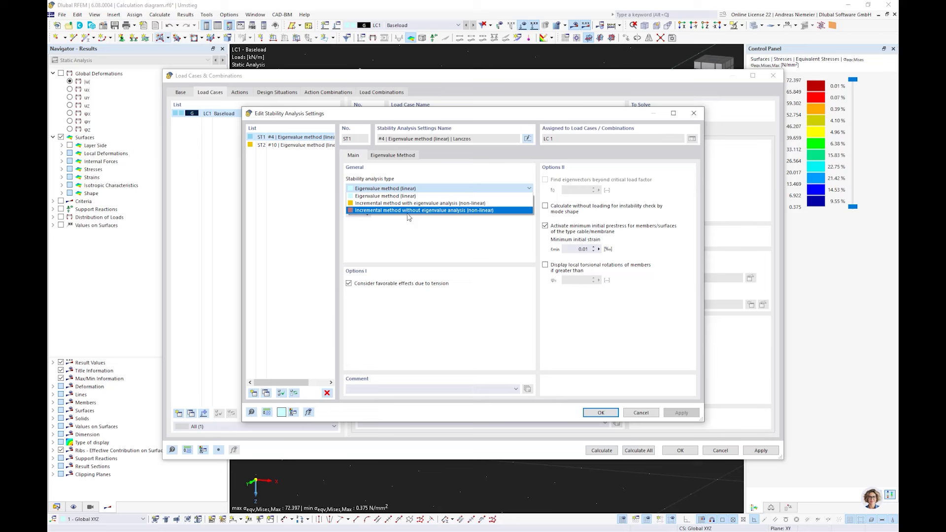
pyautogui.click(408, 210)
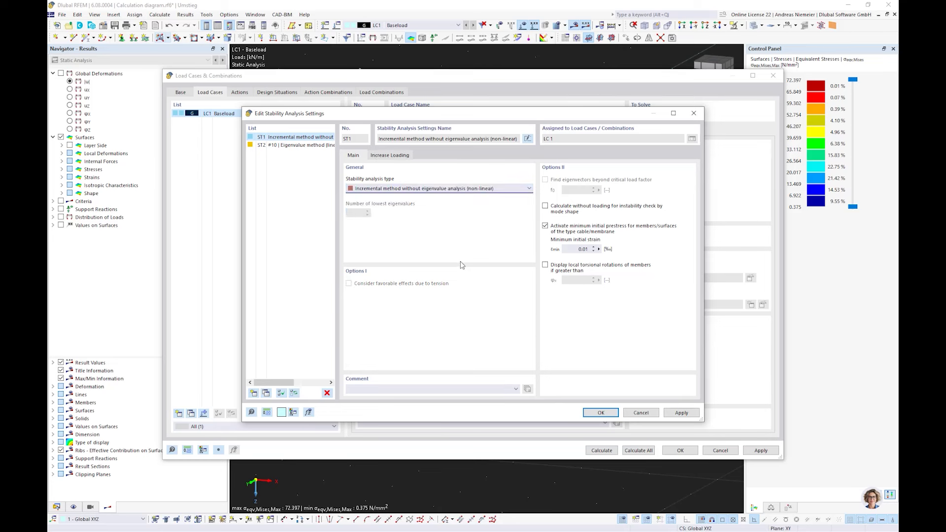
# Set the load factor increment to 1.000, the refinement of the last increment to 5 and the maximum number of load increments to 10
pyautogui.click(391, 157)
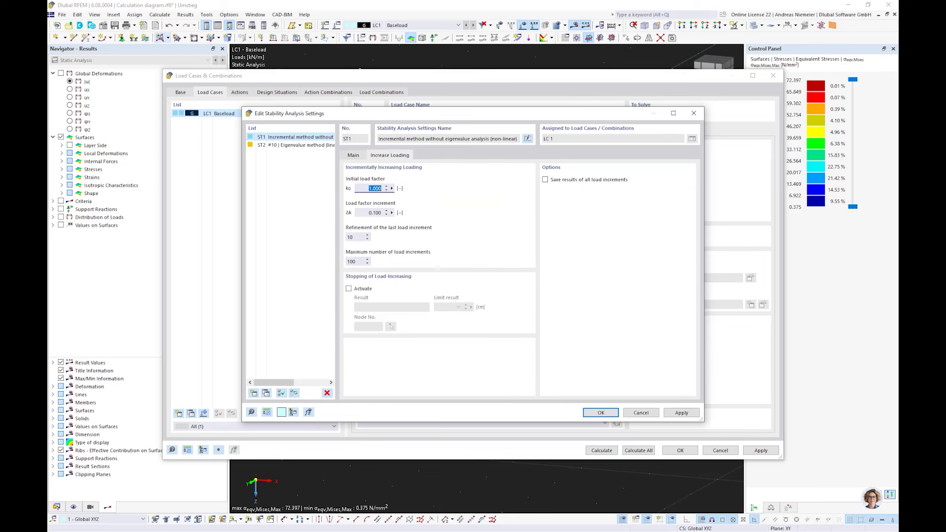
pyautogui.press('Tab')
pyautogui.write('1')
pyautogui.press('Tab')
pyautogui.write('5')
pyautogui.press('Tab')
pyautogui.write('10')
# Stop the load increase at a displacement u of 15 cm at any node, and save the results of all load increments
pyautogui.click(363, 289)
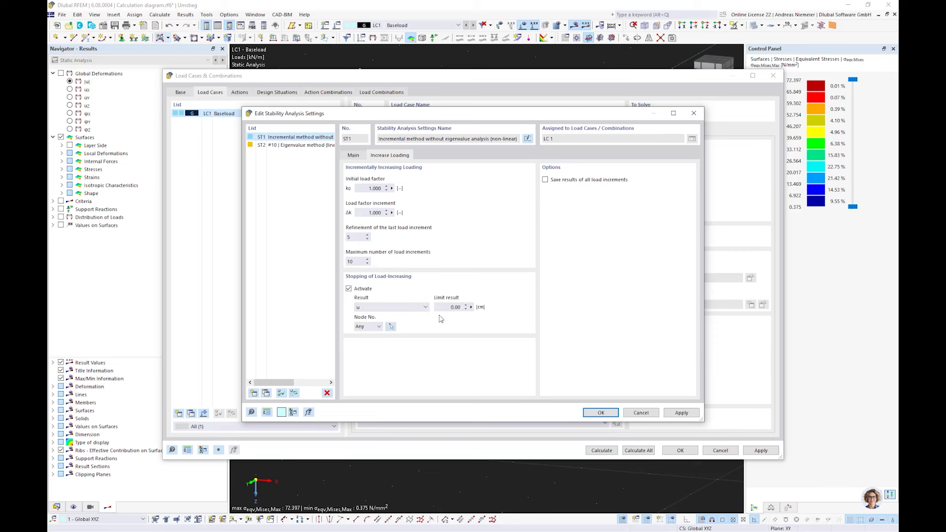
pyautogui.press('Tab')
pyautogui.press('Tab')
pyautogui.write('15')
pyautogui.click(553, 183)
pyautogui.click(599, 413)
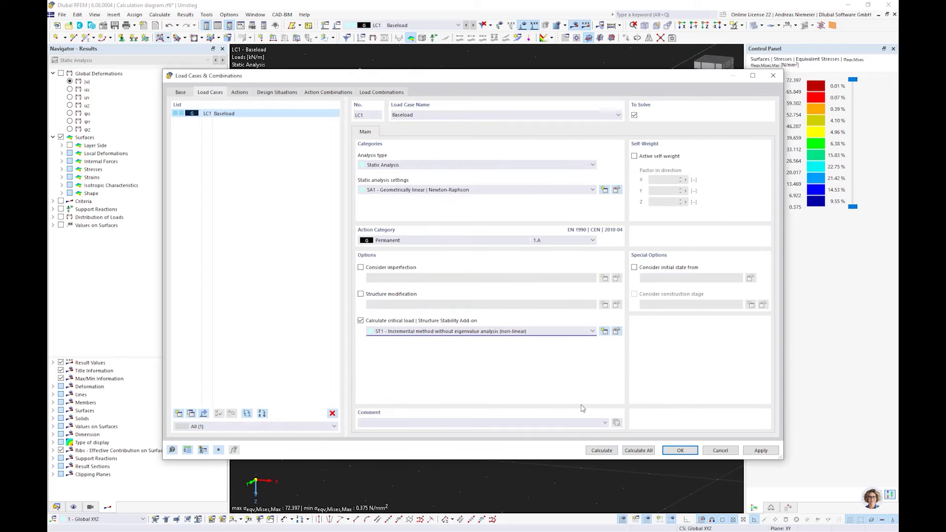
# Calculate LC1 and show its Incremental Stability Analysis results on the beam
pyautogui.click(598, 450)
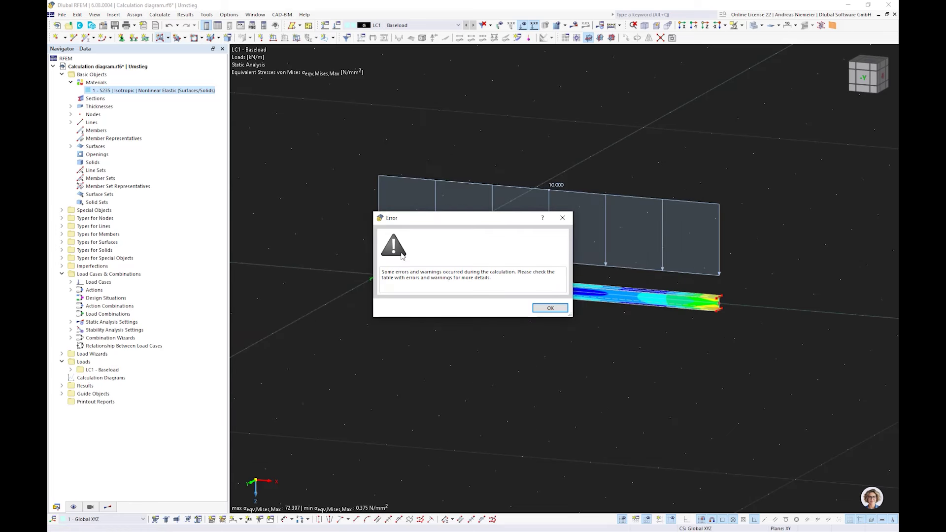
pyautogui.click(550, 309)
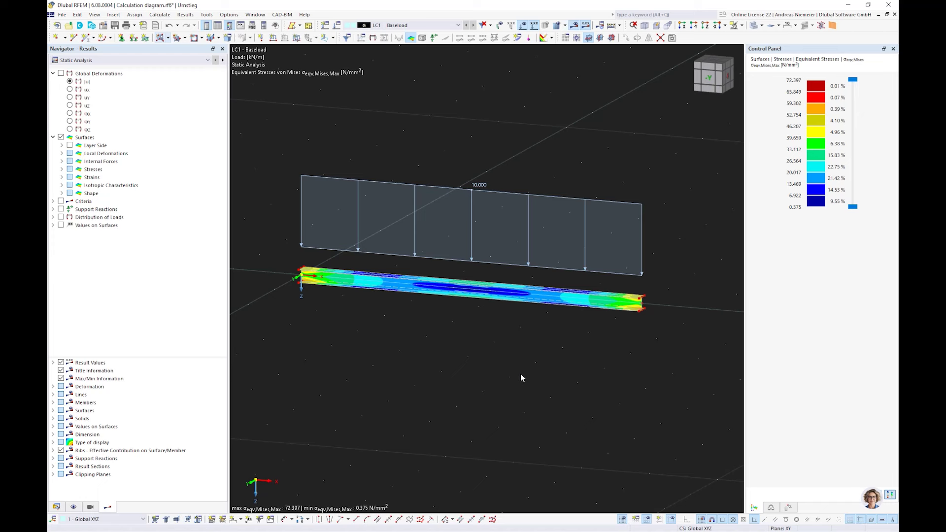
pyautogui.click(155, 60)
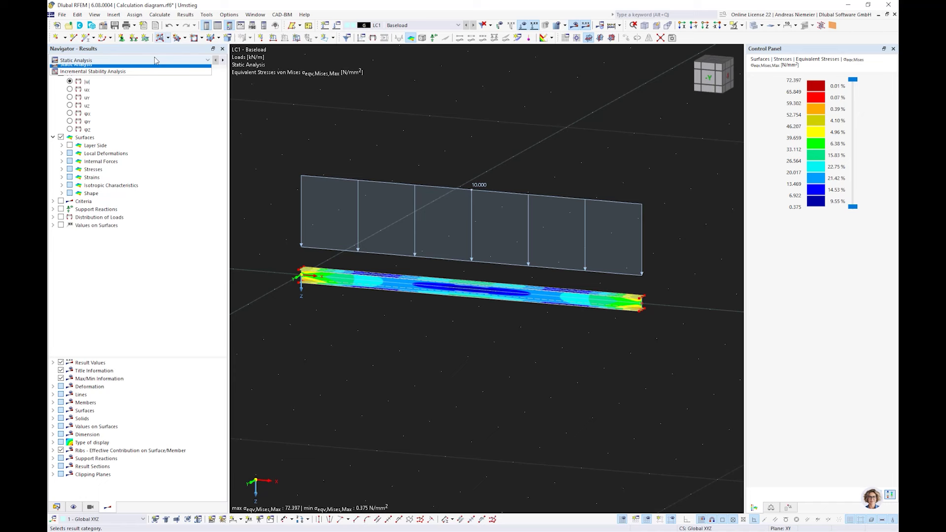
pyautogui.click(153, 75)
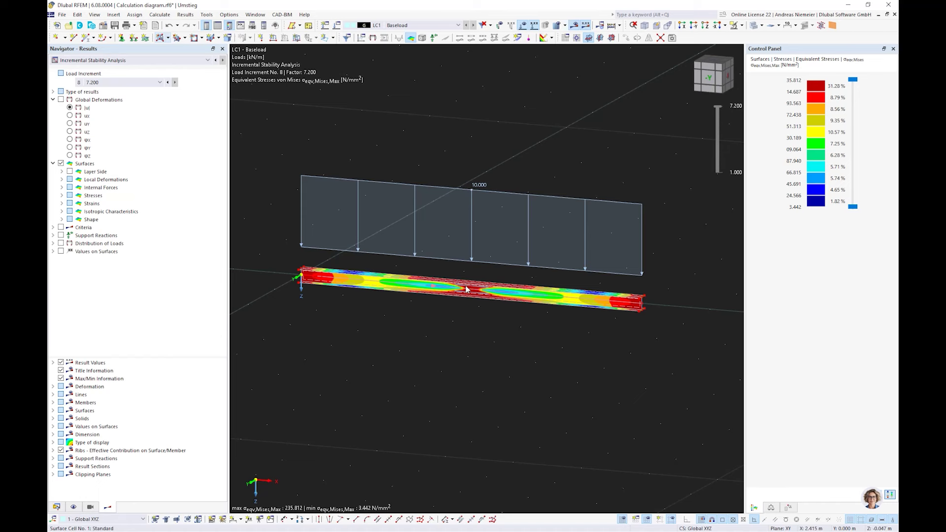
# Examine the von Mises stress distribution of the last load increment at the beam's midspan and ends
pyautogui.scroll(2, 462, 298)
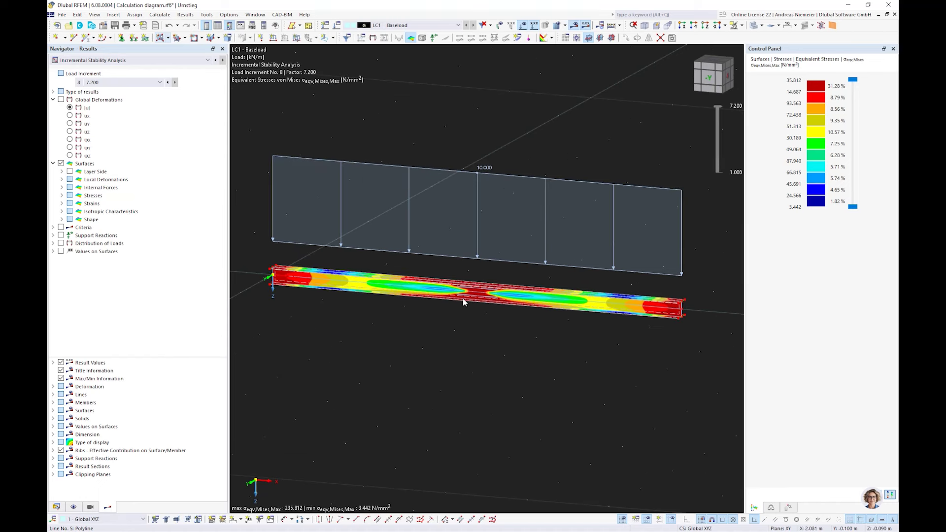
pyautogui.scroll(2, 463, 298)
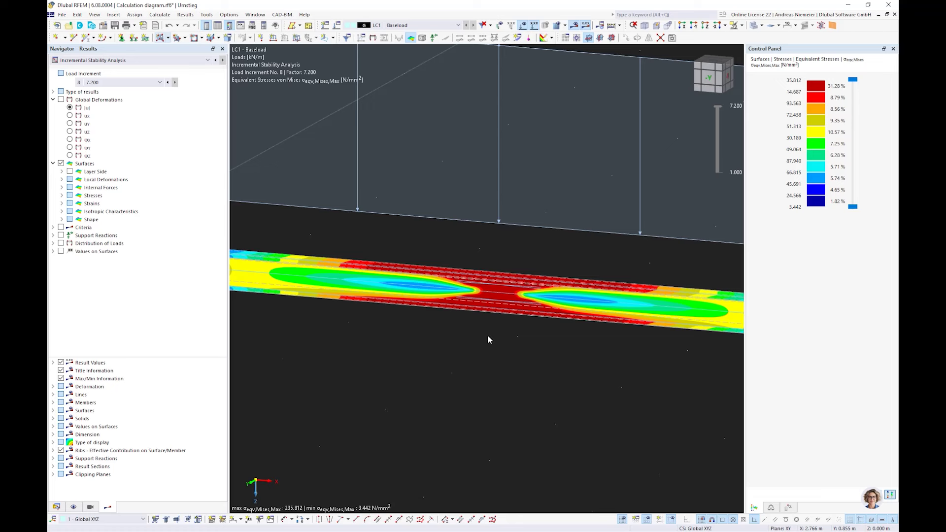
pyautogui.scroll(-1, 496, 282)
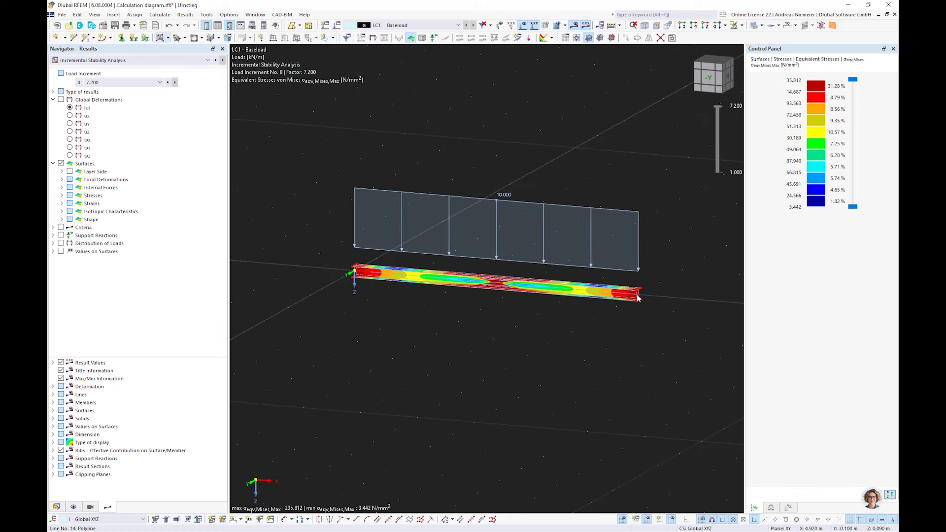
pyautogui.scroll(2, 637, 298)
pyautogui.scroll(-1, 609, 310)
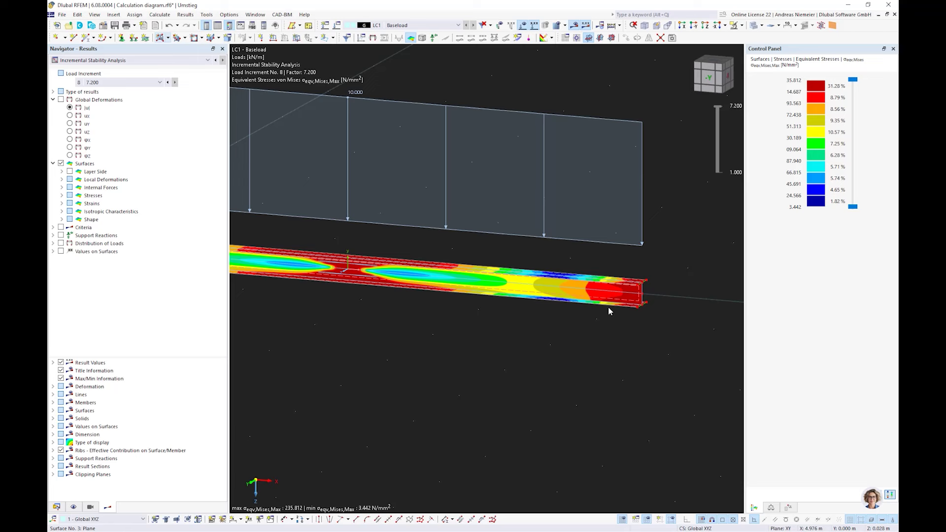
pyautogui.moveTo(609, 309); pyautogui.dragTo(442, 367, button='middle')
pyautogui.scroll(-1, 626, 244)
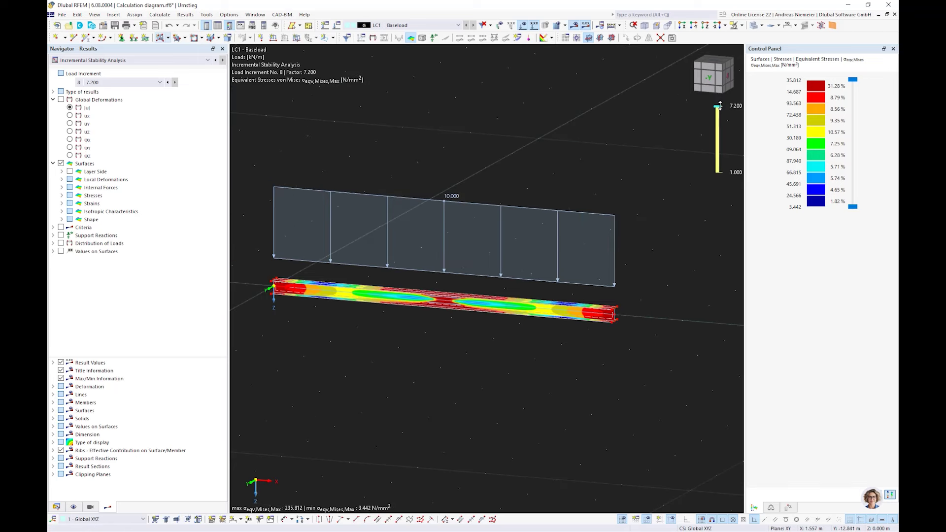
pyautogui.moveTo(720, 105)
pyautogui.mouseDown()
pyautogui.moveTo(720, 174)
pyautogui.moveTo(718, 107)
pyautogui.mouseUp()
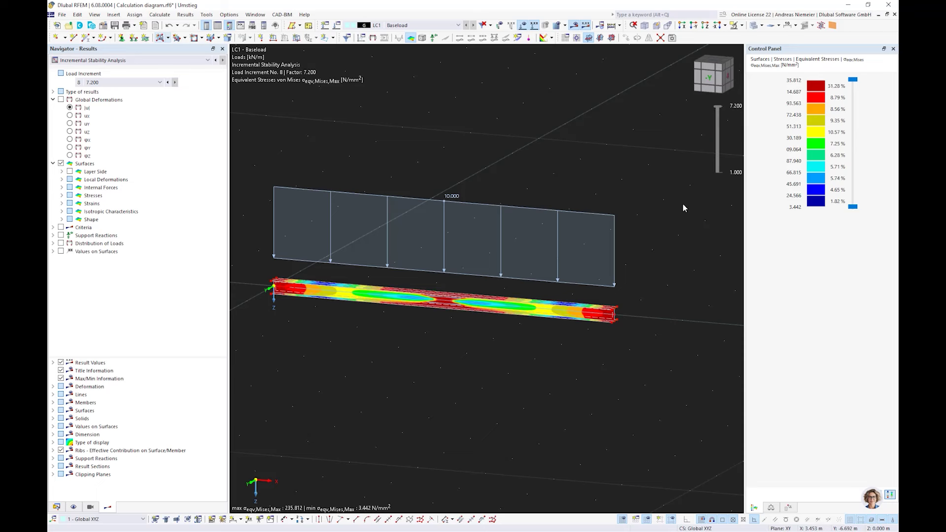
# Hide the loads and look through the list of calculated load increments without changing the selected one
pyautogui.click(534, 25)
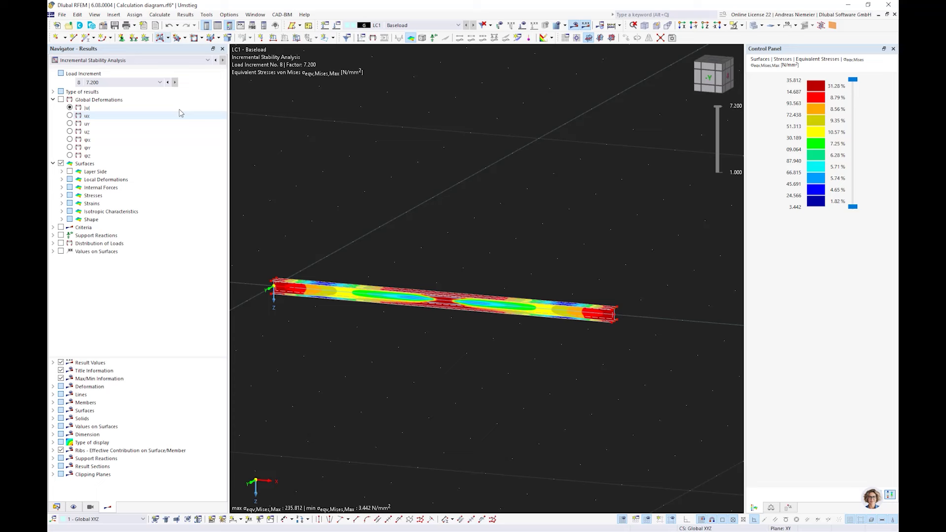
pyautogui.click(121, 83)
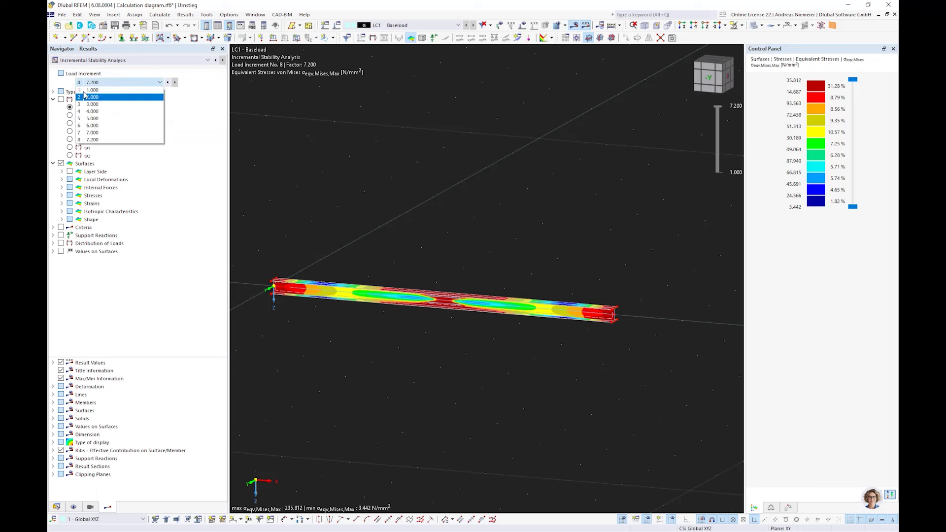
pyautogui.click(187, 99)
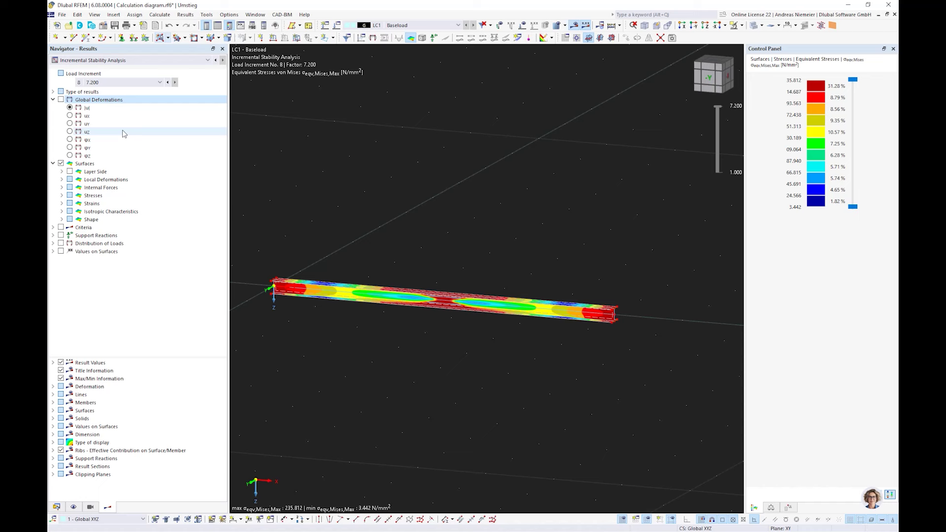